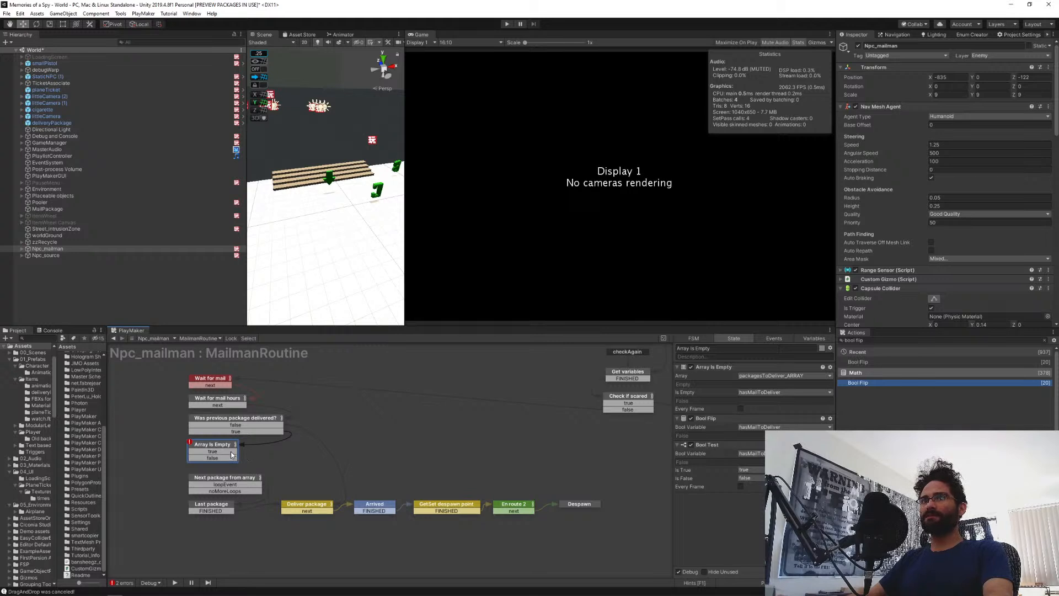
# Link the Array Is Empty state's true event to GetSet despawn point and its false event to Next package from array.
pyautogui.moveTo(212, 451); pyautogui.dragTo(196, 508)
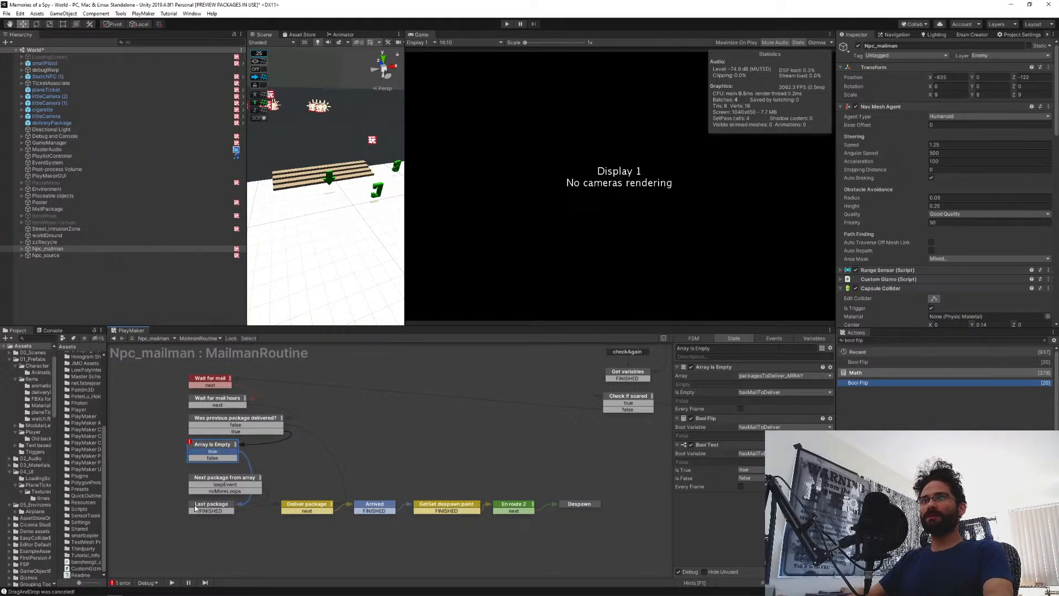
pyautogui.click(228, 509)
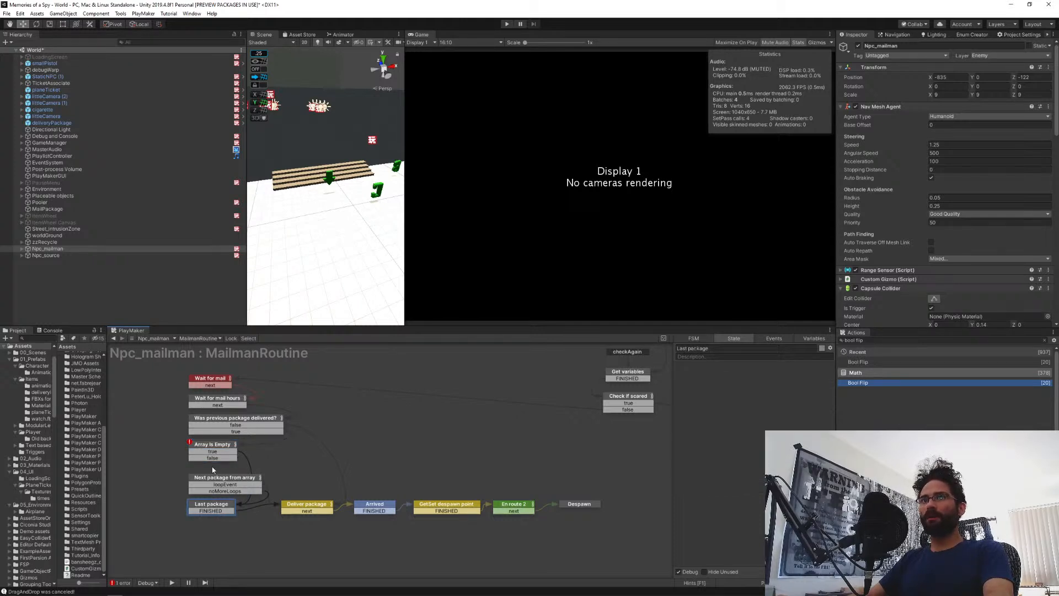
pyautogui.click(196, 443)
pyautogui.moveTo(163, 456); pyautogui.dragTo(420, 505)
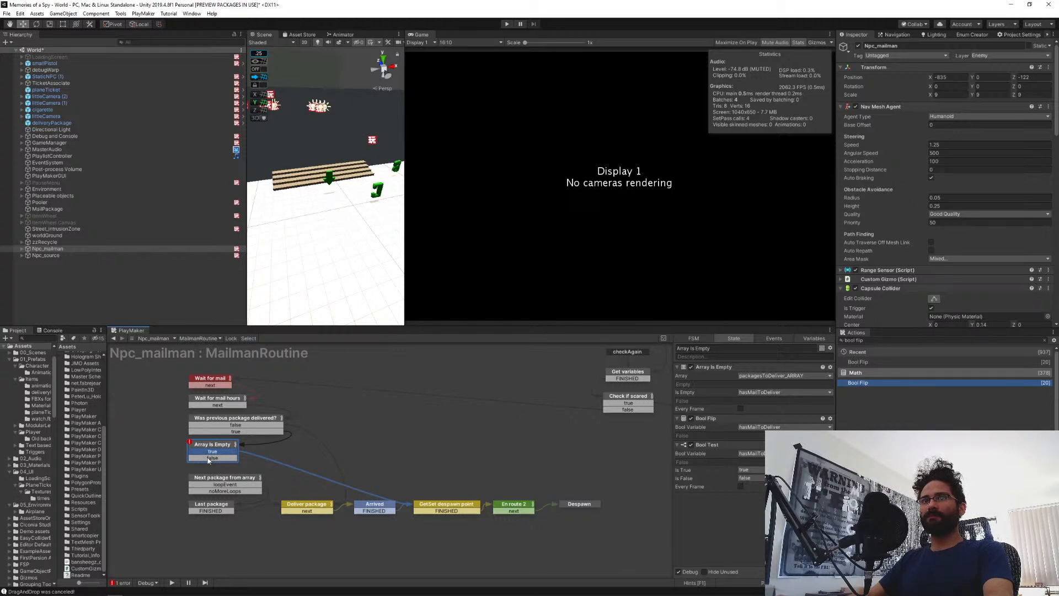
pyautogui.moveTo(213, 459); pyautogui.dragTo(223, 484)
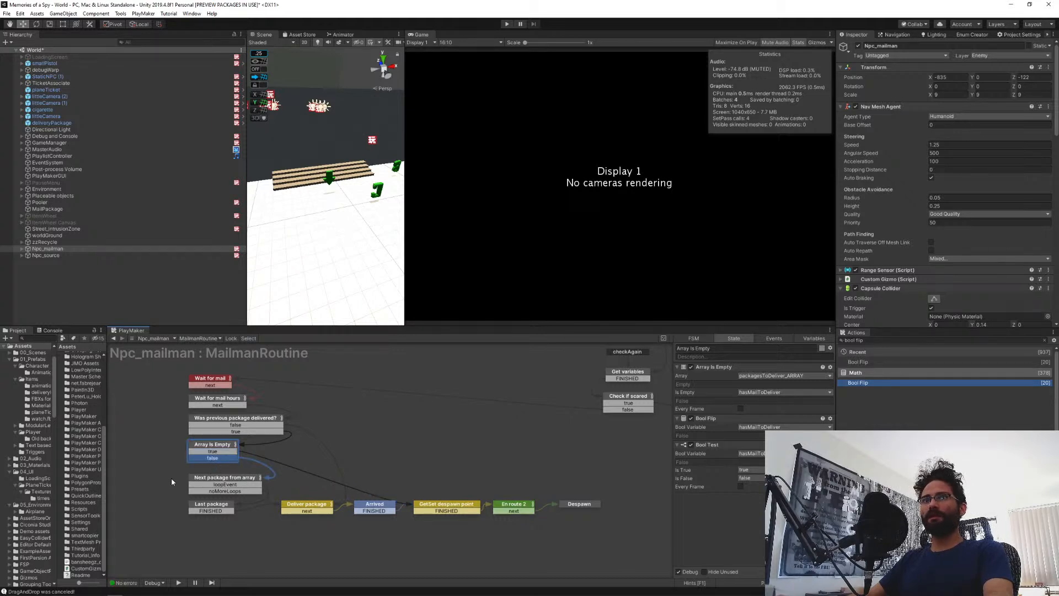
pyautogui.click(142, 461)
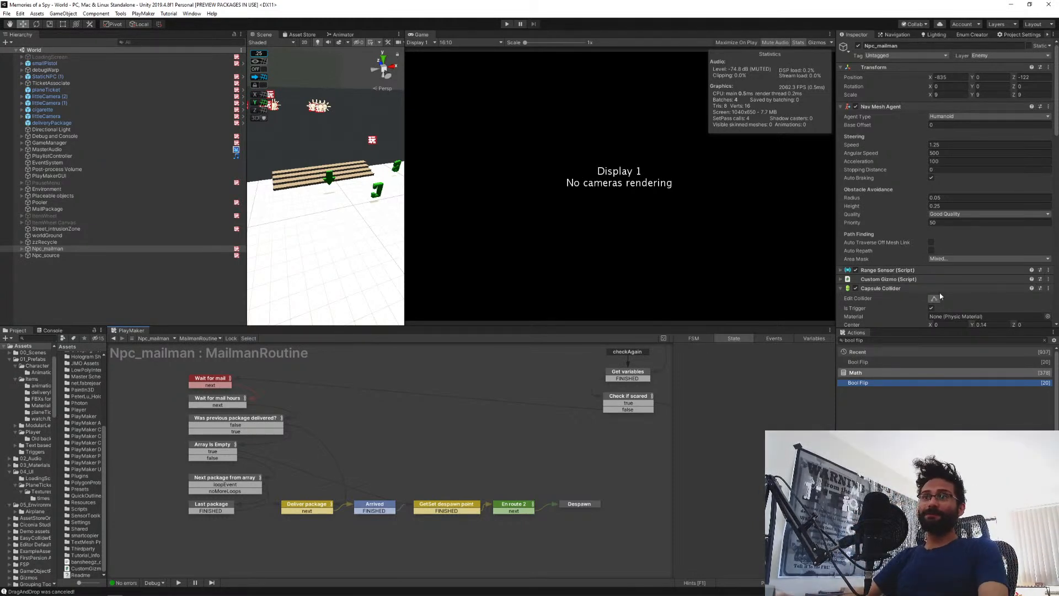
# Examine the actions of the Arrived and GetSet despawn point states in the MailmanRoutine graph.
pyautogui.moveTo(395, 431); pyautogui.dragTo(367, 456, button='middle')
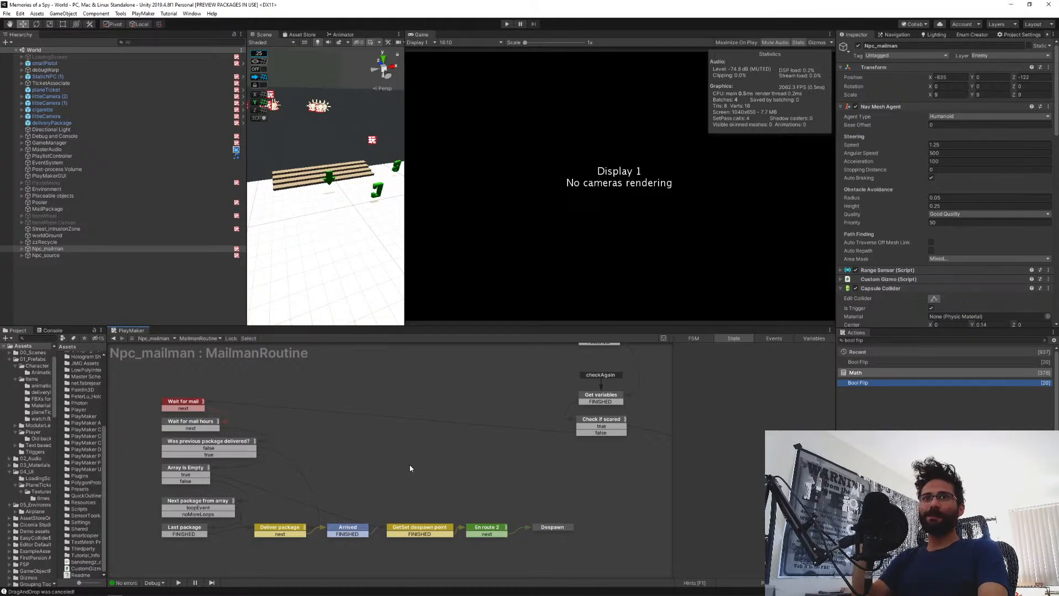
pyautogui.moveTo(375, 458); pyautogui.dragTo(383, 449, button='middle')
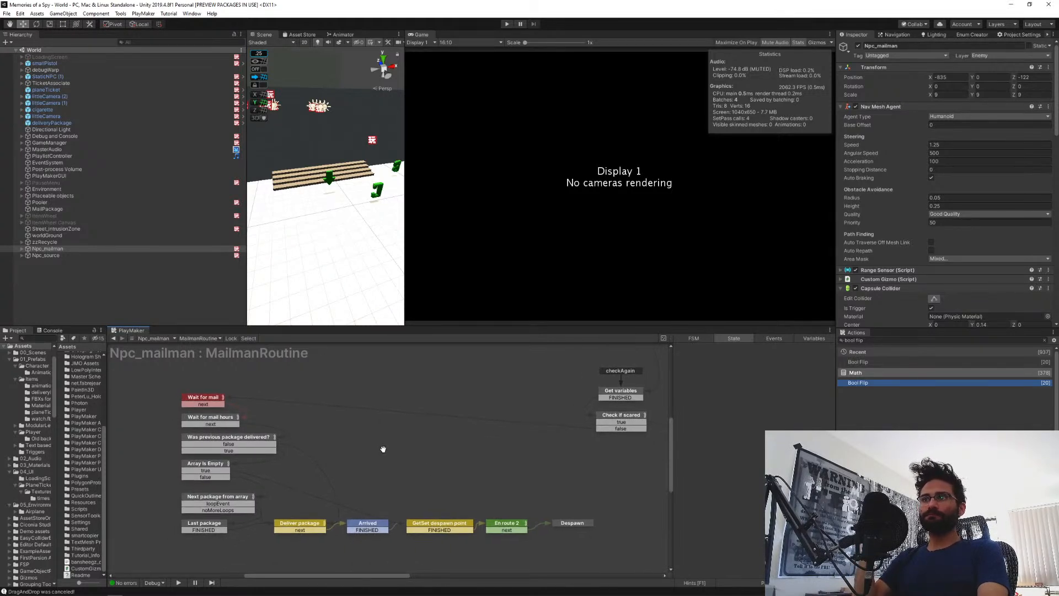
pyautogui.click(433, 528)
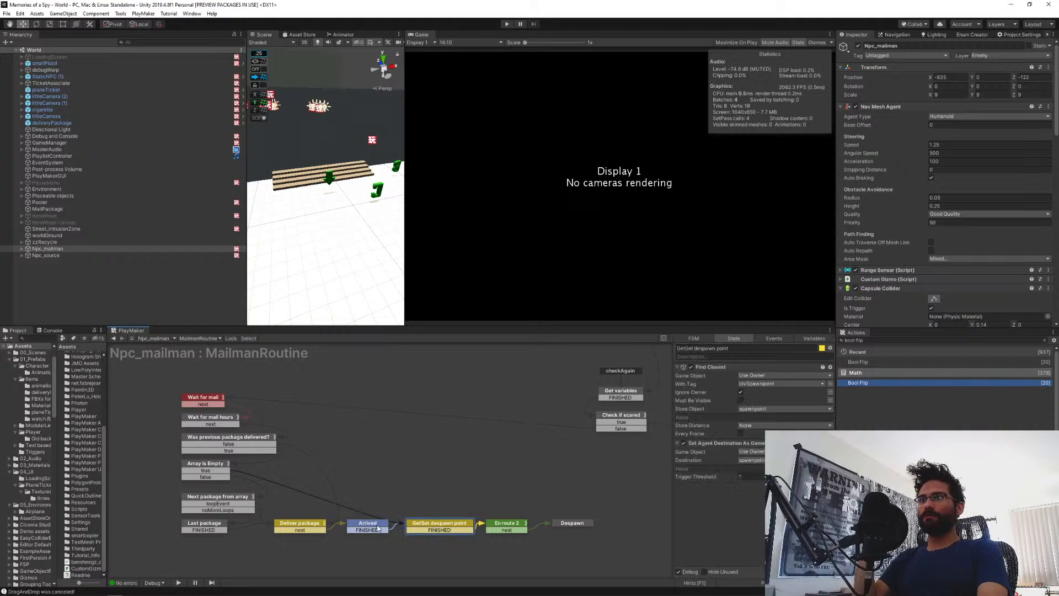
pyautogui.click(378, 529)
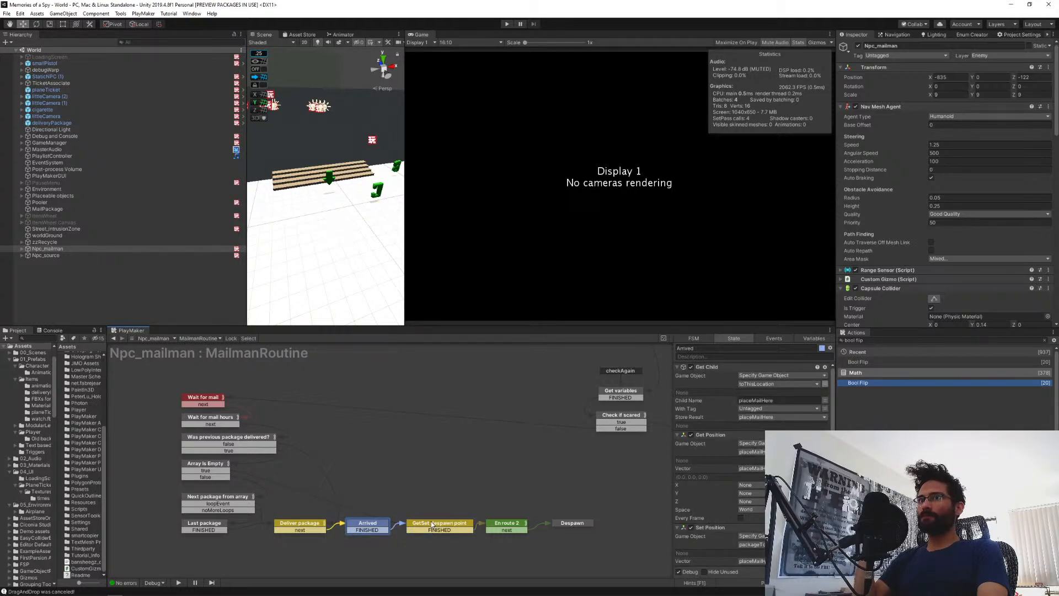
pyautogui.click(433, 525)
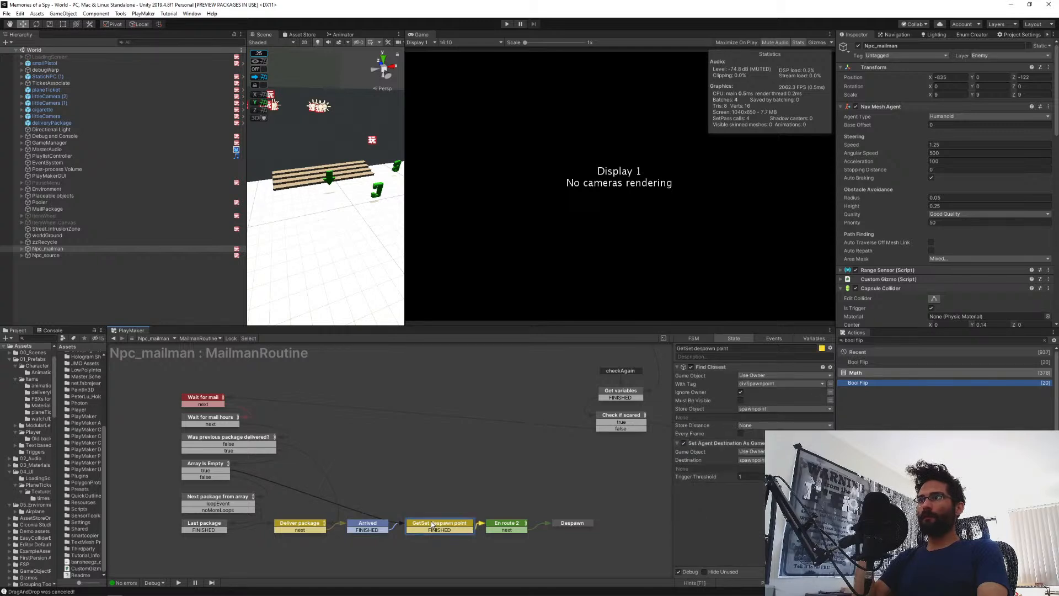
pyautogui.click(477, 488)
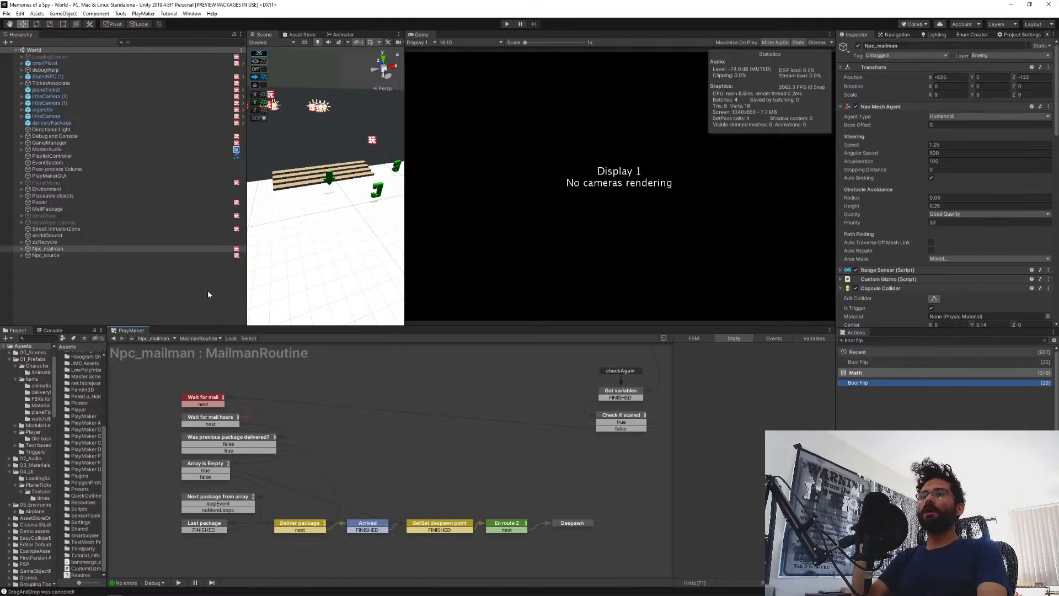
# Deselect the mailman, run the game, pick up the small pistol from the grass and walk toward the mailman.
pyautogui.click(193, 290)
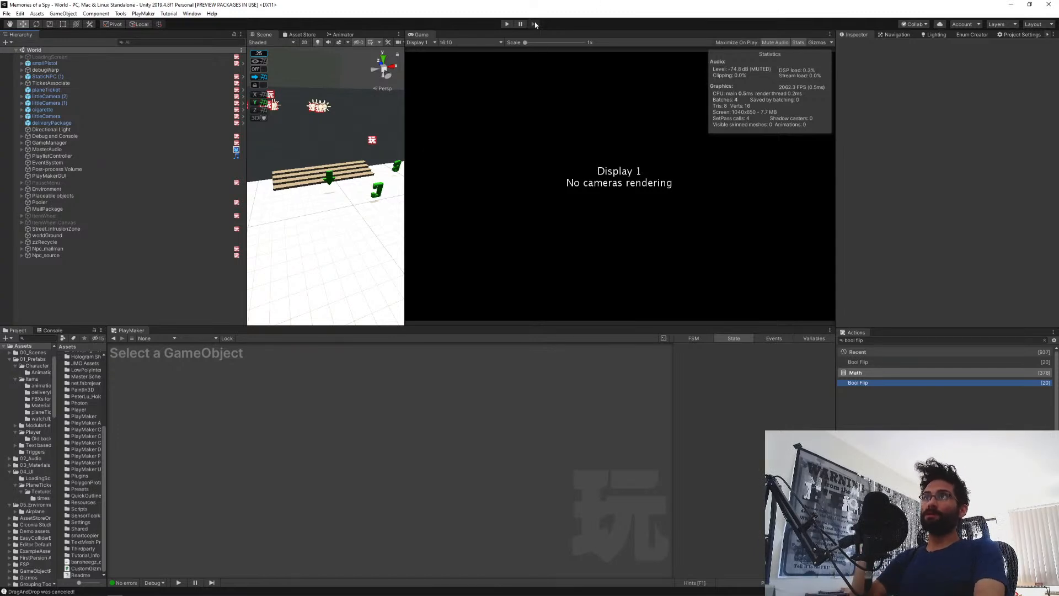
pyautogui.click(508, 24)
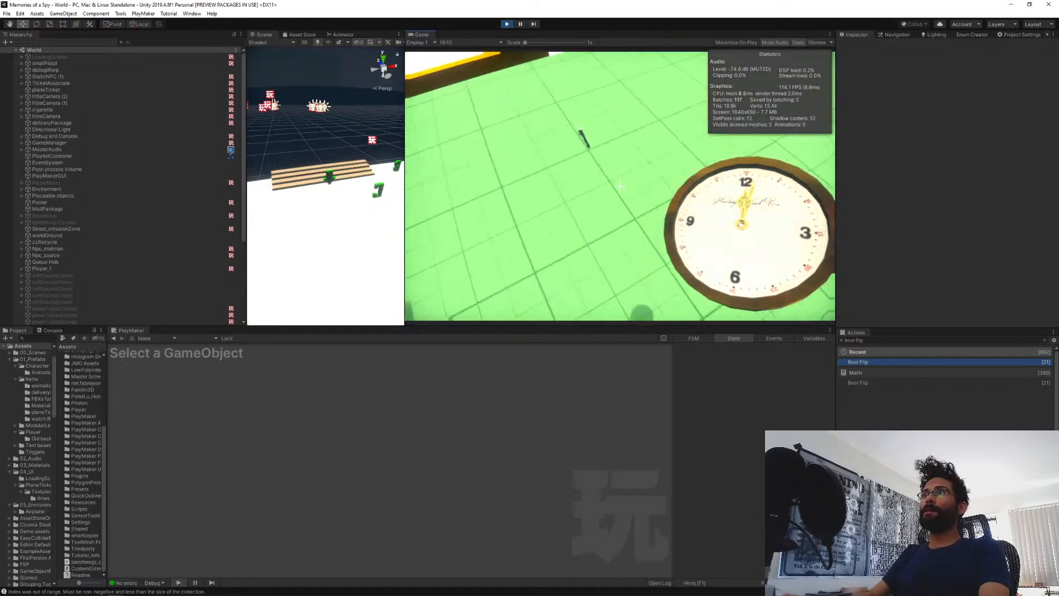
pyautogui.press('e')
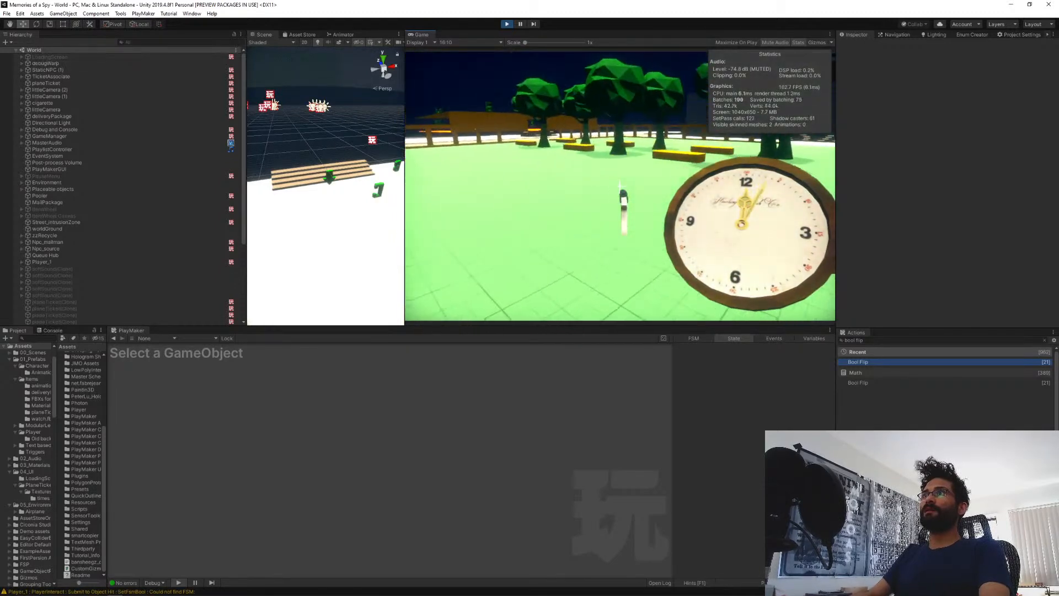
pyautogui.press('w')
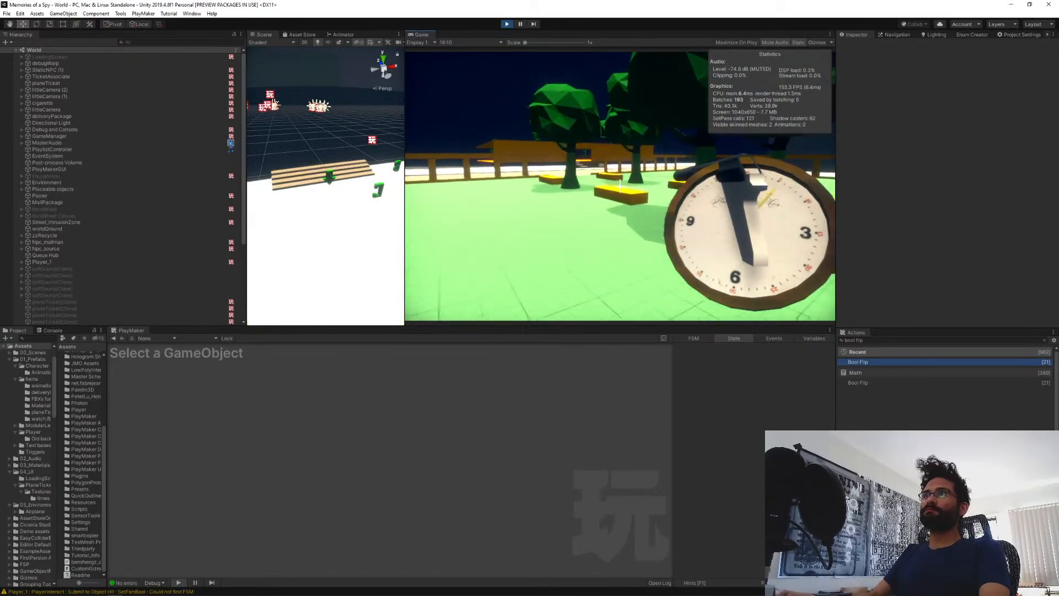
pyautogui.press('w')
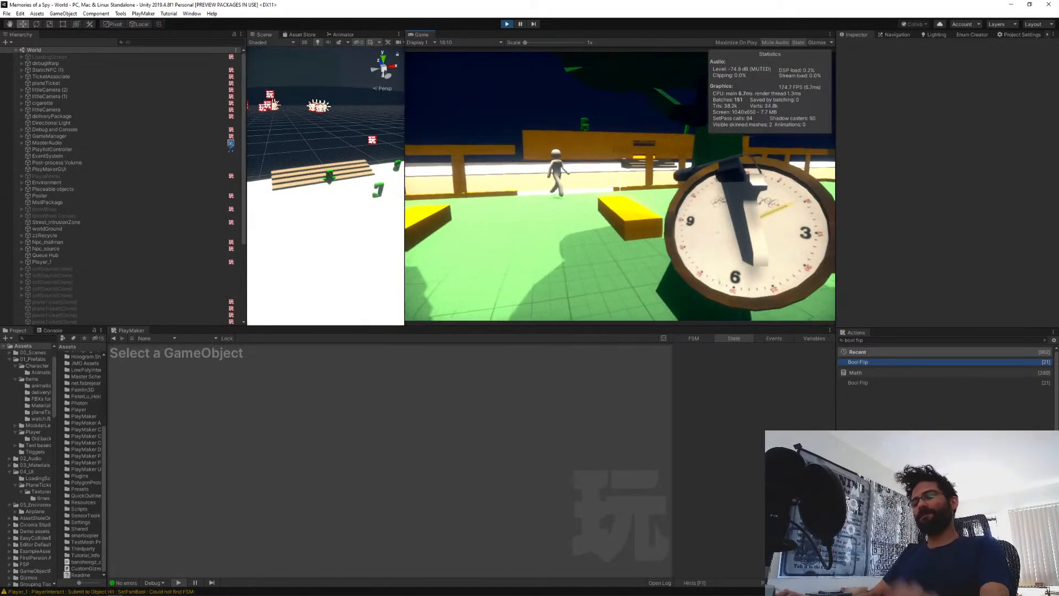
# Run the in-game console command scaleTime 2 and follow the mailman across the park.
pyautogui.press('`')
pyautogui.write('scaleTi')
pyautogui.write('me 1')
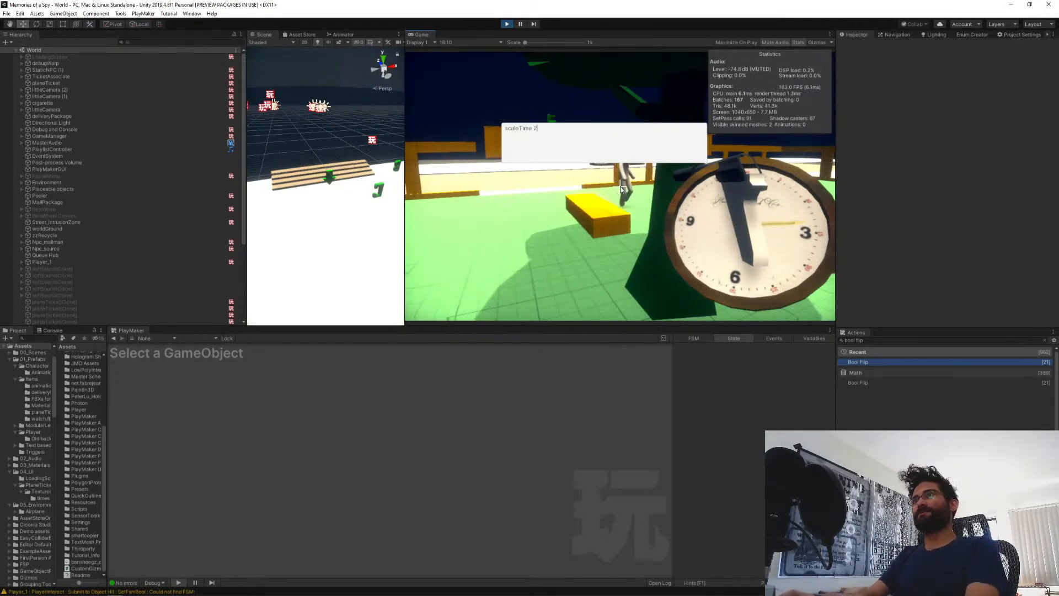
pyautogui.press('Return')
pyautogui.press('w')
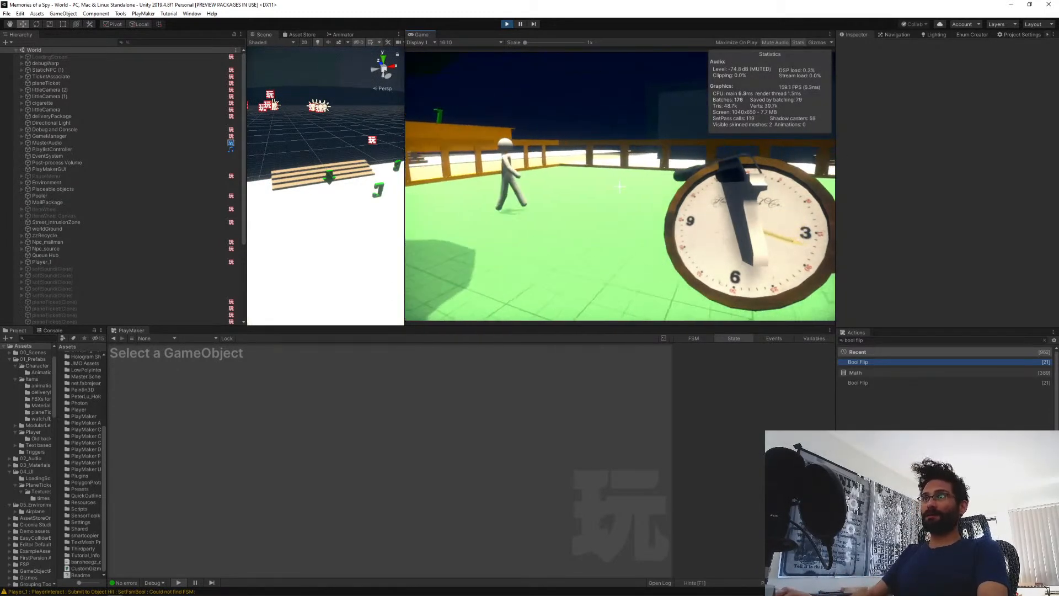
pyautogui.press('w')
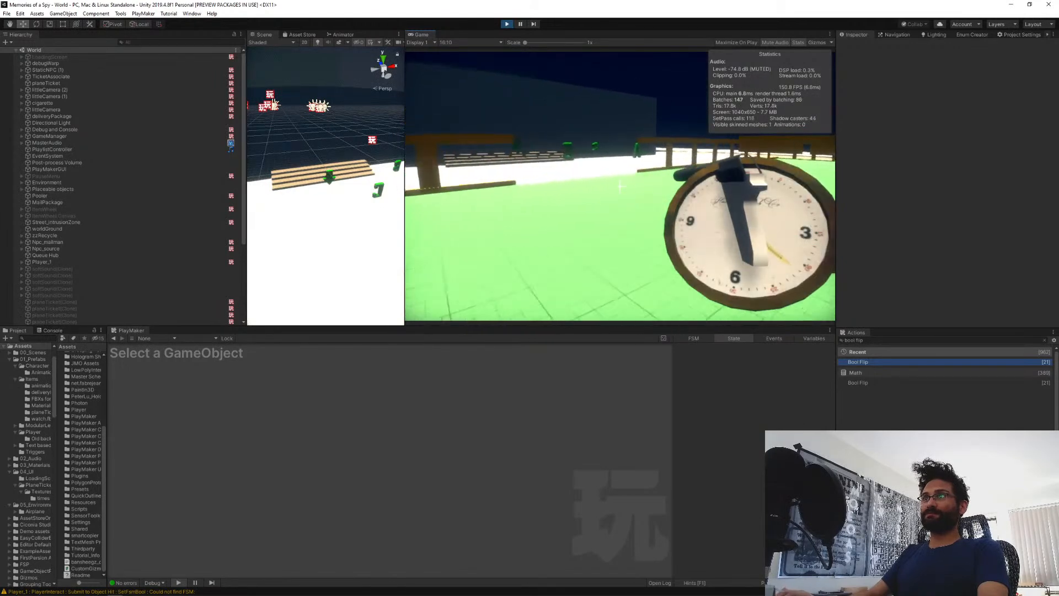
# Raise the game's time scale to 4 through the in-game console and follow the mailman to his delivery spot.
pyautogui.press('`')
pyautogui.press('Right')
pyautogui.press('BackSpace')
pyautogui.write('4')
pyautogui.press('Return')
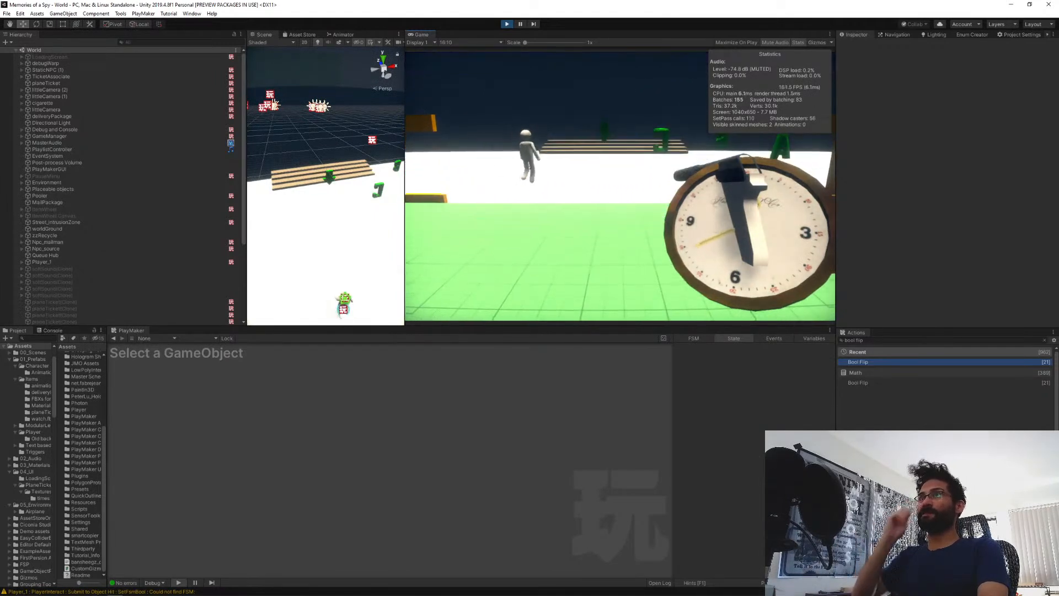
pyautogui.press('w')
pyautogui.press('w')
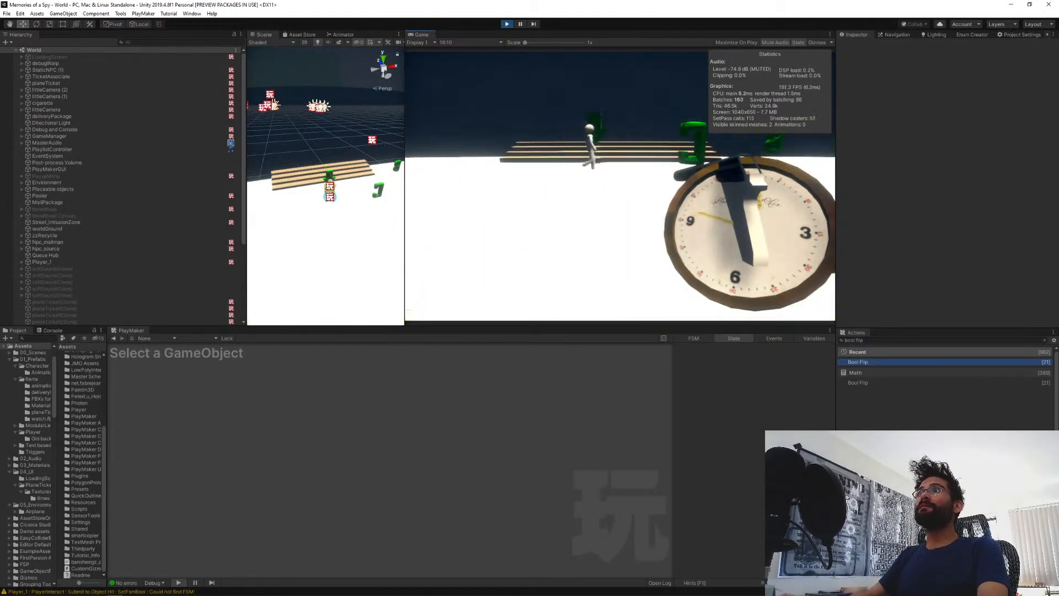
pyautogui.press('w')
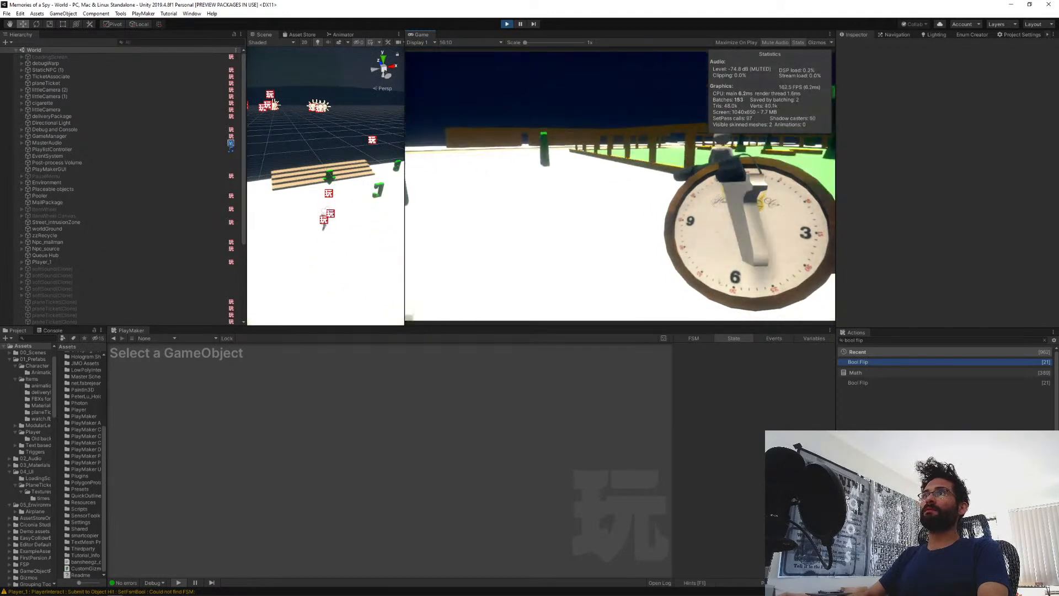
# Submit another in-game console command and walk up to the delivered package to inspect it.
pyautogui.press('`')
pyautogui.press('Return')
pyautogui.press('w')
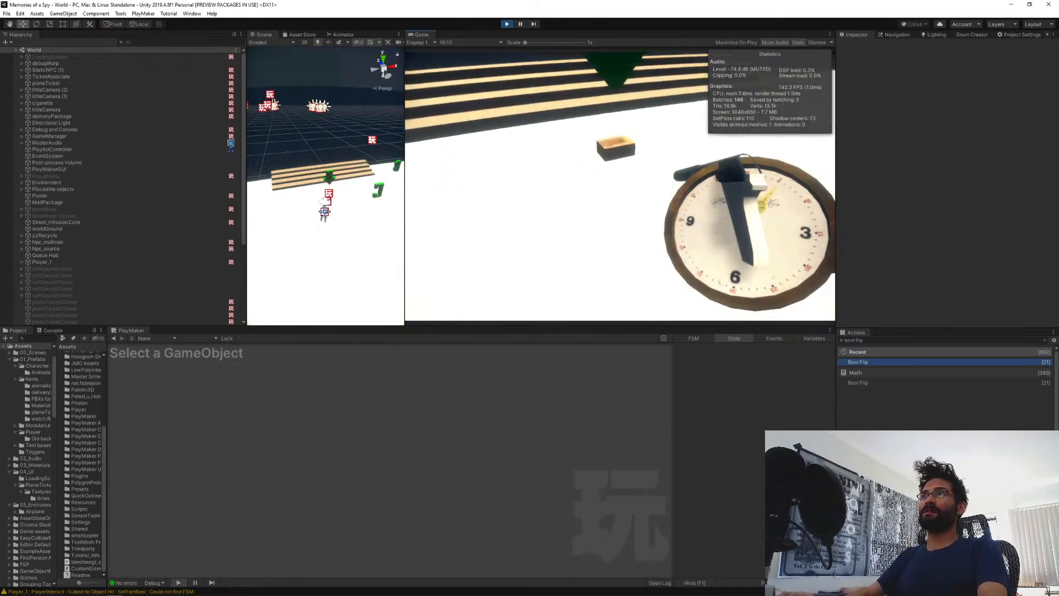
pyautogui.press('w')
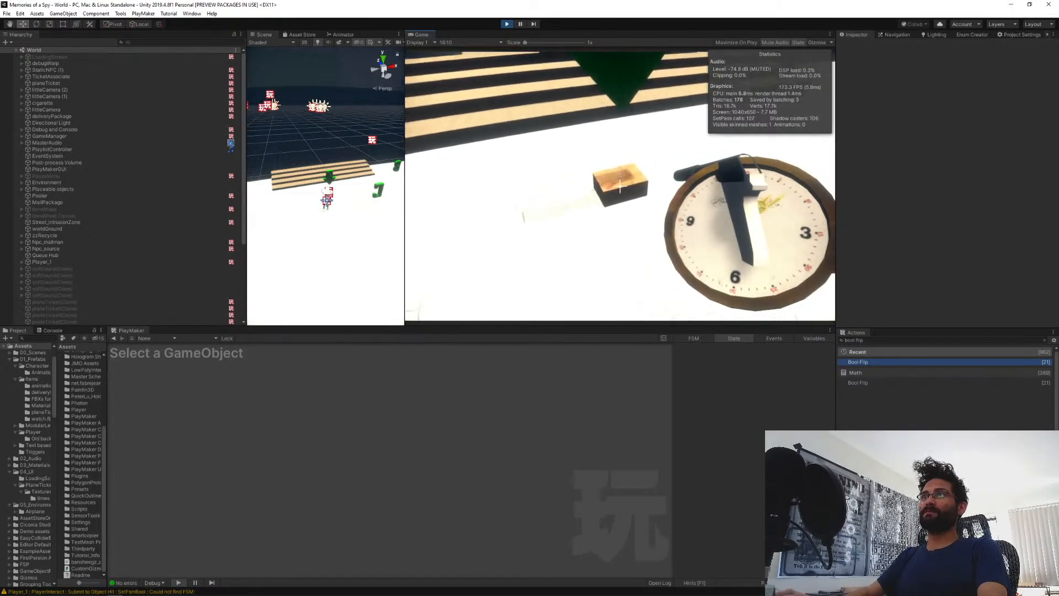
# Walk back into the park, catch up with the mailman and confront him to test his scared reaction.
pyautogui.press('s')
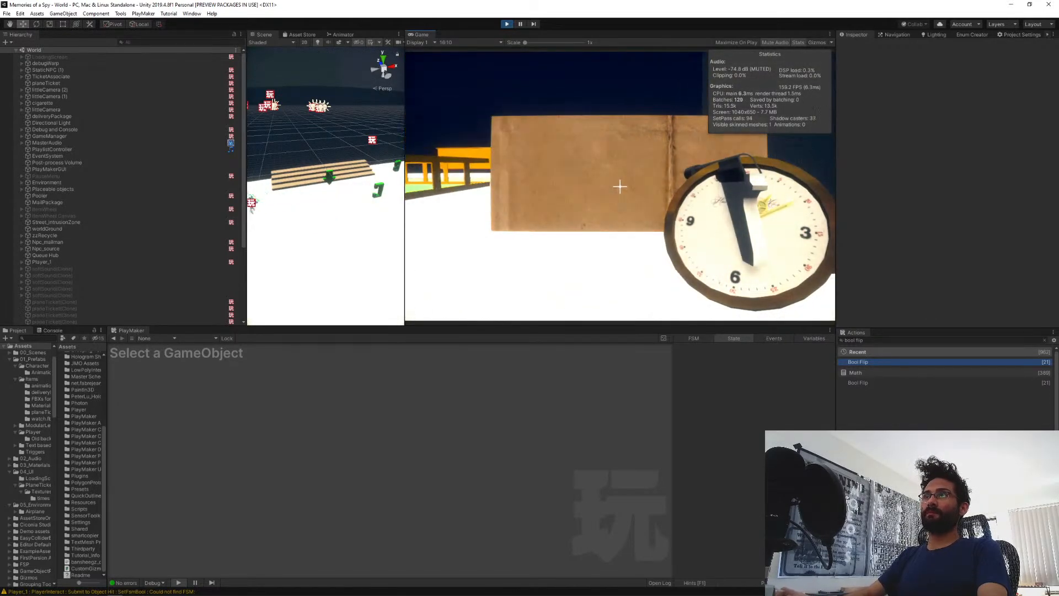
pyautogui.press('s')
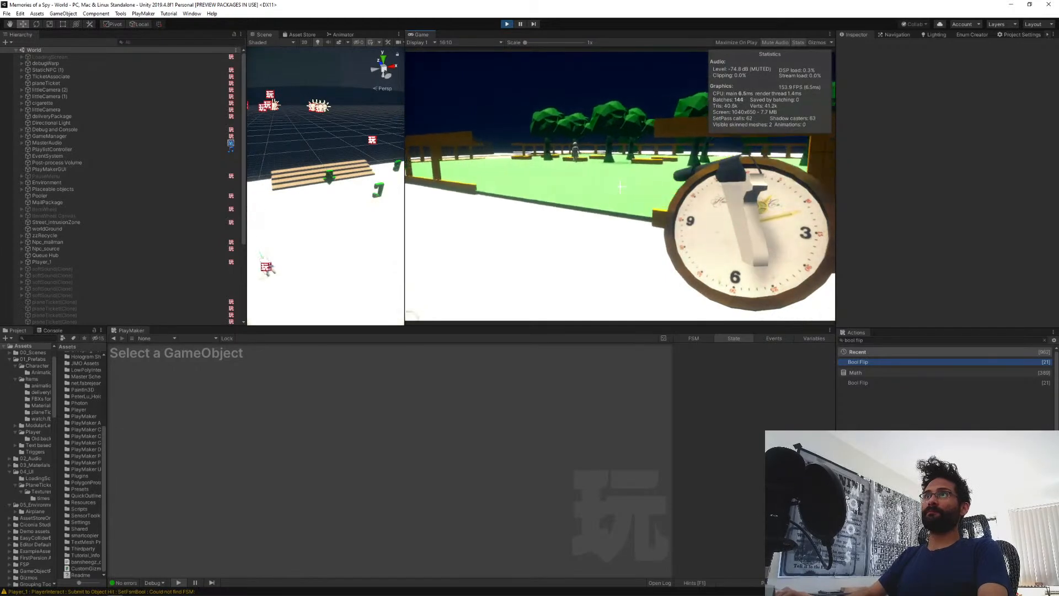
pyautogui.press('w')
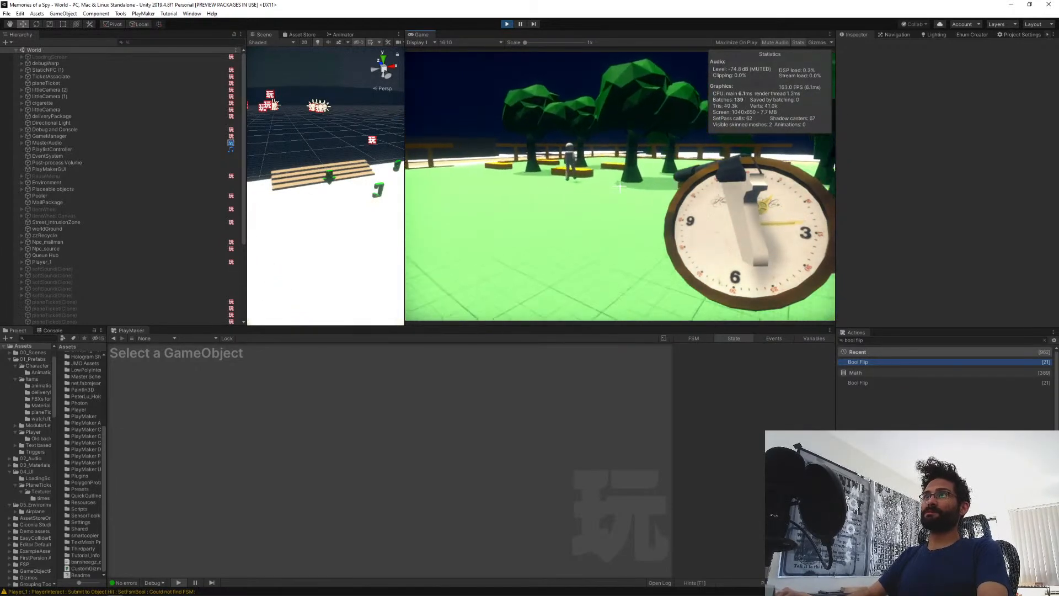
pyautogui.press('w')
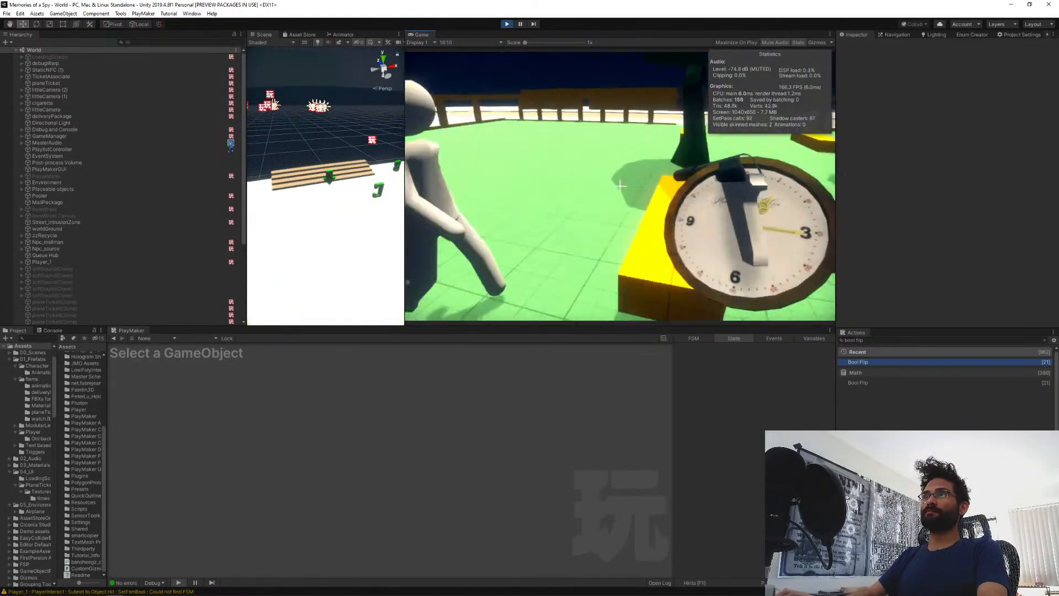
pyautogui.press('s')
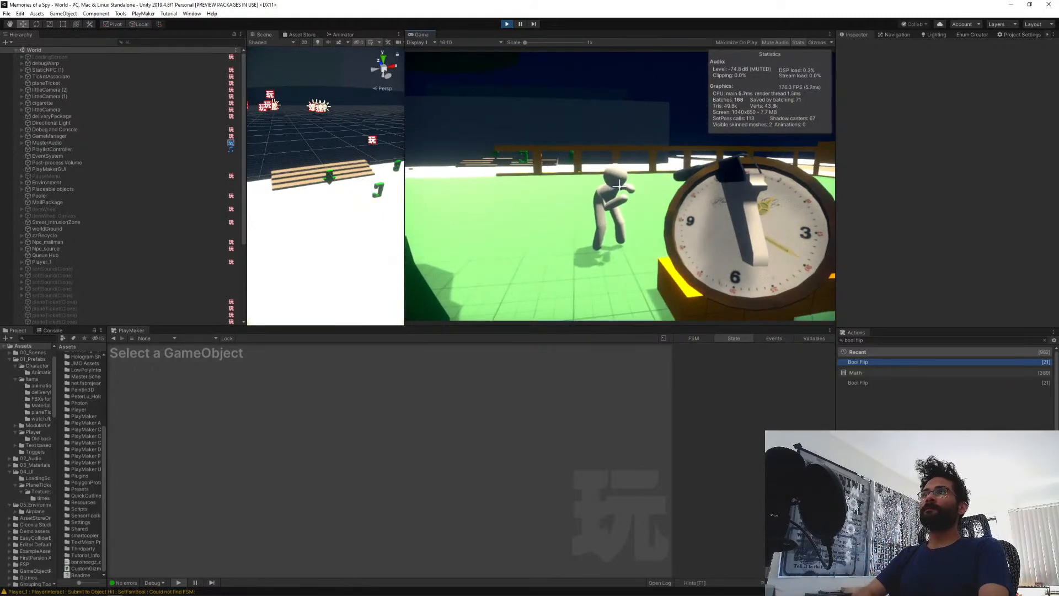
pyautogui.press('w')
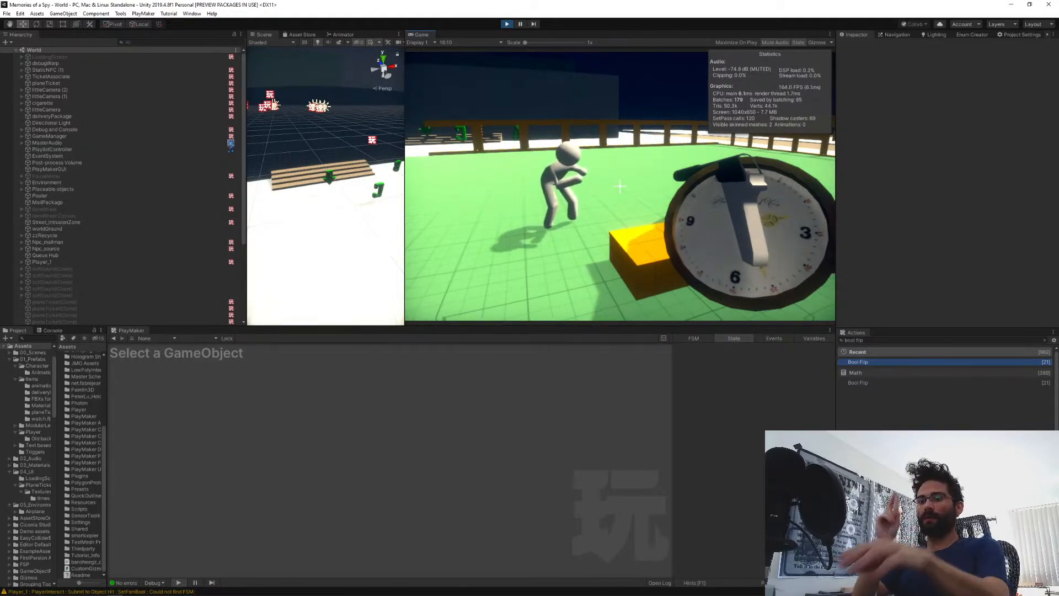
# Select Npc_mailman to monitor its MailmanRoutine states live, and resume controlling the player in the running game.
pyautogui.press('Escape')
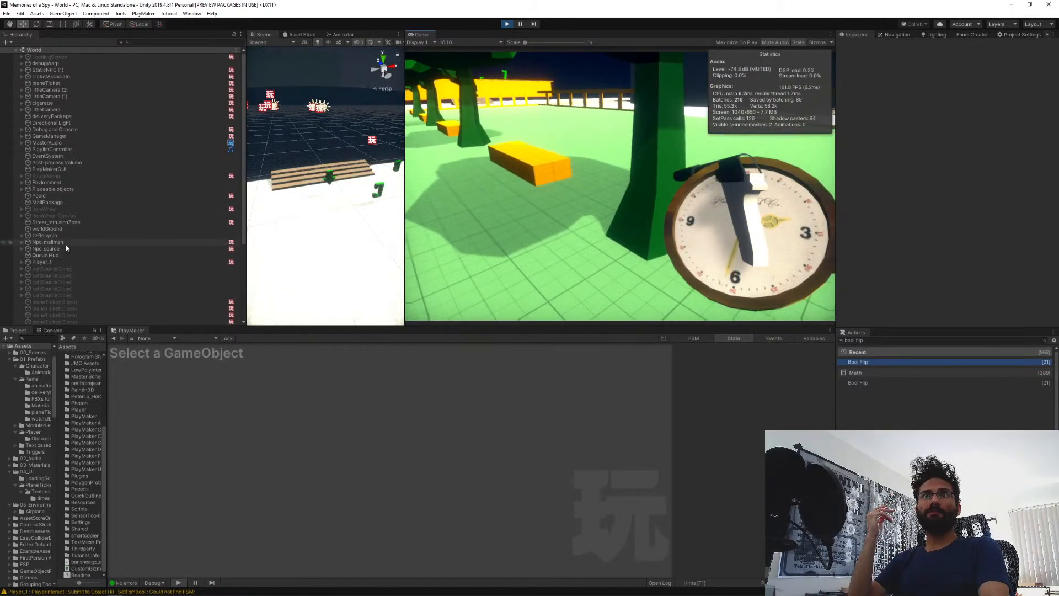
pyautogui.click(52, 245)
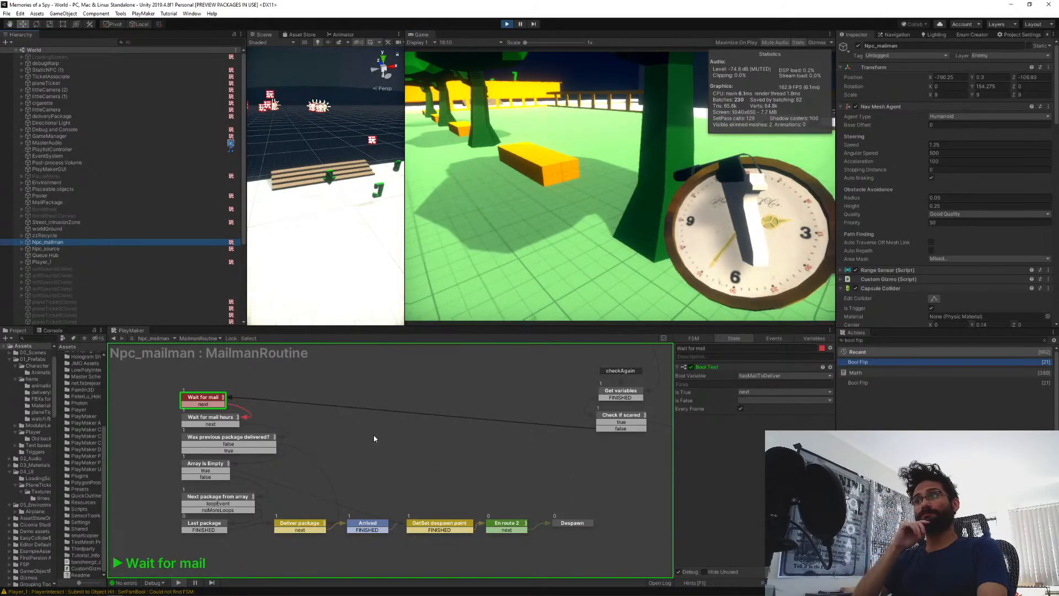
pyautogui.moveTo(479, 450); pyautogui.dragTo(392, 431, button='middle')
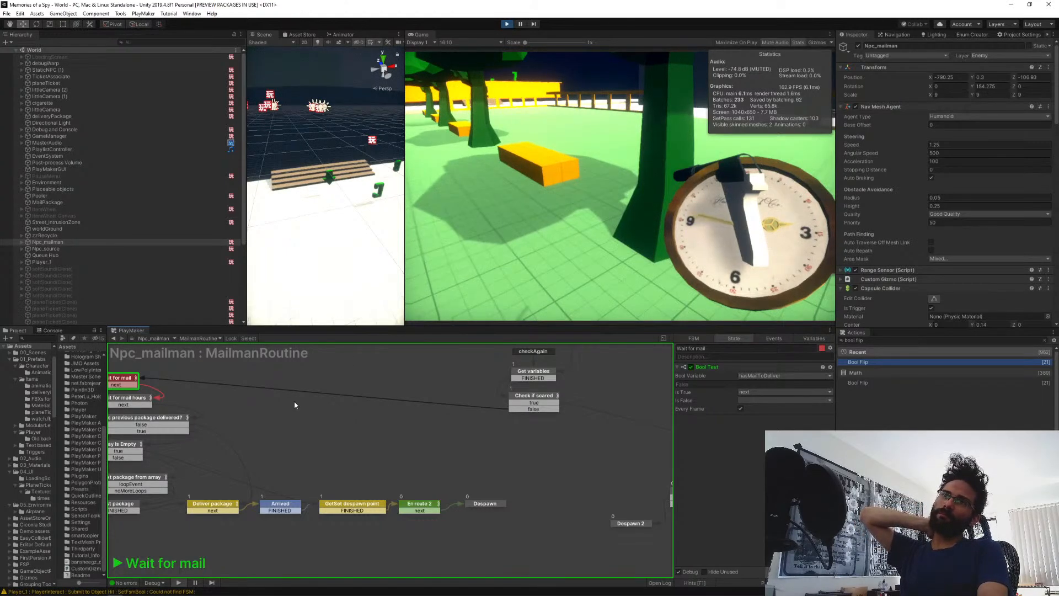
pyautogui.moveTo(295, 406); pyautogui.dragTo(359, 409, button='middle')
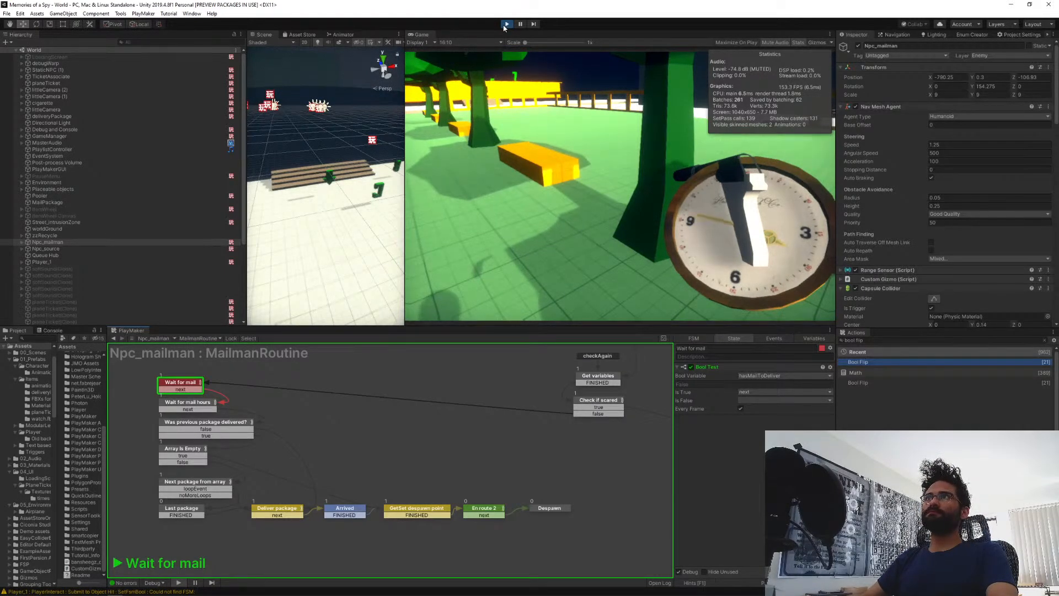
pyautogui.click(601, 178)
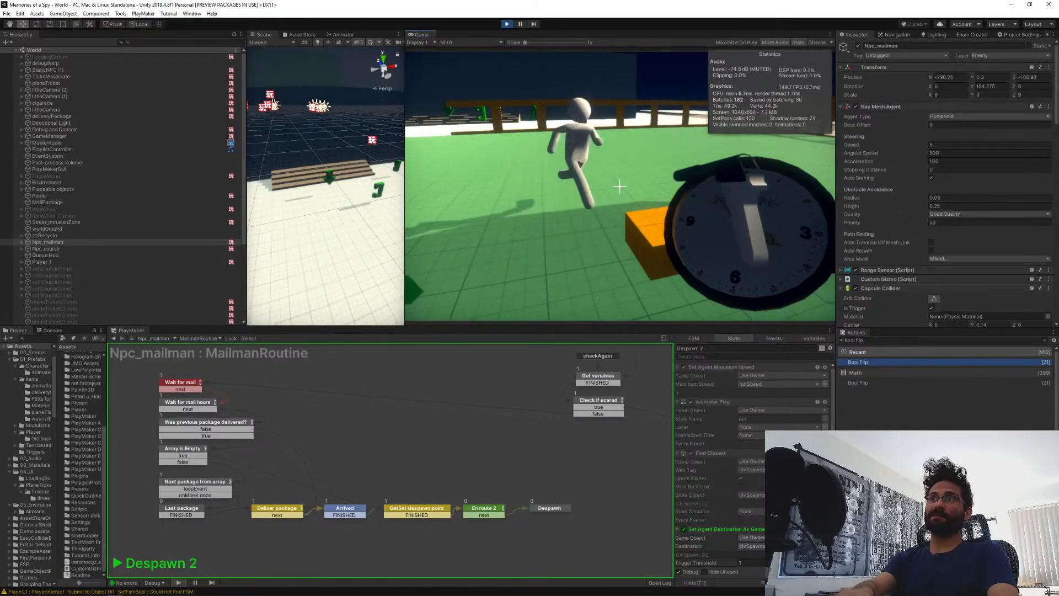
# Examine the scared branch around the Despawn 2 state in the MailmanRoutine graph, and stop the play test.
pyautogui.press('Escape')
pyautogui.click(605, 456)
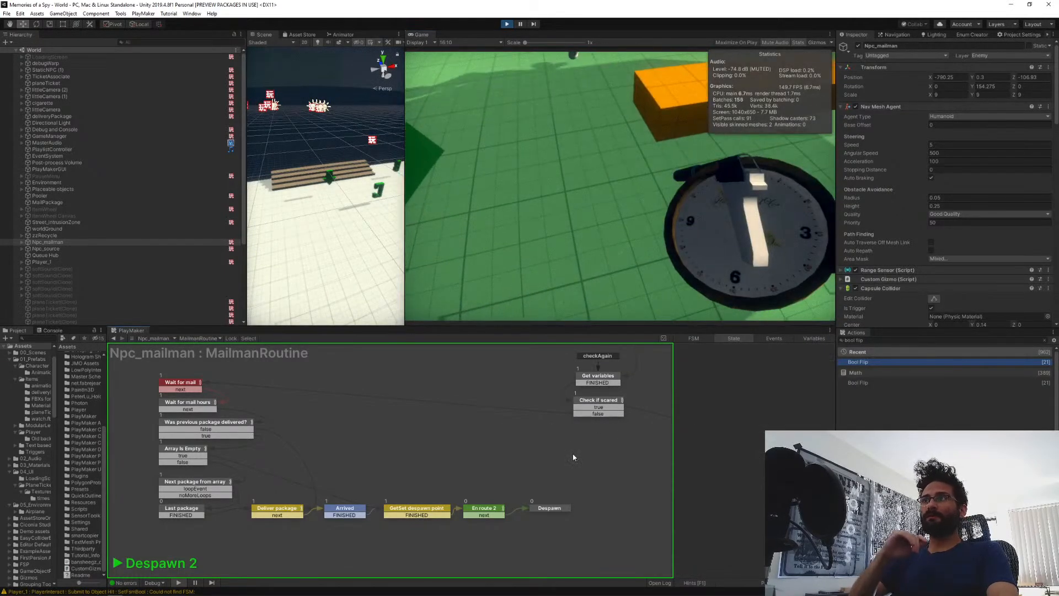
pyautogui.rightClick(573, 454)
pyautogui.click(350, 453)
pyautogui.moveTo(530, 445); pyautogui.dragTo(219, 439, button='middle')
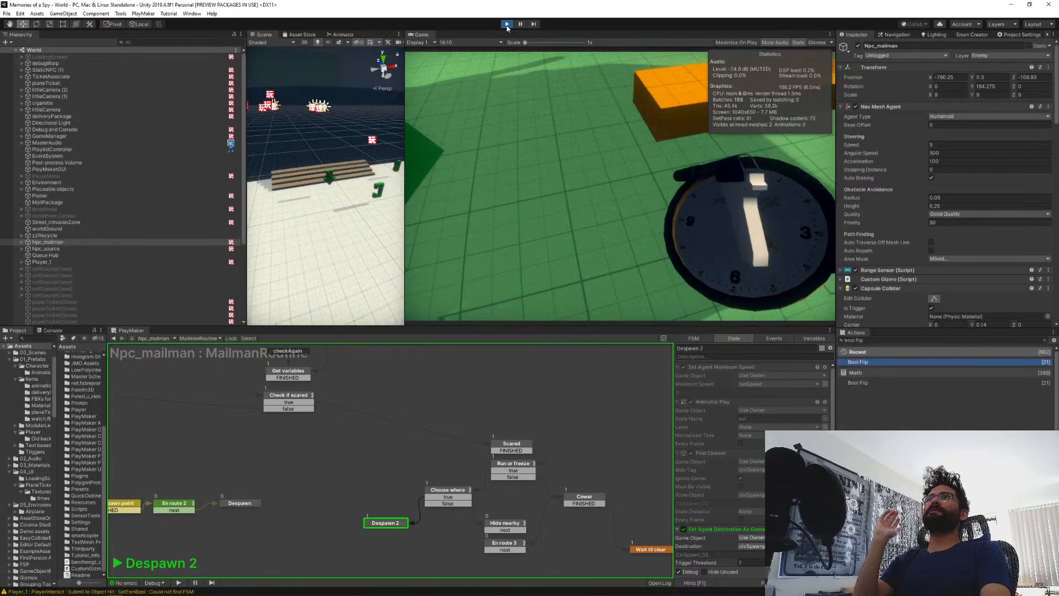
pyautogui.click(507, 25)
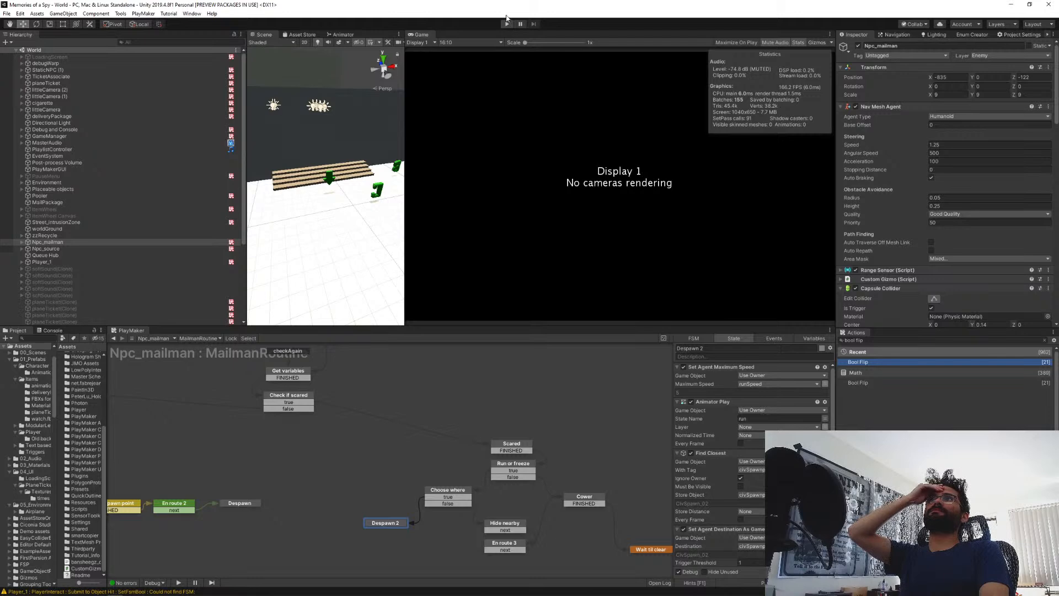
# Start a fresh play test and warp the player with the in-game console command playerWarp 90.
pyautogui.click(507, 24)
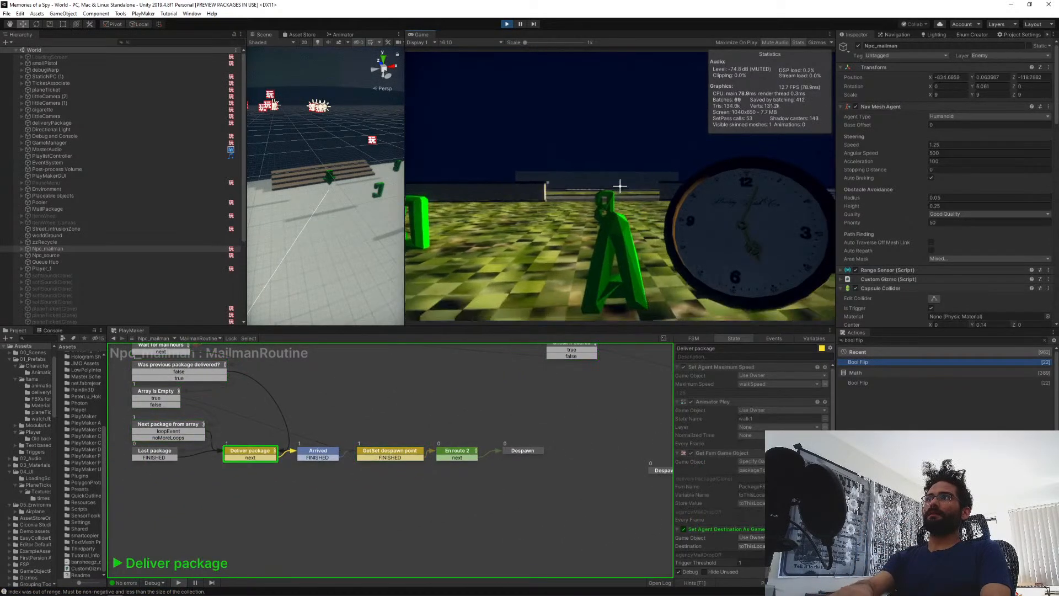
pyautogui.press('`')
pyautogui.write('playerWarp 90')
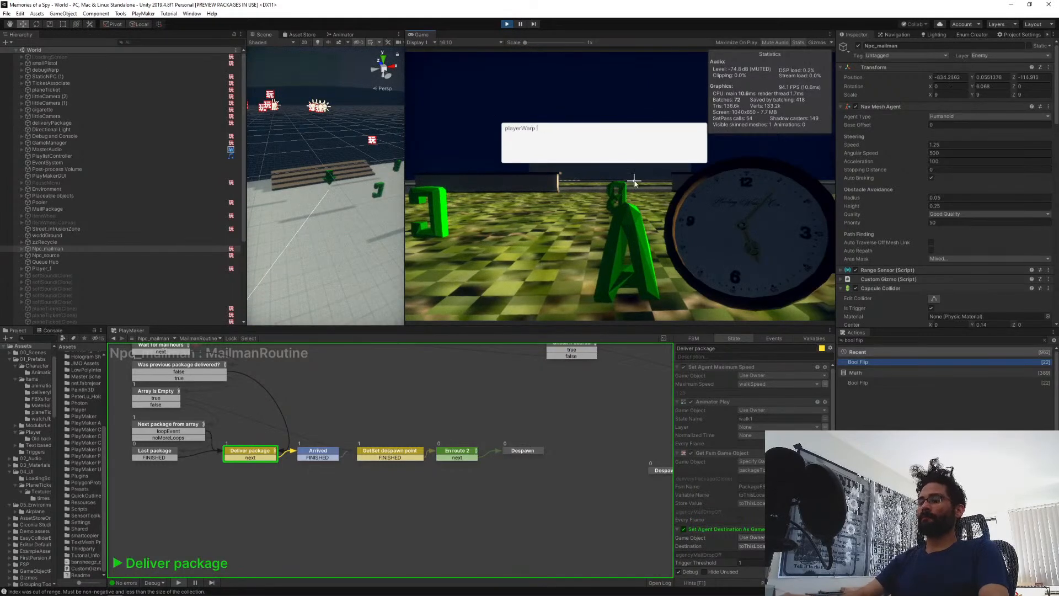
pyautogui.press('Return')
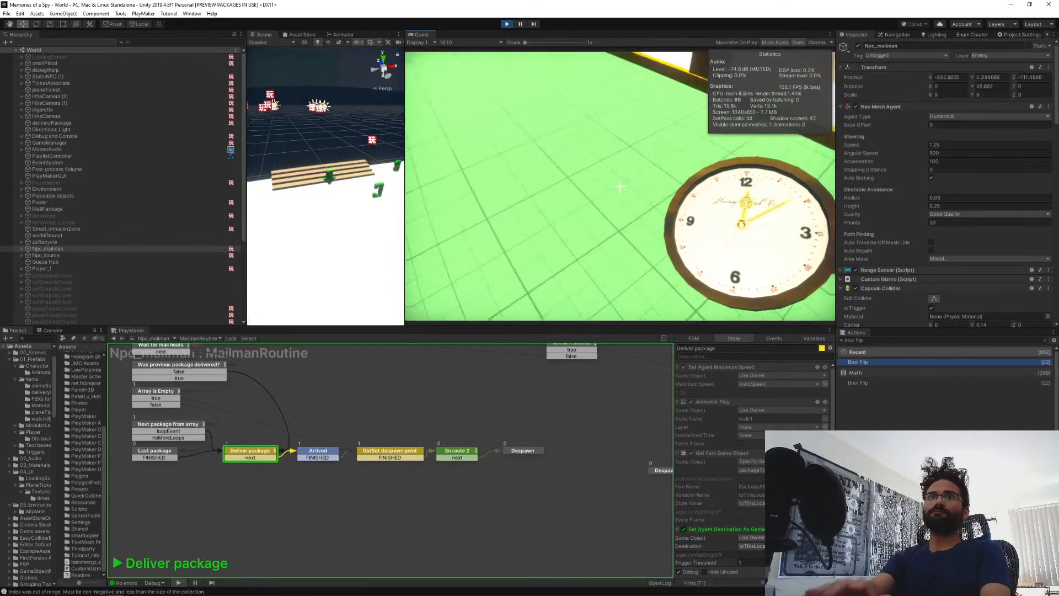
# Deselect Npc_mailman in the scene hierarchy and walk the player through the park after the mailman.
pyautogui.keyDown('ctrl'); pyautogui.click(29, 251); pyautogui.keyUp('ctrl')
pyautogui.click(645, 189)
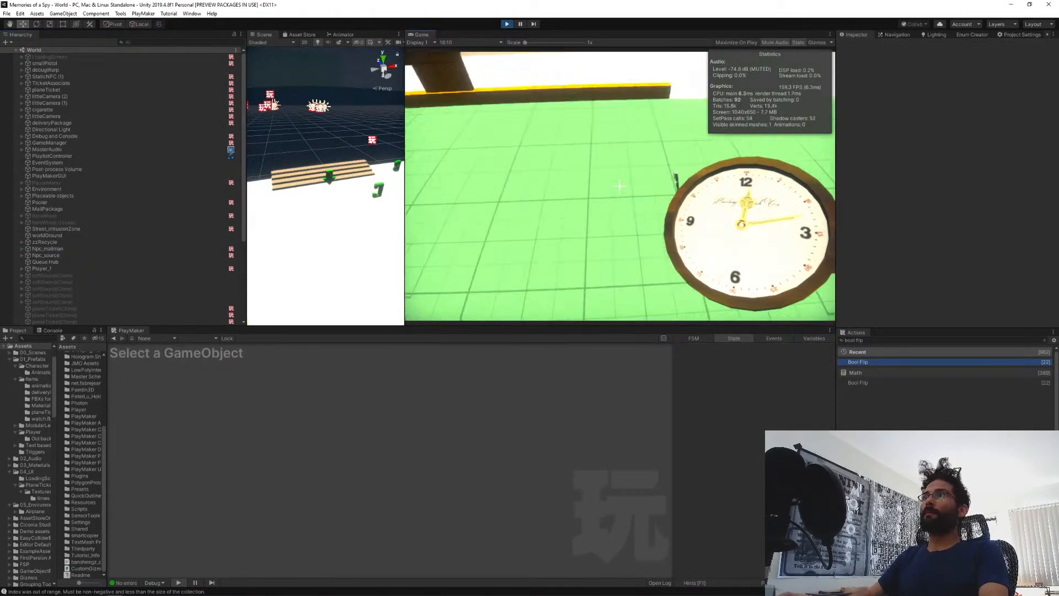
pyautogui.click(620, 188)
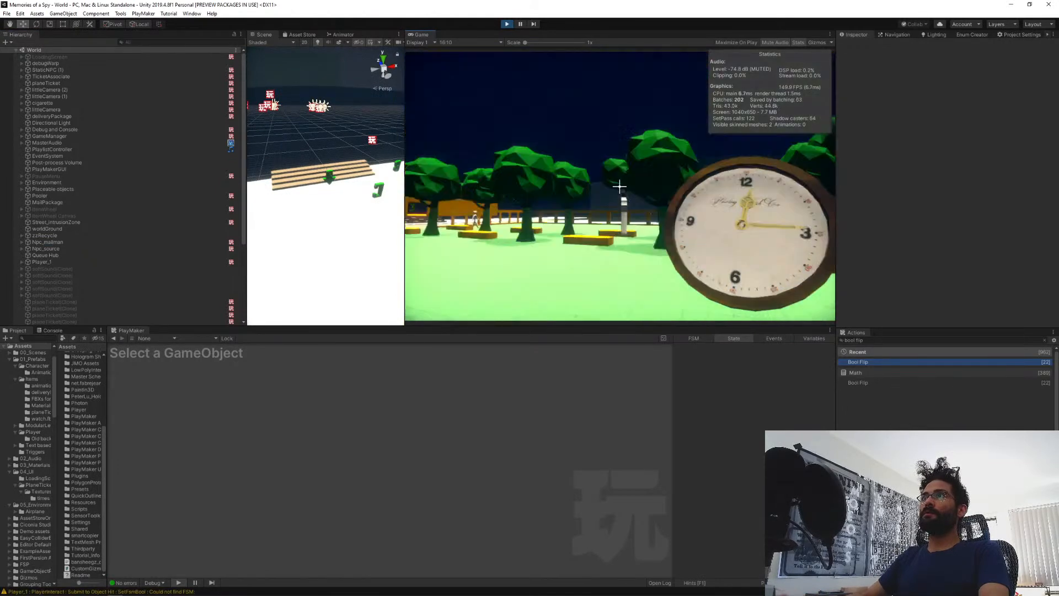
pyautogui.press('w')
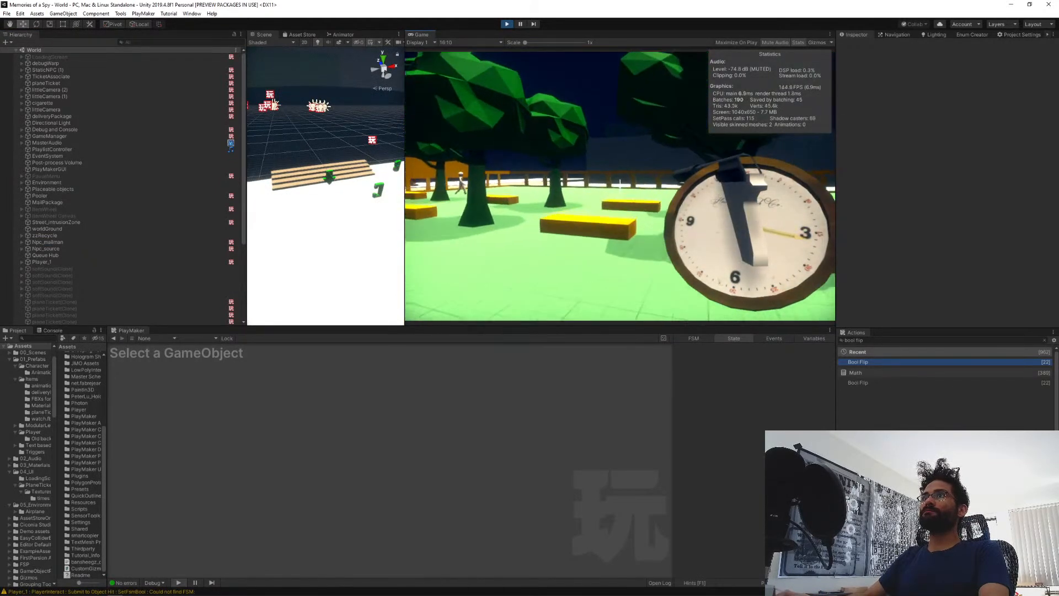
pyautogui.press('w')
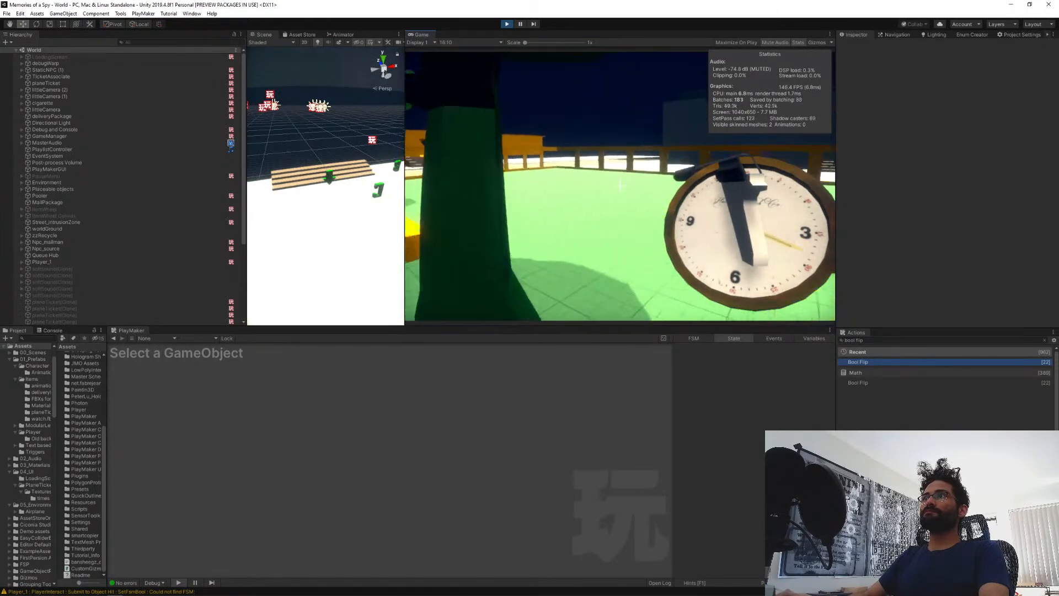
pyautogui.press('w')
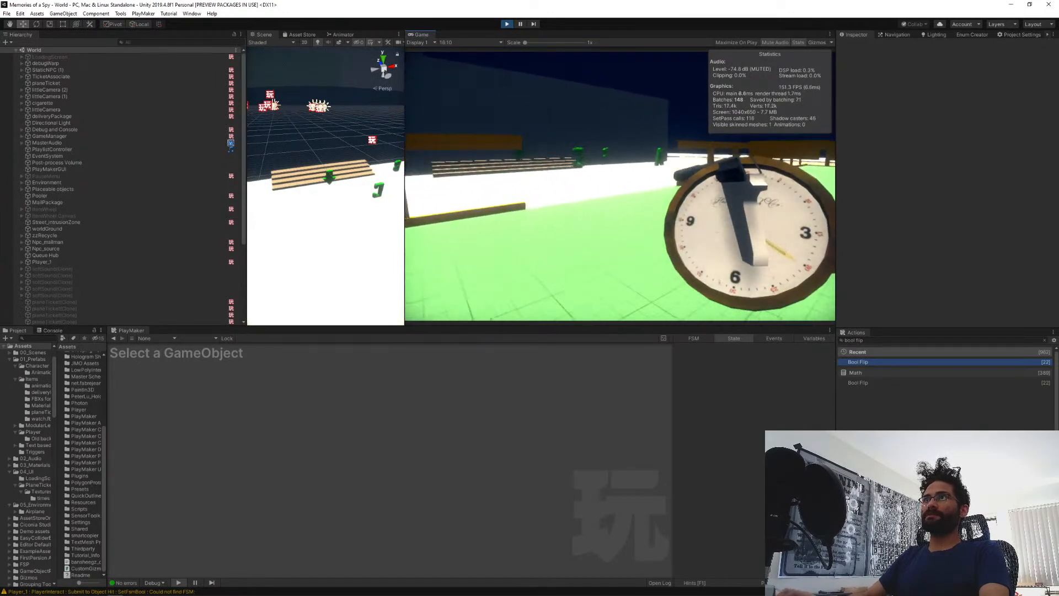
pyautogui.press('w')
# Speed up the mailman's walk with the console command scaleTime 4, and restore normal speed with scaleTime 1 as he nears the delivery spot.
pyautogui.press('`')
pyautogui.write('scaleTime')
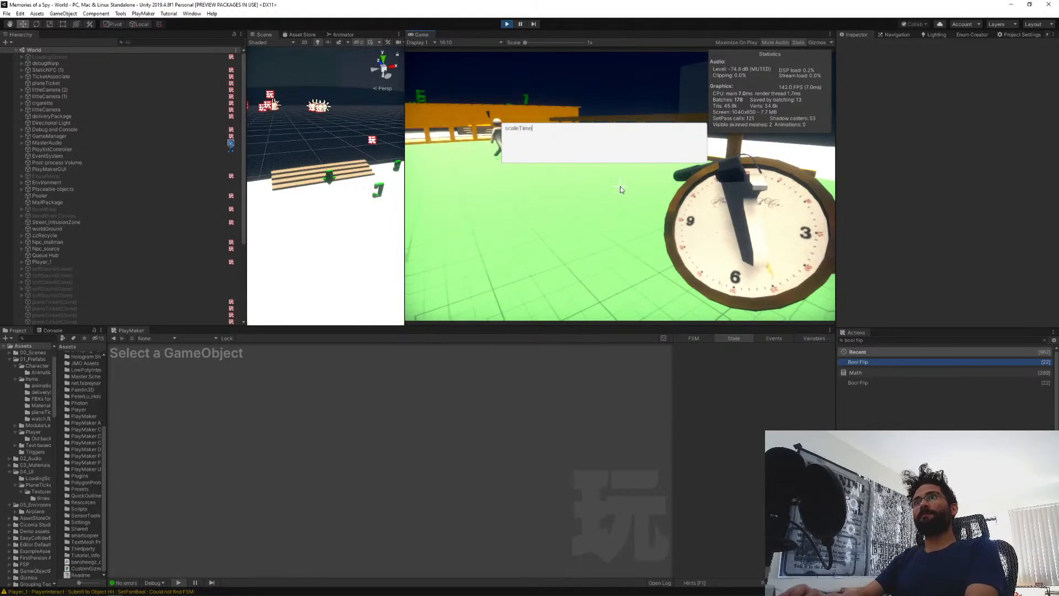
pyautogui.write(' 4')
pyautogui.press('Return')
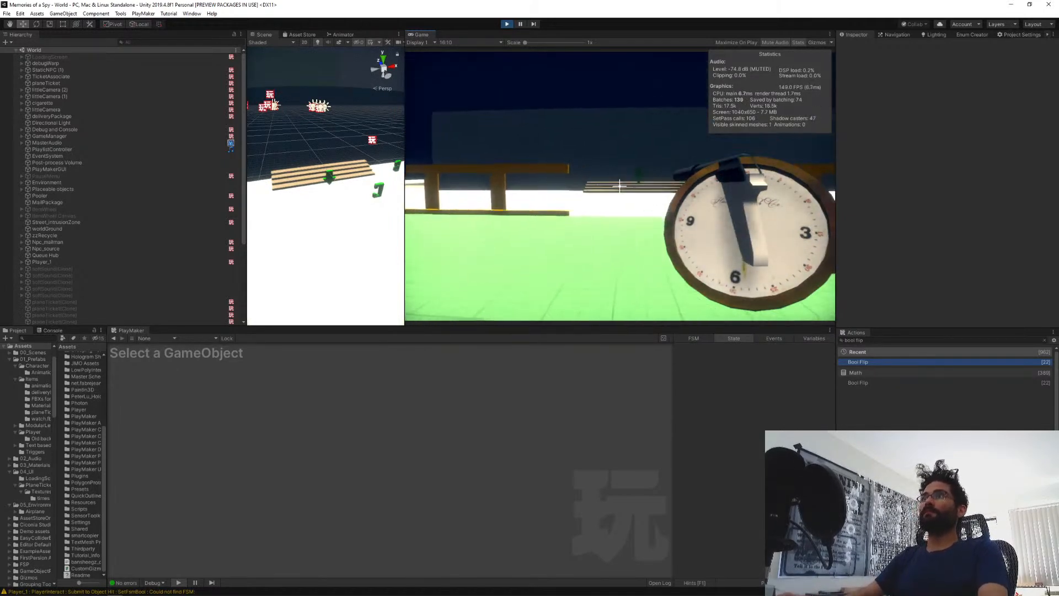
pyautogui.press('`')
pyautogui.click(621, 187)
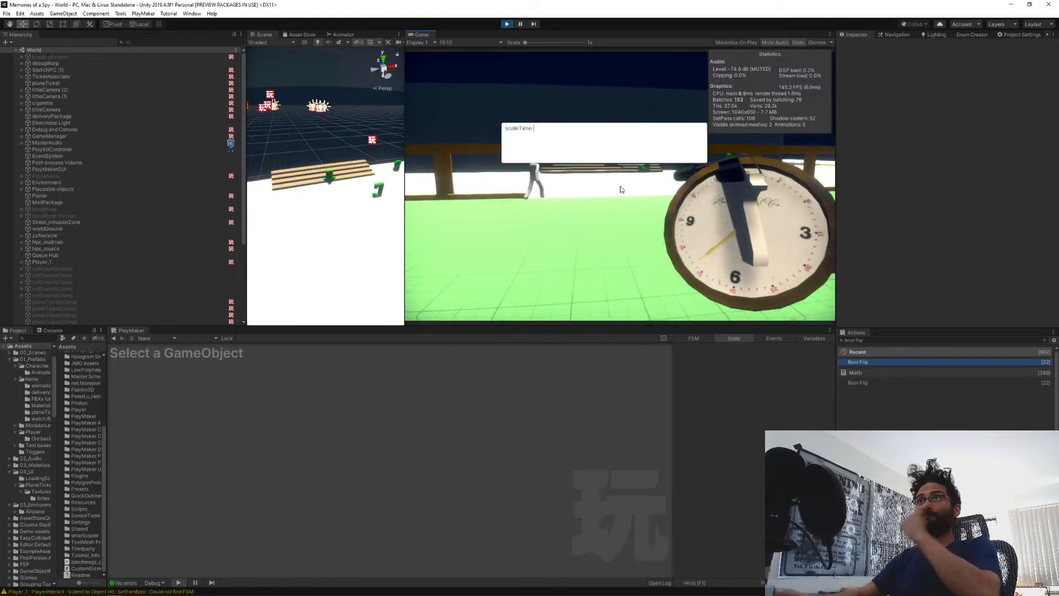
pyautogui.write('1')
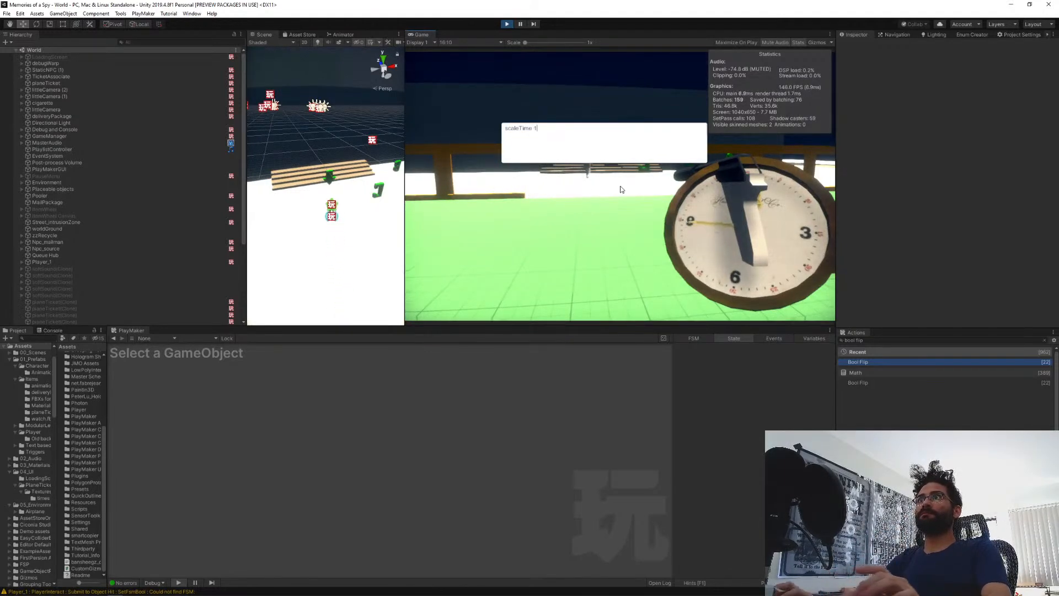
pyautogui.press('Return')
# Walk to the delivered package beside the steps and pick it up.
pyautogui.press('w')
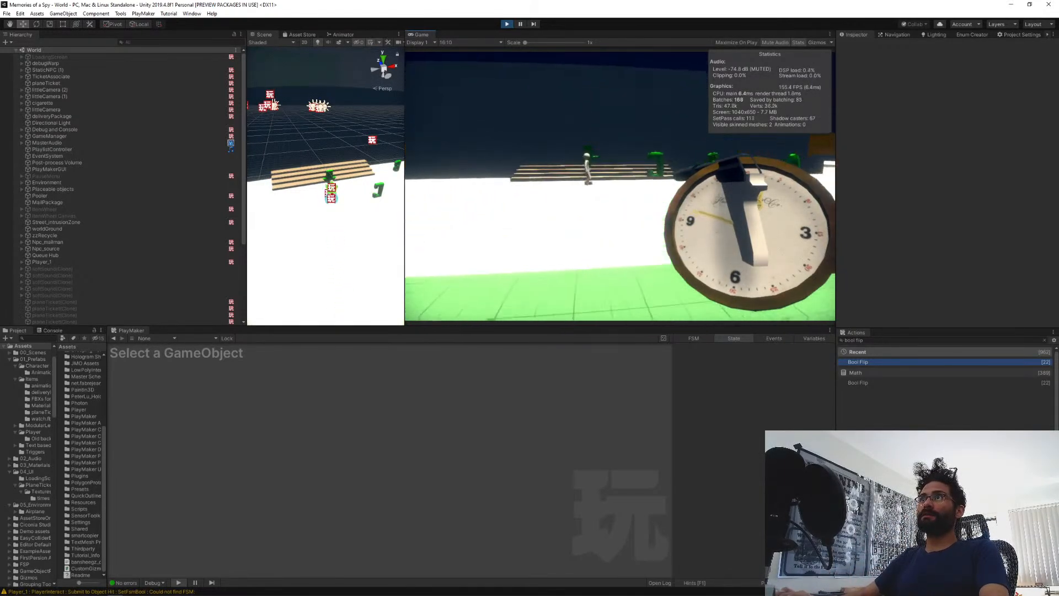
pyautogui.press('w')
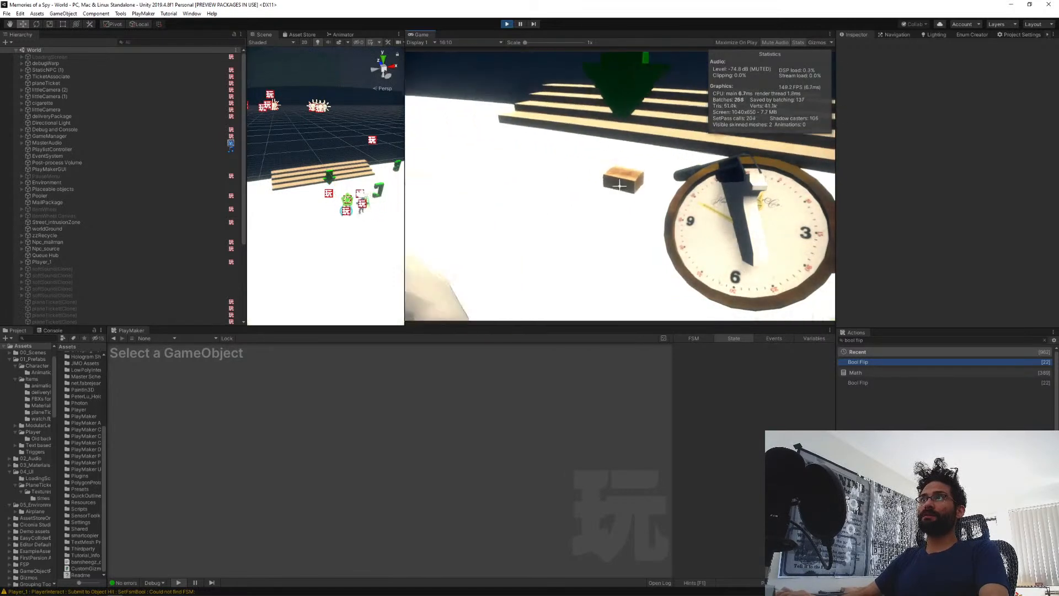
pyautogui.press('w')
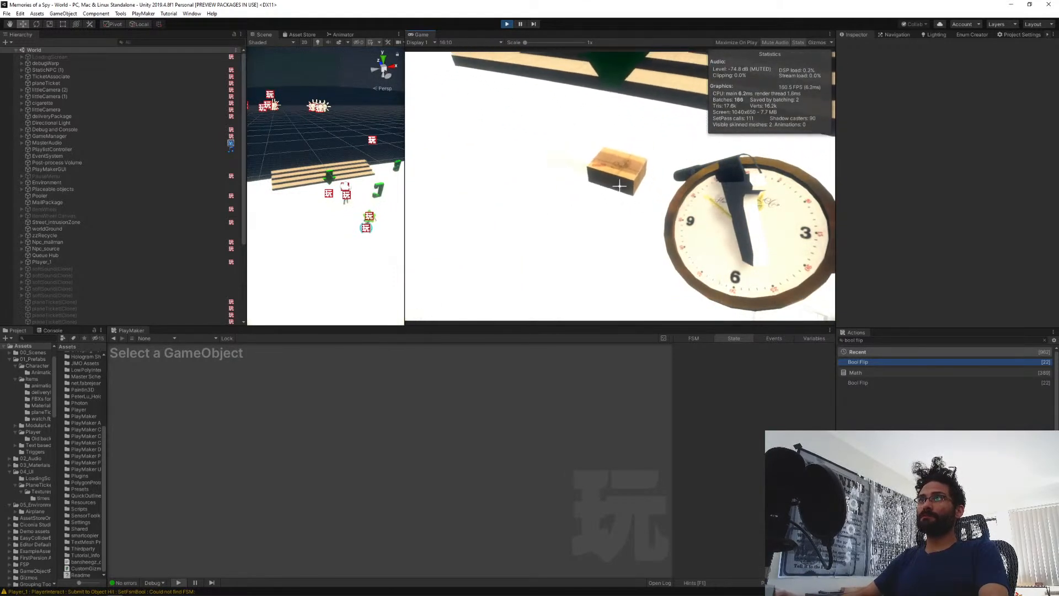
pyautogui.press('e')
pyautogui.press('w')
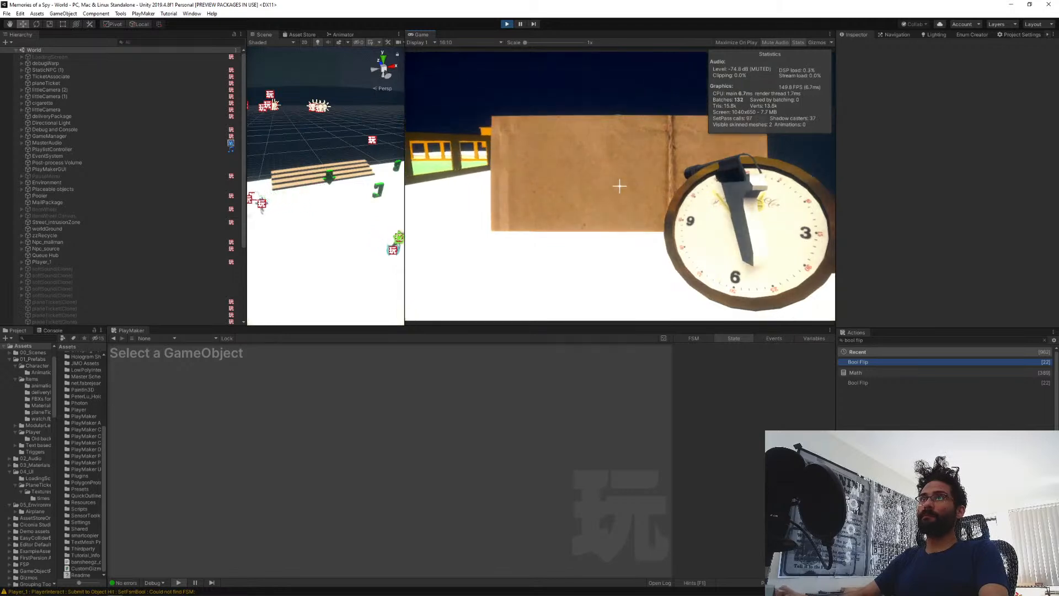
# Approach the mailman and follow him back into the park to check where he runs, and release the game controls.
pyautogui.press('w')
pyautogui.press('w')
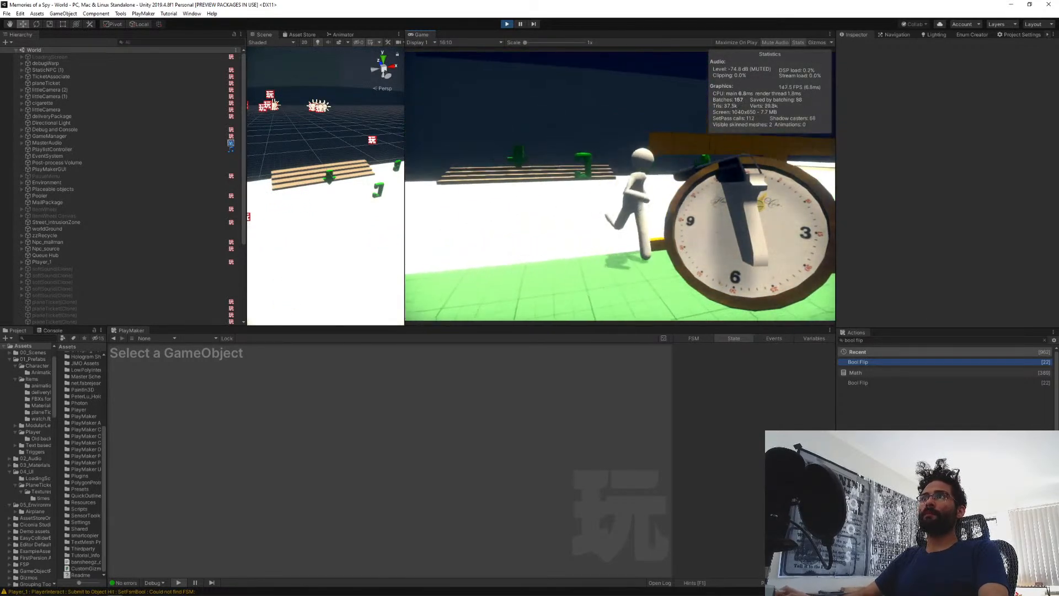
pyautogui.press('w')
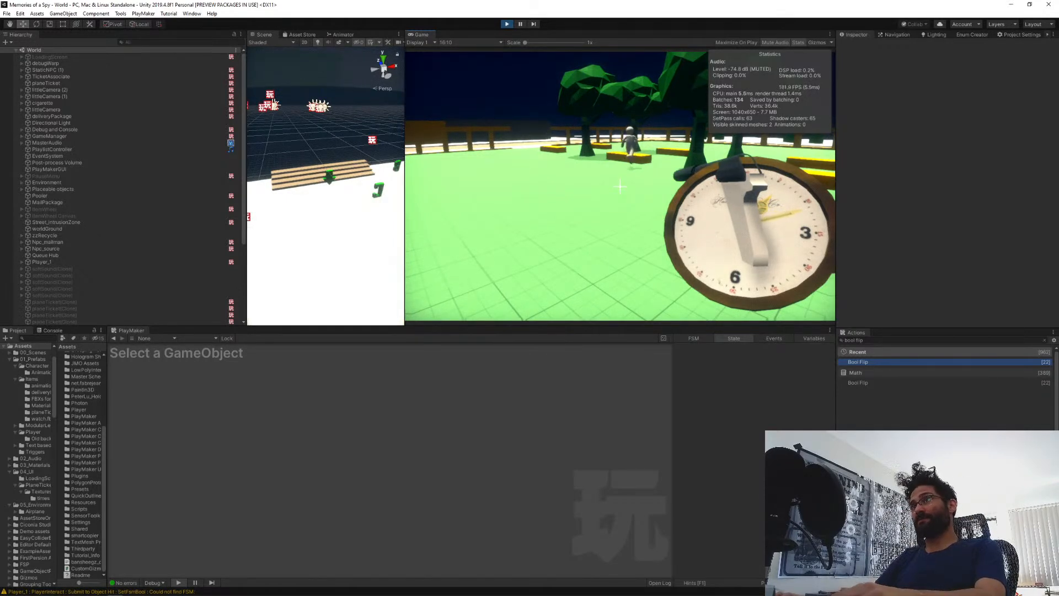
pyautogui.press('Escape')
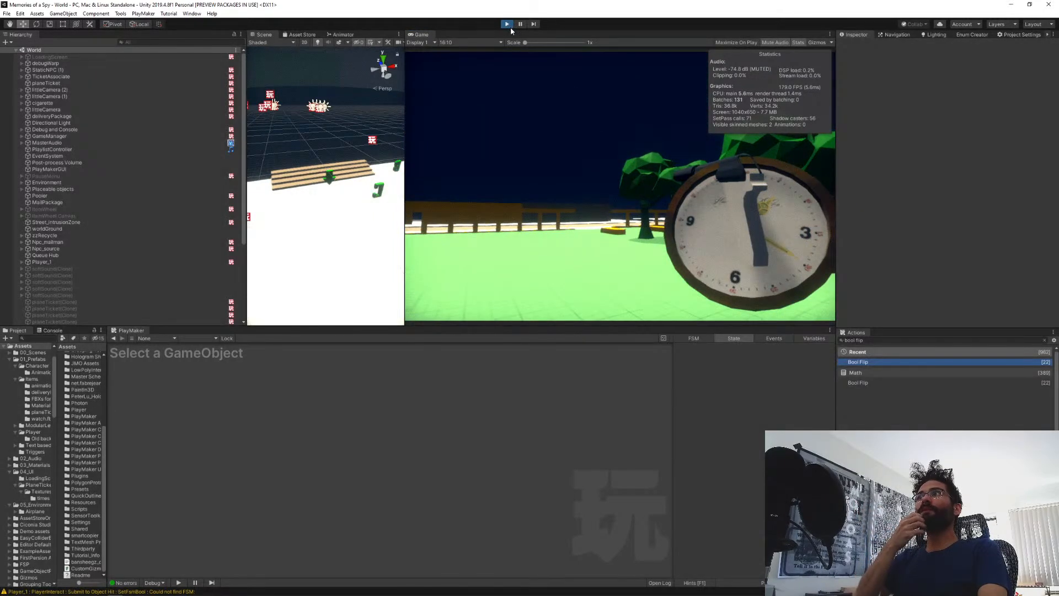
# Restart the play test and warp the player again with the in-game playerWarp command.
pyautogui.click(511, 29)
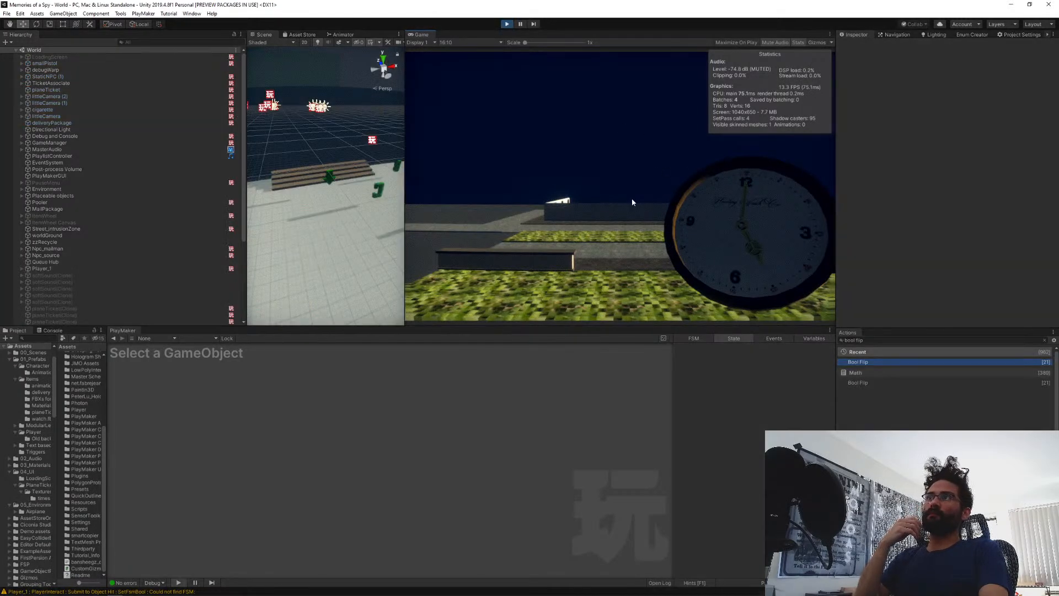
pyautogui.press('`')
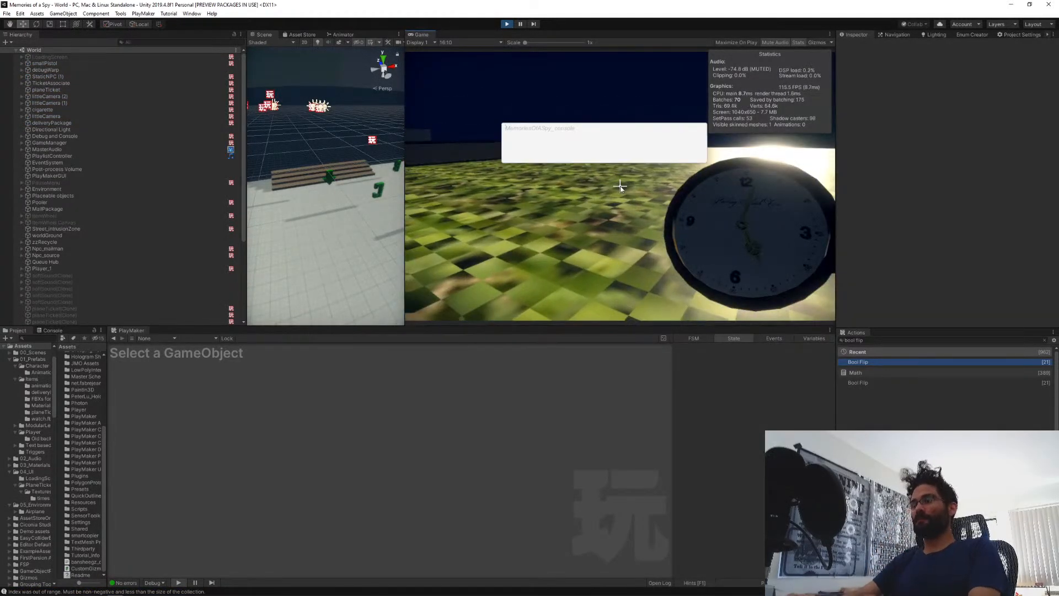
pyautogui.write('playerWarp')
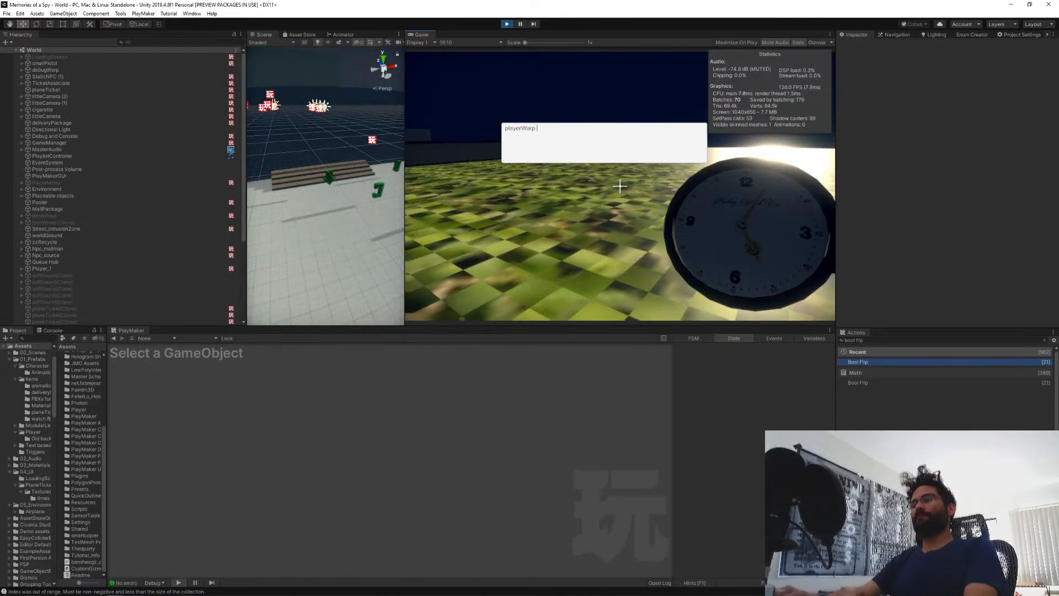
pyautogui.press('Return')
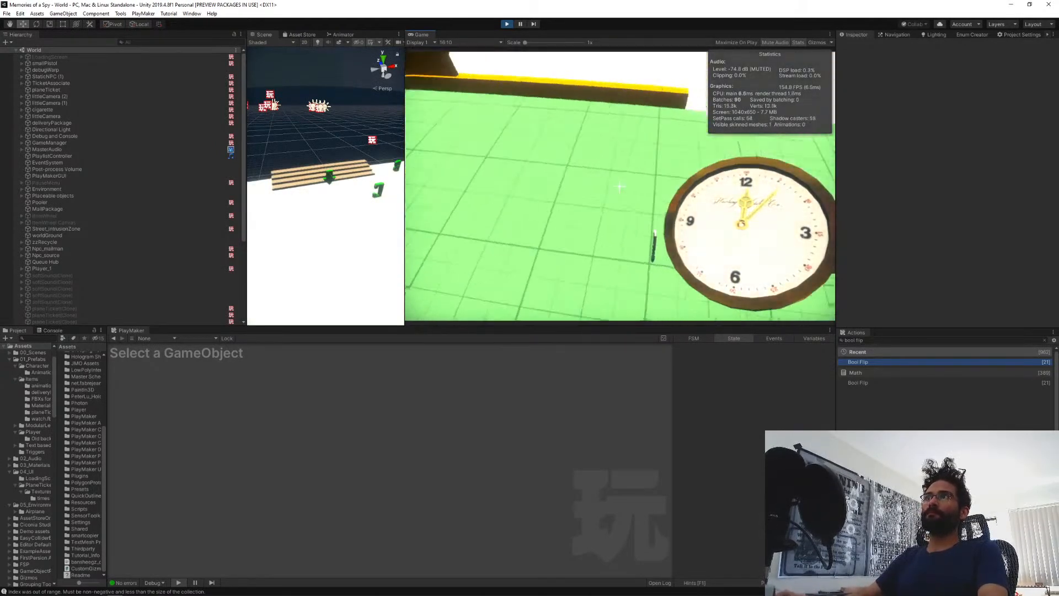
# Follow the mailman through the park to his delivery spot, using the scaleTime console command and resetting the time scale to 1 there.
pyautogui.click(620, 187)
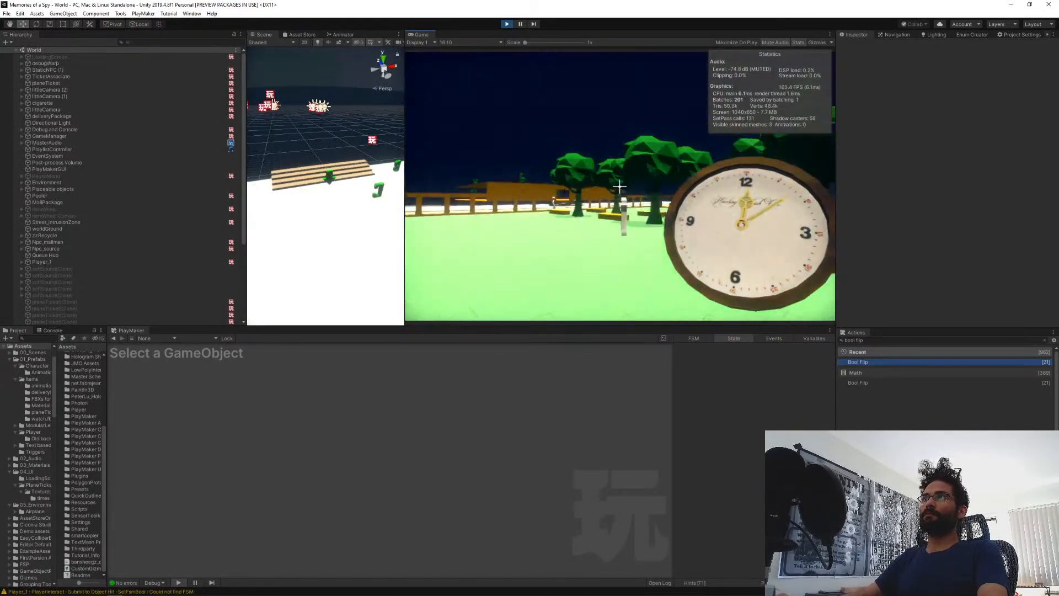
pyautogui.press('w')
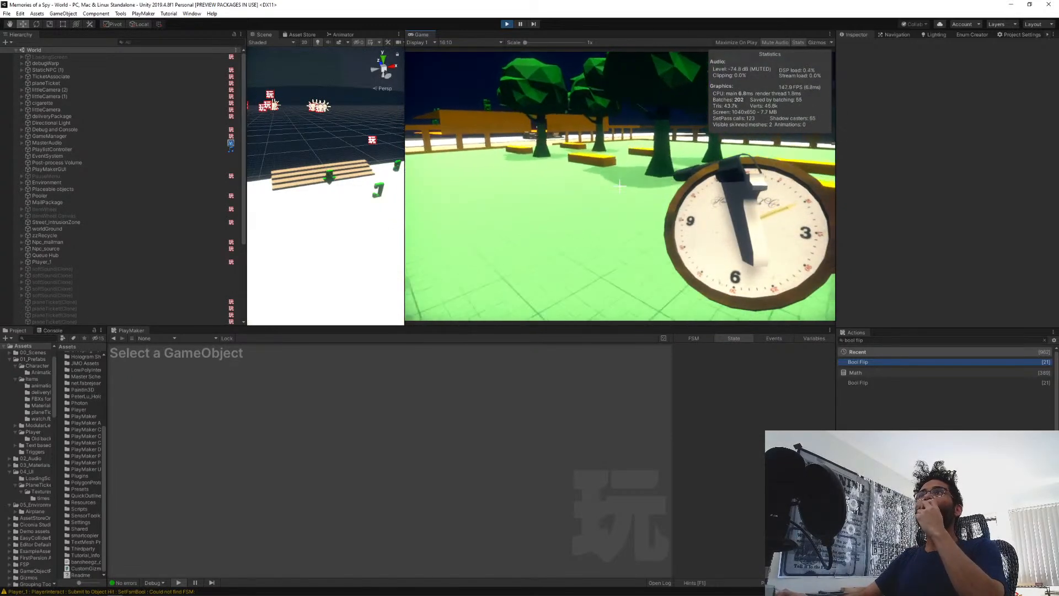
pyautogui.press('w')
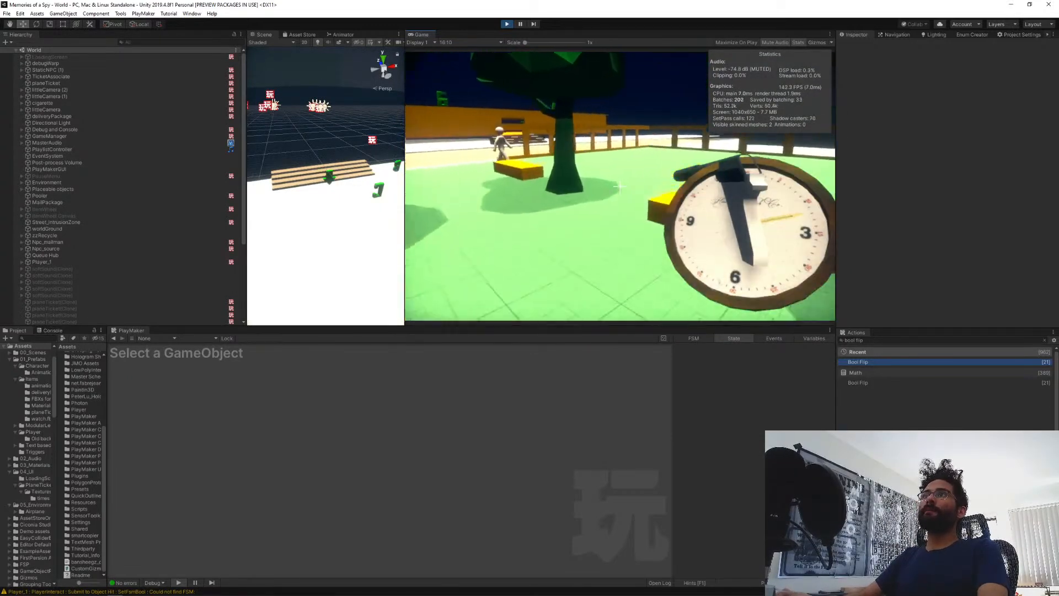
pyautogui.press('`')
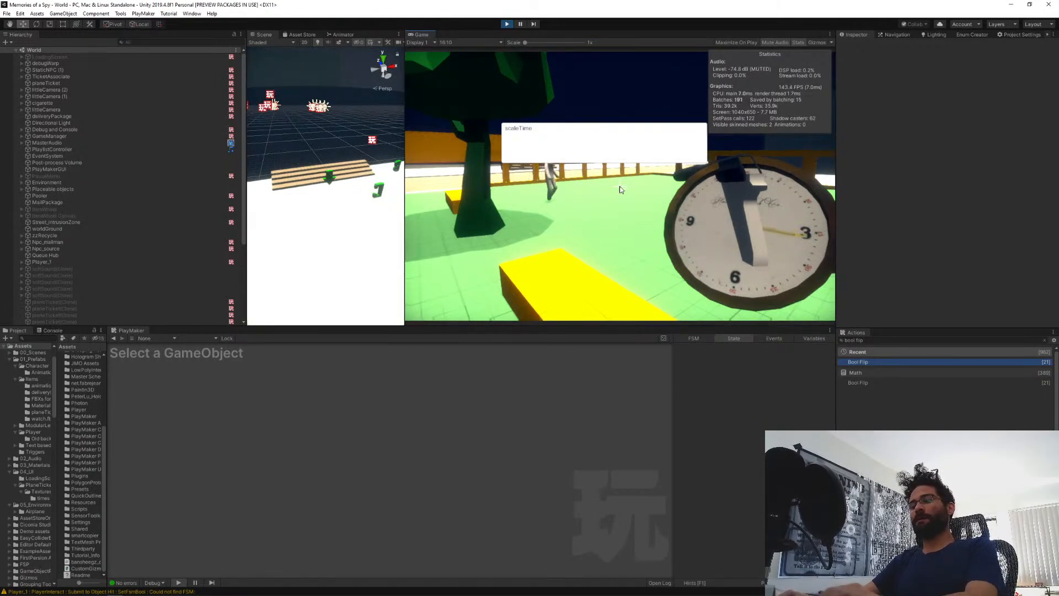
pyautogui.press('w')
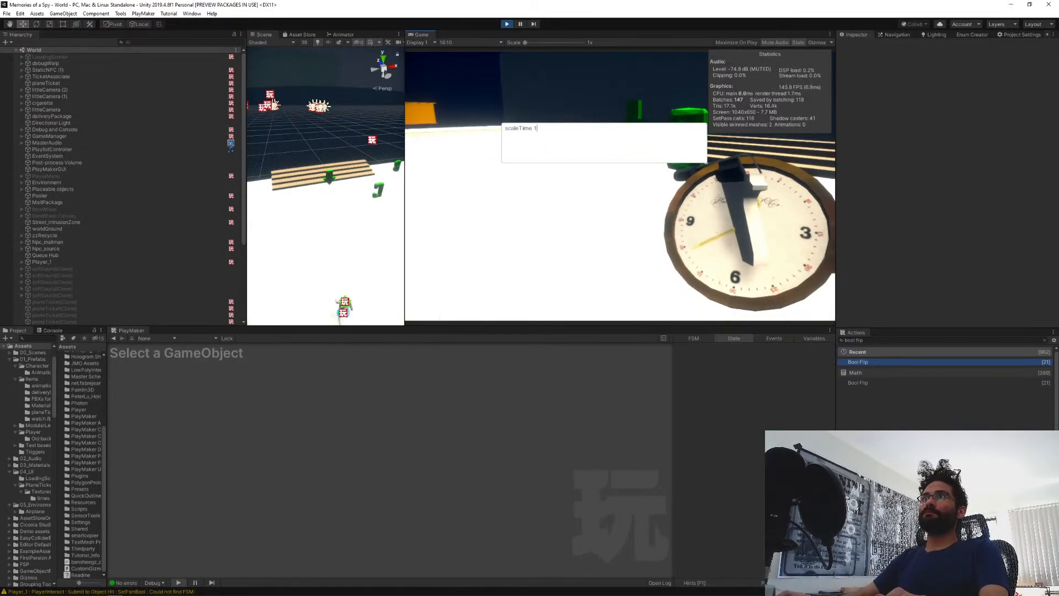
pyautogui.press('Return')
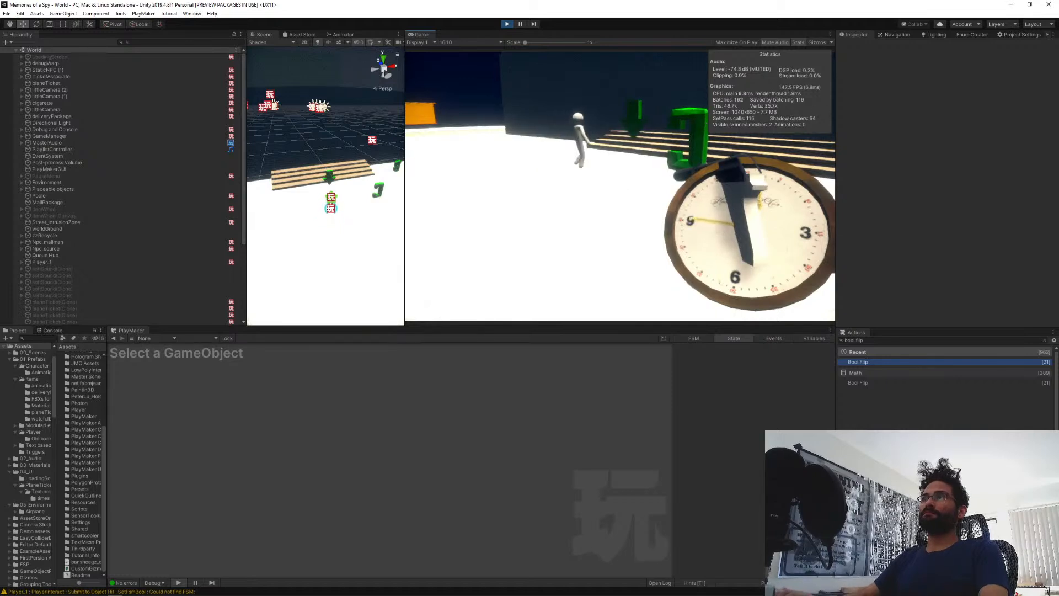
# Pick up the newly delivered package near the mailman and turn towards him to test his reaction.
pyautogui.press('w')
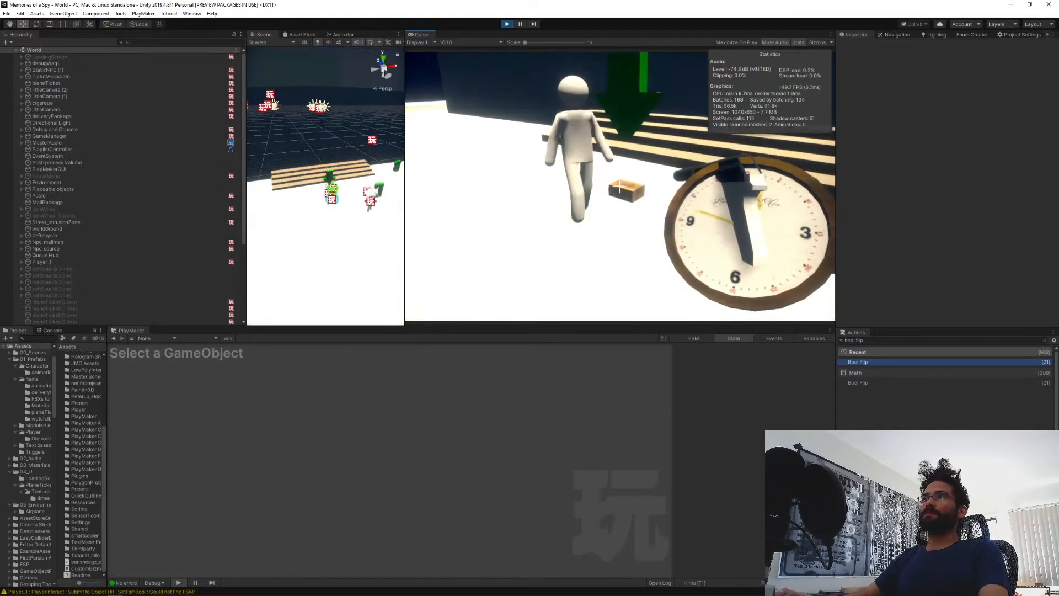
pyautogui.press('w')
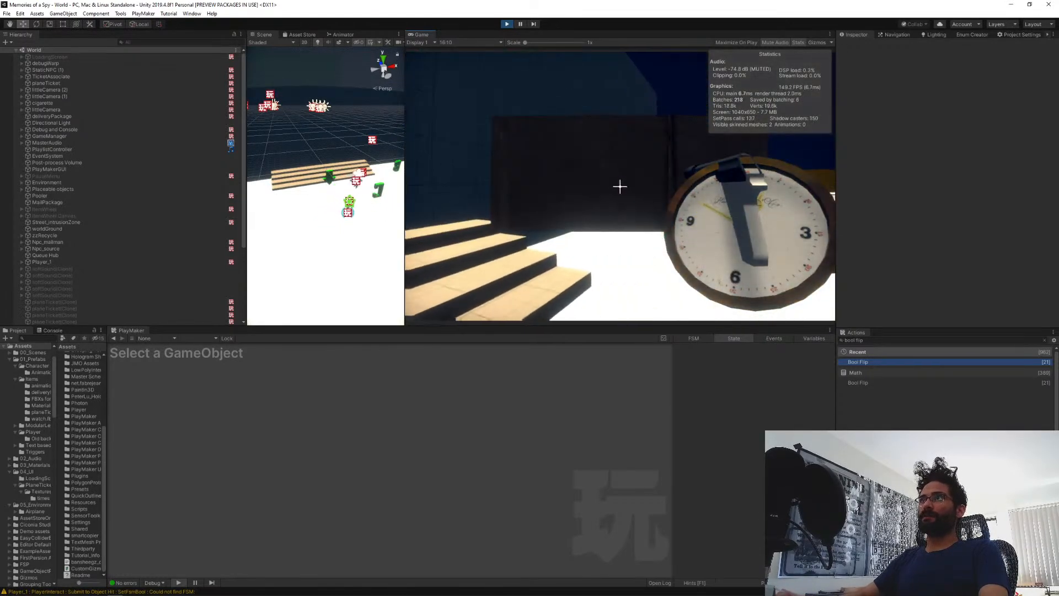
pyautogui.press('w')
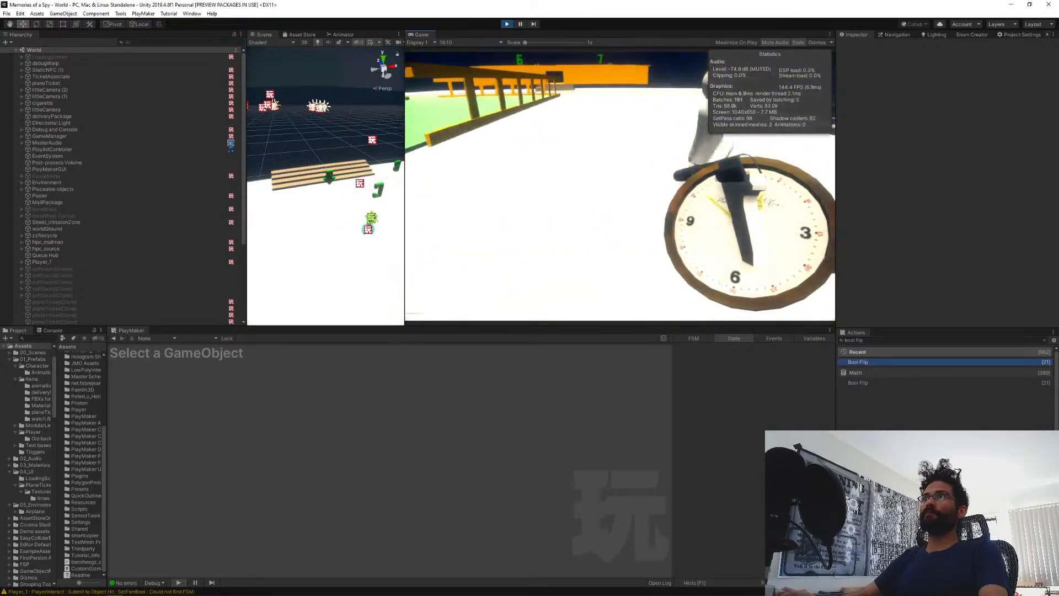
# Follow the scared mailman to see where he runs in the park, and stop the play test.
pyautogui.press('w')
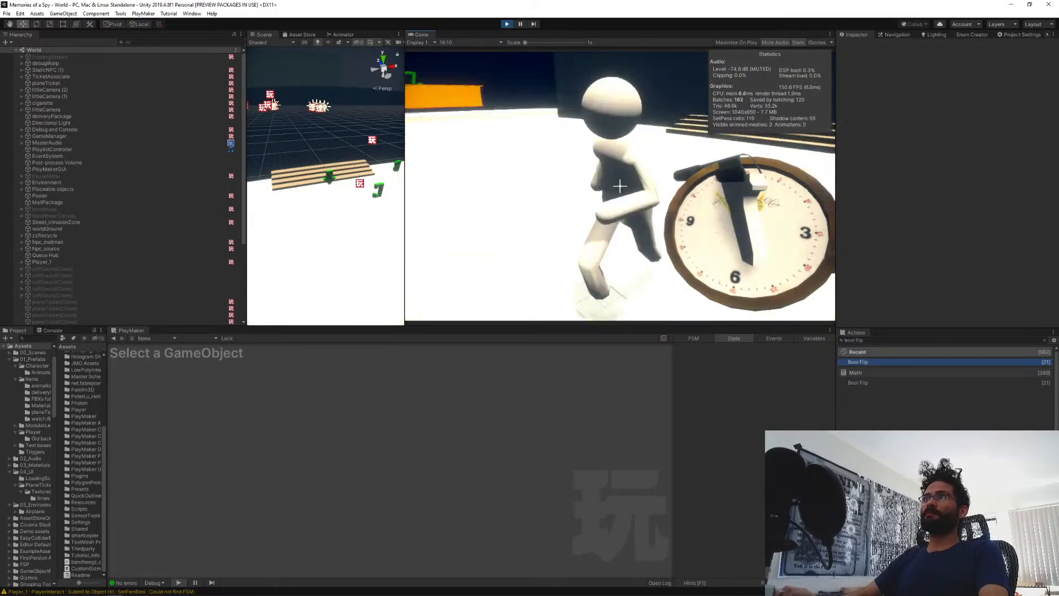
pyautogui.press('w')
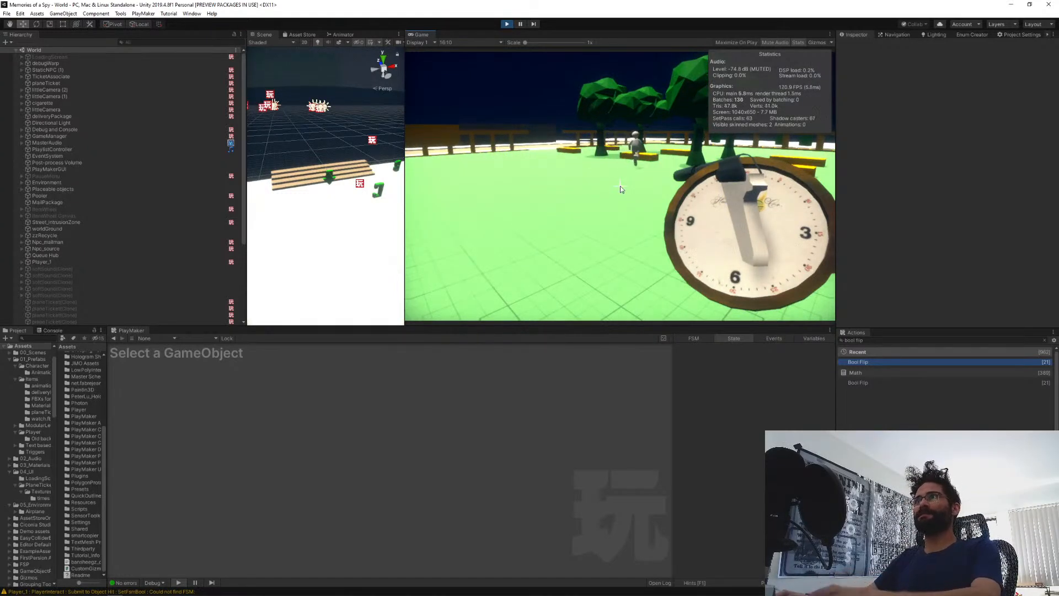
pyautogui.click(507, 24)
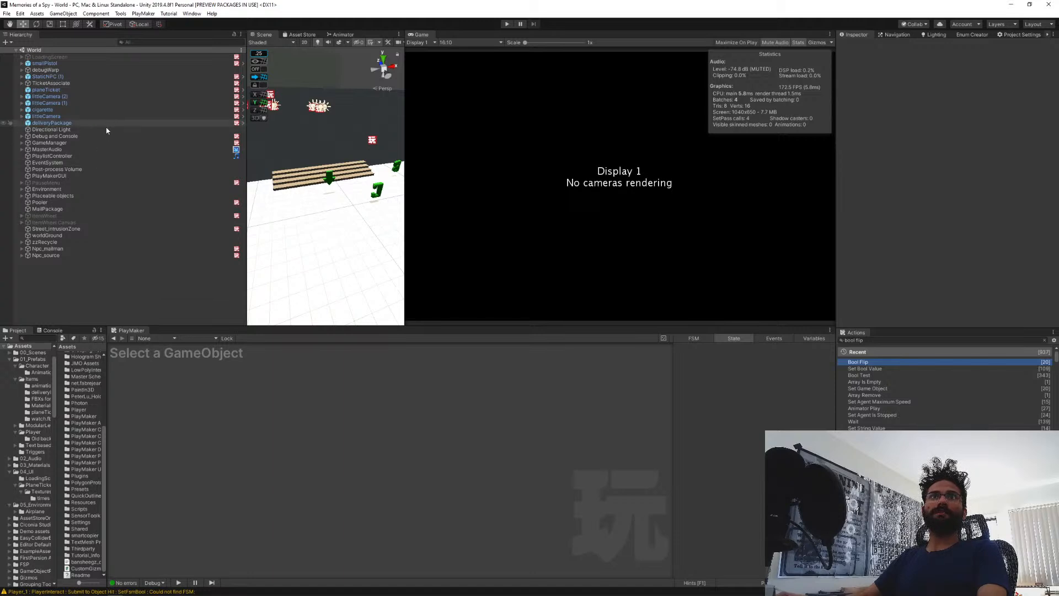
# Delete the Choose where state from the mailman's MailmanRoutine and link Run or freeze's true event directly to Despawn 2.
pyautogui.click(48, 249)
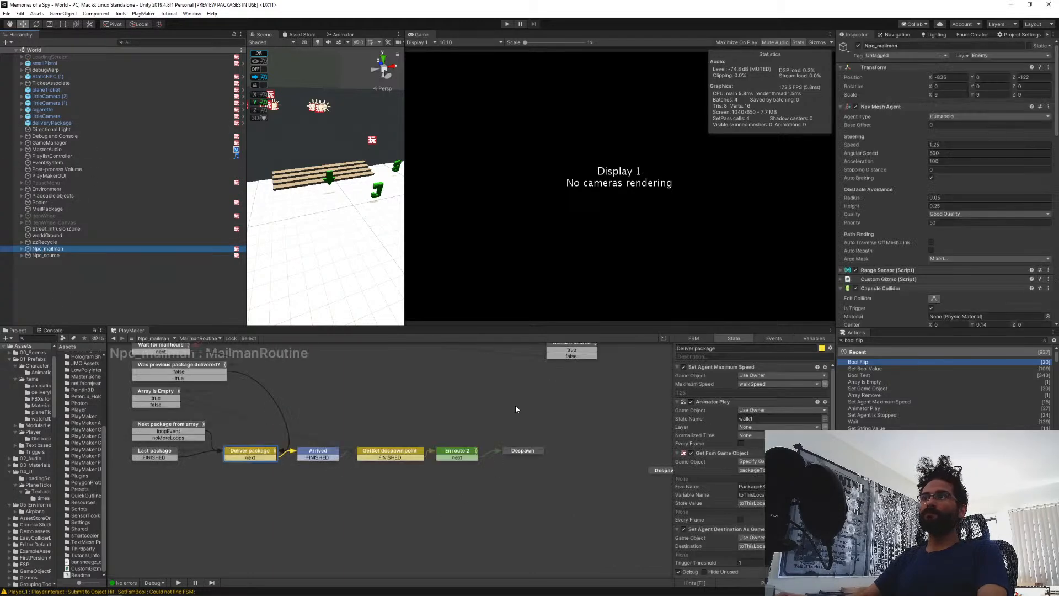
pyautogui.moveTo(504, 416); pyautogui.dragTo(268, 441, button='middle')
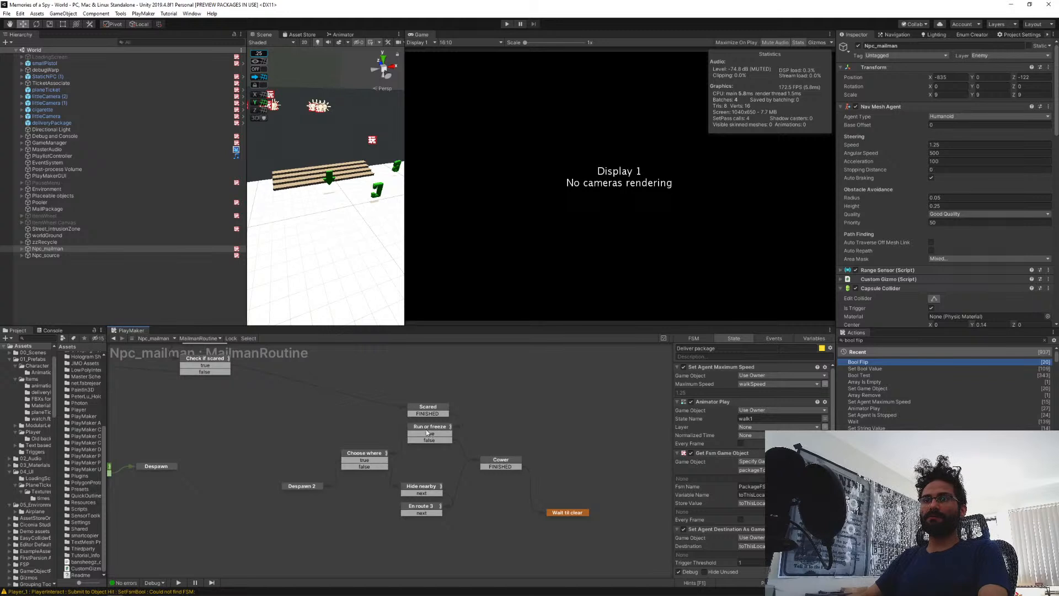
pyautogui.rightClick(366, 472)
pyautogui.click(407, 583)
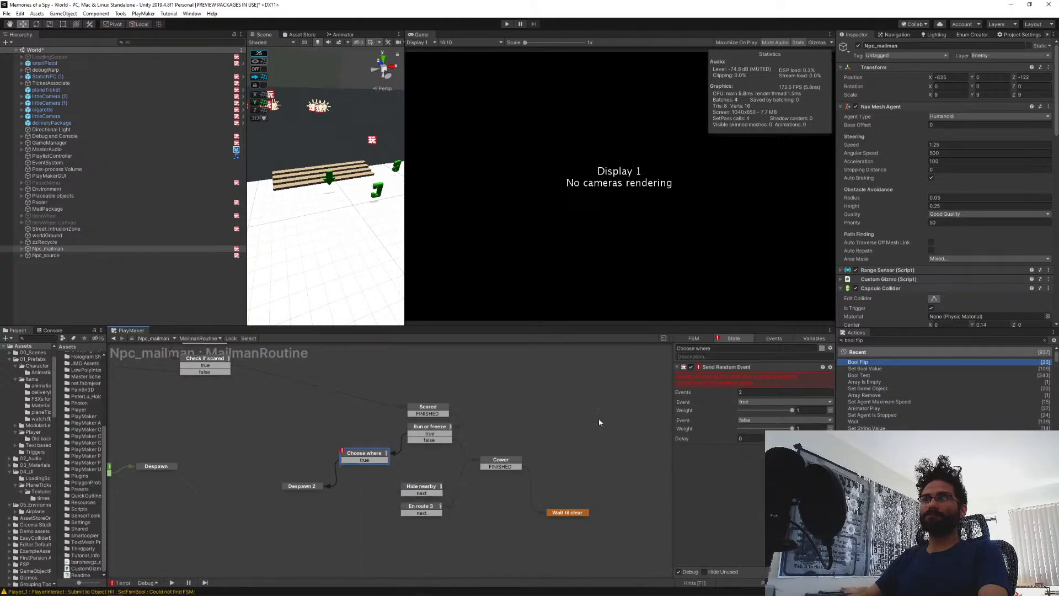
pyautogui.click(742, 421)
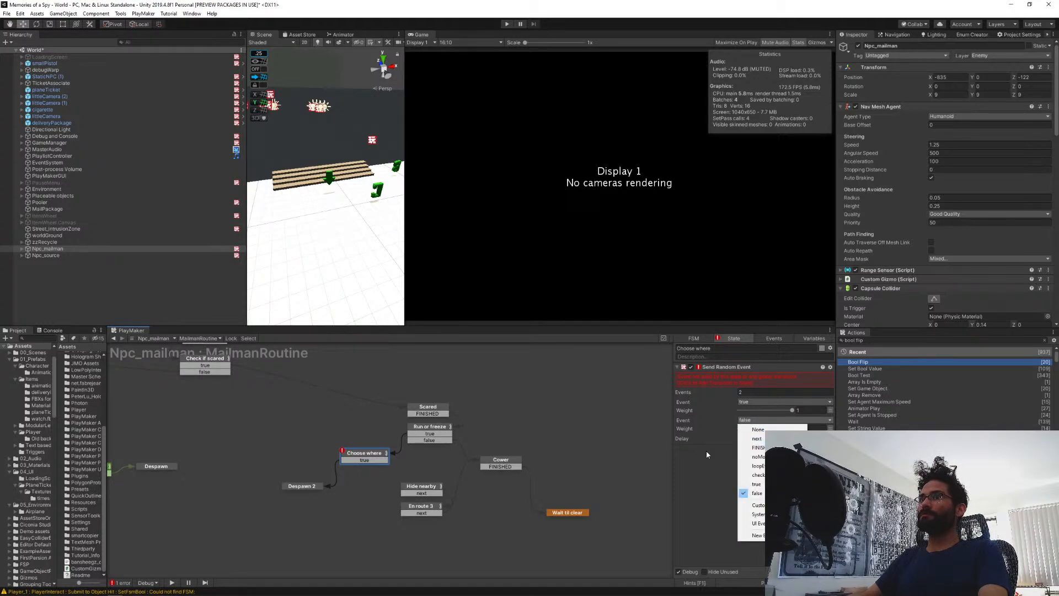
pyautogui.click(727, 458)
pyautogui.moveTo(335, 433); pyautogui.dragTo(364, 468)
pyautogui.press('Delete')
pyautogui.moveTo(297, 488); pyautogui.dragTo(351, 459)
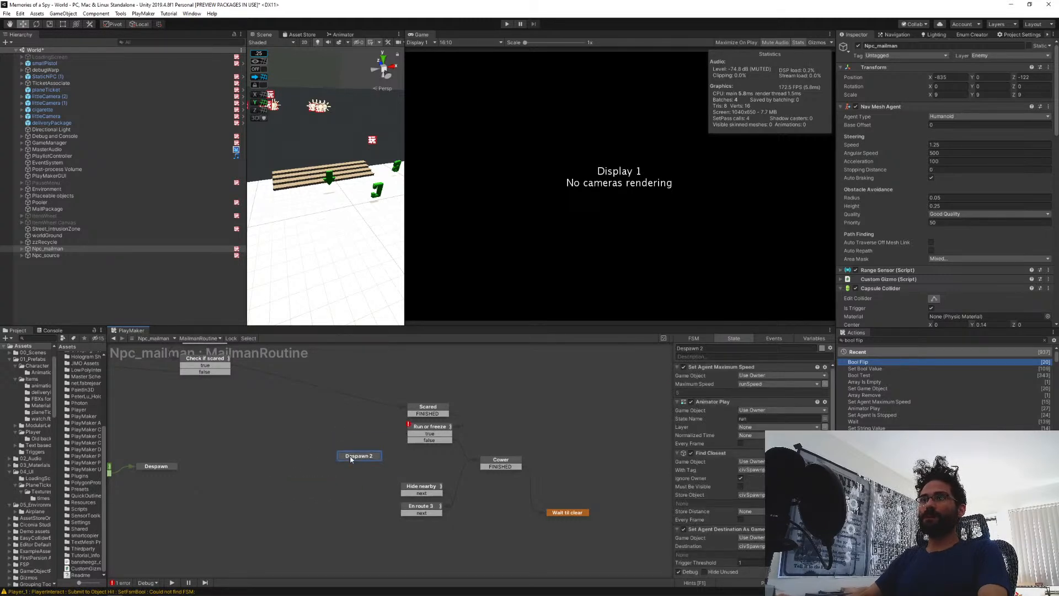
pyautogui.click(418, 438)
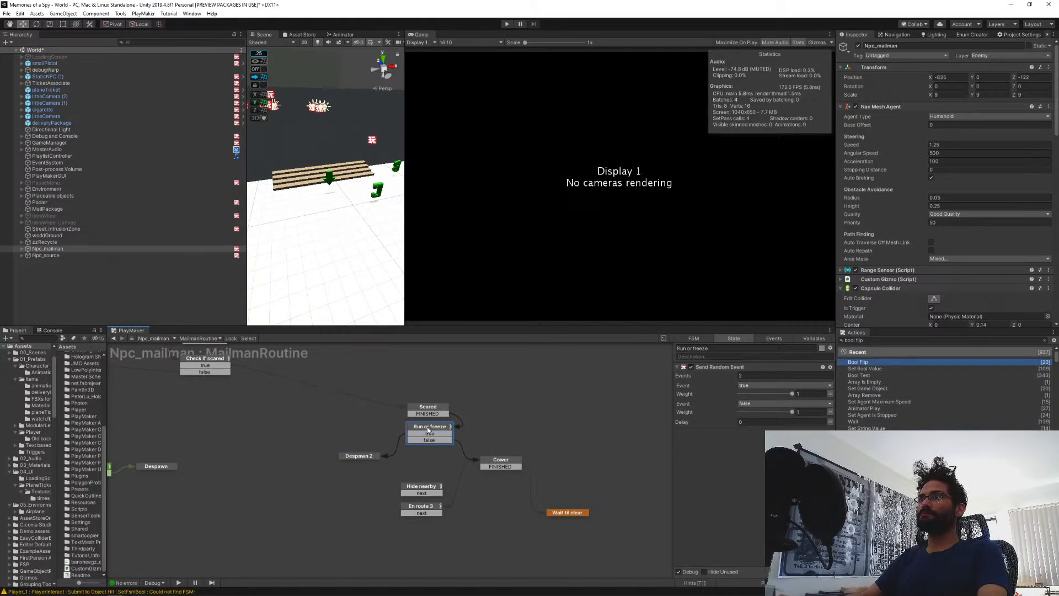
# Delete the Run or freeze state and link Scared's FINISHED event to Despawn 2, placed directly below it.
pyautogui.click(427, 414)
pyautogui.click(359, 456)
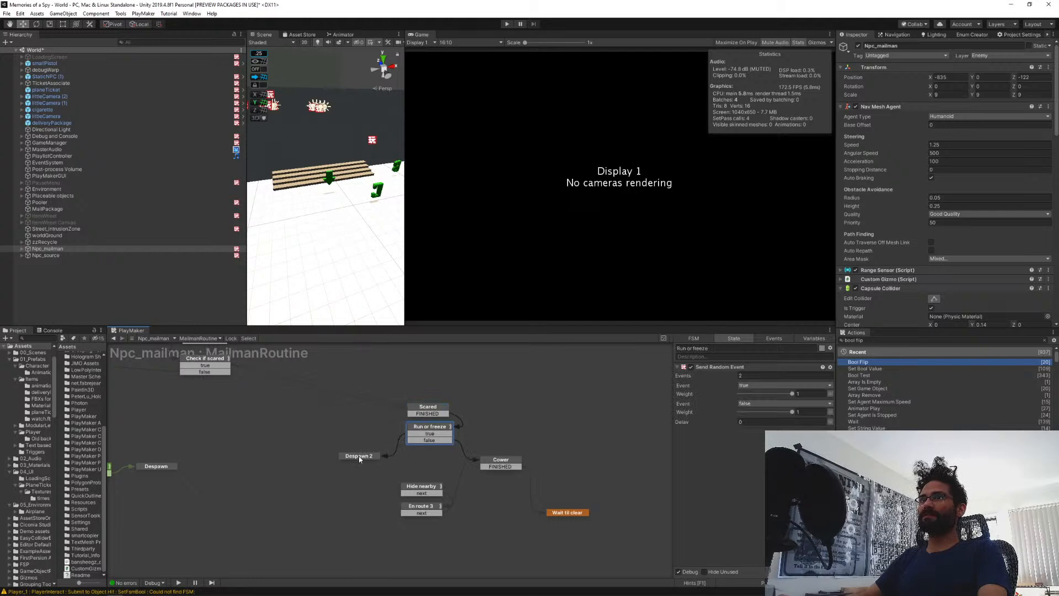
pyautogui.click(426, 411)
pyautogui.click(429, 431)
pyautogui.press('Delete')
pyautogui.moveTo(354, 460); pyautogui.dragTo(423, 446)
# Delete the Hide nearby, En route 3, Cower and Wait til clear states, and save the scene.
pyautogui.moveTo(363, 469); pyautogui.dragTo(452, 531)
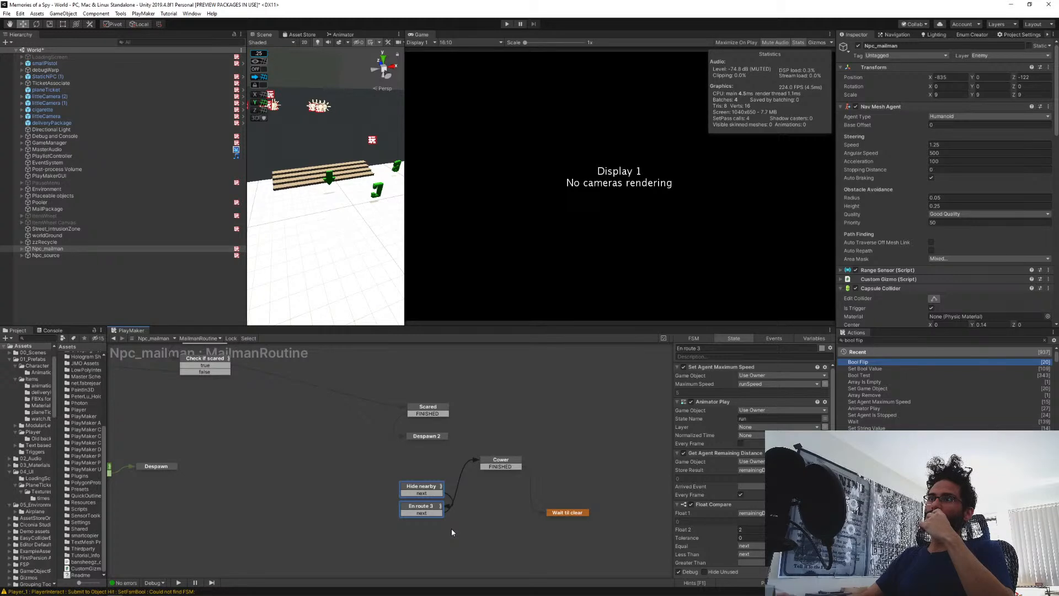
pyautogui.press('Delete')
pyautogui.moveTo(472, 433); pyautogui.dragTo(602, 525)
pyautogui.press('Delete')
pyautogui.press('Delete')
pyautogui.click(425, 437)
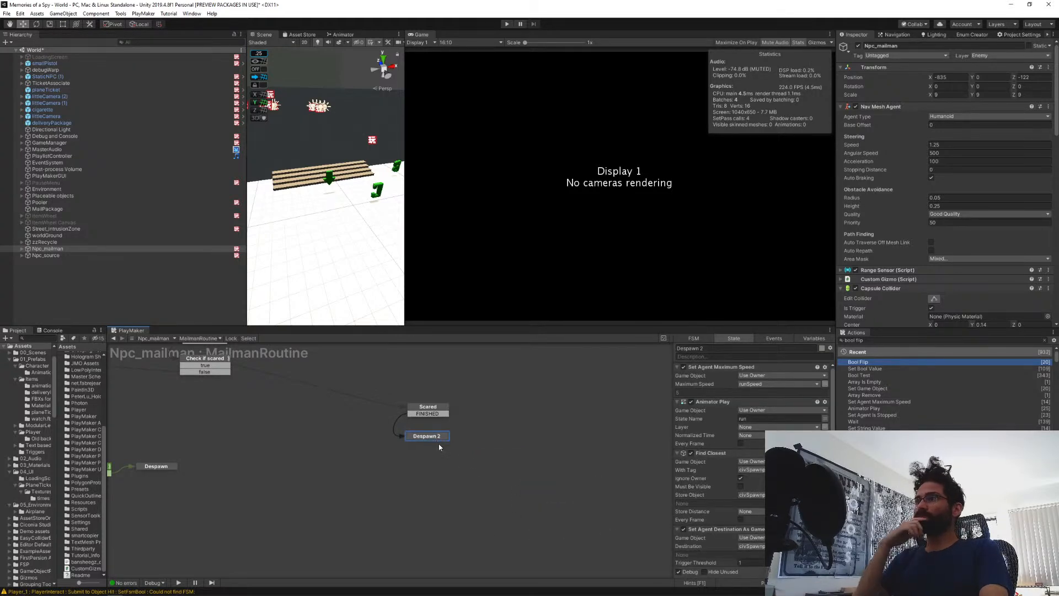
pyautogui.scroll(-1, 698, 499)
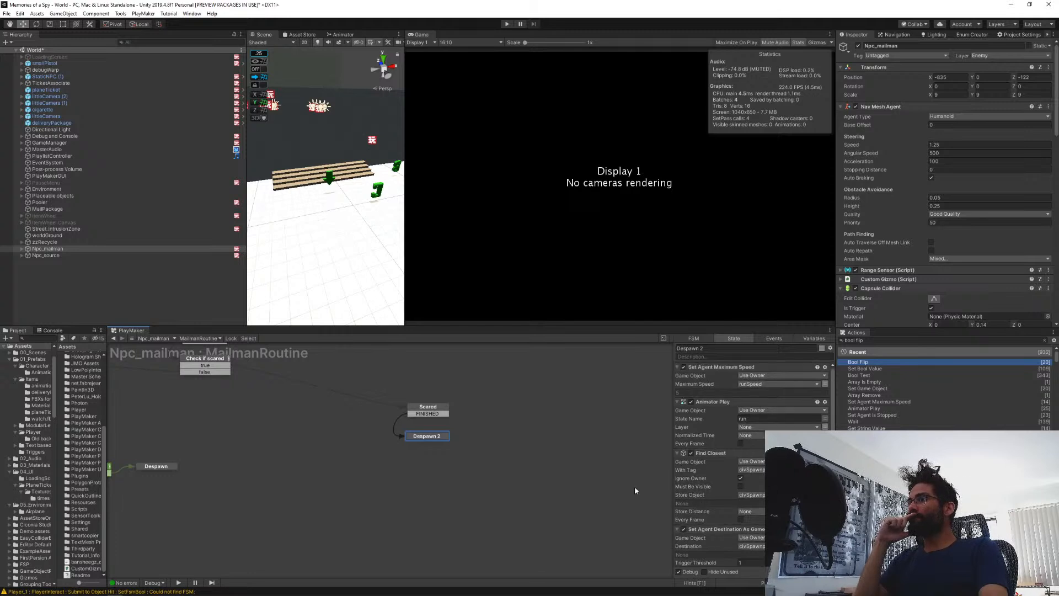
pyautogui.click(468, 481)
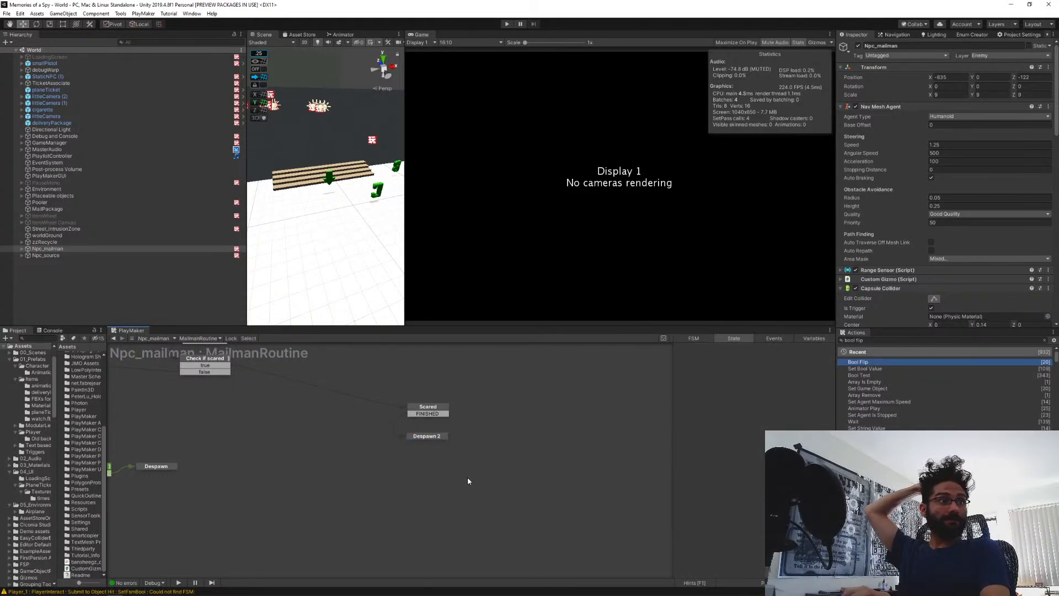
# Clear the selection and enlarge the Scene view for working on the park level.
pyautogui.click(147, 296)
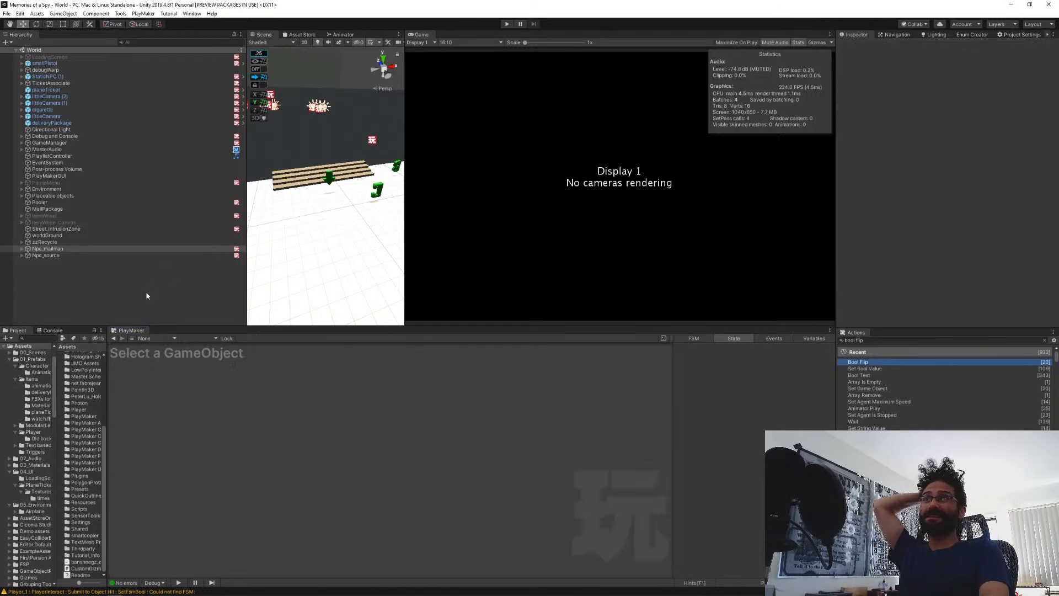
pyautogui.moveTo(406, 208); pyautogui.dragTo(646, 208)
pyautogui.moveTo(410, 326); pyautogui.dragTo(409, 389)
pyautogui.moveTo(295, 271); pyautogui.dragTo(454, 269, button='right')
pyautogui.moveTo(553, 240); pyautogui.dragTo(662, 205, button='right')
pyautogui.click(104, 307)
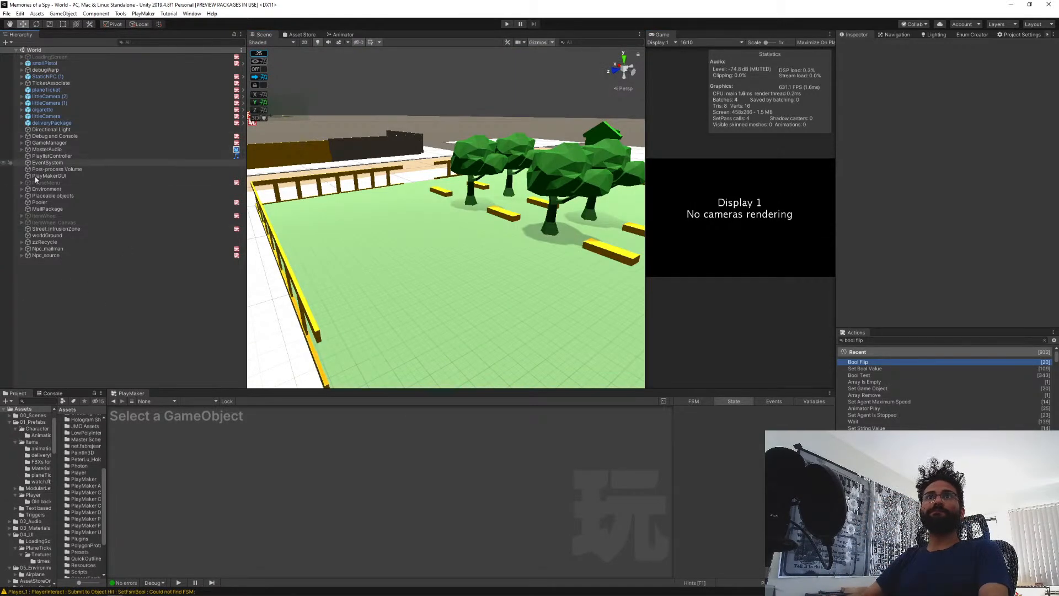
# Move CivSpawn_01 of DC's CivilianSpawnpoints out of the park to behind the large building, at about X 13.5, Z 97.6.
pyautogui.click(21, 189)
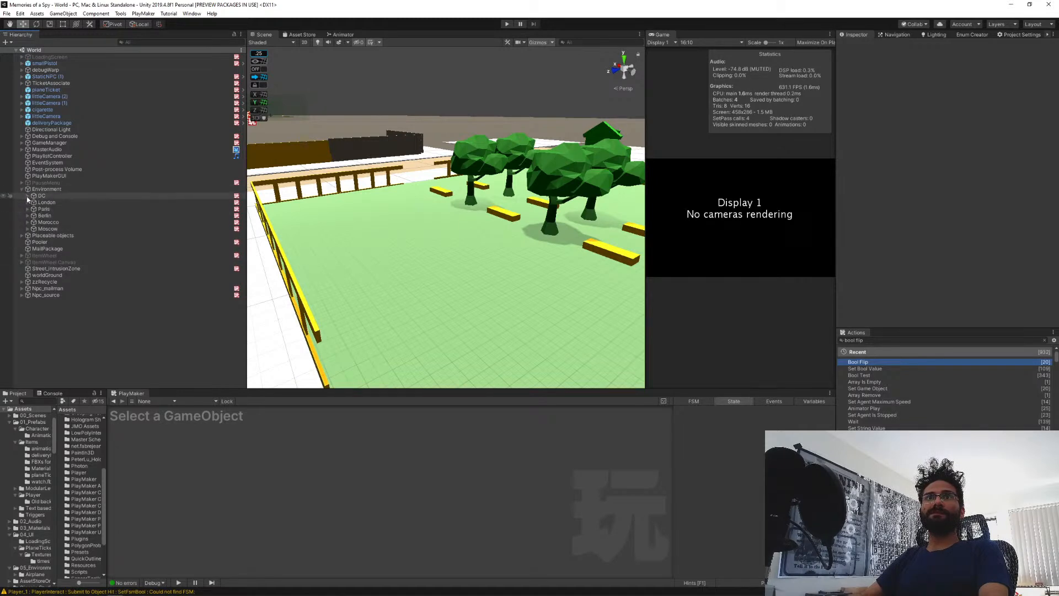
pyautogui.click(28, 196)
pyautogui.click(34, 215)
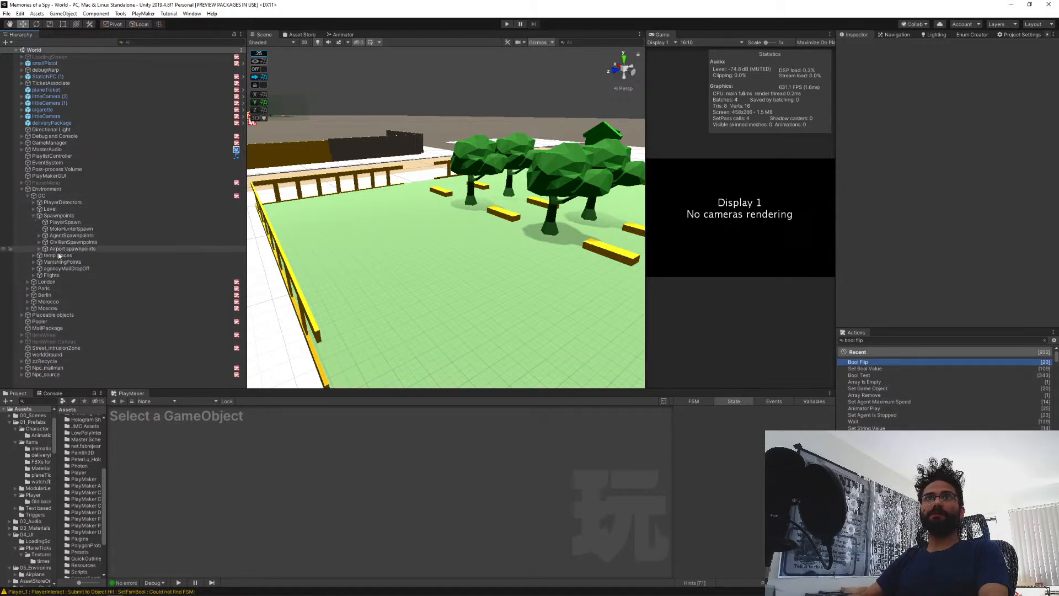
pyautogui.click(39, 241)
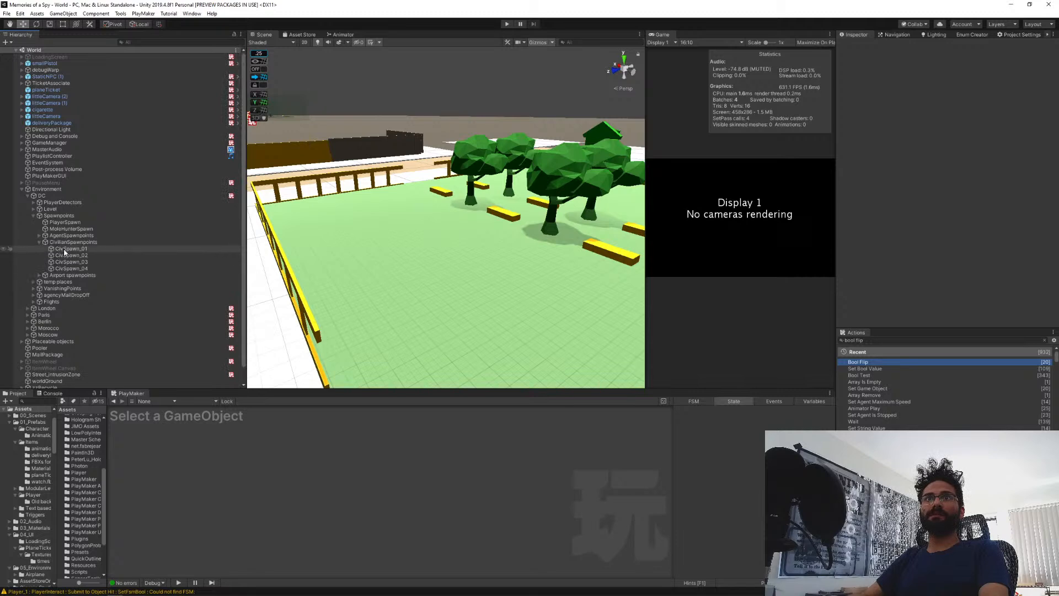
pyautogui.click(71, 249)
pyautogui.moveTo(340, 227); pyautogui.dragTo(413, 265, button='right')
pyautogui.scroll(-5, 413, 265)
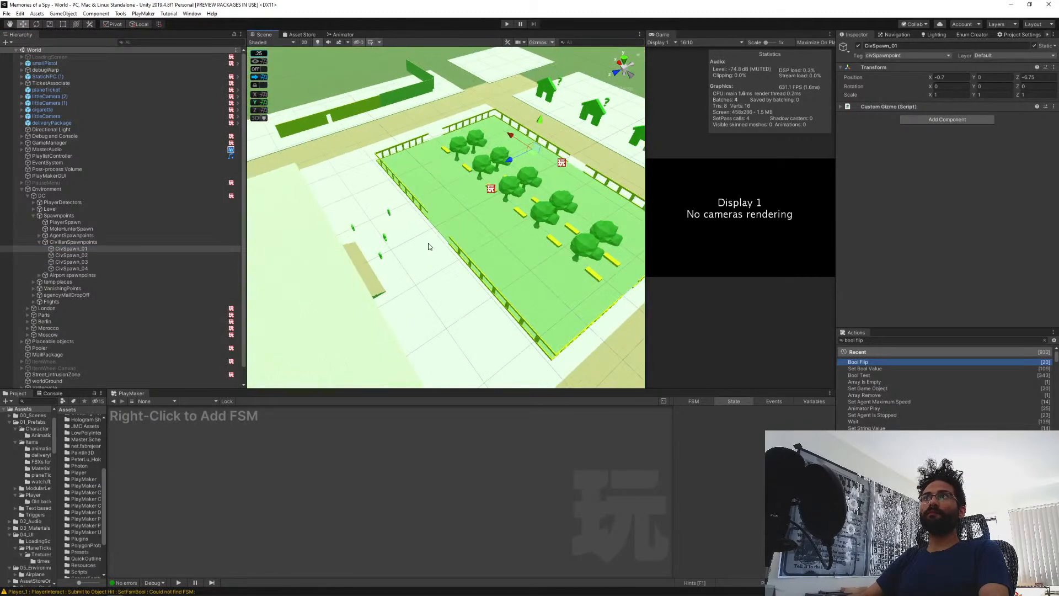
pyautogui.scroll(-3, 432, 243)
pyautogui.scroll(-3, 434, 244)
pyautogui.moveTo(457, 232); pyautogui.dragTo(450, 197, button='right')
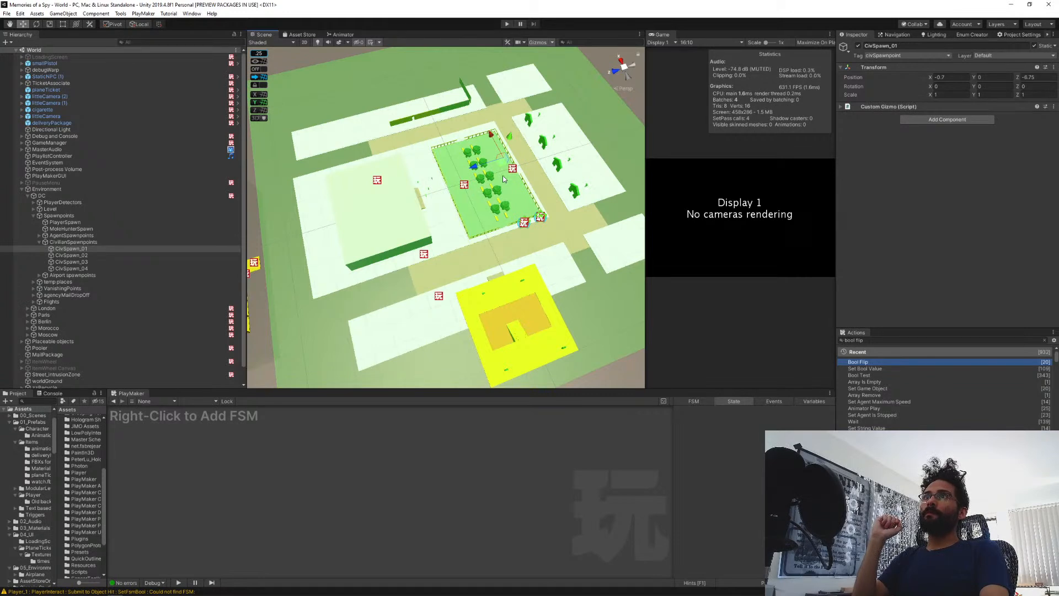
pyautogui.moveTo(503, 165); pyautogui.dragTo(324, 205)
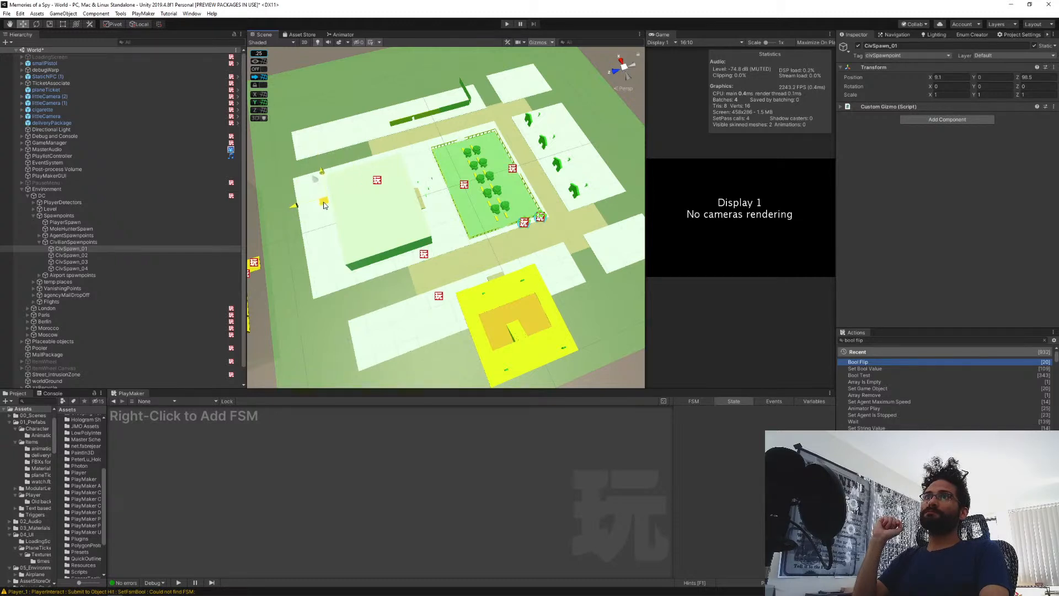
pyautogui.moveTo(325, 205); pyautogui.dragTo(447, 213, button='right')
pyautogui.moveTo(393, 215); pyautogui.dragTo(527, 117, button='middle')
pyautogui.moveTo(419, 253); pyautogui.dragTo(413, 243)
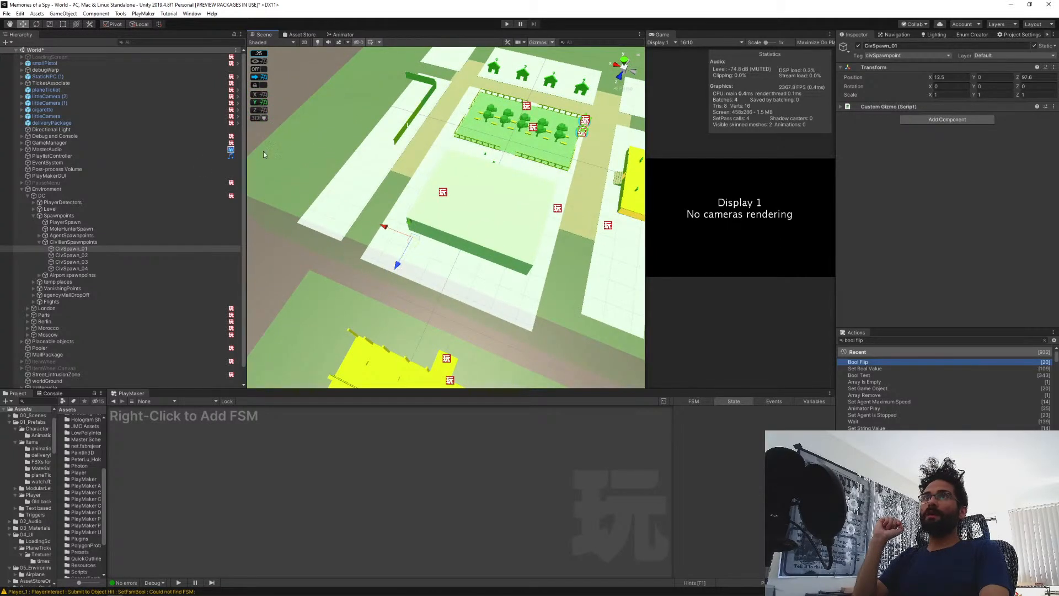
# Move CivSpawn_02 behind the large building's opposite corner and CivSpawn_03 beside the long green wall's corner, at about X 61.4, Z -0.6.
pyautogui.click(85, 254)
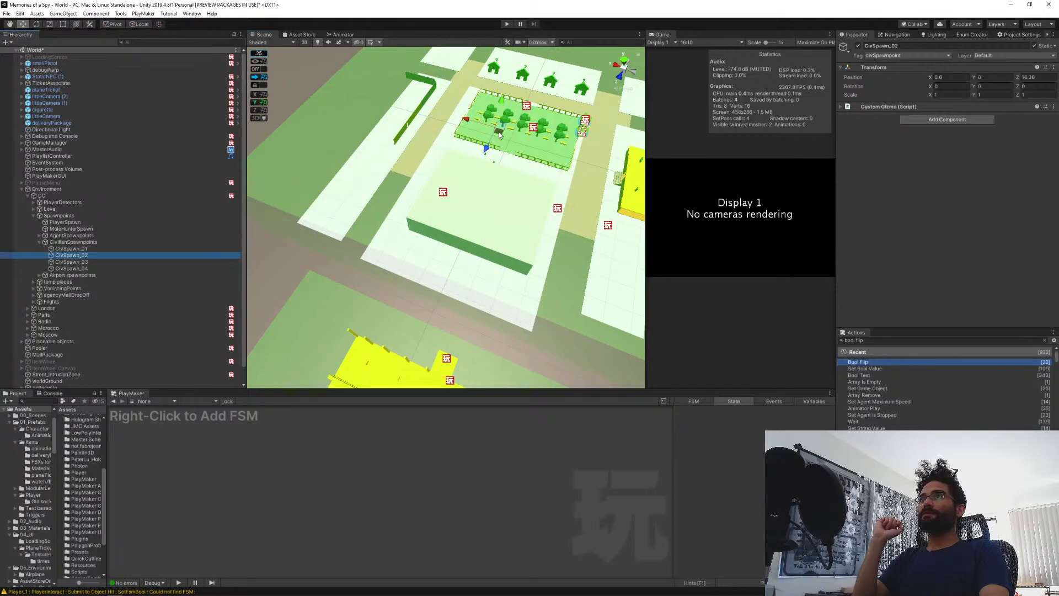
pyautogui.moveTo(500, 135); pyautogui.dragTo(524, 286)
pyautogui.click(63, 265)
pyautogui.moveTo(507, 190); pyautogui.dragTo(459, 226, button='middle')
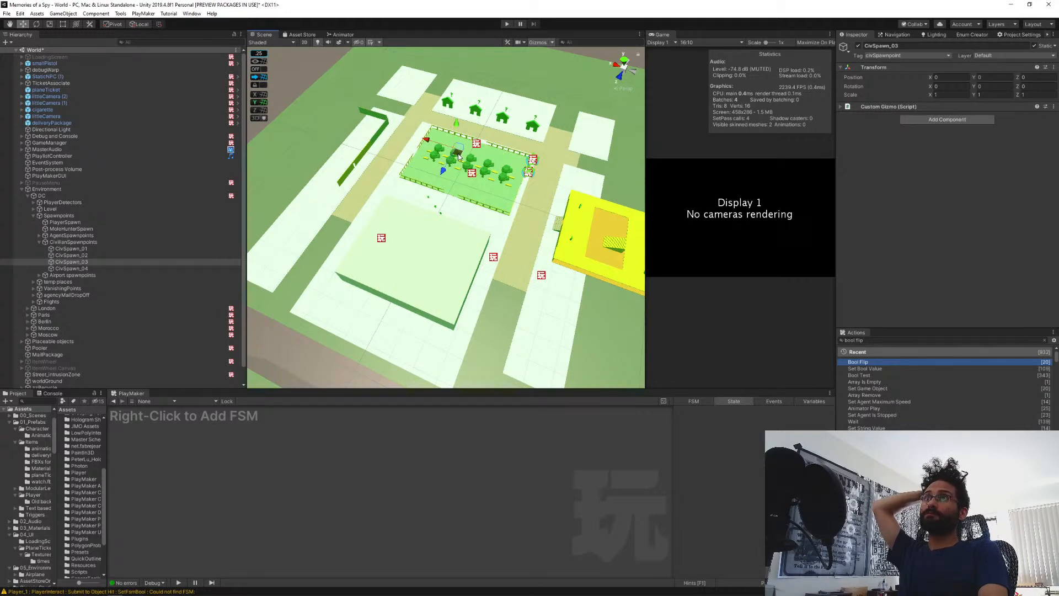
pyautogui.moveTo(459, 157); pyautogui.dragTo(388, 130)
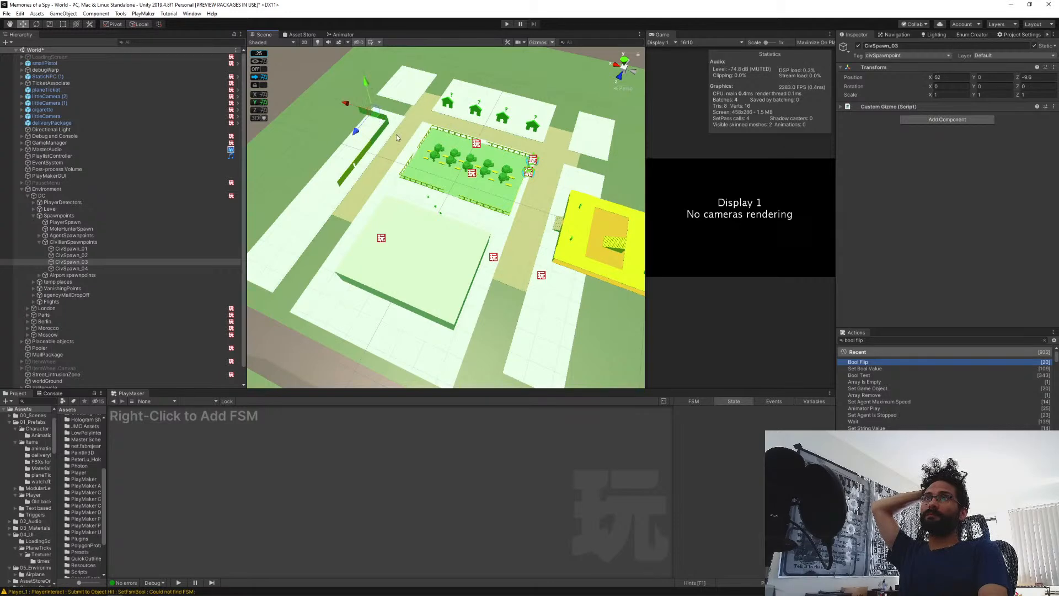
pyautogui.moveTo(485, 157); pyautogui.dragTo(390, 179, button='right')
pyautogui.moveTo(390, 178); pyautogui.dragTo(298, 209, button='middle')
pyautogui.moveTo(485, 182); pyautogui.dragTo(415, 180, button='right')
pyautogui.moveTo(415, 180); pyautogui.dragTo(318, 182, button='middle')
pyautogui.moveTo(453, 117); pyautogui.dragTo(454, 116)
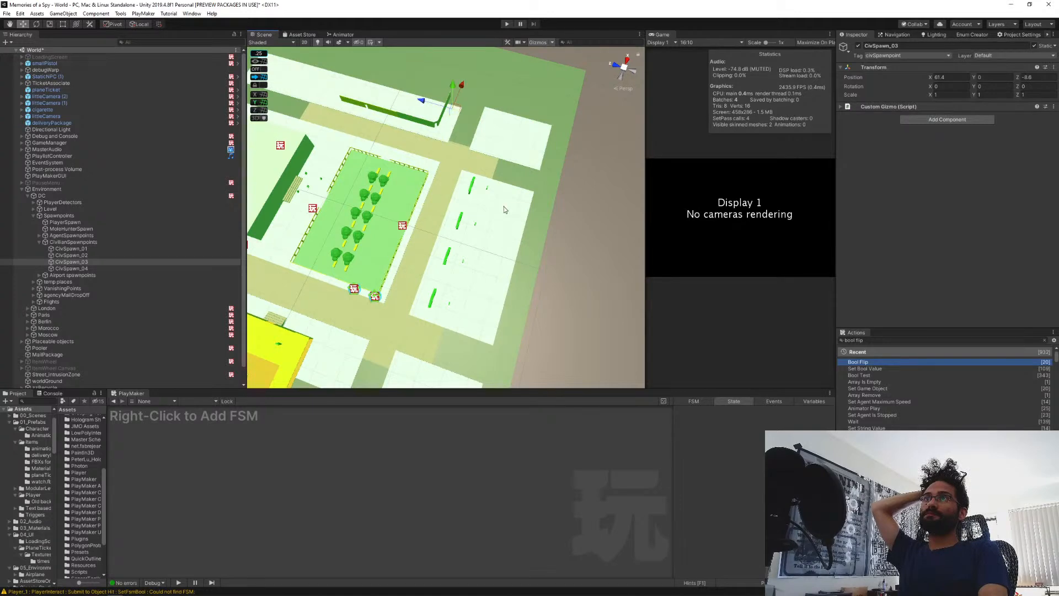
pyautogui.moveTo(496, 210); pyautogui.dragTo(413, 214, button='right')
# Move CivSpawn_04 out of the park onto the white block beside the yellow building, at about X -80.1, Z -9.
pyautogui.click(201, 268)
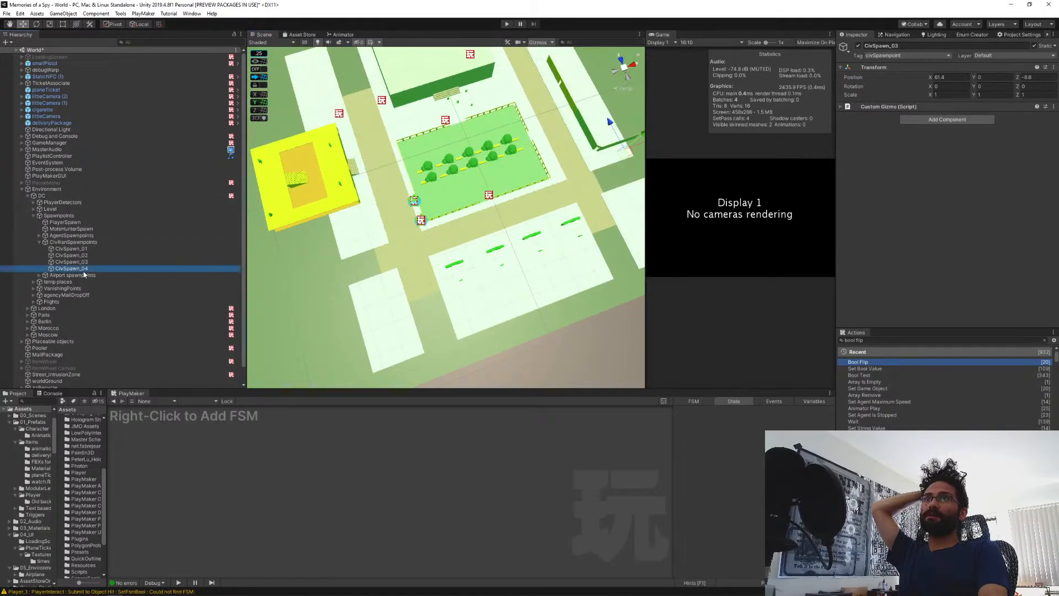
pyautogui.moveTo(495, 168); pyautogui.dragTo(375, 266)
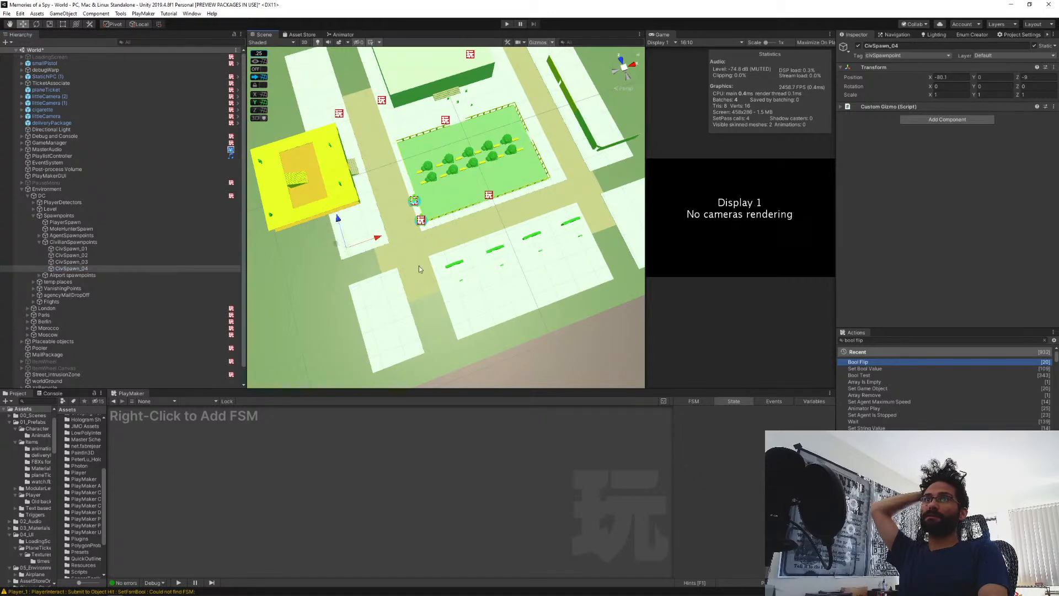
pyautogui.moveTo(375, 266); pyautogui.dragTo(381, 215, button='right')
pyautogui.moveTo(480, 257); pyautogui.dragTo(395, 153, button='middle')
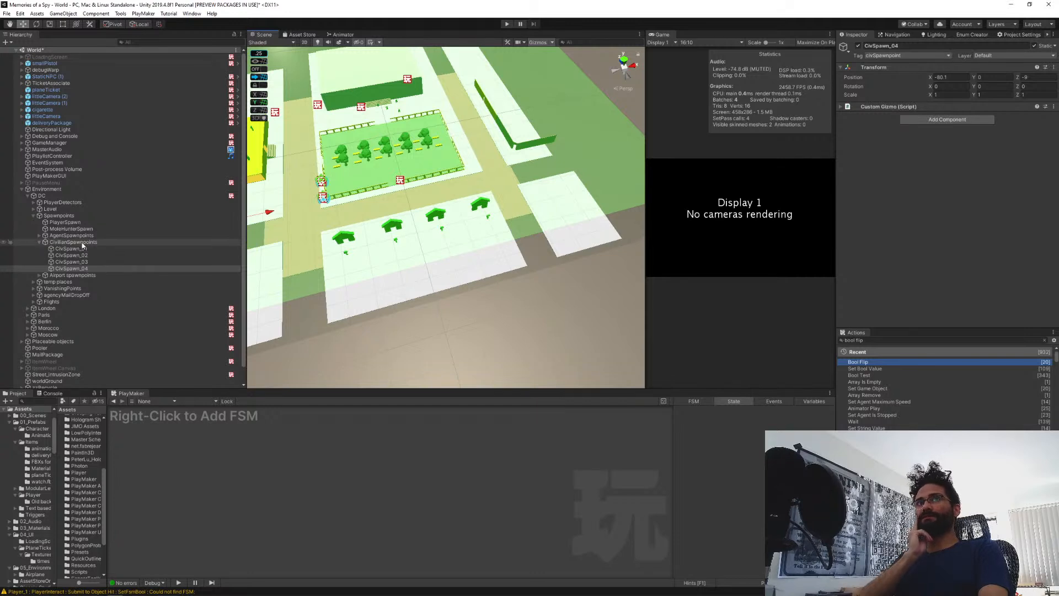
# Open the Despawn 2 state of the mailman's MailmanRoutine and review its Find Closest and agent destination actions.
pyautogui.scroll(-1, 54, 362)
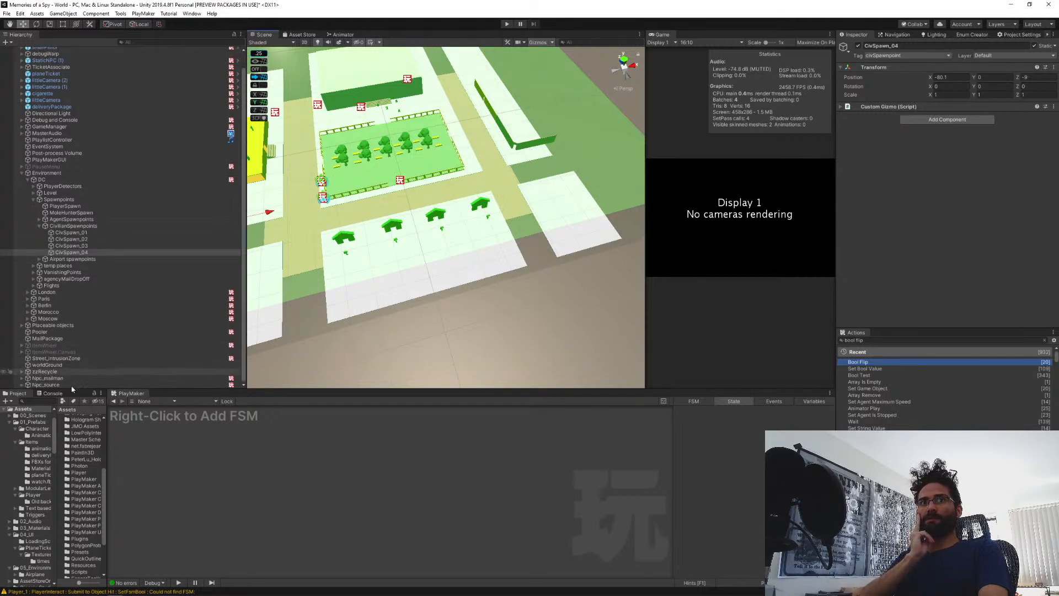
pyautogui.click(47, 378)
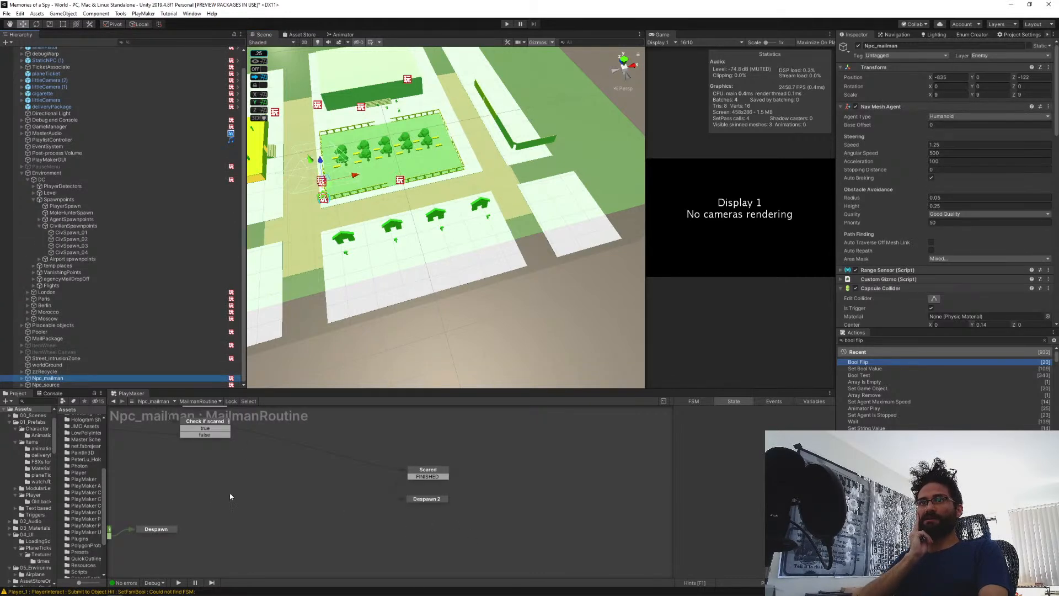
pyautogui.moveTo(230, 494); pyautogui.dragTo(449, 485, button='middle')
pyautogui.click(478, 488)
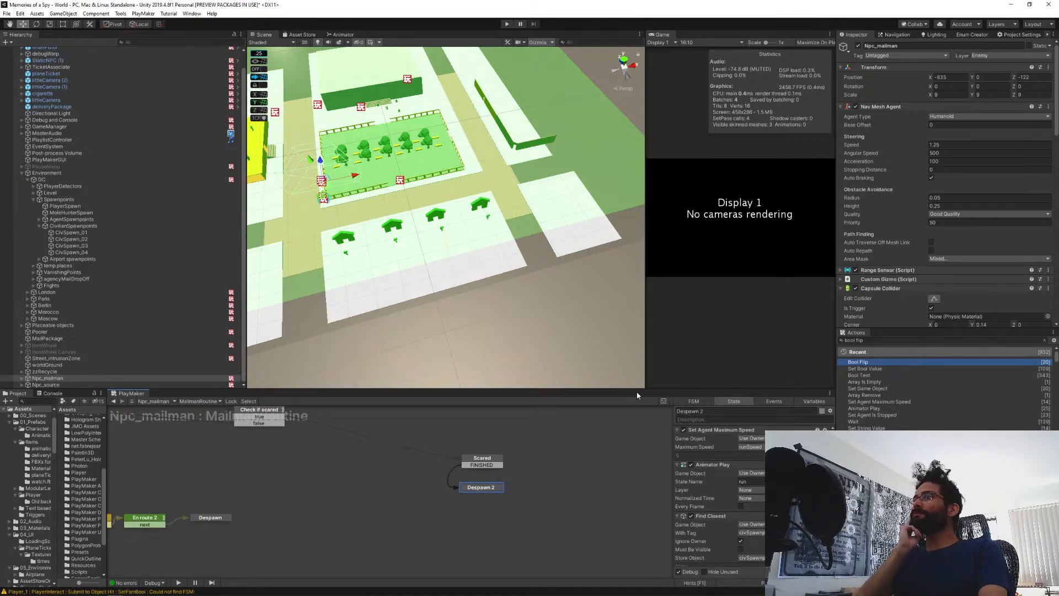
pyautogui.moveTo(633, 389); pyautogui.dragTo(647, 367)
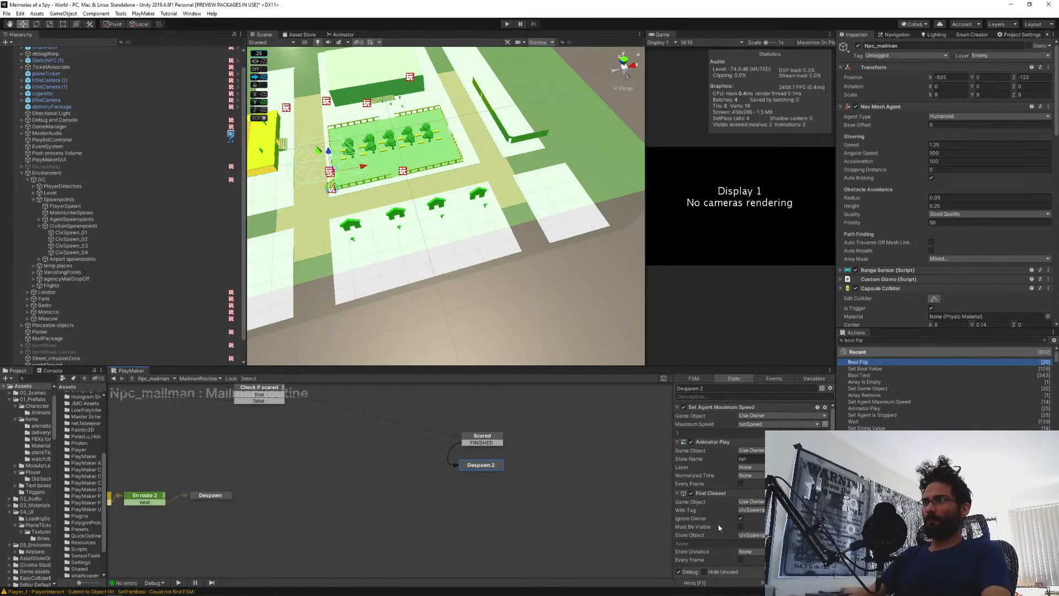
pyautogui.scroll(-2, 712, 524)
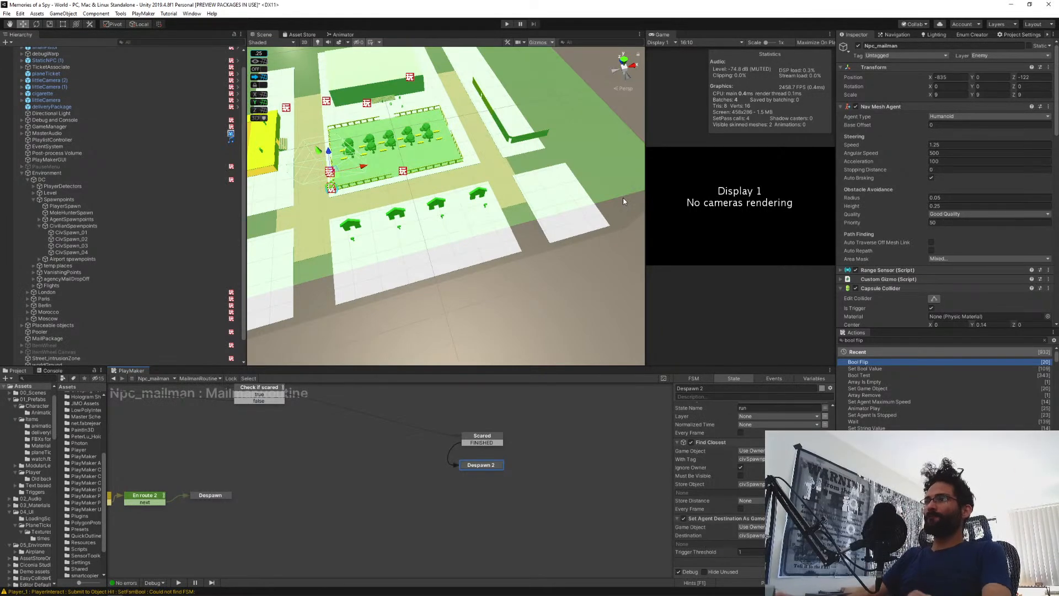
pyautogui.scroll(2, 717, 522)
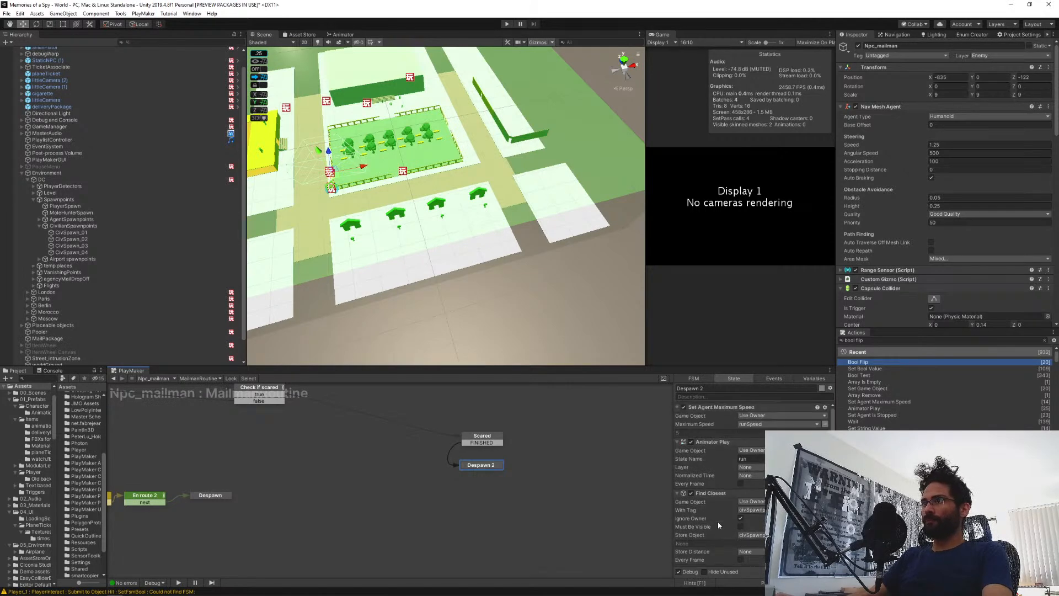
pyautogui.scroll(-3, 711, 505)
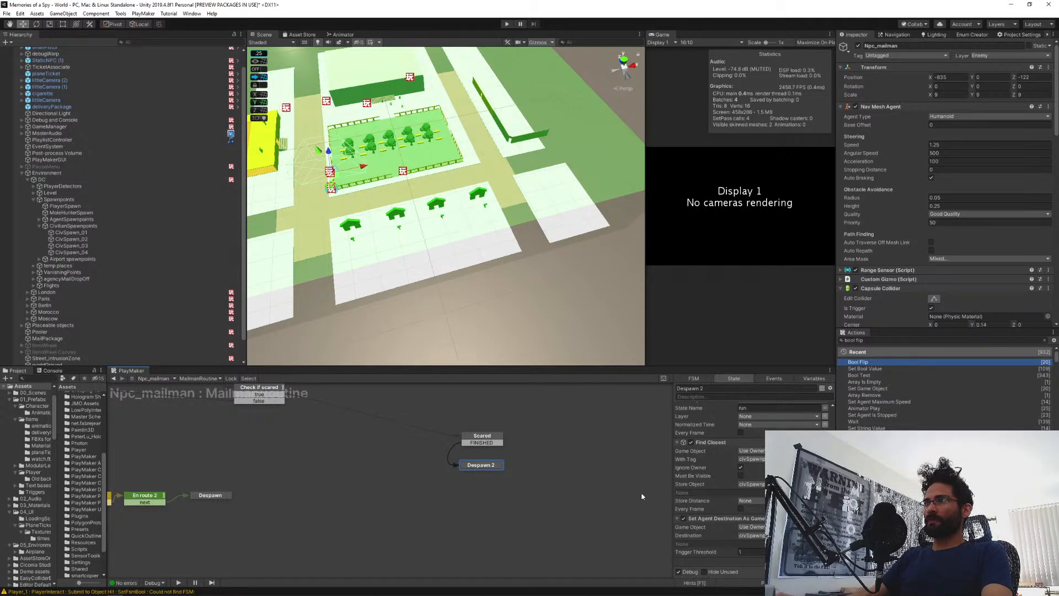
pyautogui.scroll(3, 708, 494)
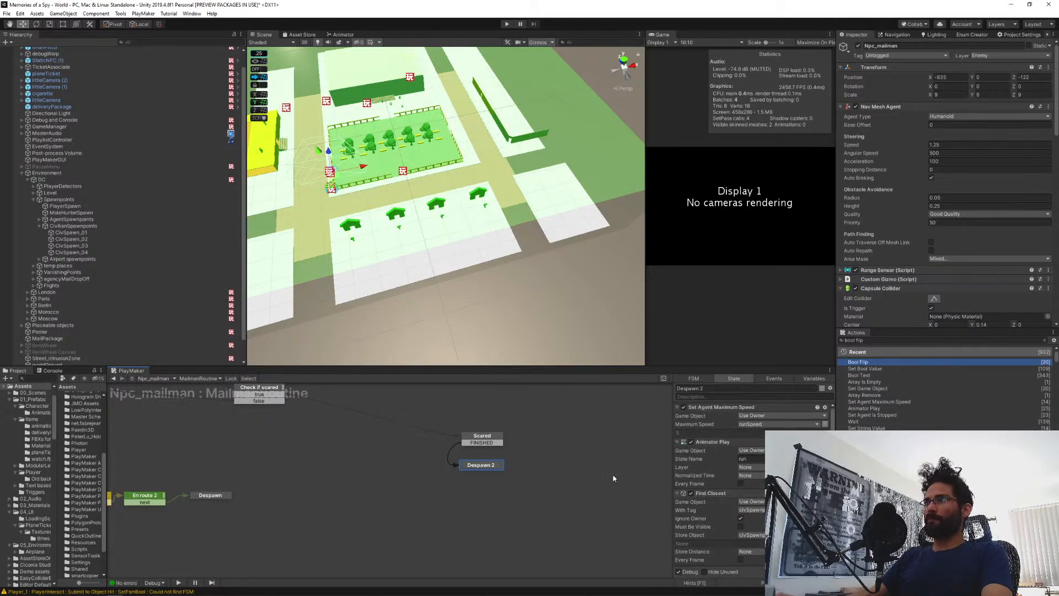
pyautogui.scroll(-2, 656, 523)
pyautogui.scroll(2, 543, 517)
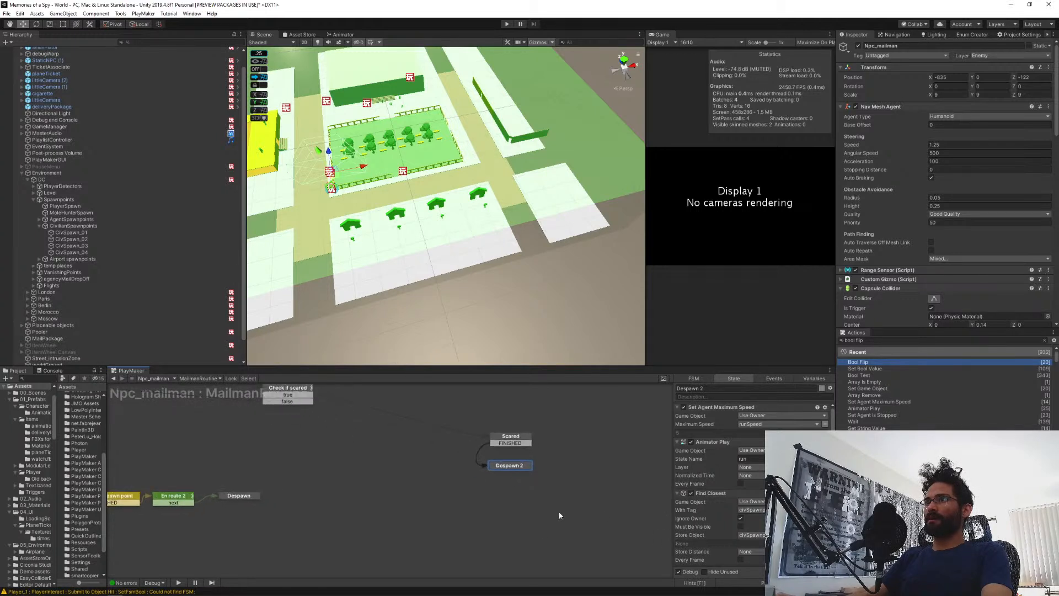
pyautogui.write('fl')
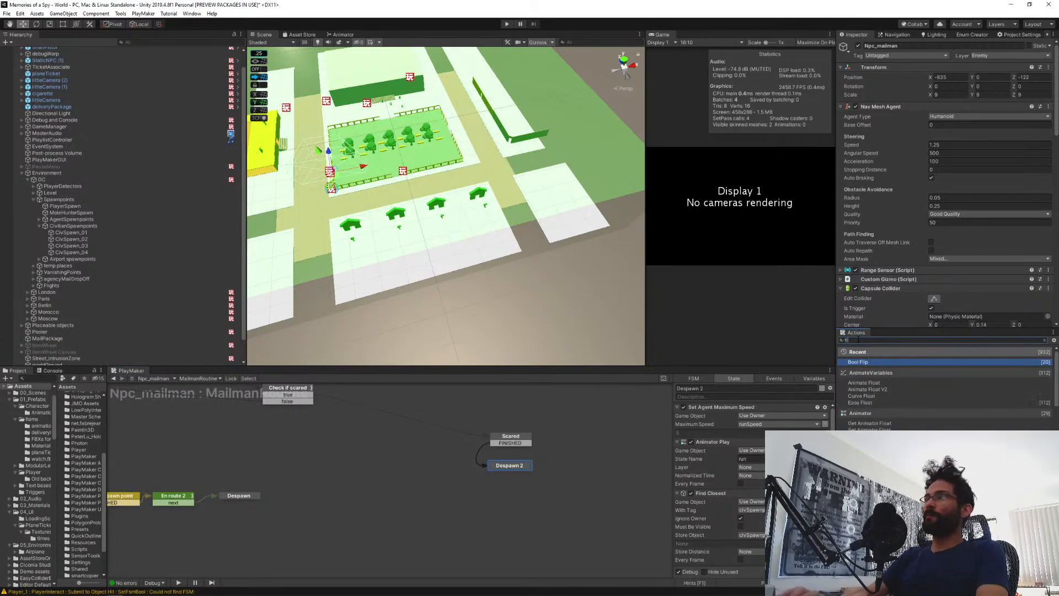
pyautogui.write('oat comp')
pyautogui.press('Return')
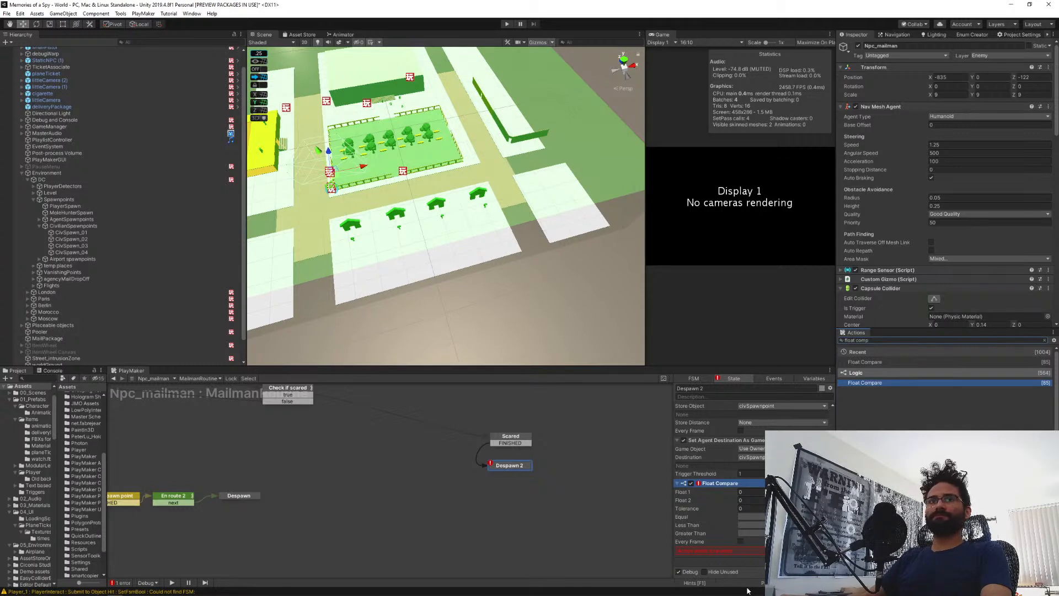
pyautogui.click(706, 484)
pyautogui.press('Delete')
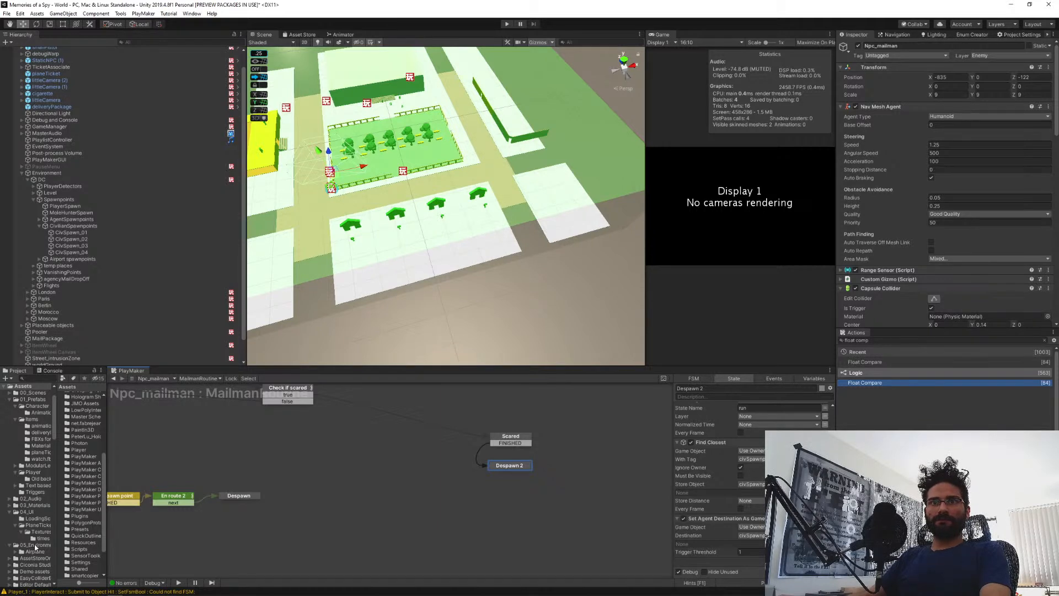
# Open the NPC_tabulaRasa prefab's MailmanRoutine and review the actions of its GetSet despawn point, En route 2 and Despawn states.
pyautogui.click(36, 406)
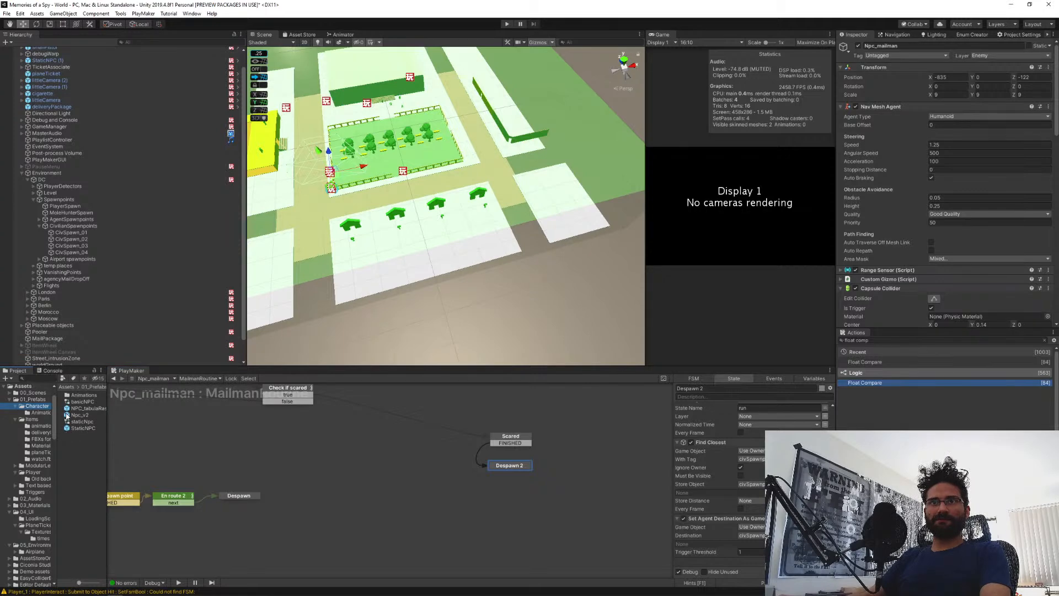
pyautogui.doubleClick(67, 408)
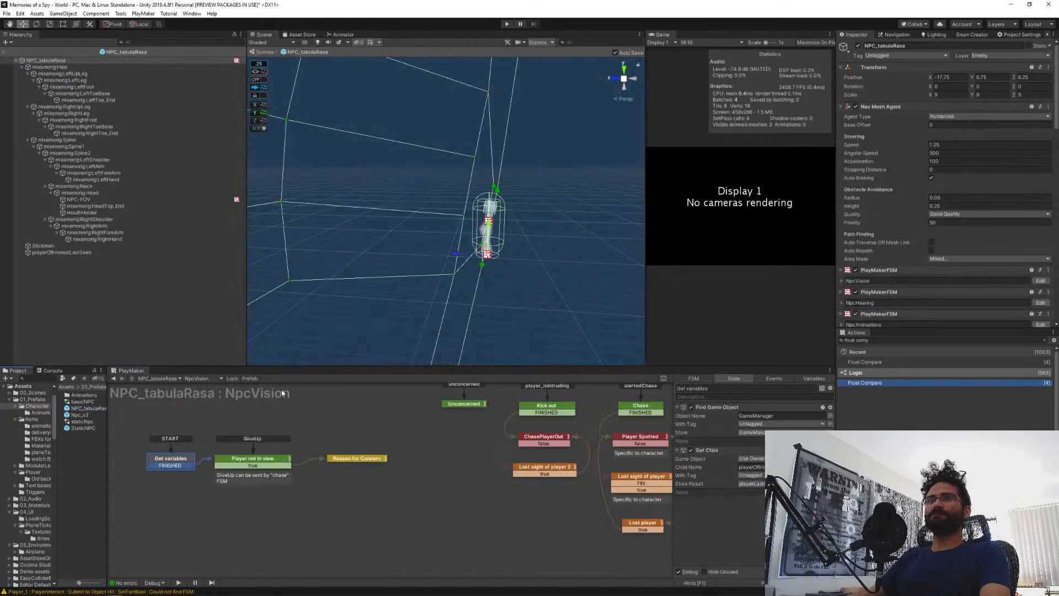
pyautogui.click(202, 378)
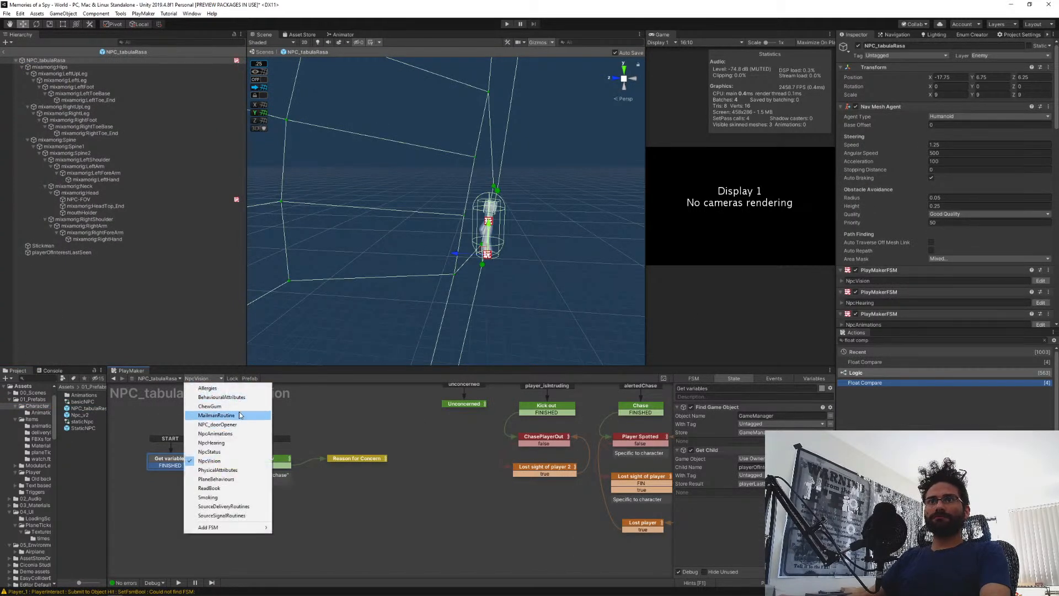
pyautogui.click(240, 415)
pyautogui.moveTo(501, 510); pyautogui.dragTo(296, 520, button='middle')
pyautogui.moveTo(544, 517)
pyautogui.mouseDown(button='middle')
pyautogui.moveTo(395, 512)
pyautogui.moveTo(472, 507)
pyautogui.mouseUp(button='middle')
pyautogui.click(377, 458)
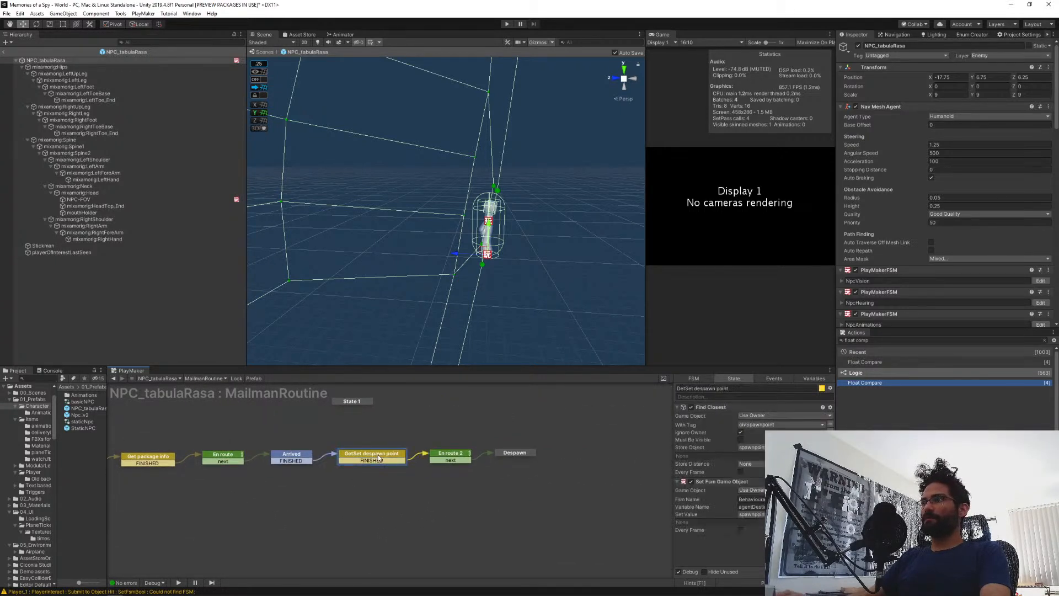
pyautogui.click(449, 456)
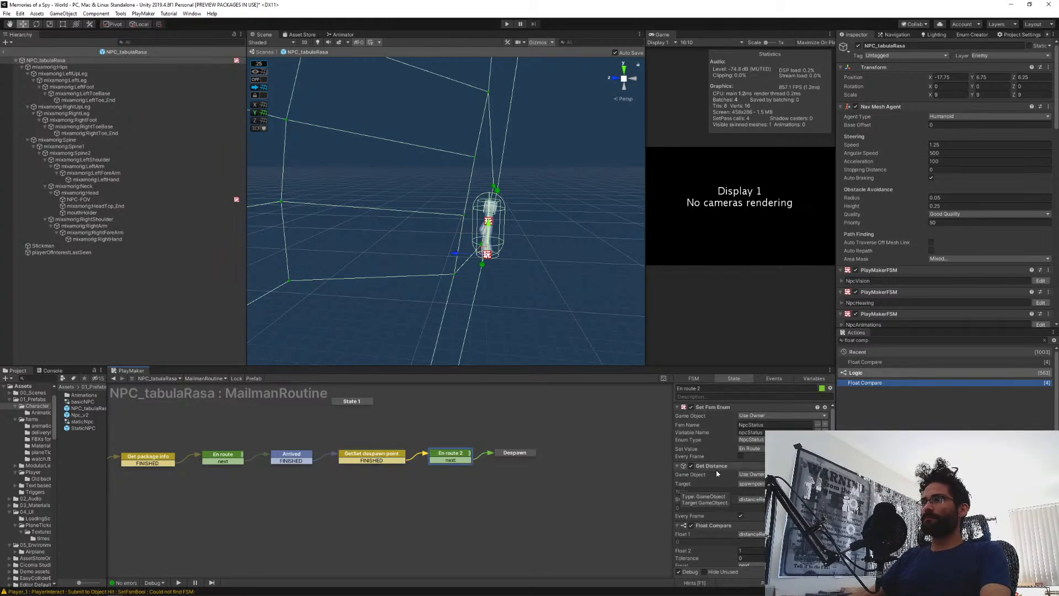
pyautogui.click(515, 452)
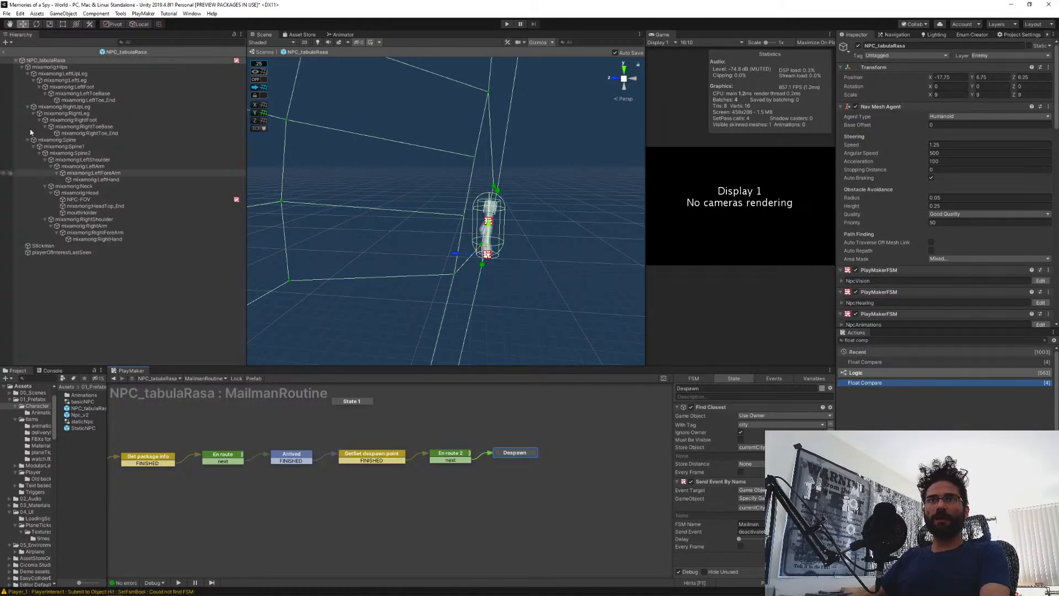
# Return to the scene's Npc_mailman and link its Despawn 2 state to a new state below through a FINISHED transition.
pyautogui.click(4, 52)
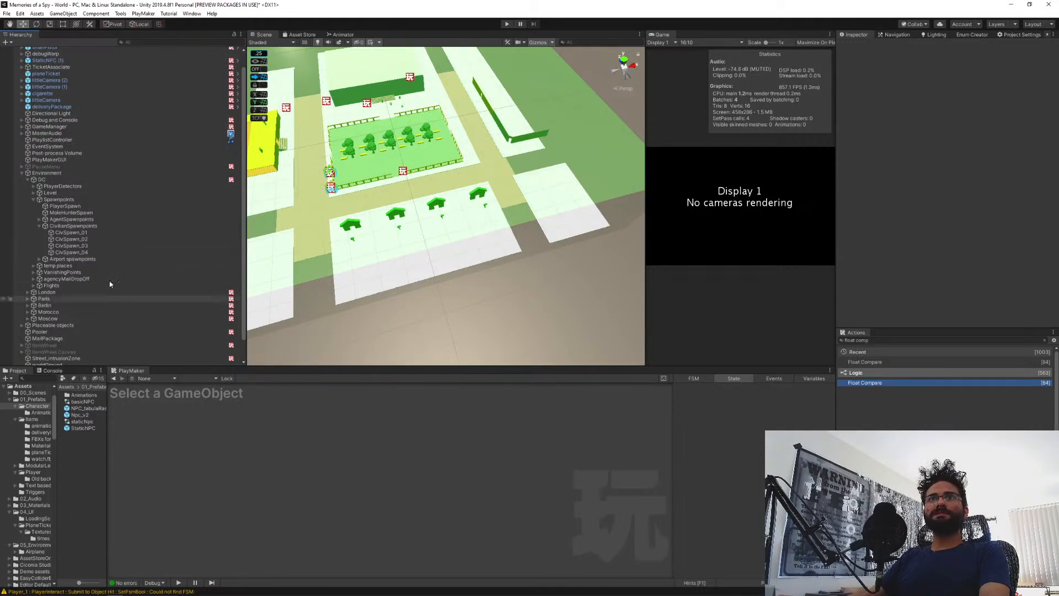
pyautogui.scroll(-2, 118, 305)
pyautogui.click(64, 355)
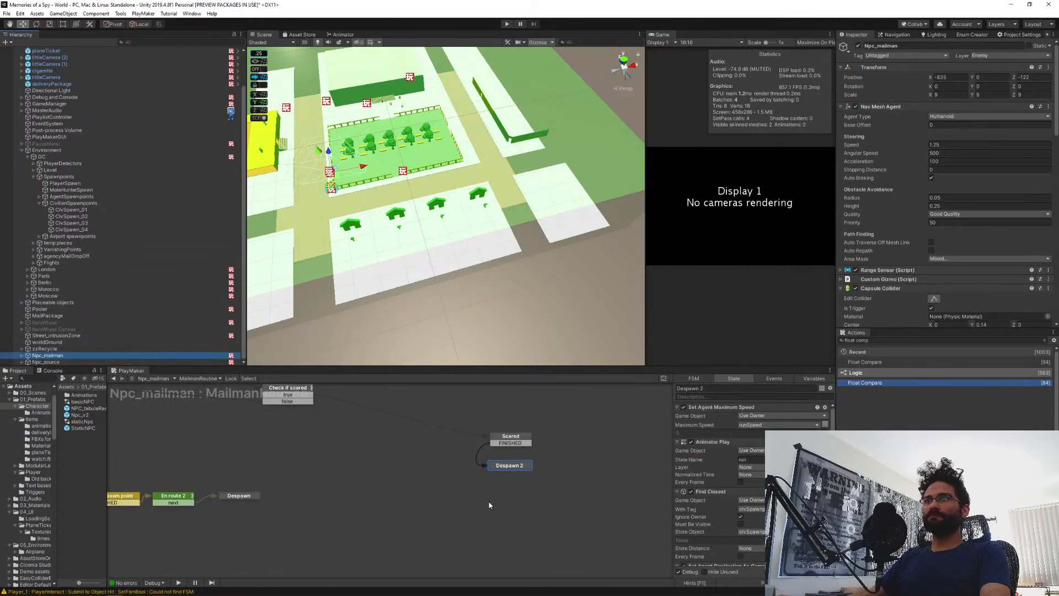
pyautogui.scroll(-2, 720, 488)
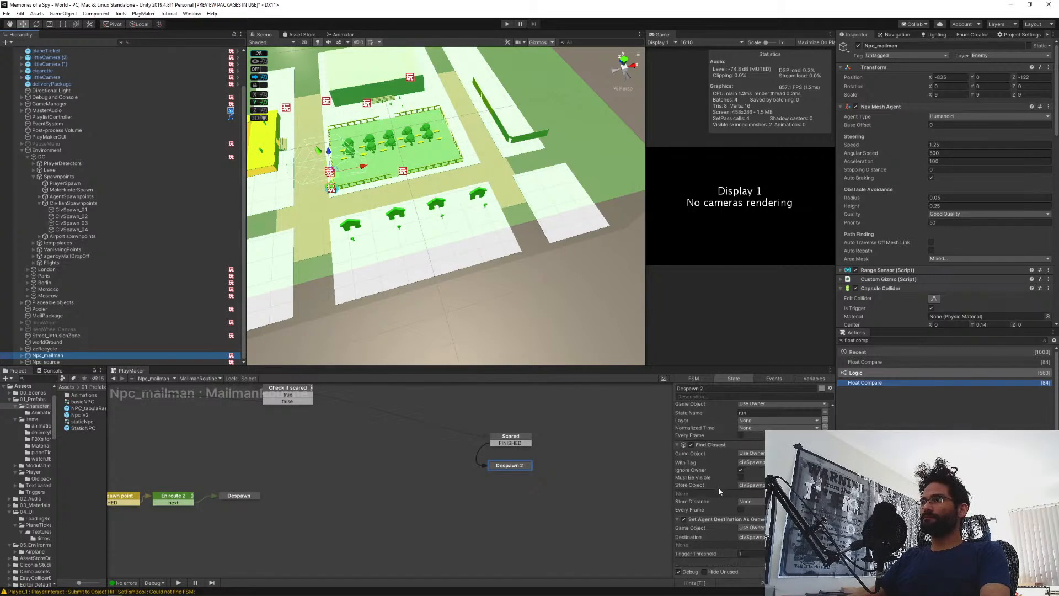
pyautogui.keyDown('ctrl'); pyautogui.click(501, 467); pyautogui.keyUp('ctrl')
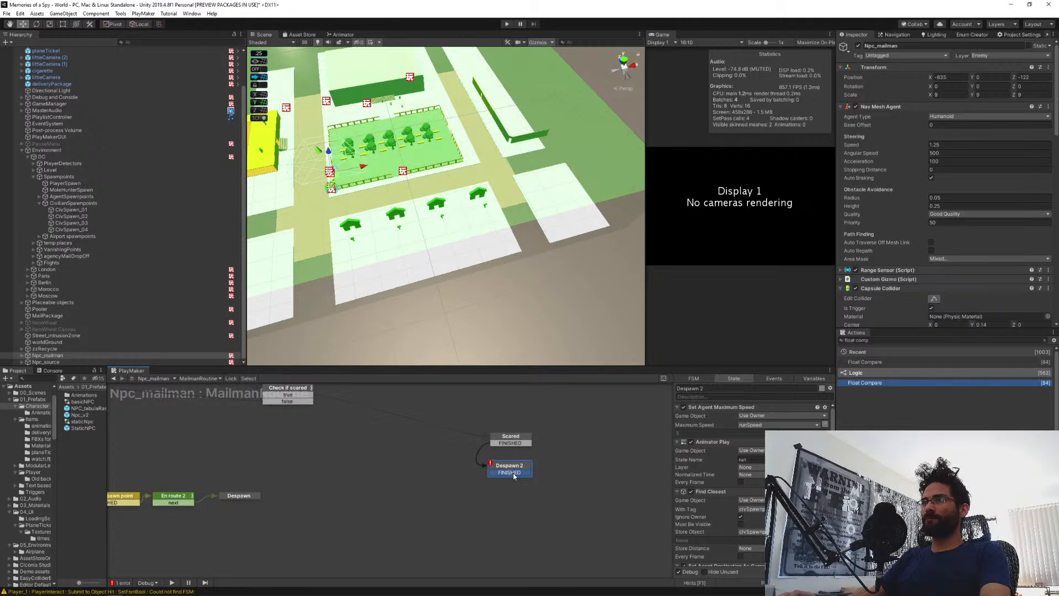
pyautogui.moveTo(515, 473); pyautogui.dragTo(494, 455)
pyautogui.moveTo(509, 491); pyautogui.dragTo(510, 483)
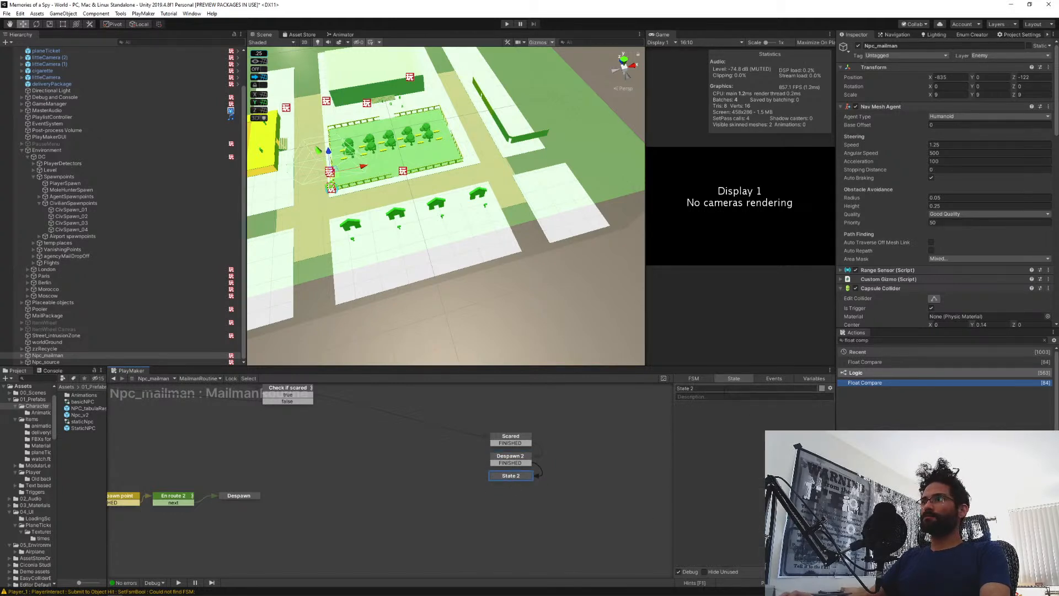
# Name the new state below Despawn 2 "en route despawn".
pyautogui.click(723, 389)
pyautogui.write('en route')
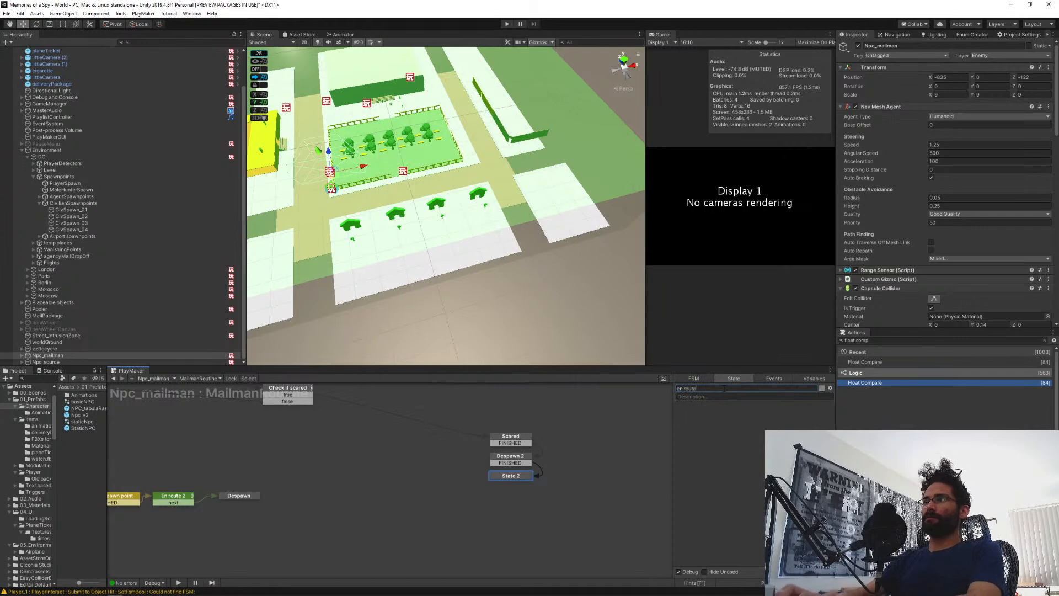
pyautogui.write(' to de')
pyautogui.hotkey('ctrl', 'a')
pyautogui.write('de')
pyautogui.press('BackSpace')
pyautogui.press('BackSpace')
pyautogui.write('en')
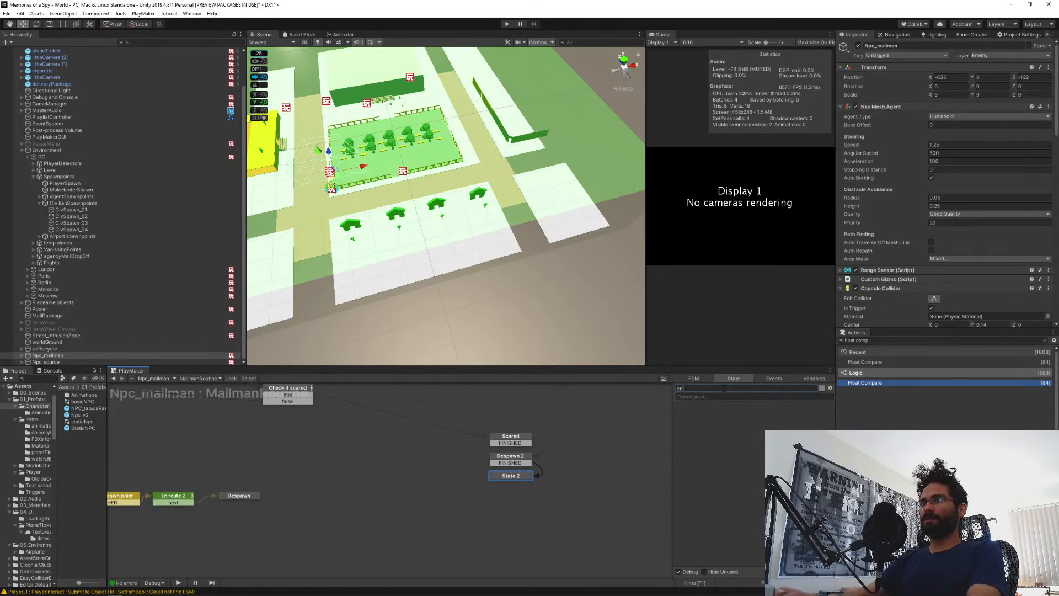
pyautogui.write(' route despawn')
pyautogui.press('Return')
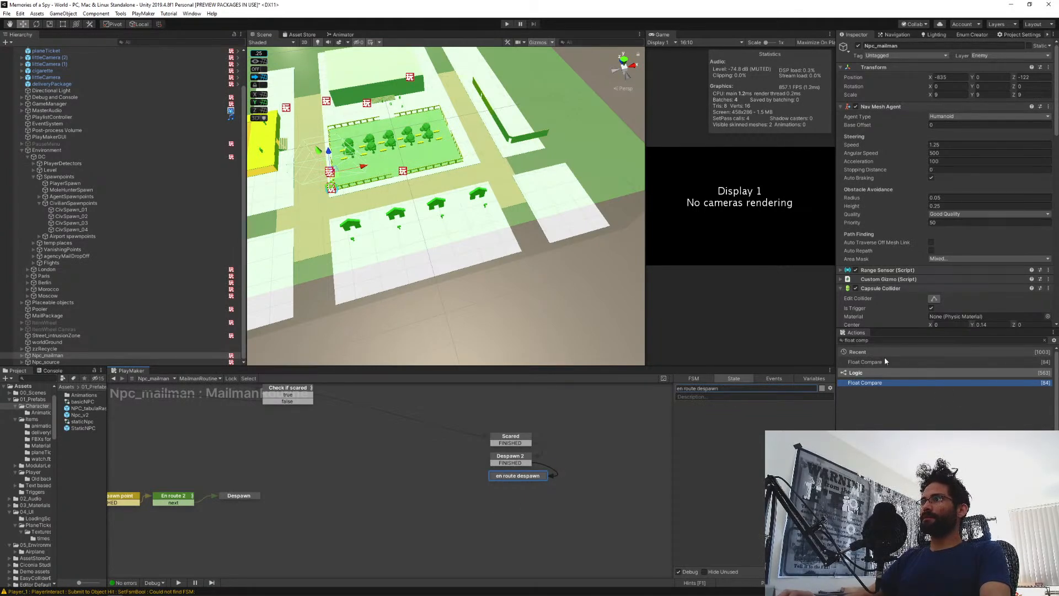
# Add a Float Compare action to the en route despawn state, with a Get Agent Remaining Distance action above it.
pyautogui.doubleClick(874, 383)
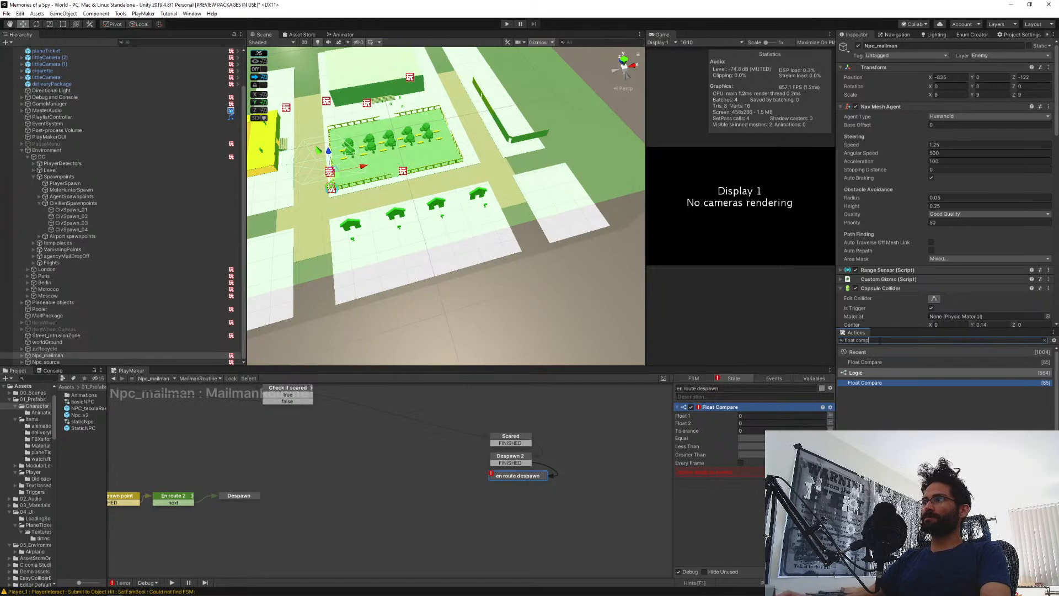
pyautogui.hotkey('ctrl', 'a')
pyautogui.write('get remain')
pyautogui.doubleClick(883, 361)
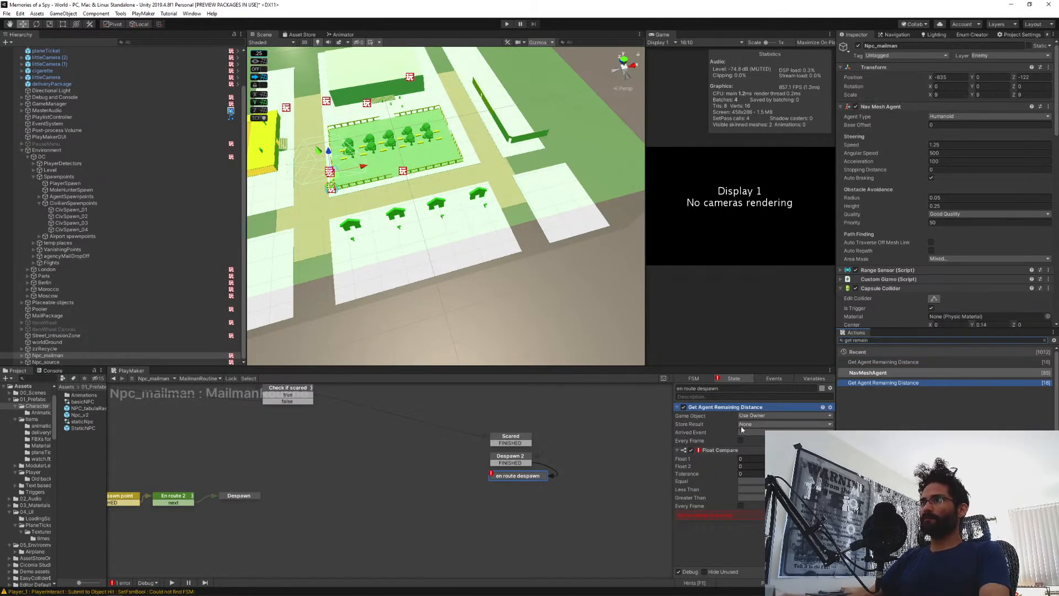
# Store the agent's remaining distance in distanceRemaining, use it as Float Compare's Float 1, and run both actions every frame.
pyautogui.click(752, 424)
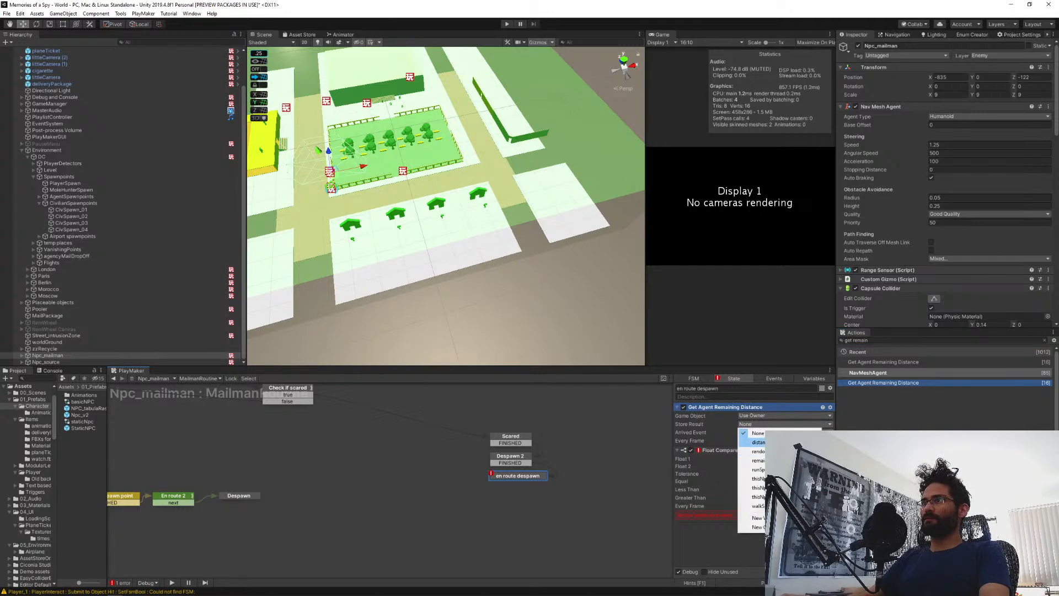
pyautogui.click(750, 444)
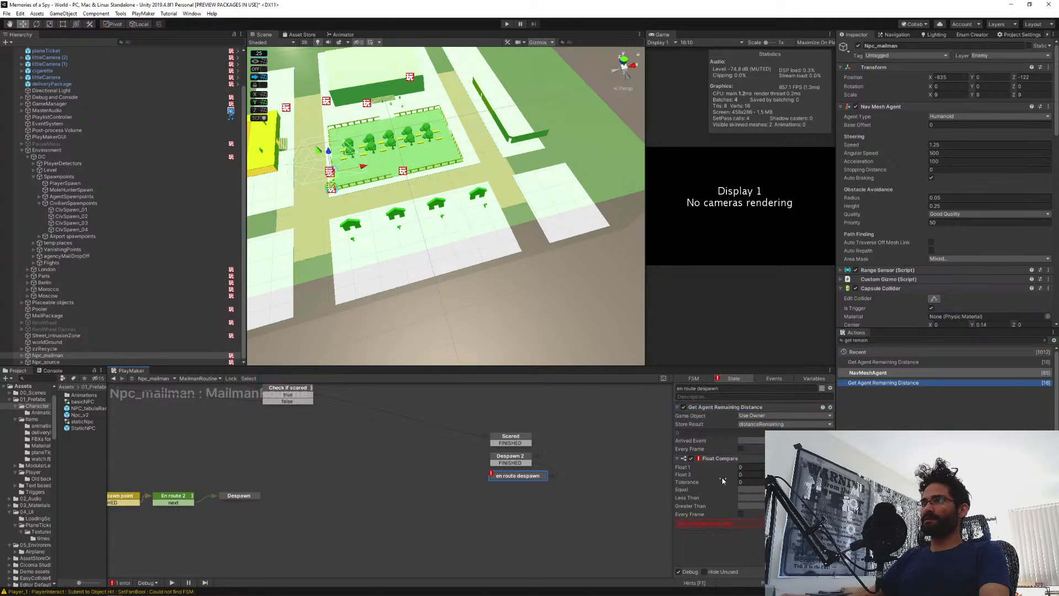
pyautogui.click(741, 449)
pyautogui.click(740, 515)
pyautogui.click(750, 467)
pyautogui.click(751, 485)
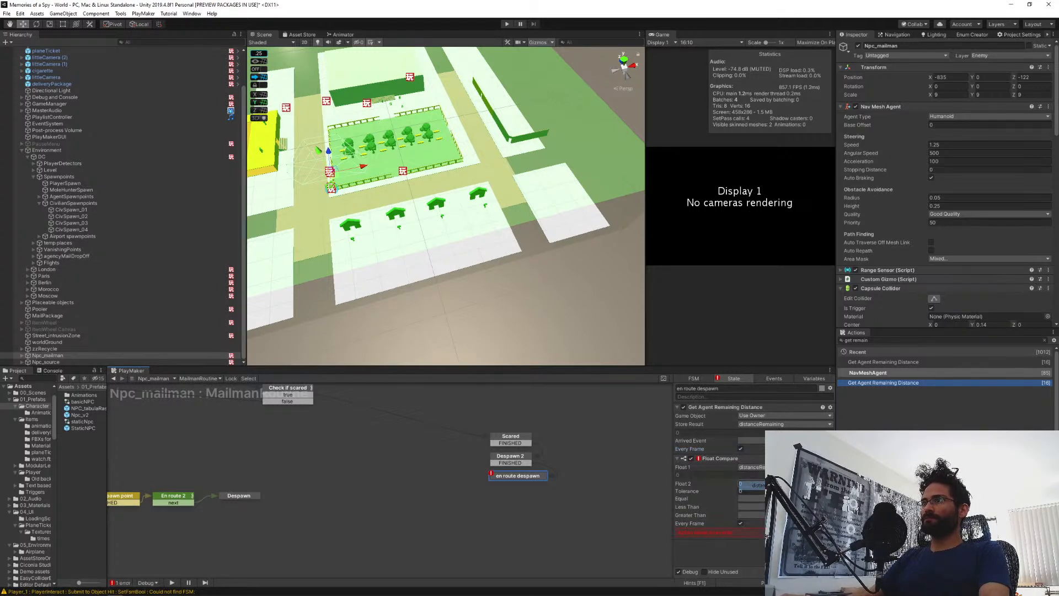
pyautogui.click(750, 425)
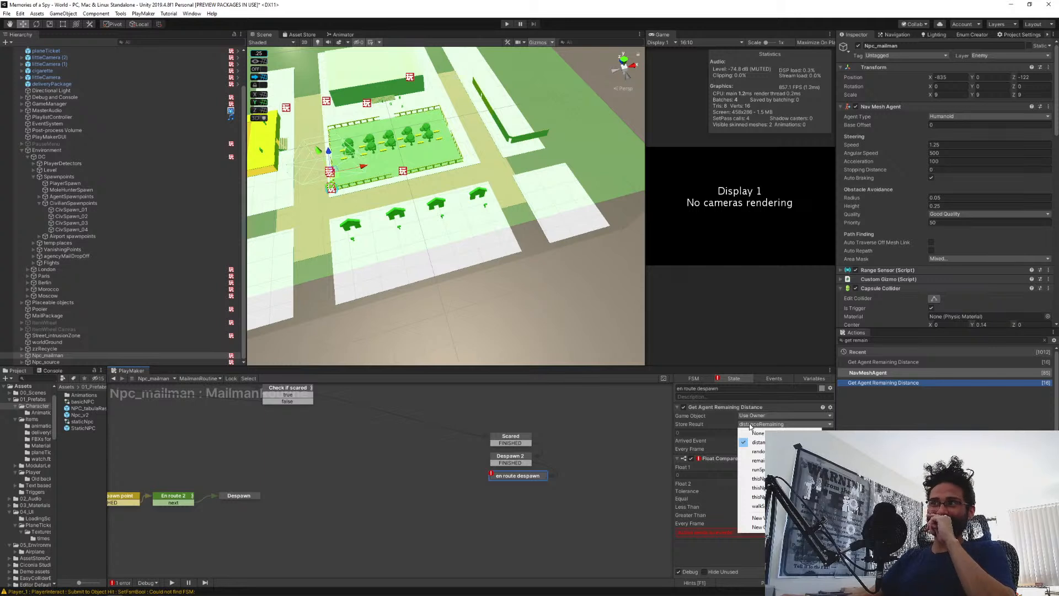
pyautogui.click(707, 553)
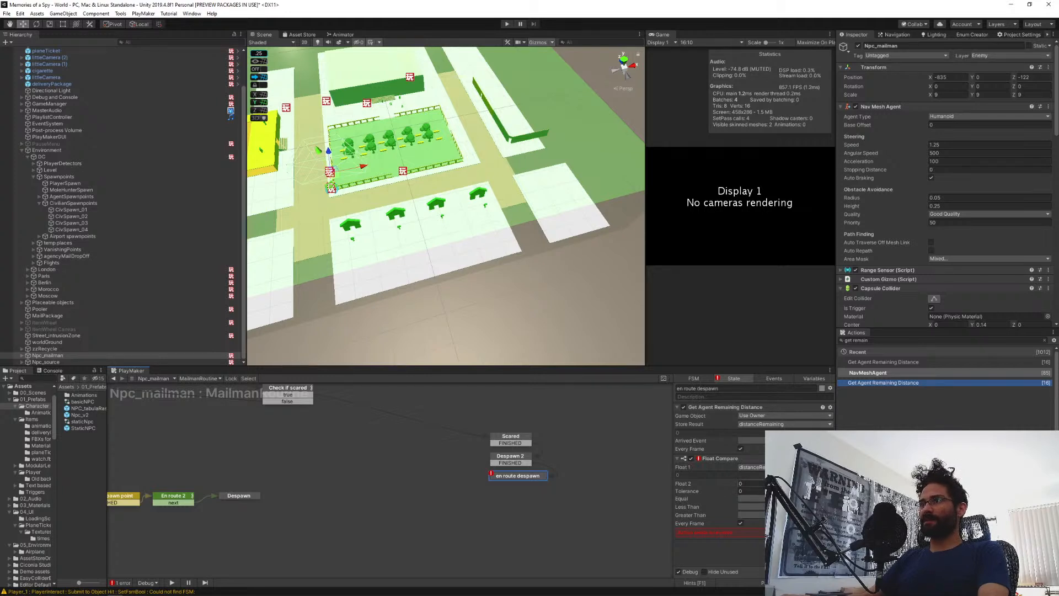
# Set Float Compare's Float 2 to 2 and its Equal and Less Than events to next.
pyautogui.click(749, 483)
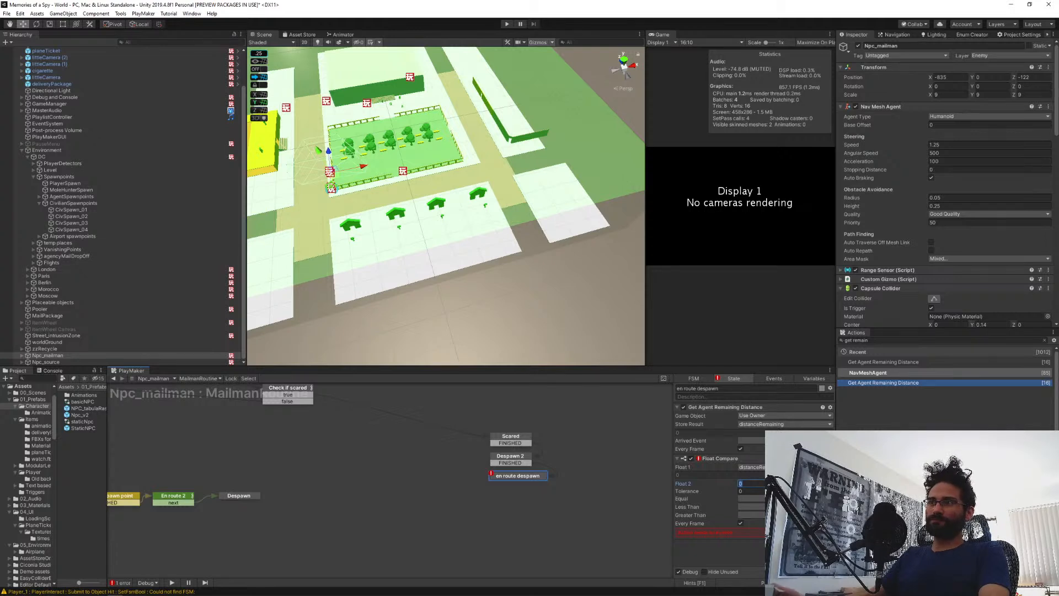
pyautogui.write('2')
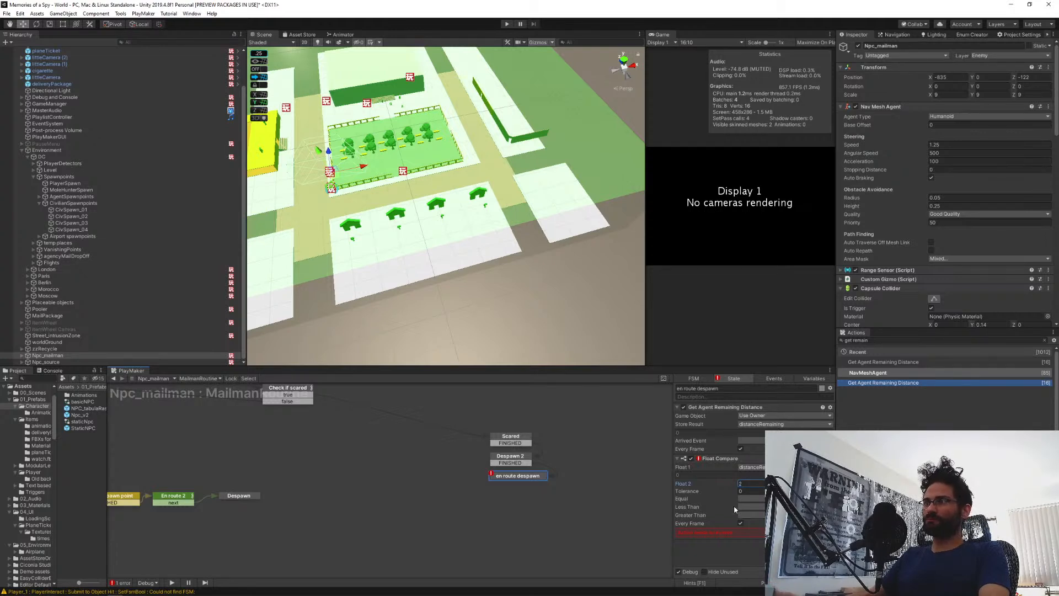
pyautogui.click(746, 499)
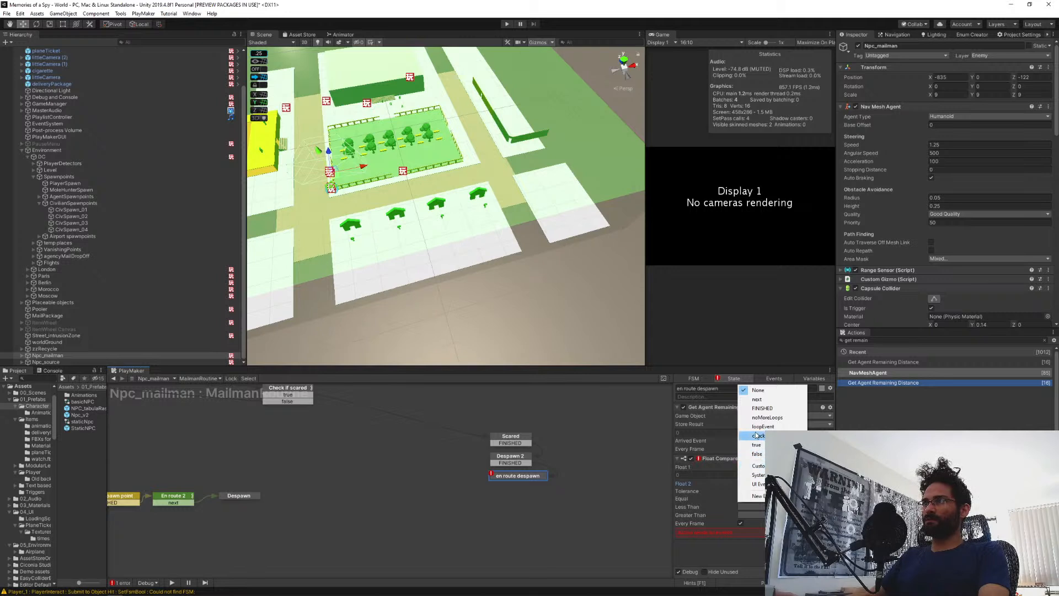
pyautogui.click(757, 398)
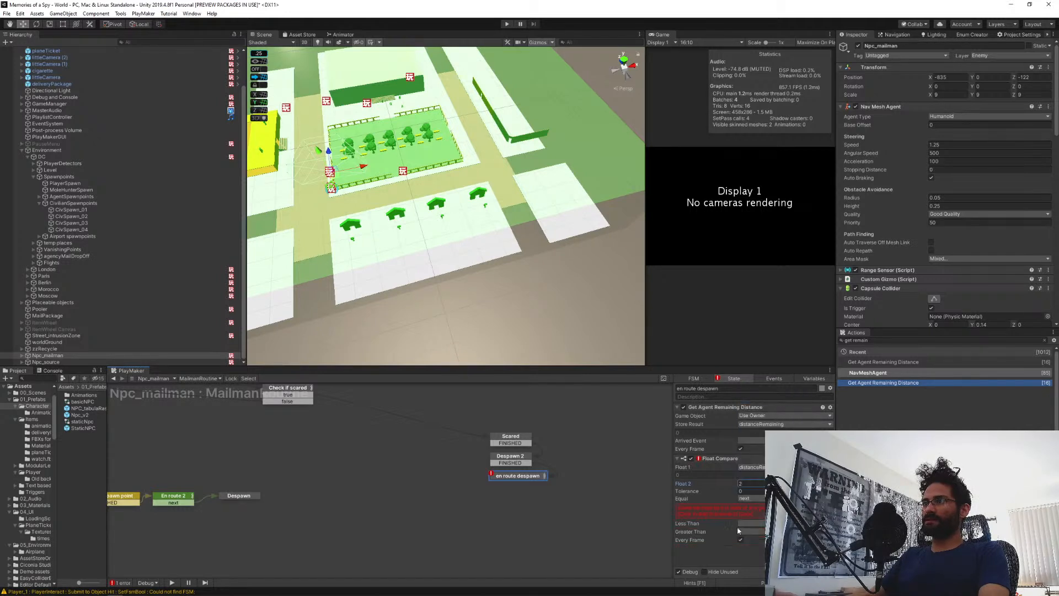
pyautogui.click(747, 521)
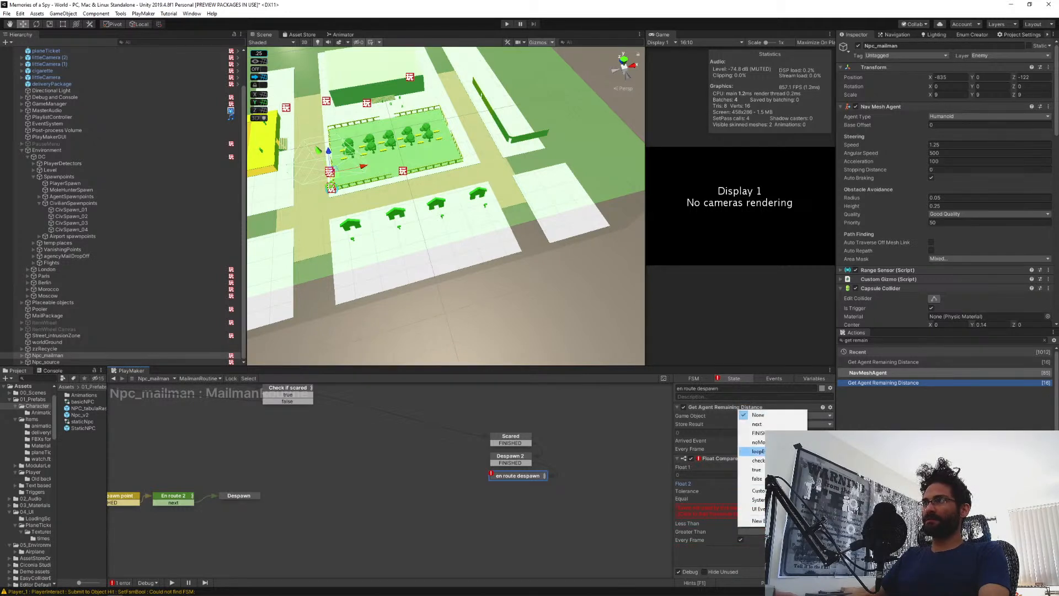
pyautogui.click(753, 424)
# Add the next transition to the en route despawn state and link it to a new state below.
pyautogui.click(747, 506)
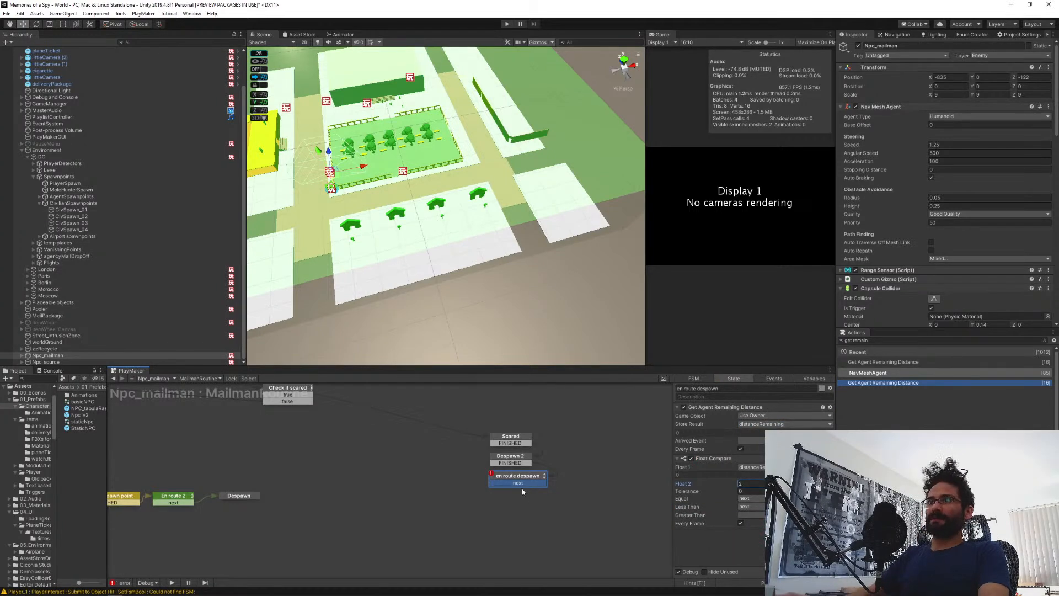
pyautogui.moveTo(519, 485)
pyautogui.mouseDown()
pyautogui.moveTo(526, 510)
pyautogui.moveTo(504, 500)
pyautogui.mouseUp()
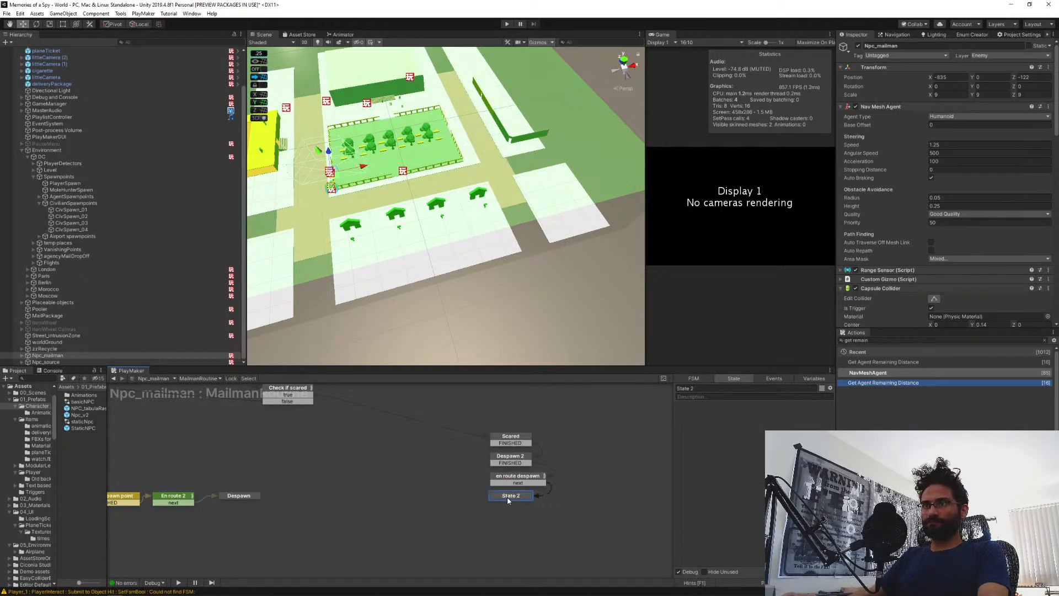
# Name the new last state despawn and rename the Despawn 2 state to get closest despawn.
pyautogui.write('despawn')
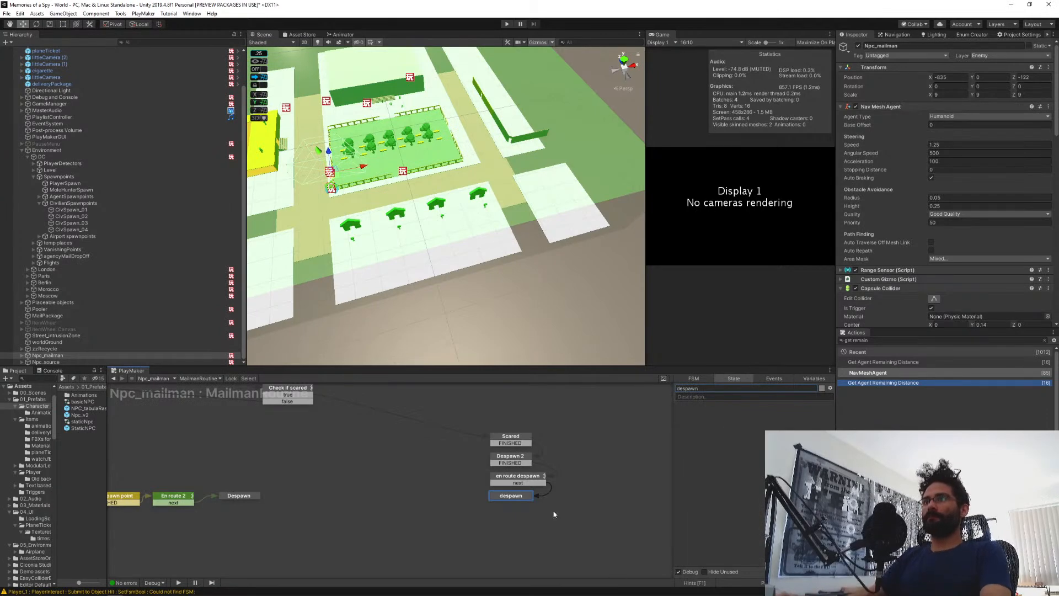
pyautogui.click(506, 457)
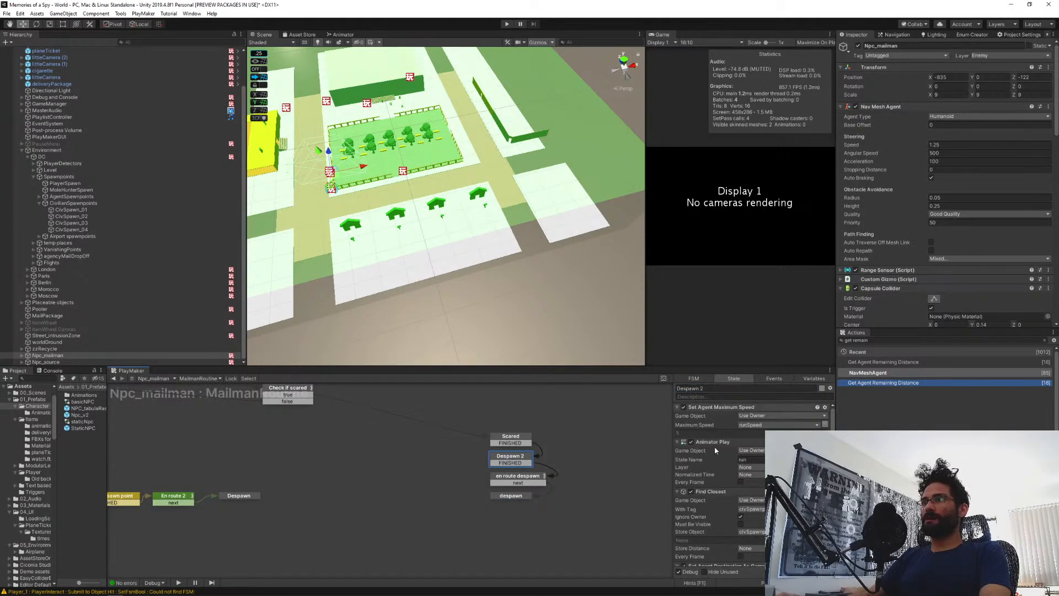
pyautogui.click(713, 389)
pyautogui.write('g')
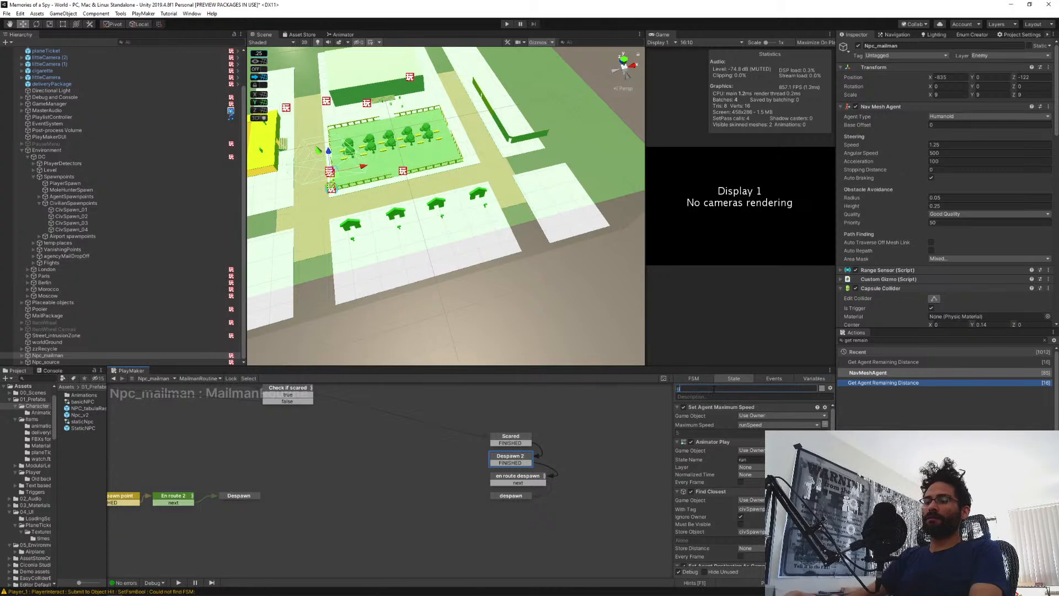
pyautogui.write('et closest despawn')
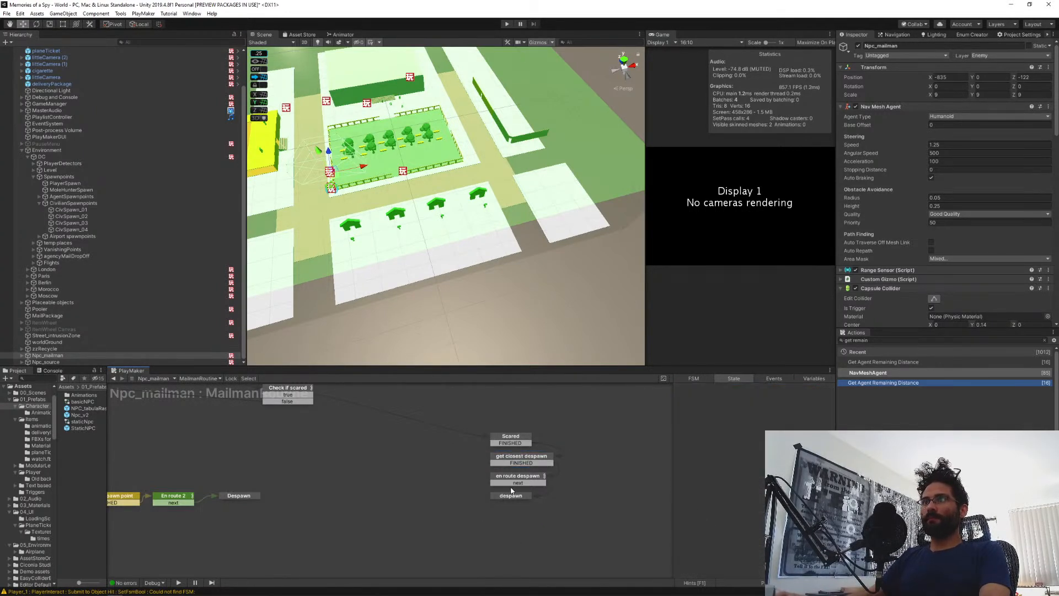
# Review the mailman routine's flow from State 1 through Get variables and Check if scared to the mail and scared branches.
pyautogui.click(510, 496)
pyautogui.click(885, 340)
pyautogui.hotkey('ctrl', 'a')
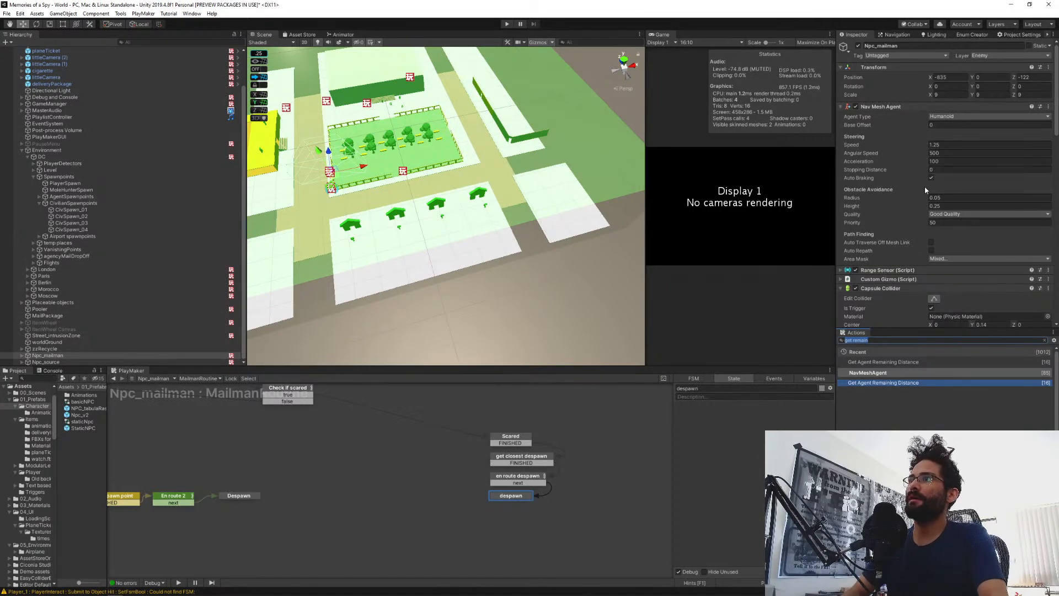
pyautogui.moveTo(338, 445); pyautogui.dragTo(486, 537, button='middle')
pyautogui.moveTo(342, 419); pyautogui.dragTo(335, 463, button='middle')
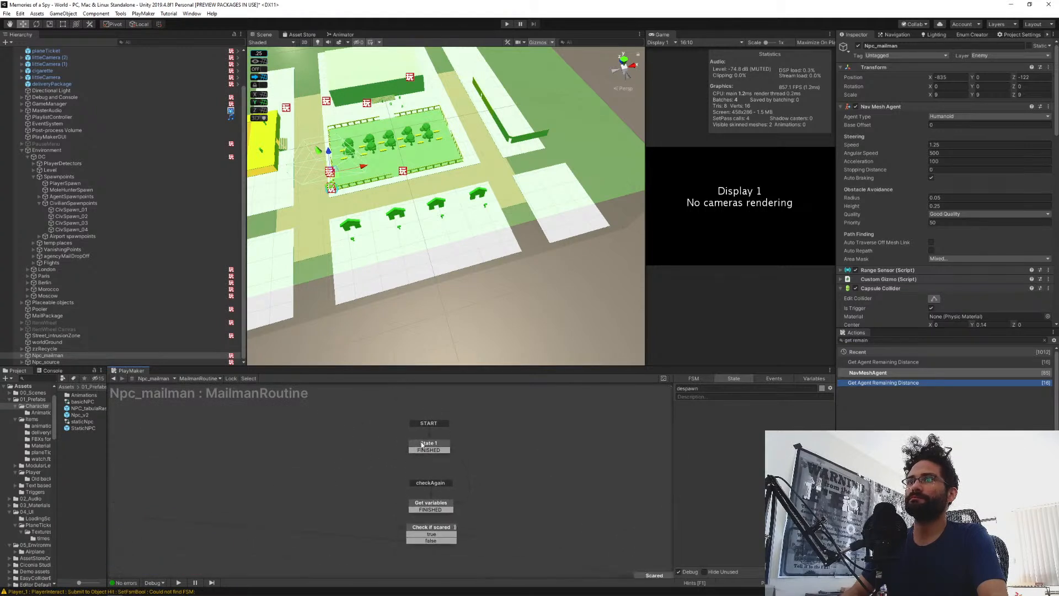
pyautogui.click(434, 508)
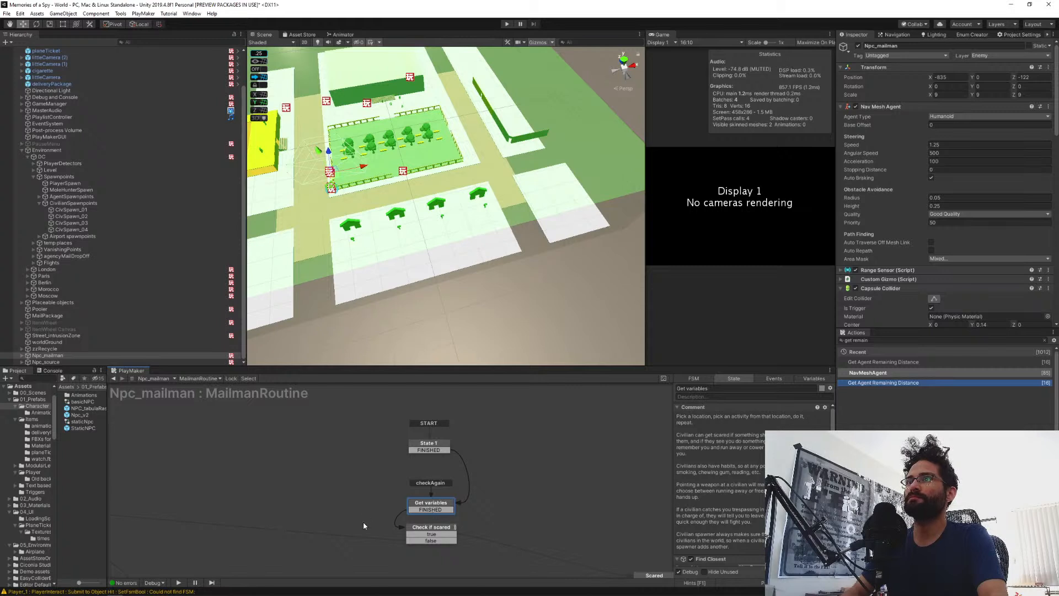
pyautogui.moveTo(362, 514); pyautogui.dragTo(360, 471, button='middle')
pyautogui.scroll(-5, 710, 484)
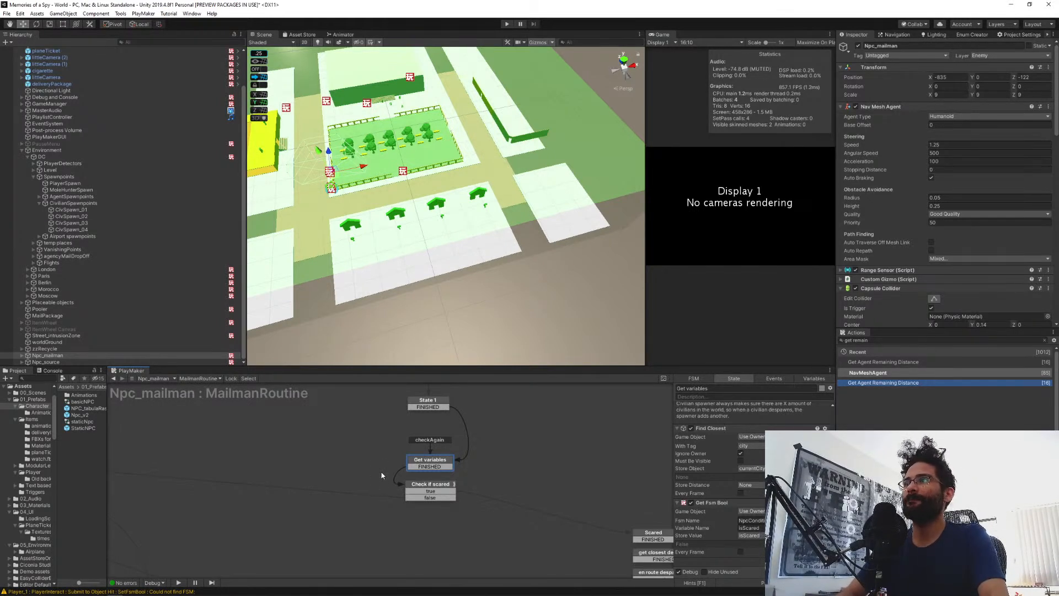
pyautogui.moveTo(257, 477); pyautogui.dragTo(317, 482, button='middle')
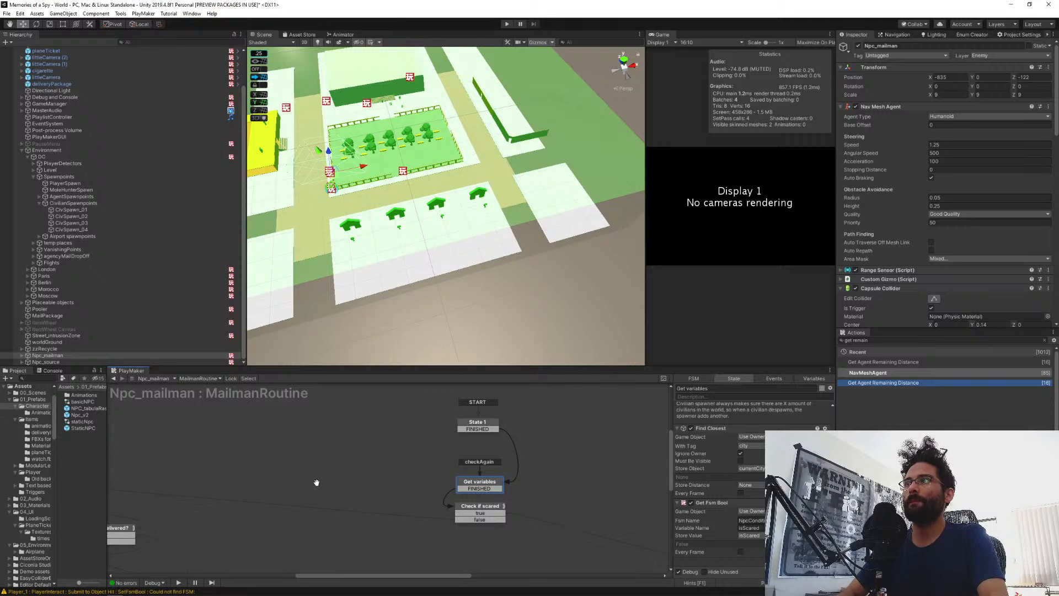
pyautogui.moveTo(317, 483); pyautogui.dragTo(440, 466, button='middle')
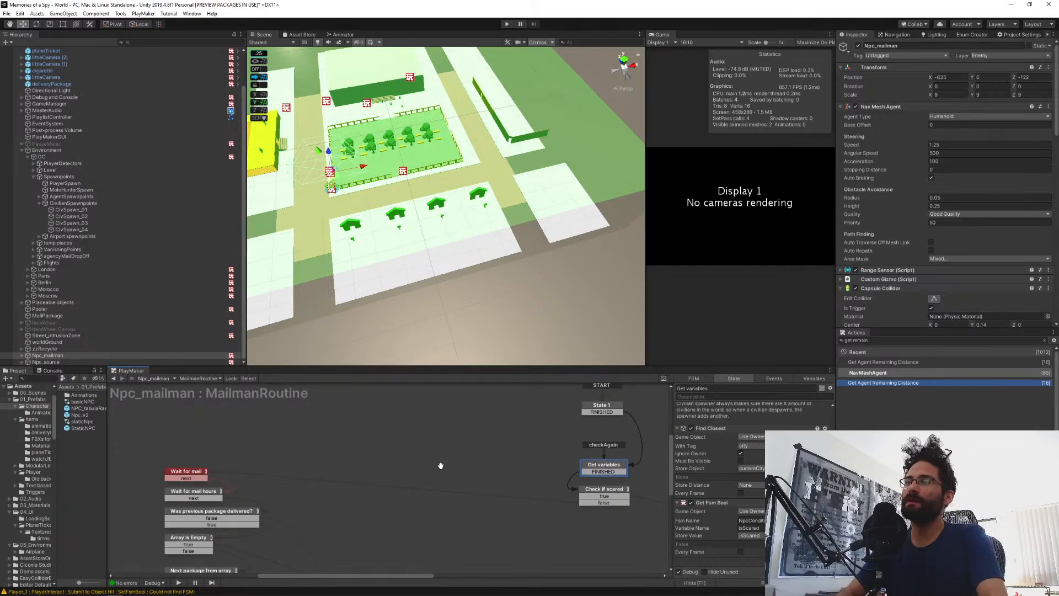
pyautogui.moveTo(440, 465); pyautogui.dragTo(284, 488, button='middle')
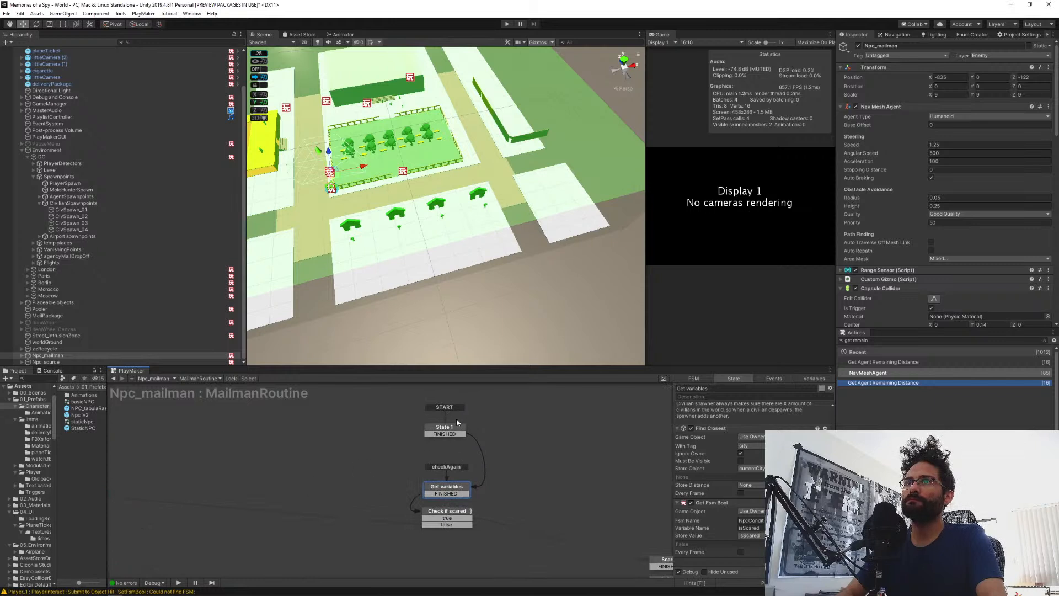
pyautogui.click(445, 427)
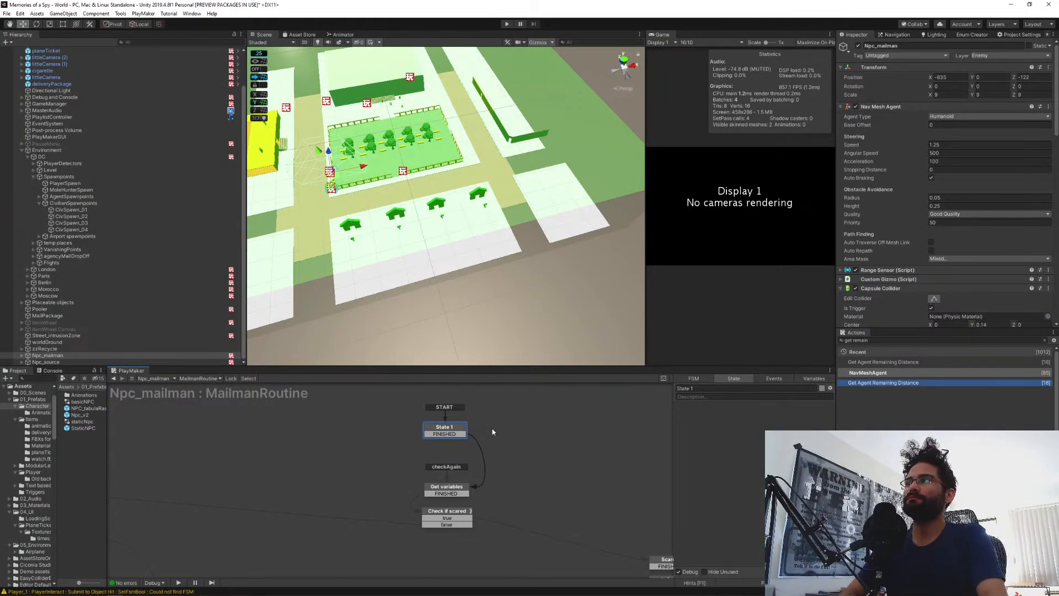
pyautogui.moveTo(541, 485); pyautogui.dragTo(420, 399, button='middle')
pyautogui.moveTo(565, 469); pyautogui.dragTo(517, 417, button='middle')
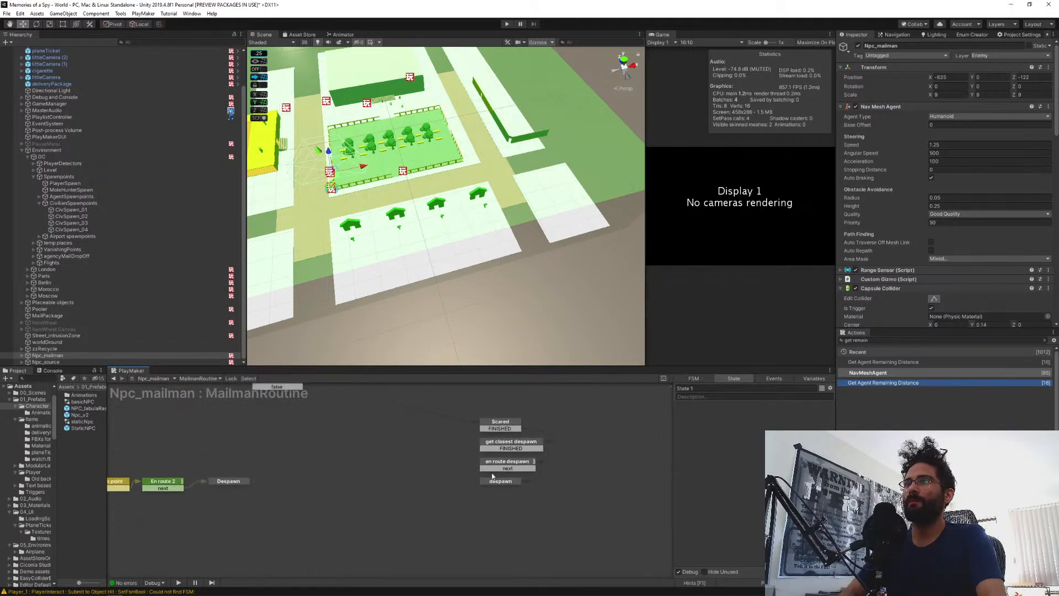
# Select the despawn state and check Npc_mailman's PlayMaker components and child objects.
pyautogui.click(485, 481)
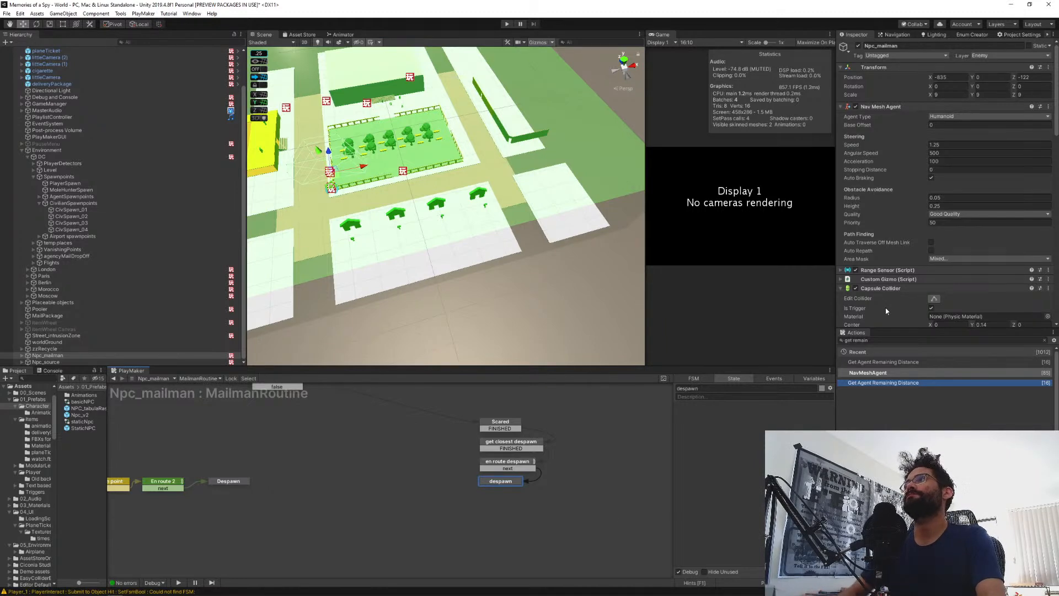
pyautogui.scroll(-10, 893, 235)
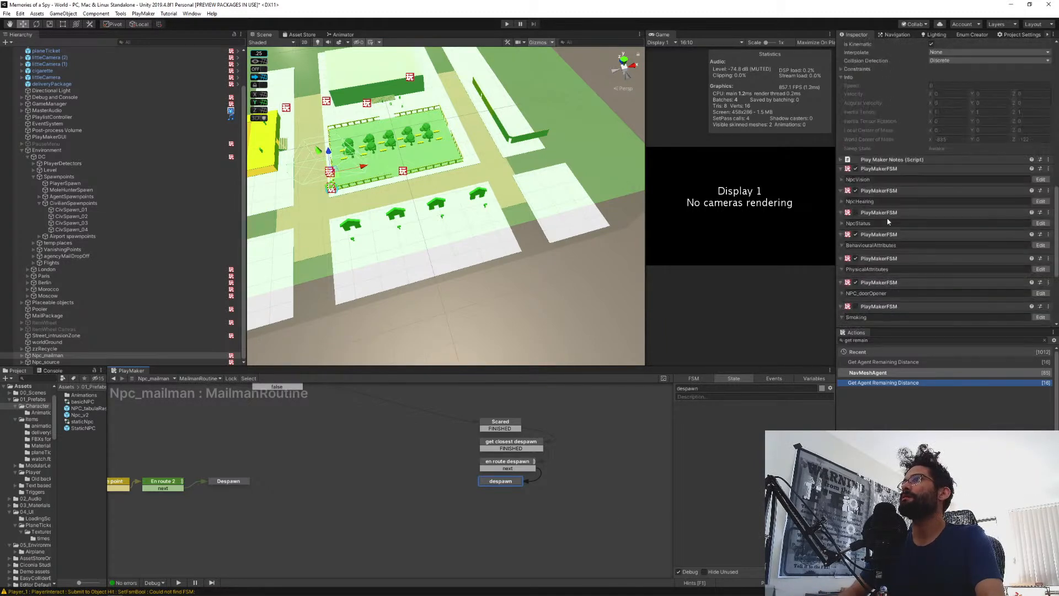
pyautogui.click(21, 356)
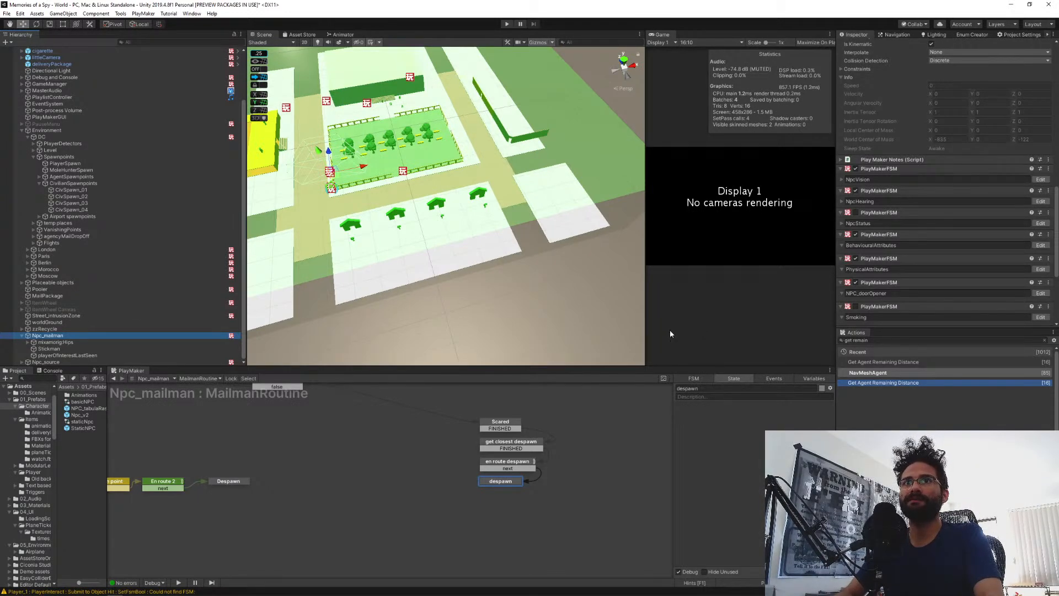
# Search the PlayMaker actions for one that stops or pauses the animator.
pyautogui.click(875, 341)
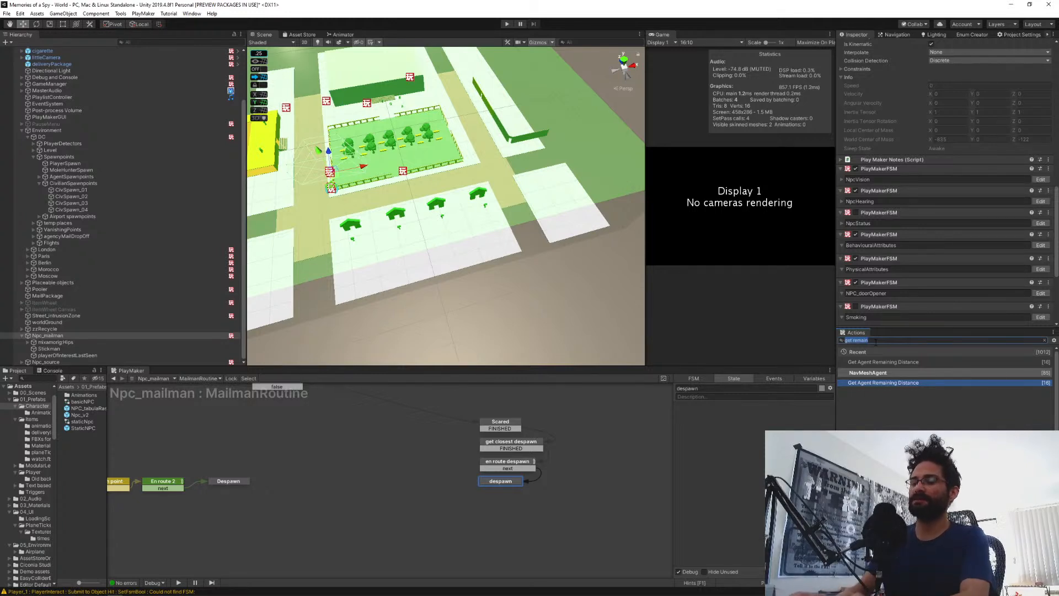
pyautogui.write('animator stop')
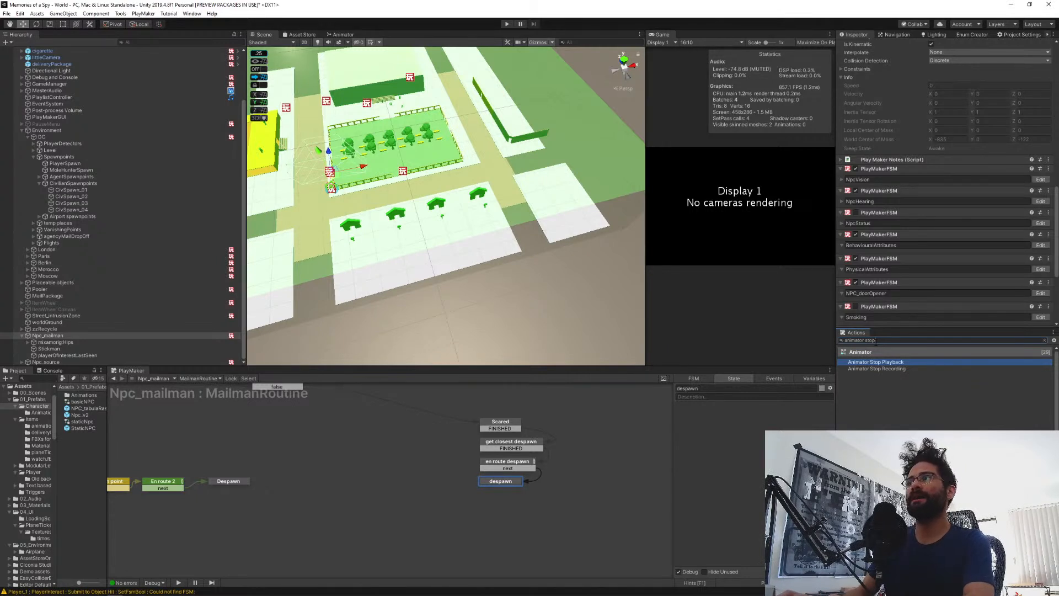
pyautogui.press('BackSpace')
pyautogui.press('BackSpace')
pyautogui.press('BackSpace')
pyautogui.press('BackSpace')
pyautogui.write('pau')
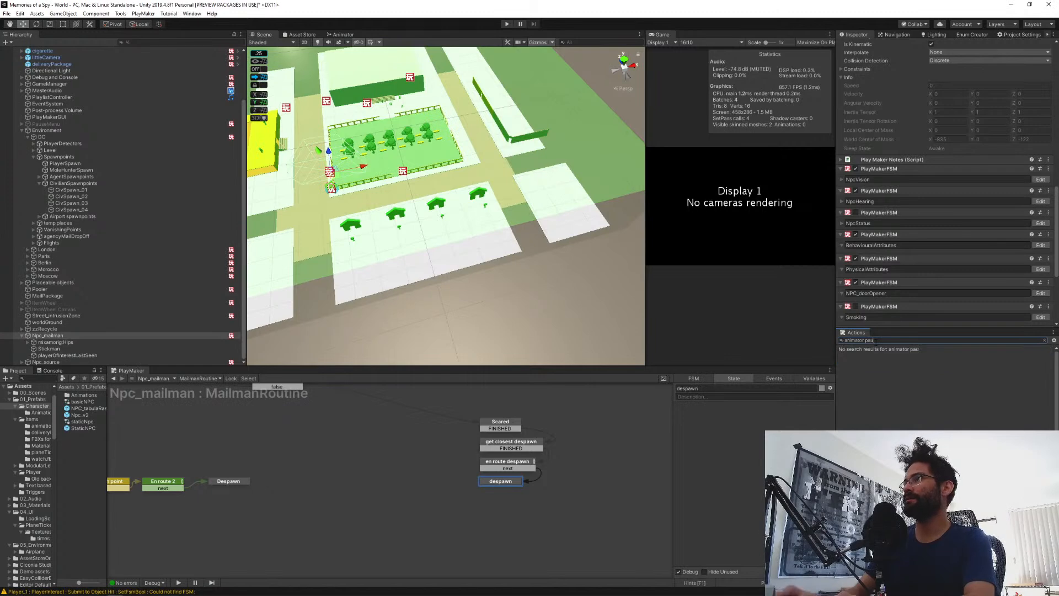
pyautogui.press('BackSpace')
pyautogui.press('BackSpace')
pyautogui.press('BackSpace')
pyautogui.write('stop')
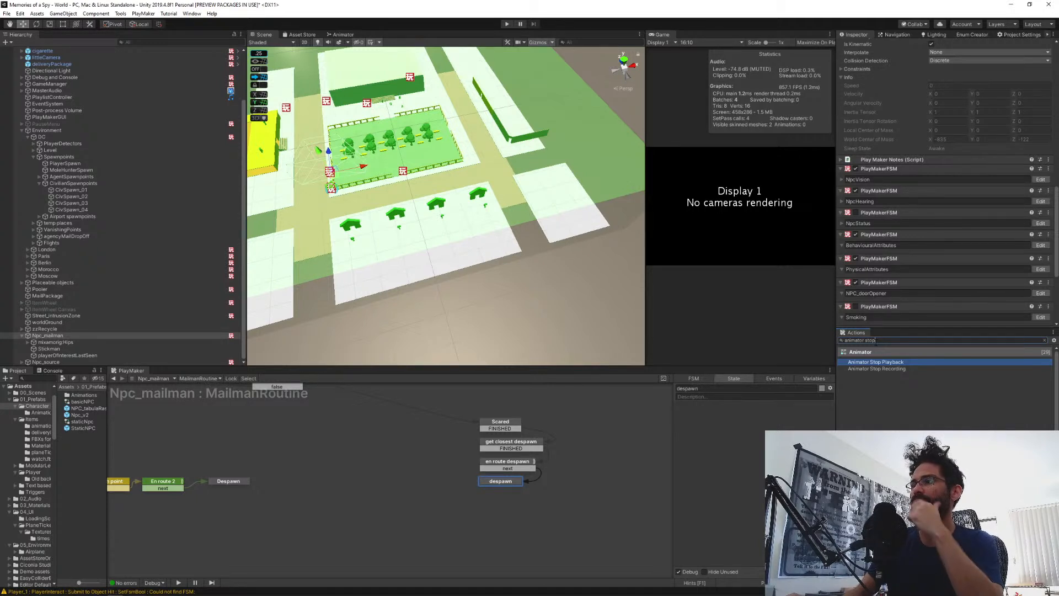
# Broaden the action search to animator and look through the available animator actions.
pyautogui.press('BackSpace')
pyautogui.press('BackSpace')
pyautogui.press('BackSpace')
pyautogui.press('BackSpace')
pyautogui.press('BackSpace')
pyautogui.press('BackSpace')
pyautogui.press('BackSpace')
pyautogui.press('BackSpace')
pyautogui.press('BackSpace')
pyautogui.write('ator')
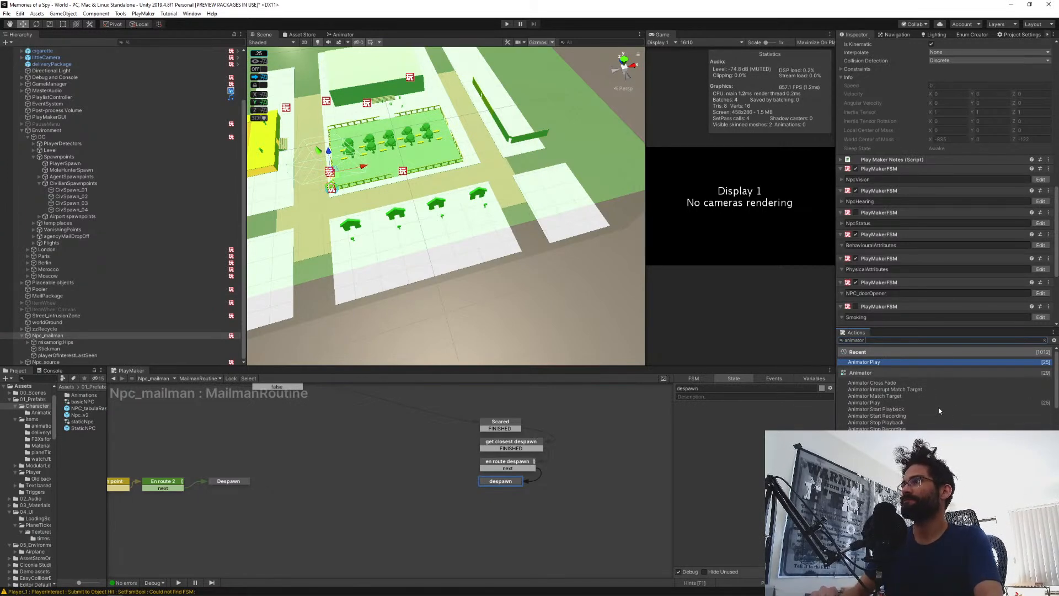
pyautogui.scroll(-1, 936, 425)
pyautogui.scroll(-1, 936, 428)
pyautogui.scroll(-4, 936, 424)
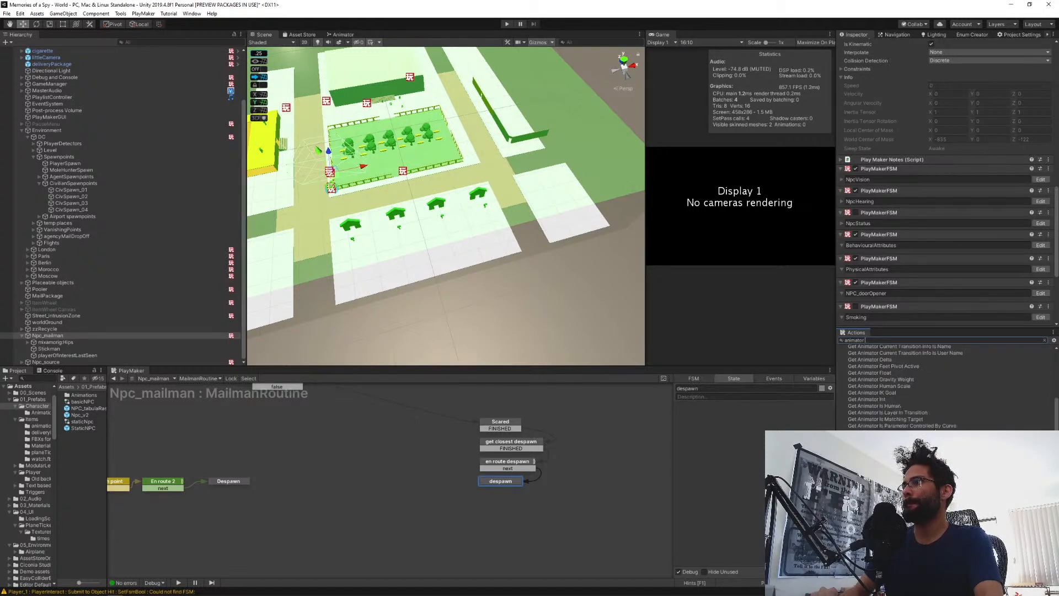
pyautogui.scroll(-1, 936, 425)
pyautogui.scroll(-1, 902, 388)
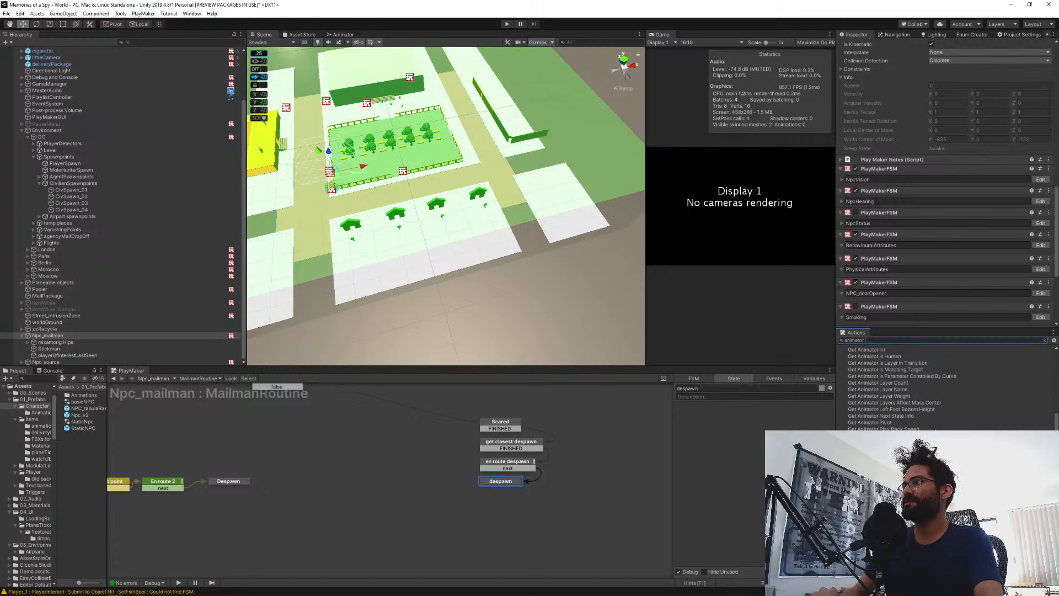
pyautogui.scroll(-3, 934, 419)
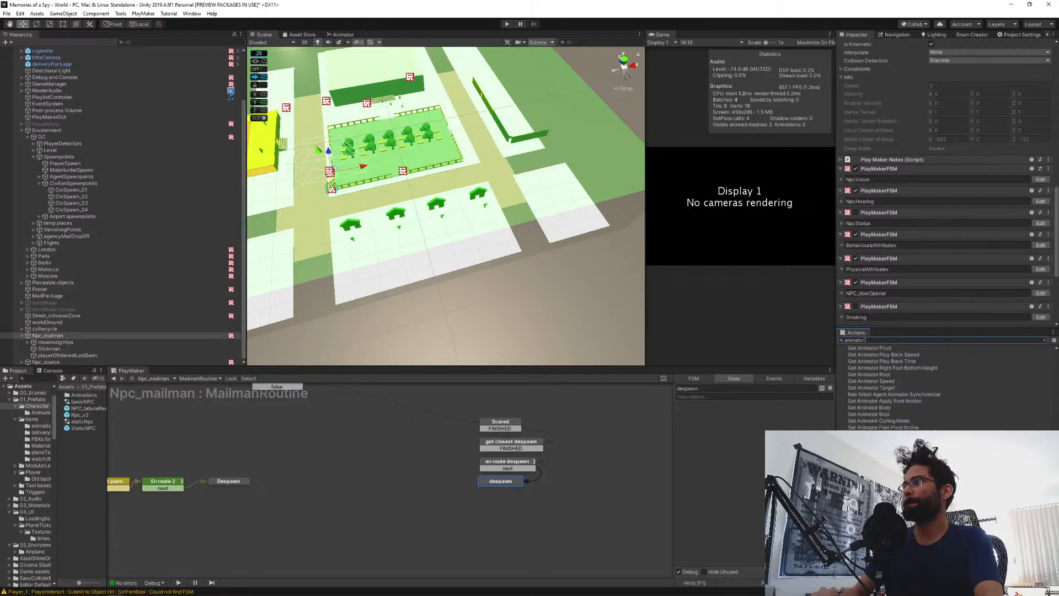
pyautogui.scroll(1, 934, 430)
pyautogui.scroll(8, 935, 429)
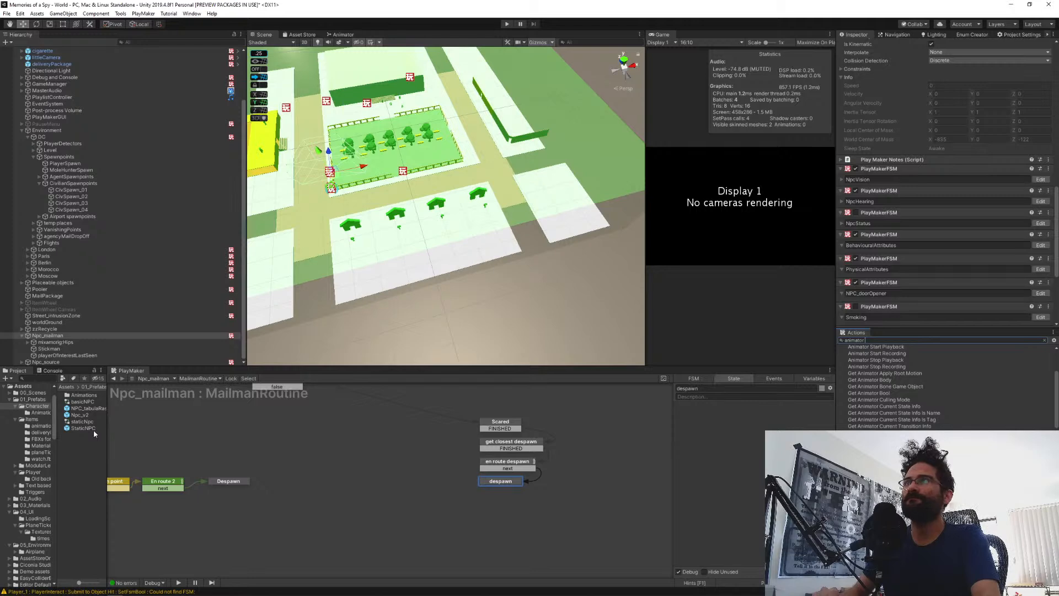
# Locate the animator controller used by Npc_mailman and open basicNPC for editing.
pyautogui.scroll(10, 987, 209)
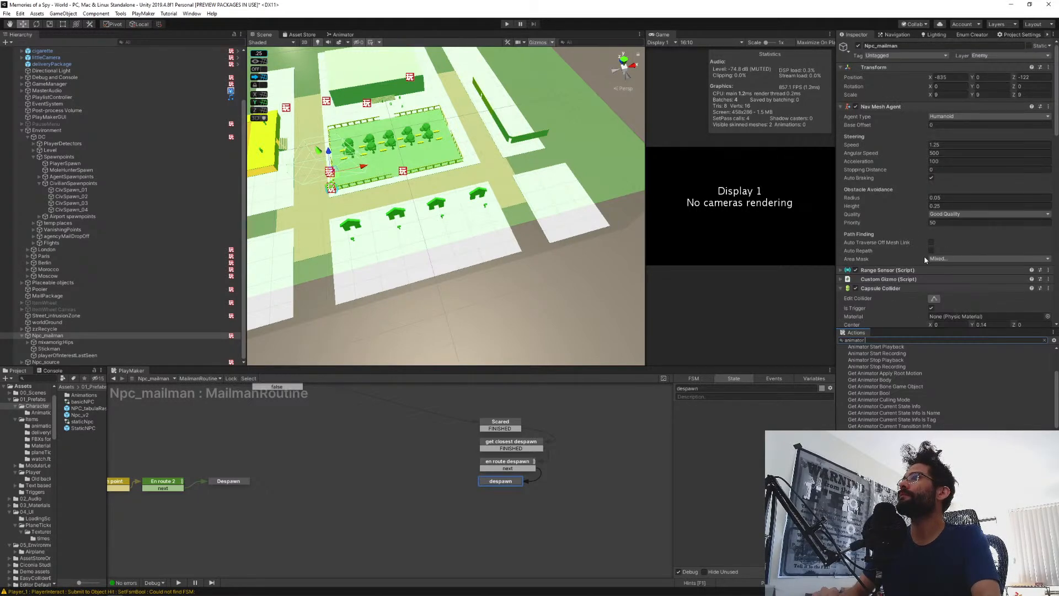
pyautogui.scroll(-8, 922, 262)
pyautogui.click(941, 149)
pyautogui.doubleClick(68, 402)
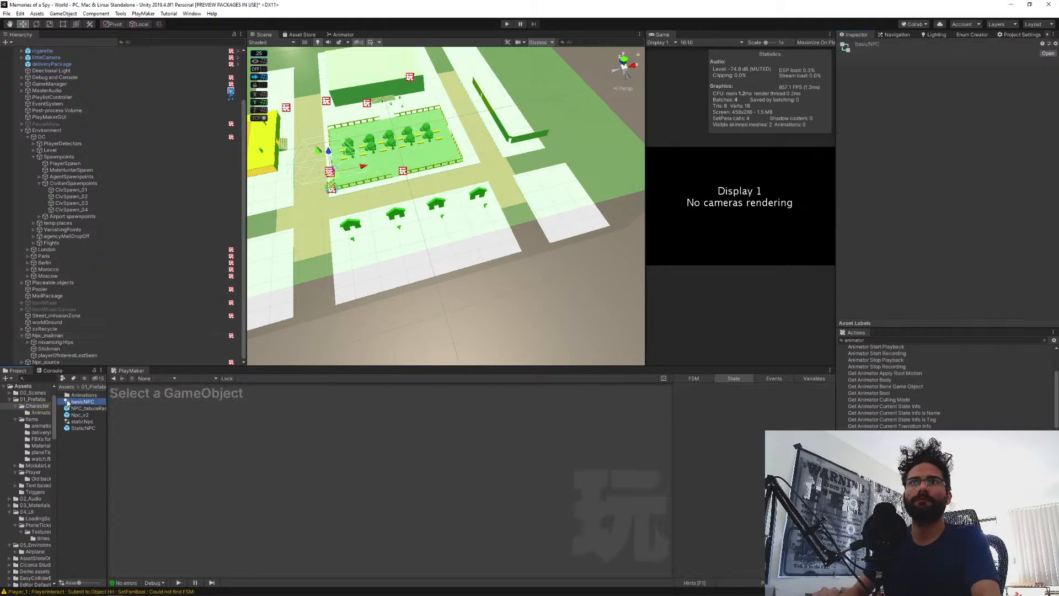
# Create an empty state in the basicNPC controller's base layer and name it STOP.
pyautogui.moveTo(527, 257); pyautogui.dragTo(631, 246, button='middle')
pyautogui.moveTo(409, 240); pyautogui.dragTo(521, 237, button='middle')
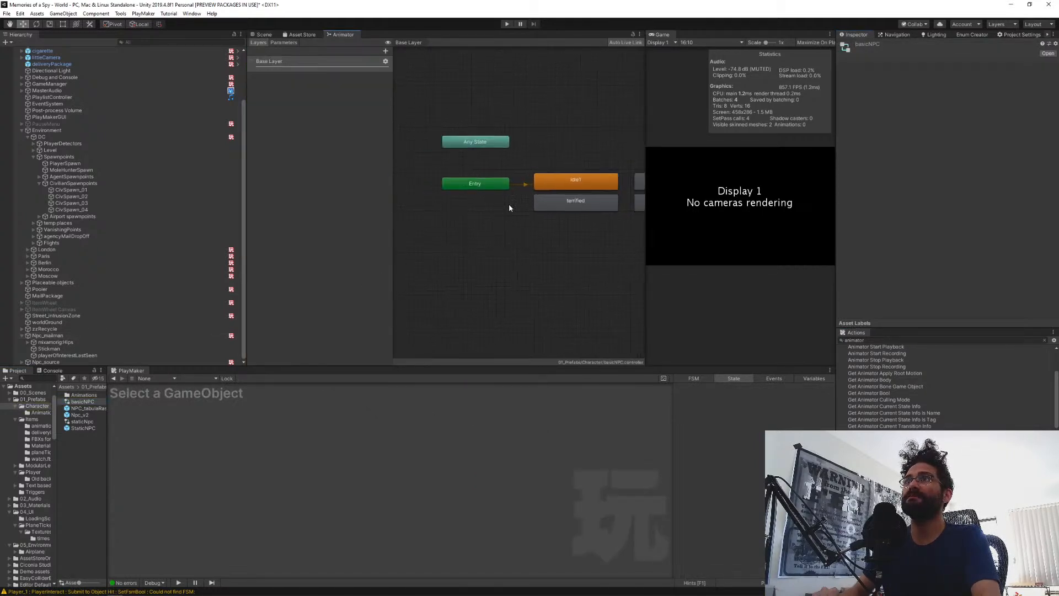
pyautogui.moveTo(474, 143); pyautogui.dragTo(534, 246, button='middle')
pyautogui.rightClick(509, 143)
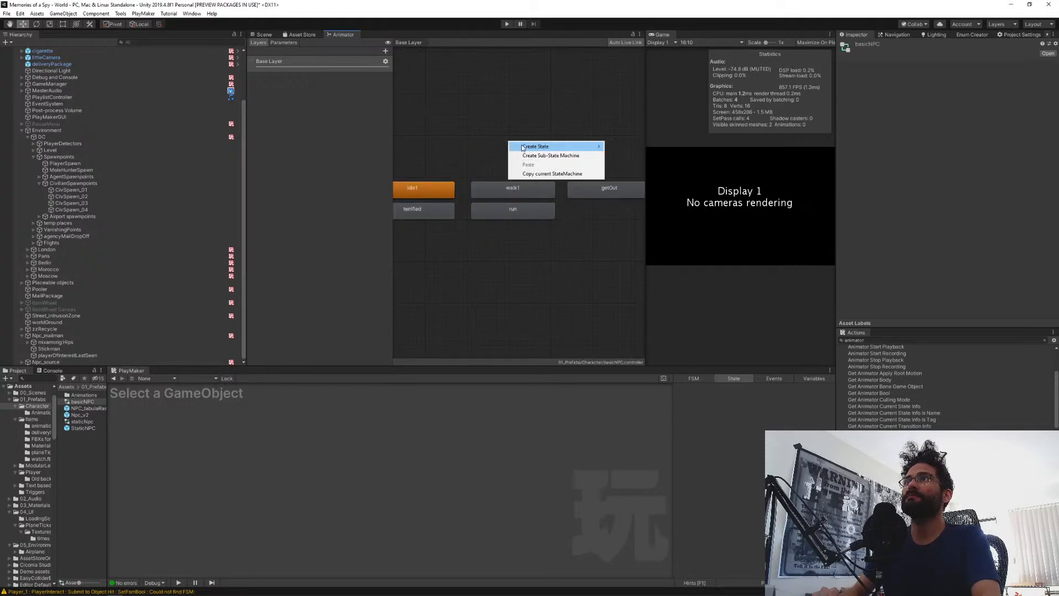
pyautogui.click(624, 146)
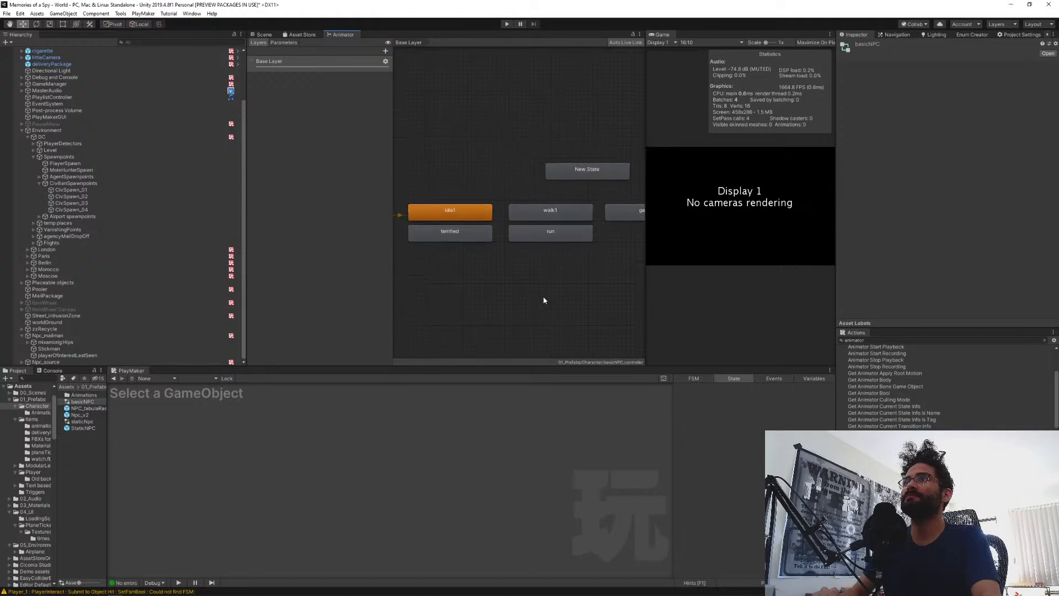
pyautogui.moveTo(630, 173); pyautogui.dragTo(494, 188)
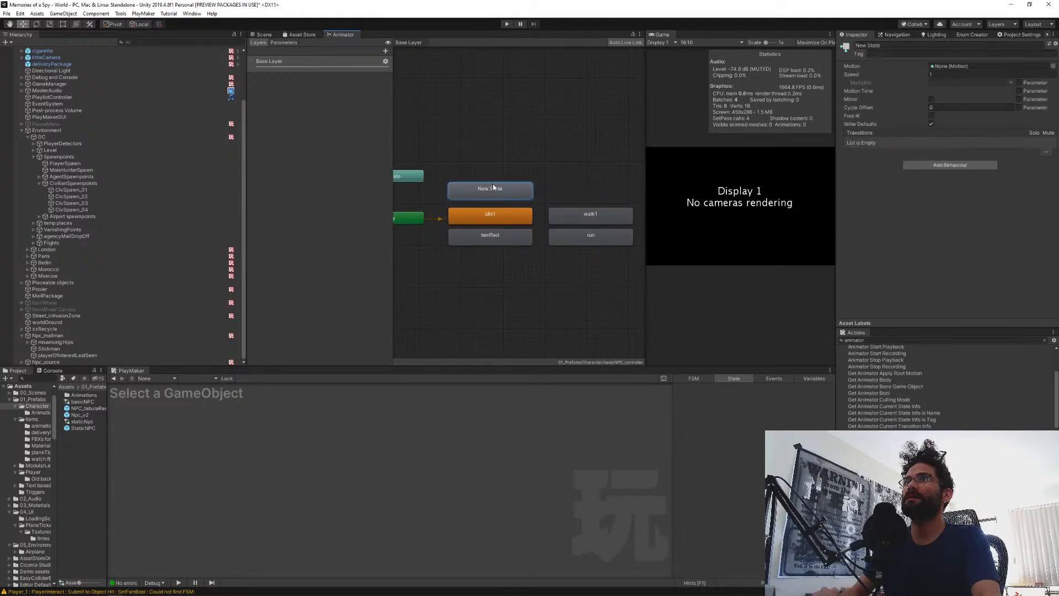
pyautogui.click(887, 45)
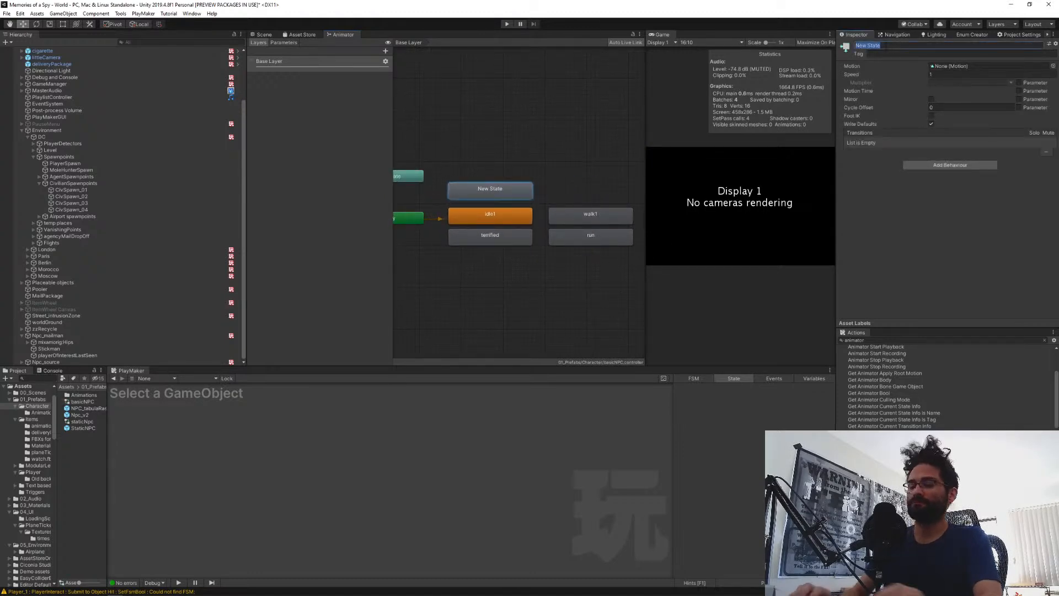
pyautogui.write('STOP')
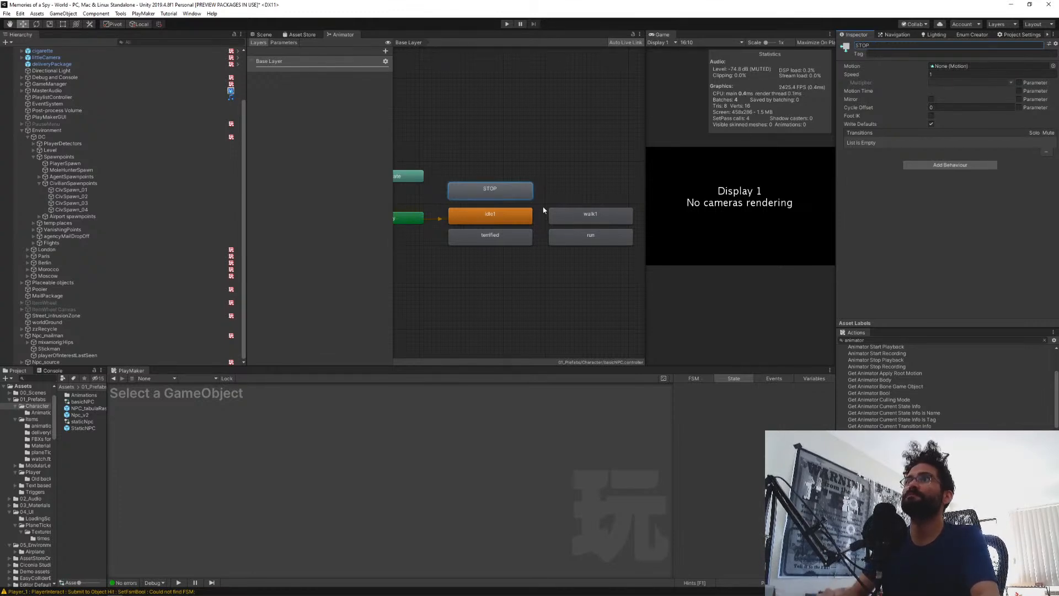
# Move the STOP state directly below Entry, beside the terrified state.
pyautogui.moveTo(485, 296); pyautogui.dragTo(552, 295, button='middle')
pyautogui.moveTo(560, 186); pyautogui.dragTo(459, 237)
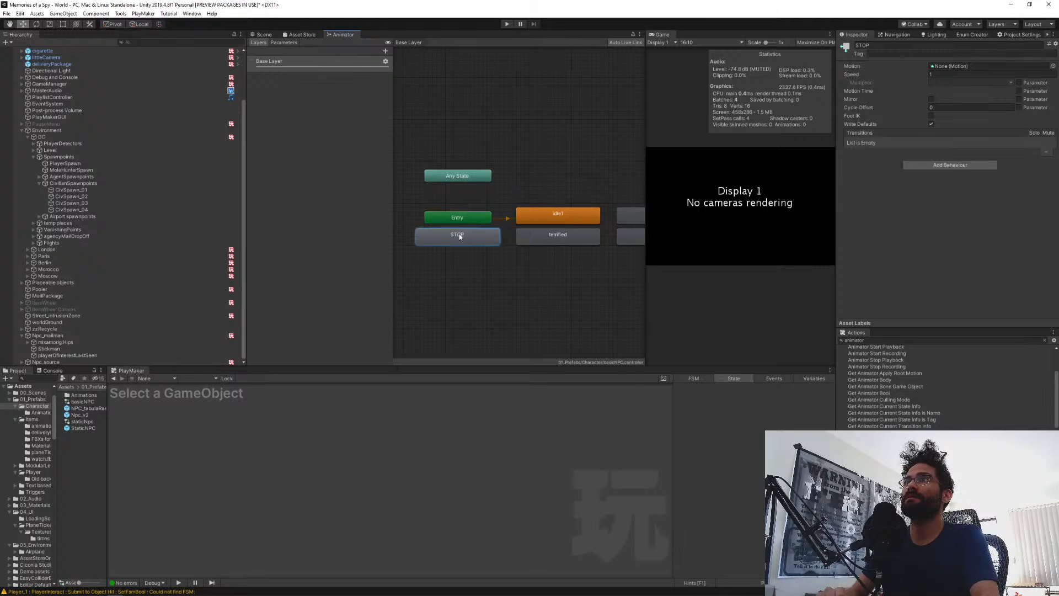
pyautogui.rightClick(460, 236)
pyautogui.click(445, 236)
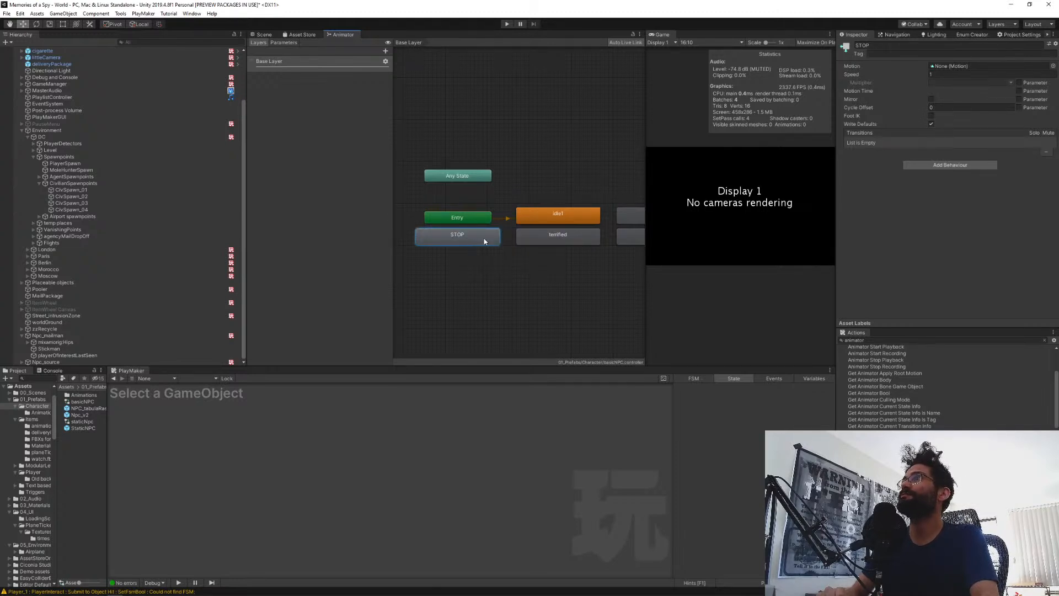
# Add an Animator Play action with state name STOP to the despawn state of Npc_mailman's MailmanRoutine.
pyautogui.click(257, 35)
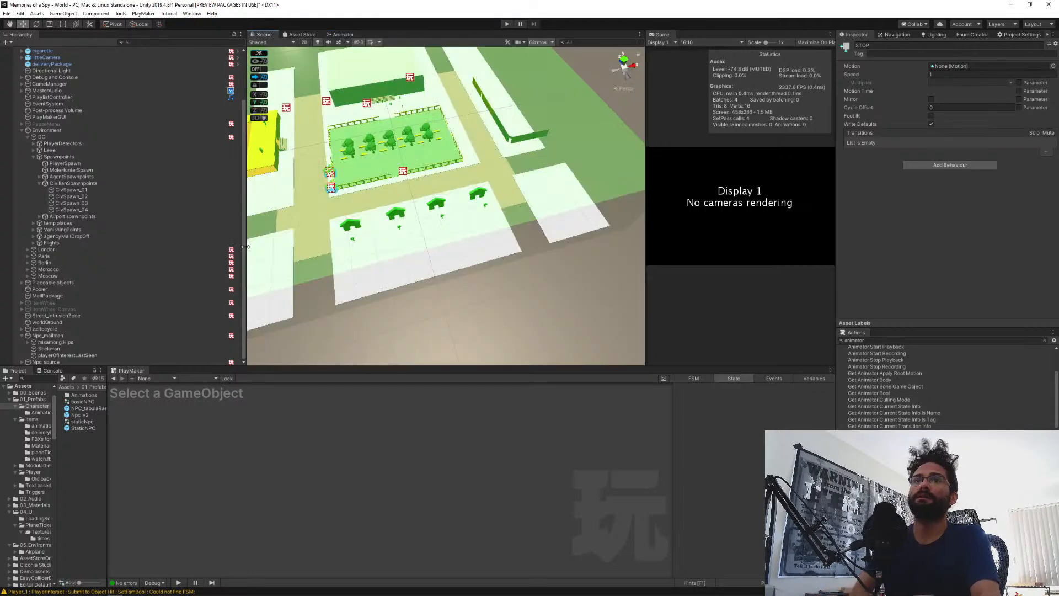
pyautogui.click(48, 335)
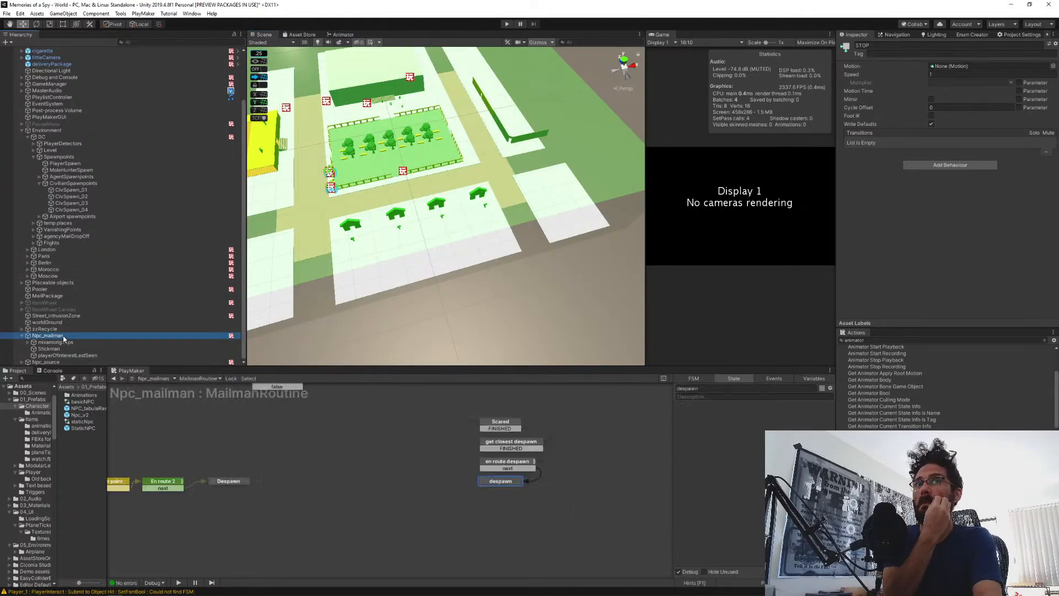
pyautogui.click(885, 341)
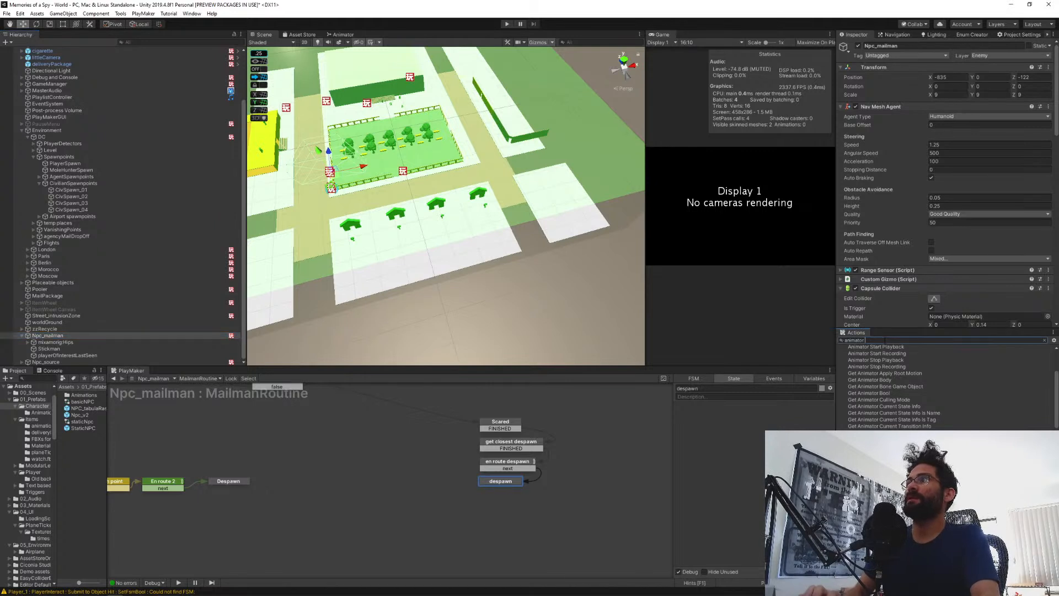
pyautogui.write('pla')
pyautogui.press('Return')
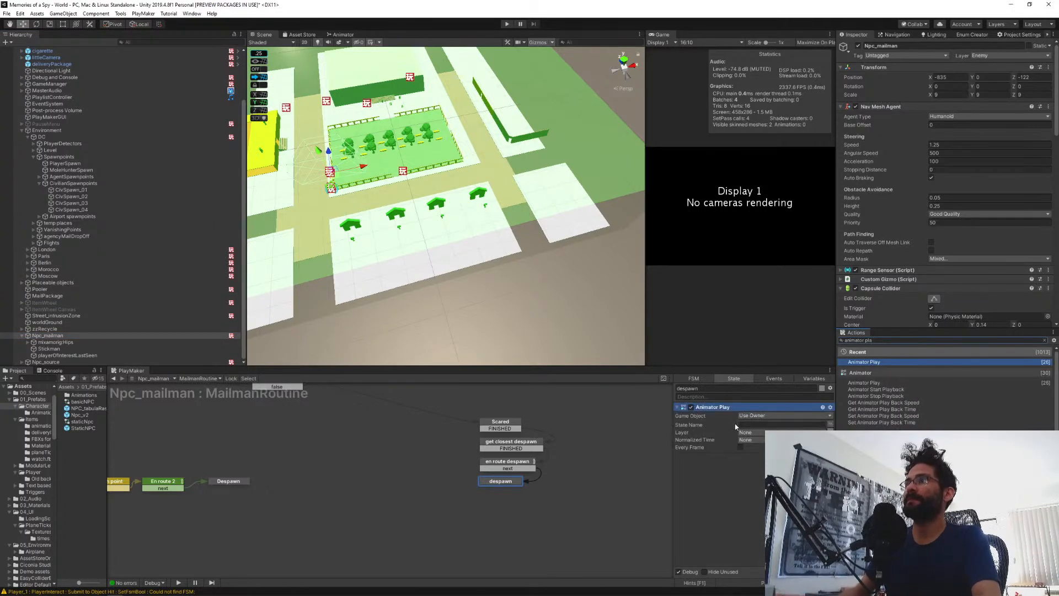
pyautogui.write('STOP')
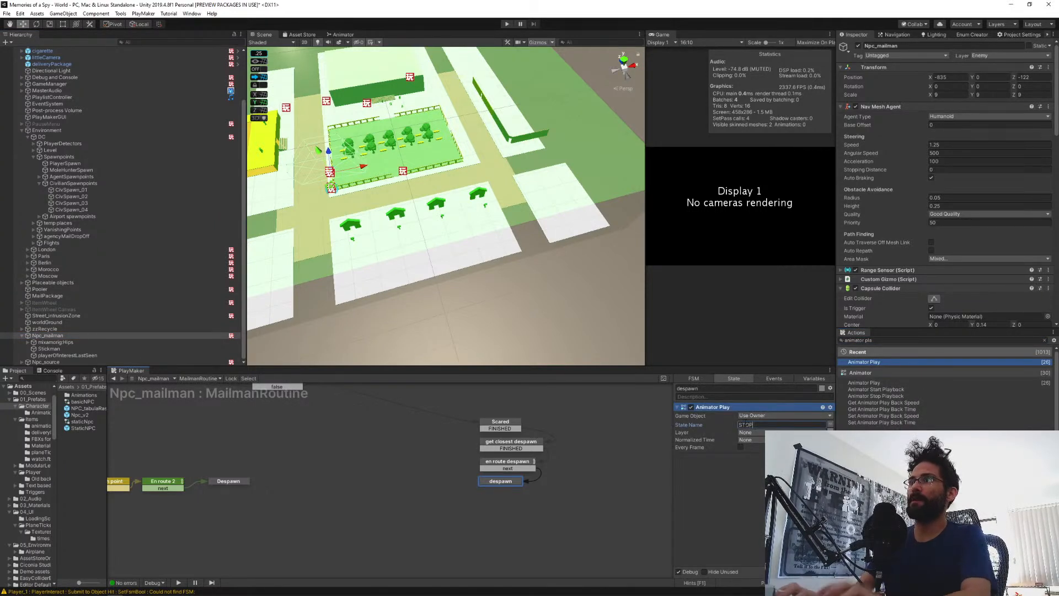
pyautogui.click(733, 491)
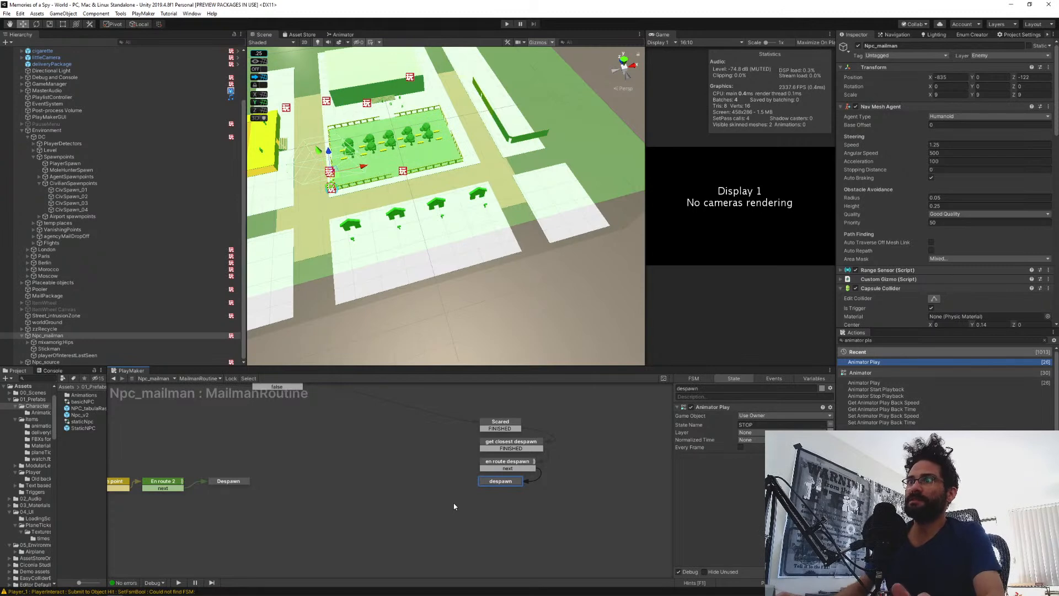
# Review the MailmanRoutine state graph and examine the actions in the Deliver package state.
pyautogui.moveTo(373, 444); pyautogui.dragTo(527, 513, button='middle')
pyautogui.moveTo(270, 472); pyautogui.dragTo(532, 451, button='middle')
pyautogui.moveTo(427, 457); pyautogui.dragTo(421, 434, button='middle')
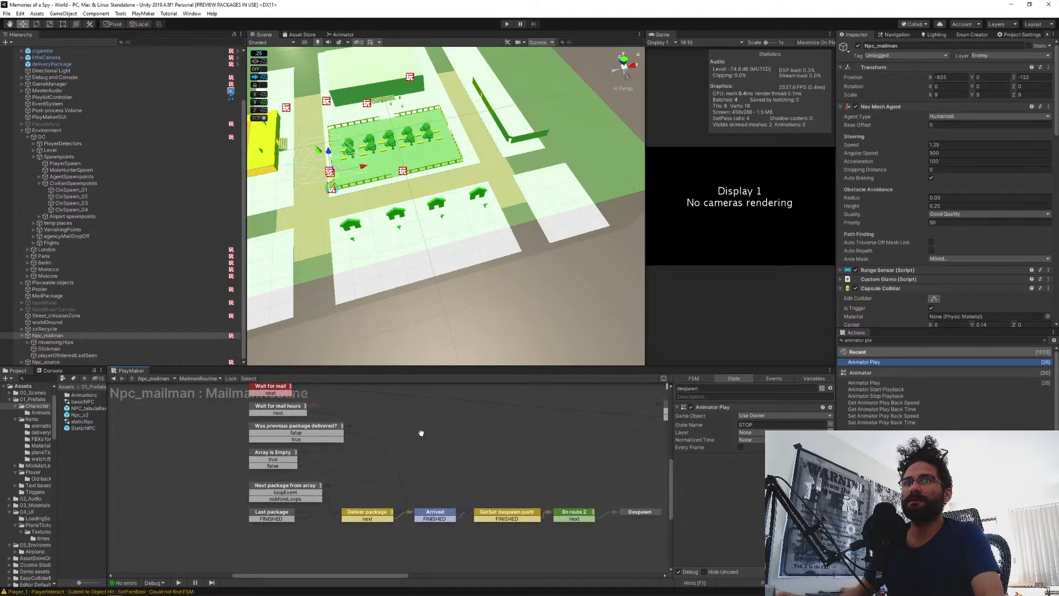
pyautogui.click(361, 511)
pyautogui.scroll(-5, 708, 505)
pyautogui.scroll(-1, 707, 506)
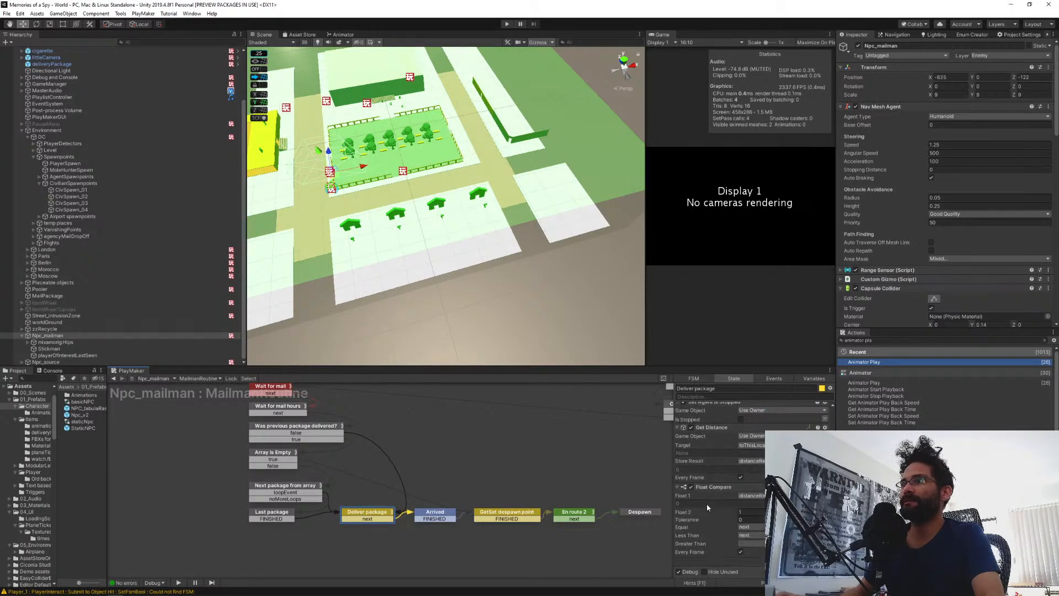
pyautogui.scroll(-6, 714, 468)
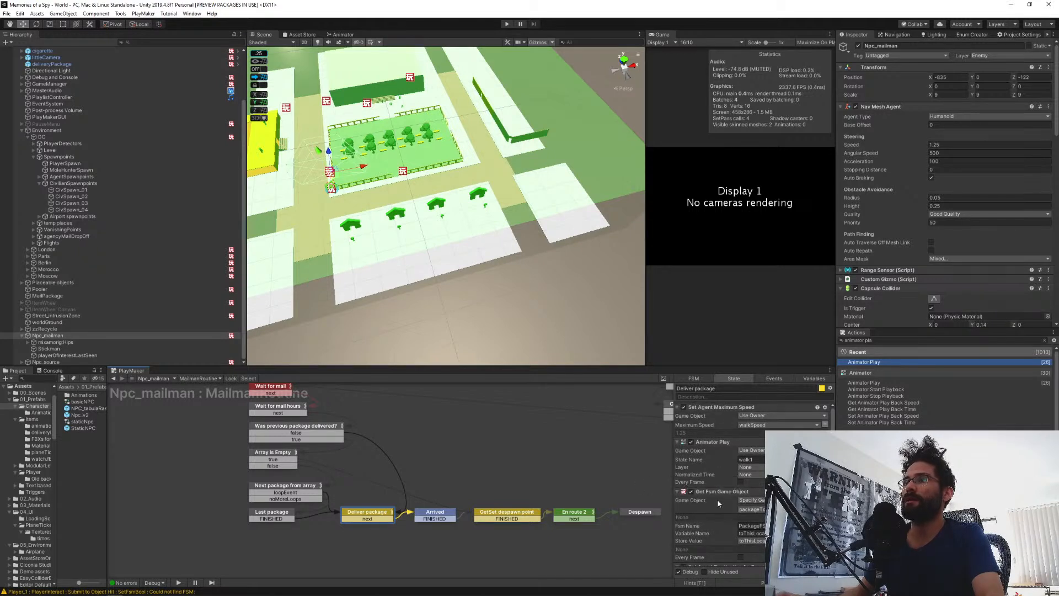
pyautogui.click(557, 452)
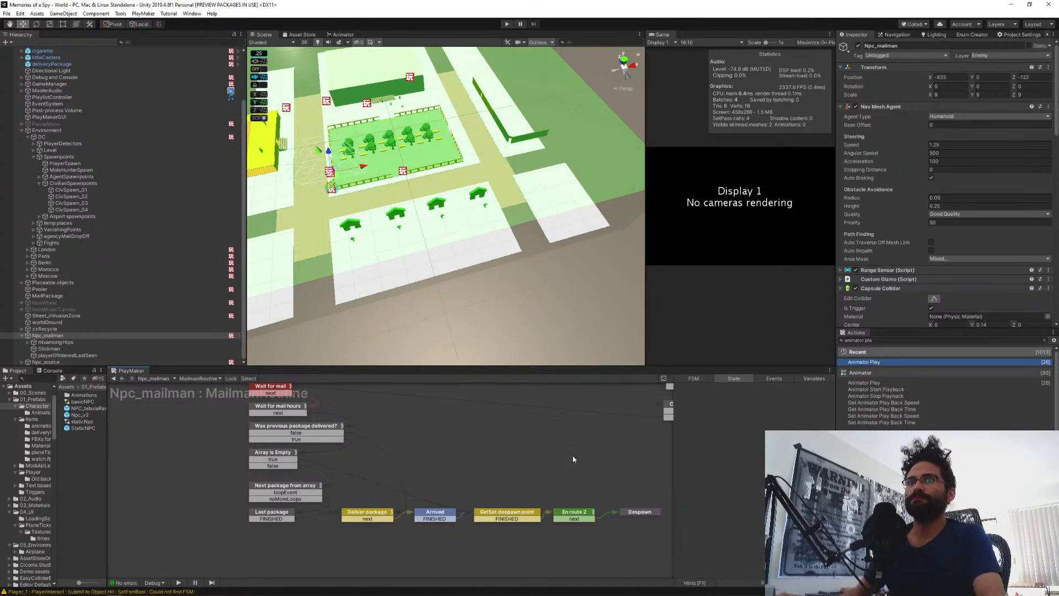
pyautogui.moveTo(522, 463); pyautogui.dragTo(360, 459, button='middle')
pyautogui.moveTo(502, 417); pyautogui.dragTo(334, 423, button='middle')
pyautogui.moveTo(292, 455); pyautogui.dragTo(520, 475, button='middle')
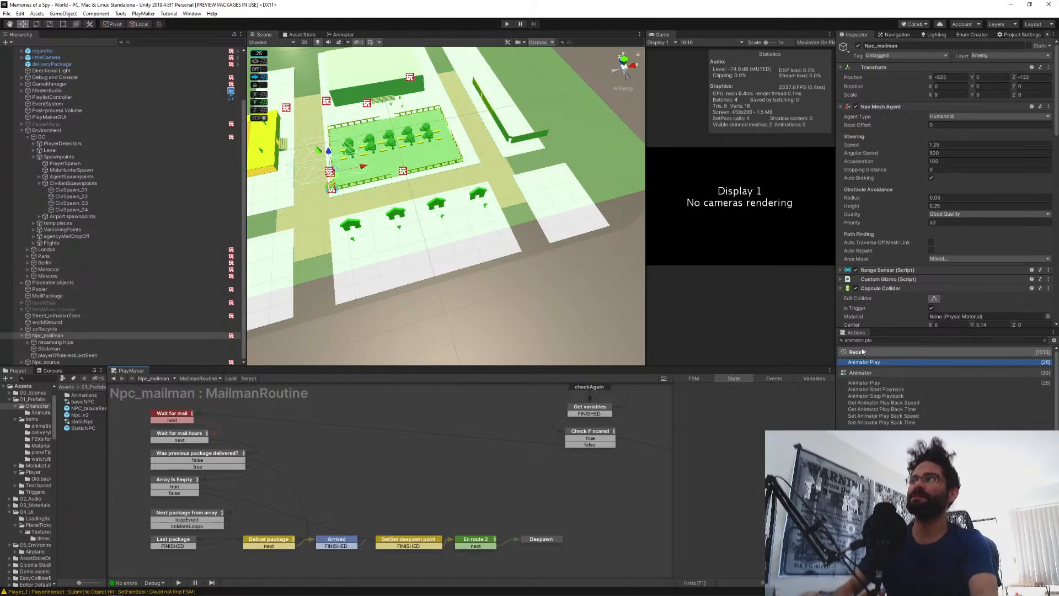
# Search the PlayMaker actions for "screen pic".
pyautogui.click(887, 339)
pyautogui.write('scre')
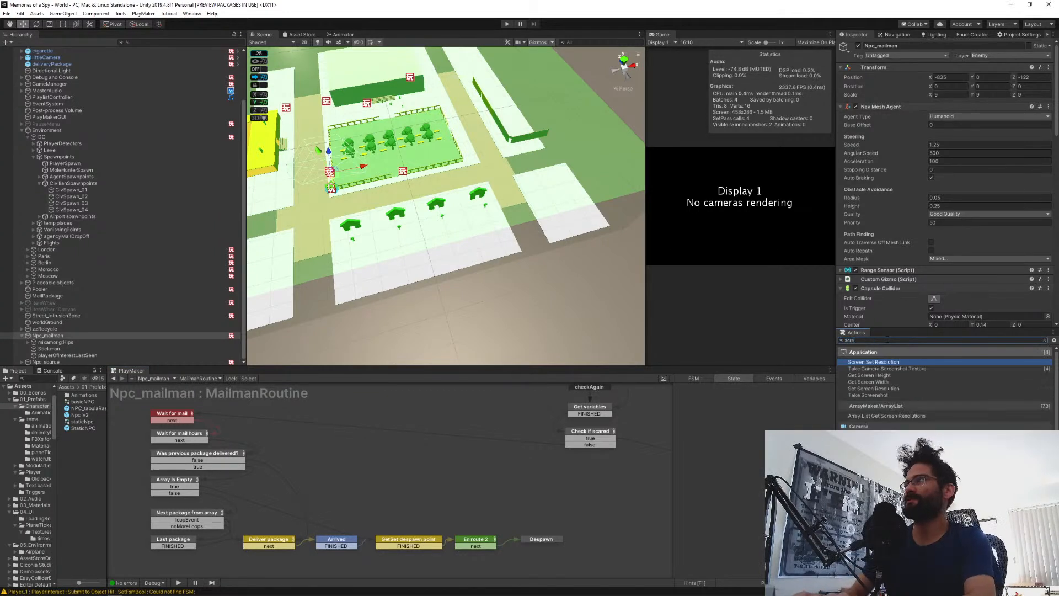
pyautogui.press('BackSpace')
pyautogui.press('BackSpace')
pyautogui.press('BackSpace')
pyautogui.press('BackSpace')
pyautogui.press('BackSpace')
pyautogui.press('BackSpace')
pyautogui.press('BackSpace')
pyautogui.press('BackSpace')
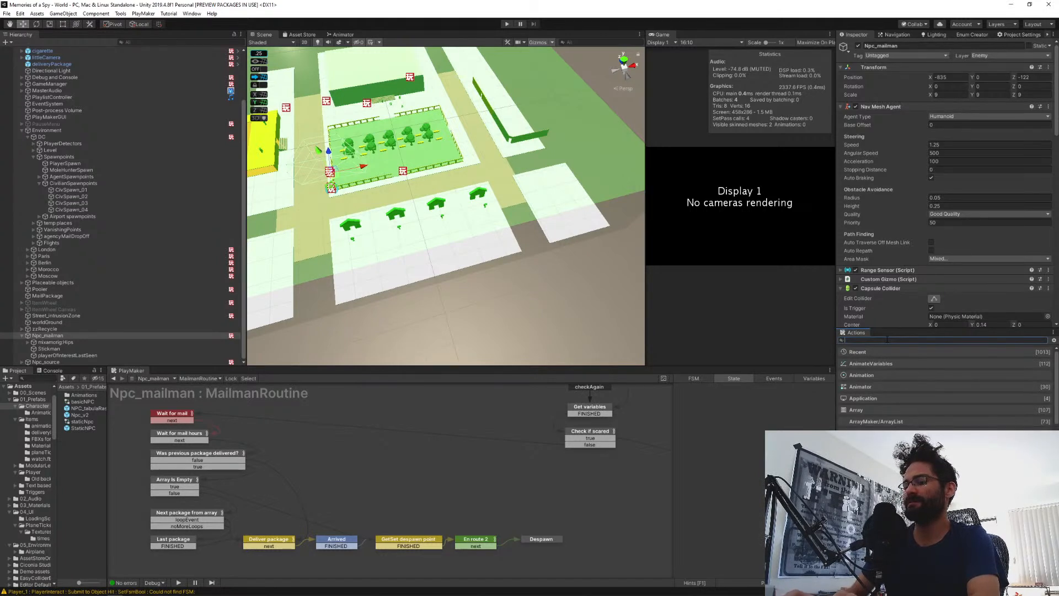
pyautogui.write('screen pic')
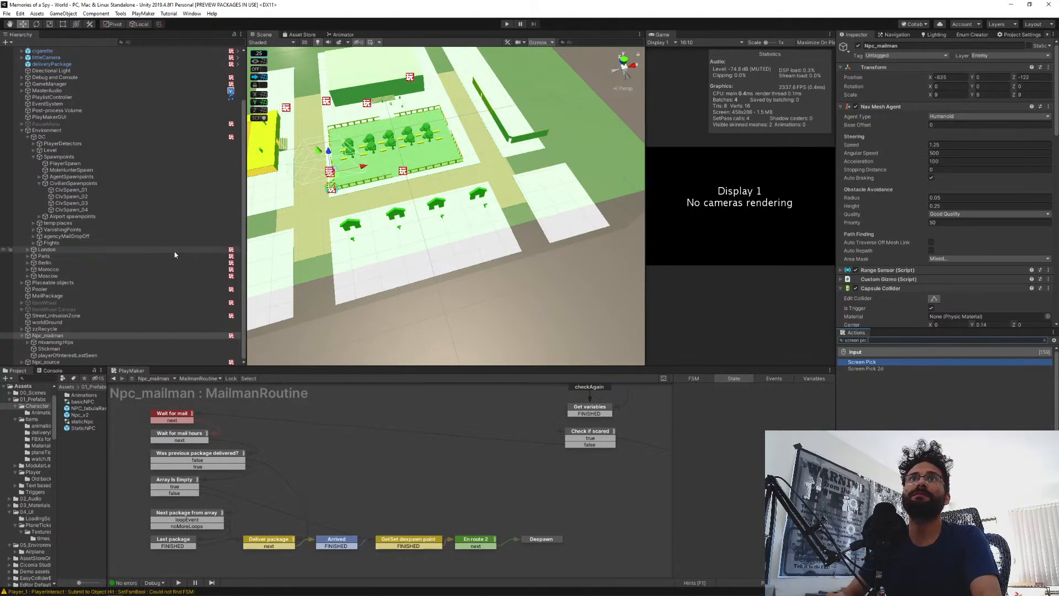
# Open the smallPistol prefab from the Items folder for editing and select State 2 in its root object's FSM.
pyautogui.scroll(3, 178, 254)
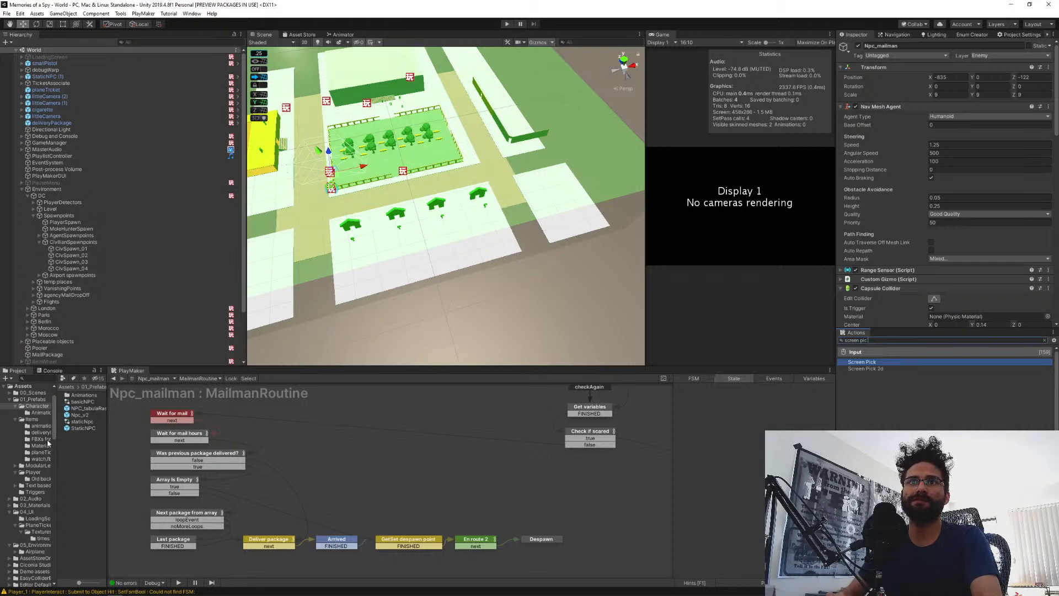
pyautogui.click(27, 473)
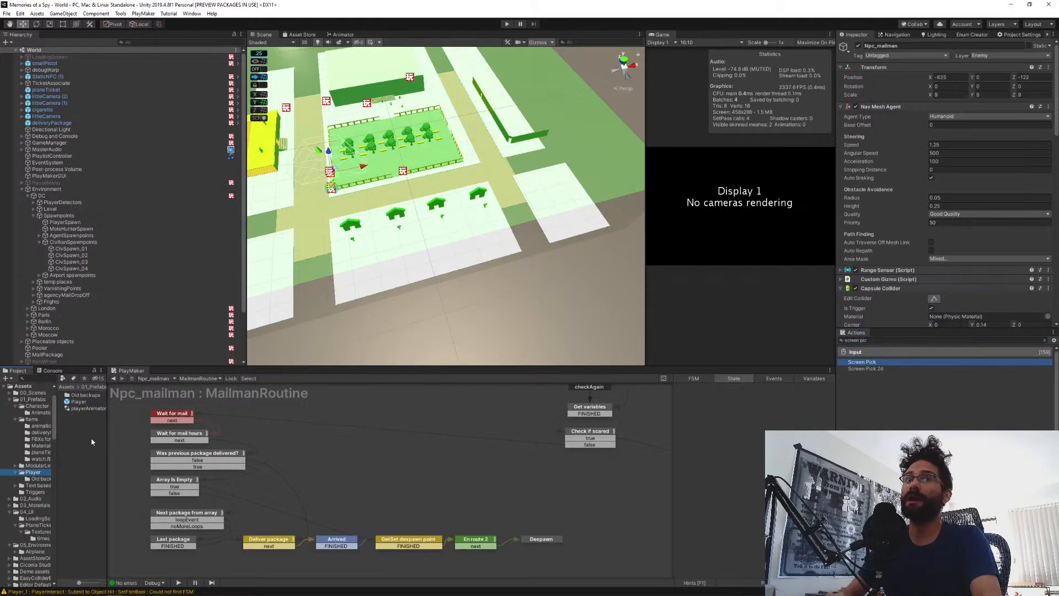
pyautogui.click(32, 420)
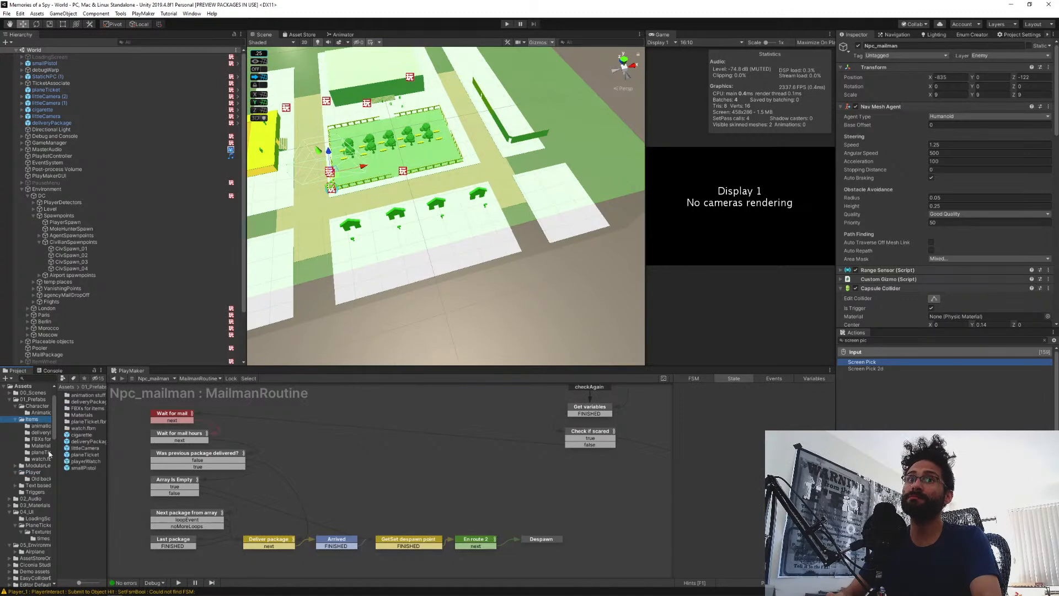
pyautogui.doubleClick(67, 468)
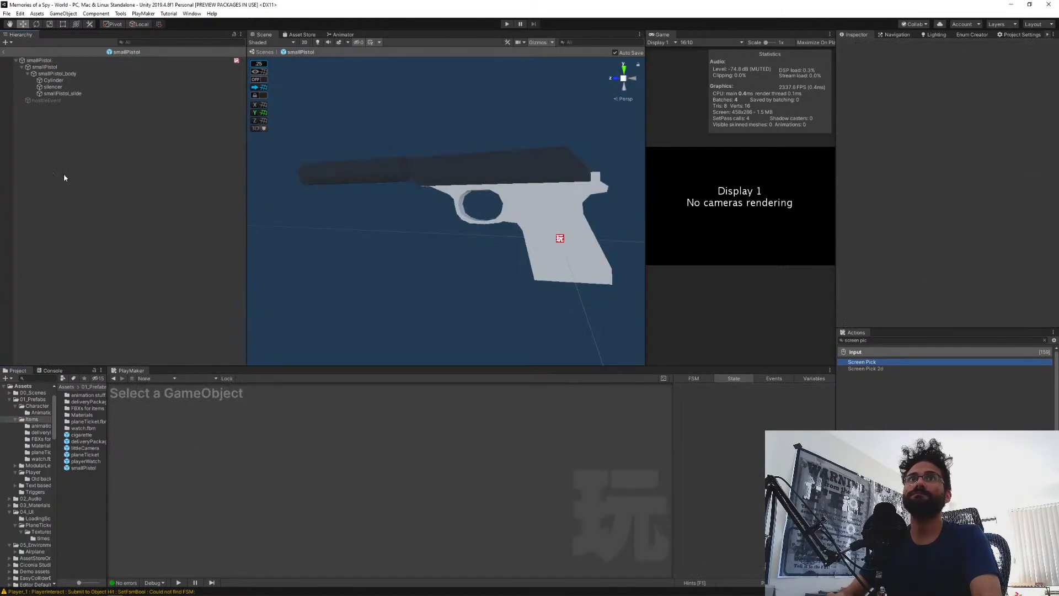
pyautogui.click(44, 60)
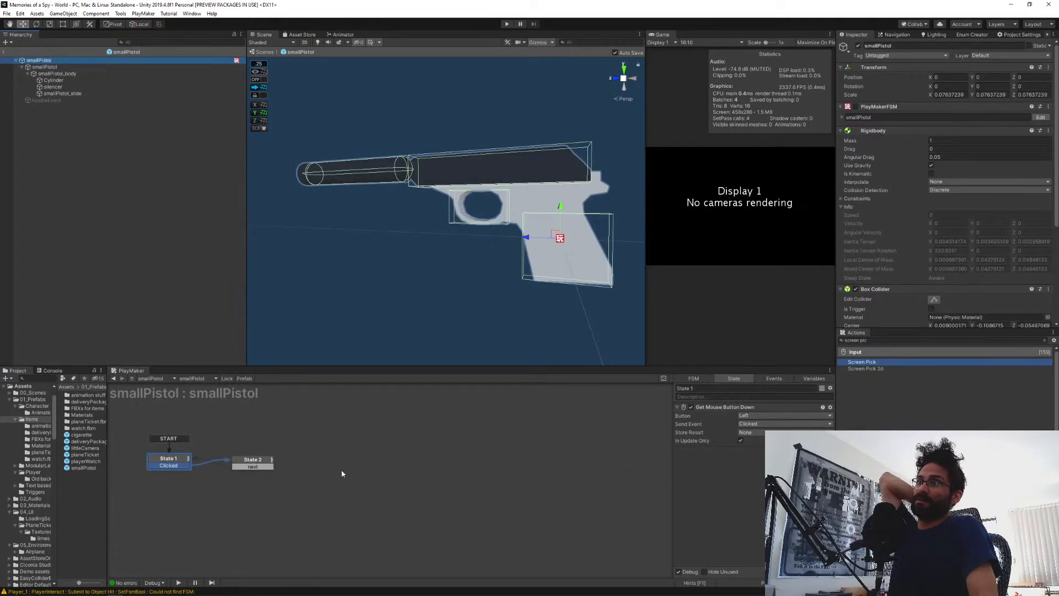
pyautogui.moveTo(342, 474); pyautogui.dragTo(504, 461, button='middle')
pyautogui.click(414, 448)
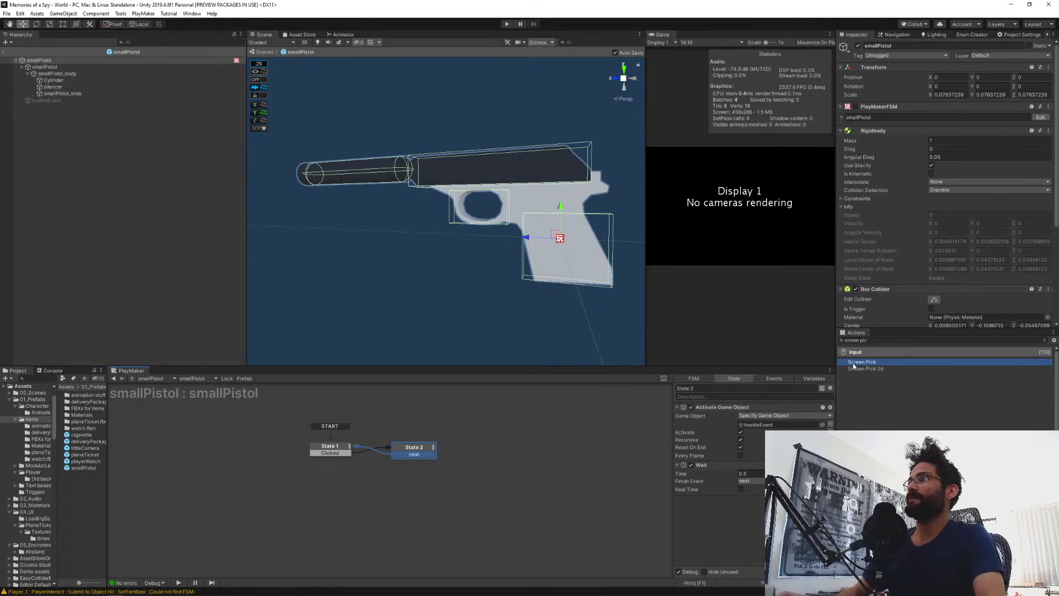
# Try a Screen Pick action in State 2 of the smallPistol FSM, placed above Activate Game Object.
pyautogui.moveTo(852, 362); pyautogui.dragTo(704, 417)
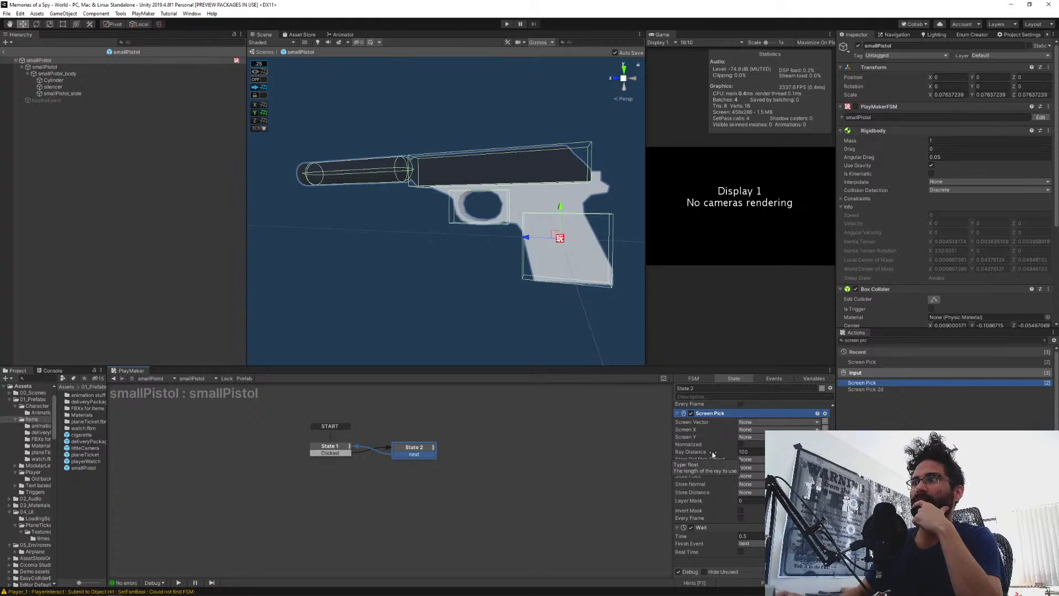
pyautogui.scroll(3, 712, 441)
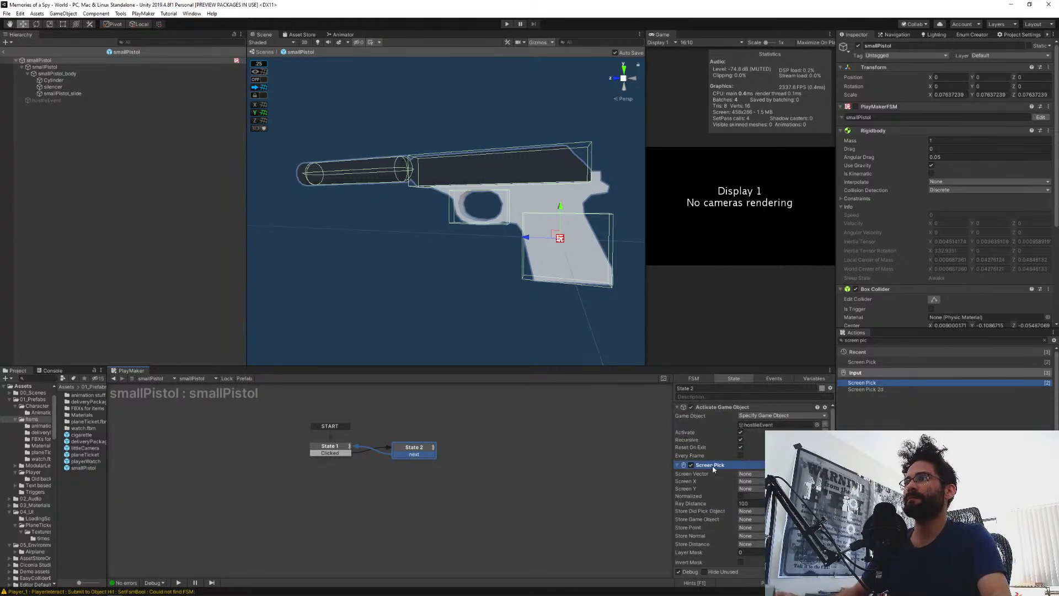
pyautogui.hotkey('ctrl', 'Up')
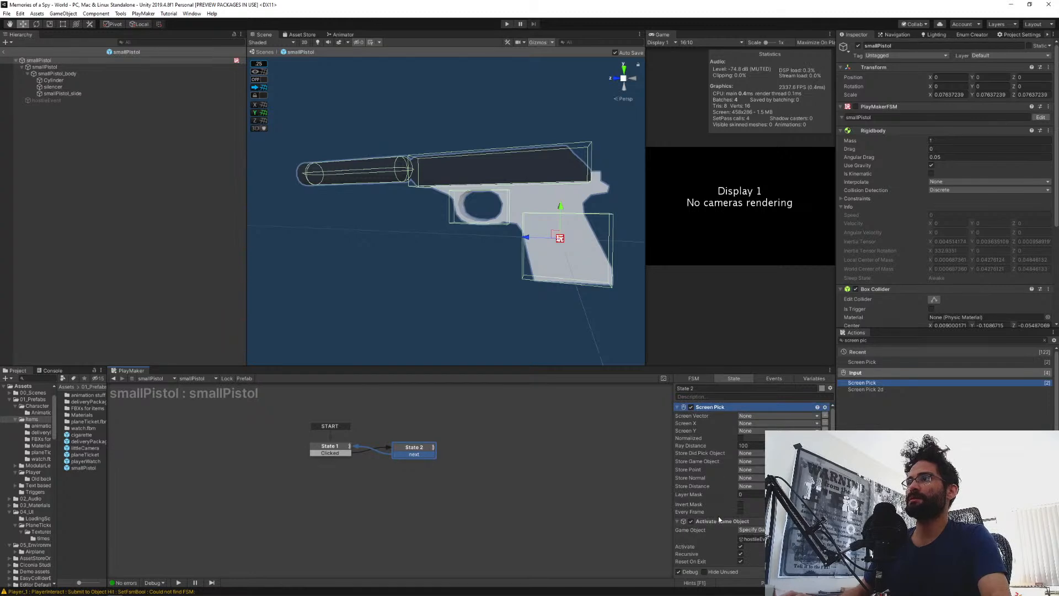
# Remove the Wait action from State 2 and replace its next transition with a FINISHED transition leading to State 1.
pyautogui.scroll(-2, 719, 519)
pyautogui.click(710, 531)
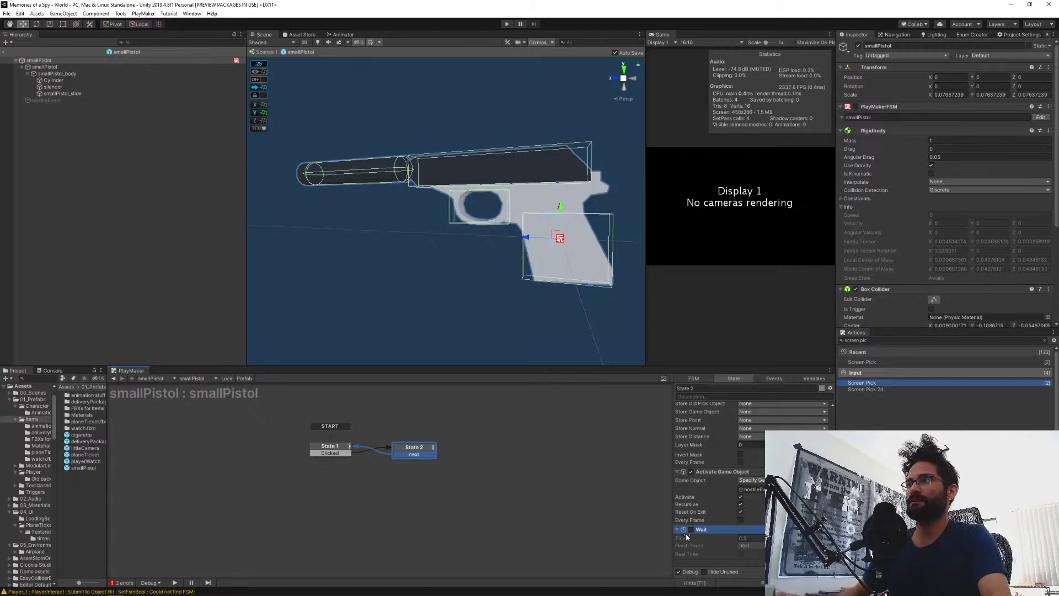
pyautogui.rightClick(412, 456)
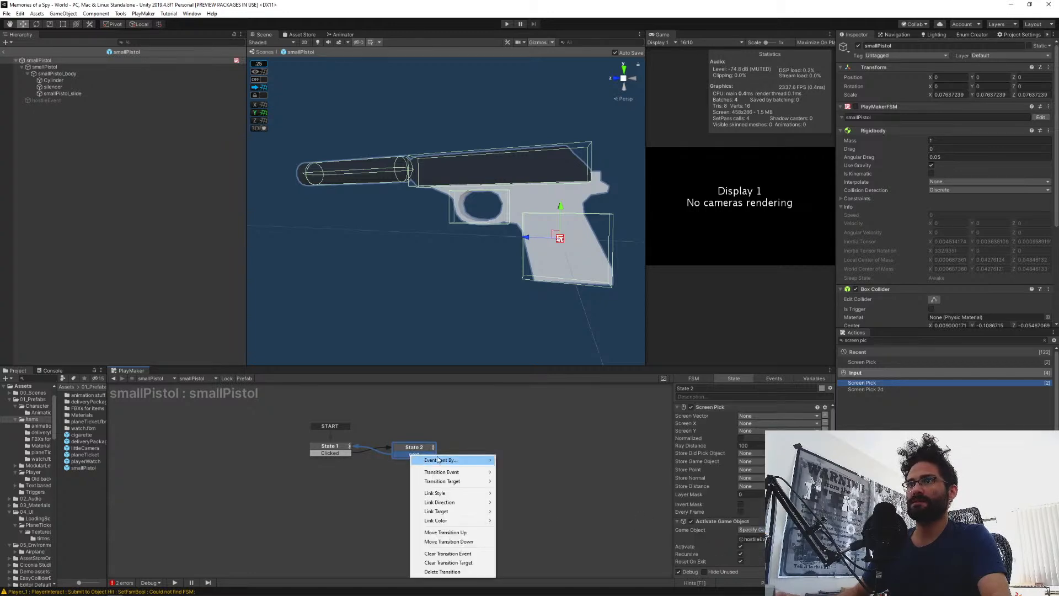
pyautogui.click(466, 568)
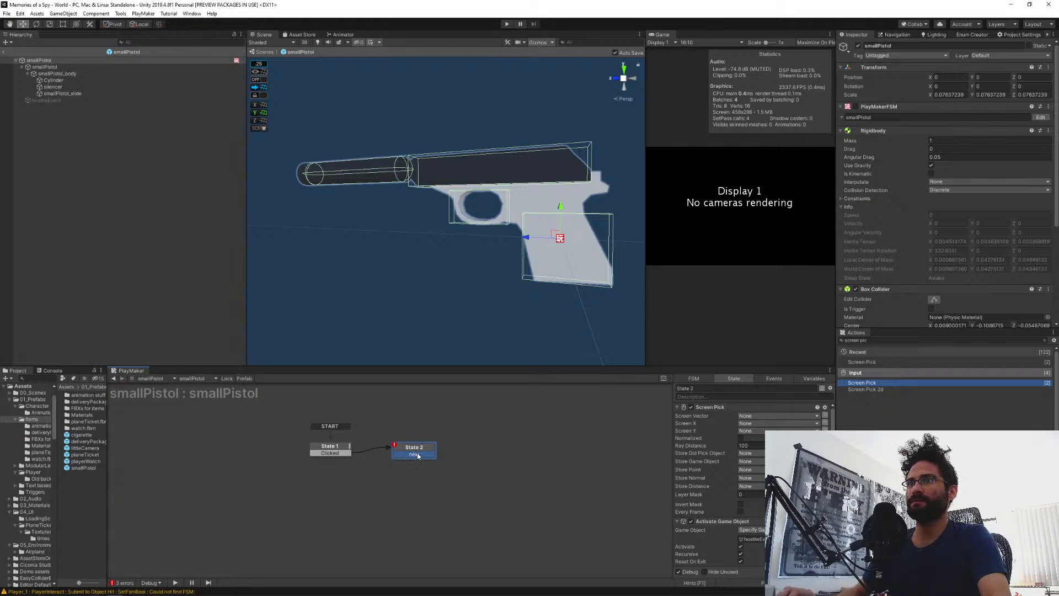
pyautogui.rightClick(415, 457)
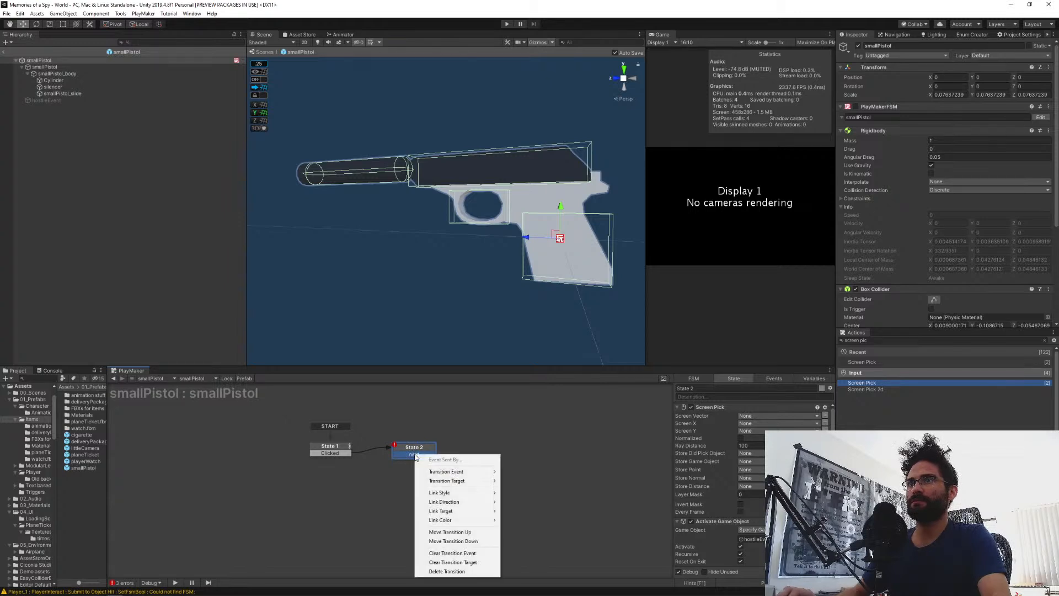
pyautogui.click(452, 572)
pyautogui.keyDown('ctrl'); pyautogui.click(410, 449); pyautogui.keyUp('ctrl')
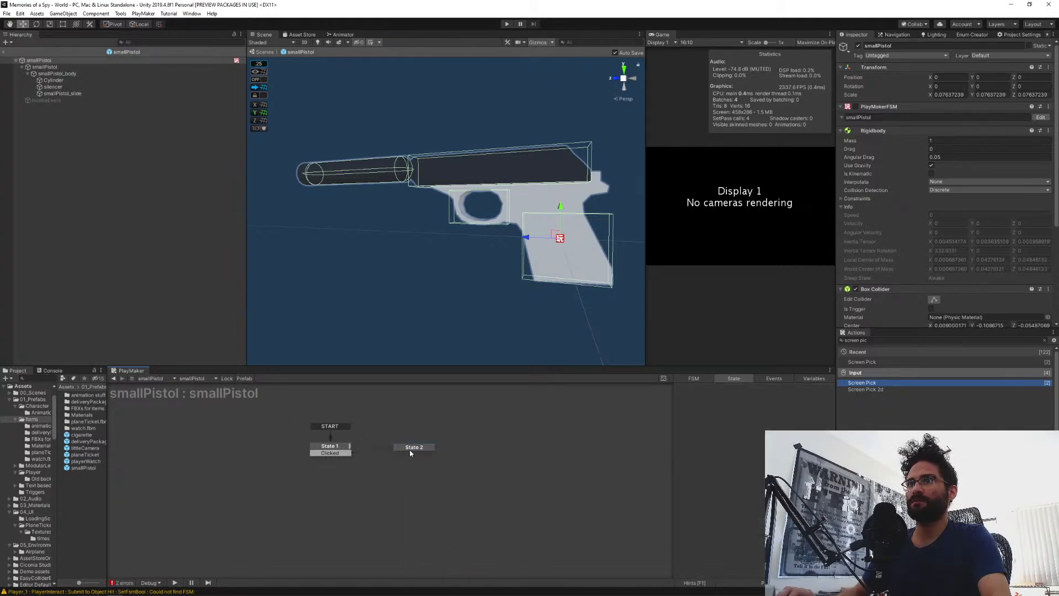
pyautogui.click(412, 455)
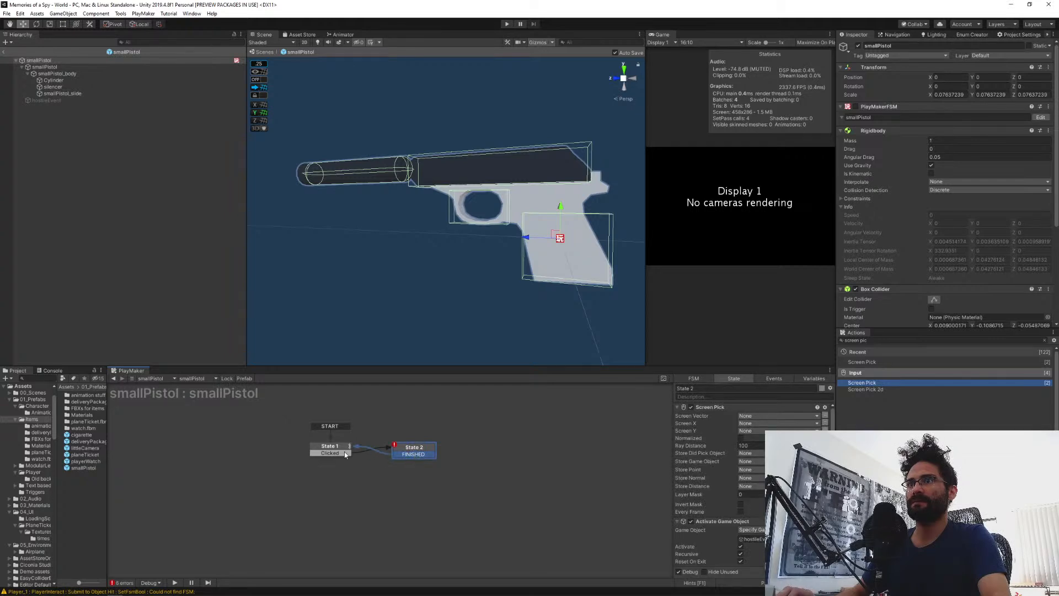
pyautogui.click(418, 450)
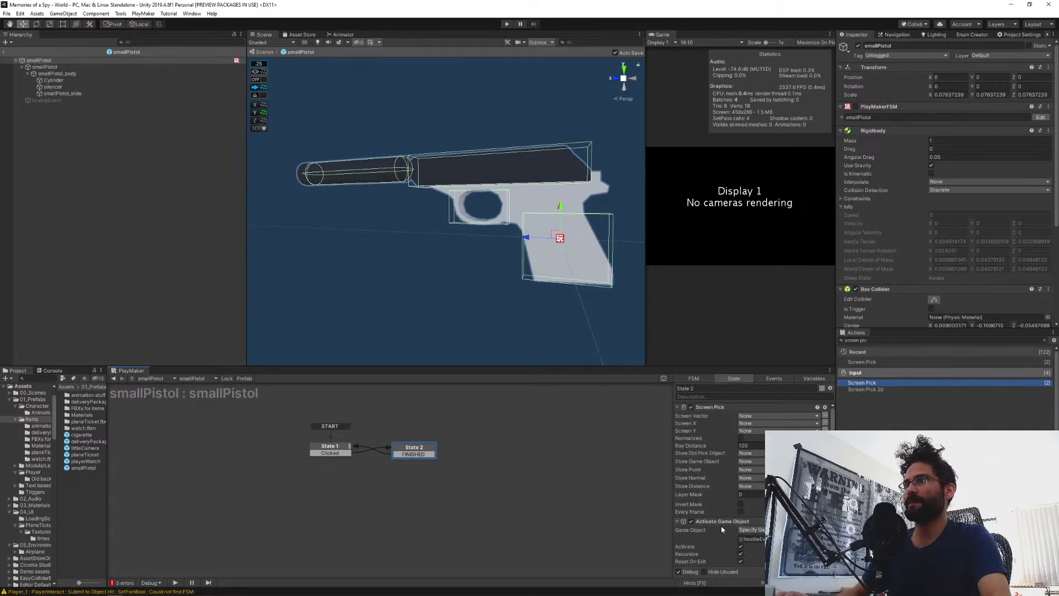
# Delete the Screen Pick action from State 2.
pyautogui.scroll(-2, 720, 524)
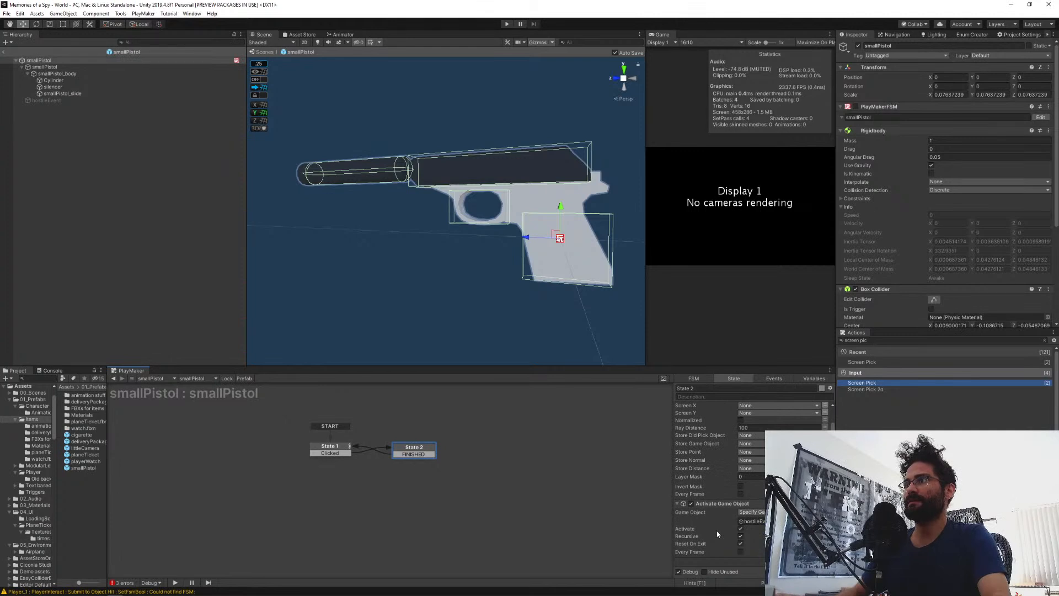
pyautogui.scroll(2, 718, 533)
pyautogui.click(707, 408)
pyautogui.press('Delete')
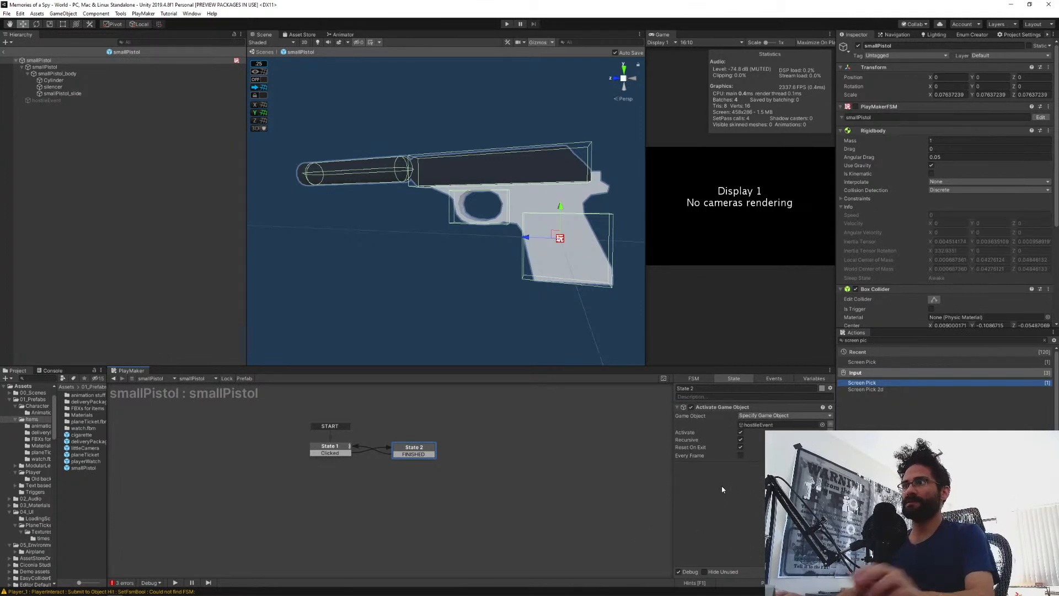
# Leave the smallPistol prefab, return to the World scene and start the game in play mode.
pyautogui.click(4, 53)
pyautogui.moveTo(417, 255); pyautogui.dragTo(394, 212, button='right')
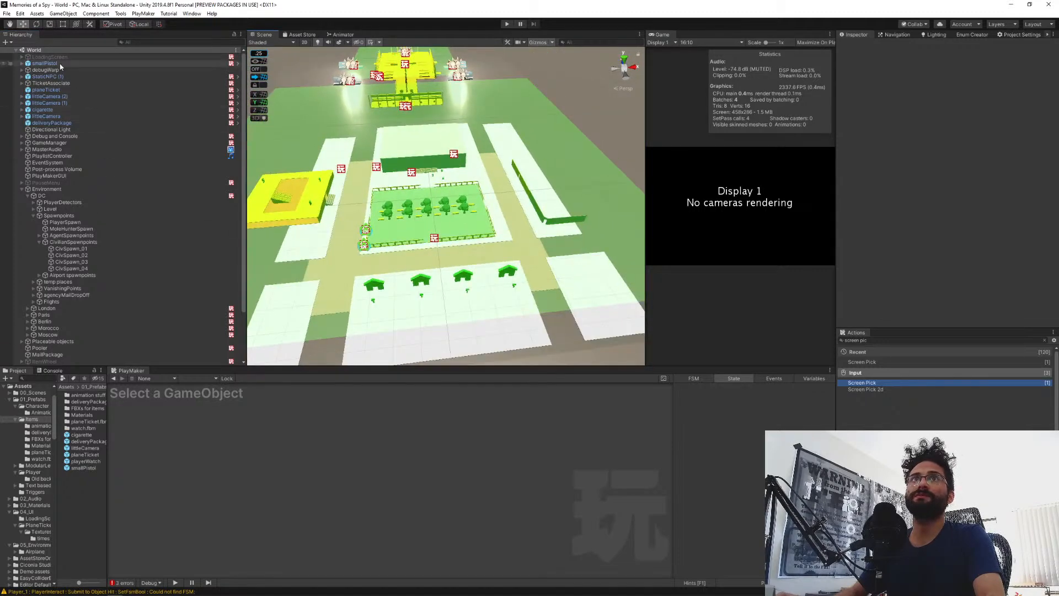
pyautogui.click(47, 355)
pyautogui.click(403, 246)
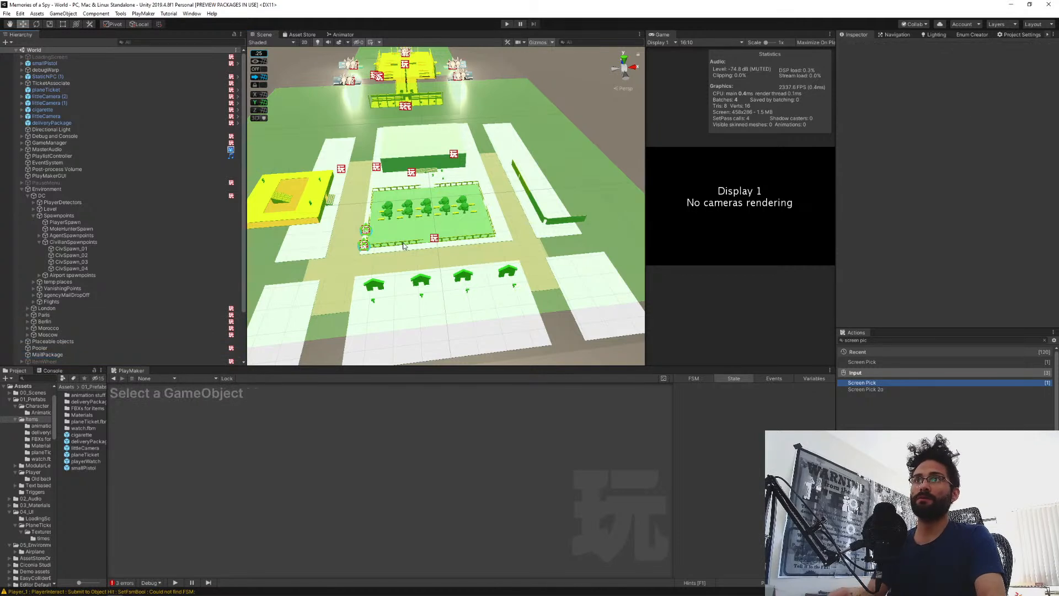
pyautogui.click(506, 25)
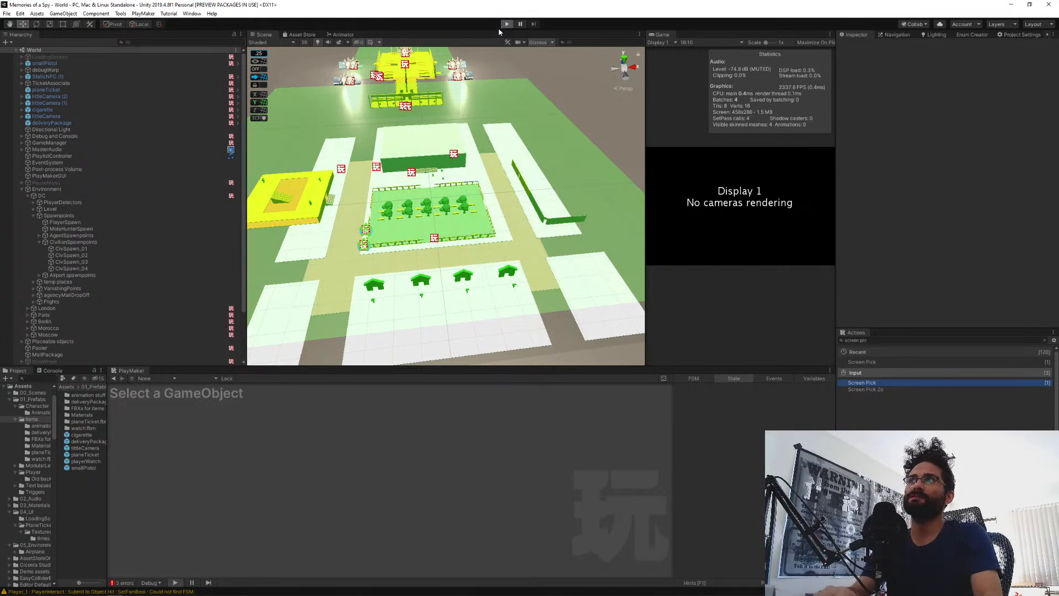
# Widen the Game view and set the in-game time to 12 through the debug console.
pyautogui.moveTo(646, 205); pyautogui.dragTo(451, 194)
pyautogui.click(654, 207)
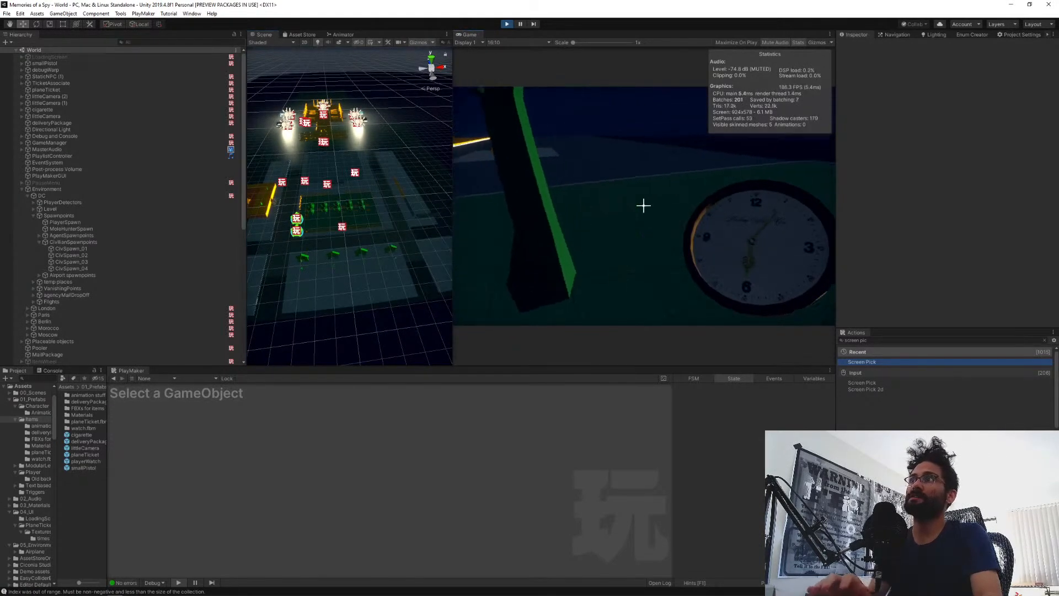
pyautogui.press('`')
pyautogui.write('settime 12')
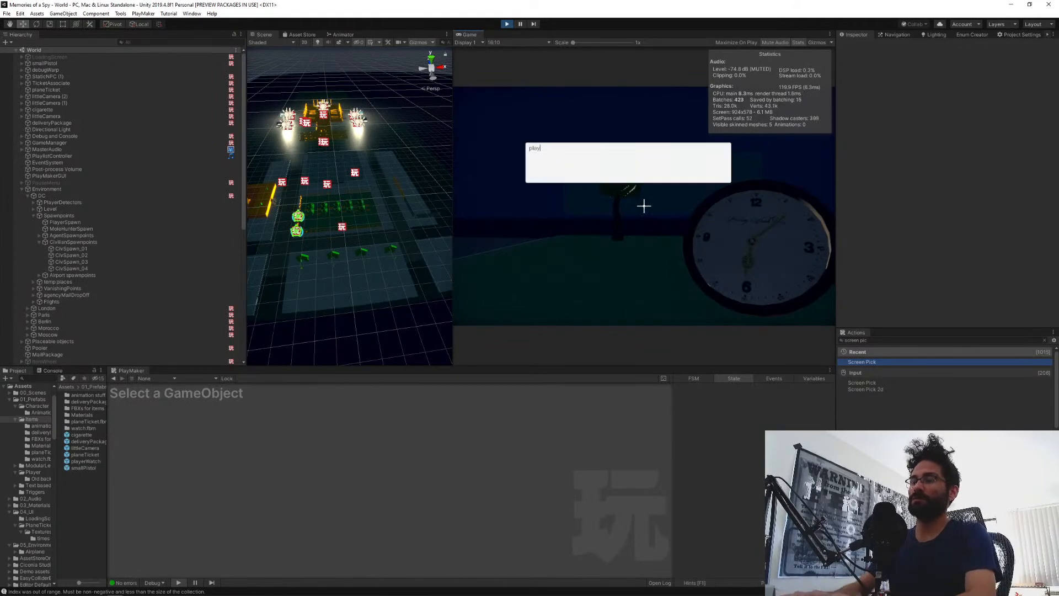
pyautogui.press('Return')
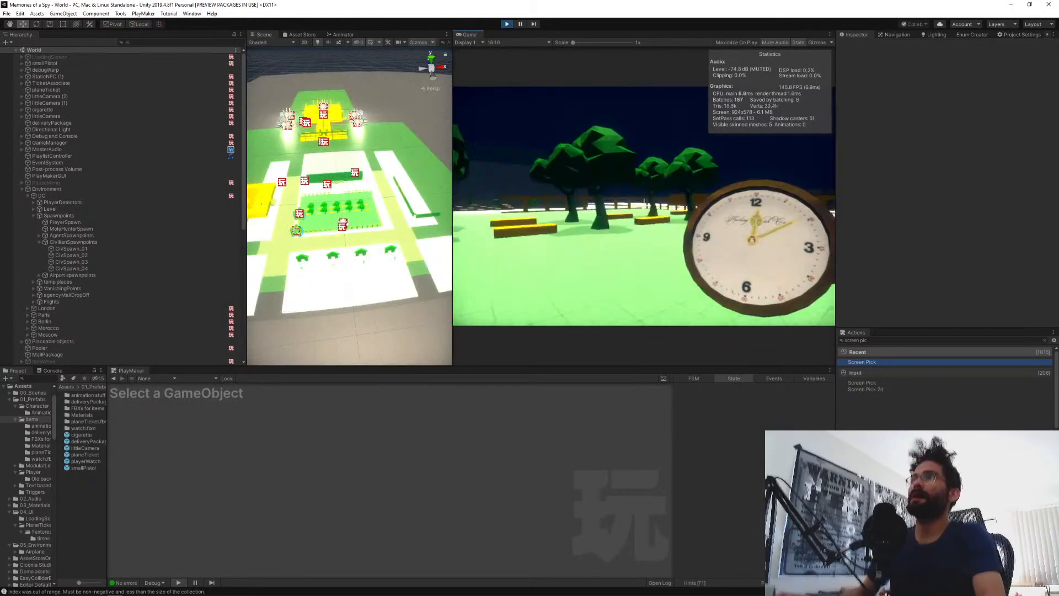
# Walk through the park past the mailman NPC and pick up the pistol from the ground.
pyautogui.press('w')
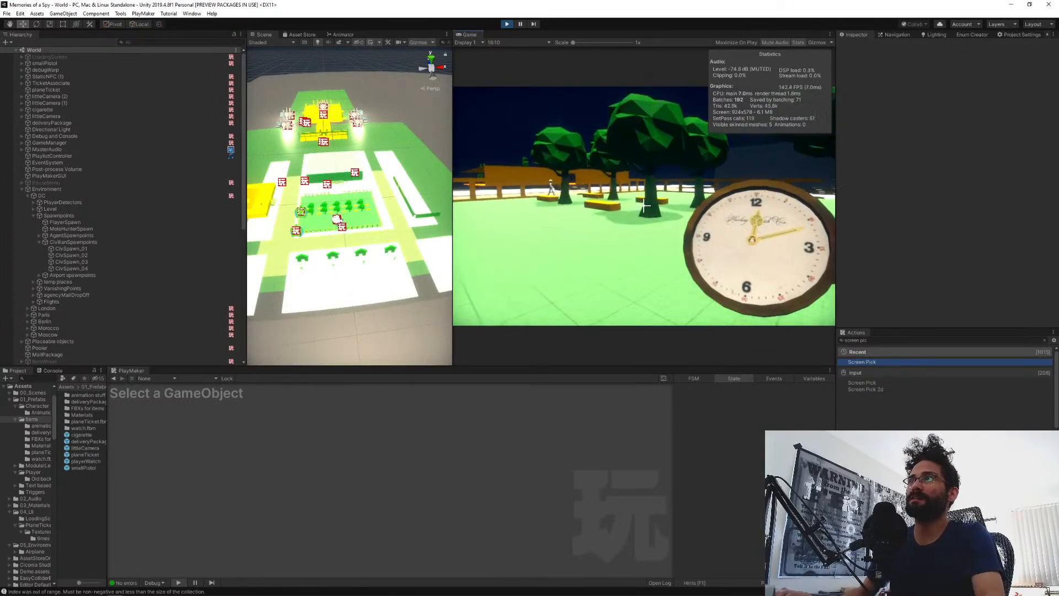
pyautogui.press('w')
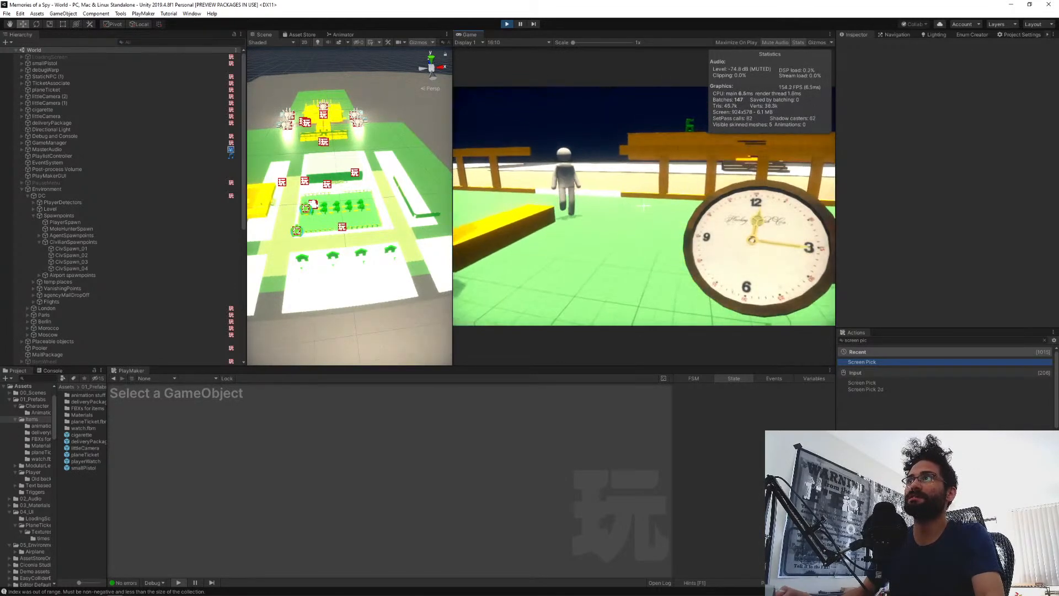
pyautogui.press('w')
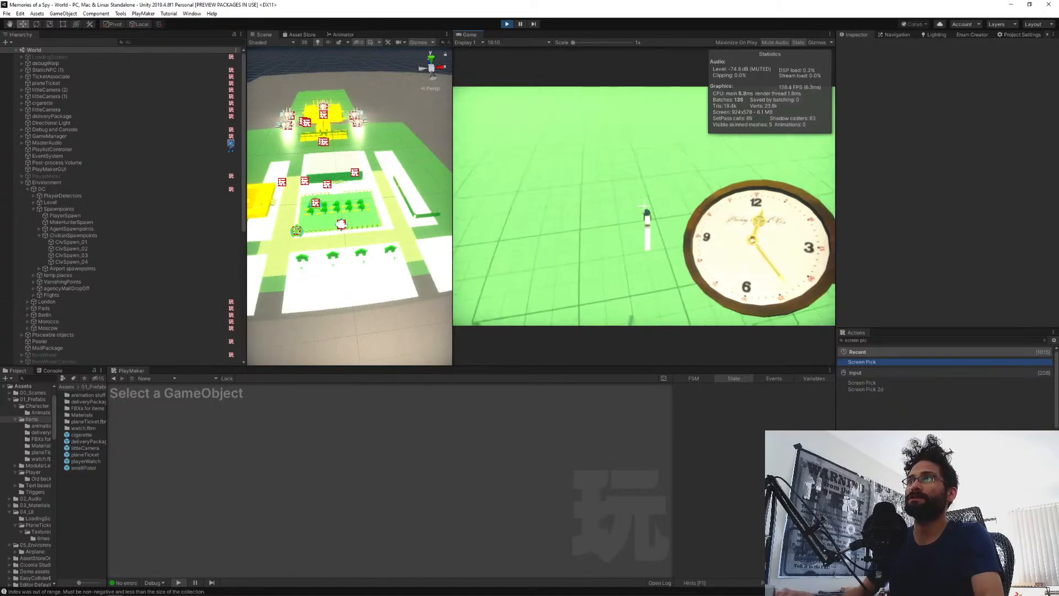
pyautogui.press('w')
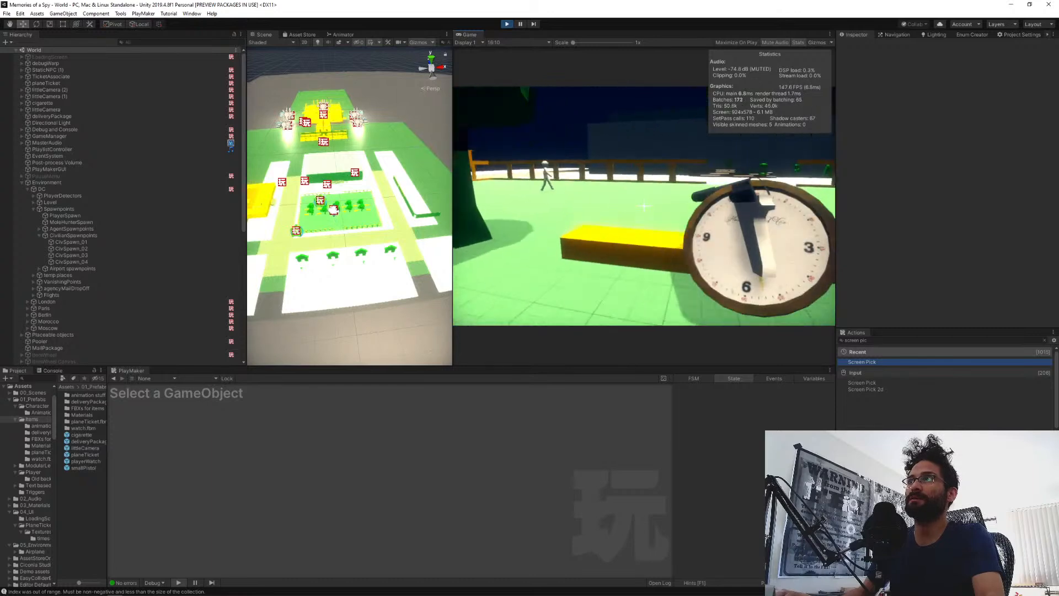
# Follow the mailman NPC with the pistol equipped to test its reaction, and stop play mode.
pyautogui.press('w')
pyautogui.press('w')
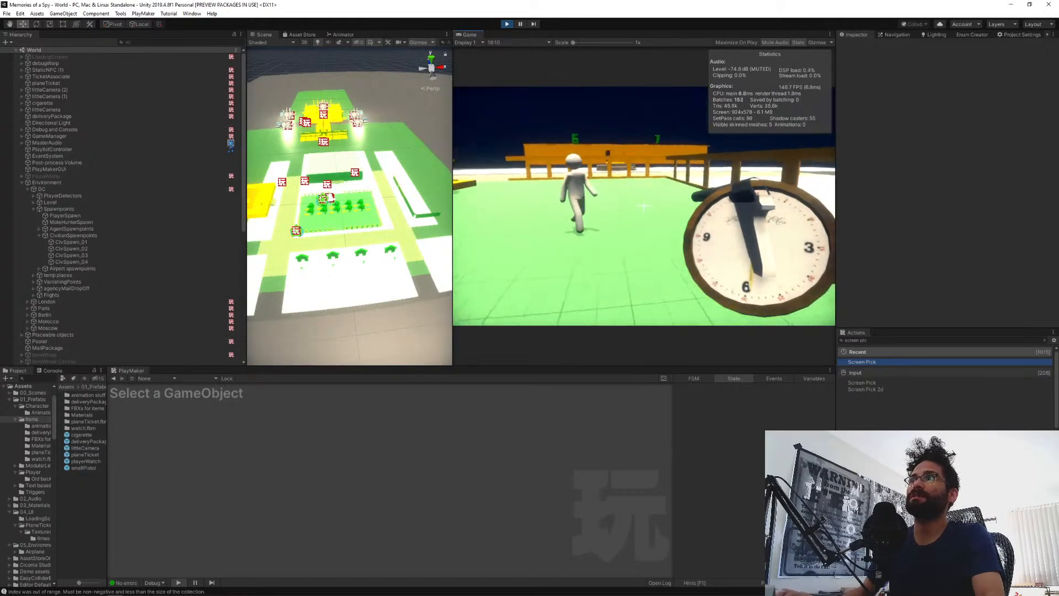
pyautogui.press('w')
pyautogui.press('d')
pyautogui.press('d')
pyautogui.press('s')
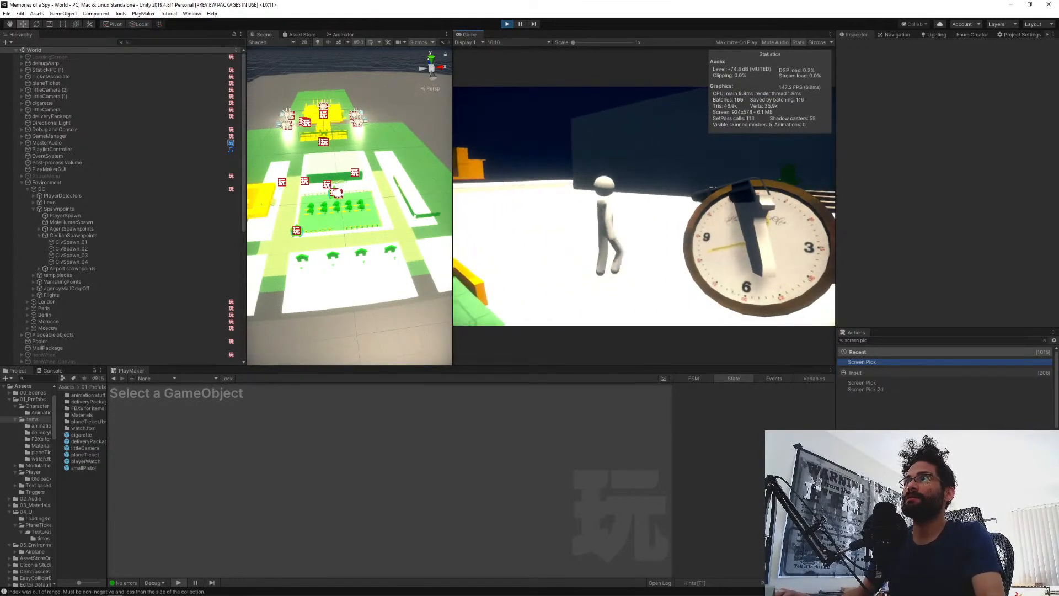
pyautogui.press('Escape')
pyautogui.click(507, 26)
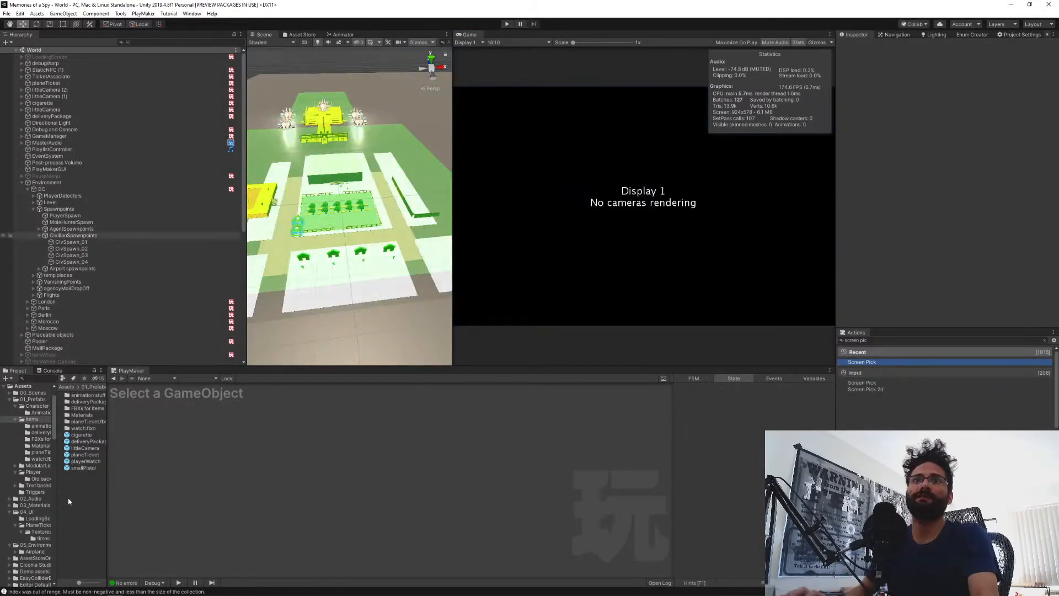
# Open the smallPistol prefab, inspect State 2 of its FSM, and add a new FSM to the hostileEvent child object.
pyautogui.doubleClick(83, 467)
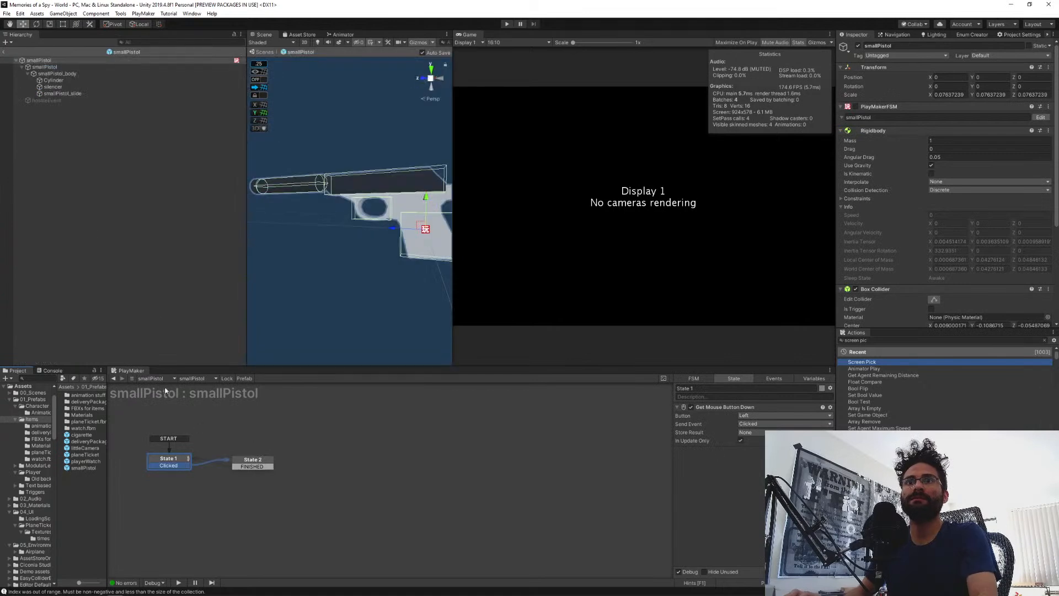
pyautogui.moveTo(258, 421); pyautogui.dragTo(385, 402, button='middle')
pyautogui.click(395, 456)
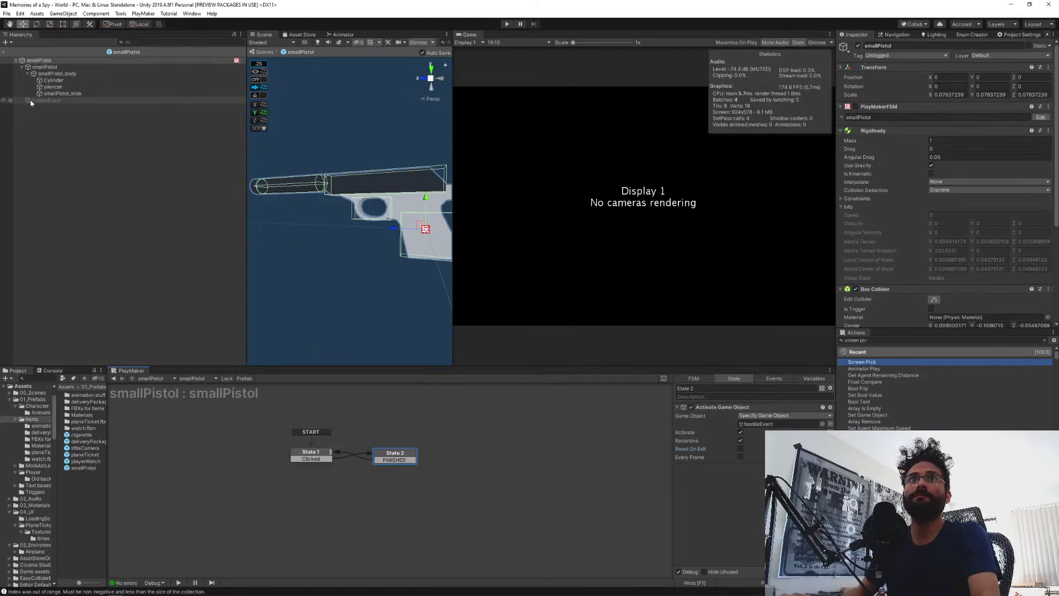
pyautogui.click(47, 100)
pyautogui.rightClick(278, 458)
pyautogui.click(301, 465)
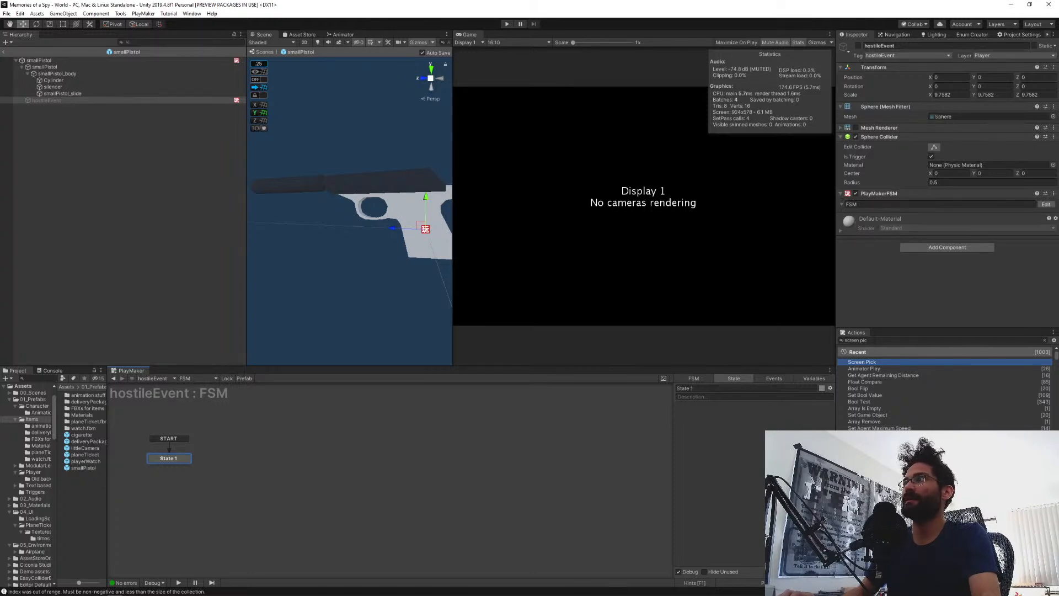
# Add a Wait action to State 1 of the hostileEvent FSM with time 0.5 and next as its finish event.
pyautogui.click(873, 340)
pyautogui.write('wait')
pyautogui.press('Return')
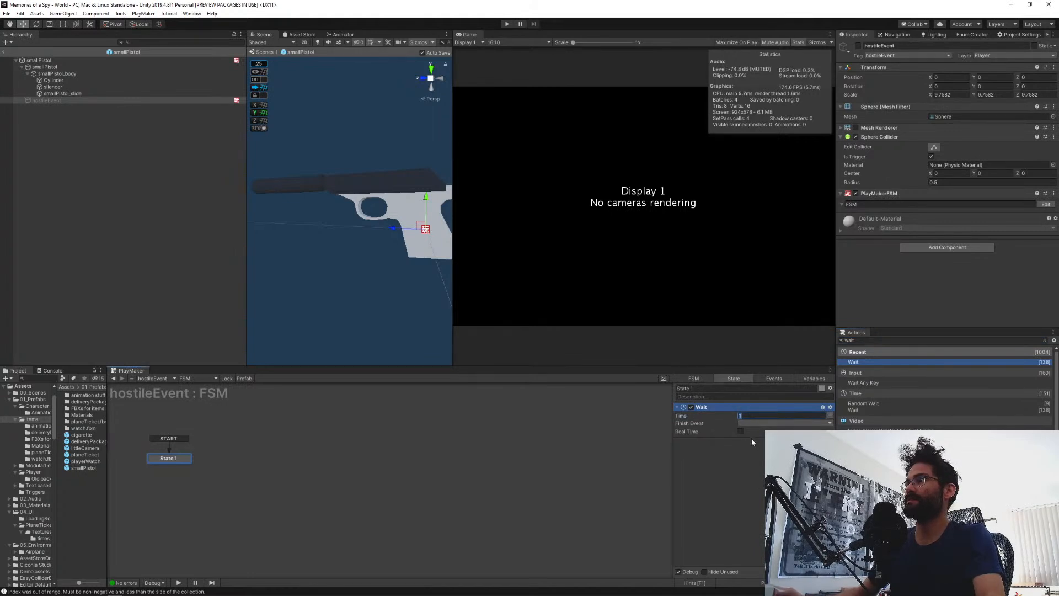
pyautogui.write('0.5')
pyautogui.click(717, 469)
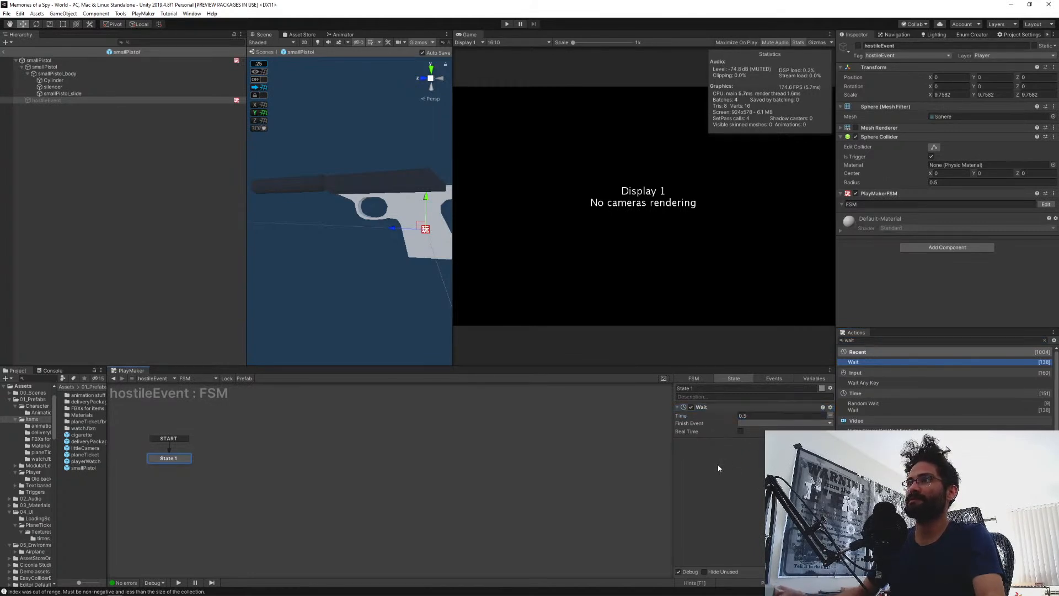
pyautogui.click(743, 423)
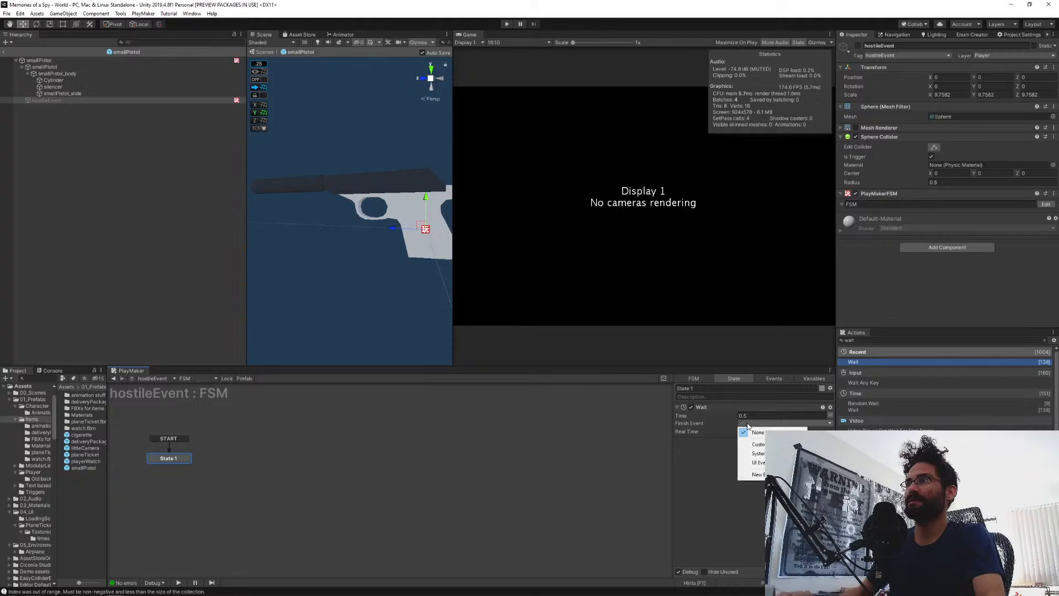
pyautogui.moveTo(758, 444)
pyautogui.scroll(-5, 828, 513)
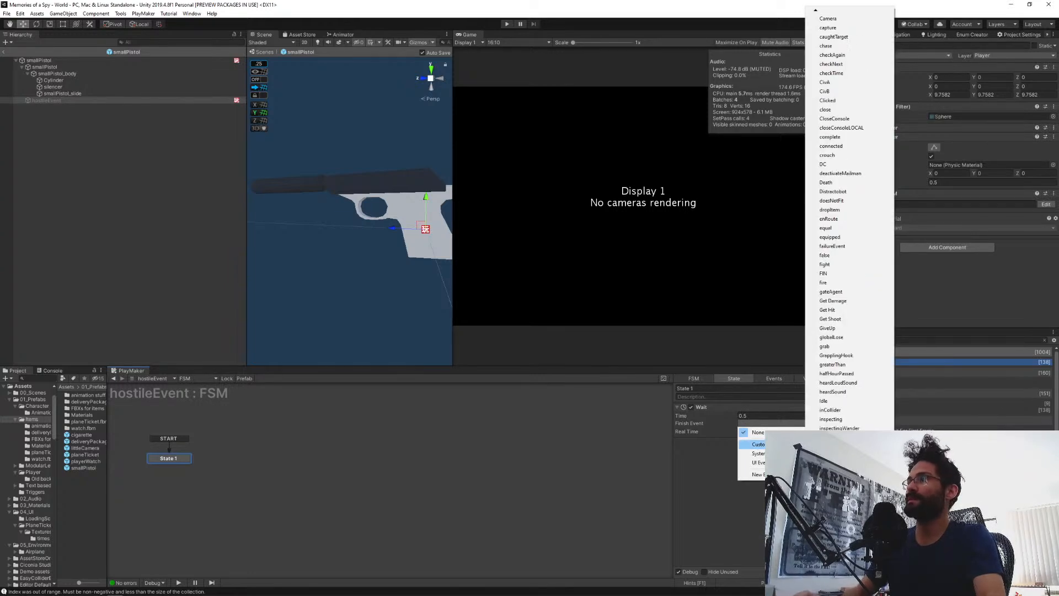
pyautogui.click(827, 513)
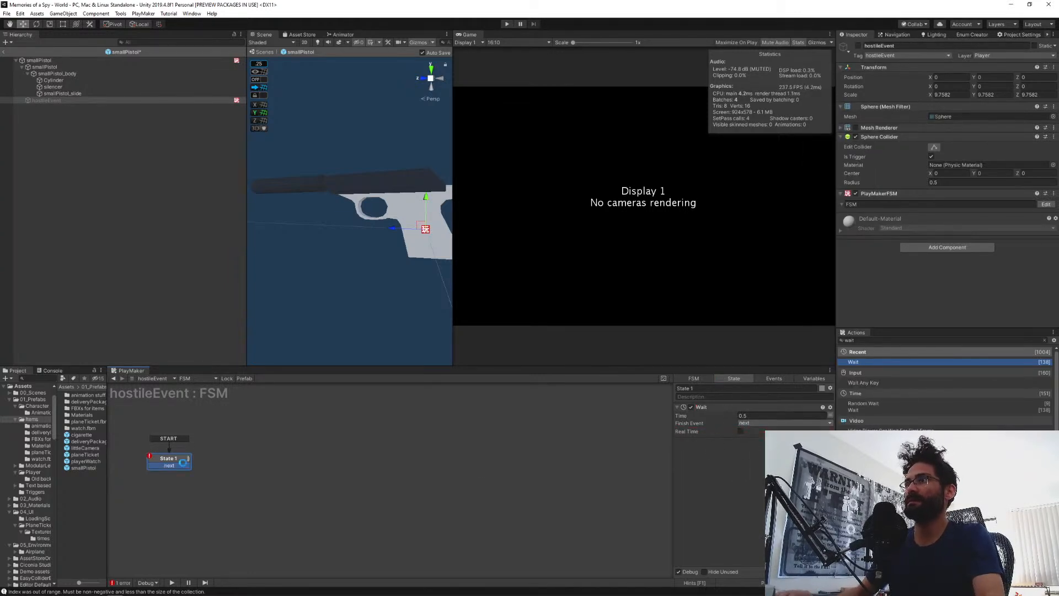
# Create State 2 from the next transition and give it a Deactivate Self action.
pyautogui.moveTo(221, 462); pyautogui.dragTo(243, 460)
pyautogui.click(897, 339)
pyautogui.write('activ')
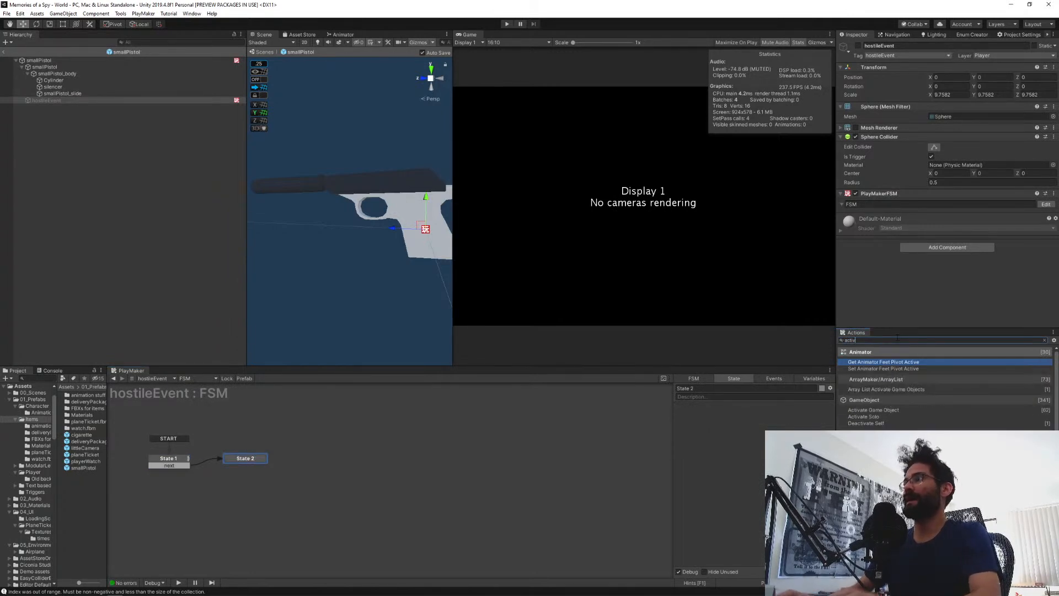
pyautogui.press('Down')
pyautogui.press('Down')
pyautogui.press('Down')
pyautogui.press('Down')
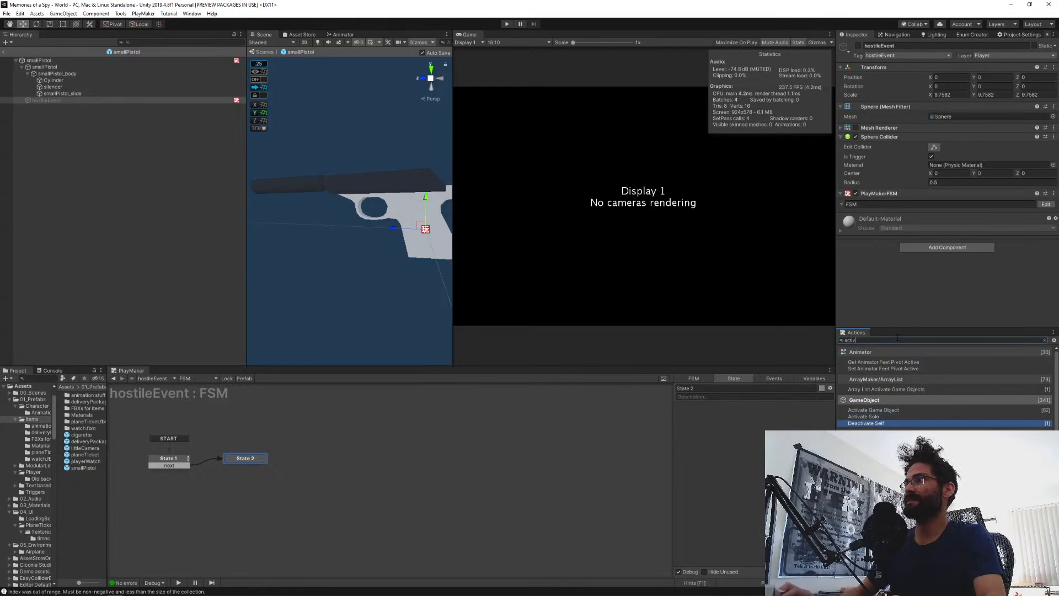
pyautogui.press('Return')
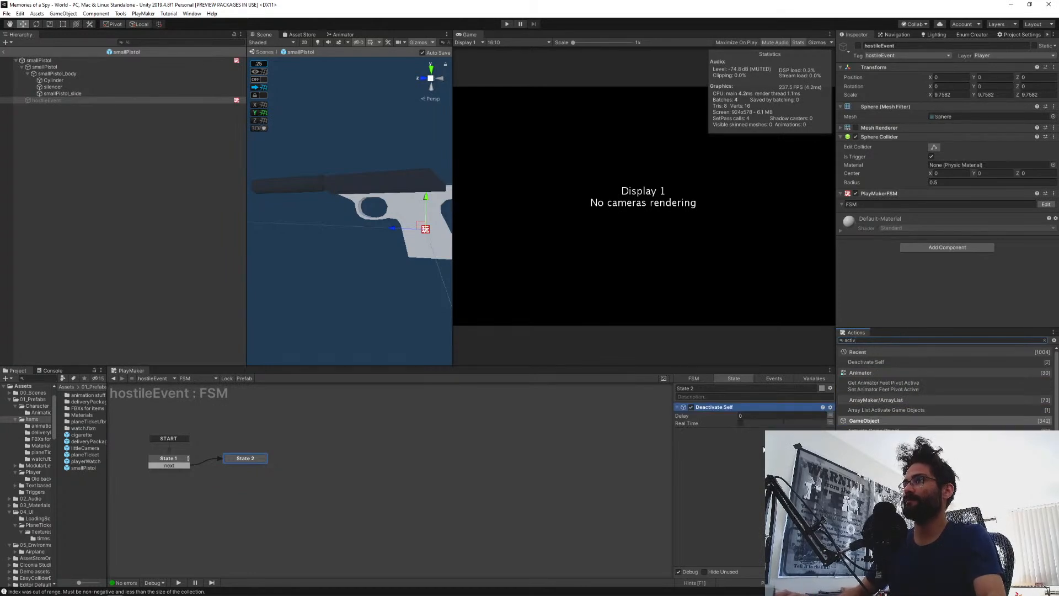
# Make State 2 the start state of the hostileEvent object's FSM and delete State 1.
pyautogui.click(246, 462)
pyautogui.moveTo(308, 506); pyautogui.dragTo(199, 438)
pyautogui.rightClick(239, 459)
pyautogui.click(270, 485)
pyautogui.click(175, 459)
pyautogui.press('Delete')
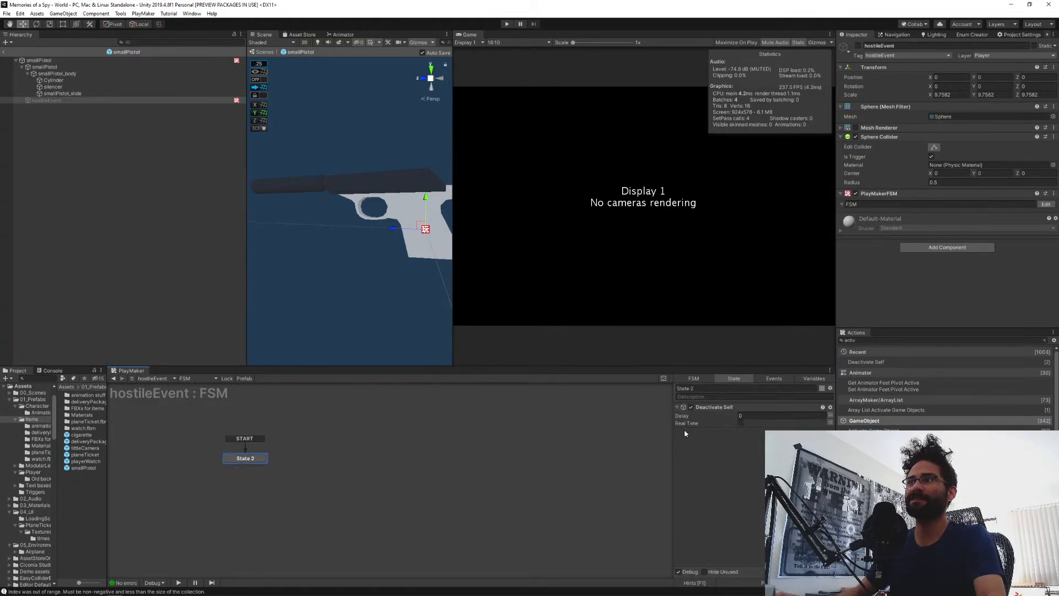
# Set the Deactivate Self delay to 0.5 with Real Time enabled, and rename the FSM to hostileEvent.
pyautogui.click(745, 415)
pyautogui.write('0.5')
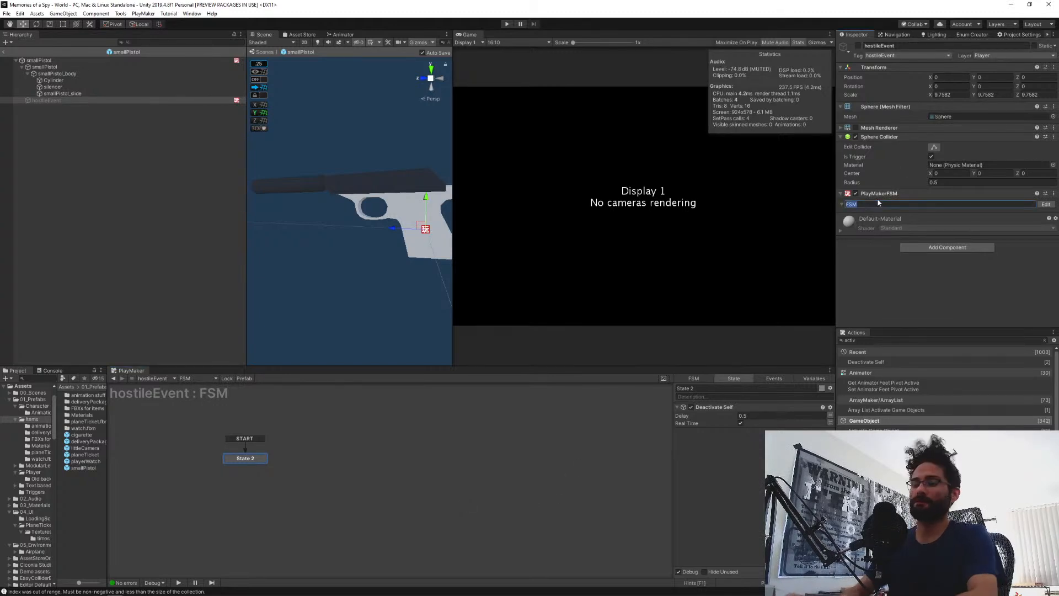
pyautogui.write('hostileEvent')
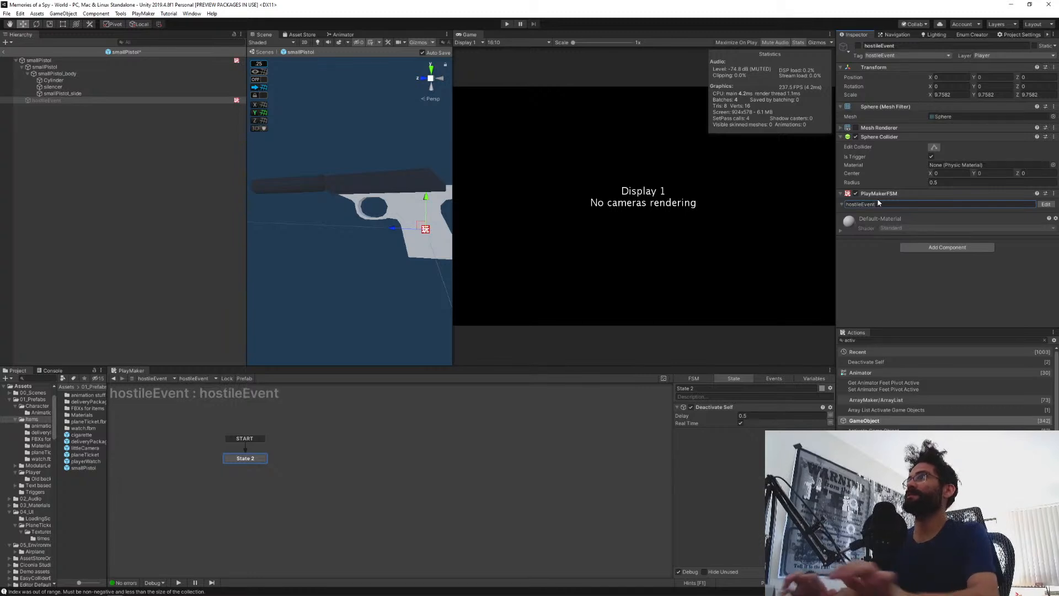
# Add a Screen Pick action to State 2 of the smallPistol FSM, placed above Activate Game Object.
pyautogui.click(44, 61)
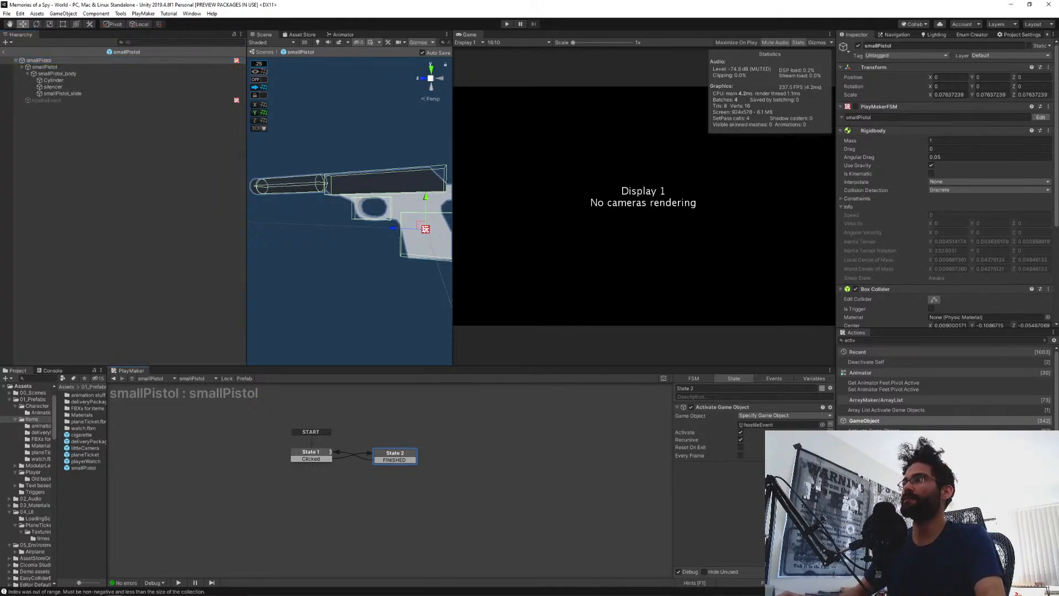
pyautogui.doubleClick(877, 342)
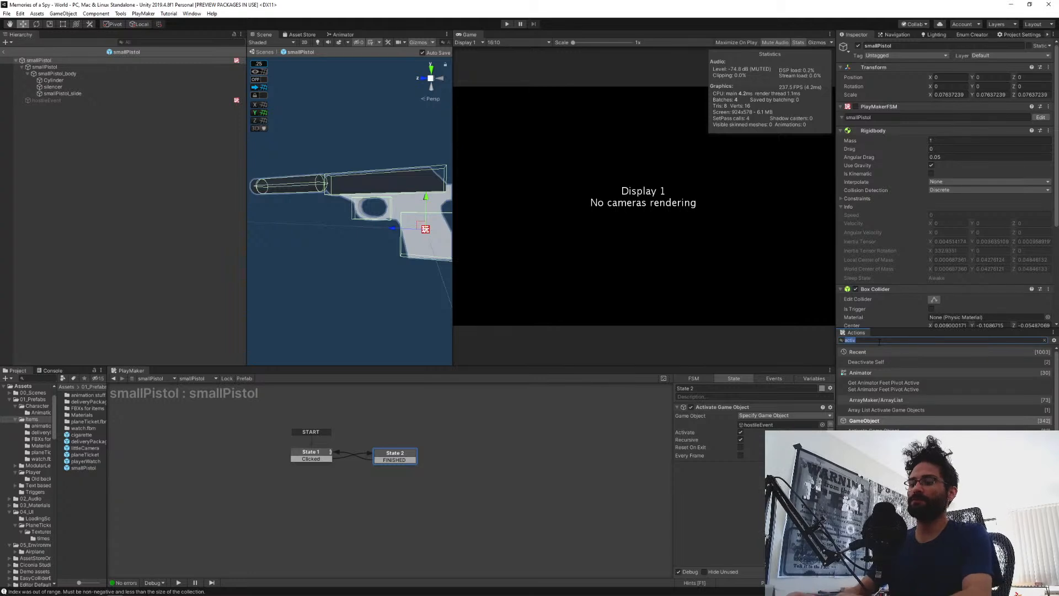
pyautogui.write('screen')
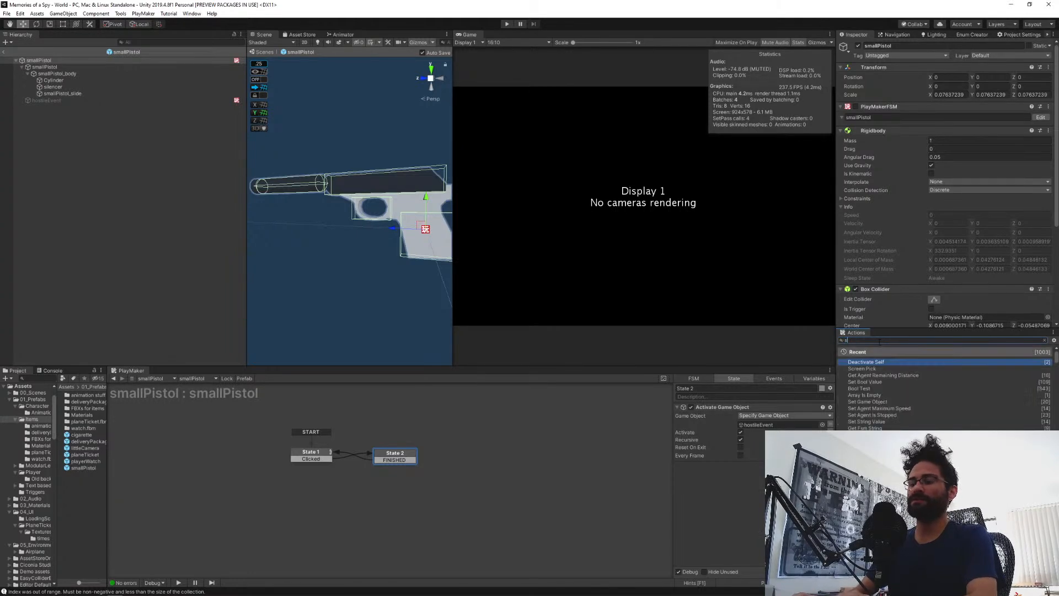
pyautogui.press('Return')
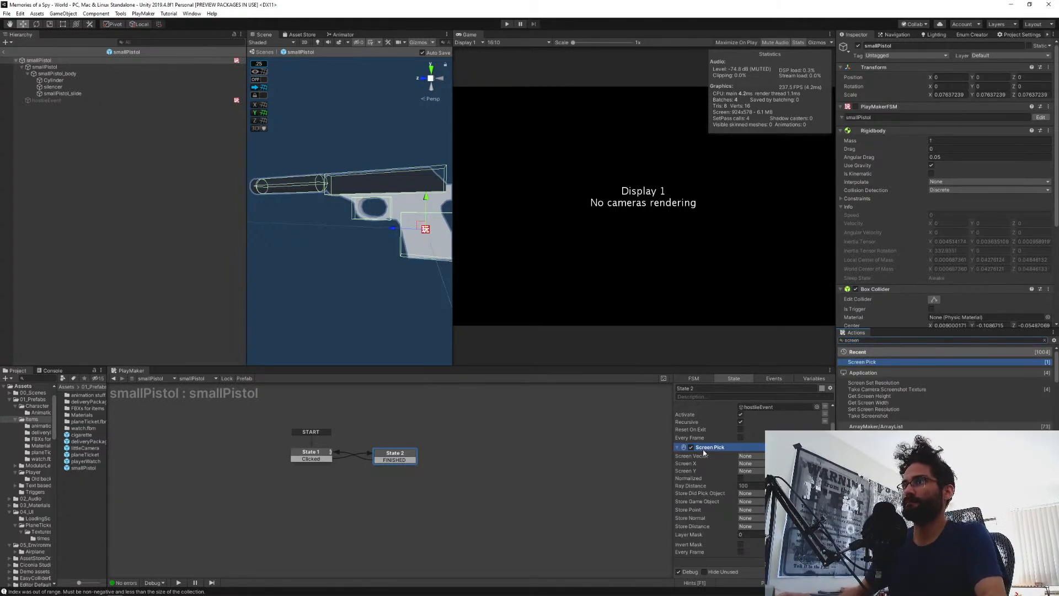
pyautogui.moveTo(703, 448); pyautogui.dragTo(703, 410)
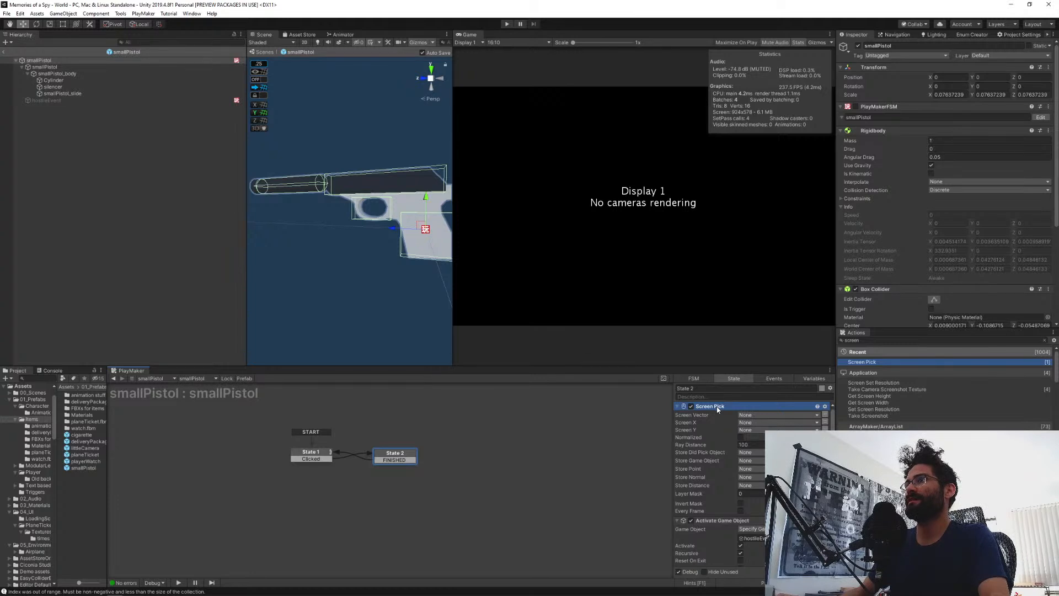
# Find the raycast actions, add Raycast 2 at the start of State 2, and enlarge the action browser.
pyautogui.click(902, 339)
pyautogui.press('BackSpace')
pyautogui.write('ray cast')
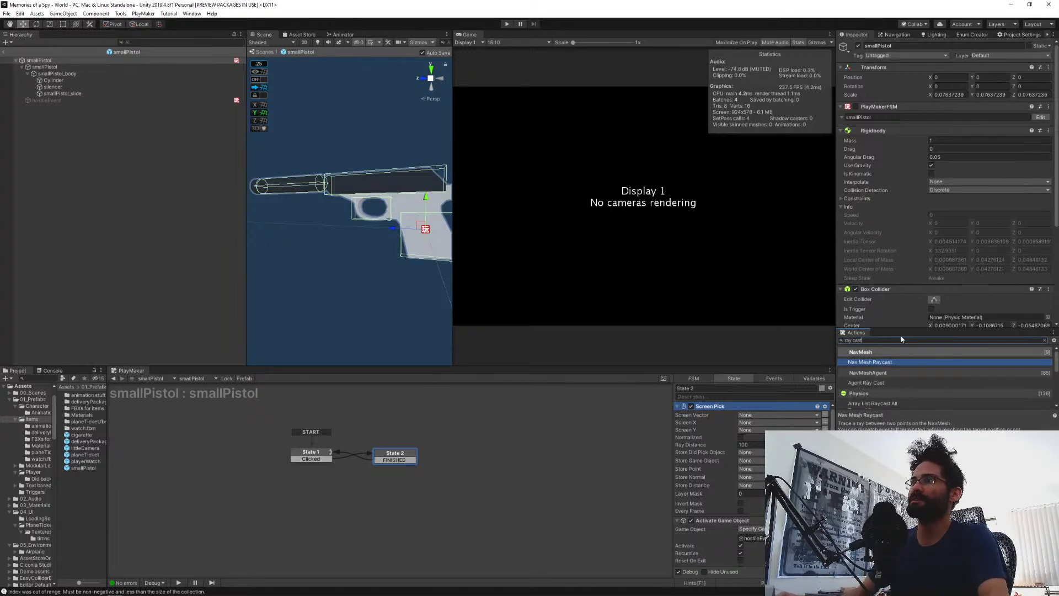
pyautogui.press('Down')
pyautogui.press('Down')
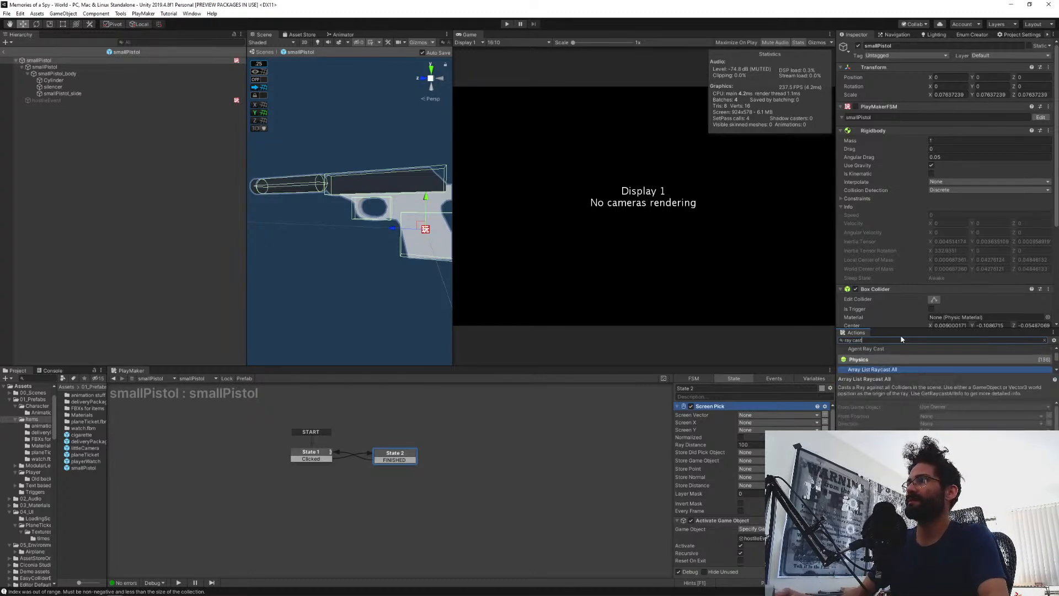
pyautogui.press('Up')
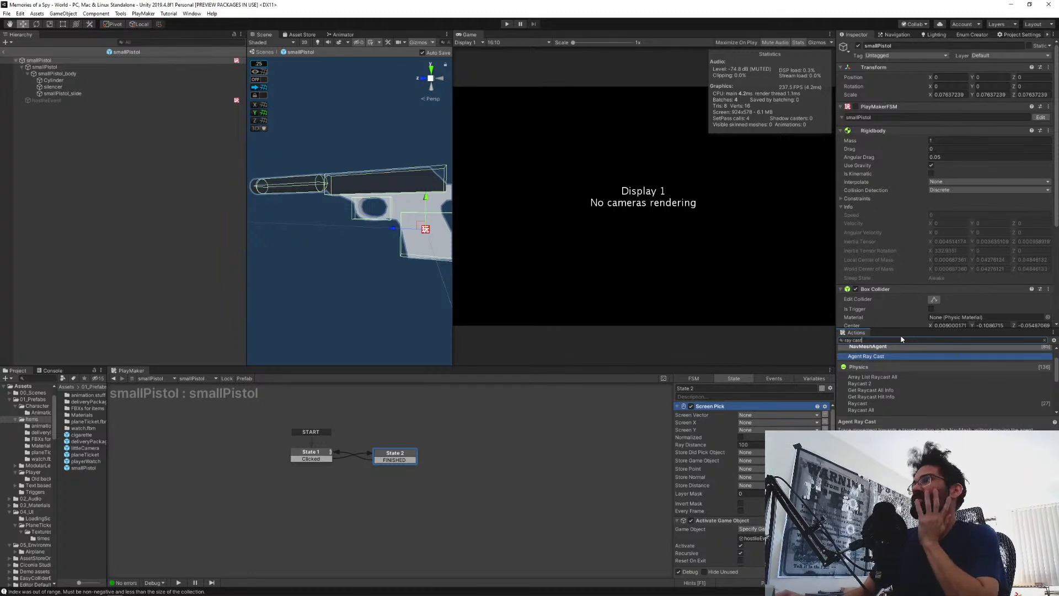
pyautogui.press('Down')
pyautogui.press('Down')
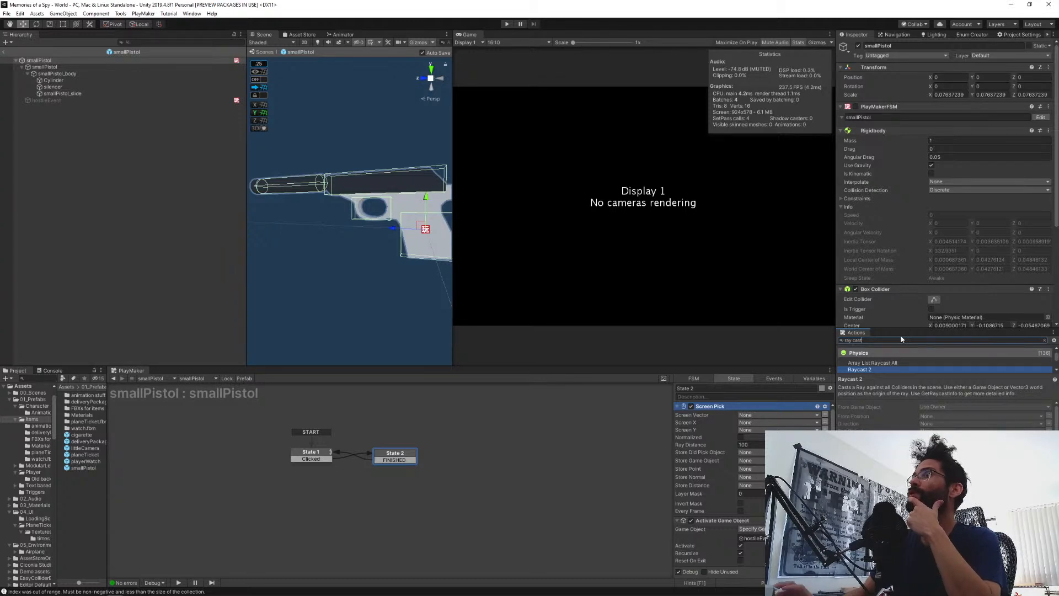
pyautogui.press('Return')
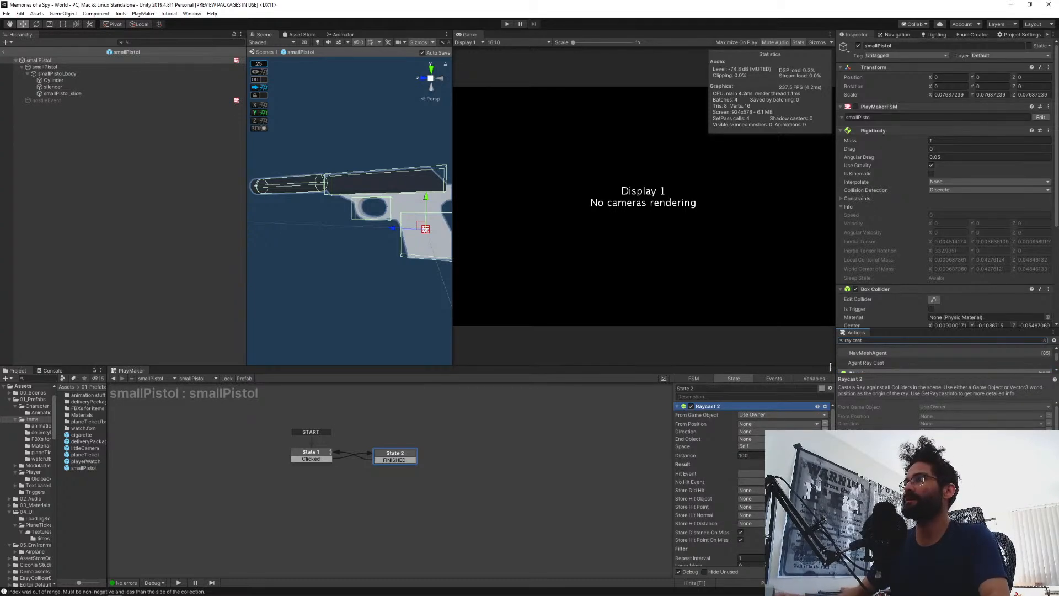
pyautogui.moveTo(892, 329); pyautogui.dragTo(893, 203)
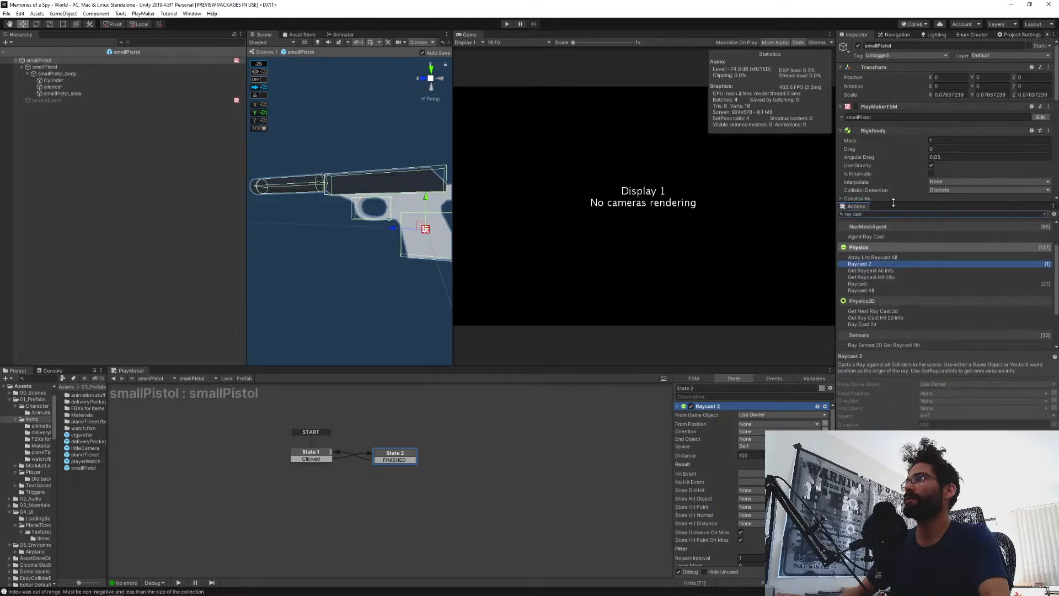
# Replace Raycast 2 with a Raycast All action at the start of State 2, and delete the Screen Pick action.
pyautogui.click(860, 290)
pyautogui.press('Return')
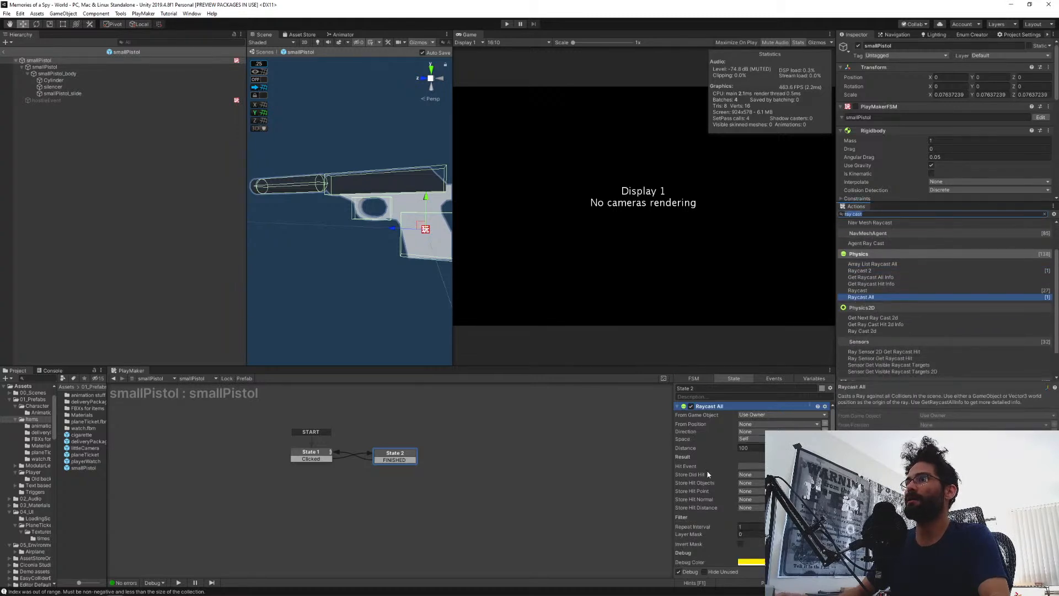
pyautogui.click(709, 429)
pyautogui.press('Delete')
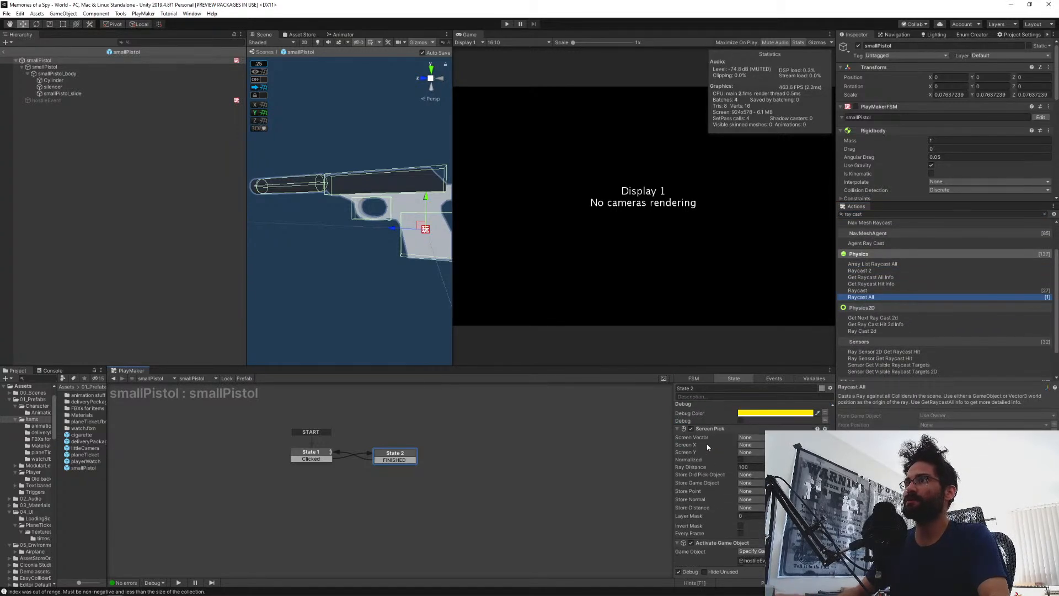
pyautogui.scroll(4, 714, 413)
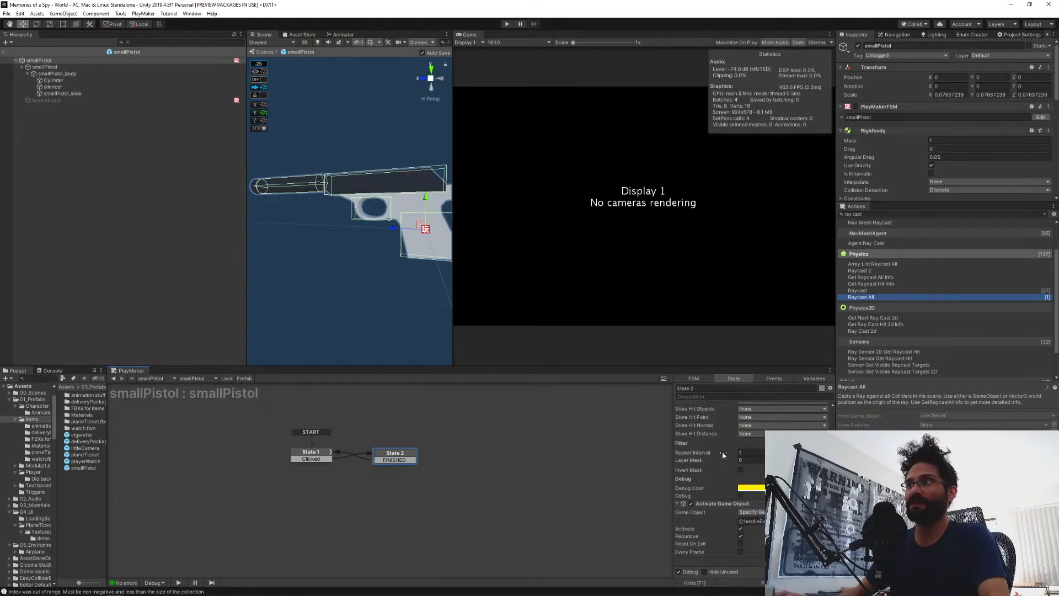
# Enlarge the FSM editor area, and rename State 1 to hold and State 2 to fire.
pyautogui.moveTo(705, 366); pyautogui.dragTo(693, 286)
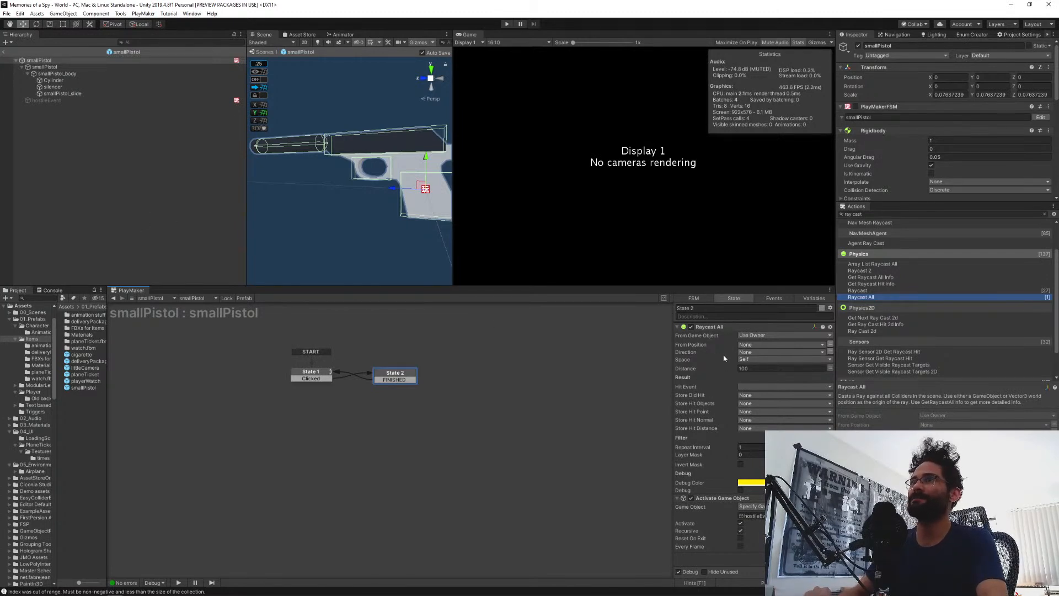
pyautogui.click(318, 376)
pyautogui.click(705, 308)
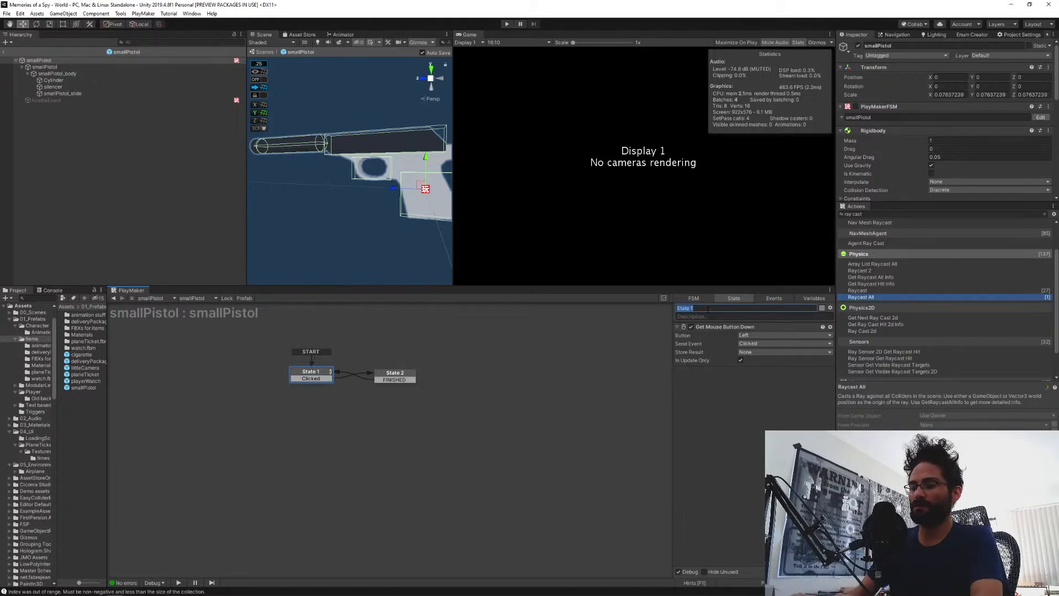
pyautogui.write('hold')
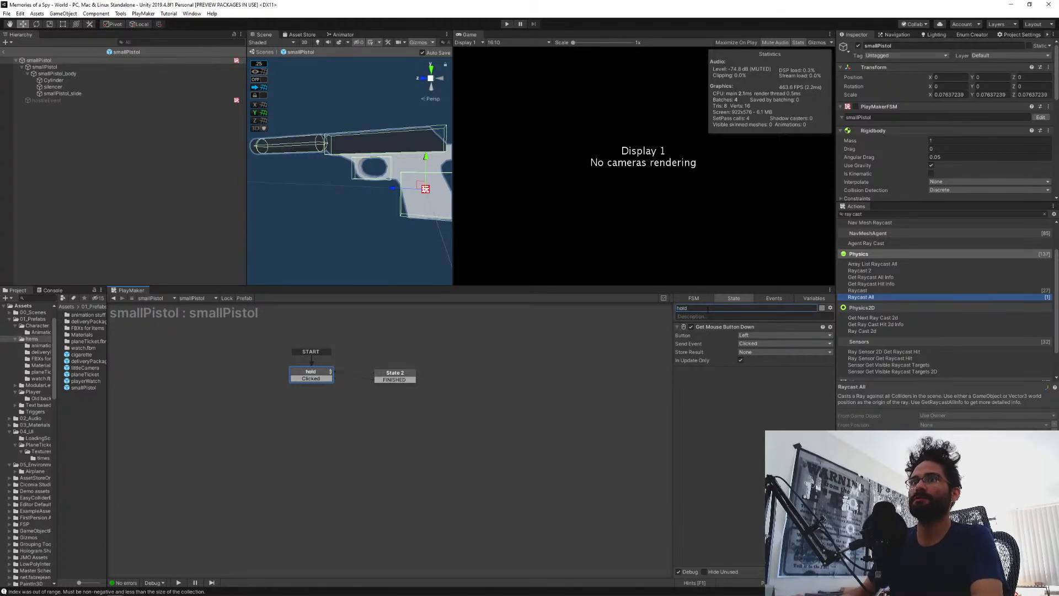
pyautogui.click(393, 375)
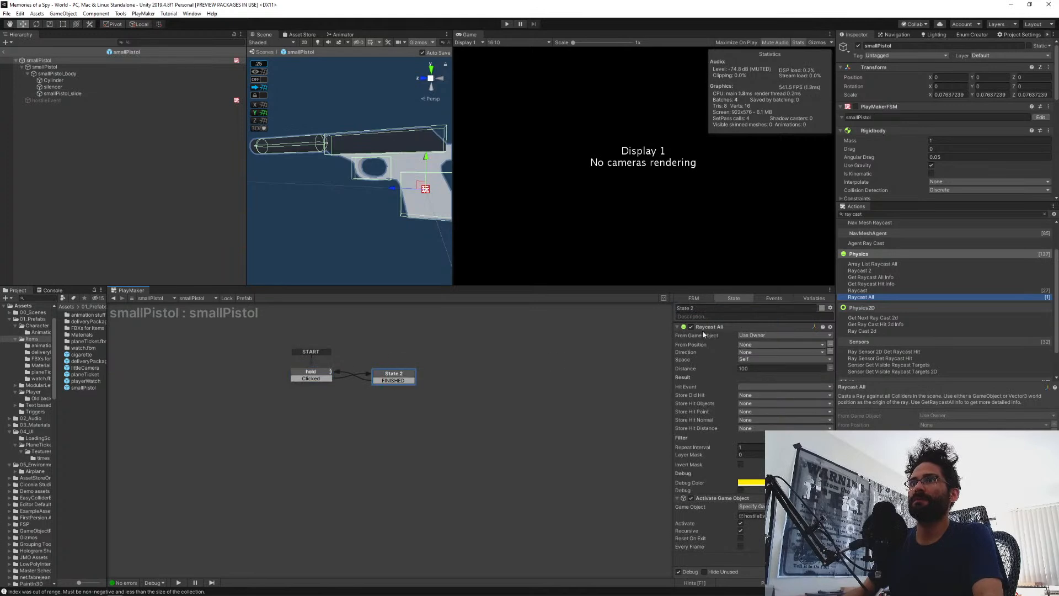
pyautogui.click(700, 309)
pyautogui.write('fire')
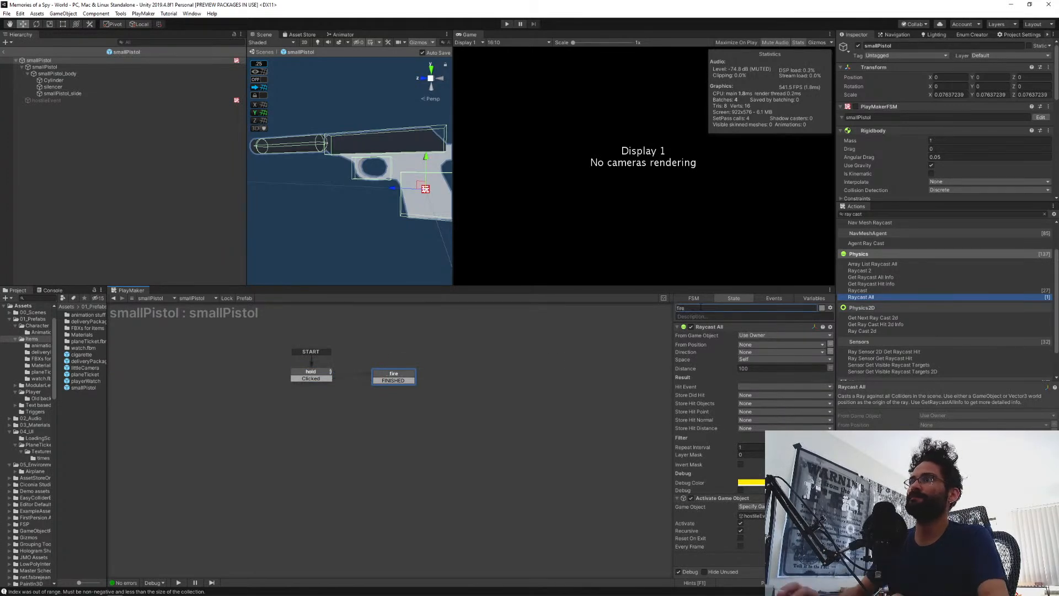
pyautogui.moveTo(394, 380); pyautogui.dragTo(318, 371)
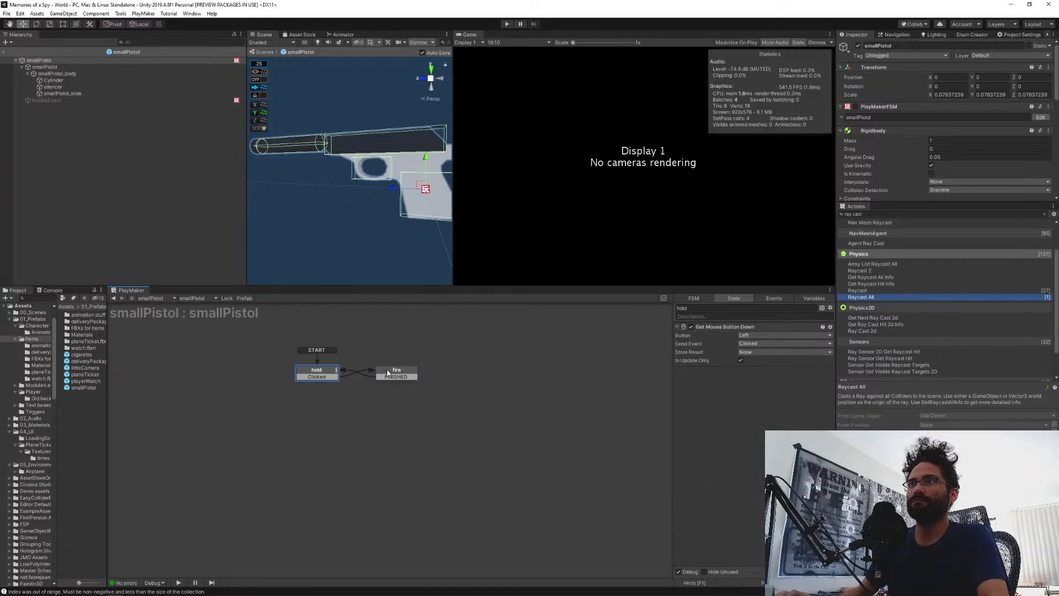
# In the fire state's Raycast All, set the distance to 100 and the direction to 0, 0, 1.
pyautogui.click(387, 371)
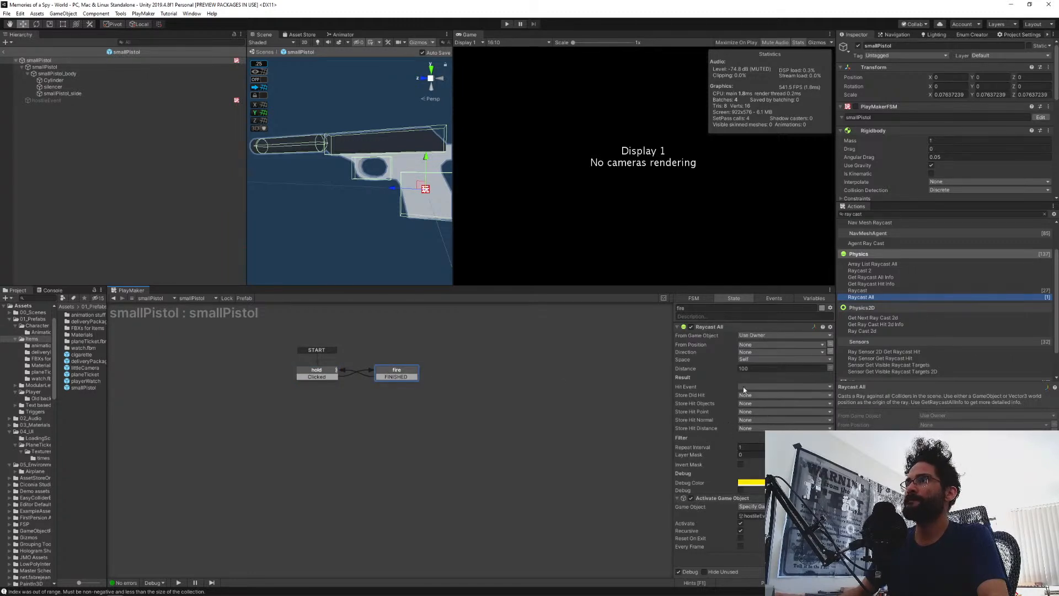
pyautogui.click(761, 368)
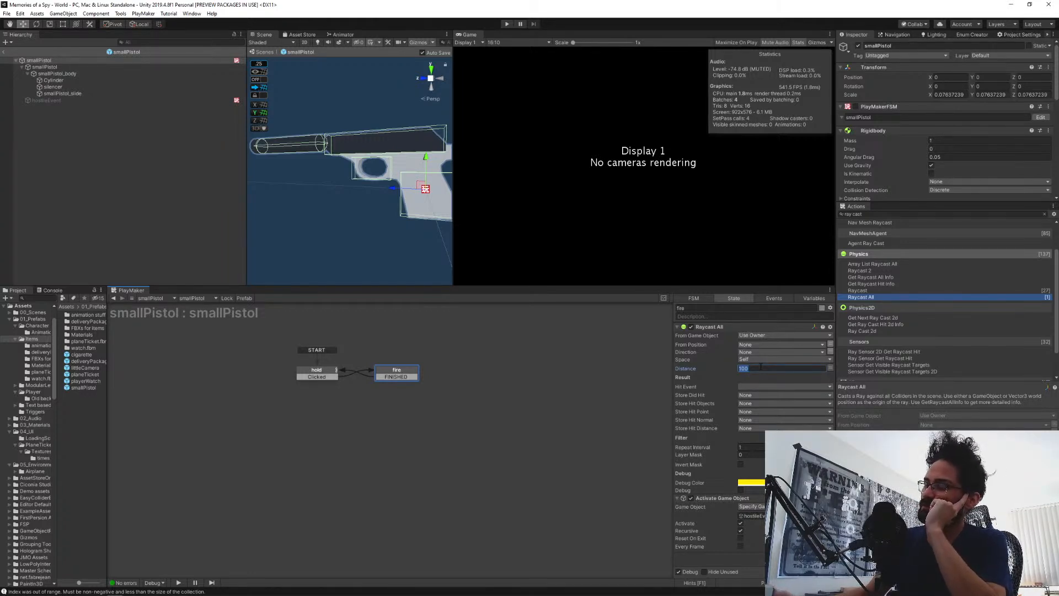
pyautogui.write('65')
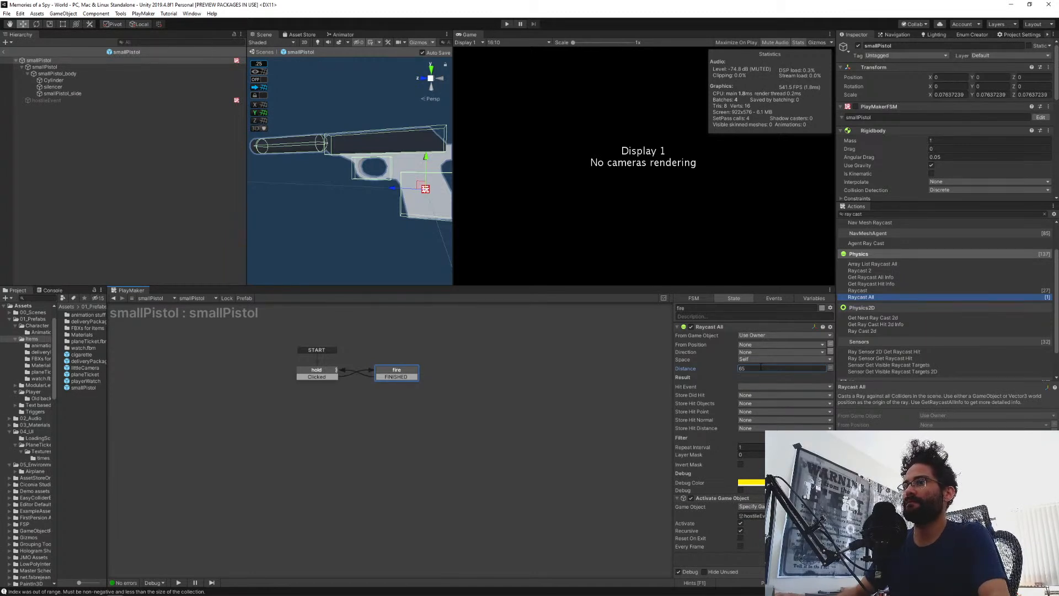
pyautogui.doubleClick(761, 368)
pyautogui.write('100')
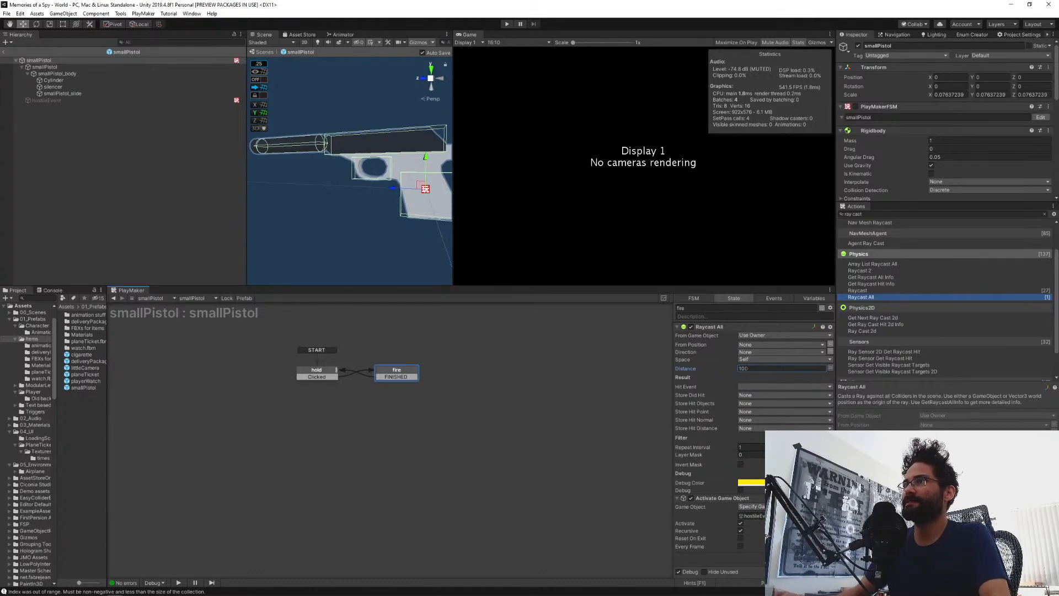
pyautogui.click(830, 352)
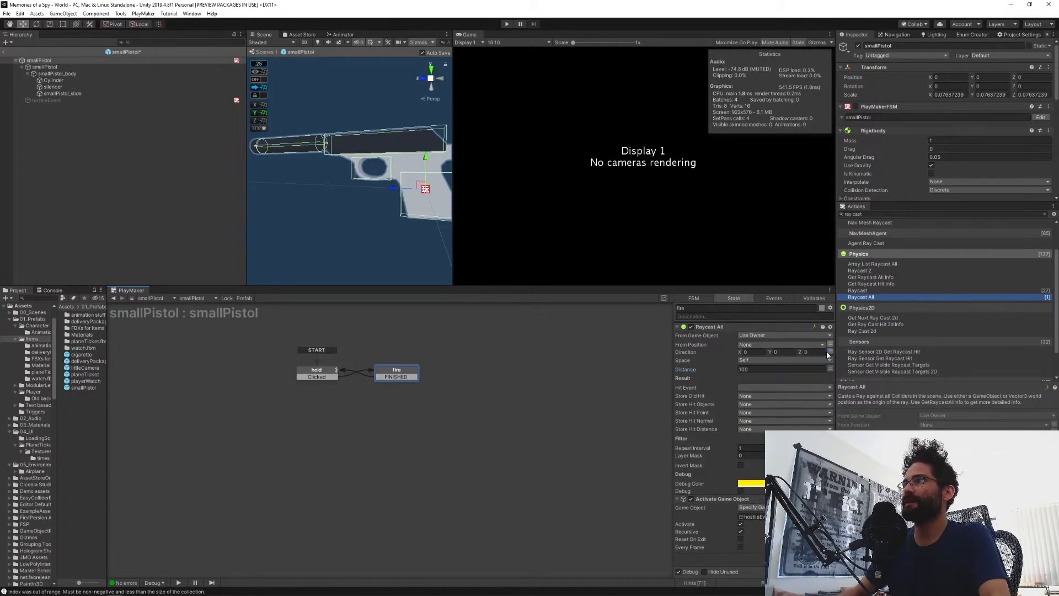
pyautogui.doubleClick(814, 353)
pyautogui.write('1')
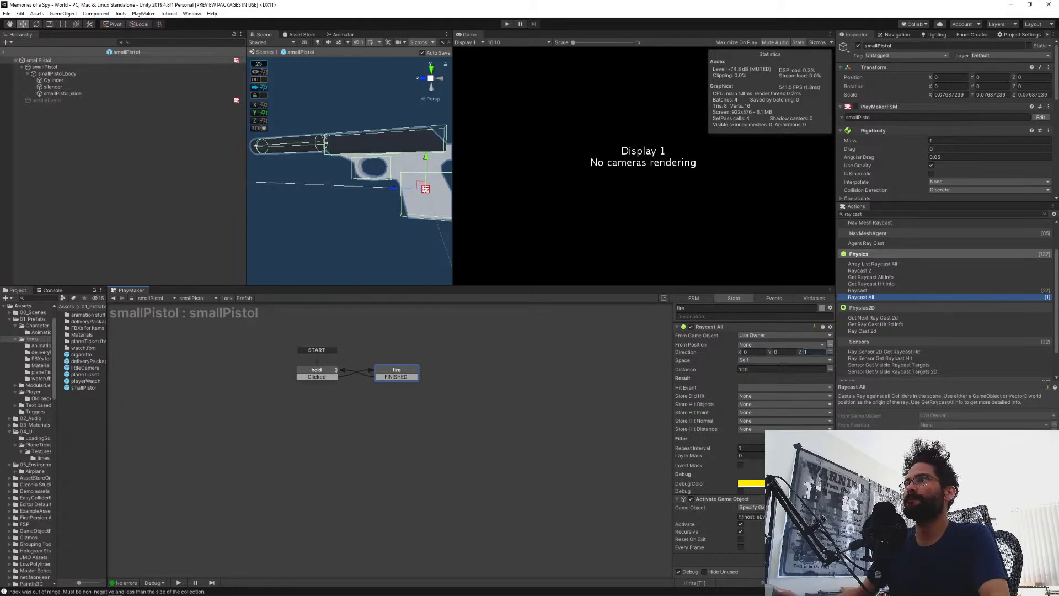
# Make Raycast All start from a specified game object, using a new variable named playerCamera.
pyautogui.click(789, 335)
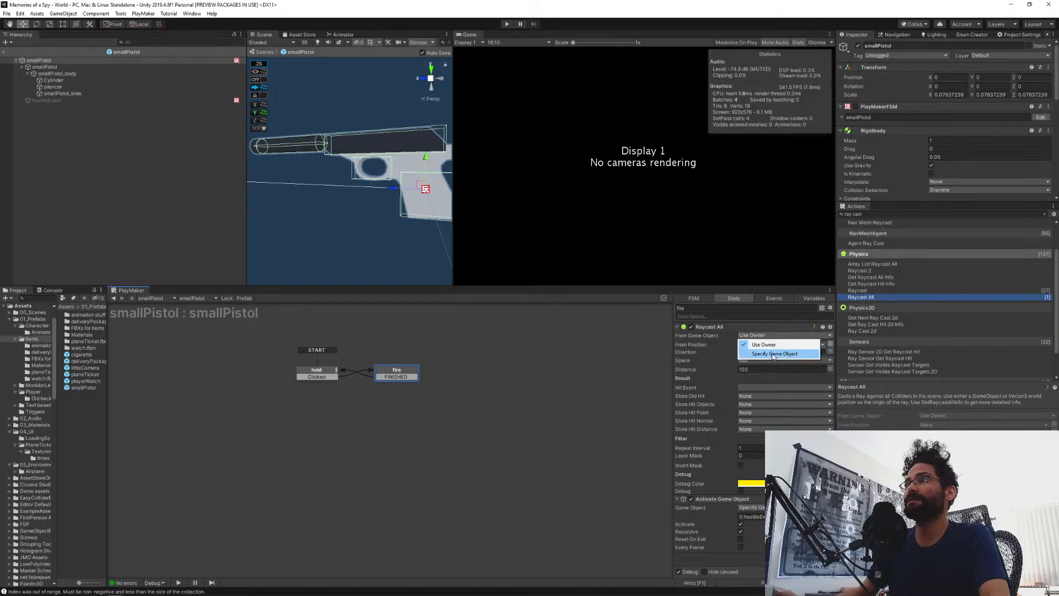
pyautogui.click(786, 353)
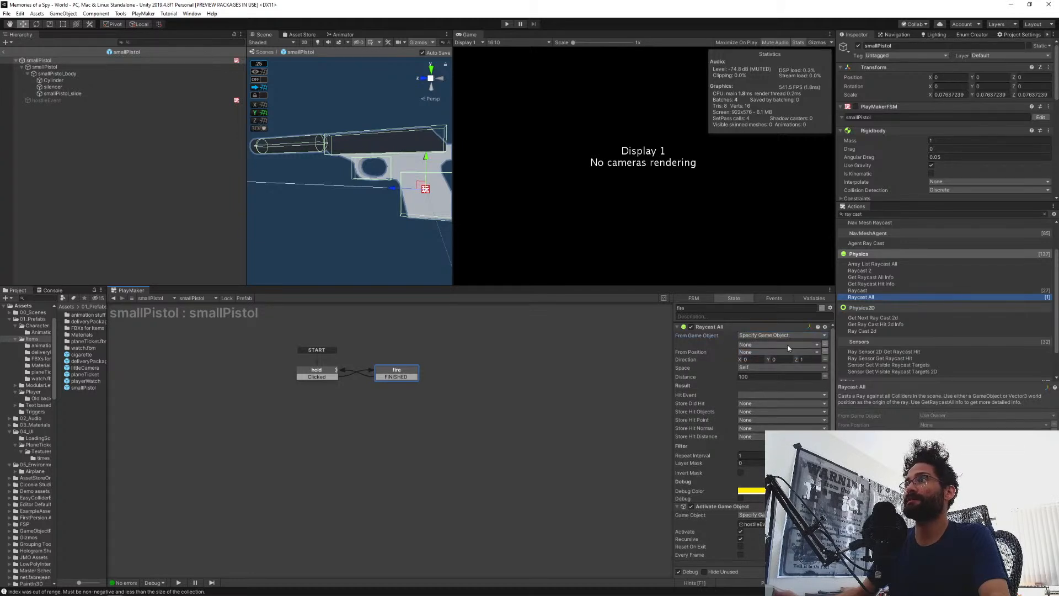
pyautogui.click(788, 348)
pyautogui.click(769, 379)
pyautogui.write('playerCa')
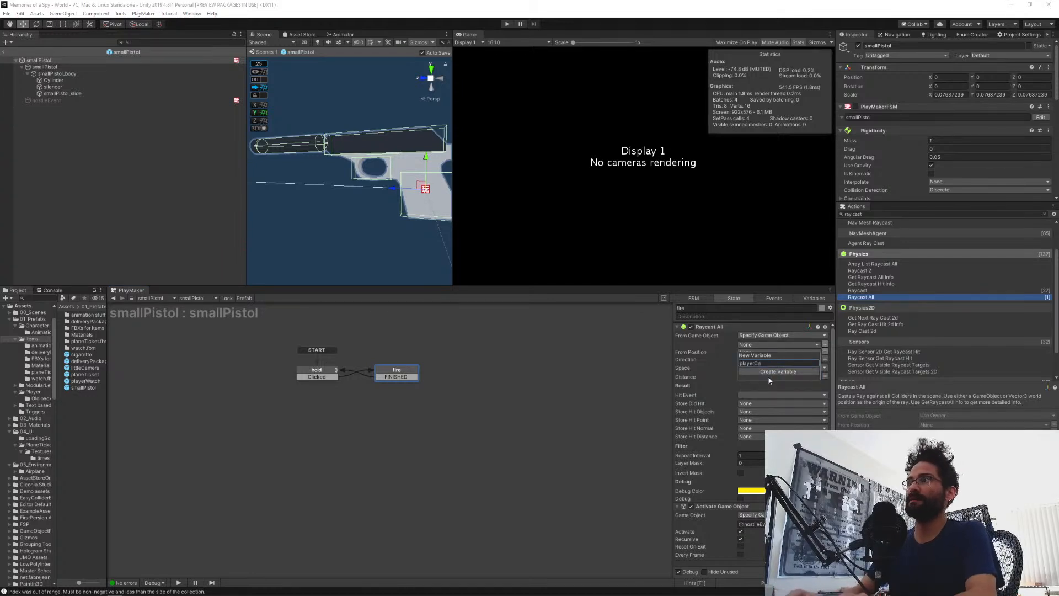
pyautogui.write('mera')
pyautogui.press('Return')
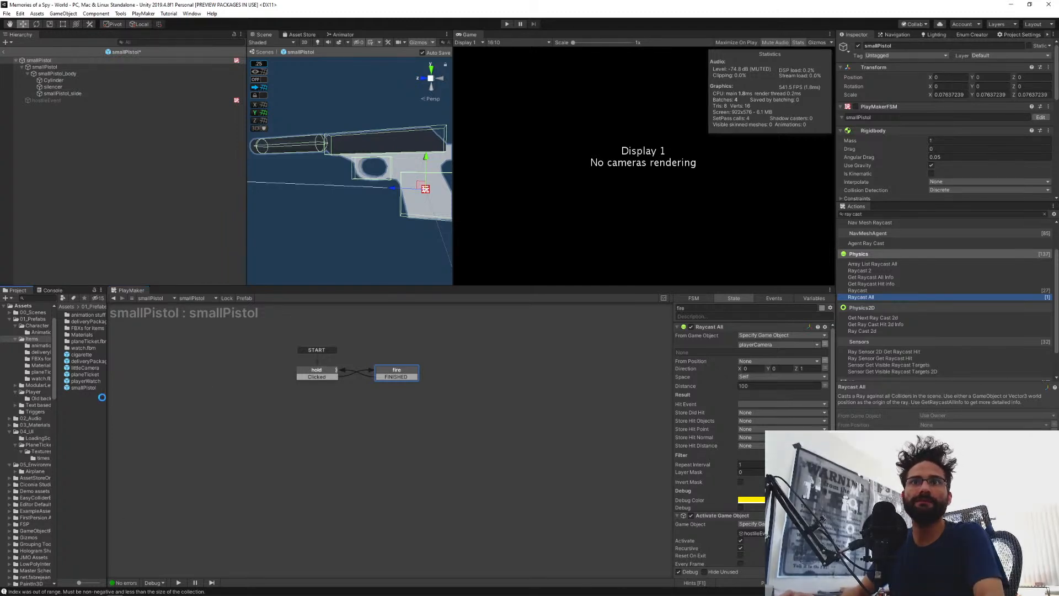
# Widen the project browser, and open the Player prefab to examine the objects nested under Player Camera.
pyautogui.moveTo(108, 398); pyautogui.dragTo(152, 401)
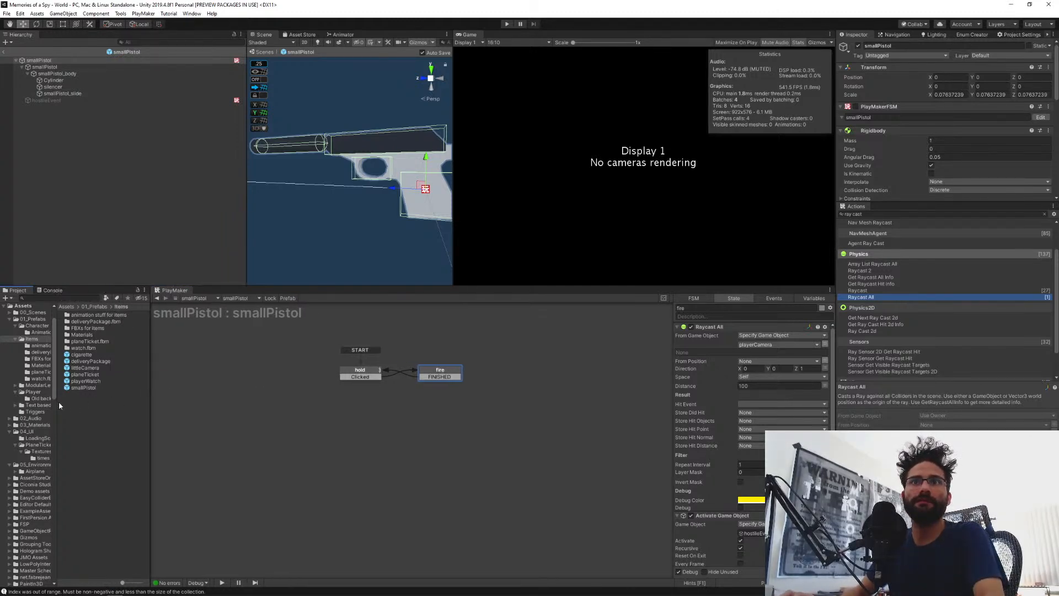
pyautogui.moveTo(58, 401); pyautogui.dragTo(100, 398)
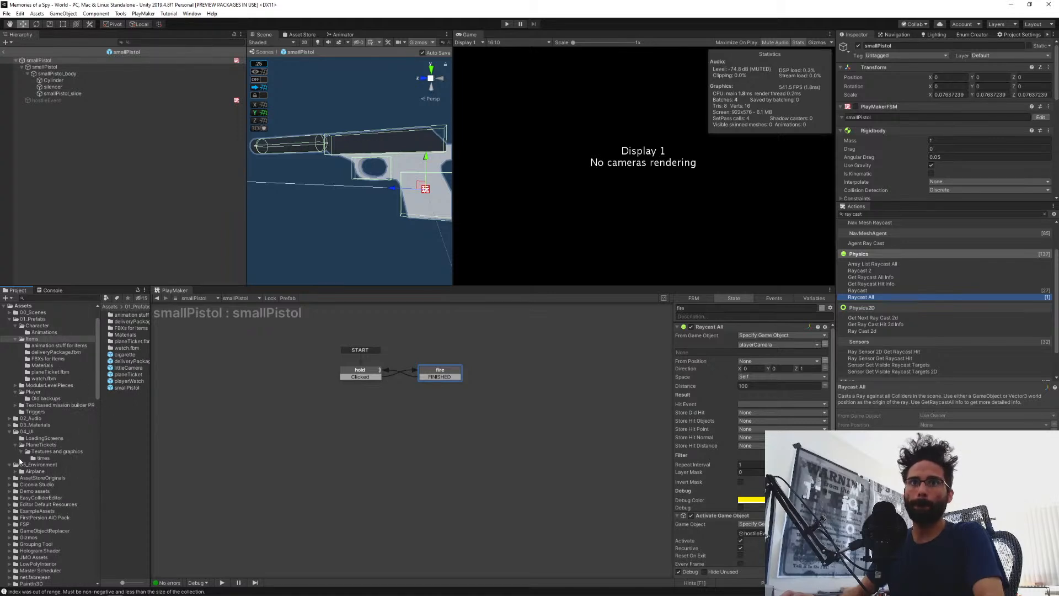
pyautogui.click(32, 392)
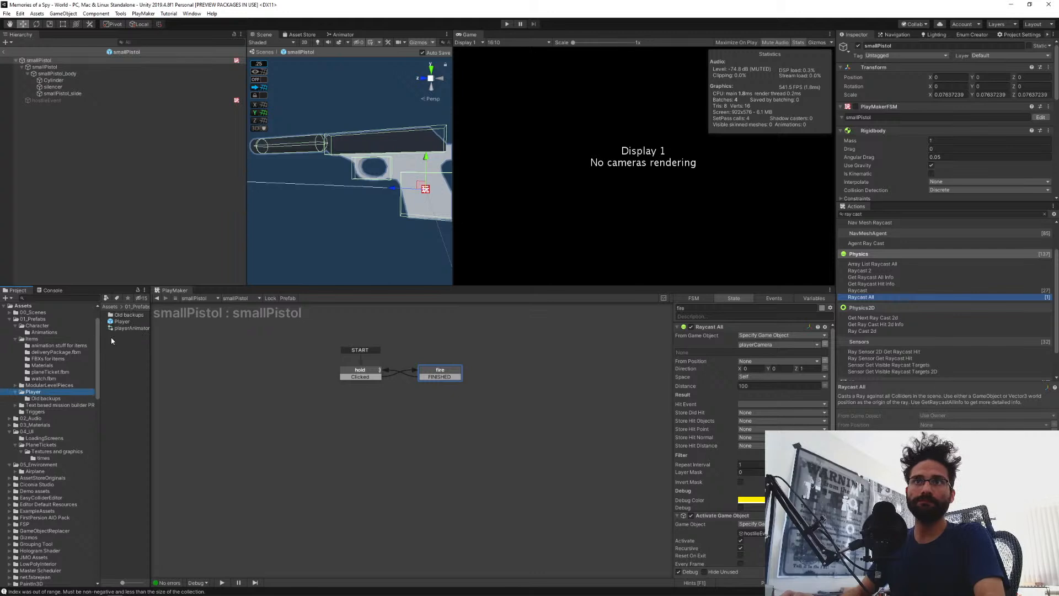
pyautogui.doubleClick(119, 321)
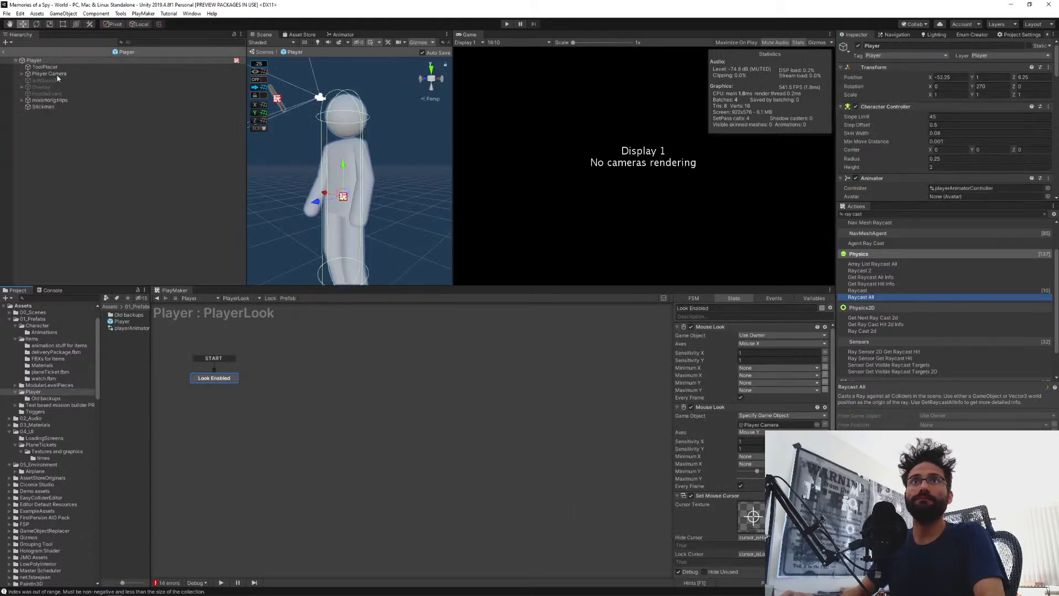
pyautogui.click(21, 73)
pyautogui.click(28, 86)
pyautogui.click(28, 86)
pyautogui.click(49, 80)
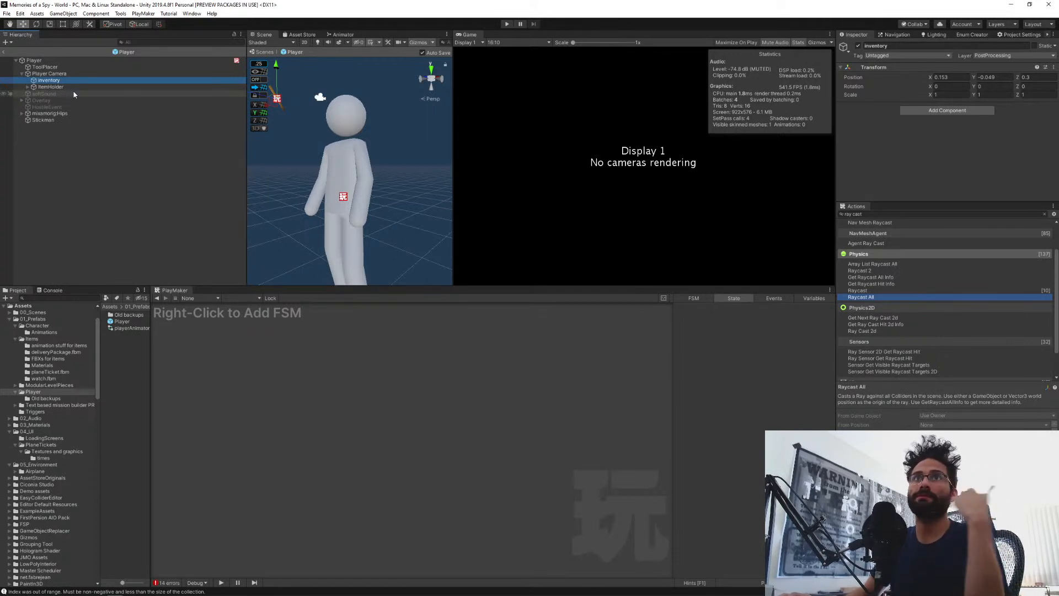
# Reopen the smallPistol prefab from the Items folder and add two Get Parent actions to the fire state.
pyautogui.click(32, 340)
pyautogui.doubleClick(125, 387)
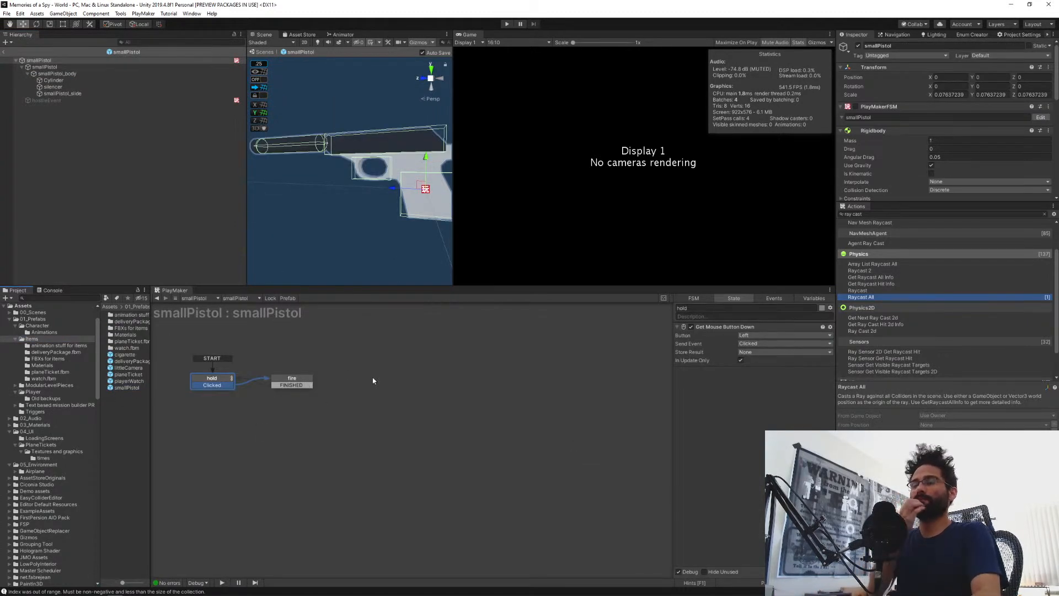
pyautogui.click(296, 383)
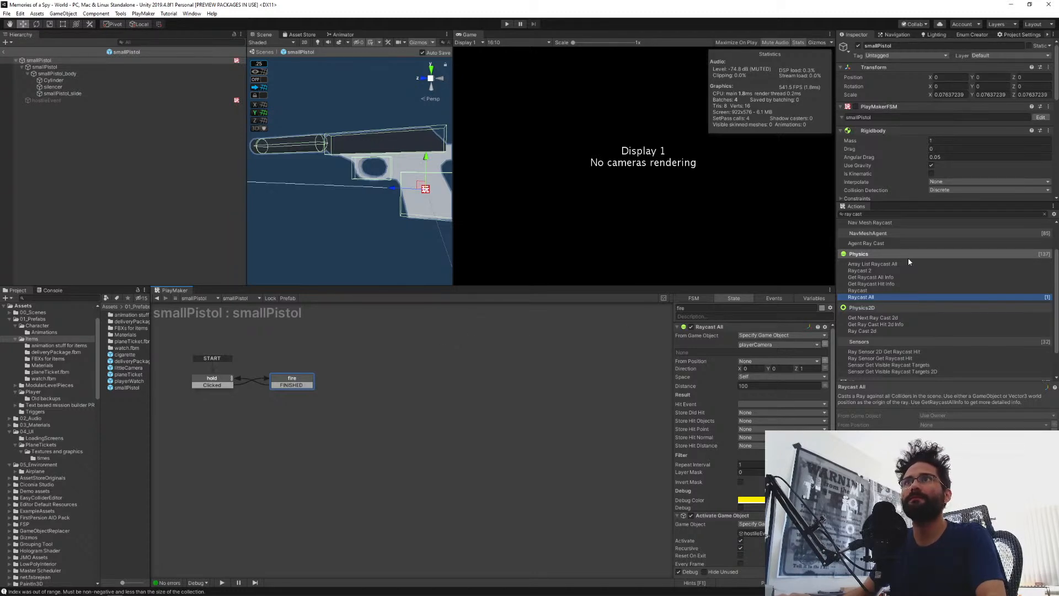
pyautogui.click(906, 214)
pyautogui.hotkey('ctrl', 'a')
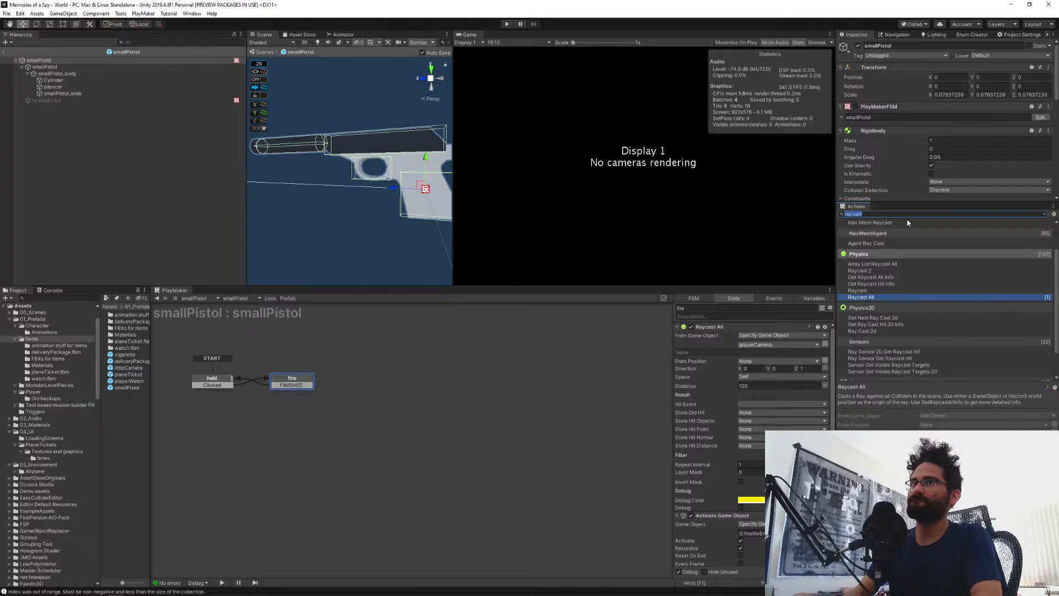
pyautogui.write('get paren')
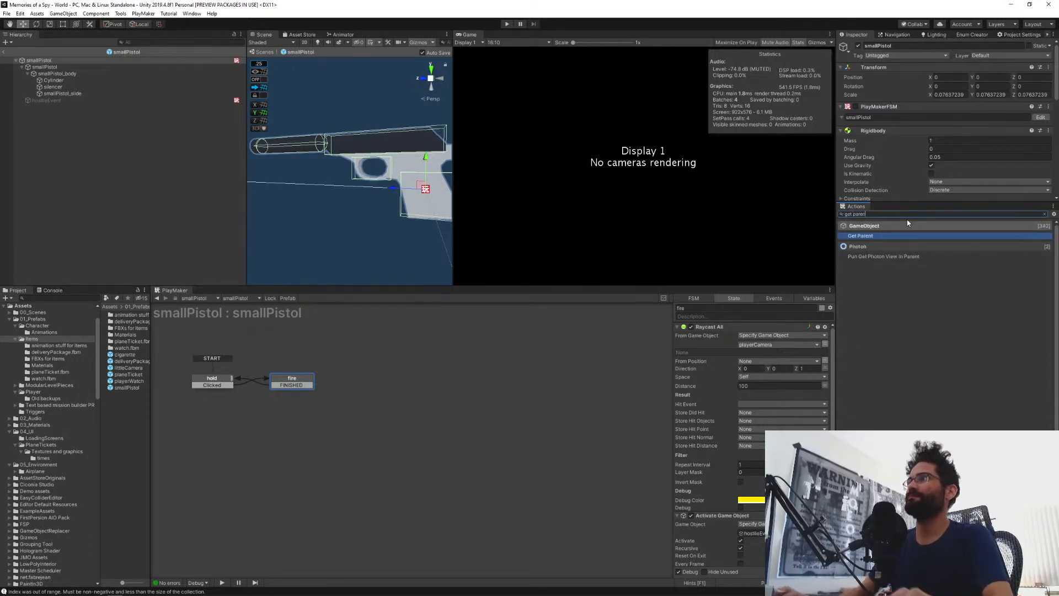
pyautogui.press('Return')
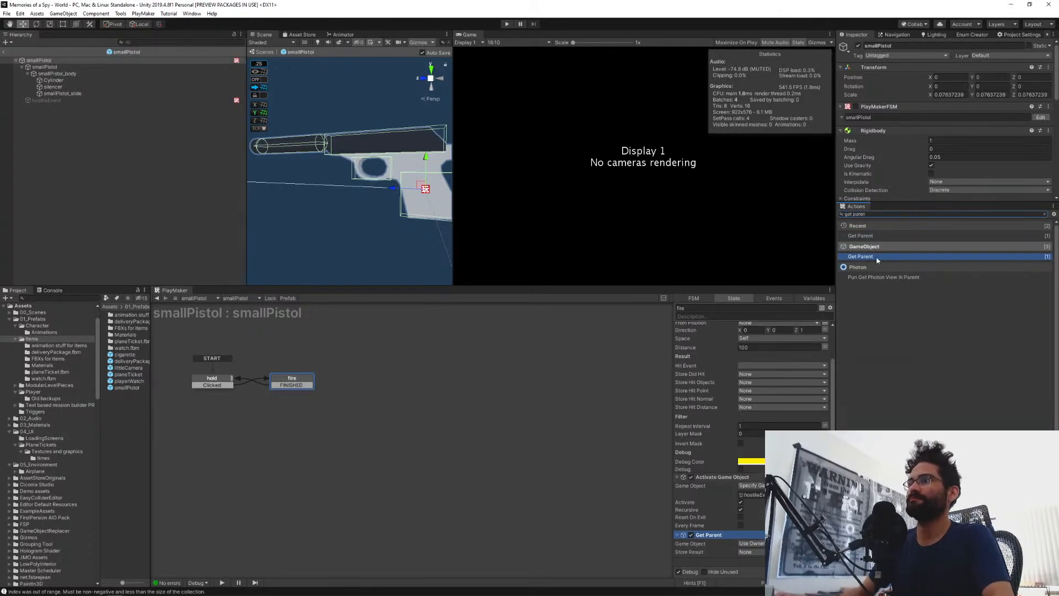
pyautogui.press('Return')
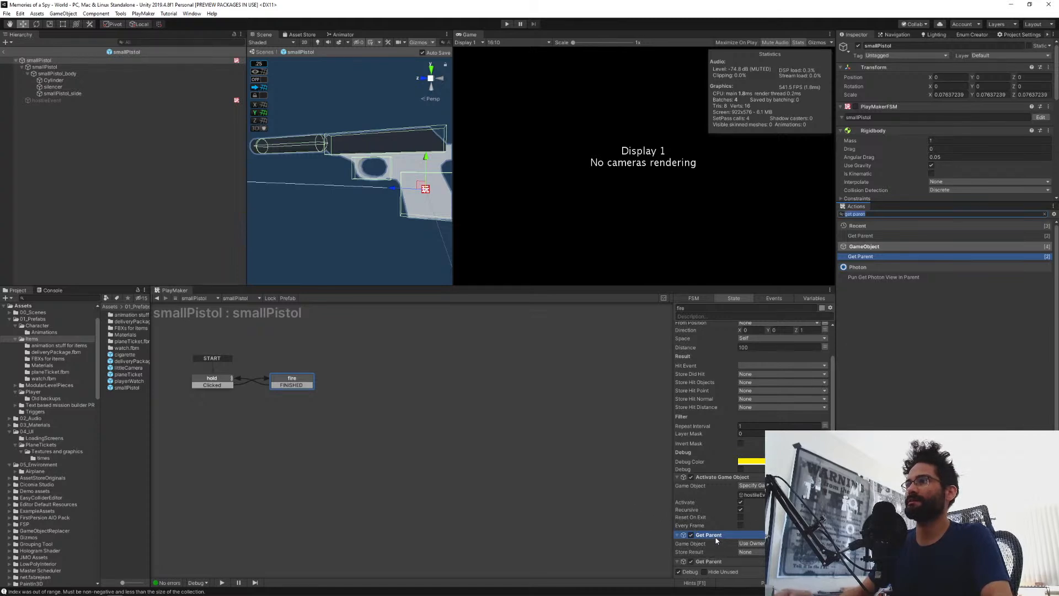
# Move both Get Parent actions to the start of the fire state, above Raycast All.
pyautogui.rightClick(706, 509)
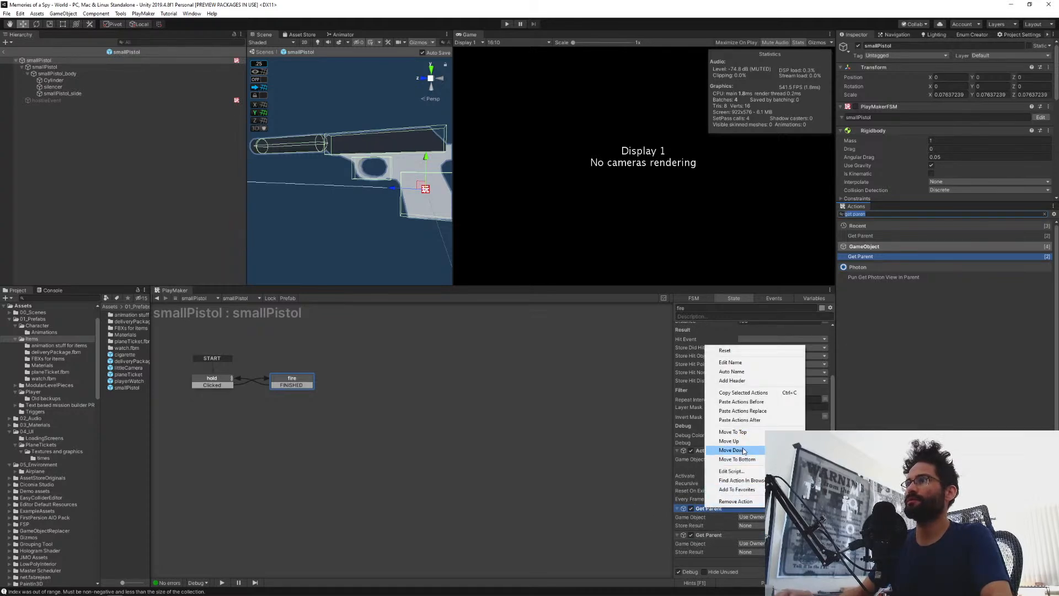
pyautogui.click(734, 431)
pyautogui.scroll(-2, 721, 517)
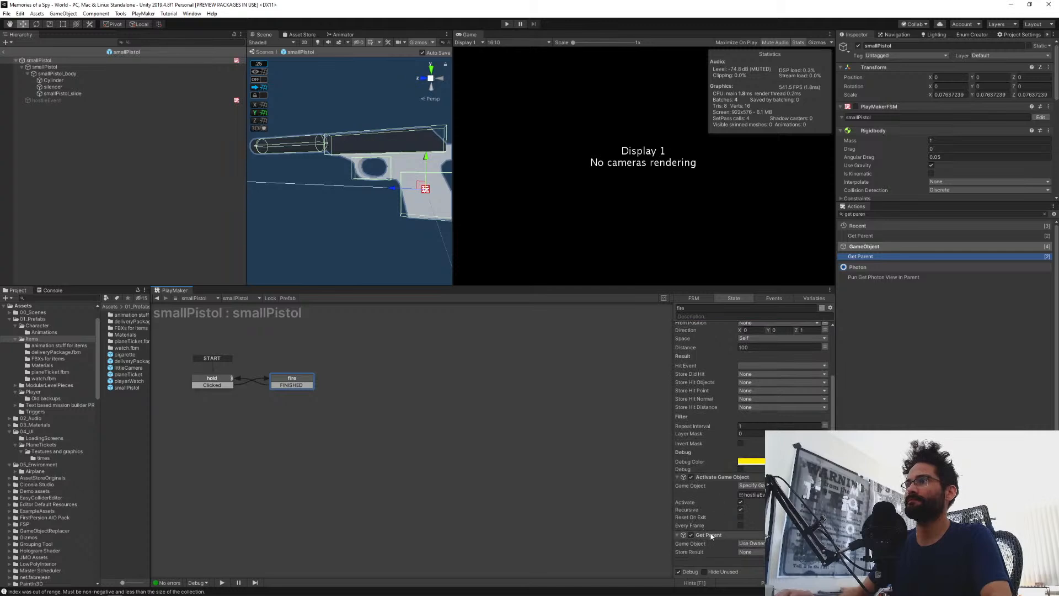
pyautogui.rightClick(710, 533)
pyautogui.click(739, 458)
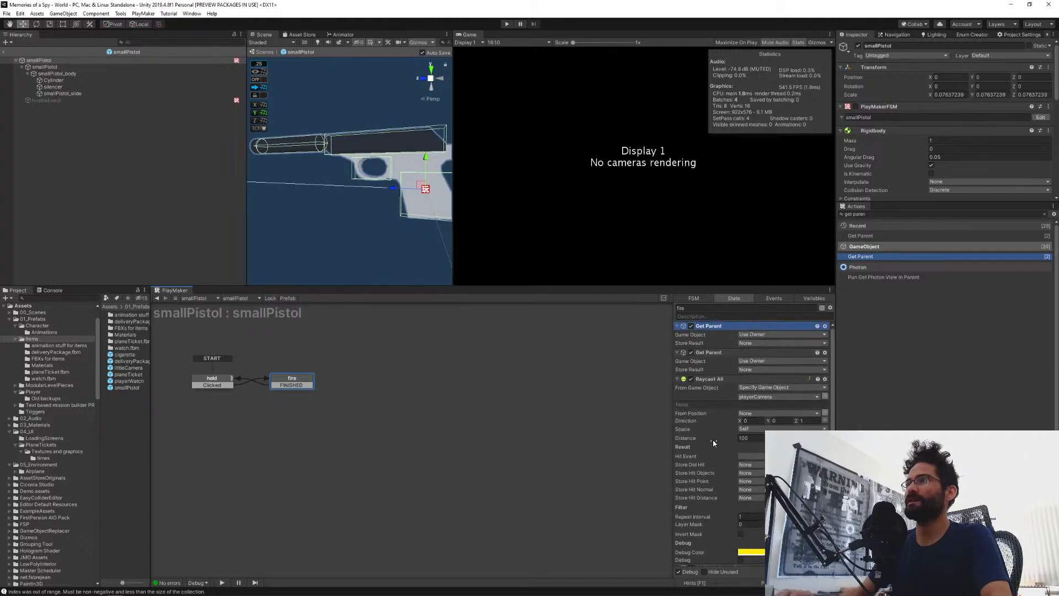
# Store the first Get Parent result in a new variable named Inventory.
pyautogui.click(760, 344)
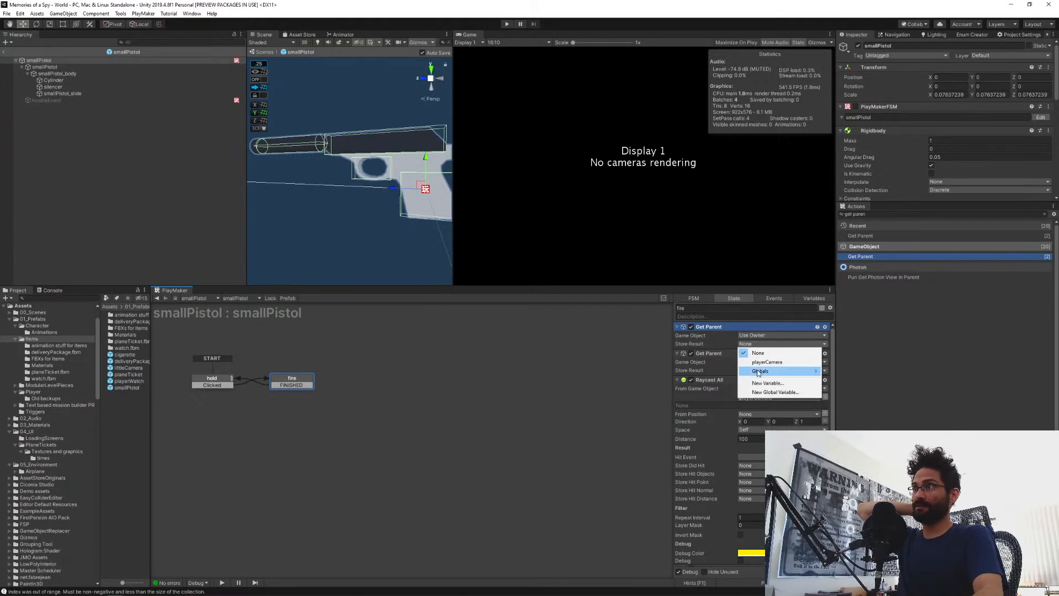
pyautogui.click(760, 383)
pyautogui.write('Inventory')
pyautogui.press('Return')
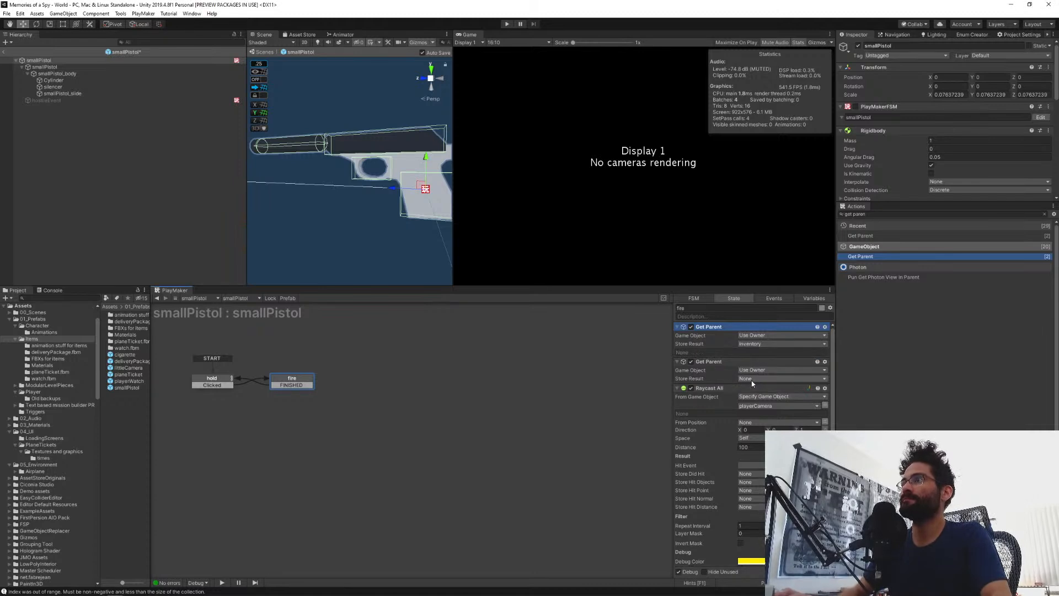
# Set the second Get Parent action to use the inventory variable as its game object and store the result in playerCamera.
pyautogui.click(751, 371)
pyautogui.click(786, 388)
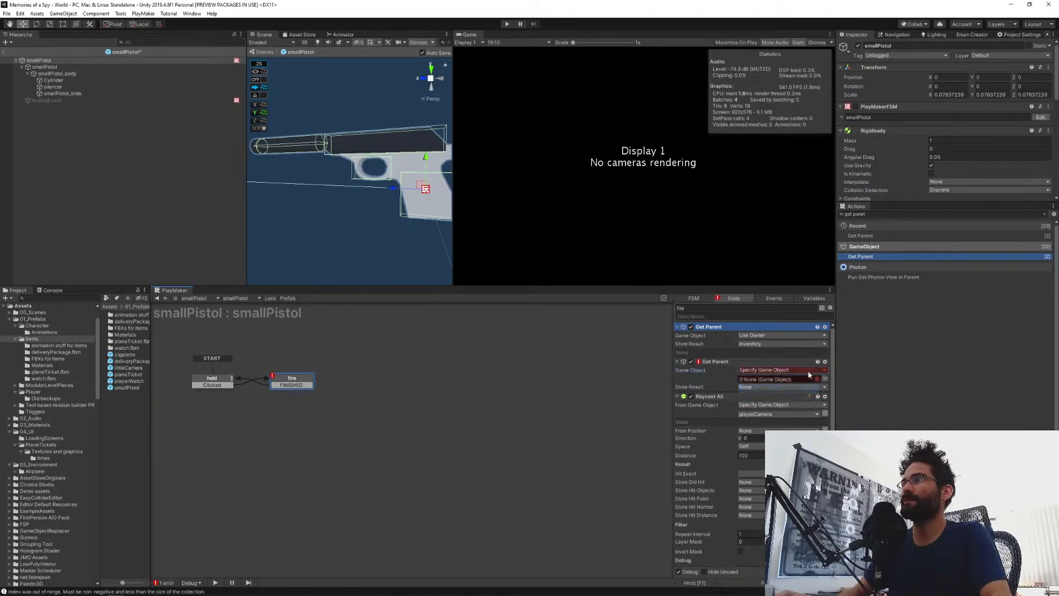
pyautogui.click(817, 379)
pyautogui.click(784, 379)
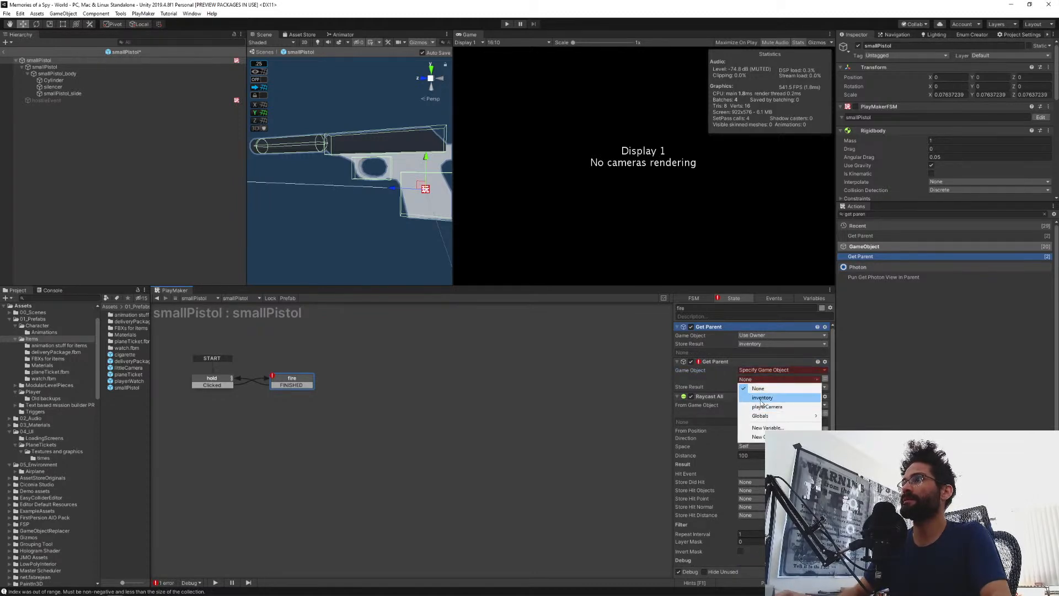
pyautogui.click(762, 397)
pyautogui.click(753, 396)
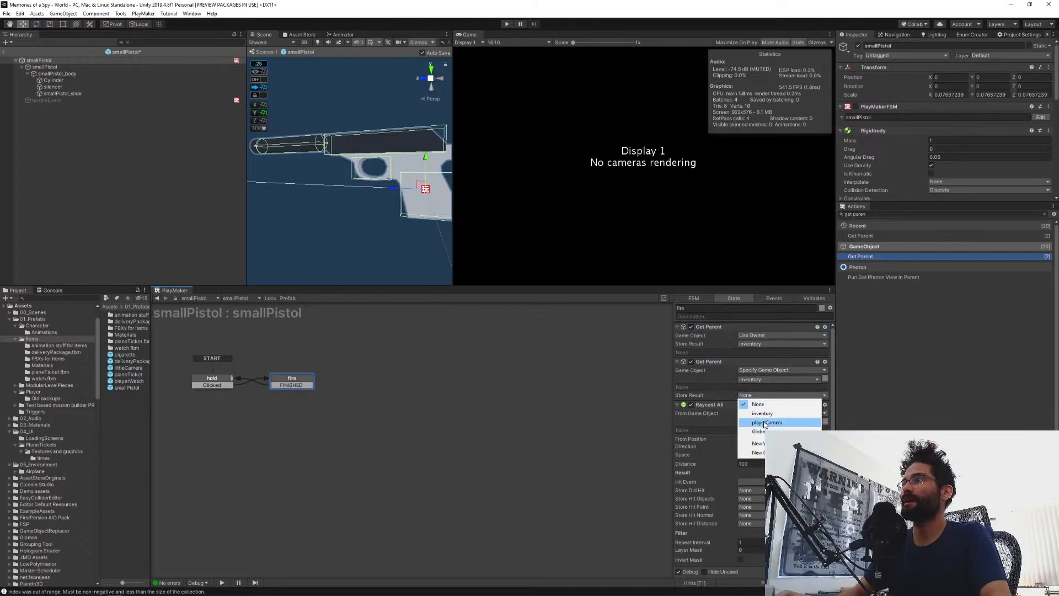
pyautogui.click(765, 422)
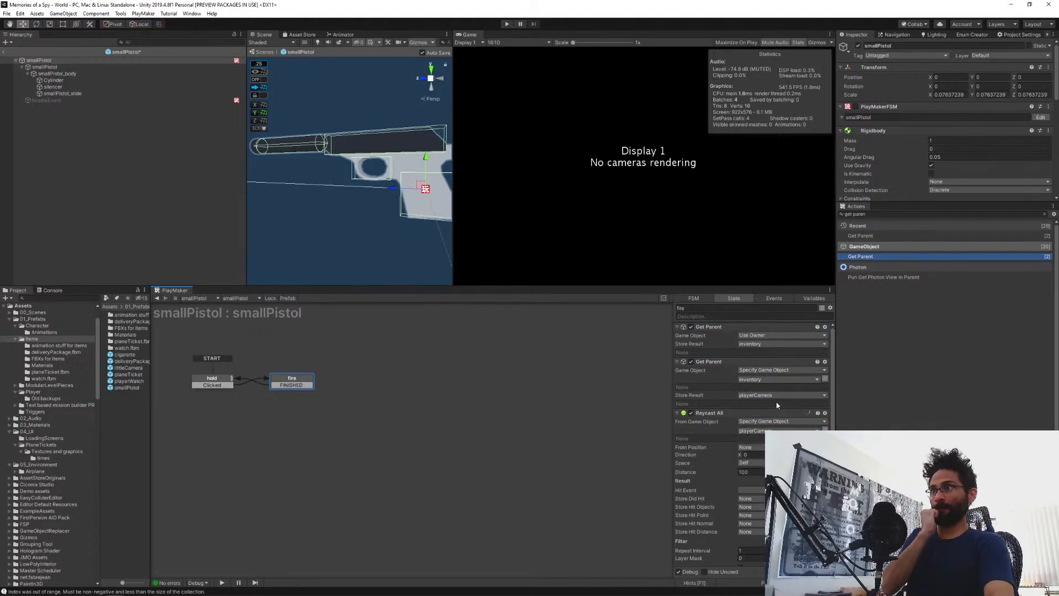
# Delete the Raycast All action from the pistol's fire state.
pyautogui.scroll(-3, 719, 454)
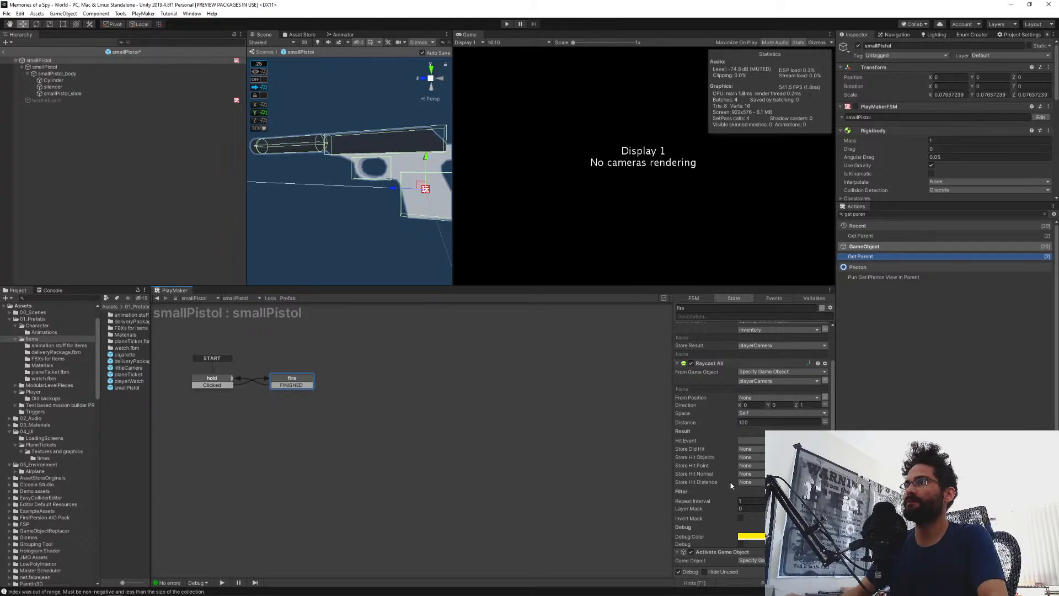
pyautogui.scroll(-2, 731, 485)
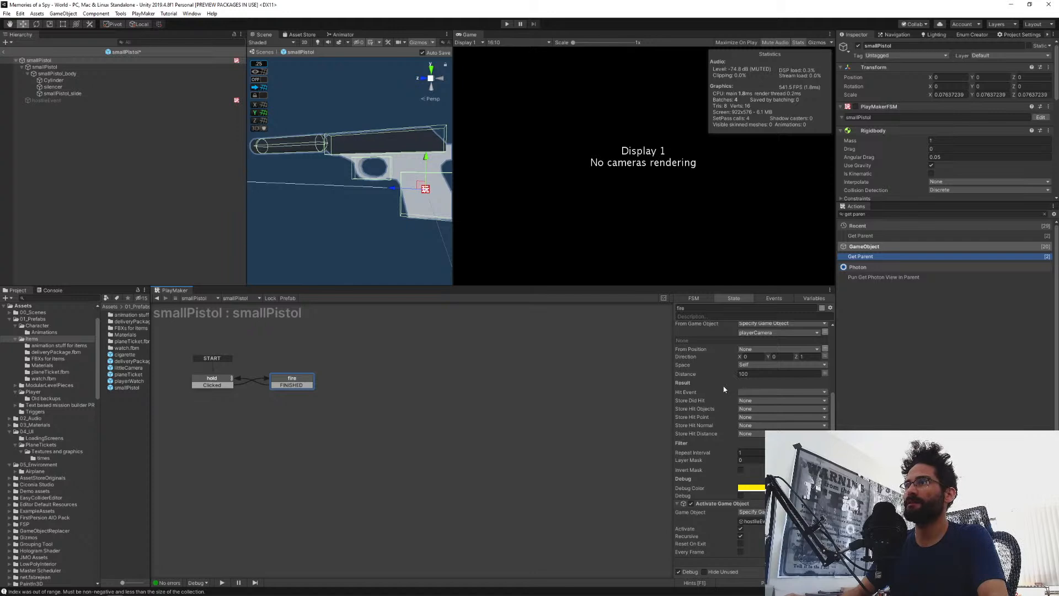
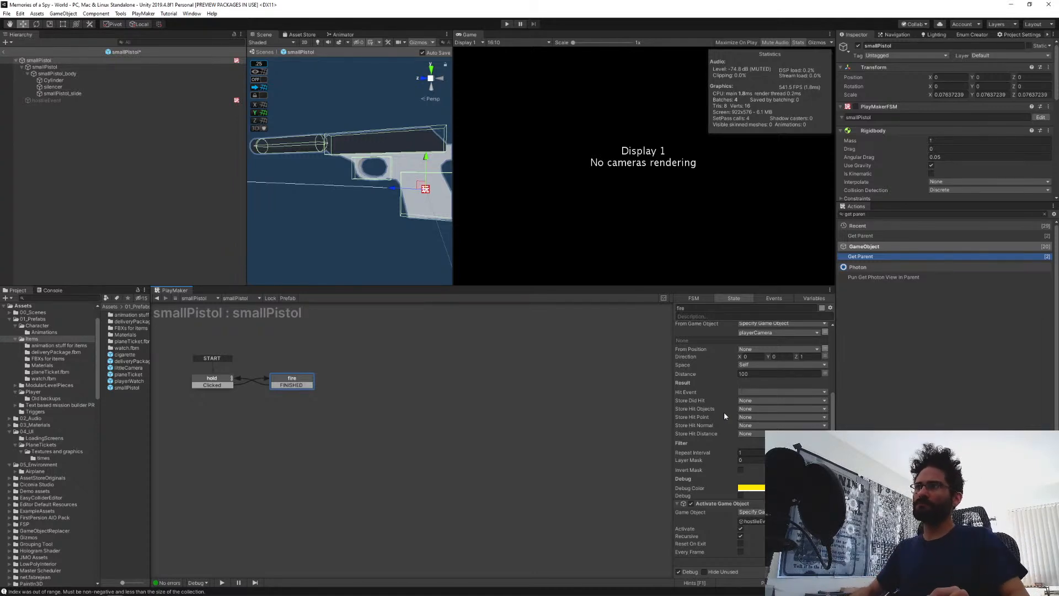
pyautogui.scroll(3, 724, 412)
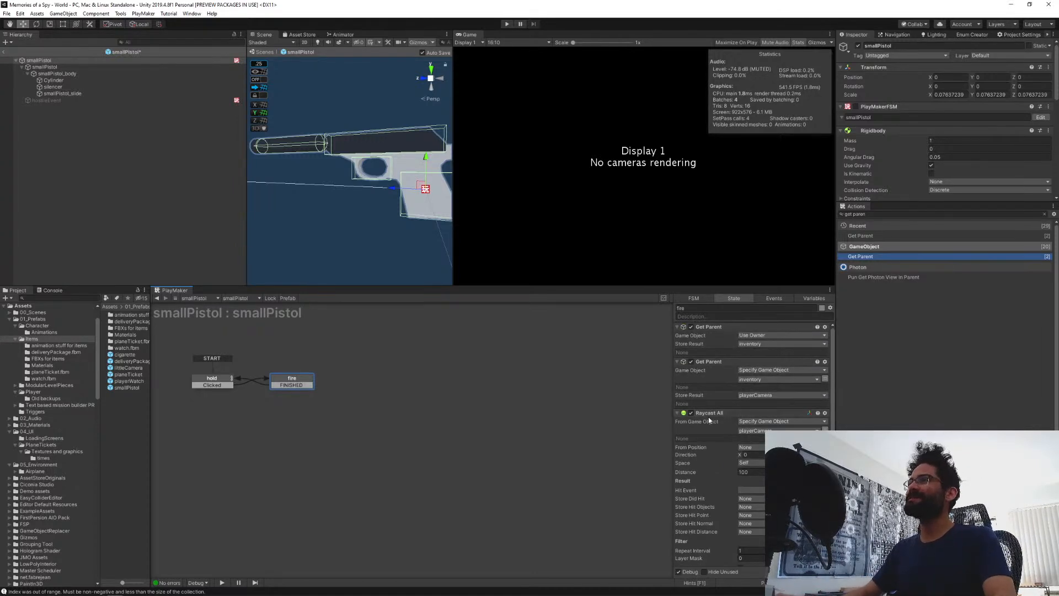
pyautogui.click(712, 414)
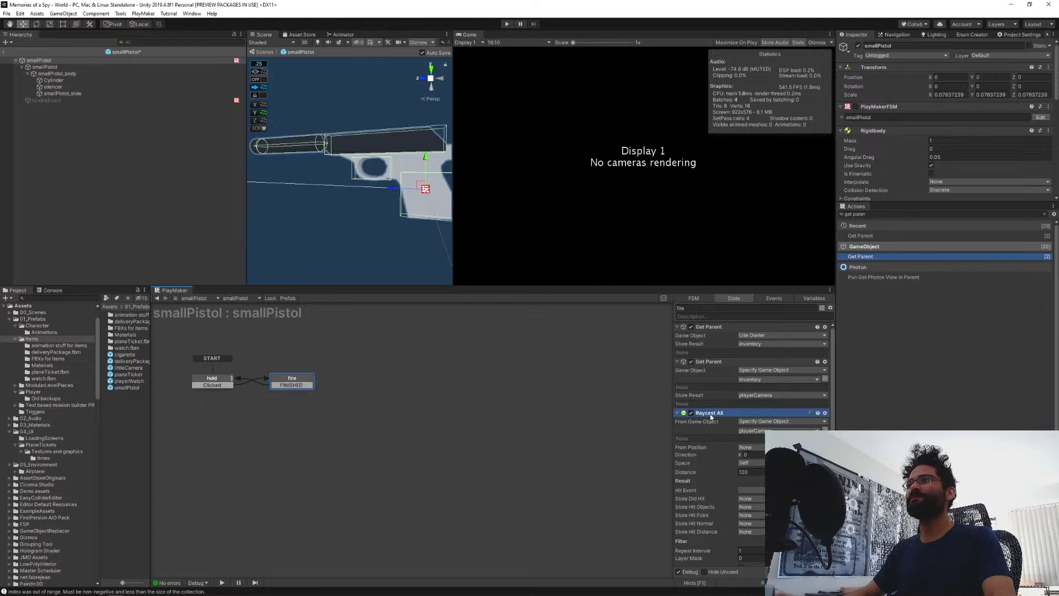
pyautogui.press('Delete')
# Find the Physics action Raycast in the action list and add it to the fire state.
pyautogui.click(866, 214)
pyautogui.hotkey('ctrl', 'a')
pyautogui.write('ray')
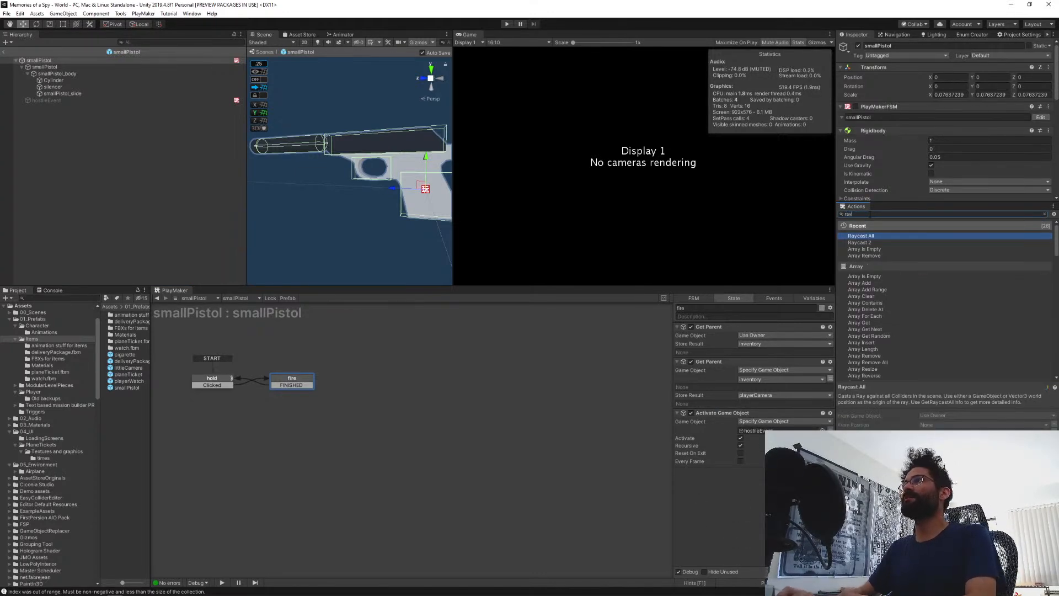
pyautogui.write('cast')
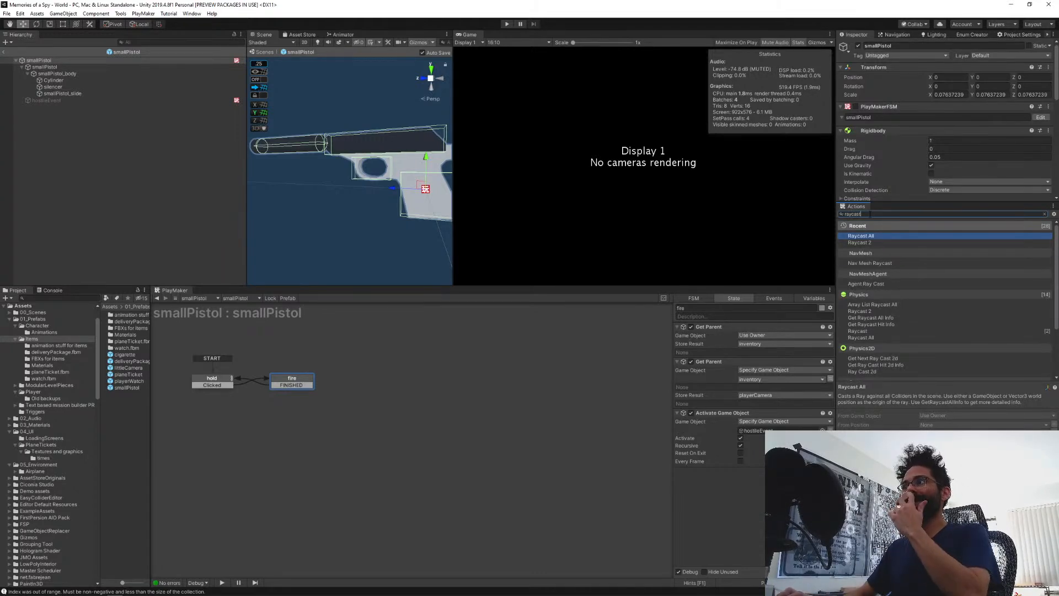
pyautogui.press('Down')
pyautogui.press('Down')
pyautogui.press('Down')
pyautogui.press('Down')
pyautogui.press('Down')
pyautogui.press('Down')
pyautogui.press('Down')
pyautogui.press('Down')
pyautogui.press('Return')
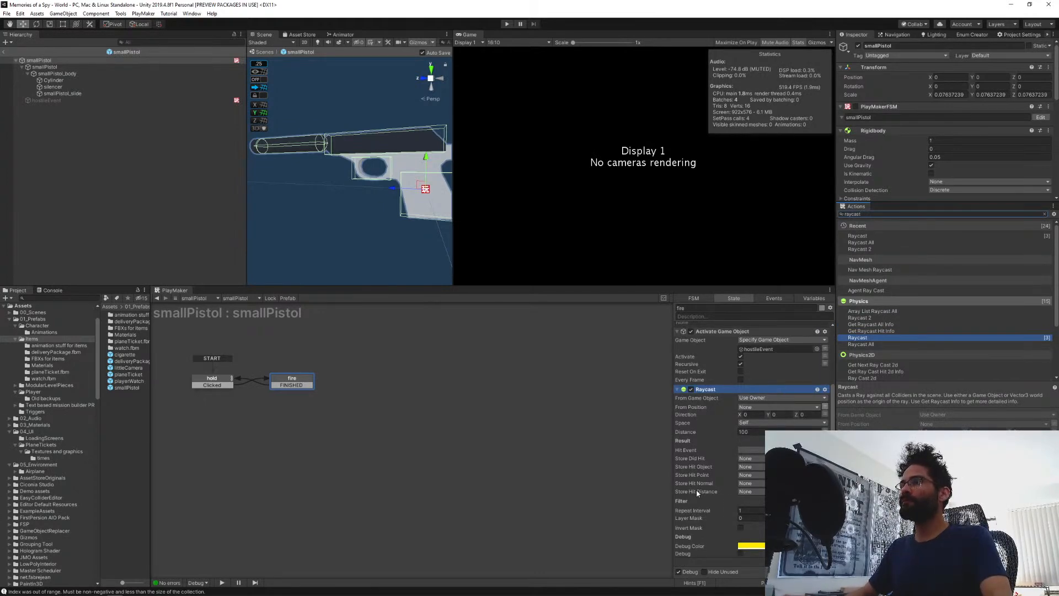
# Set the Raycast action's From Game Object to a specified game object using the playerCamera variable.
pyautogui.click(761, 398)
pyautogui.click(764, 416)
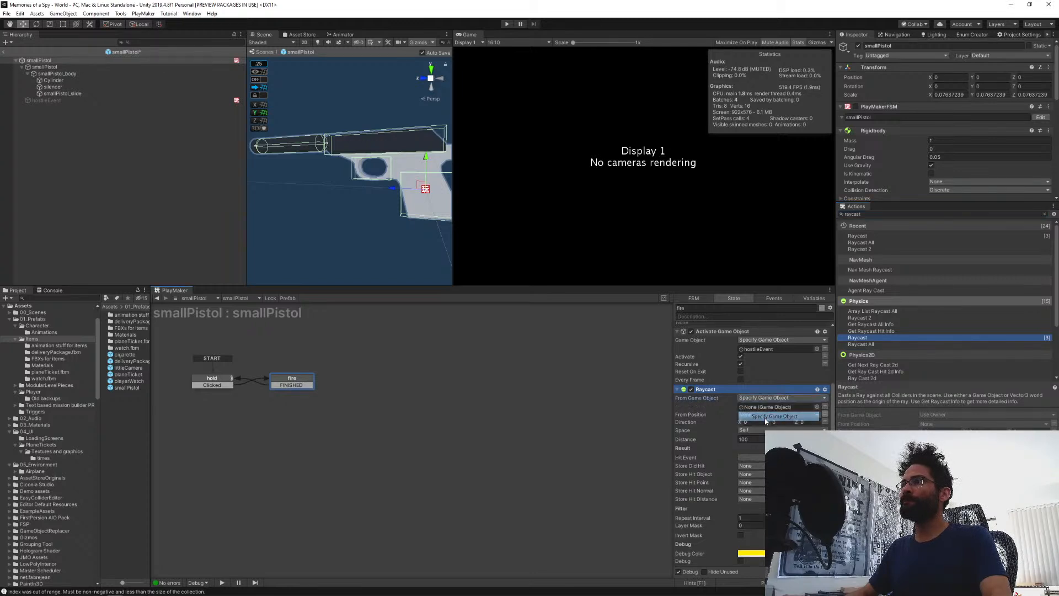
pyautogui.click(825, 407)
pyautogui.click(805, 410)
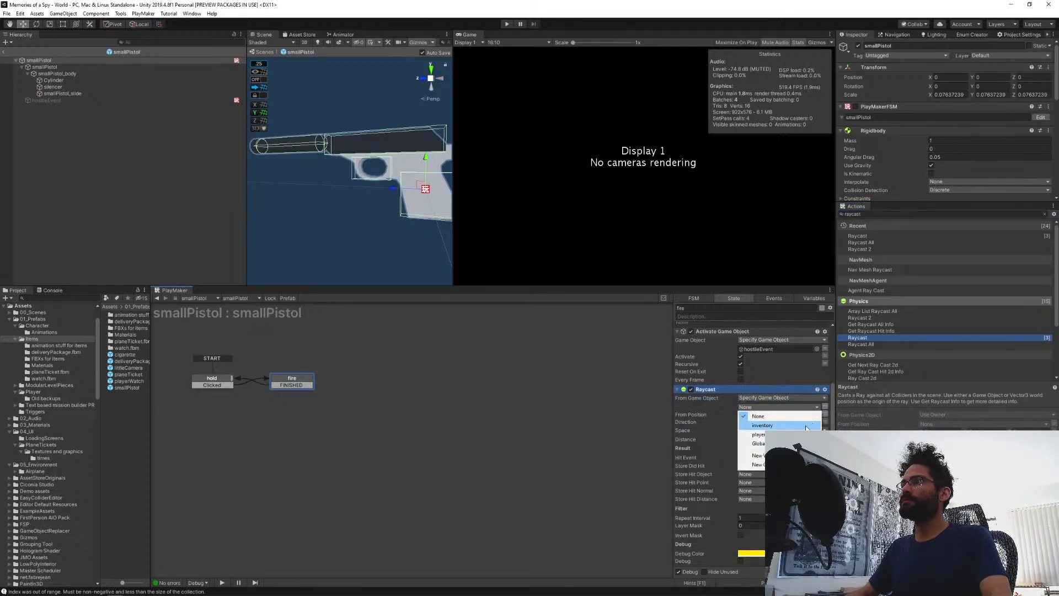
pyautogui.click(757, 430)
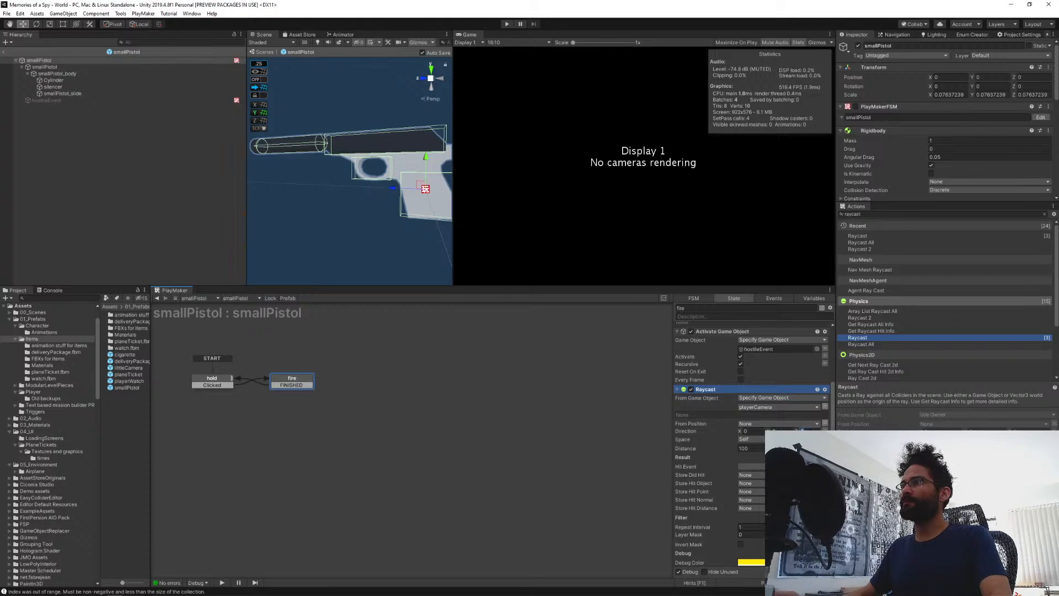
# Store the Raycast action's hit object in a new variable named objectHit.
pyautogui.scroll(-1, 700, 471)
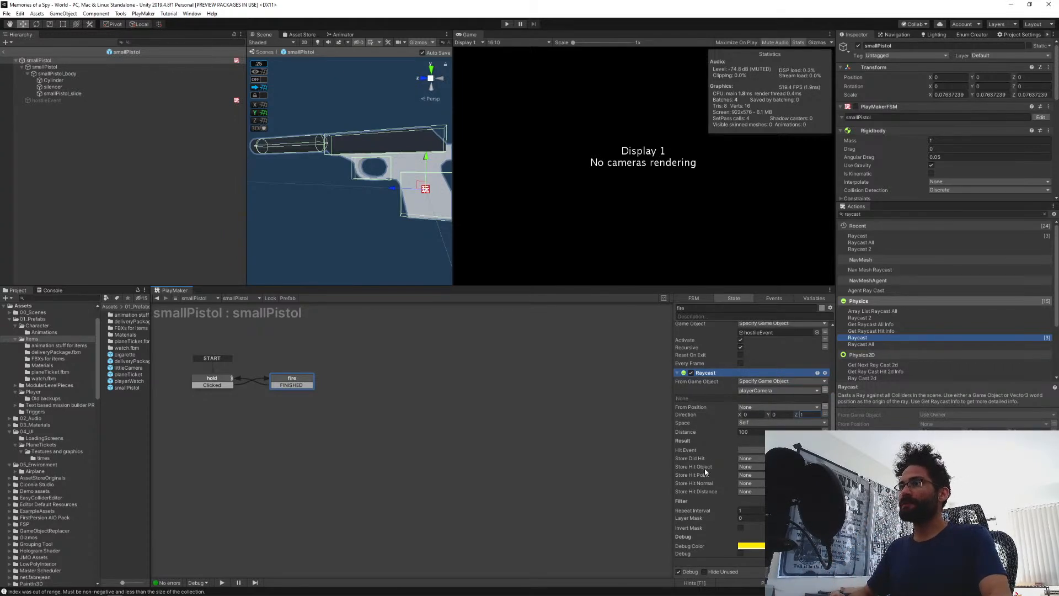
pyautogui.click(749, 467)
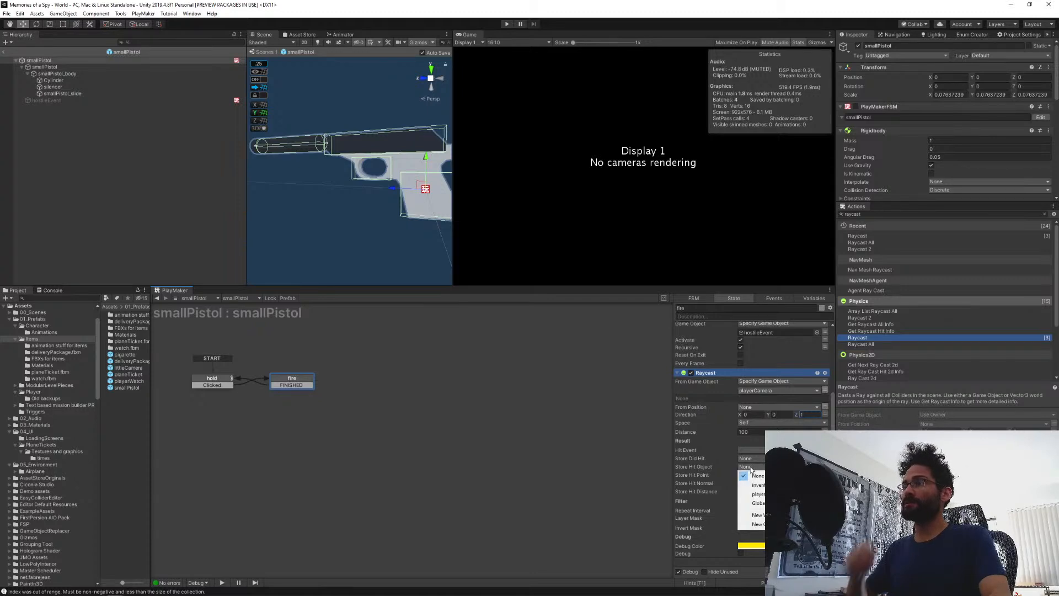
pyautogui.click(751, 515)
pyautogui.write('objecty')
pyautogui.press('BackSpace')
pyautogui.write('Hit')
pyautogui.press('Return')
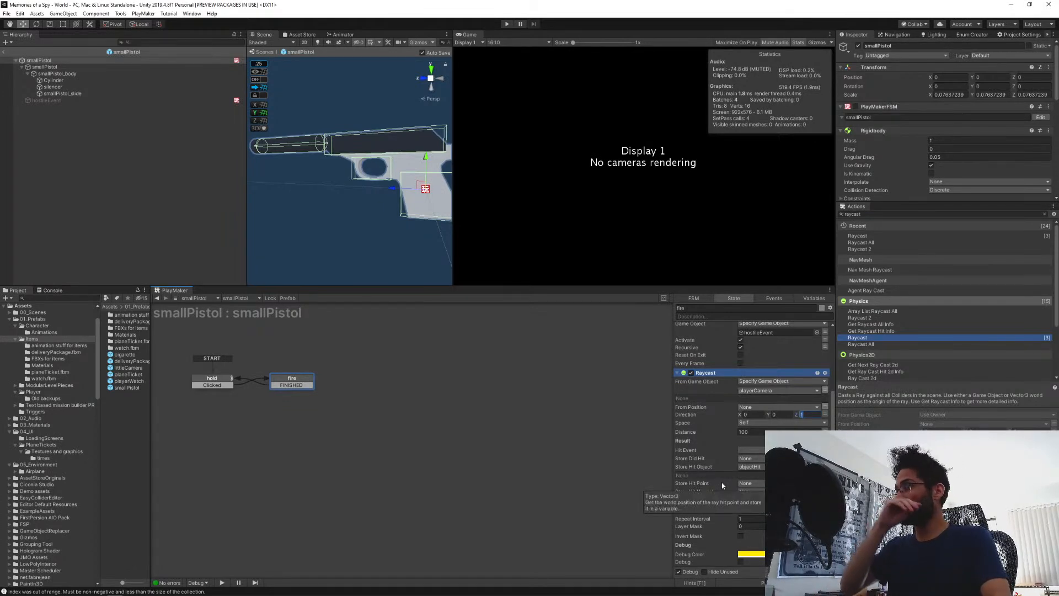
# Give the Raycast layer mask 2 elements and set Element 0 to the Enemy layer.
pyautogui.scroll(-1, 722, 487)
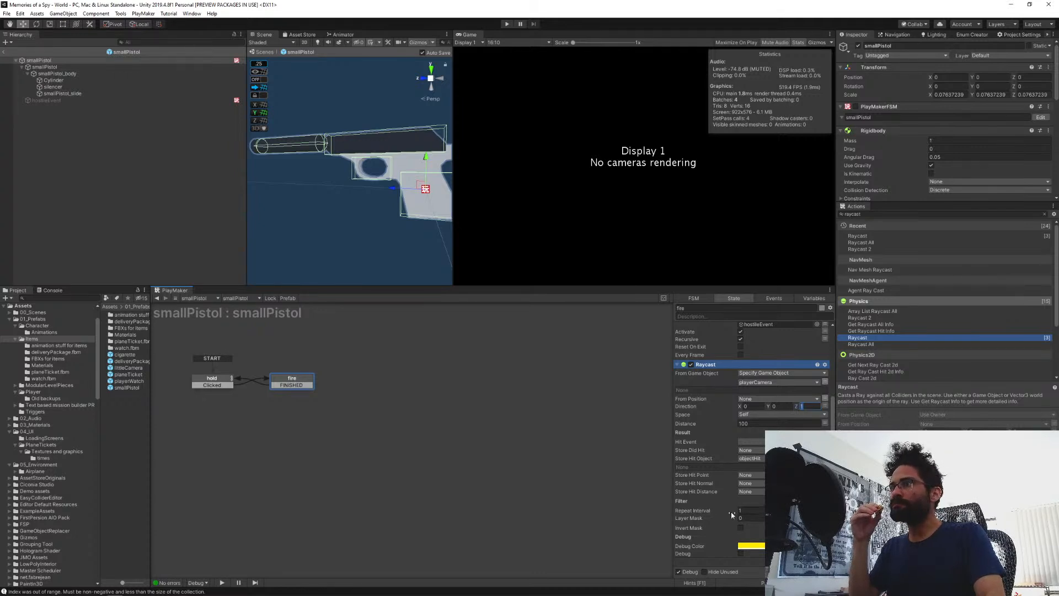
pyautogui.moveTo(709, 527)
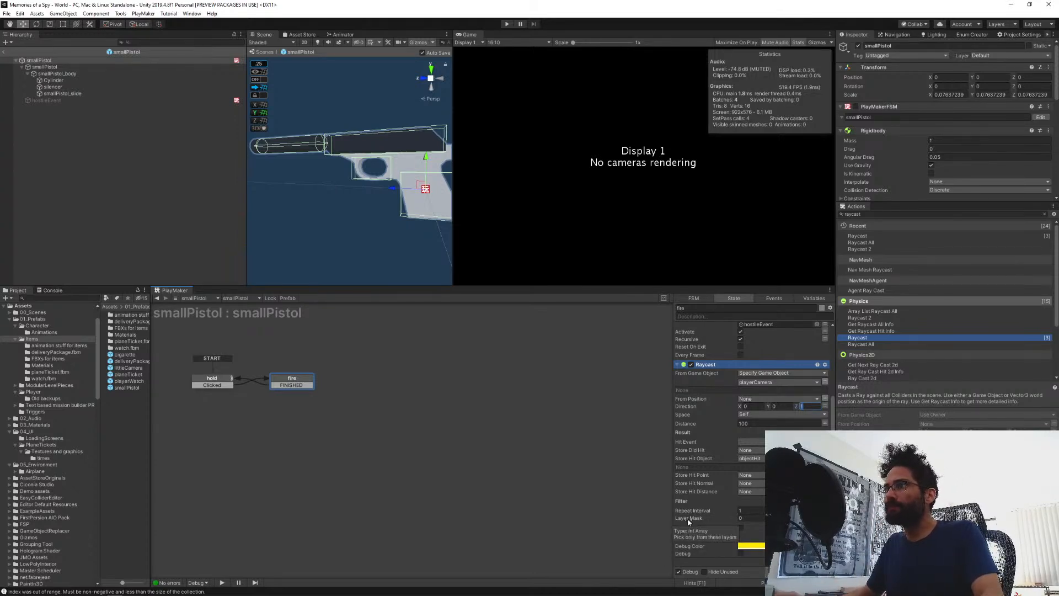
pyautogui.click(757, 519)
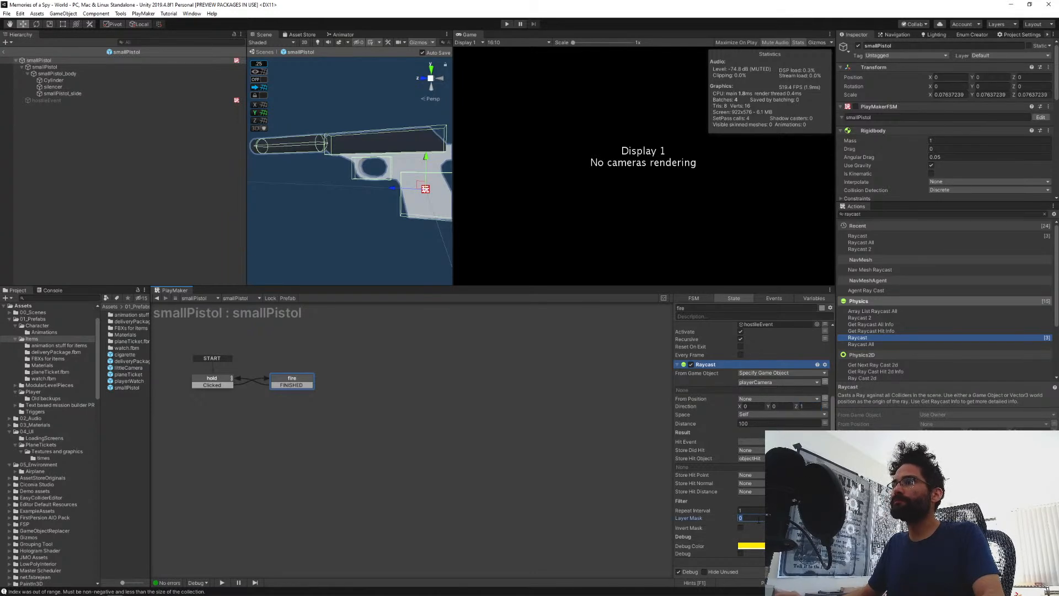
pyautogui.write('2')
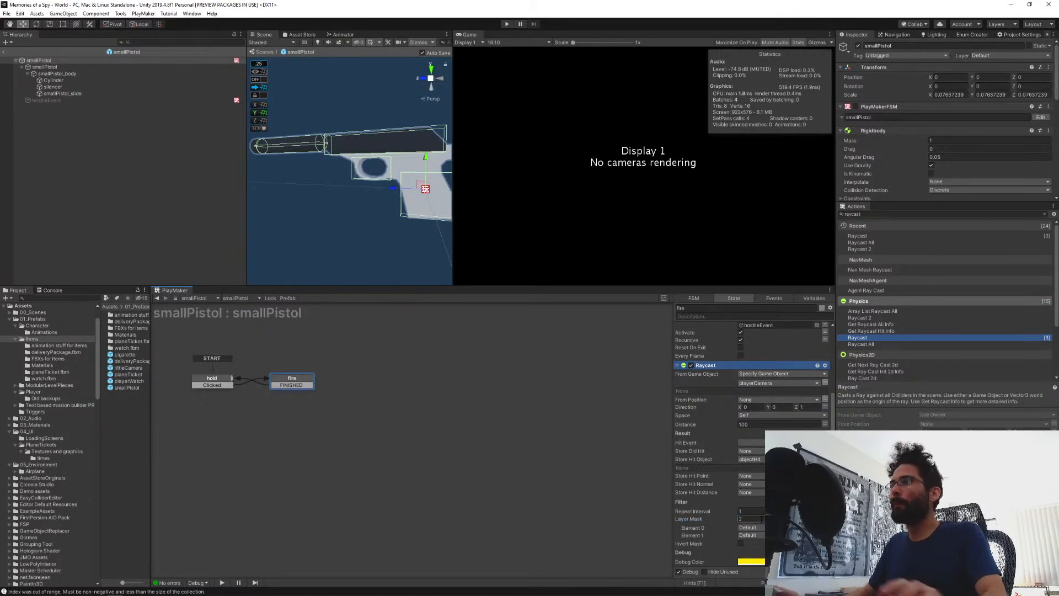
pyautogui.click(750, 528)
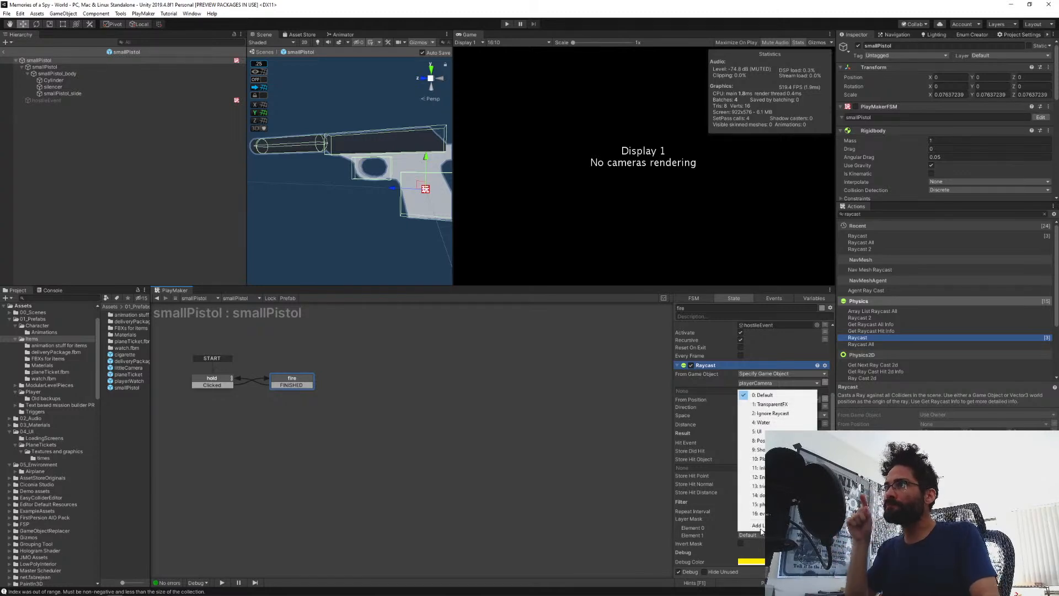
pyautogui.click(754, 477)
pyautogui.click(745, 535)
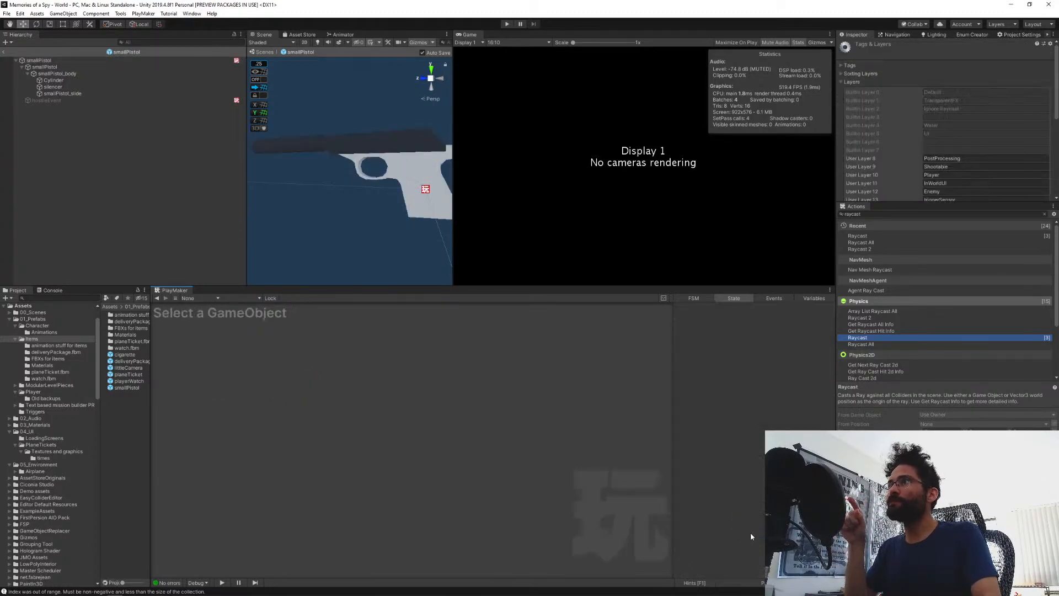
pyautogui.click(38, 60)
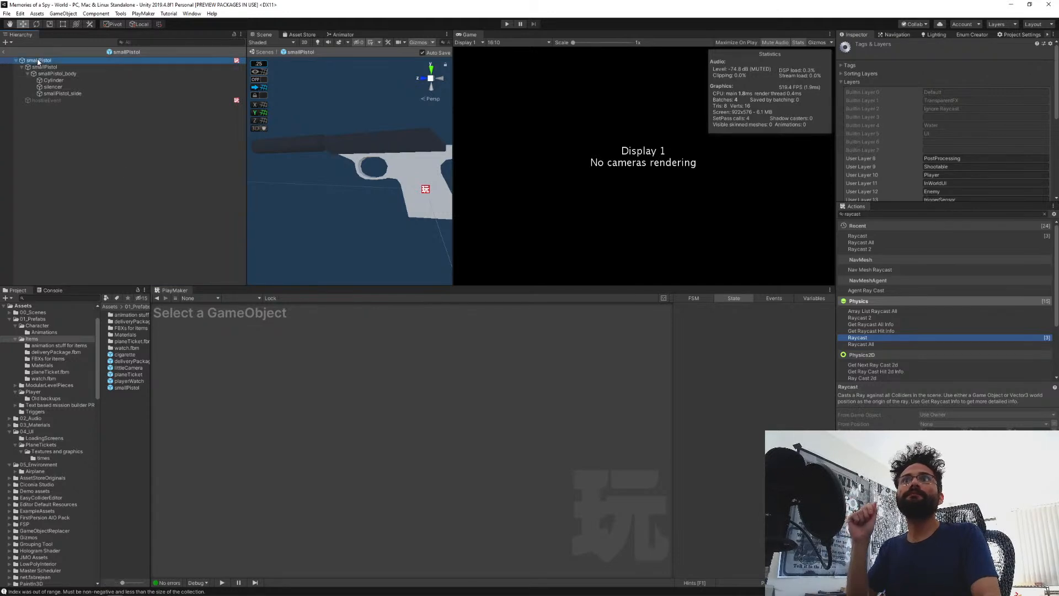
pyautogui.scroll(-1, 726, 488)
pyautogui.click(744, 521)
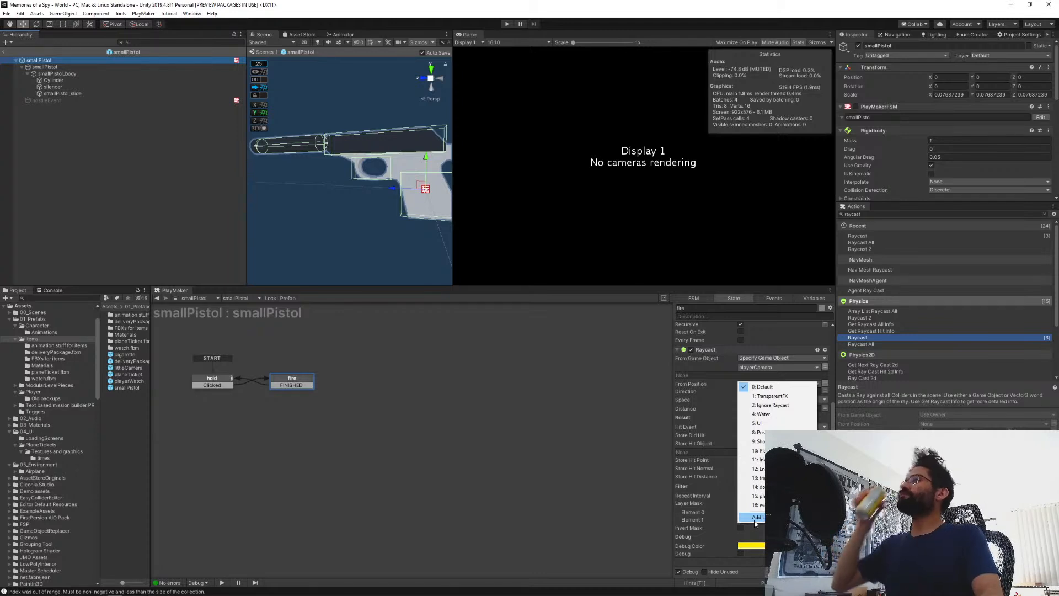
pyautogui.click(694, 514)
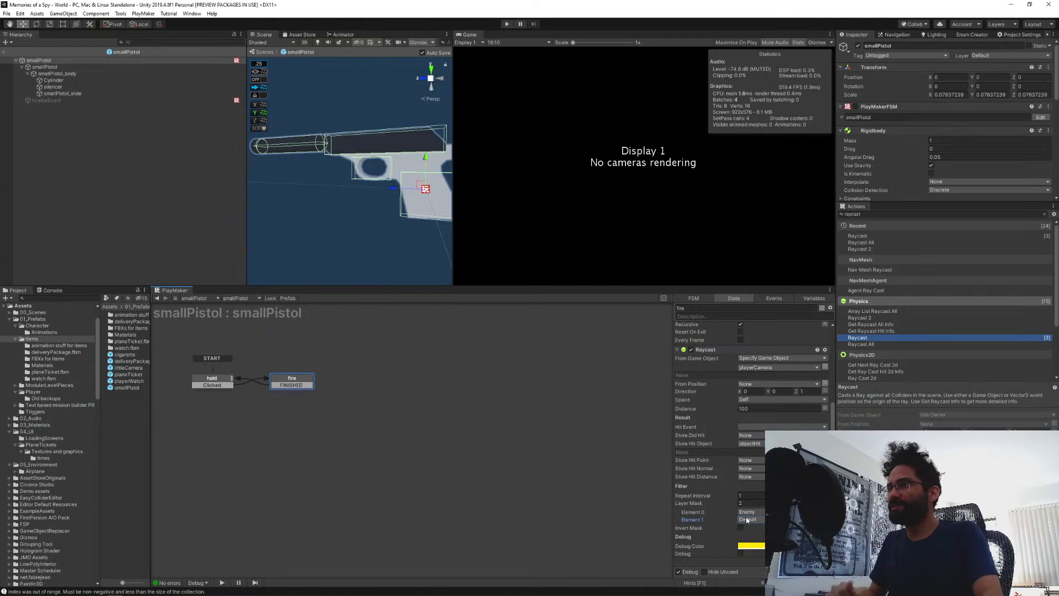
# Enable Invert Mask on the Raycast action and set layer mask Element 0 to Ignore Raycast.
pyautogui.click(740, 528)
pyautogui.click(750, 513)
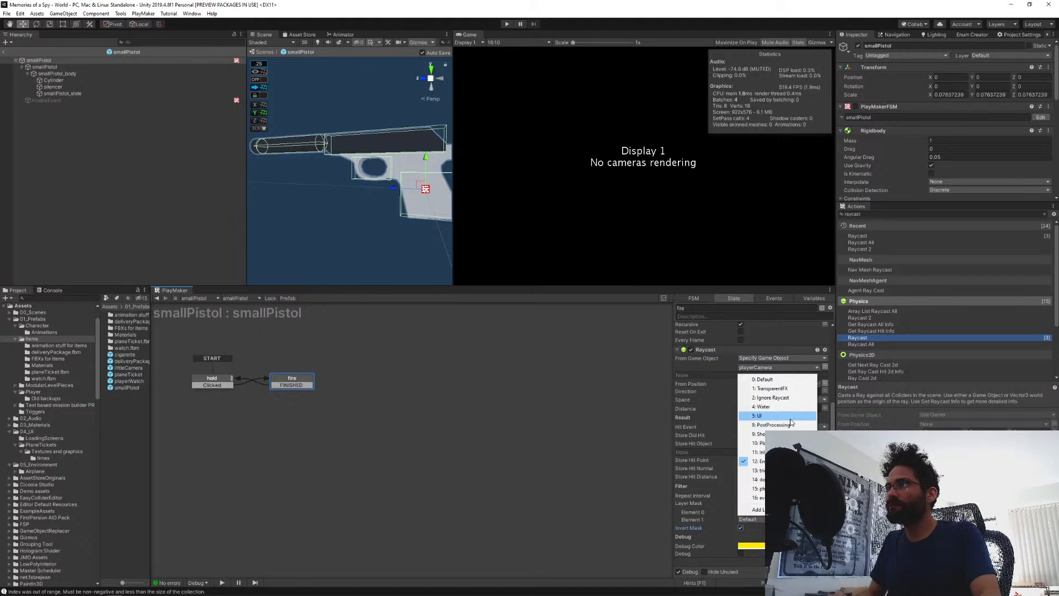
pyautogui.click(765, 398)
# Set Element 1 of the Raycast layer mask to the triggerSensor layer.
pyautogui.click(747, 521)
pyautogui.click(747, 521)
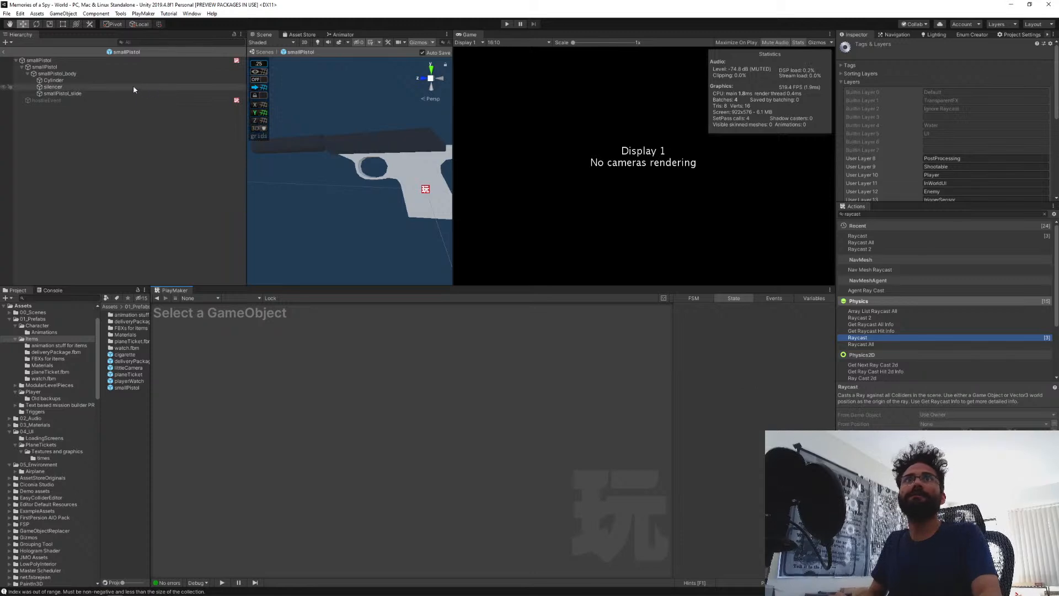
pyautogui.click(151, 60)
pyautogui.click(754, 520)
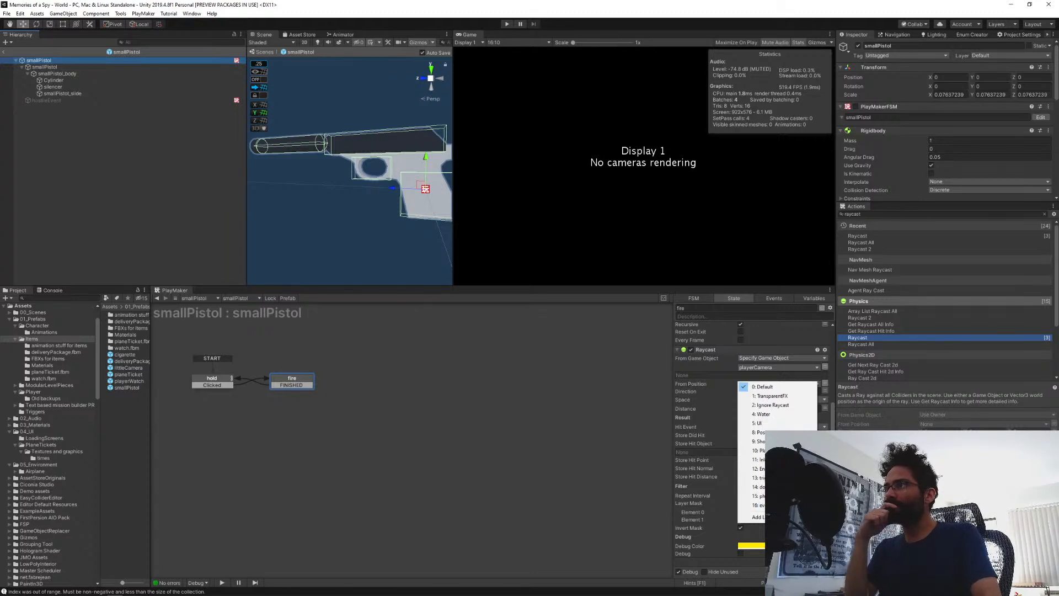
pyautogui.click(760, 479)
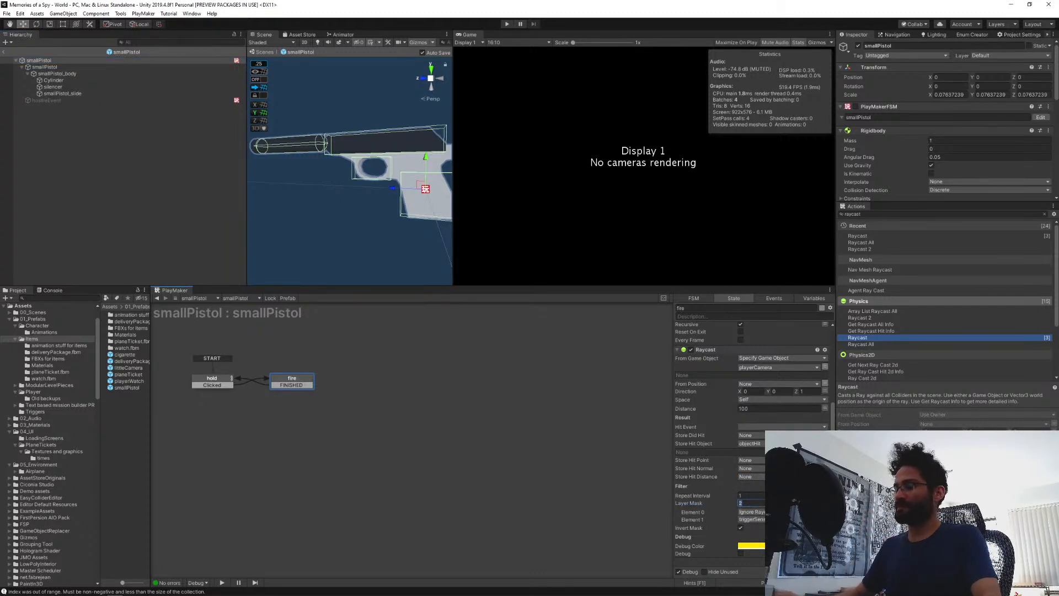
# Expand the Raycast layer mask to 5 elements and set Elements 2 to 4 to inWorldUI, the photograph layer (15) and event.
pyautogui.write('5')
pyautogui.press('Return')
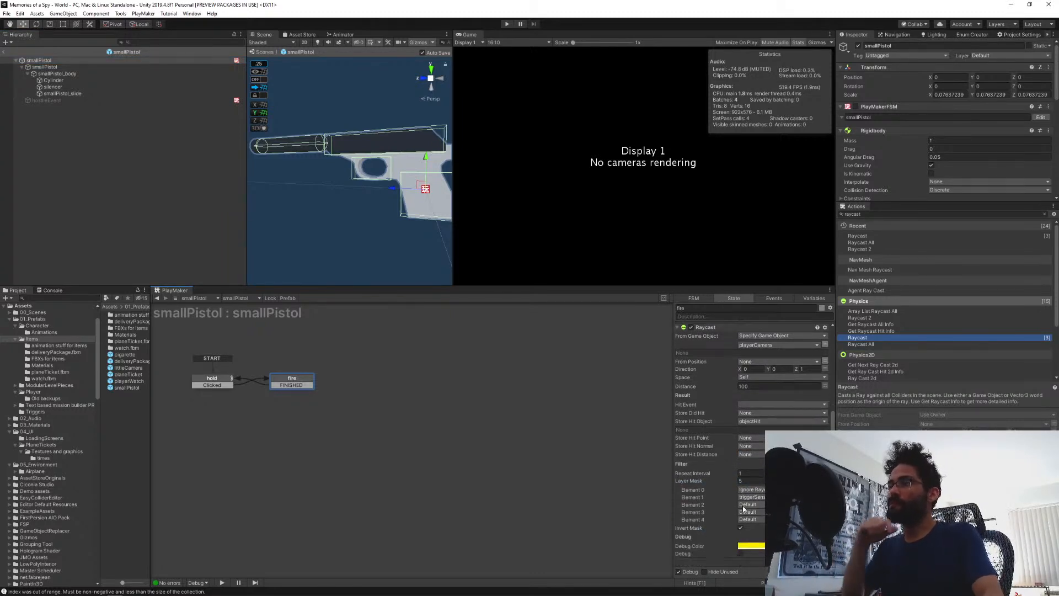
pyautogui.click(748, 511)
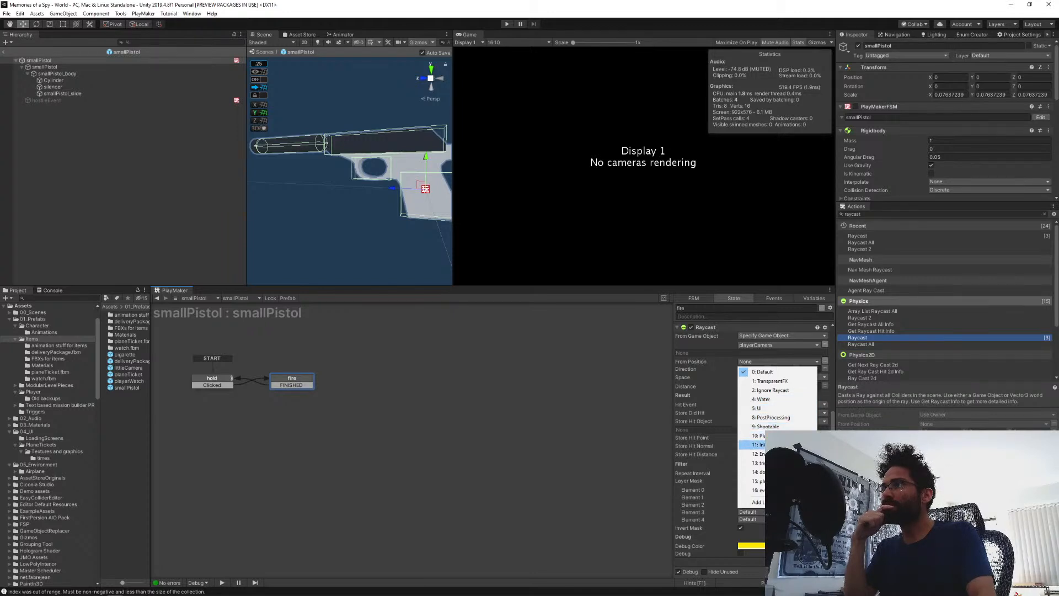
pyautogui.click(757, 444)
pyautogui.click(743, 517)
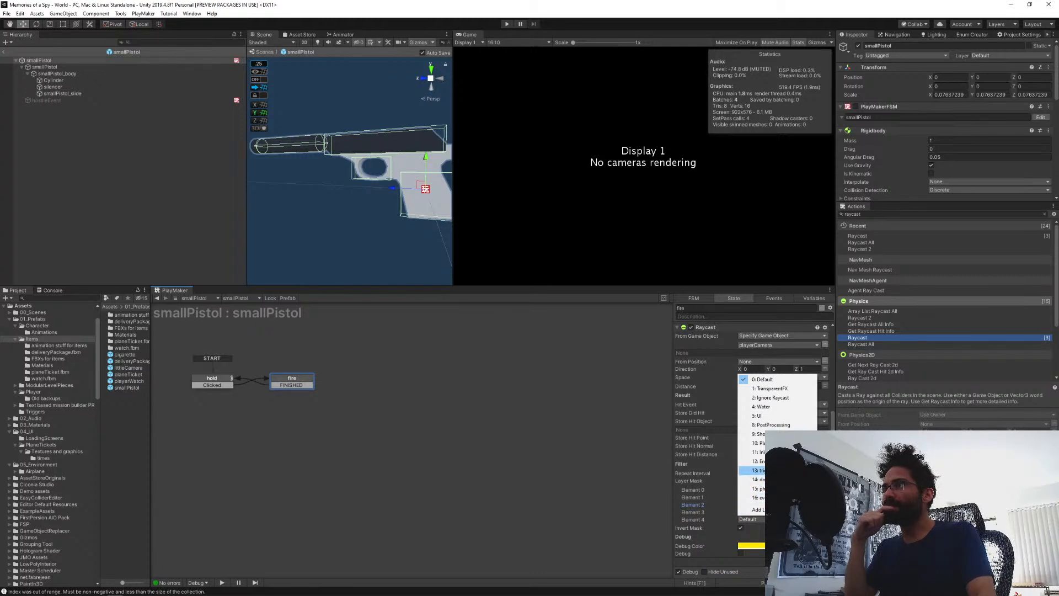
pyautogui.click(775, 489)
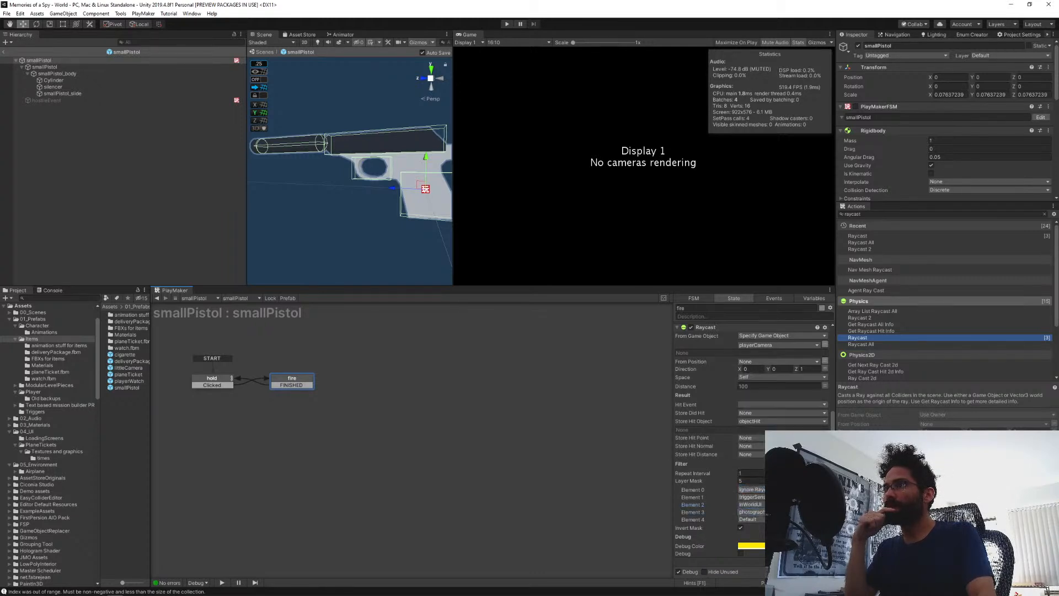
pyautogui.click(776, 519)
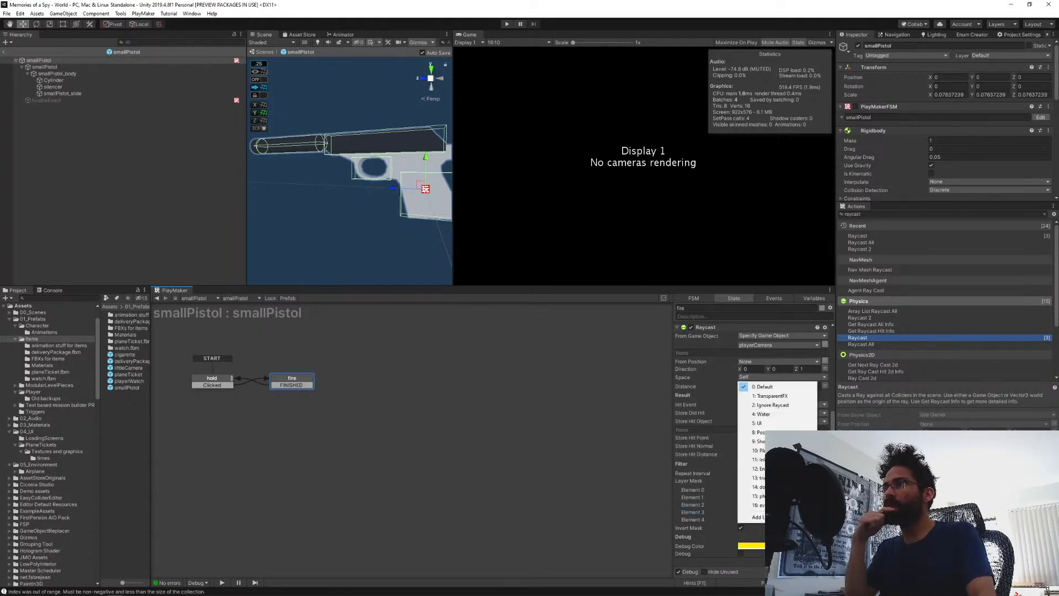
pyautogui.click(778, 504)
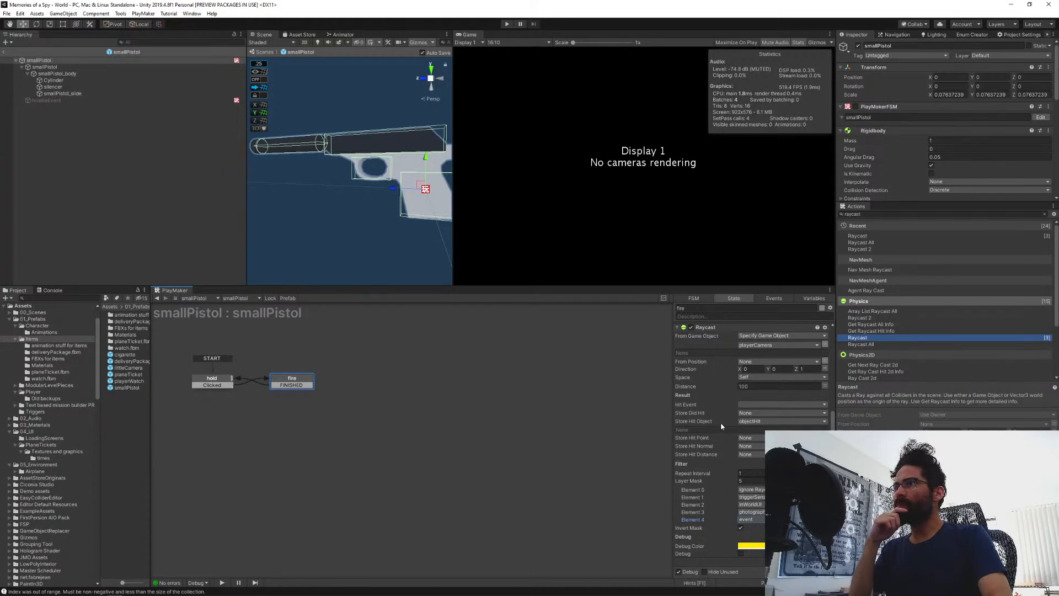
# Set the Raycast hit event to next and connect that transition from the fire state to a new state below it.
pyautogui.click(753, 405)
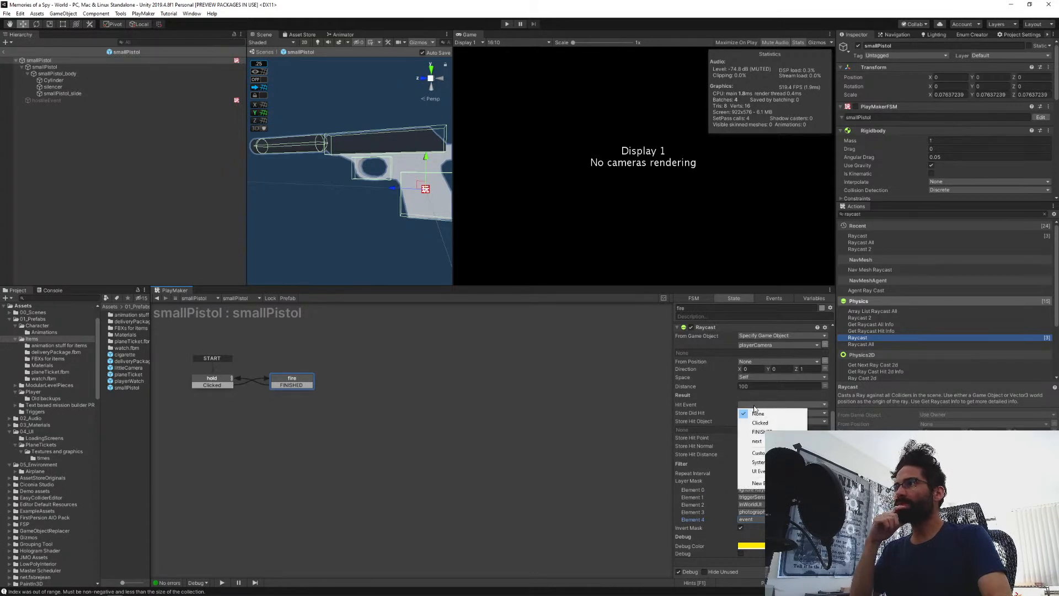
pyautogui.moveTo(760, 453)
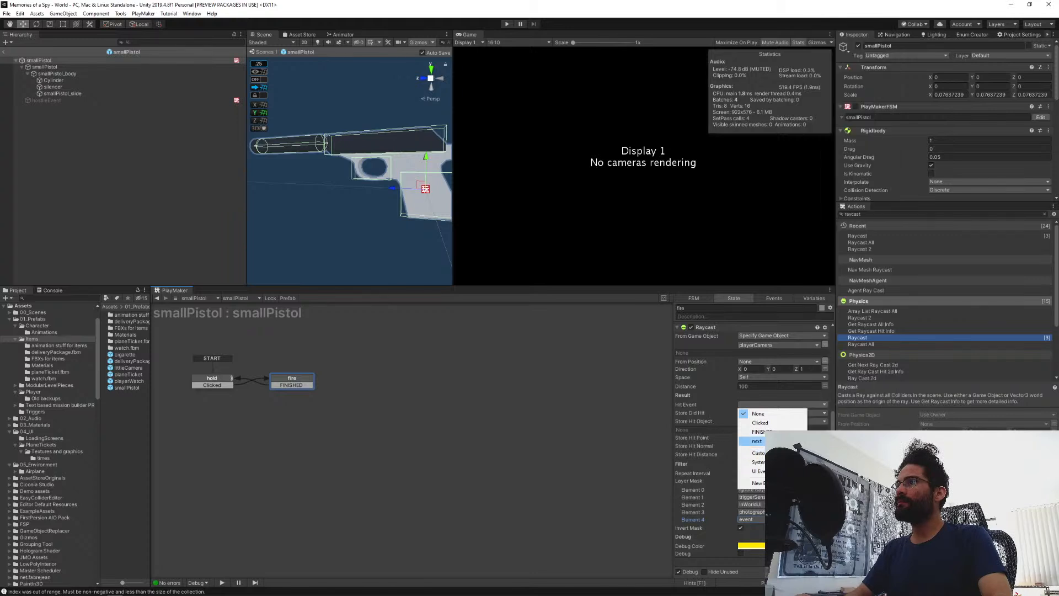
pyautogui.click(756, 441)
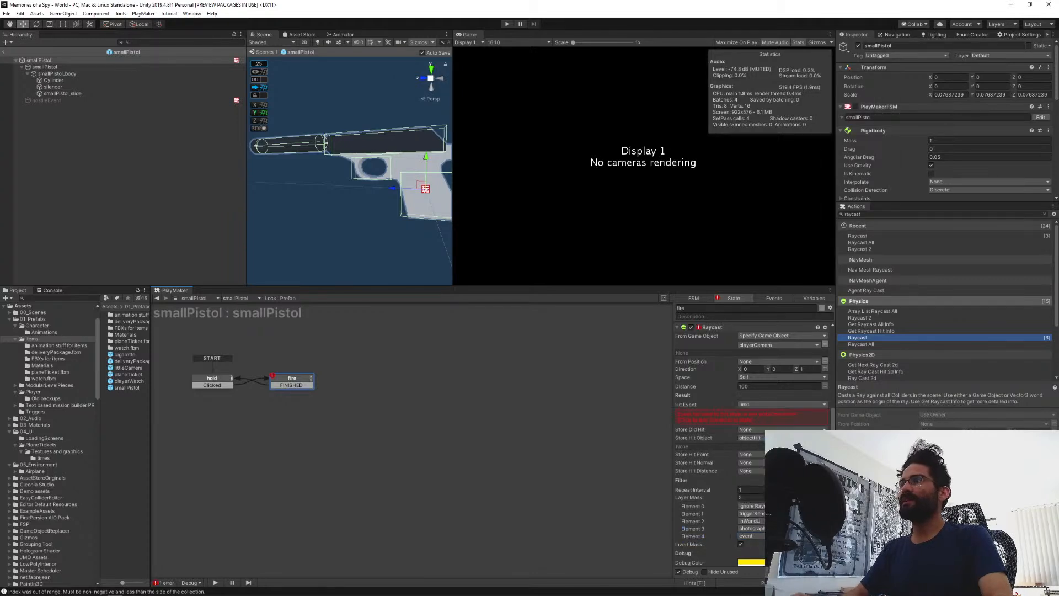
pyautogui.click(726, 418)
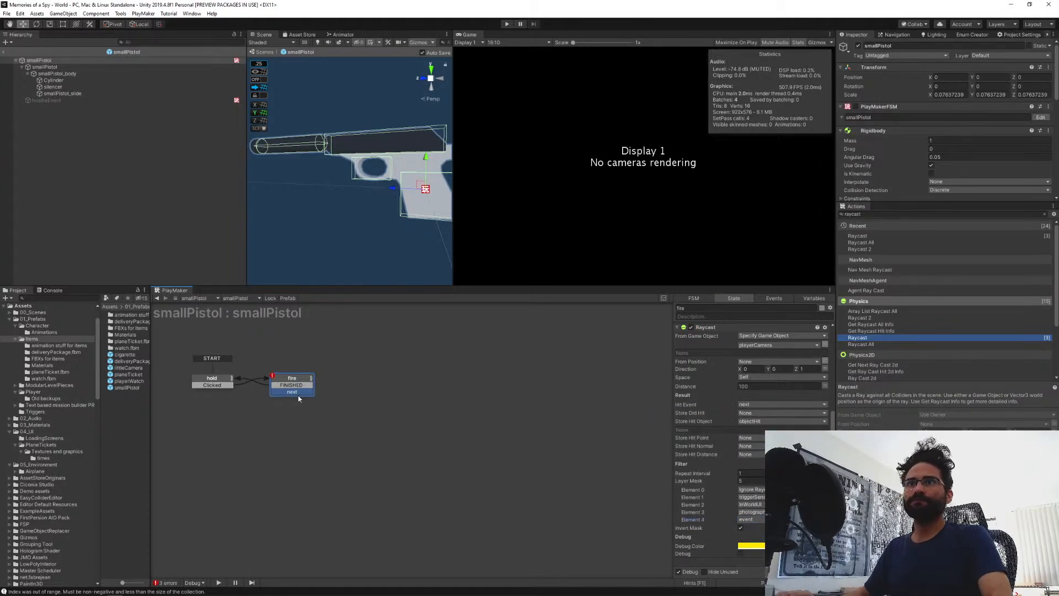
pyautogui.moveTo(308, 392); pyautogui.dragTo(291, 422)
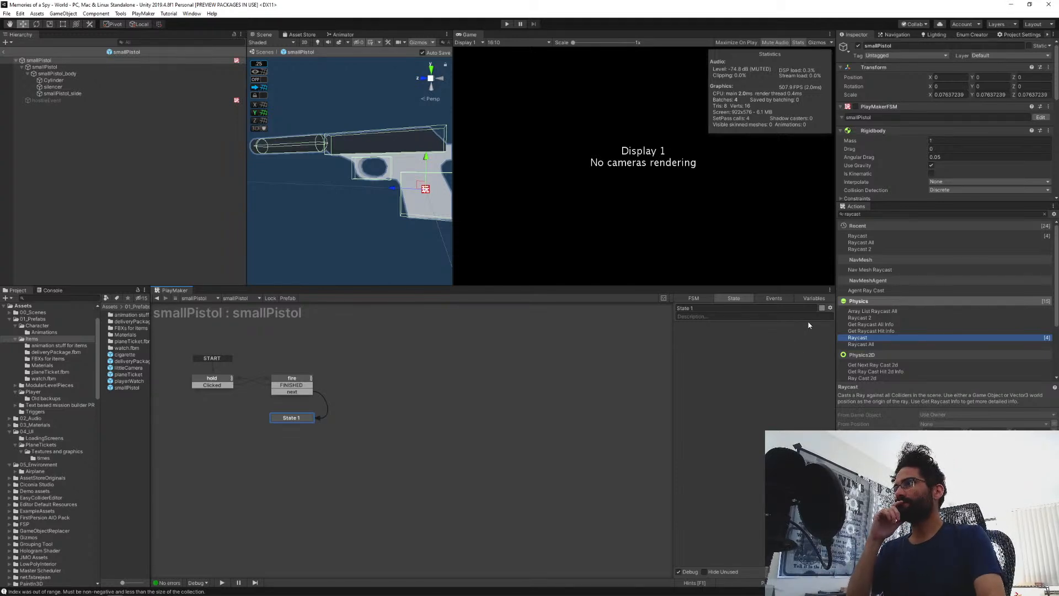
# Find the Game Object Compare Tag action and add it to the new state.
pyautogui.click(885, 214)
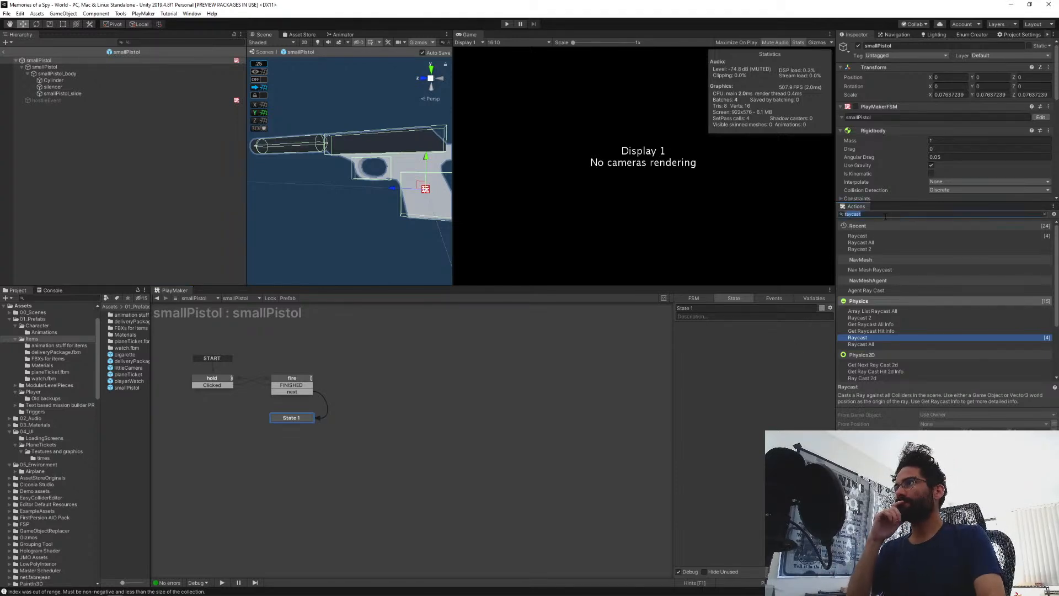
pyautogui.write('tag comp')
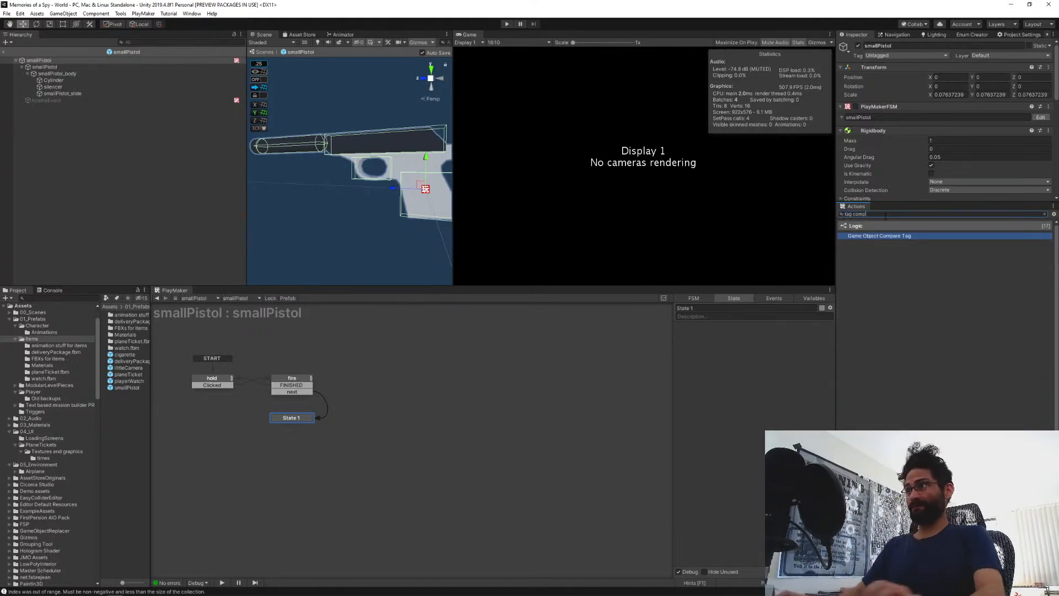
pyautogui.press('Return')
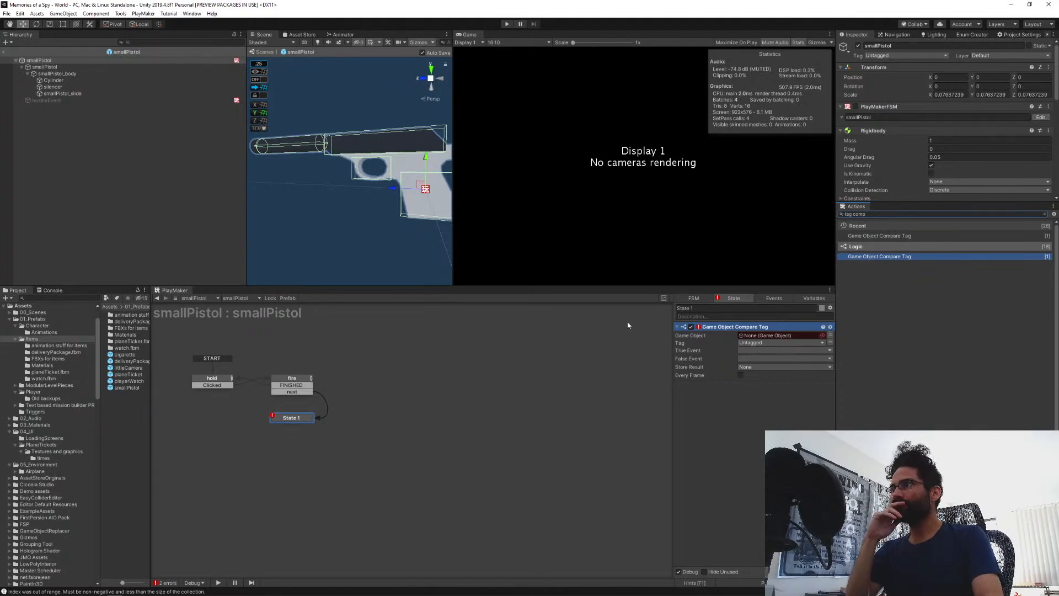
# Configure the Game Object Compare Tag action to compare the objectHit variable against the Npc tag.
pyautogui.click(830, 335)
pyautogui.click(816, 335)
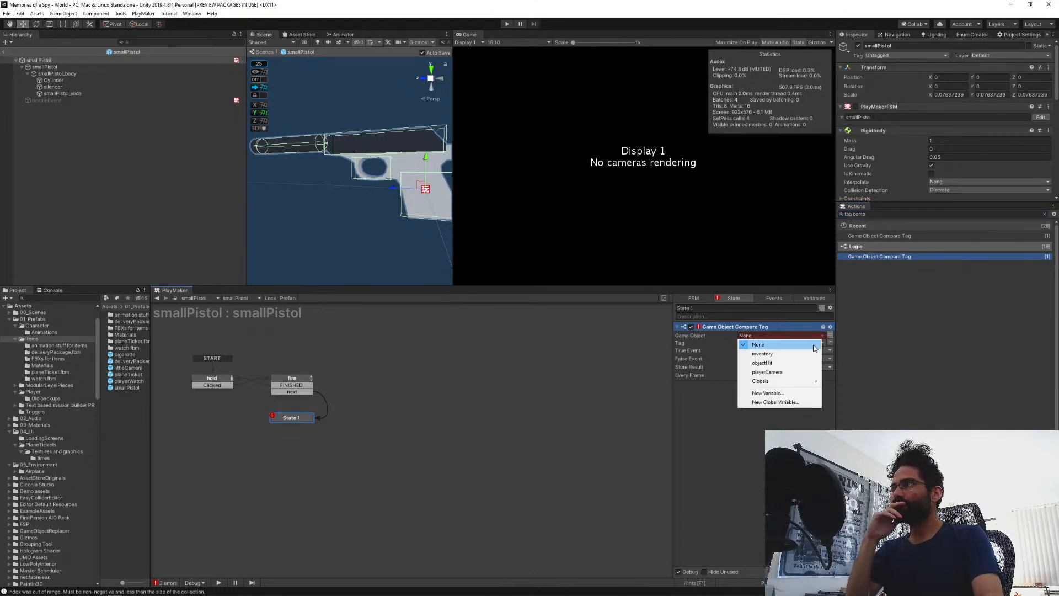
pyautogui.click(805, 364)
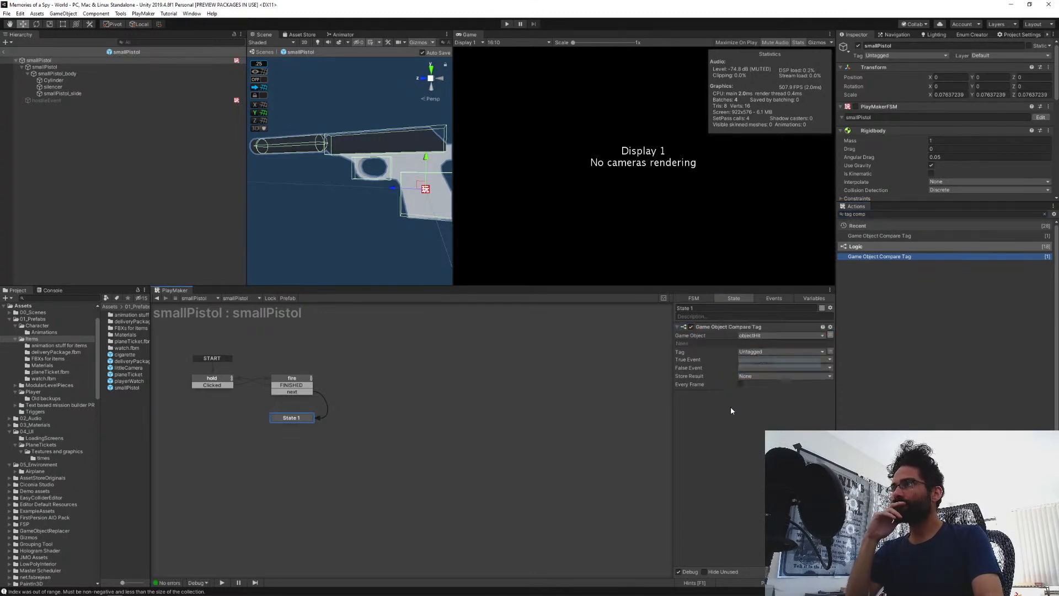
pyautogui.click(746, 352)
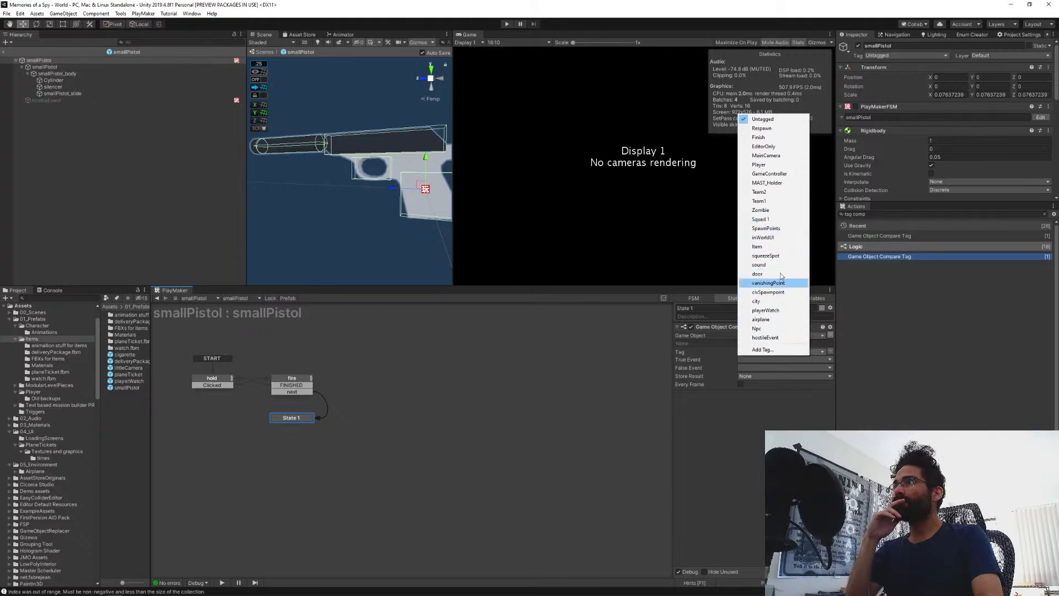
pyautogui.click(767, 329)
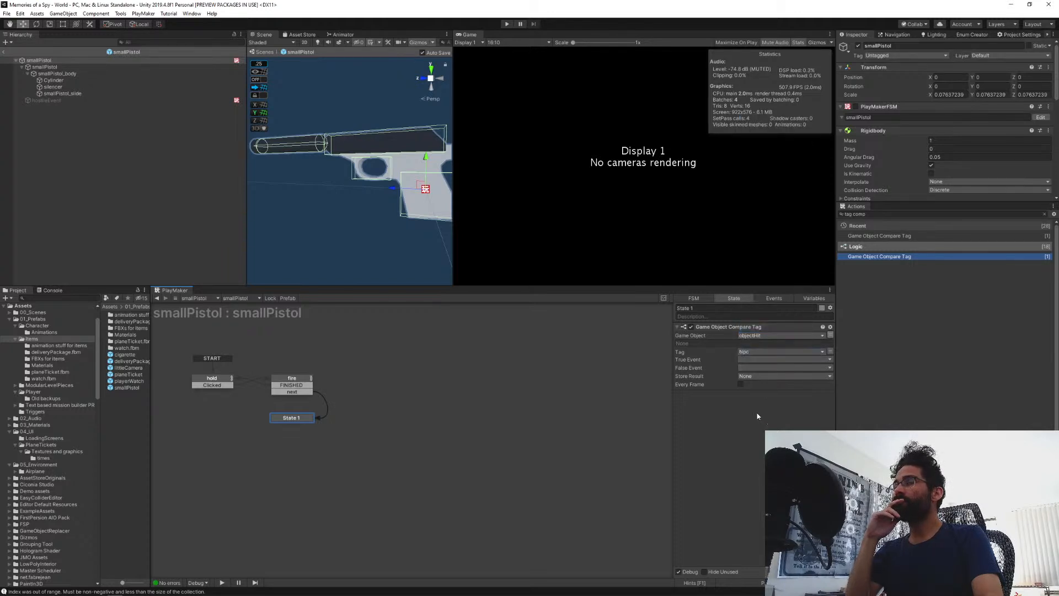
# Check the tag and layer settings of the StaticNPC, Npc_v2 and NPC_tabulaRasa prefabs in the Character folder.
pyautogui.click(32, 326)
pyautogui.click(125, 348)
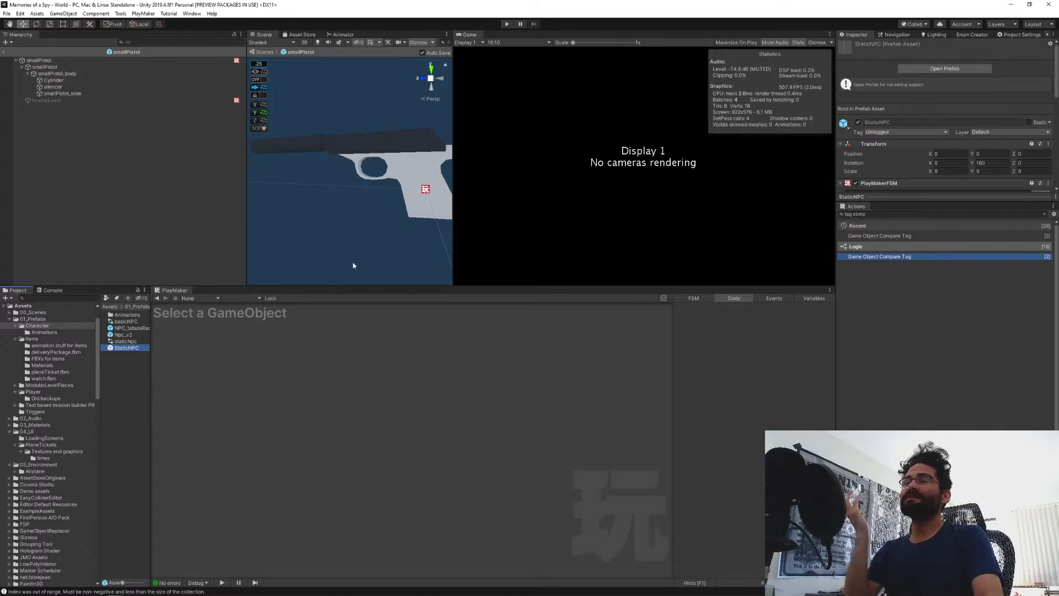
pyautogui.click(120, 335)
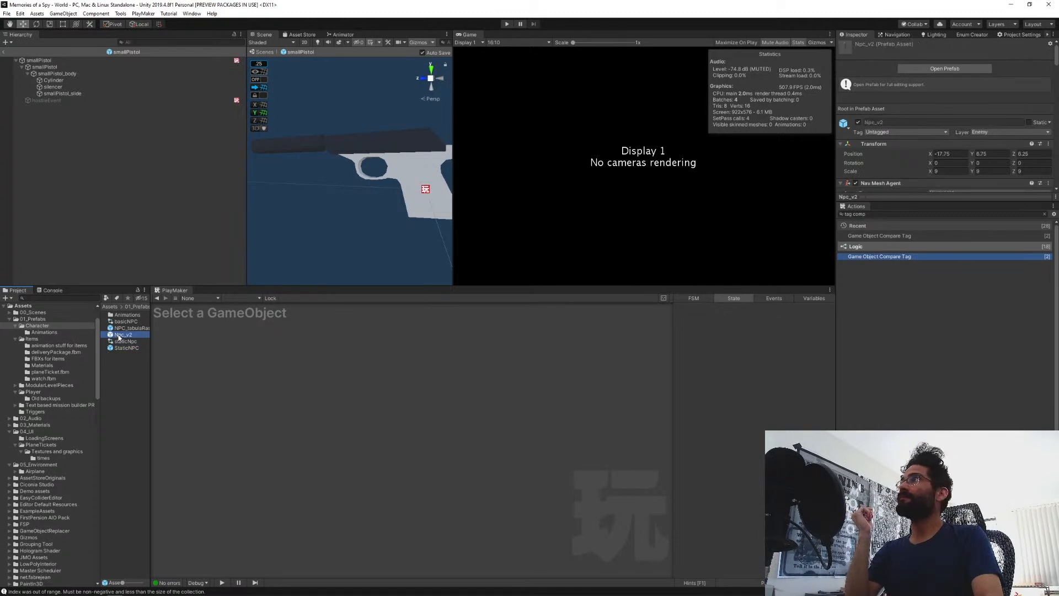
pyautogui.click(118, 329)
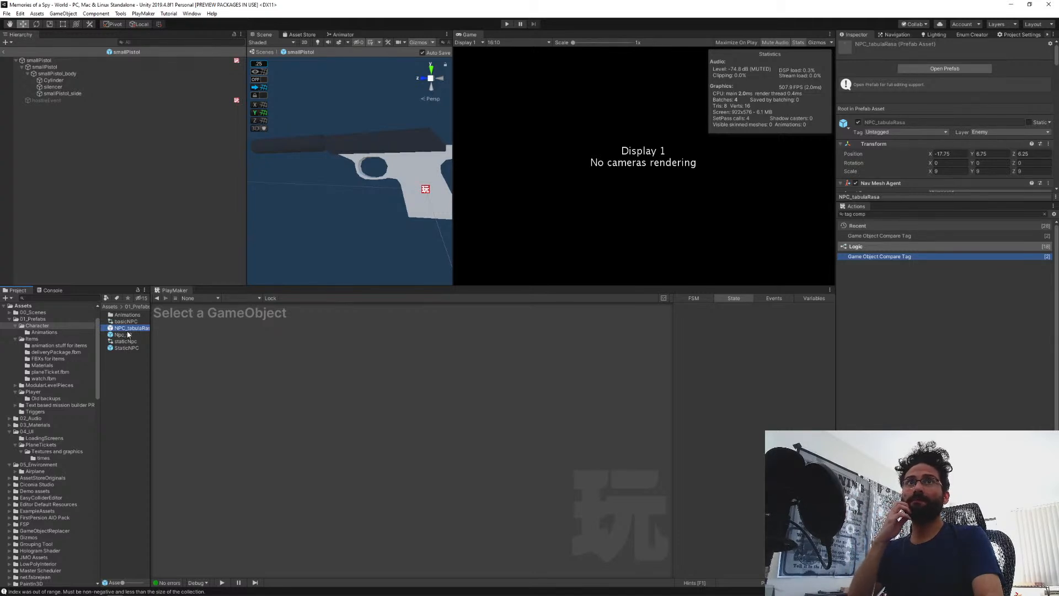
# Return to the smallPistol prefab and set the Compare Tag action's True Event in State 1 to true.
pyautogui.click(32, 338)
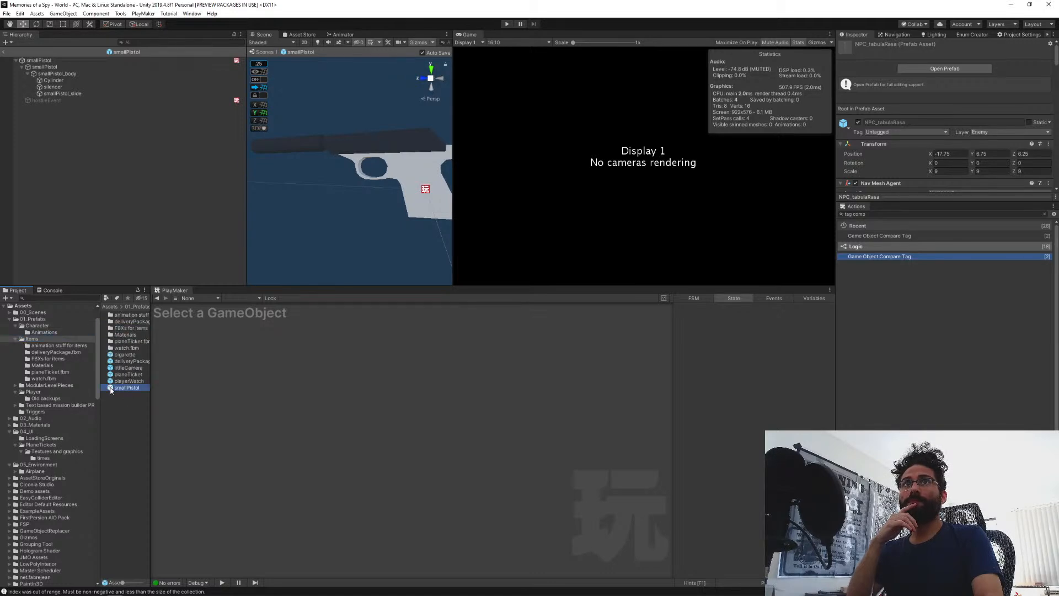
pyautogui.click(111, 389)
pyautogui.click(280, 420)
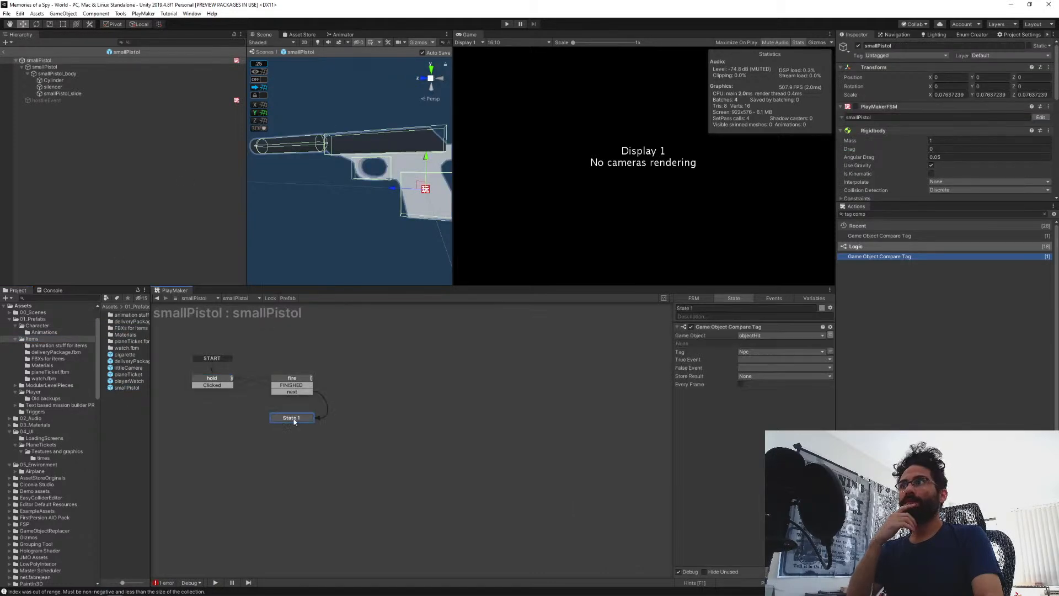
pyautogui.click(746, 359)
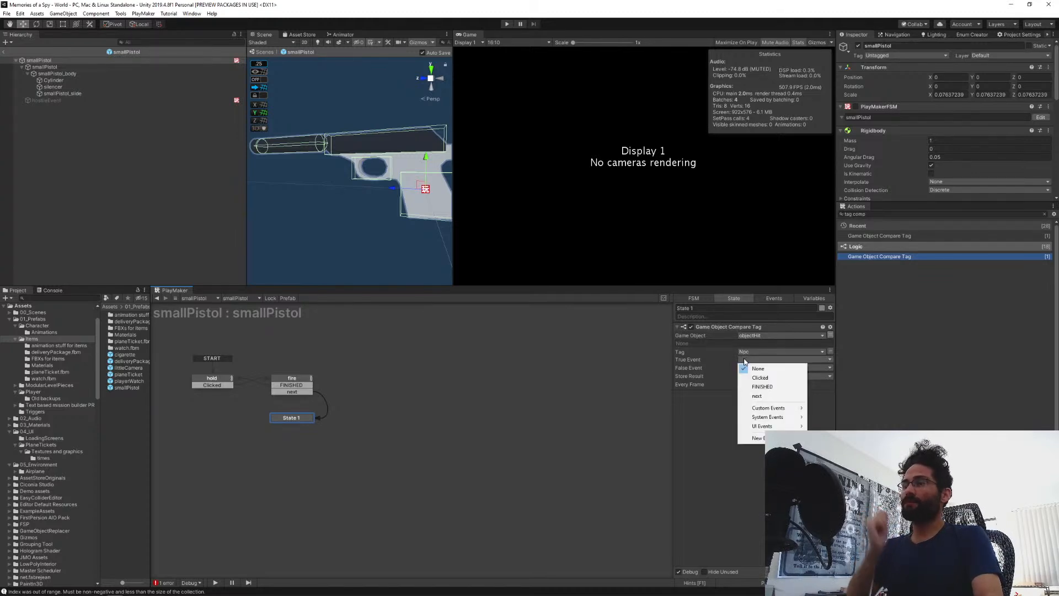
pyautogui.click(778, 404)
pyautogui.click(731, 369)
# Rename the tag-comparing state to Hit NPC.
pyautogui.click(723, 307)
pyautogui.write('NPC')
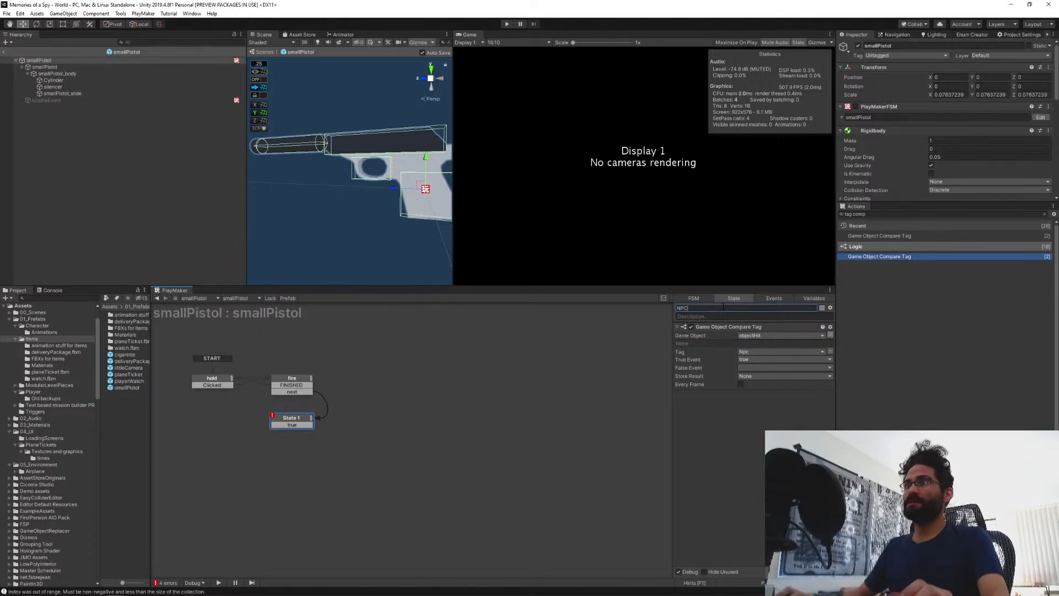
pyautogui.press('Return')
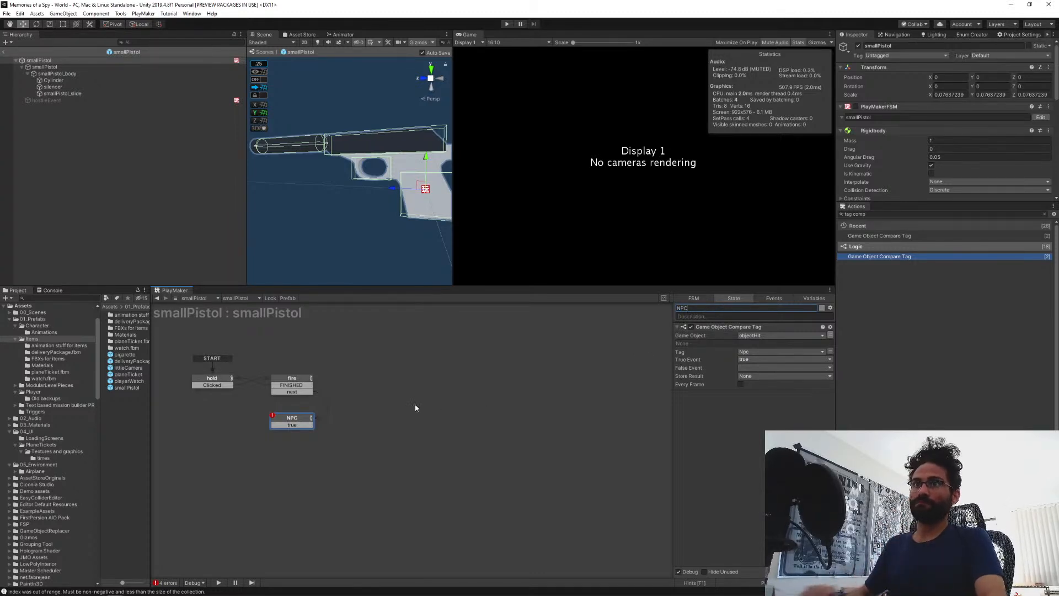
pyautogui.click(716, 308)
pyautogui.write('Hi')
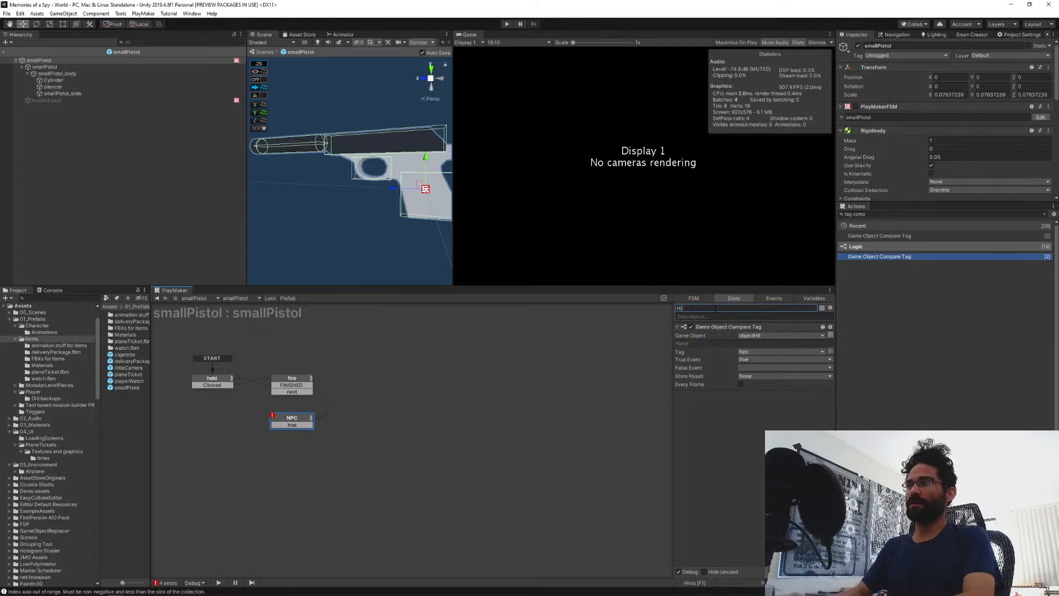
pyautogui.write('t NPC')
pyautogui.press('Return')
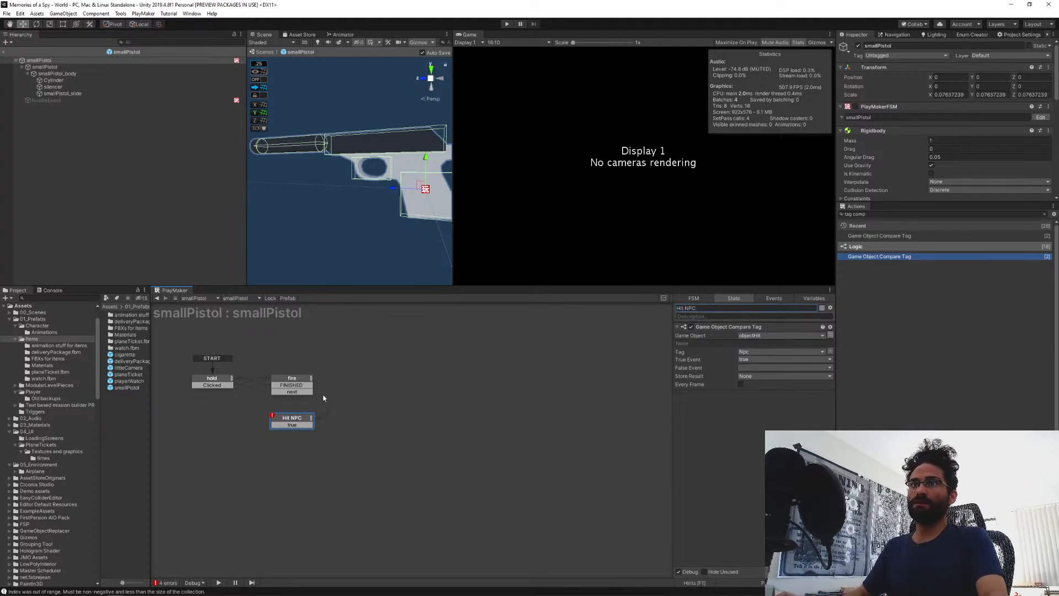
# Add a new state directly below Hit NPC and name it Hit enviornment.
pyautogui.keyDown('ctrl'); pyautogui.click(300, 457); pyautogui.keyUp('ctrl')
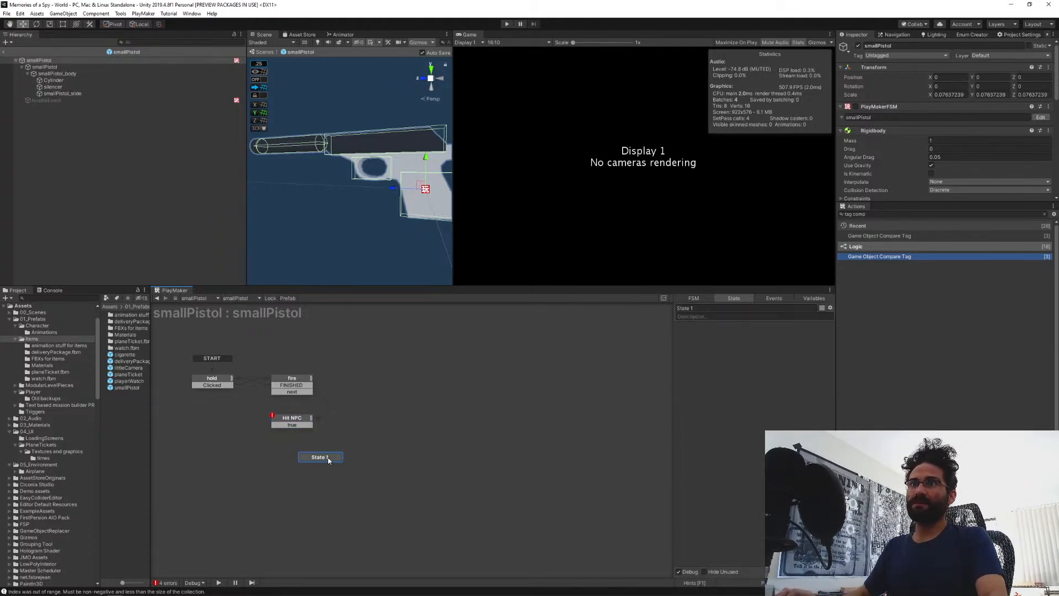
pyautogui.click(696, 309)
pyautogui.write('Hit Wall')
pyautogui.press('BackSpace')
pyautogui.press('BackSpace')
pyautogui.press('BackSpace')
pyautogui.press('BackSpace')
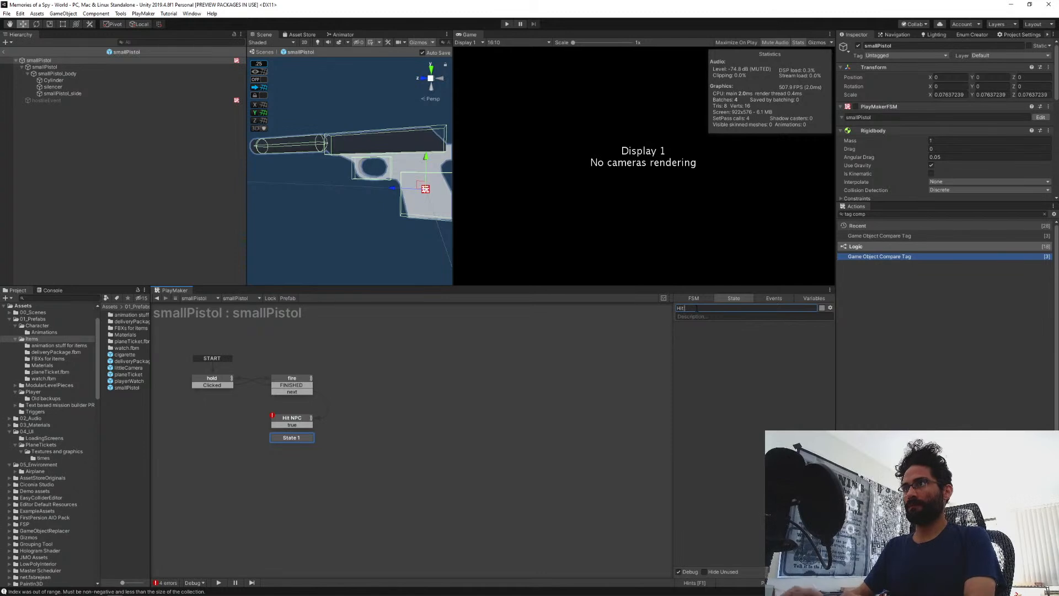
pyautogui.write('environment')
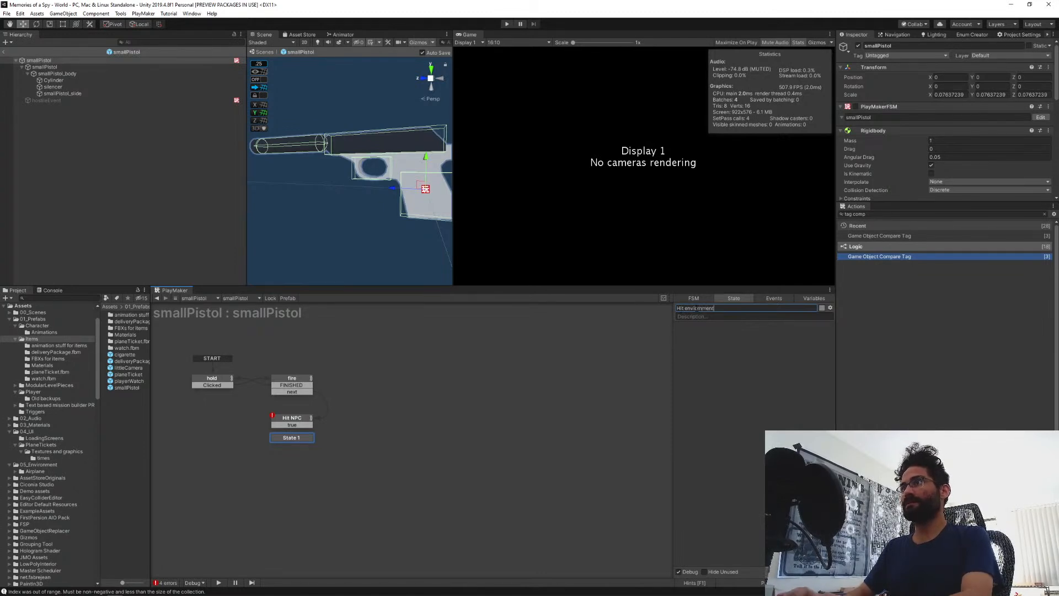
pyautogui.press('Return')
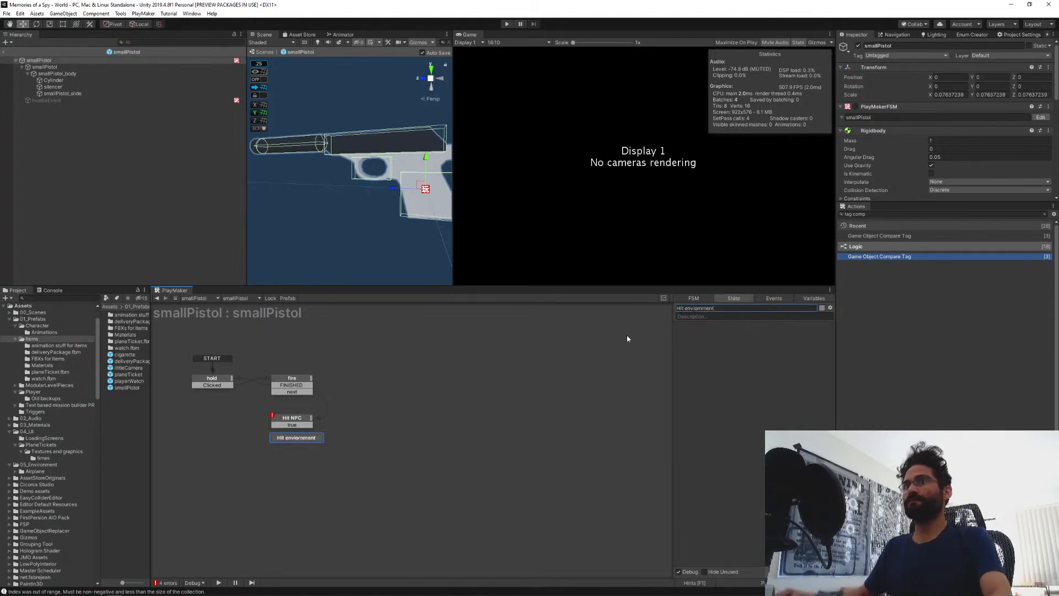
pyautogui.moveTo(304, 437); pyautogui.dragTo(302, 448)
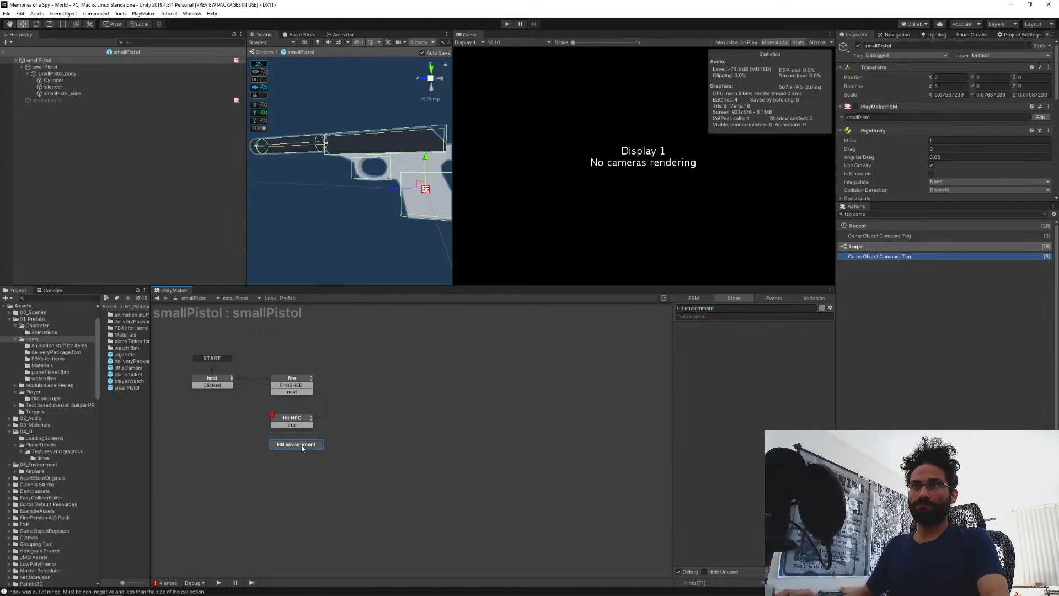
# Set the False Event of the Hit NPC state's Compare Tag action to the existing custom event false.
pyautogui.click(291, 418)
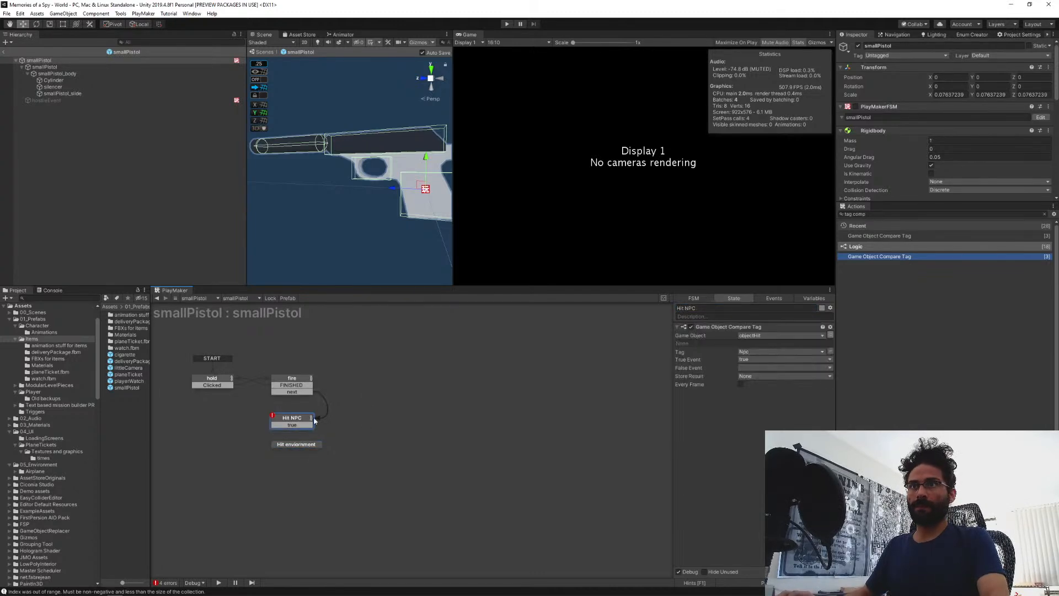
pyautogui.click(747, 367)
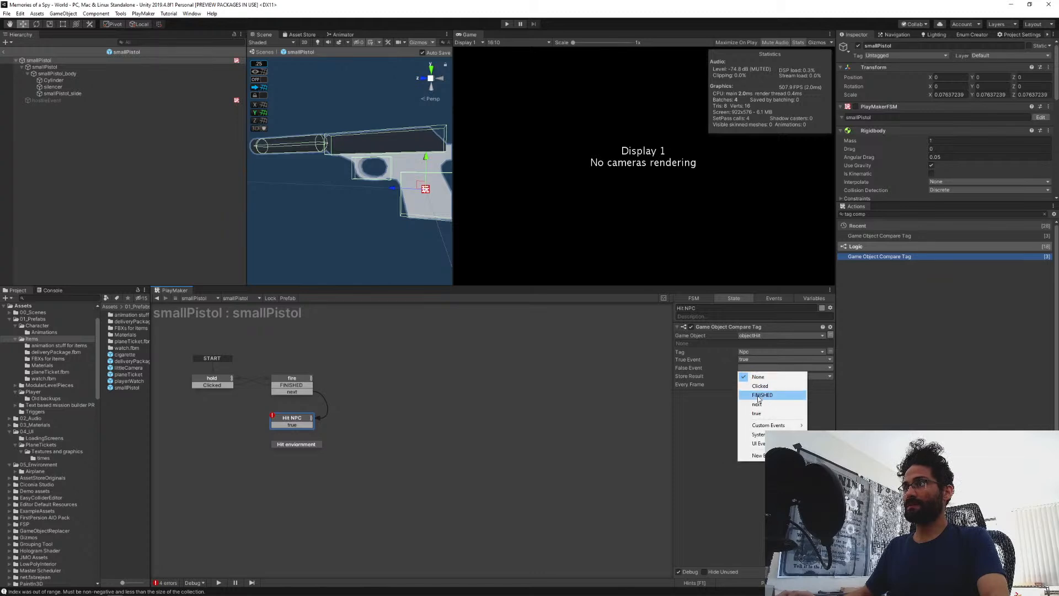
pyautogui.moveTo(759, 430)
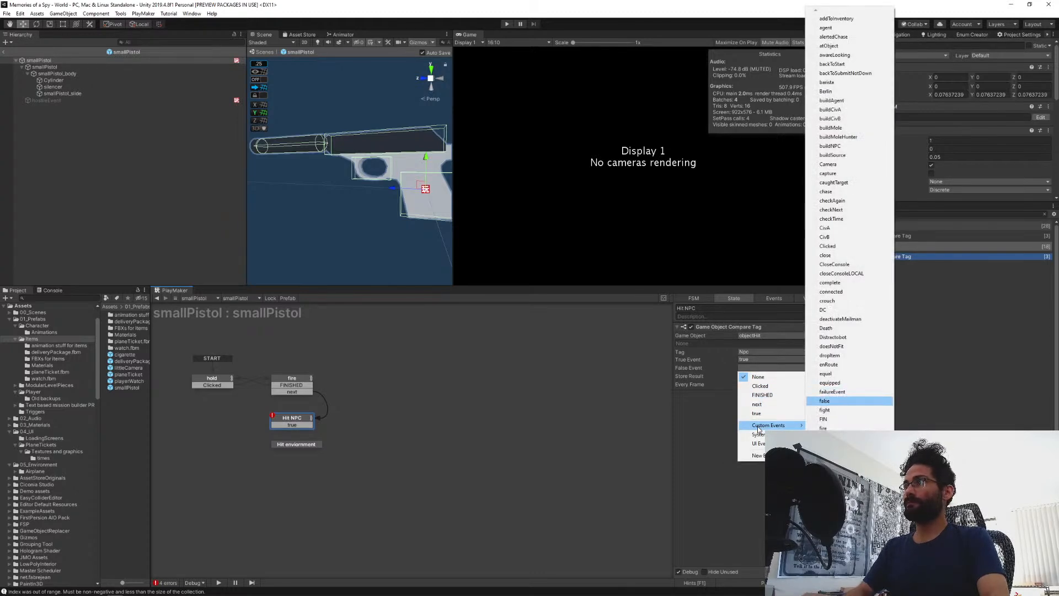
pyautogui.click(824, 400)
pyautogui.click(714, 378)
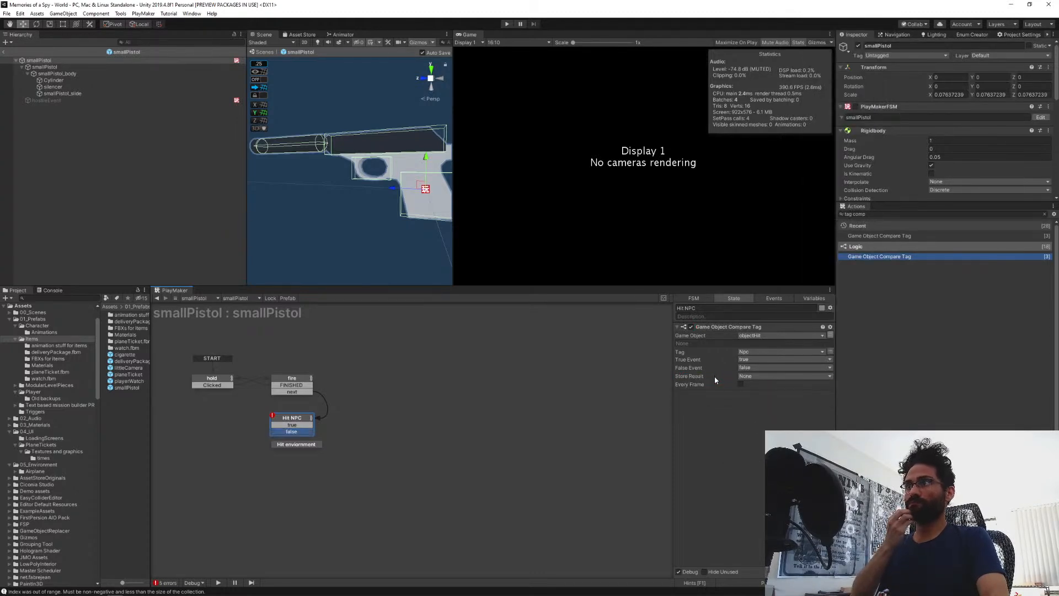
# Connect Hit NPC's true transition to a new state named Damage Npc and its false transition to Hit enviornment, spaced slightly lower.
pyautogui.moveTo(301, 432); pyautogui.dragTo(398, 426)
pyautogui.click(717, 308)
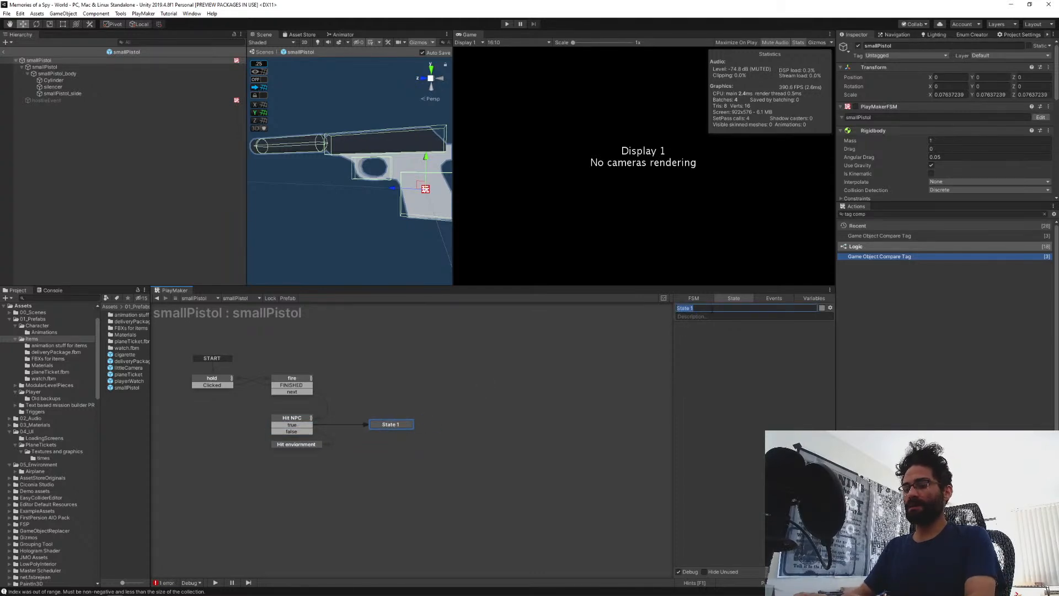
pyautogui.write('Damage Npc')
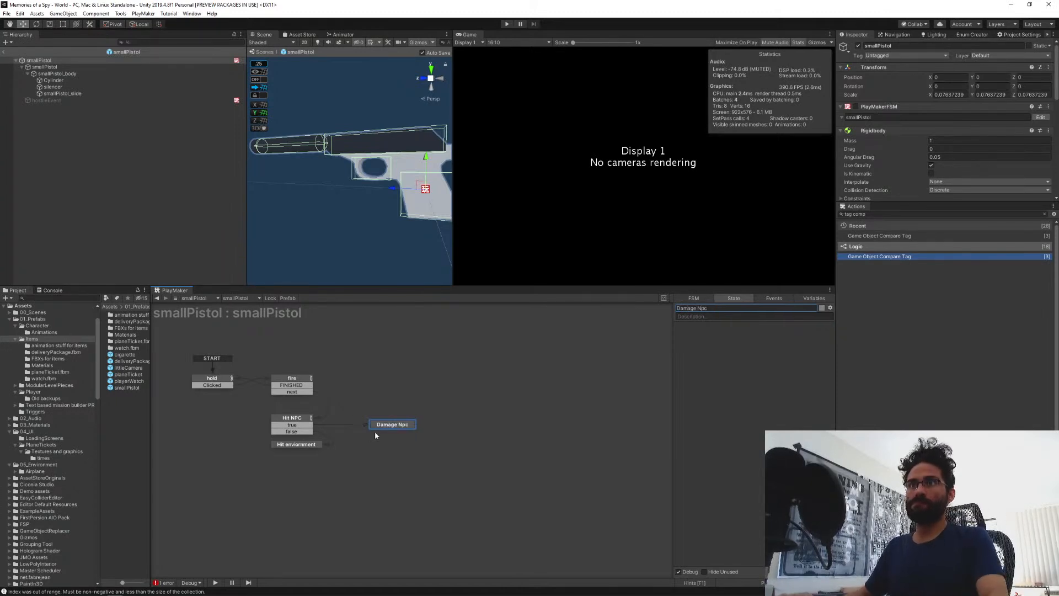
pyautogui.moveTo(290, 448); pyautogui.dragTo(305, 462)
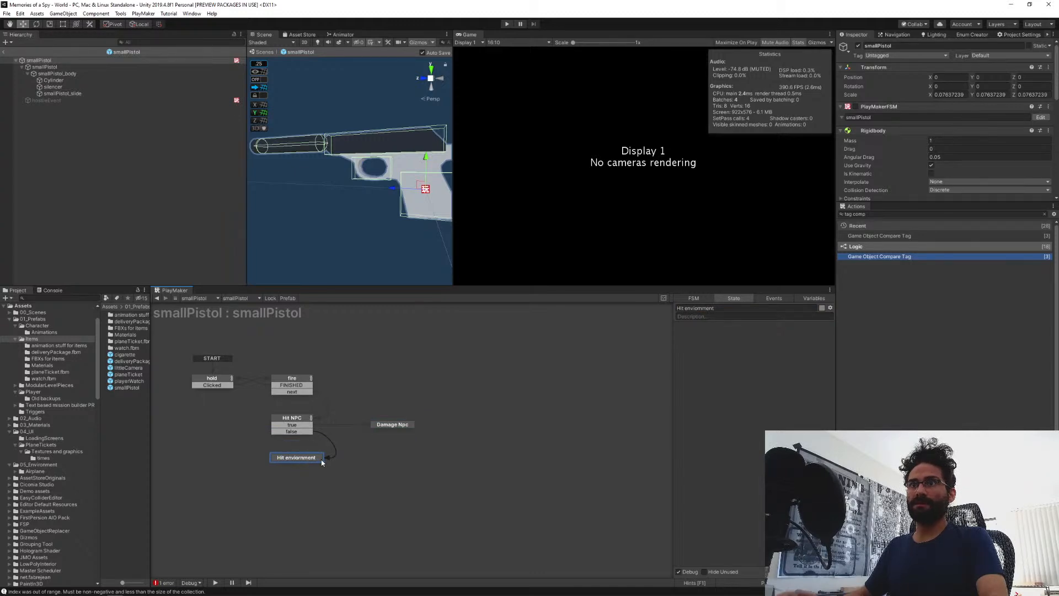
pyautogui.click(293, 434)
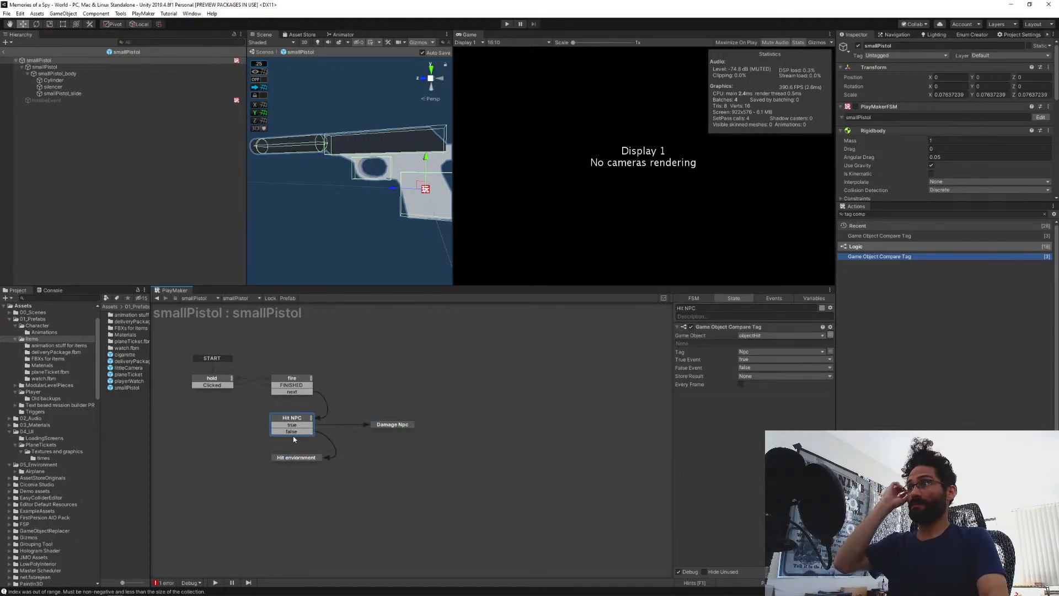
pyautogui.click(294, 458)
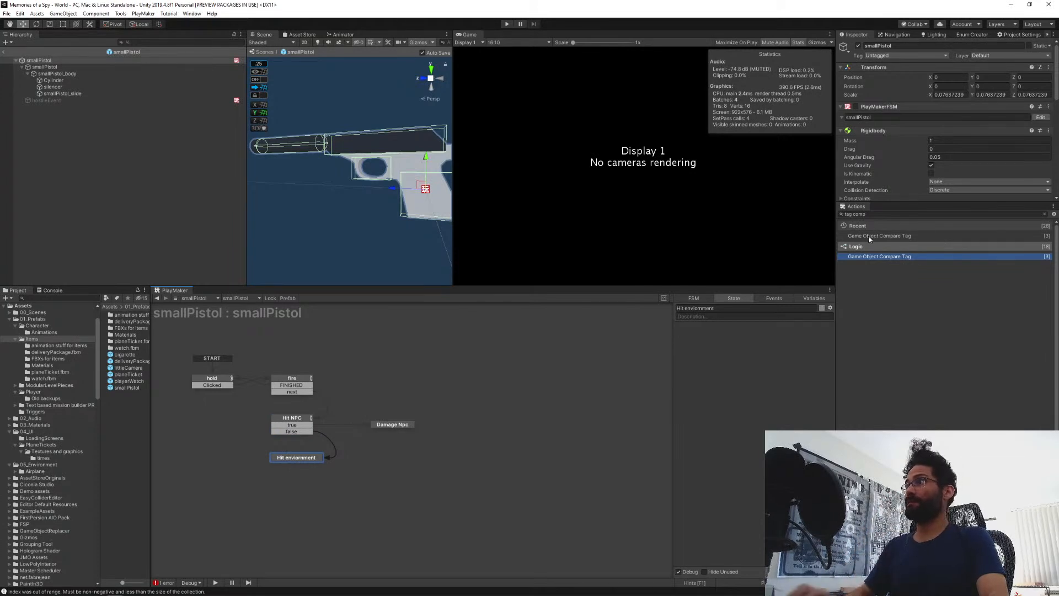
pyautogui.moveTo(870, 235); pyautogui.dragTo(747, 370)
pyautogui.click(744, 343)
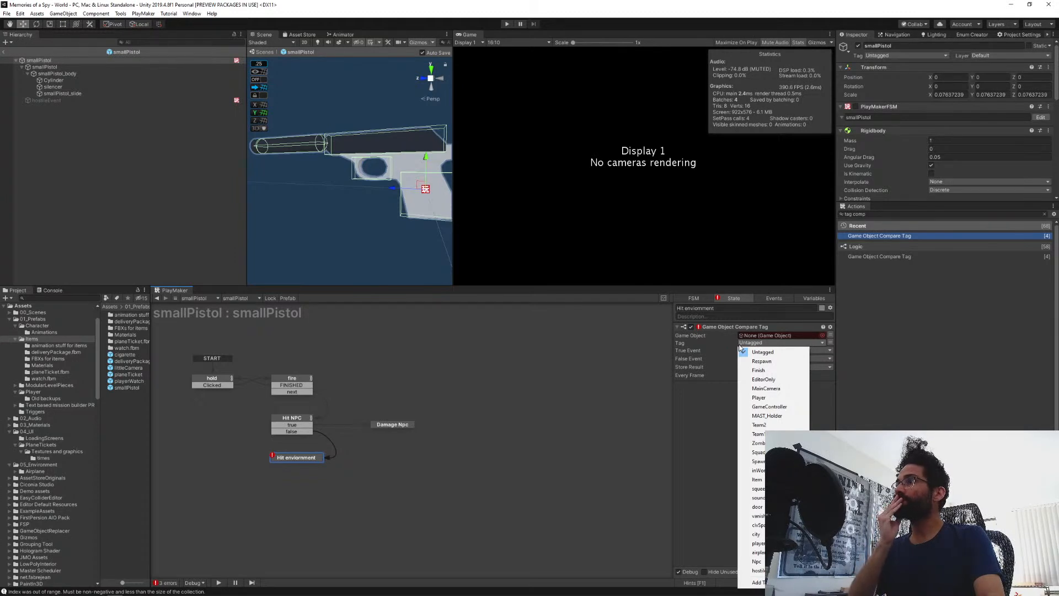
pyautogui.click(717, 425)
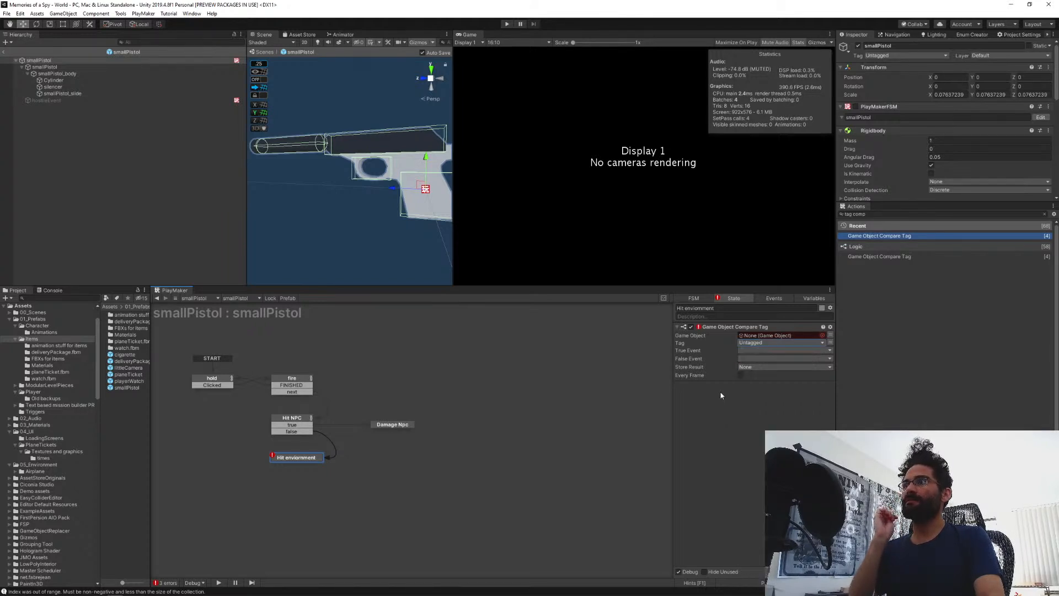
pyautogui.click(722, 330)
pyautogui.press('Delete')
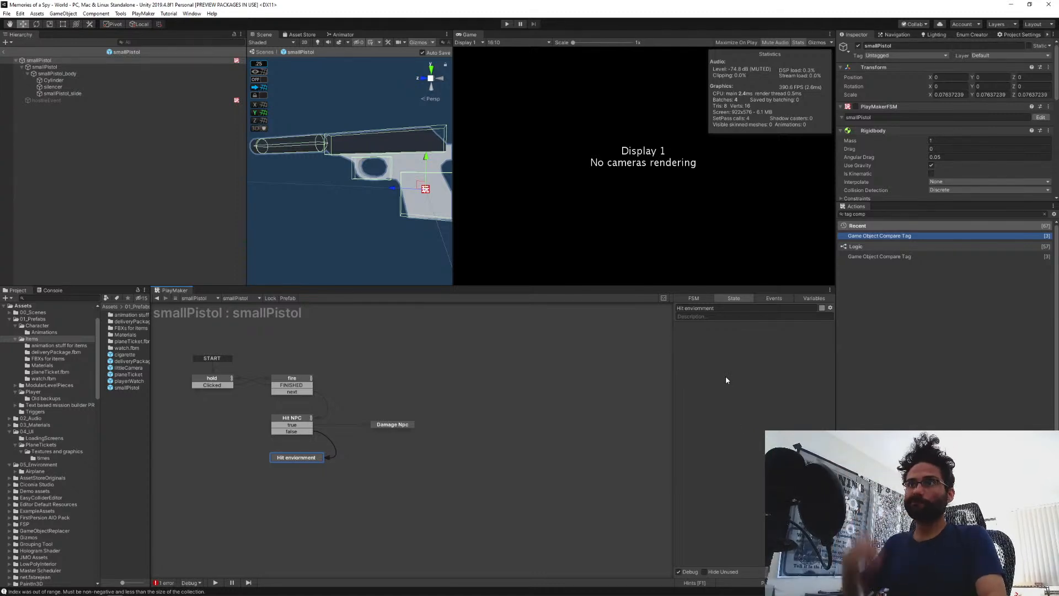
# Add a FINISHED transition to the Hit enviornment state and connect it back to the hold state.
pyautogui.click(387, 424)
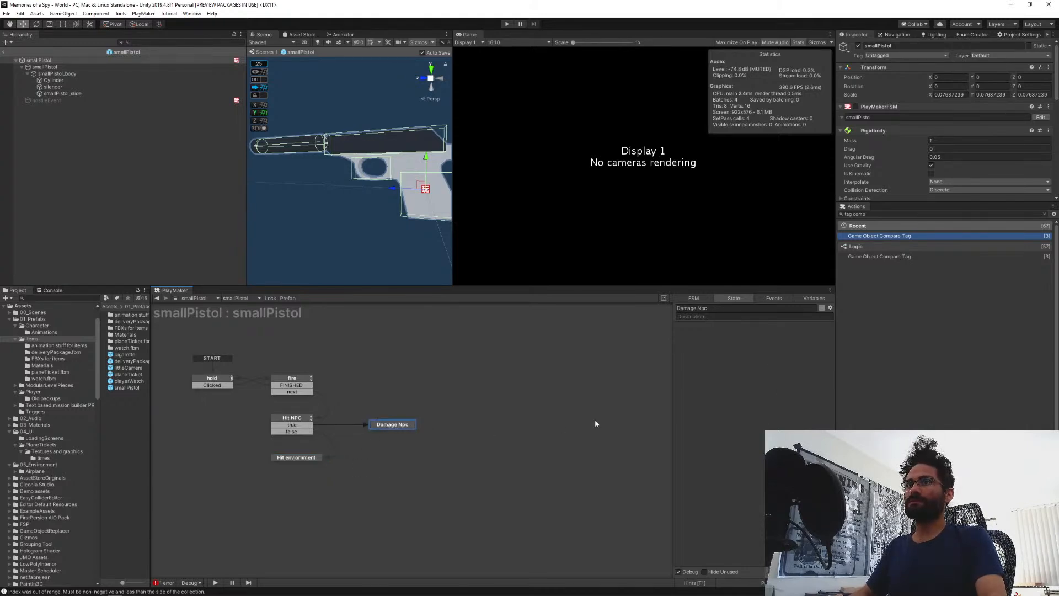
pyautogui.click(297, 459)
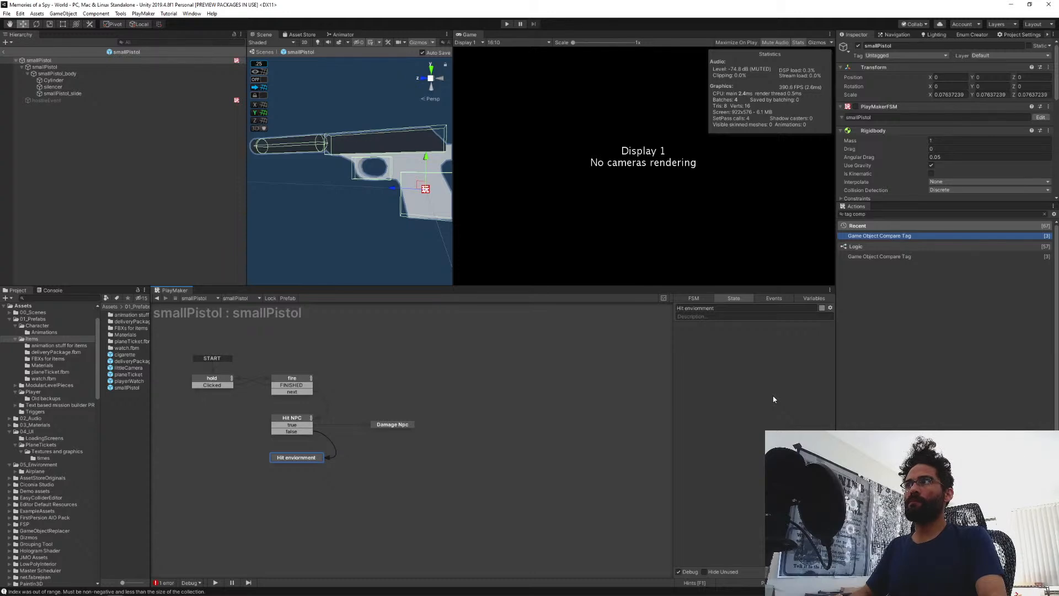
pyautogui.keyDown('ctrl'); pyautogui.click(285, 461); pyautogui.keyUp('ctrl')
pyautogui.moveTo(279, 468); pyautogui.dragTo(158, 416)
pyautogui.click(205, 471)
pyautogui.moveTo(275, 464); pyautogui.dragTo(222, 379)
pyautogui.click(346, 474)
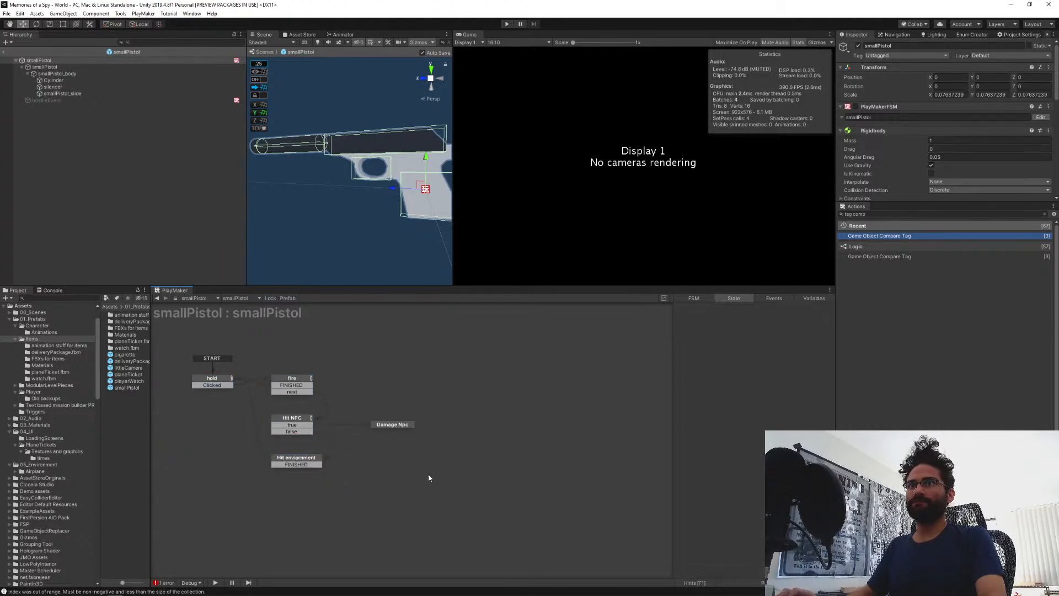
# Find the Get Fsm Int action and add it to the Damage Npc state.
pyautogui.click(393, 425)
pyautogui.click(898, 214)
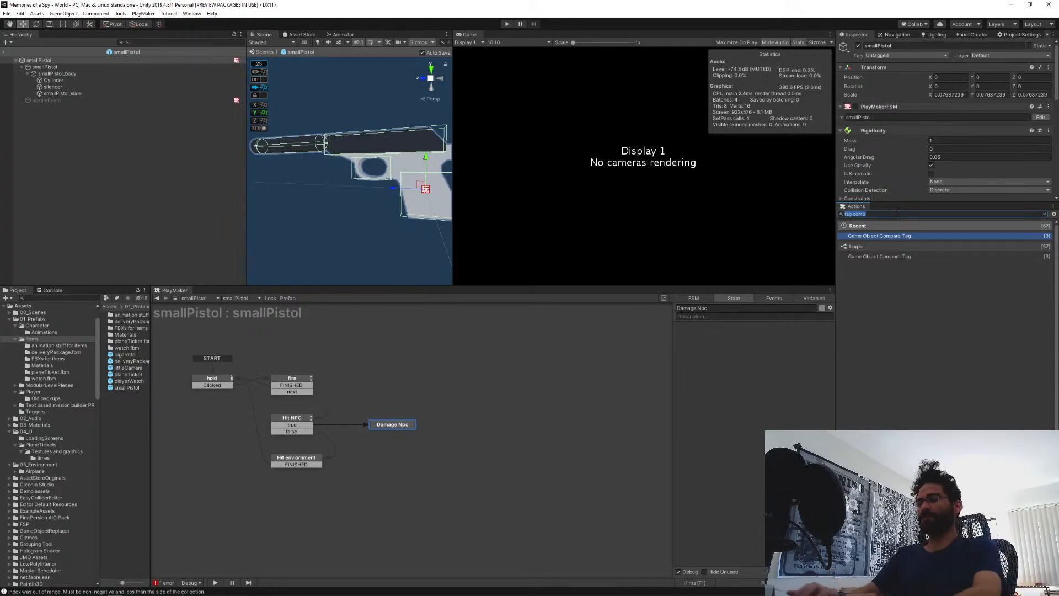
pyautogui.write('get fsm int')
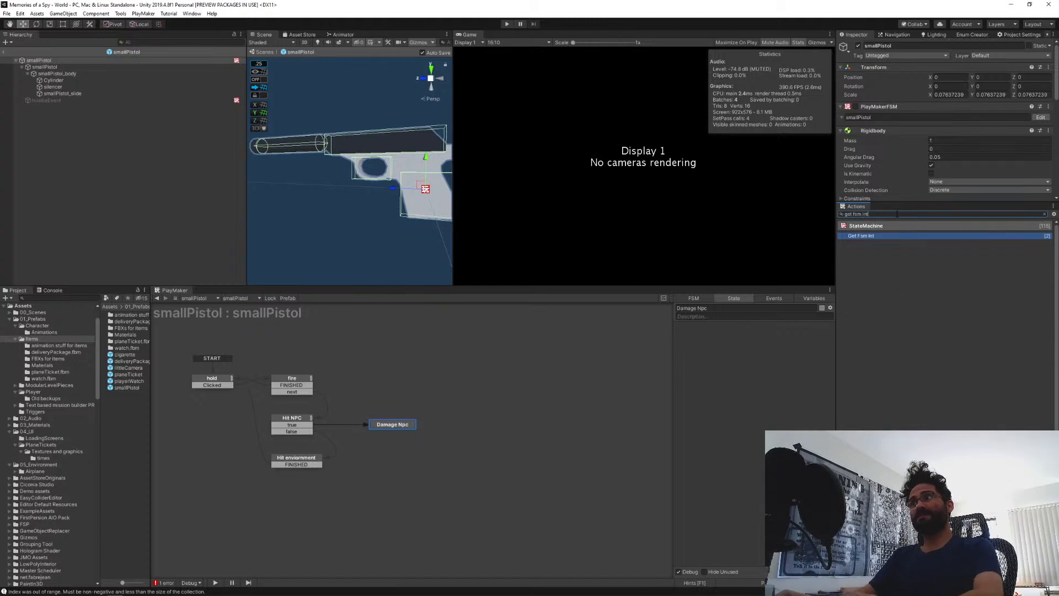
pyautogui.press('Return')
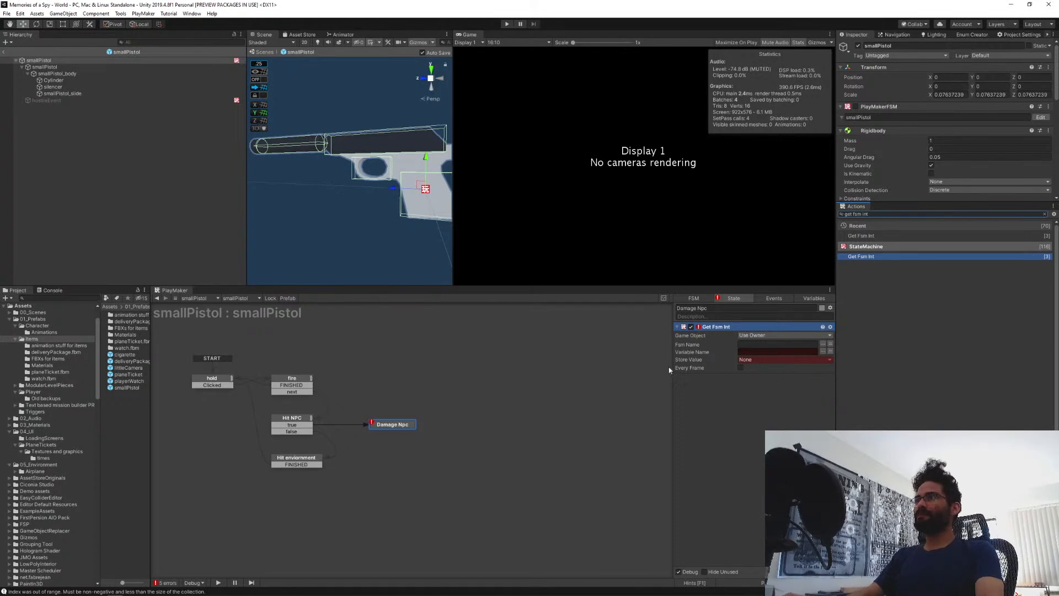
# Set the Get Fsm Int action to a specified game object, using the objectHit variable as its target.
pyautogui.click(767, 335)
pyautogui.click(767, 355)
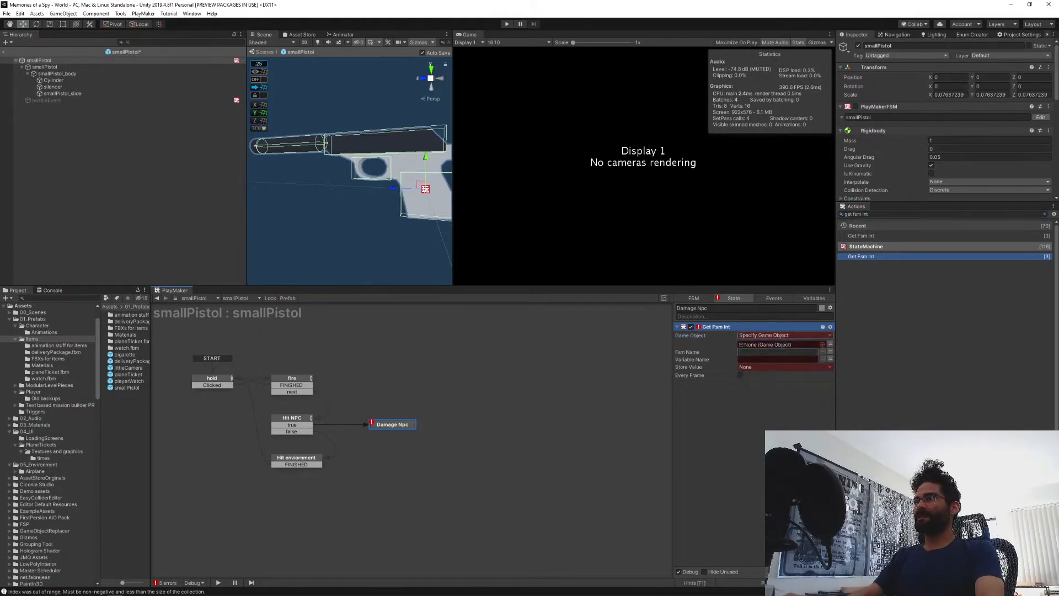
pyautogui.click(805, 344)
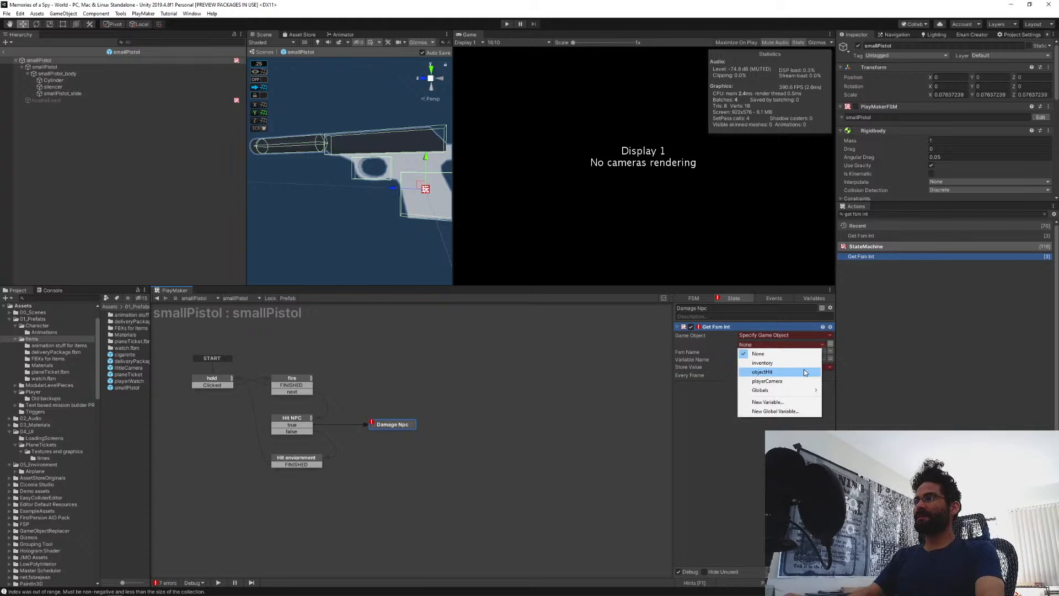
pyautogui.click(784, 371)
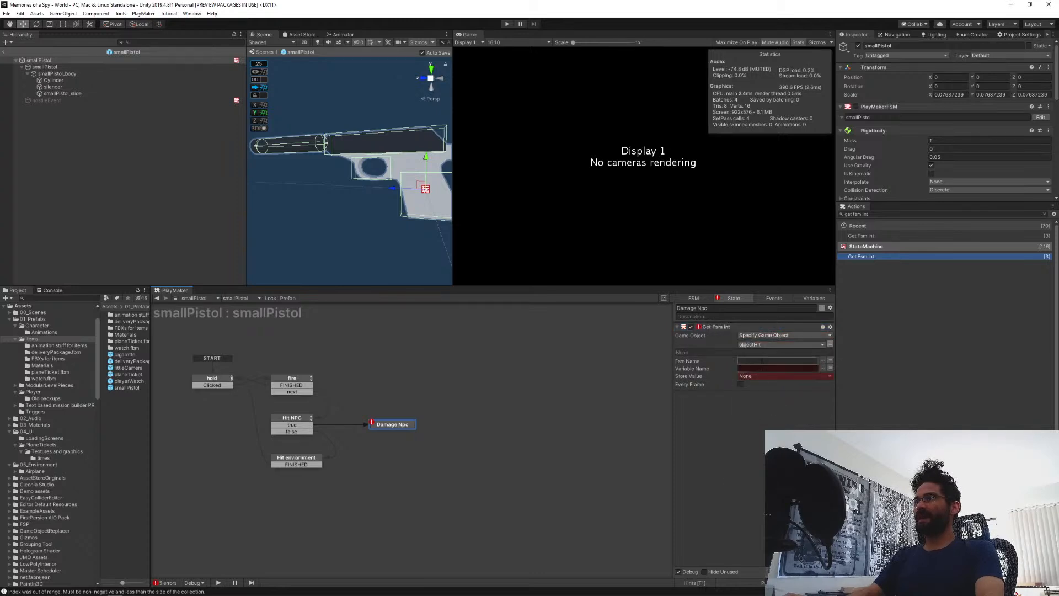
# Enter NpcHealth as the Get Fsm Int action's FSM name and health_int as its variable name.
pyautogui.click(764, 361)
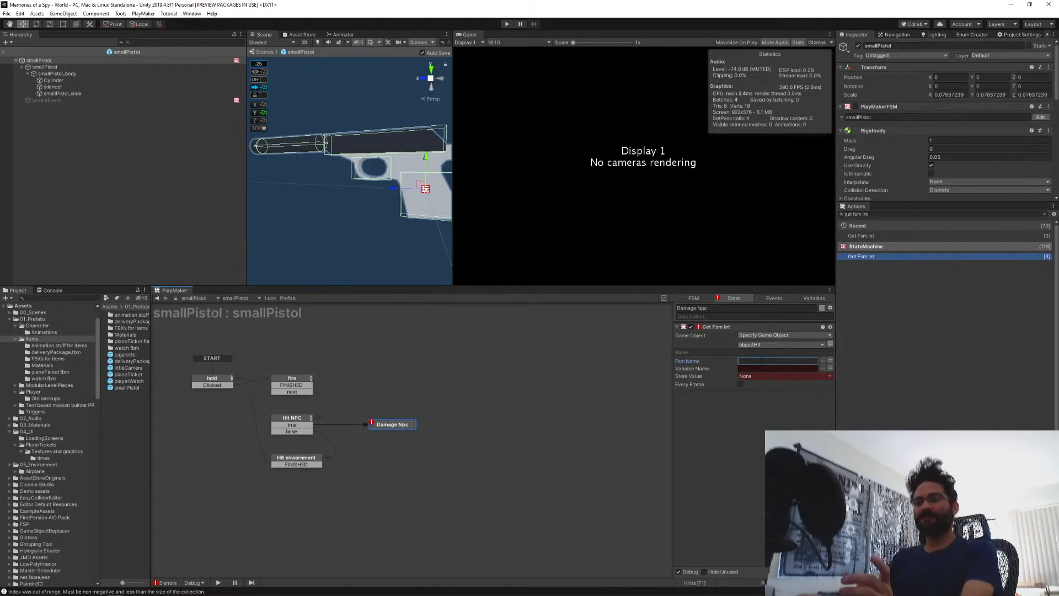
pyautogui.write('NpcHealth')
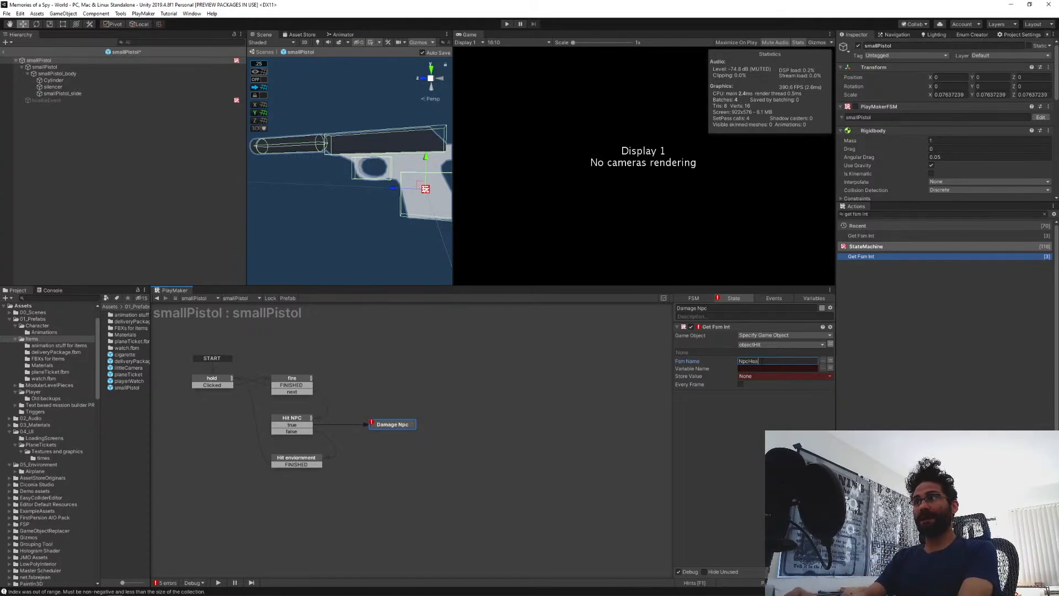
pyautogui.click(766, 369)
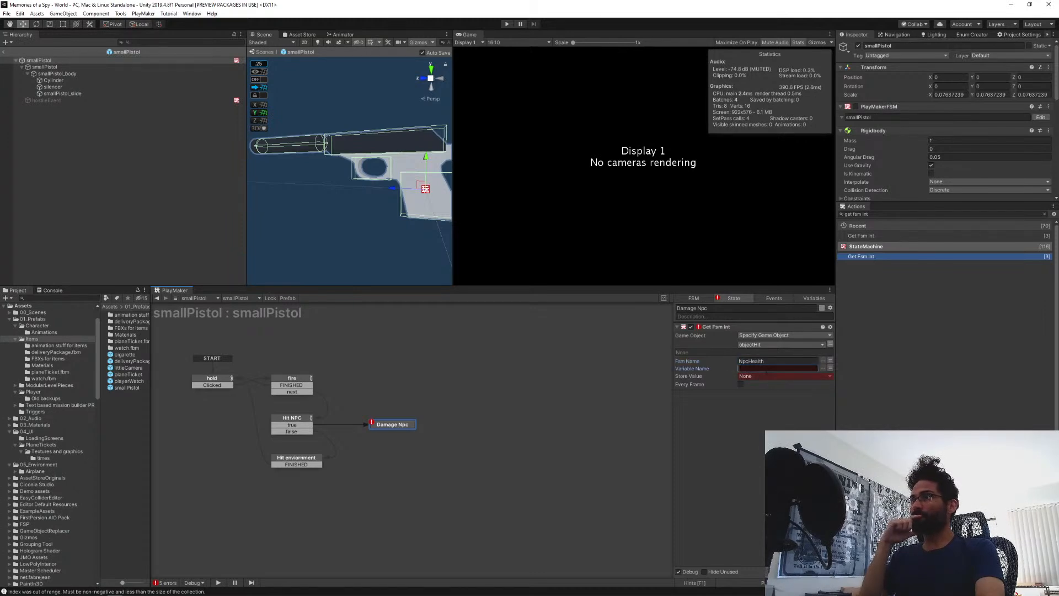
pyautogui.write('h')
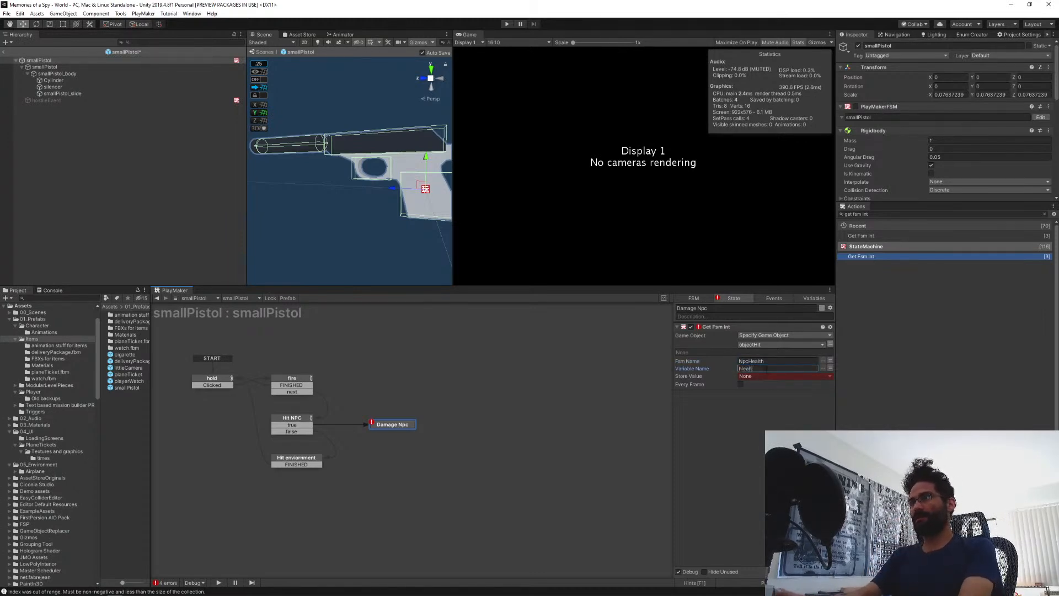
pyautogui.write('ealth')
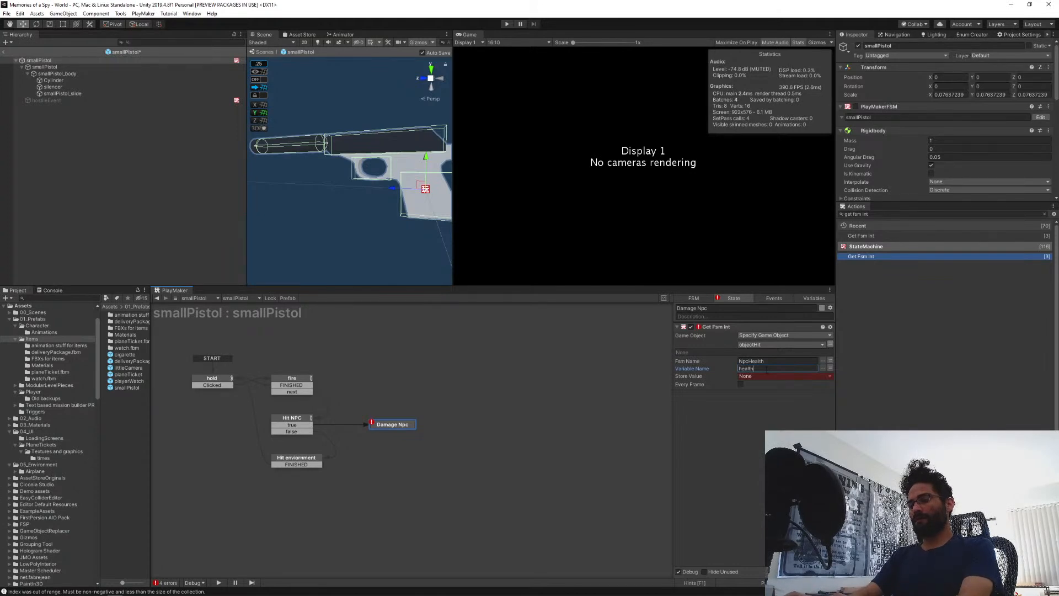
pyautogui.write('_int')
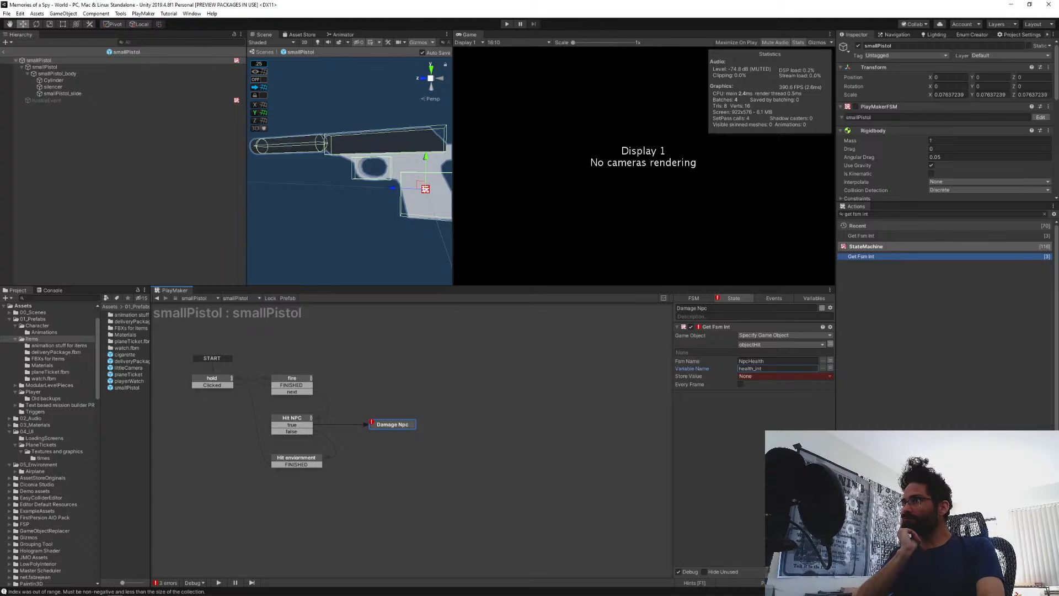
# Store the Get Fsm Int value in a new variable named health_int.
pyautogui.click(743, 377)
pyautogui.click(750, 385)
pyautogui.write('healt')
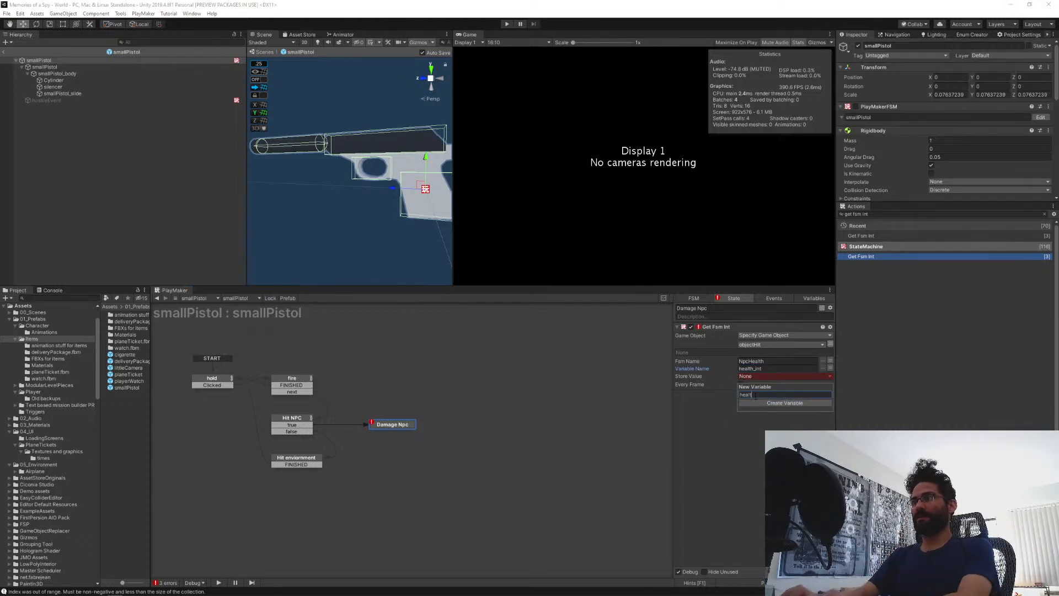
pyautogui.write('h_')
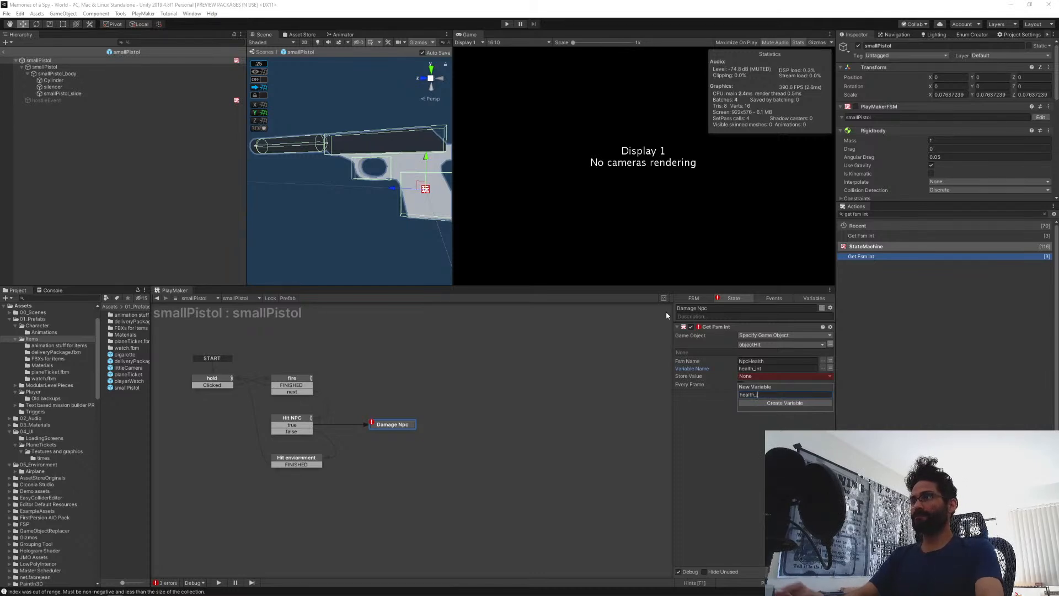
pyautogui.write('int')
pyautogui.press('Return')
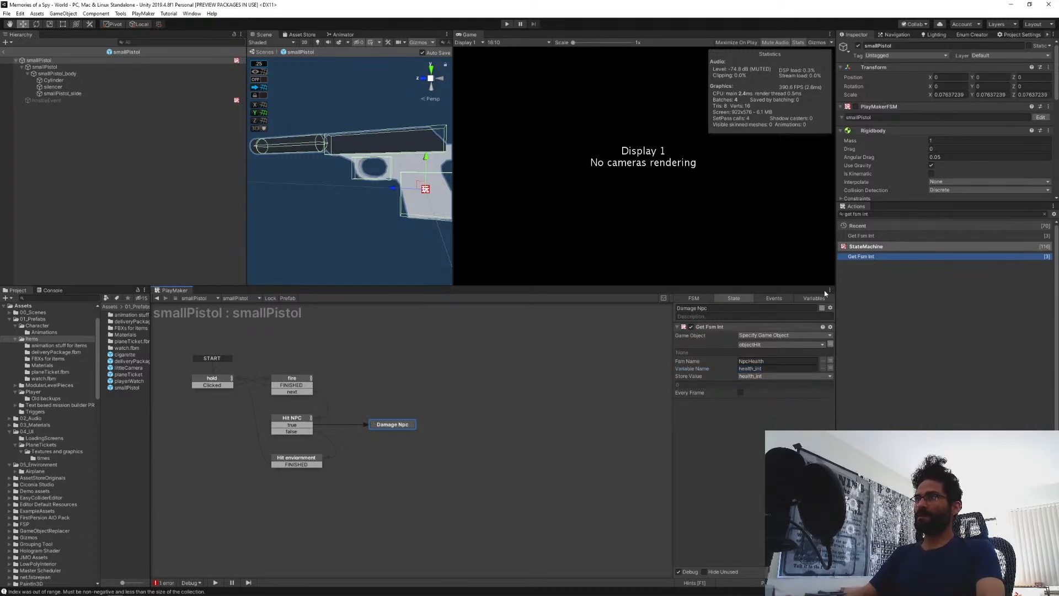
pyautogui.click(874, 214)
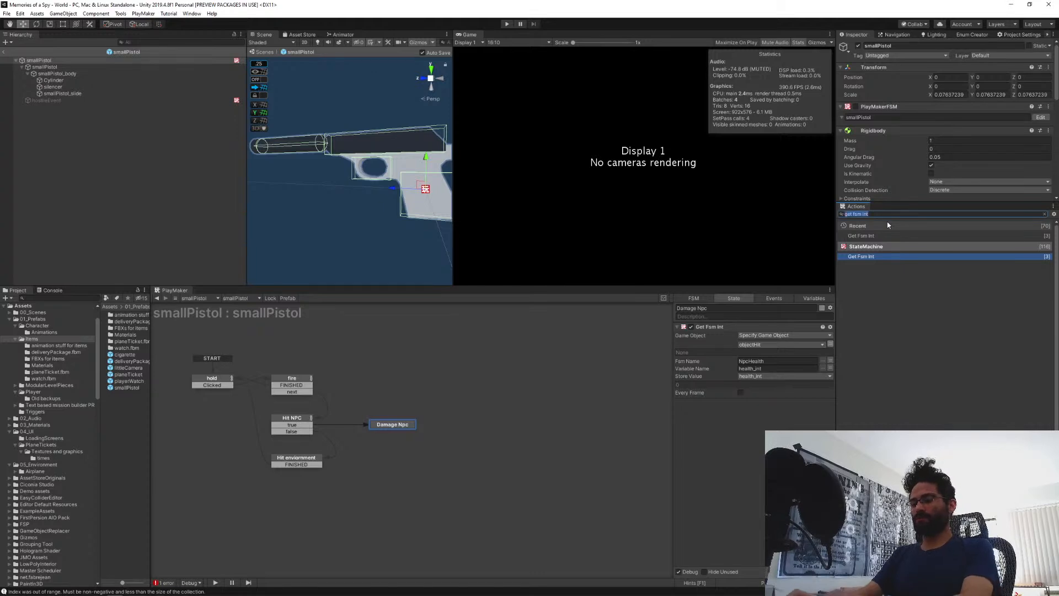
pyautogui.write('float add')
pyautogui.press('Return')
pyautogui.click(737, 439)
pyautogui.click(761, 411)
pyautogui.click(716, 468)
pyautogui.click(713, 409)
pyautogui.press('Delete')
# Add an Int Add action to the Damage Npc state that adds -1 to the health_int variable.
pyautogui.click(872, 215)
pyautogui.write('int add')
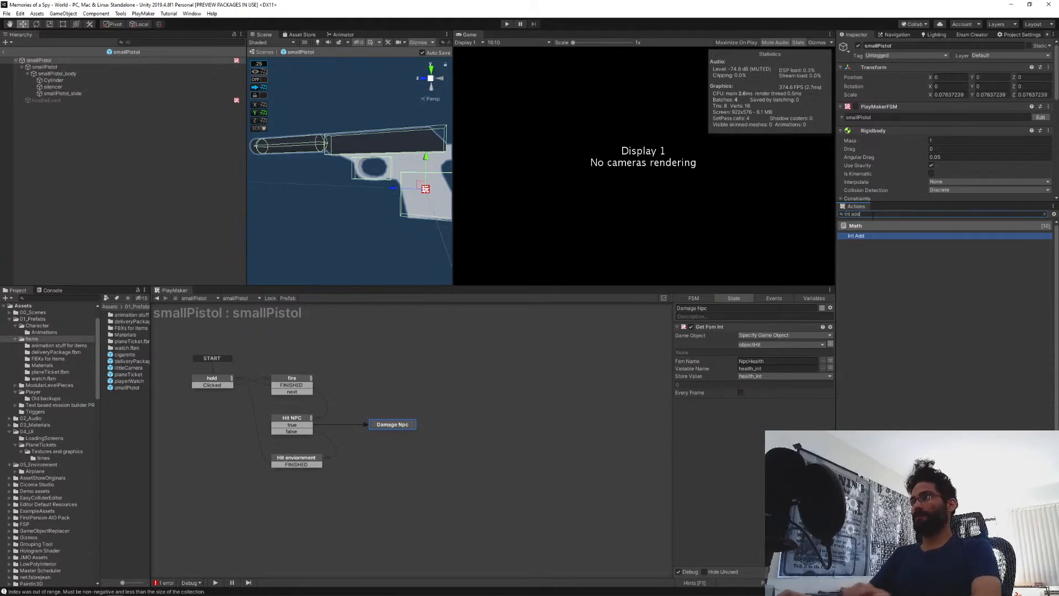
pyautogui.press('Return')
pyautogui.click(746, 414)
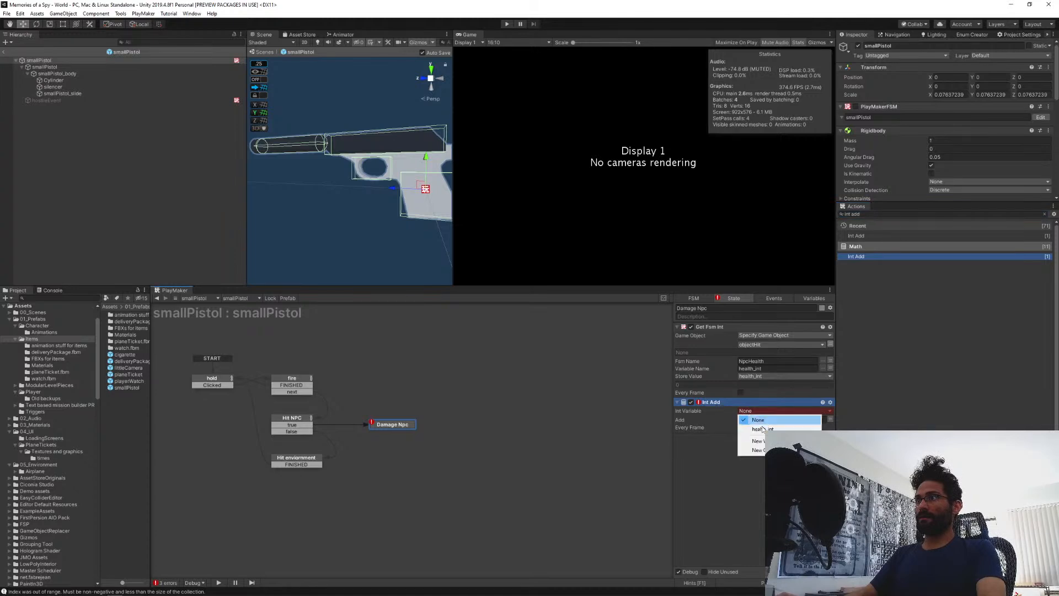
pyautogui.click(752, 433)
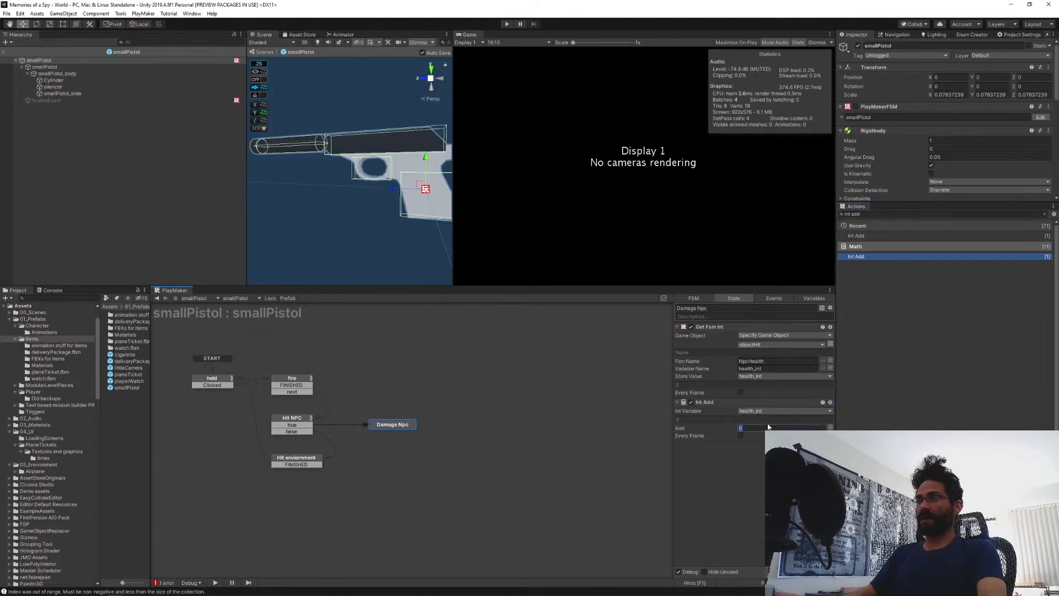
pyautogui.click(768, 426)
pyautogui.write('-1')
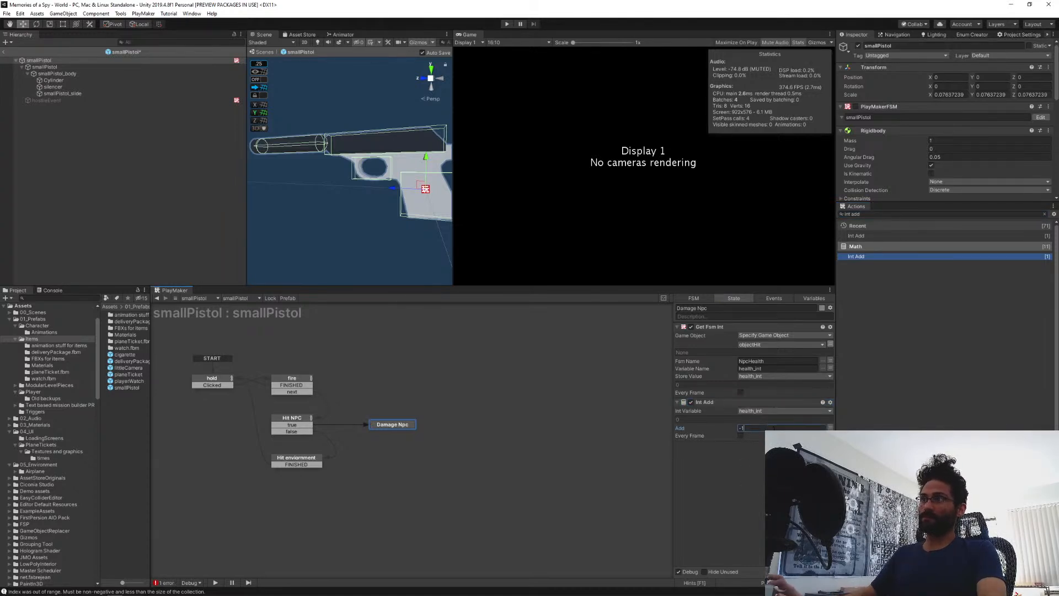
pyautogui.click(756, 487)
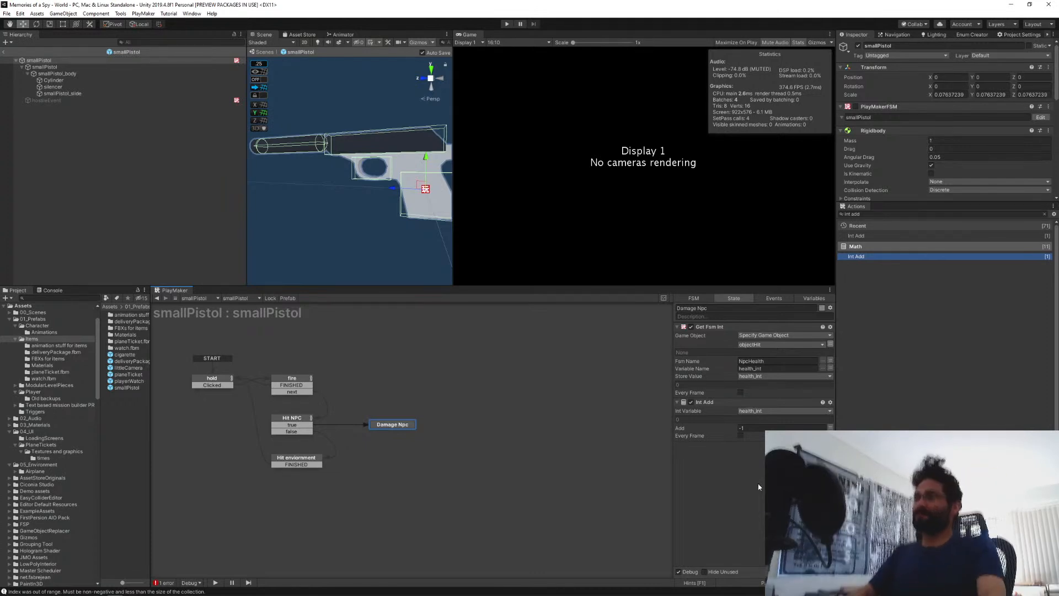
# Add a Set Fsm Int action to the Damage Npc state and target the objectHit variable as its specified game object.
pyautogui.click(876, 214)
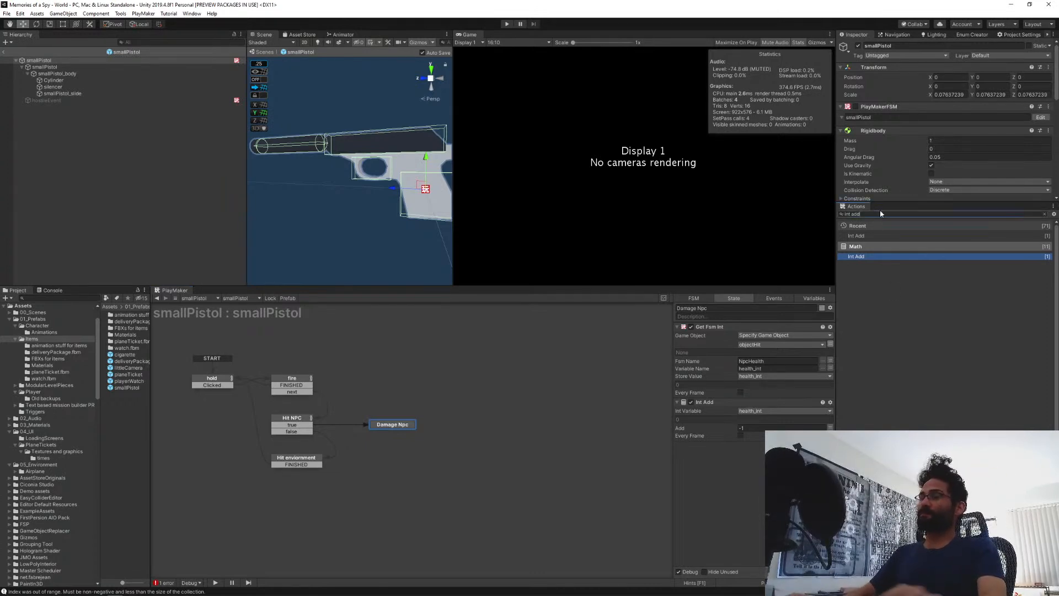
pyautogui.write('set fsm')
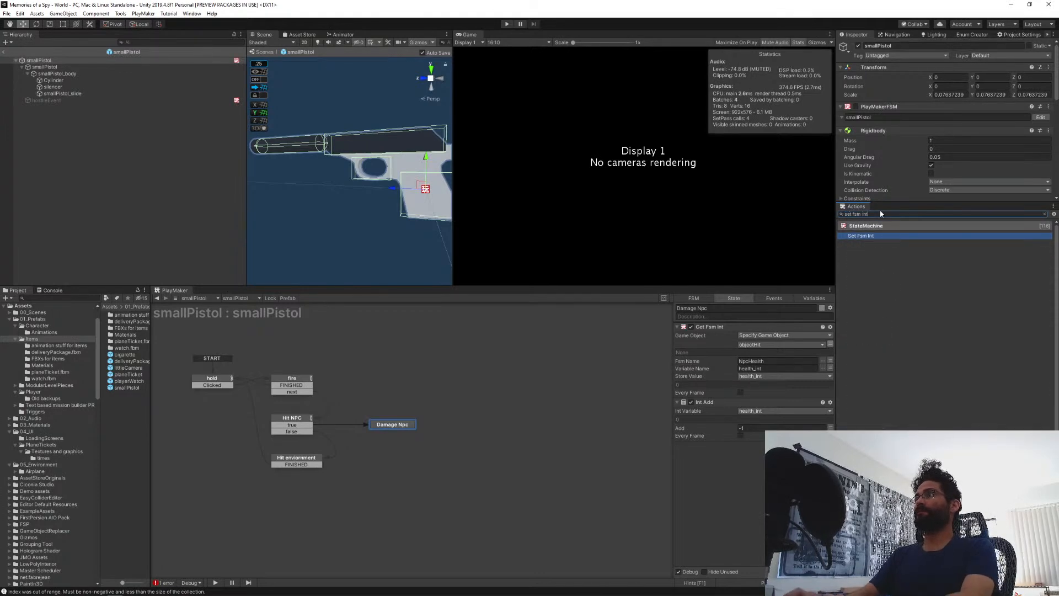
pyautogui.write(' int')
pyautogui.press('Return')
pyautogui.click(742, 456)
pyautogui.click(750, 464)
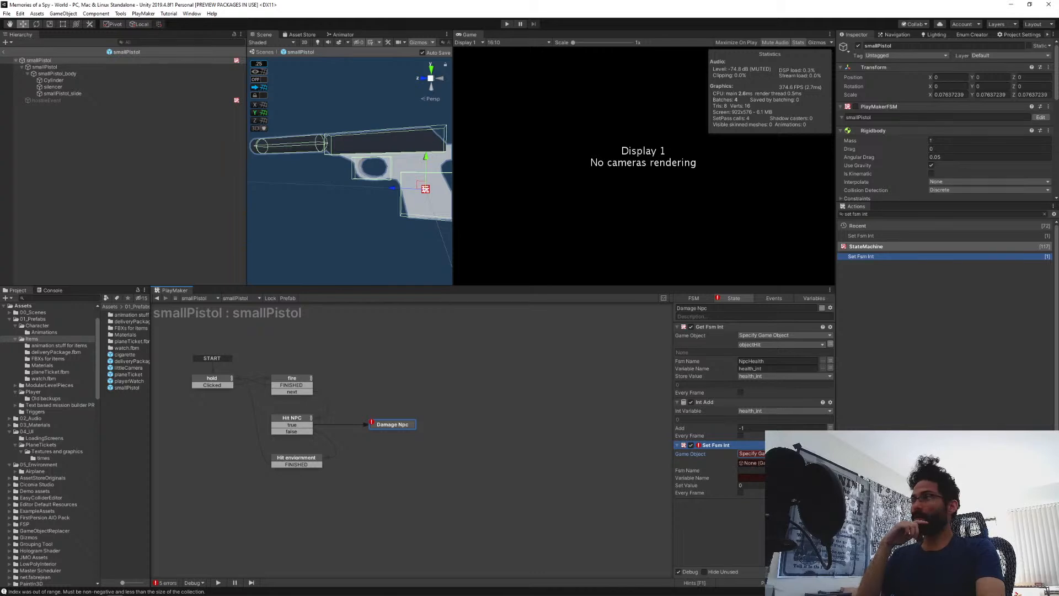
pyautogui.click(830, 463)
pyautogui.click(819, 463)
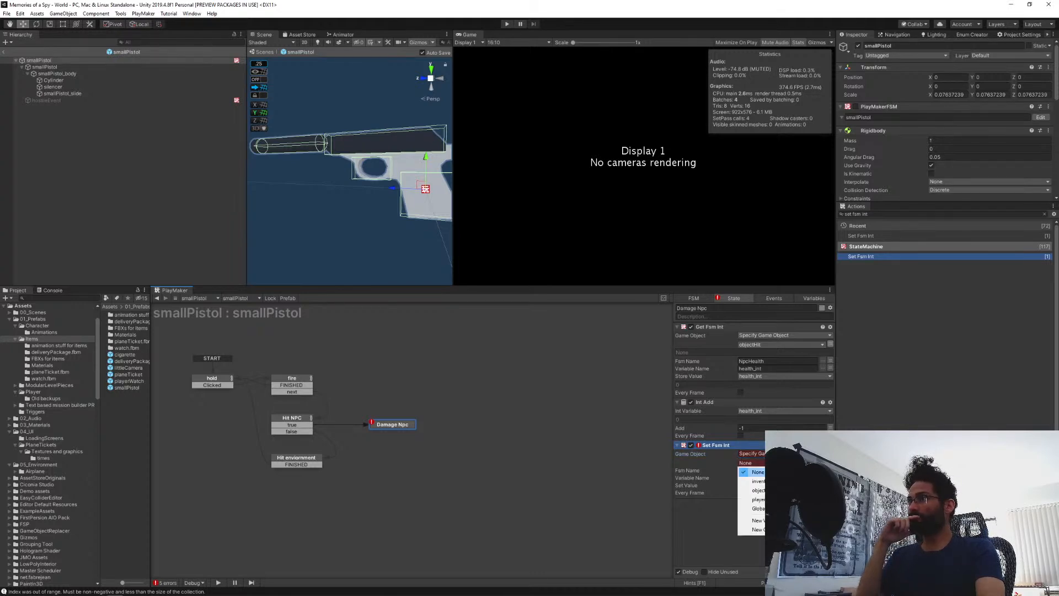
pyautogui.click(757, 490)
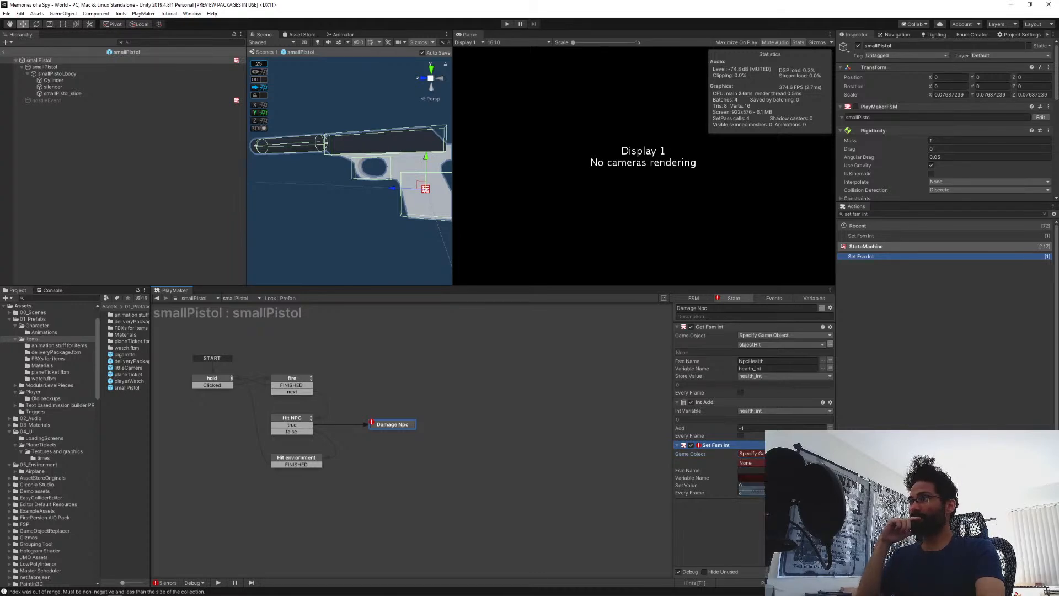
# Copy the FSM name NpcHealth and variable name health_int from Get Fsm Int into the Set Fsm Int action.
pyautogui.click(758, 362)
pyautogui.hotkey('ctrl', 'c')
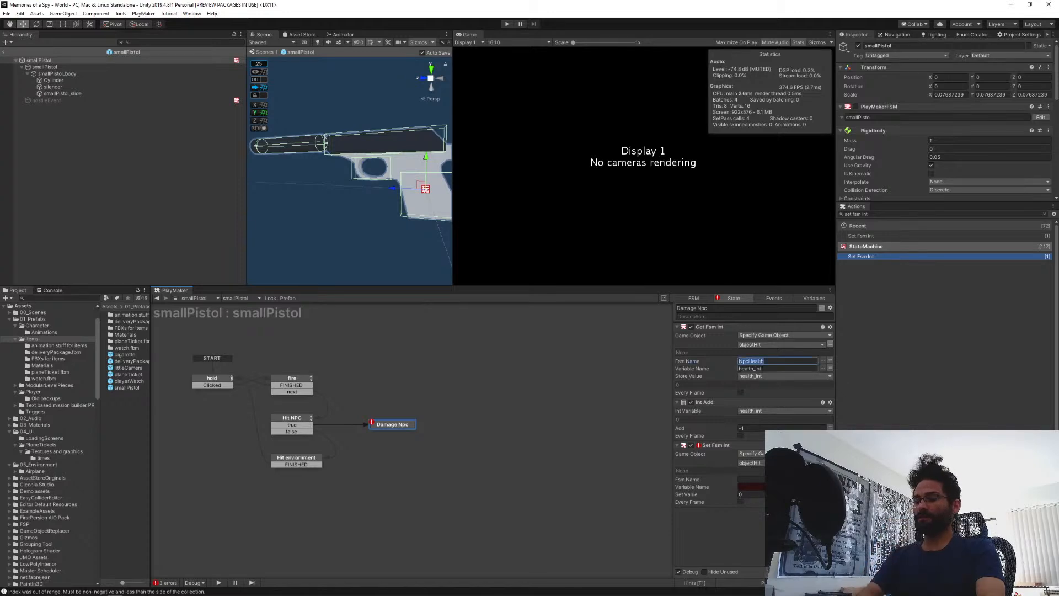
pyautogui.click(747, 481)
pyautogui.hotkey('ctrl', 'v')
pyautogui.click(751, 368)
pyautogui.hotkey('ctrl', 'c')
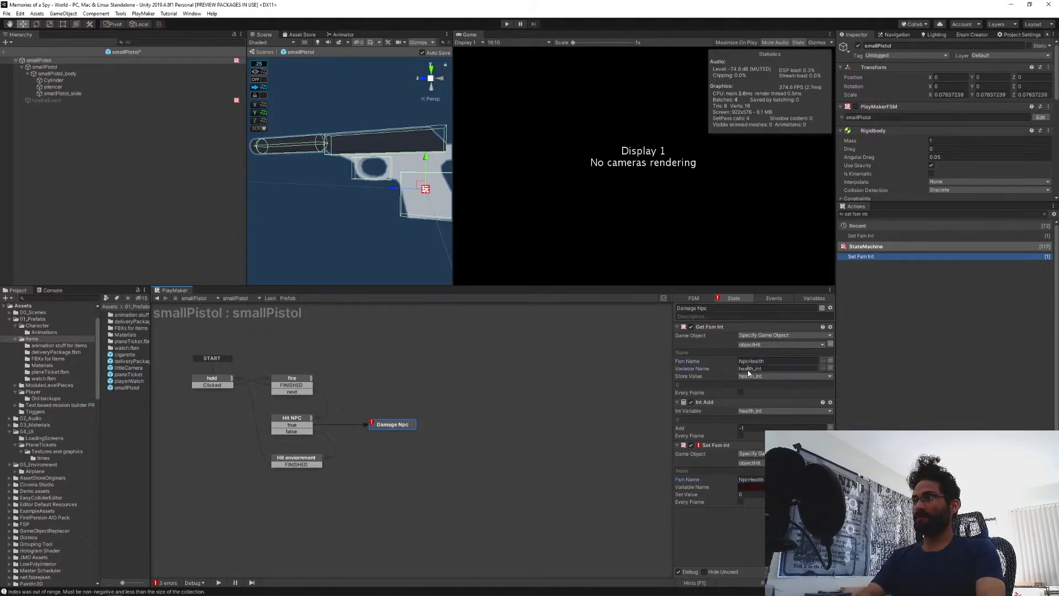
pyautogui.click(751, 489)
pyautogui.hotkey('ctrl', 'v')
# Make the Set Fsm Int action's Set Value use the health_int variable.
pyautogui.click(830, 494)
pyautogui.click(806, 494)
pyautogui.click(756, 512)
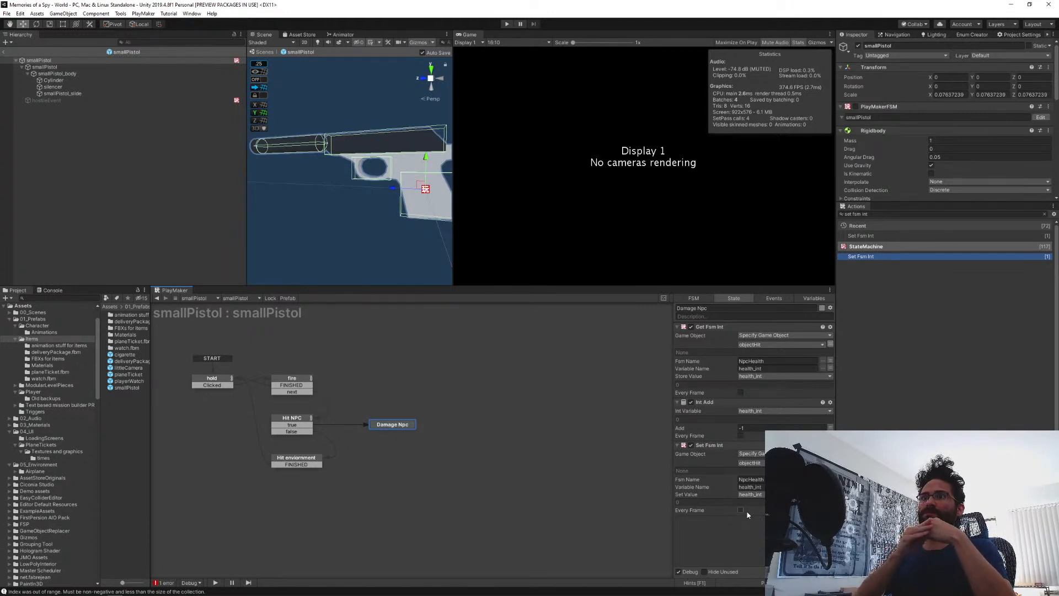
# Add a Send Event action to the Damage Npc state that sends the existing custom event sendBack.
pyautogui.click(881, 214)
pyautogui.write('send even')
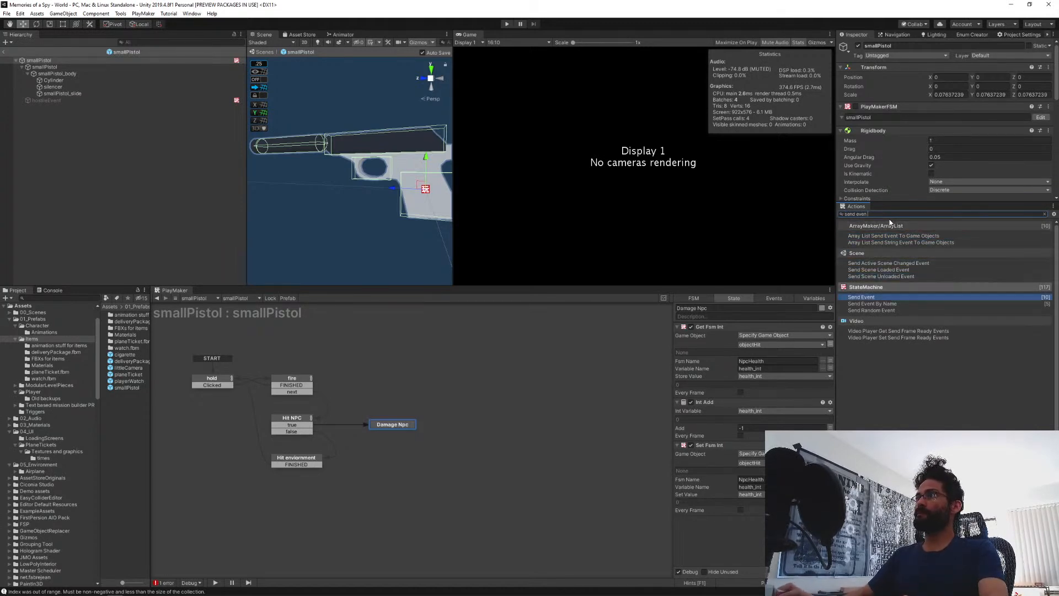
pyautogui.doubleClick(861, 296)
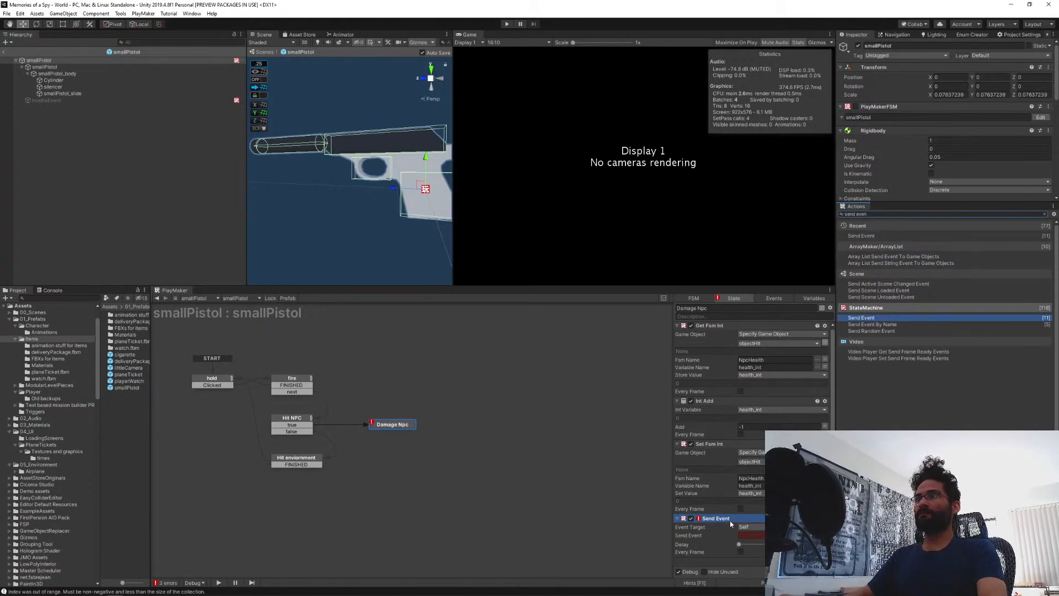
pyautogui.click(753, 534)
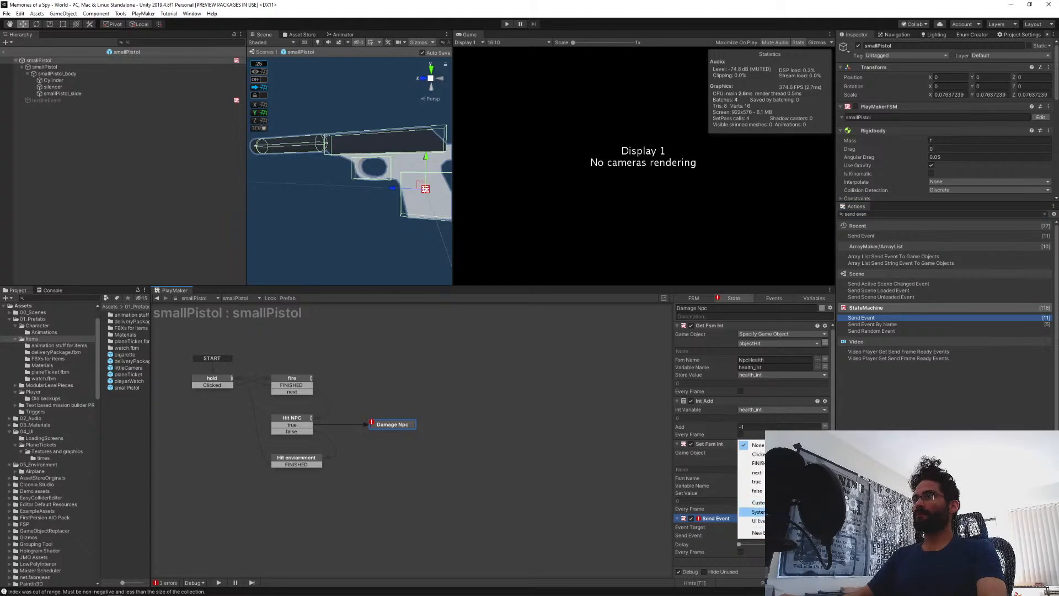
pyautogui.moveTo(757, 512)
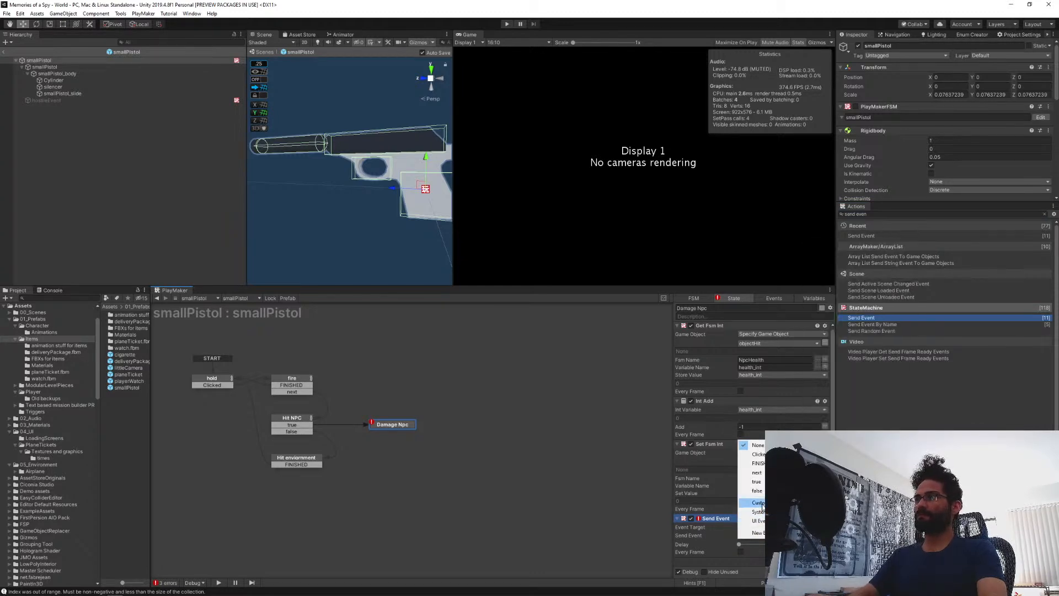
pyautogui.scroll(-15, 763, 507)
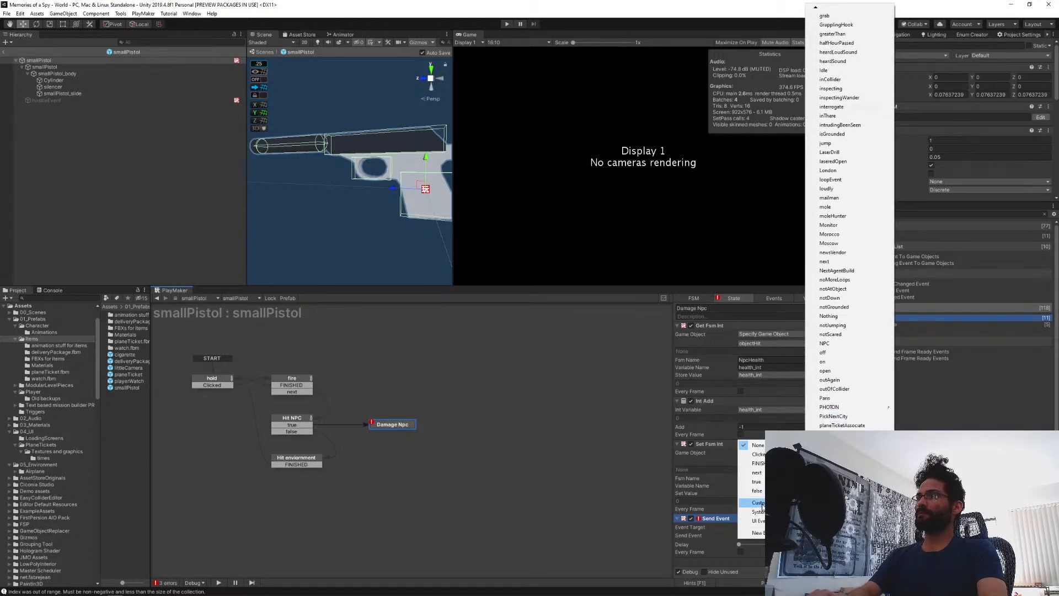
pyautogui.press('Down')
pyautogui.press('Down')
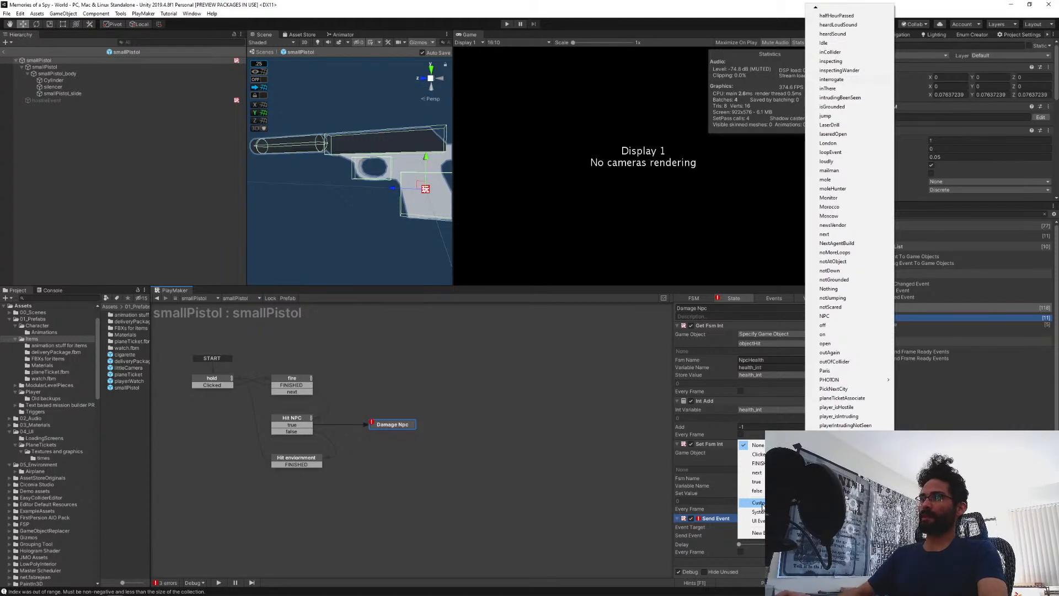
pyautogui.press('Return')
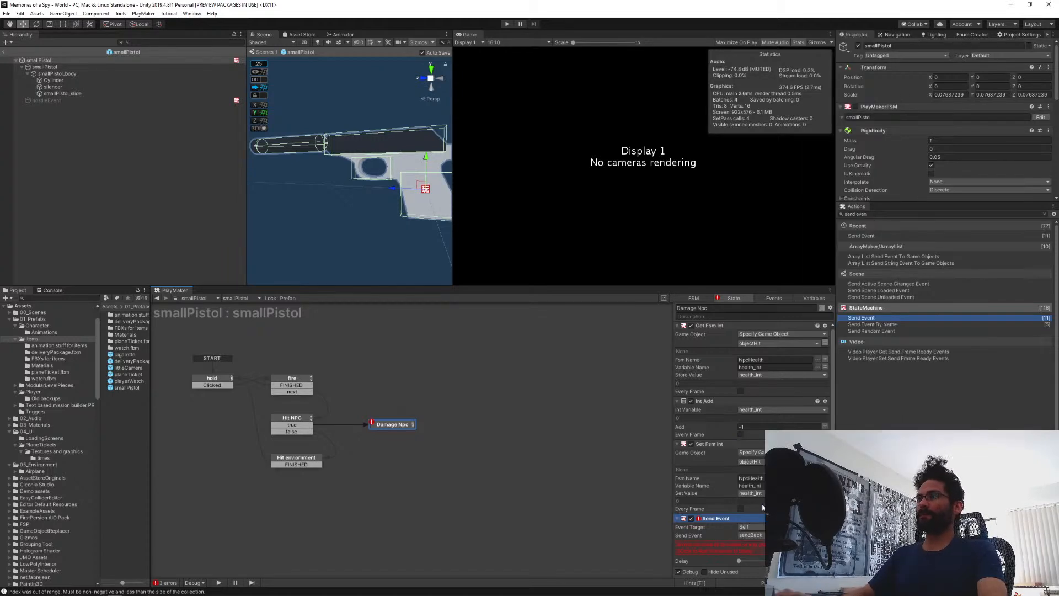
# Add a global transition for the sendBack event to the hold state.
pyautogui.rightClick(219, 382)
pyautogui.moveTo(274, 395)
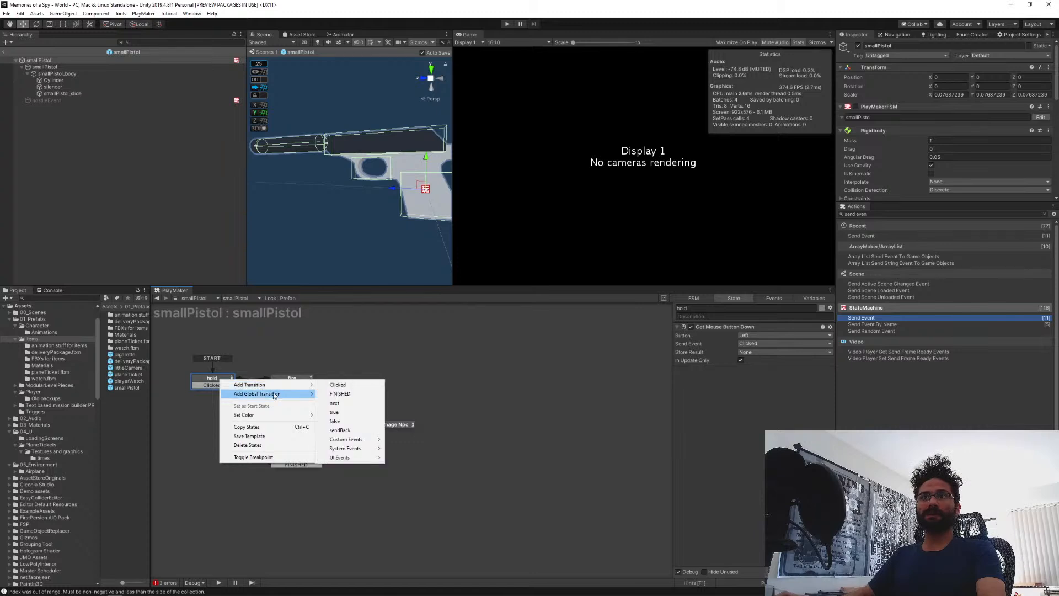
pyautogui.click(340, 430)
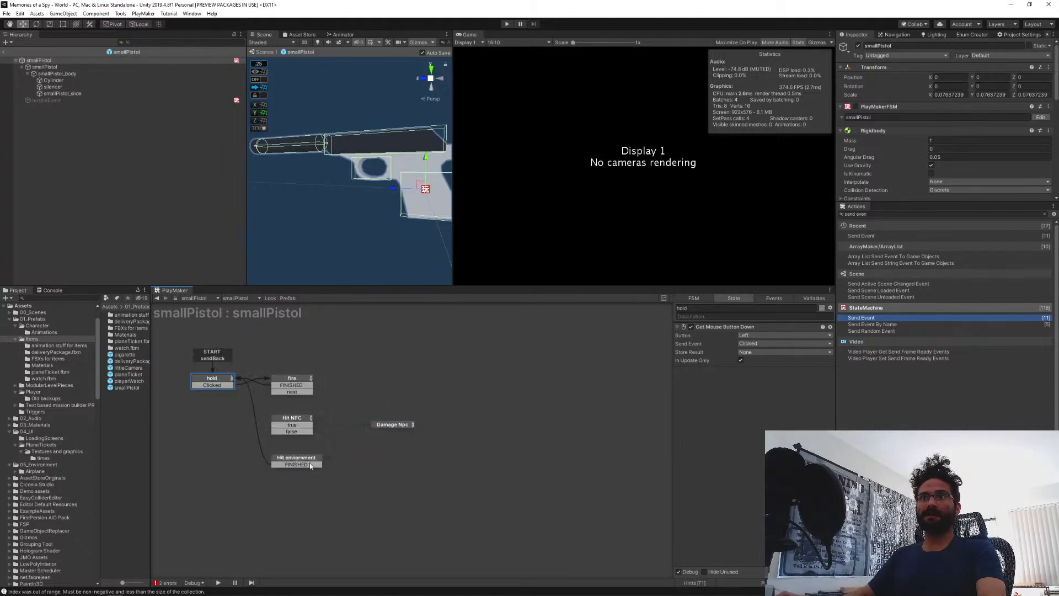
# Copy the Send Event action for sendBack from the Damage Npc state into the Hit enviornment state.
pyautogui.click(385, 425)
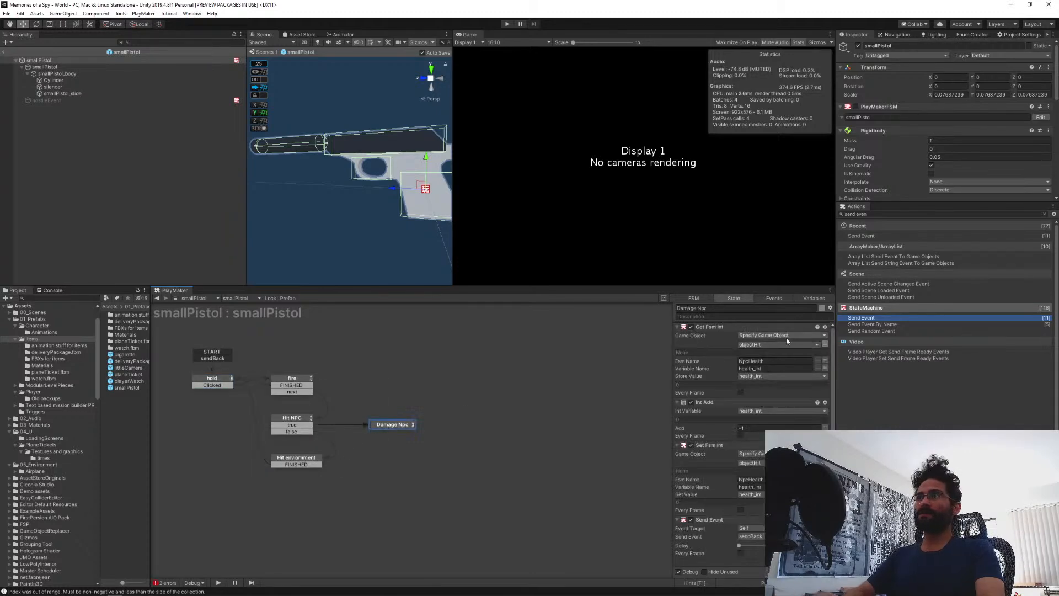
pyautogui.click(709, 518)
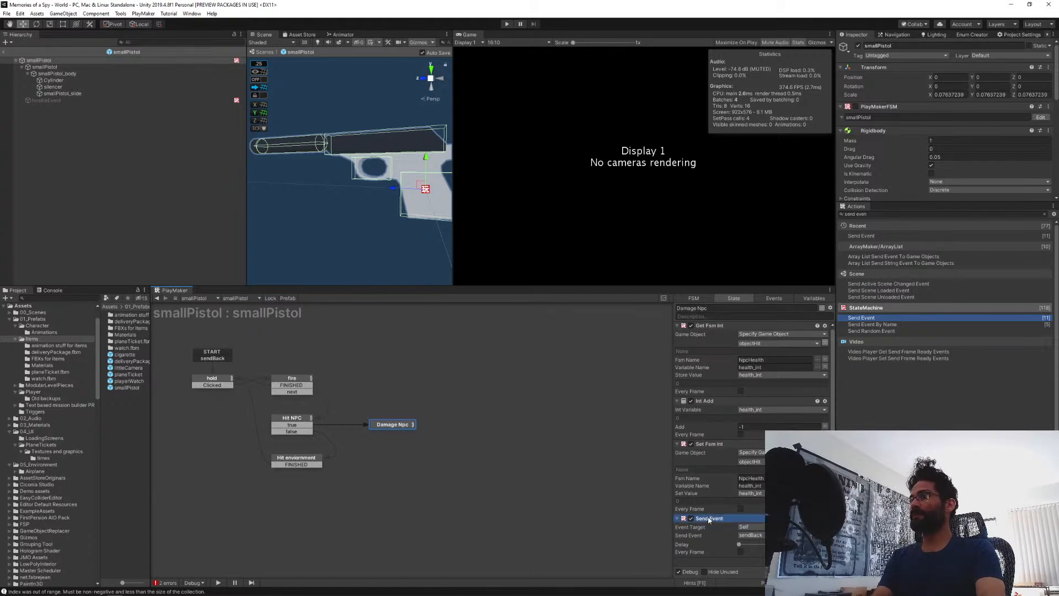
pyautogui.click(284, 460)
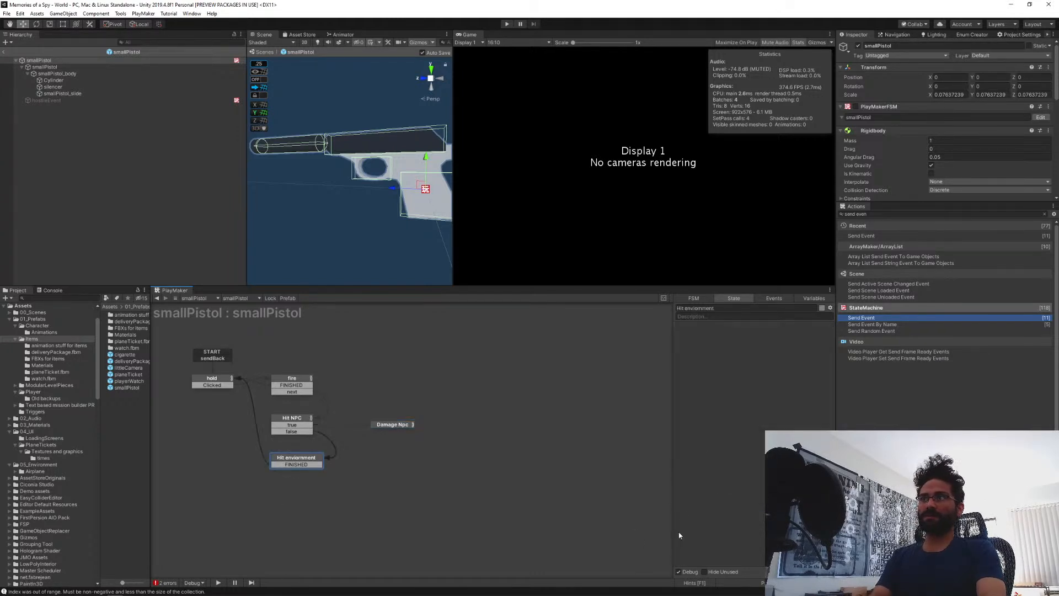
pyautogui.hotkey('ctrl', 'v')
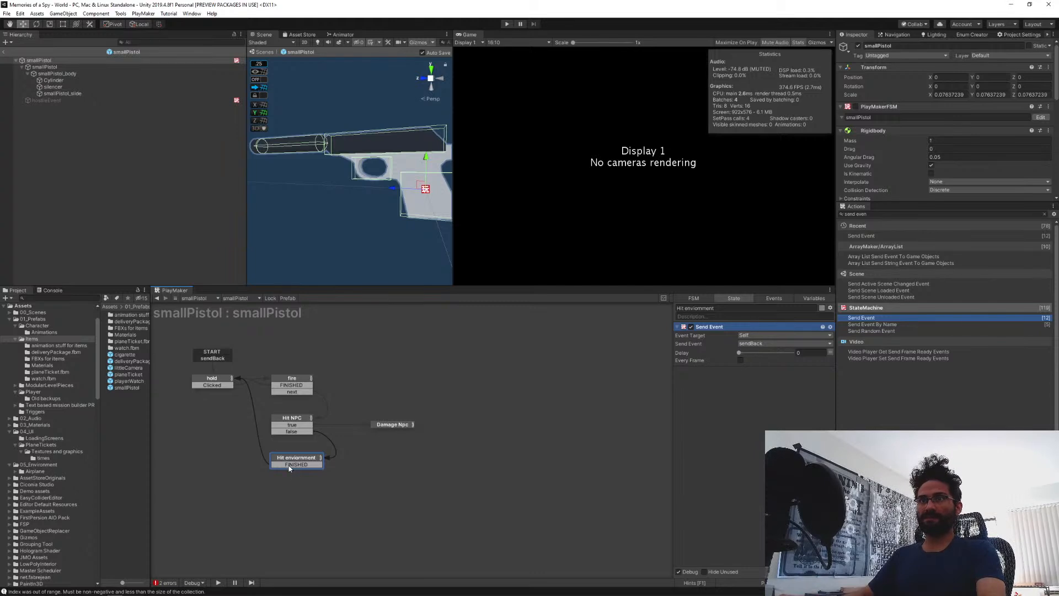
# Delete the FINISHED transition from the Hit enviornment state.
pyautogui.rightClick(289, 466)
pyautogui.click(281, 521)
pyautogui.click(292, 466)
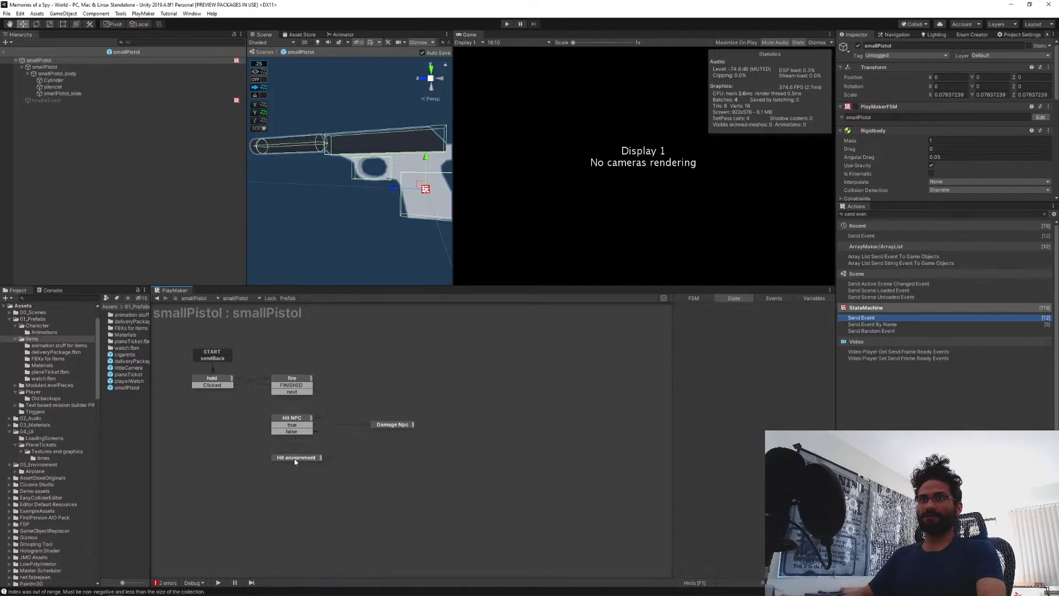
pyautogui.click(297, 457)
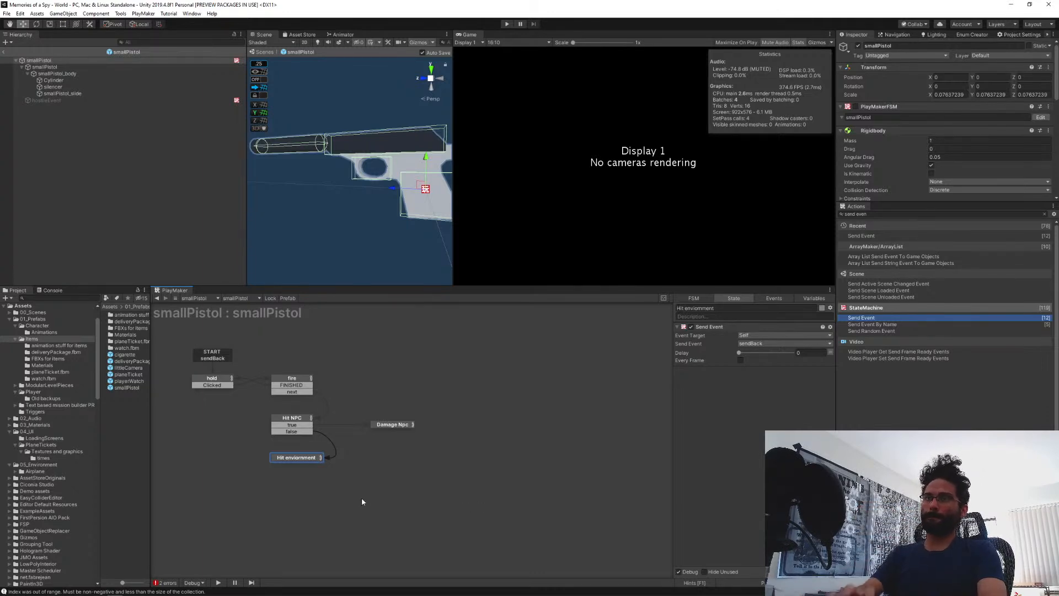
# Show the Damage Npc state's actions and open a blank Notepad window that leaves them readable.
pyautogui.click(389, 425)
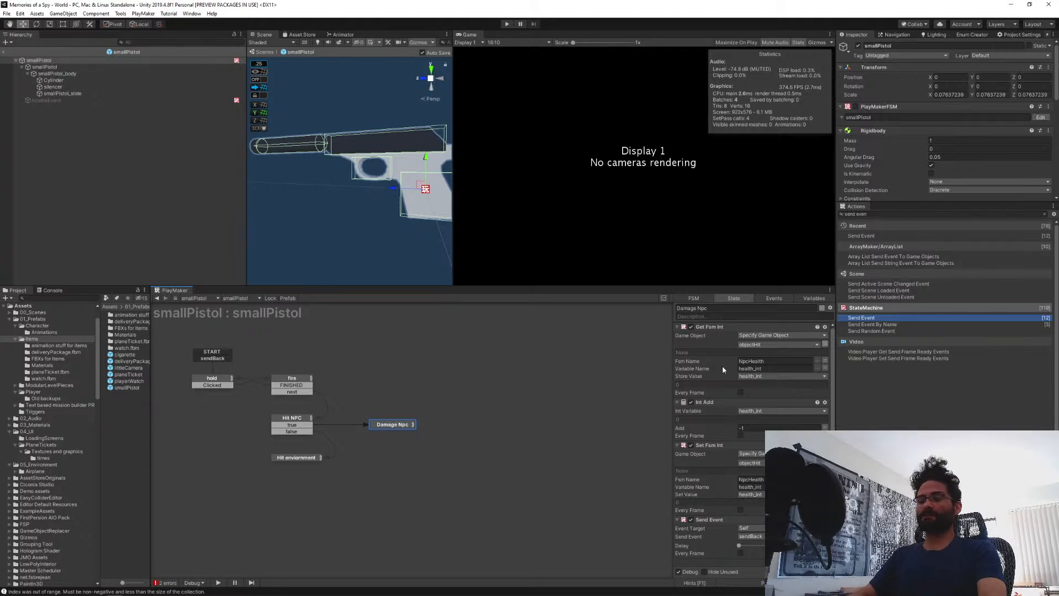
pyautogui.press('super')
pyautogui.write('notepad')
pyautogui.press('Return')
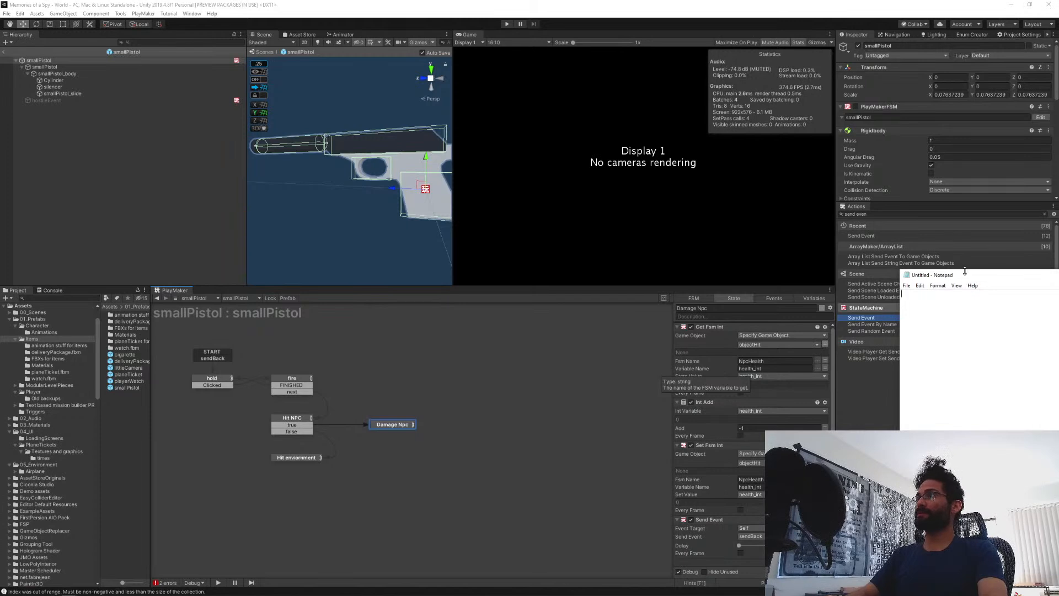
pyautogui.moveTo(966, 272); pyautogui.dragTo(260, 142)
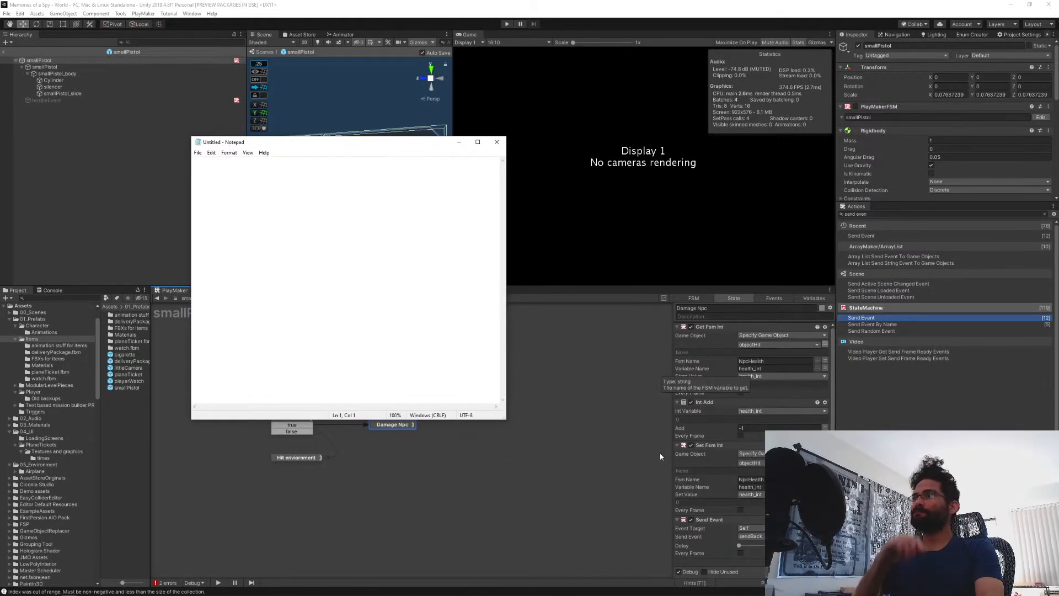
# Copy the FSM name NpcHealth and variable name health_int from Get Fsm Int onto separate lines in Notepad.
pyautogui.click(776, 362)
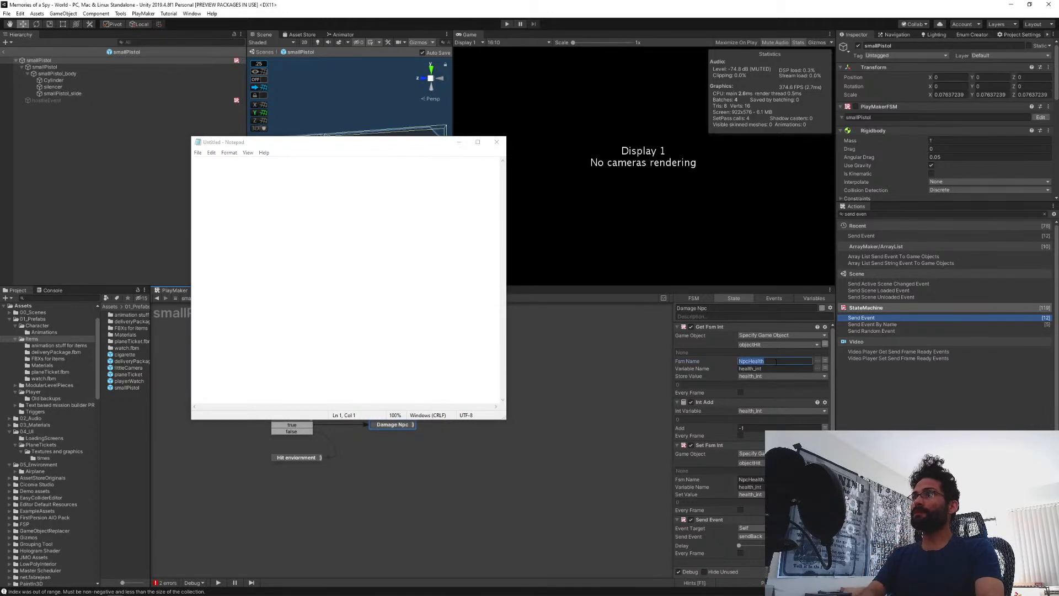
pyautogui.hotkey('ctrl', 'c')
pyautogui.click(286, 274)
pyautogui.hotkey('ctrl', 'v')
pyautogui.press('Return')
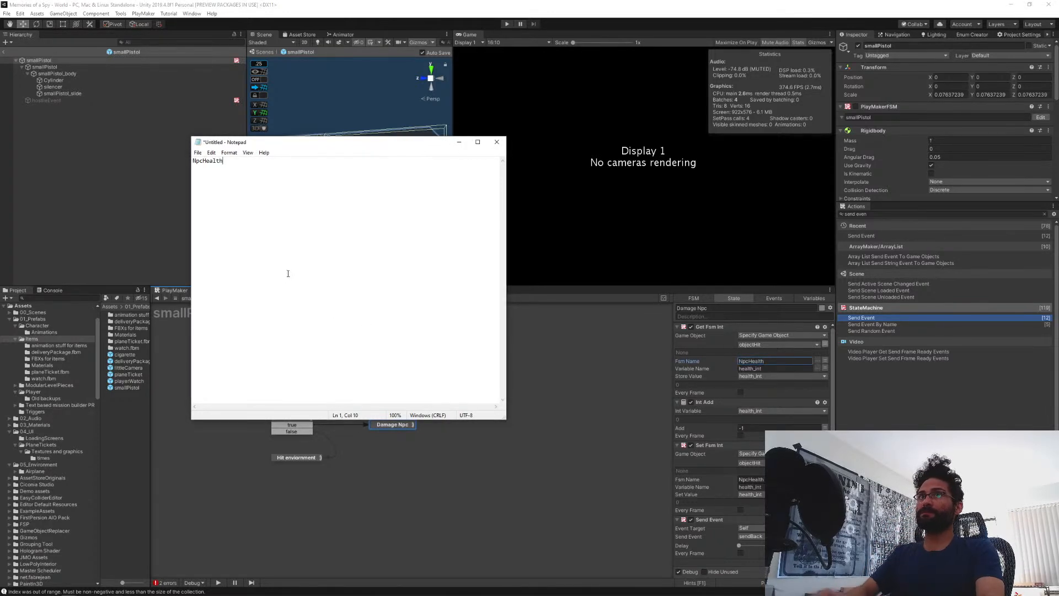
pyautogui.click(765, 368)
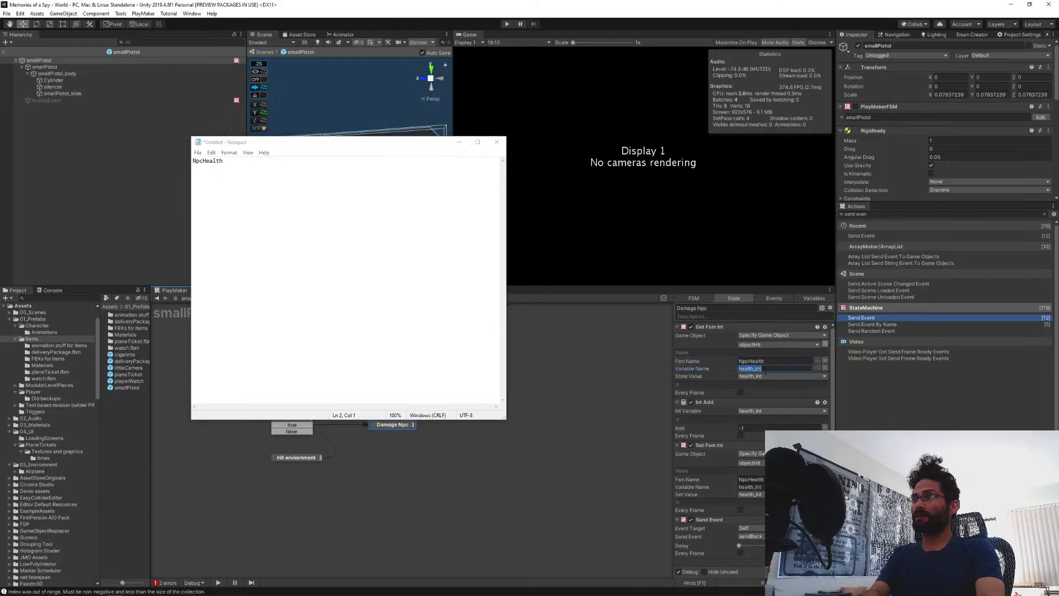
pyautogui.hotkey('ctrl', 'c')
pyautogui.click(254, 307)
pyautogui.hotkey('ctrl', 'v')
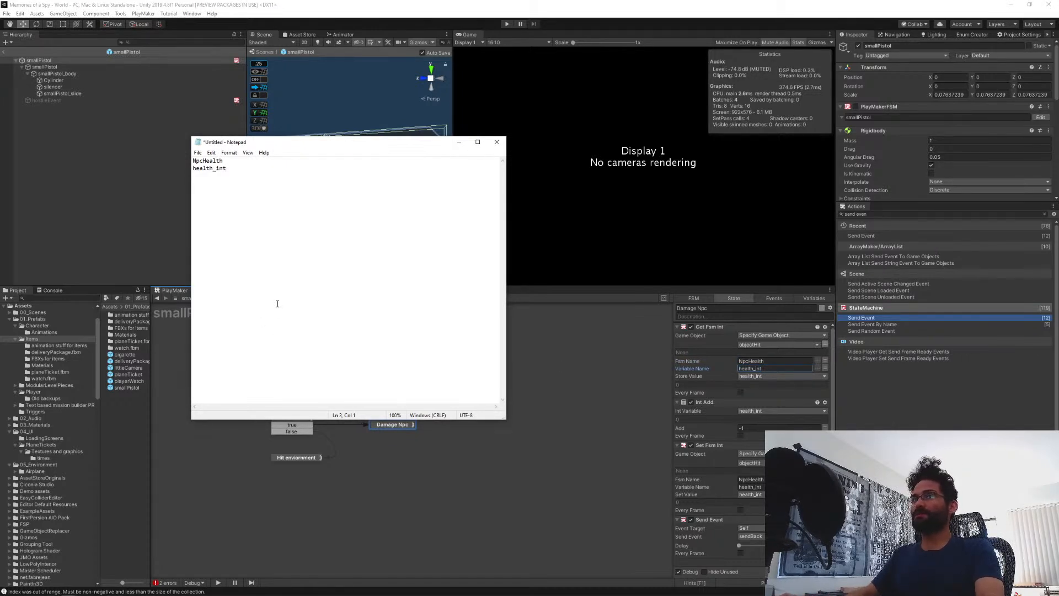
# Add the line "subtracts 1" to the Notepad notes and move the window clear of the hierarchy.
pyautogui.write('subtracts o')
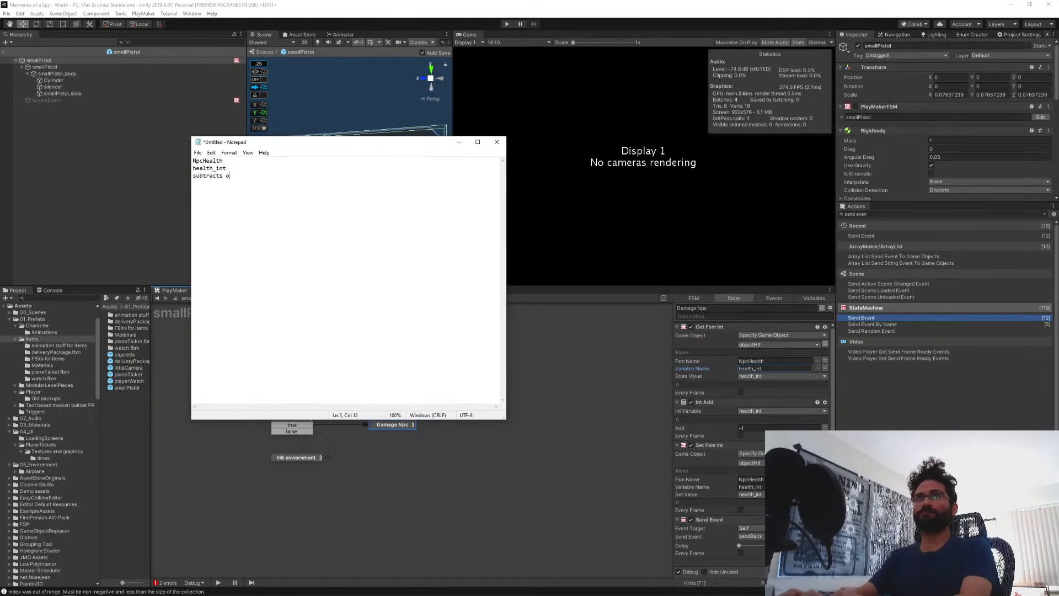
pyautogui.press('BackSpace')
pyautogui.write('1')
pyautogui.press('Return')
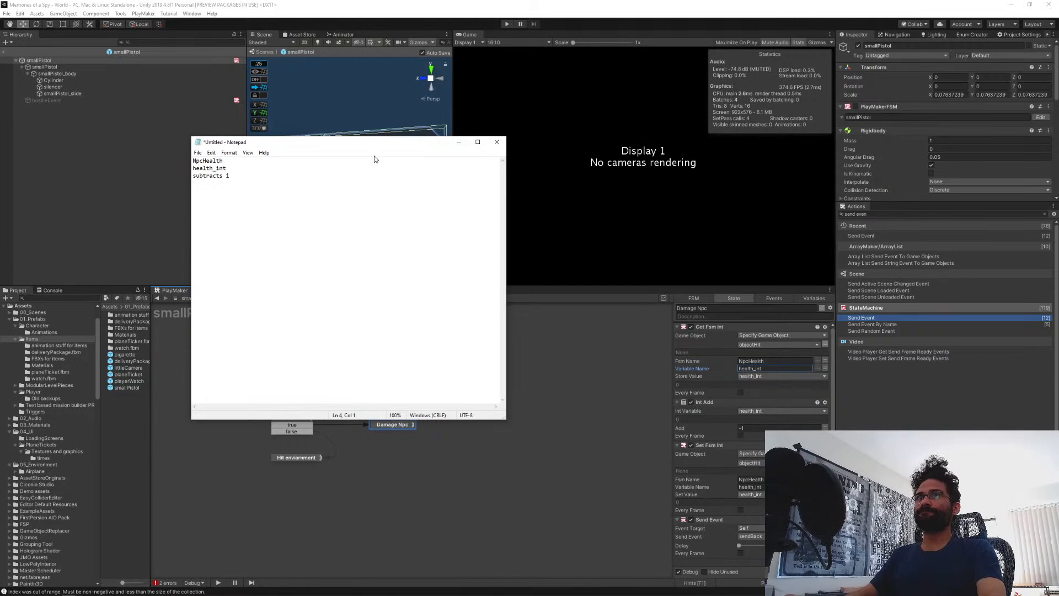
pyautogui.moveTo(357, 148); pyautogui.dragTo(570, 227)
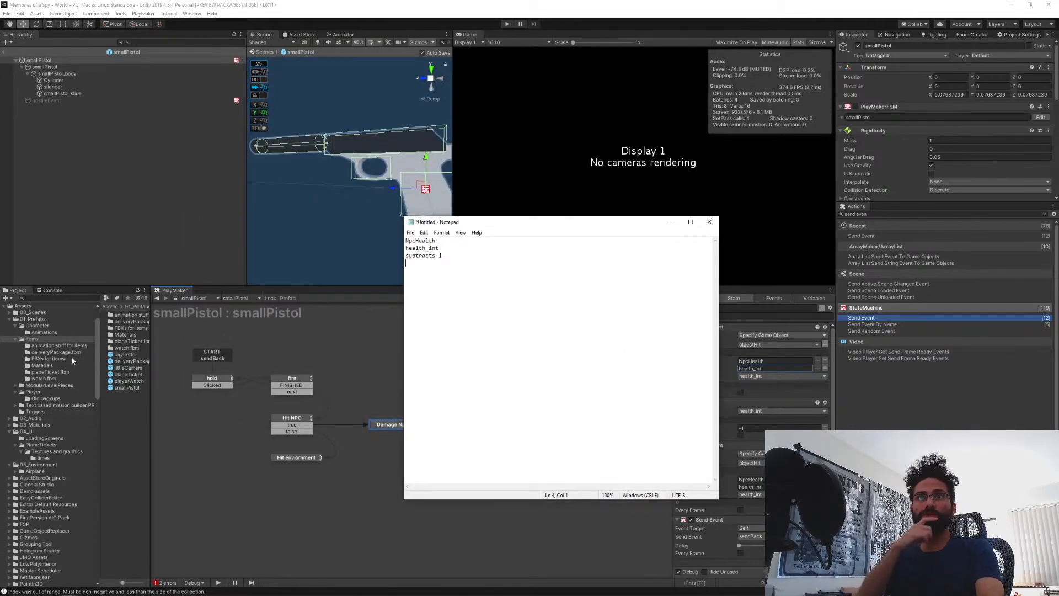
# Leave the smallPistol prefab for the World scene and add a new PlayMakerFSM component to Npc_mailman.
pyautogui.click(37, 325)
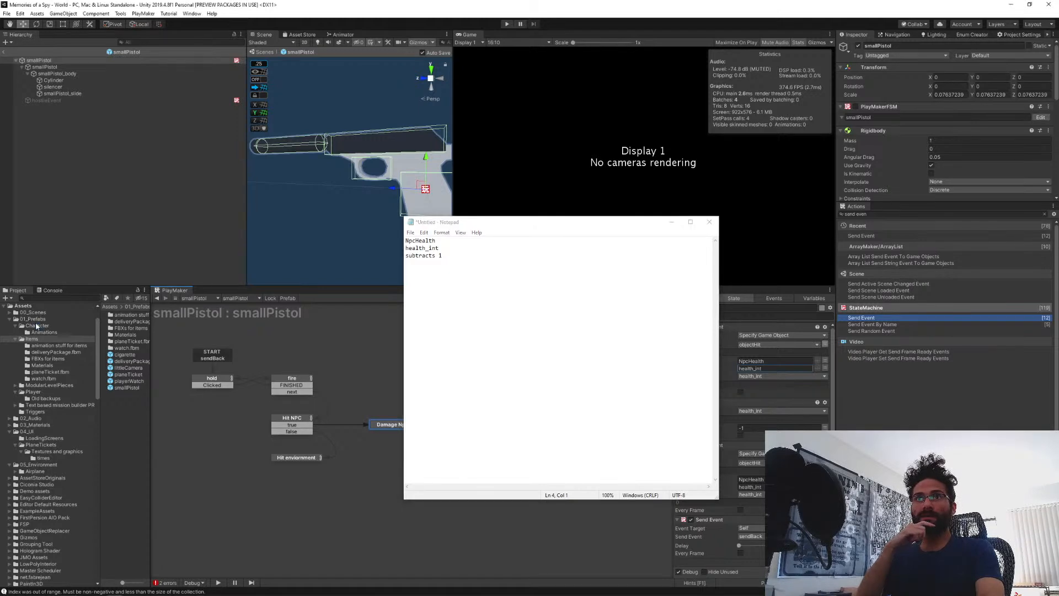
pyautogui.click(6, 54)
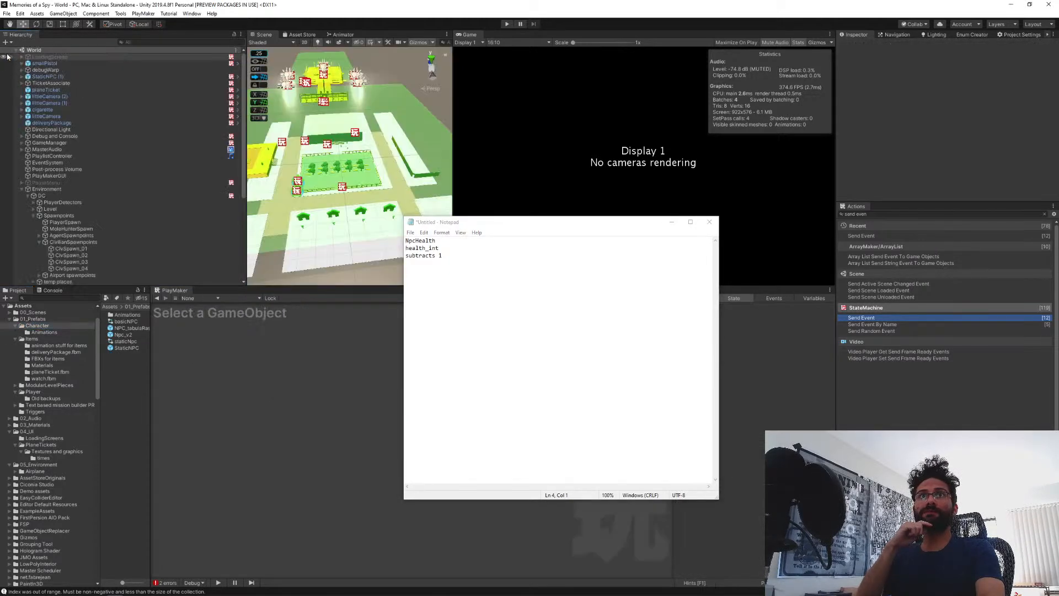
pyautogui.scroll(-5, 81, 215)
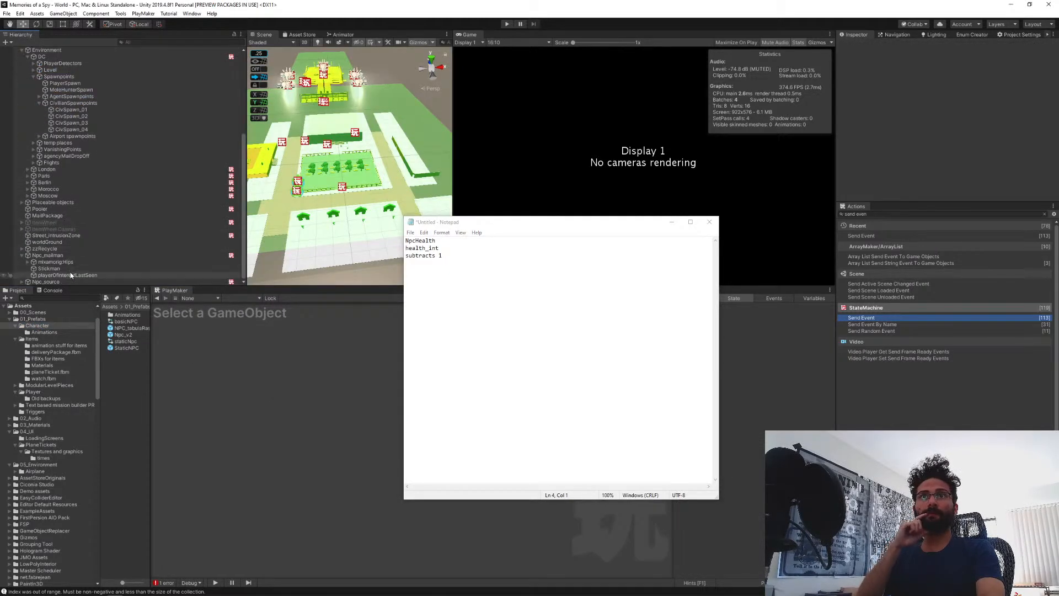
pyautogui.click(49, 255)
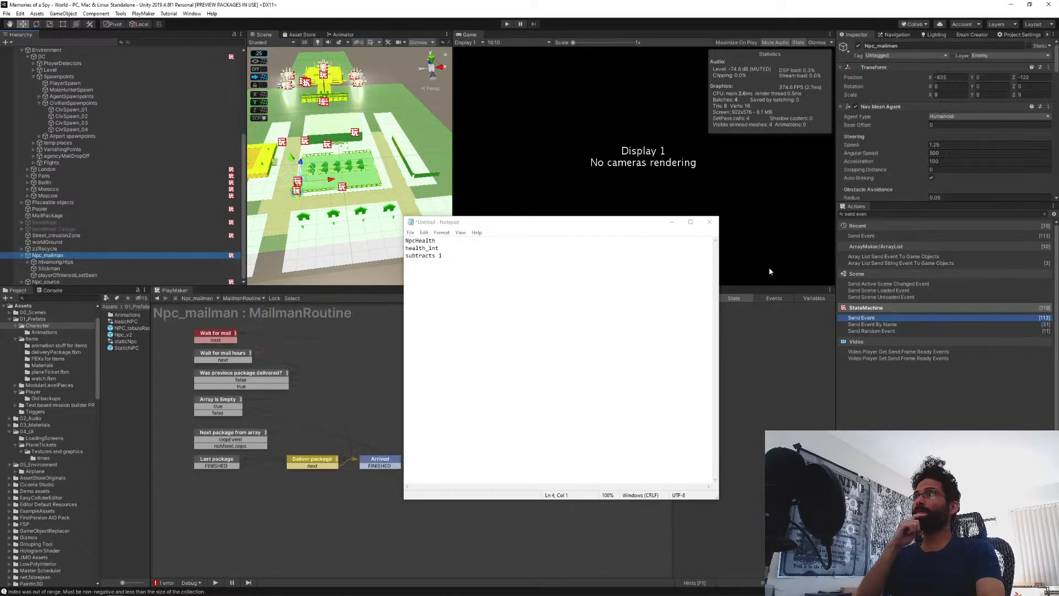
pyautogui.scroll(-6, 886, 180)
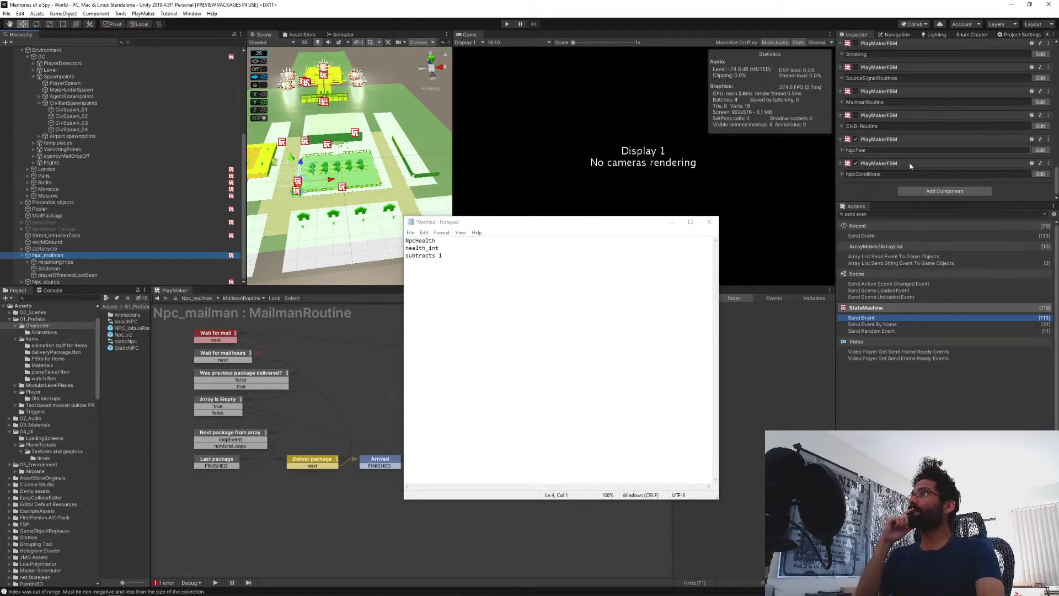
pyautogui.click(935, 192)
pyautogui.press('Return')
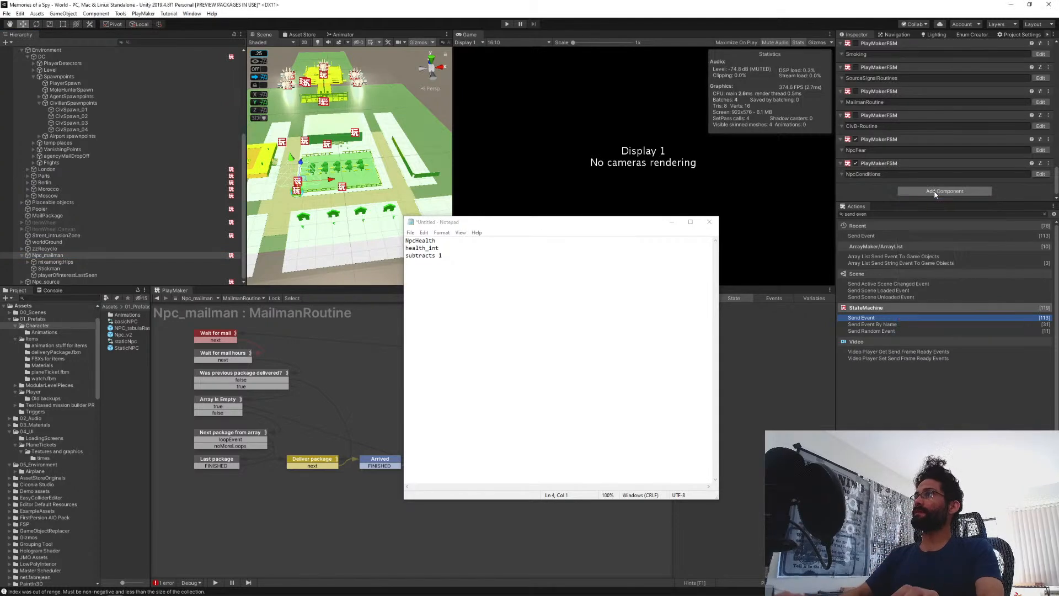
# Rename Npc_mailman's new FSM to NpcHealth, using the name from the Notepad notes.
pyautogui.doubleClick(419, 241)
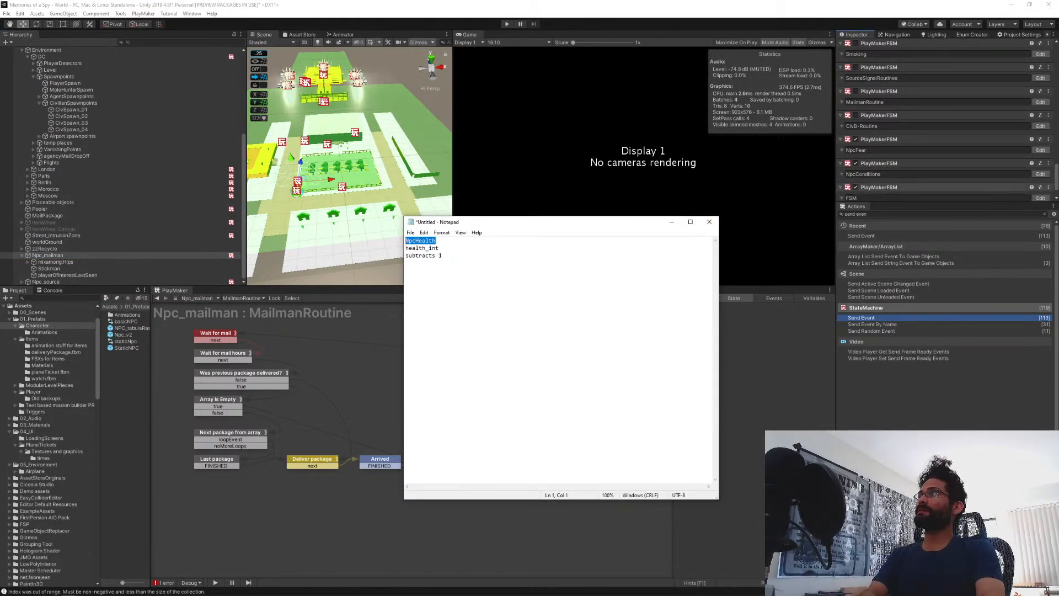
pyautogui.scroll(-2, 871, 176)
pyautogui.click(871, 176)
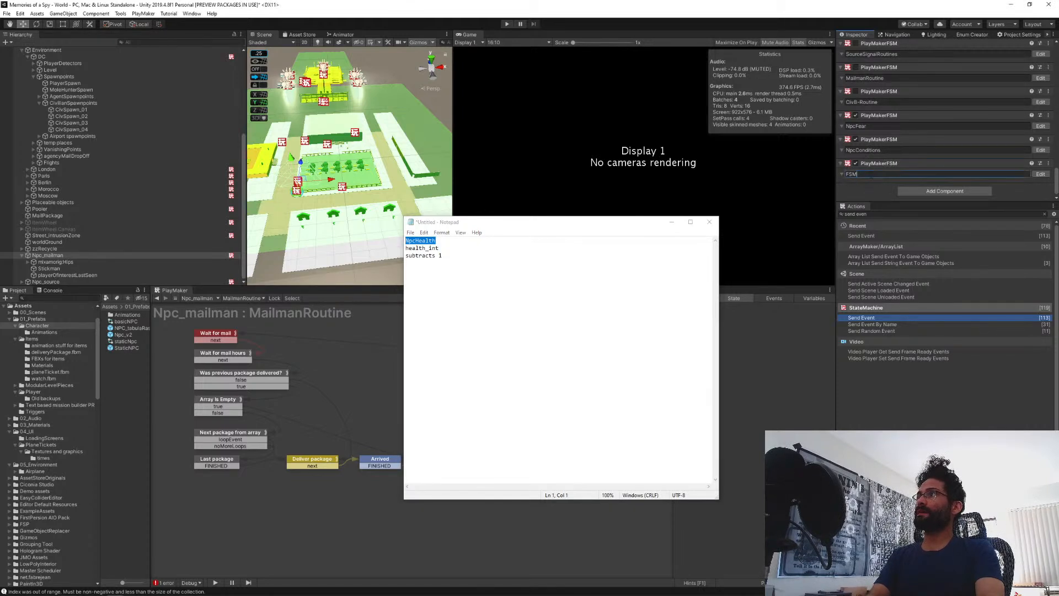
pyautogui.hotkey('ctrl', 'a')
pyautogui.hotkey('ctrl', 'v')
pyautogui.press('Return')
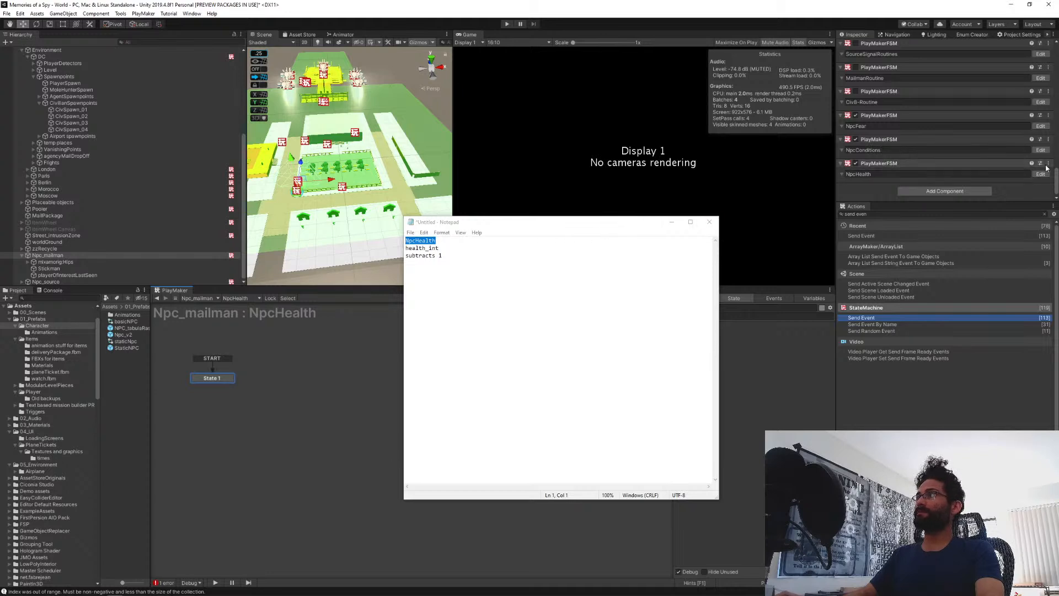
# Create an Int variable named health_int in the NpcHealth FSM, taking the name from the Notepad notes.
pyautogui.moveTo(555, 224); pyautogui.dragTo(336, 235)
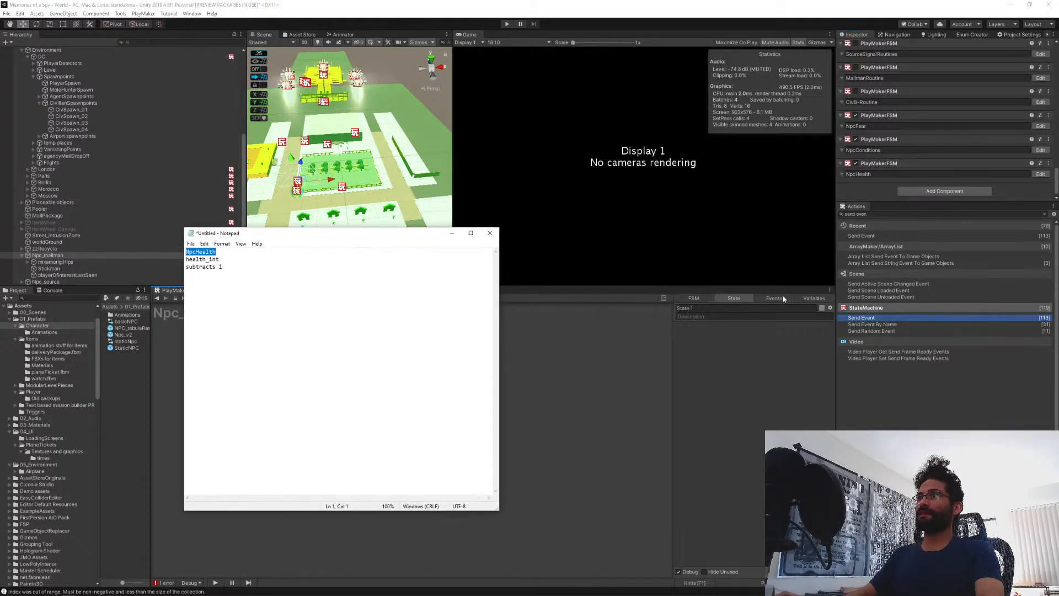
pyautogui.click(803, 298)
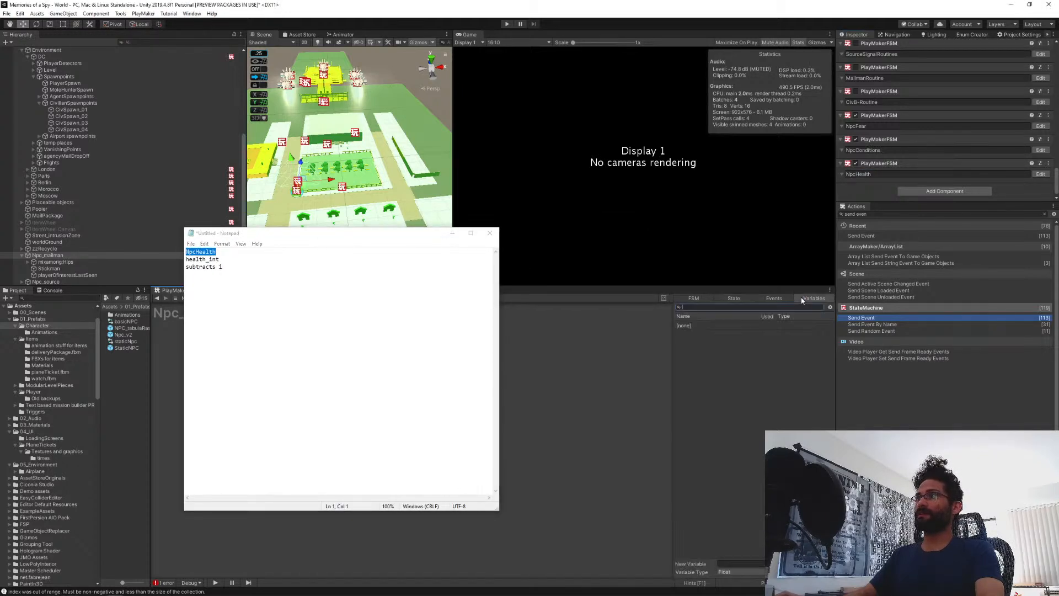
pyautogui.click(732, 574)
pyautogui.click(728, 434)
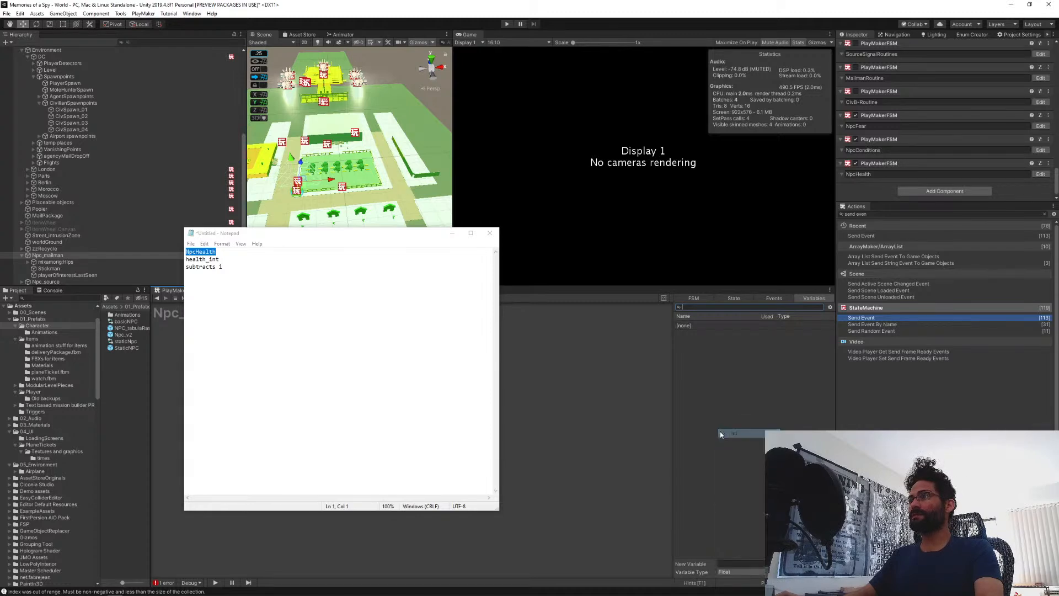
pyautogui.moveTo(228, 259); pyautogui.dragTo(185, 258)
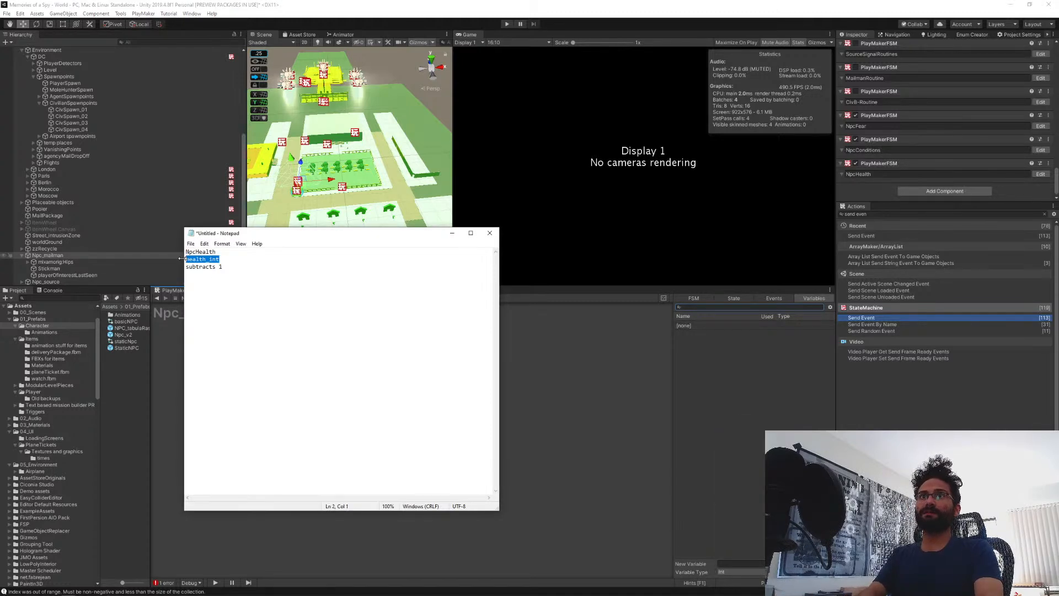
pyautogui.press('super')
pyautogui.press('super')
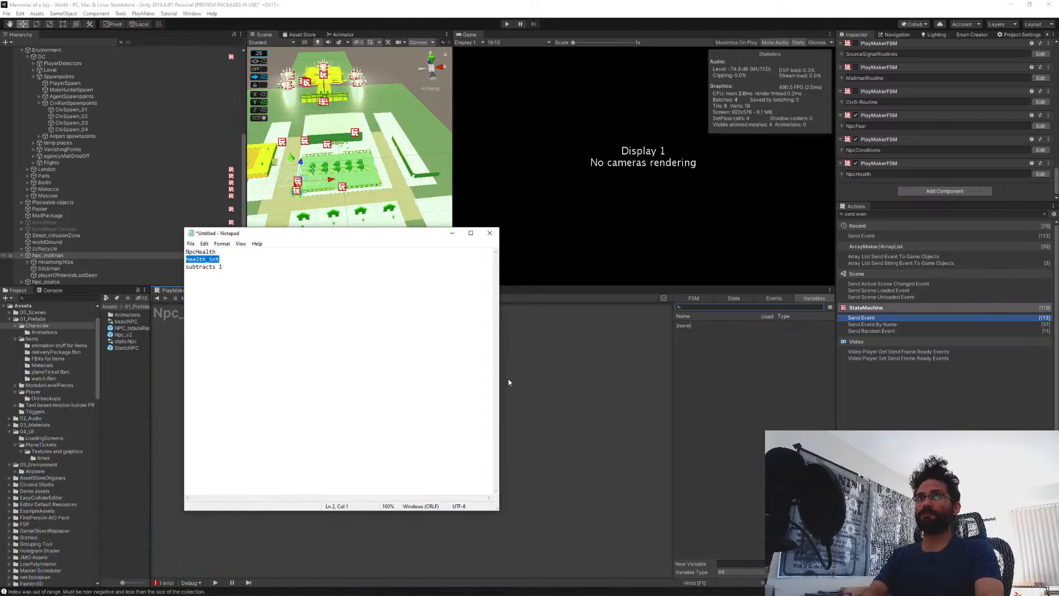
pyautogui.click(727, 563)
pyautogui.hotkey('ctrl', 'v')
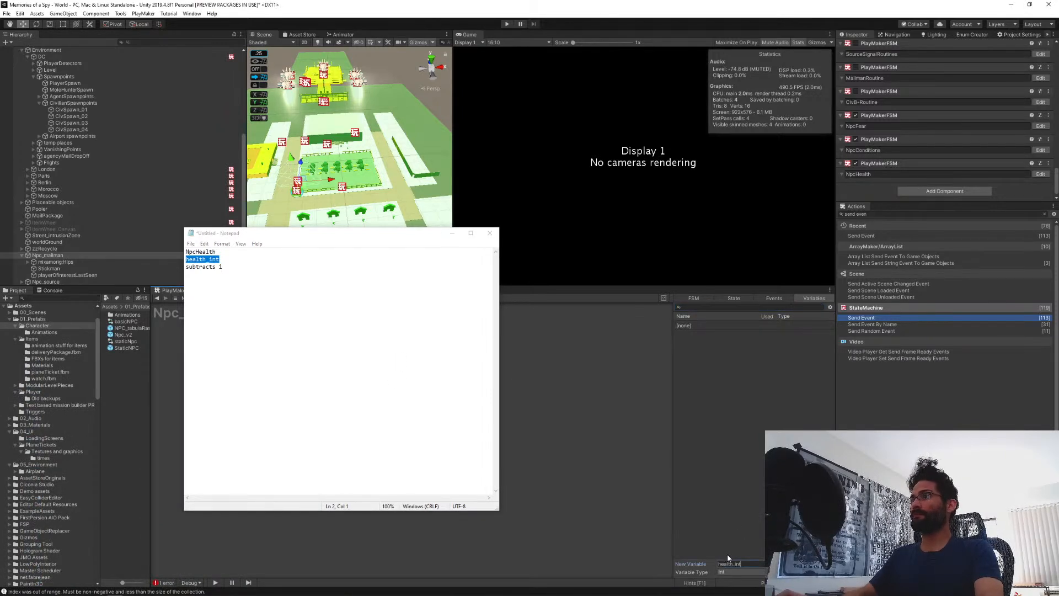
pyautogui.press('Return')
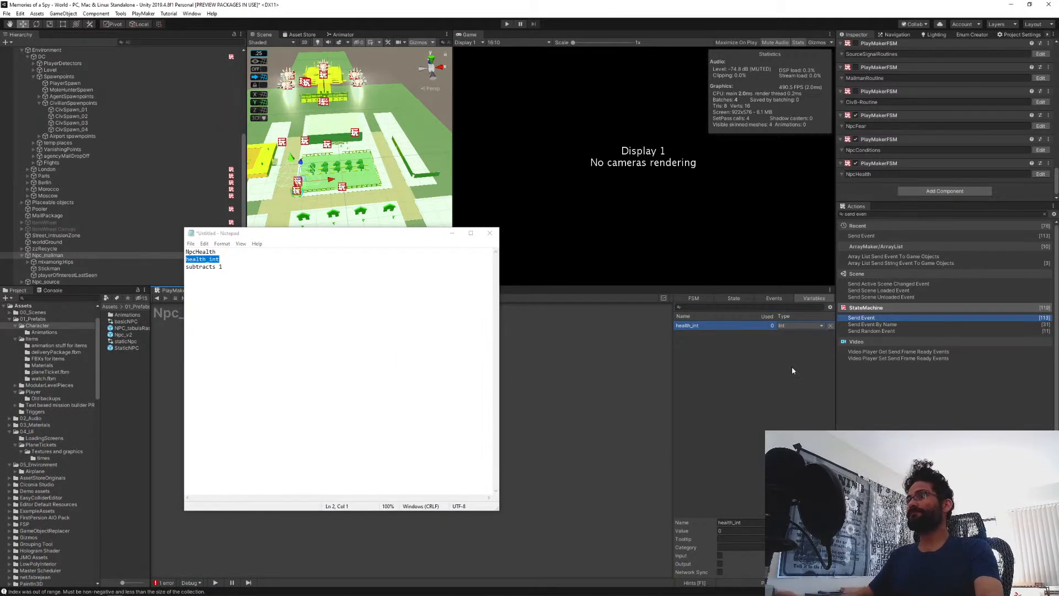
# Set the health_int variable's value to 3 and return to the settings of State 1.
pyautogui.click(724, 530)
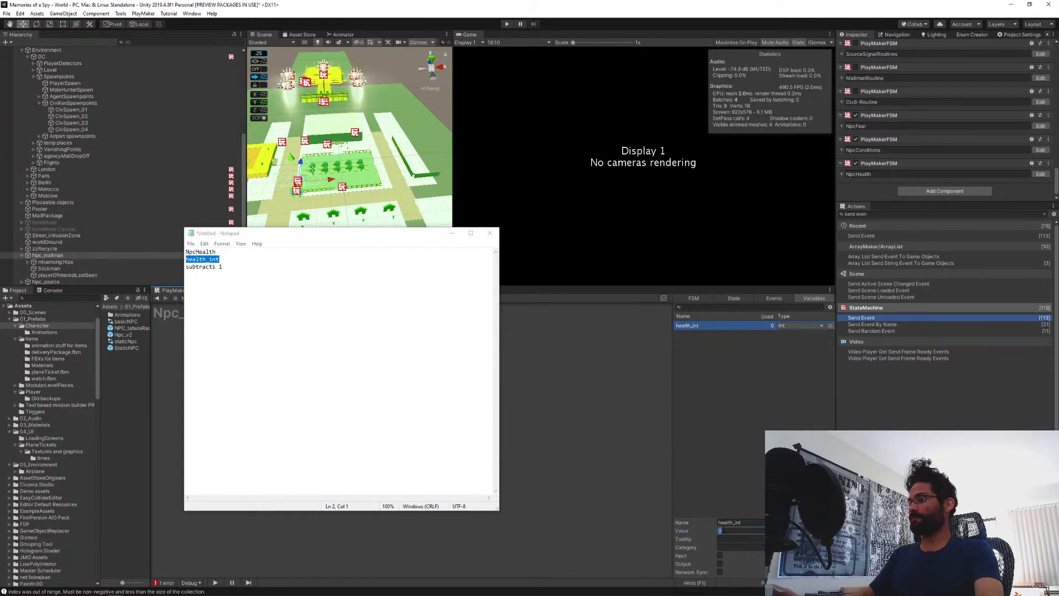
pyautogui.write('3')
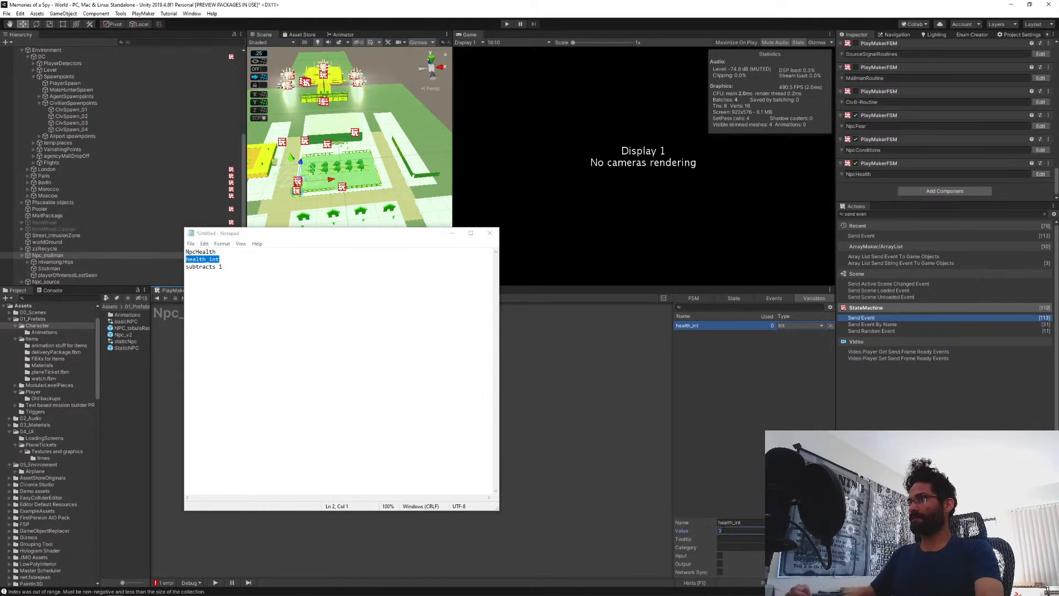
pyautogui.click(734, 297)
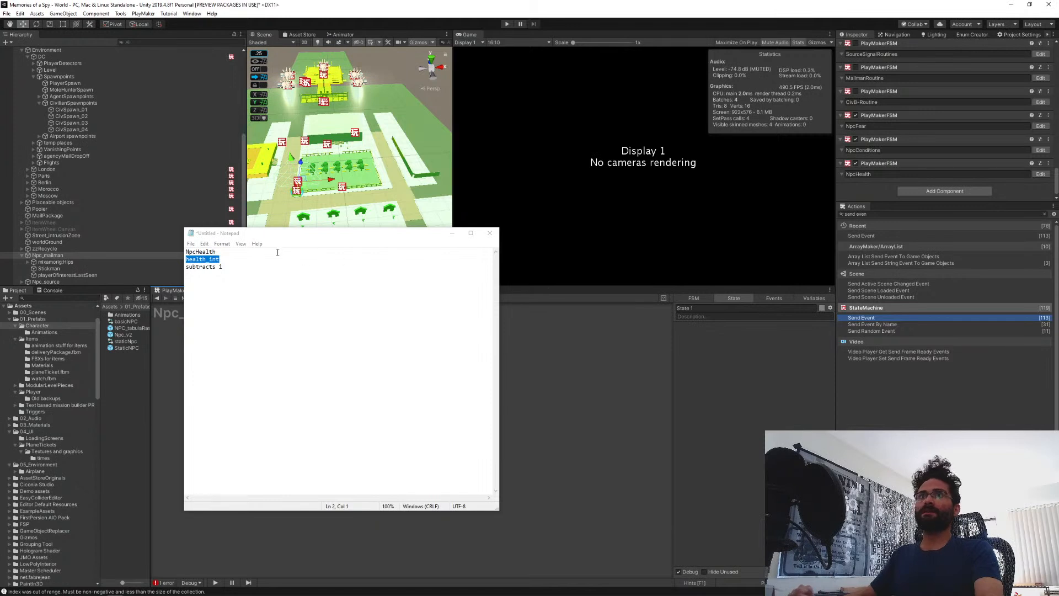
# Put the Notepad notes away and add an Int Compare action to State 1 of the NpcHealth FSM.
pyautogui.click(261, 237)
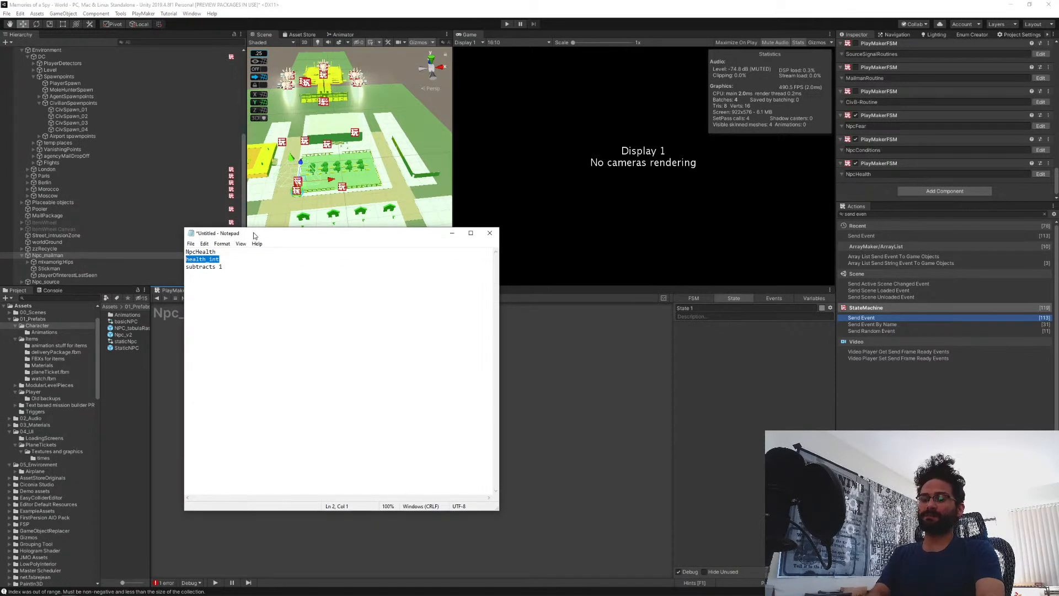
pyautogui.click(454, 236)
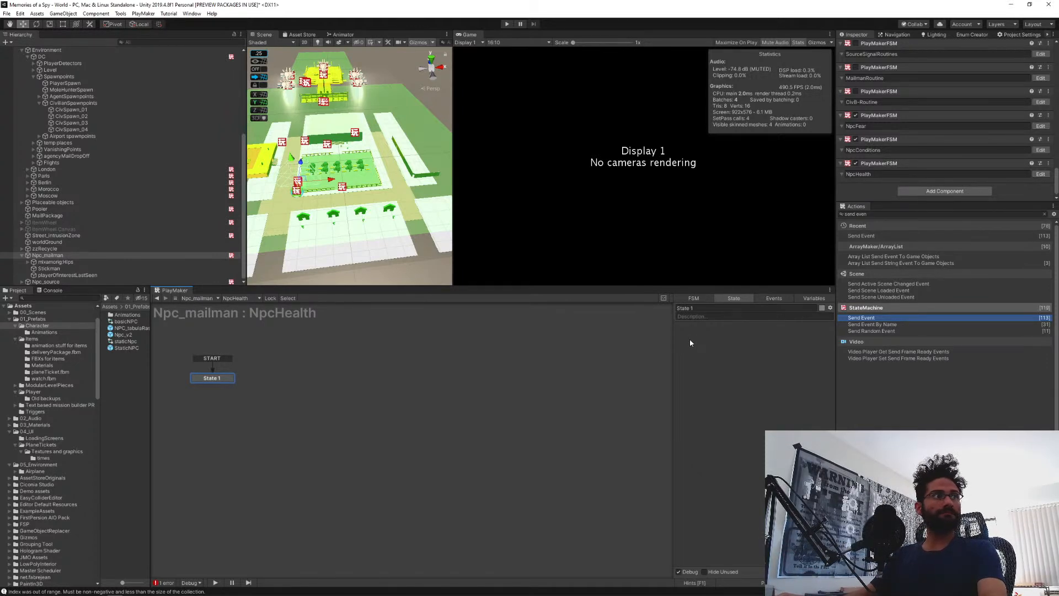
pyautogui.click(827, 316)
pyautogui.moveTo(278, 419); pyautogui.dragTo(480, 439, button='middle')
pyautogui.click(869, 216)
pyautogui.press('BackSpace')
pyautogui.write('int comp')
pyautogui.press('Return')
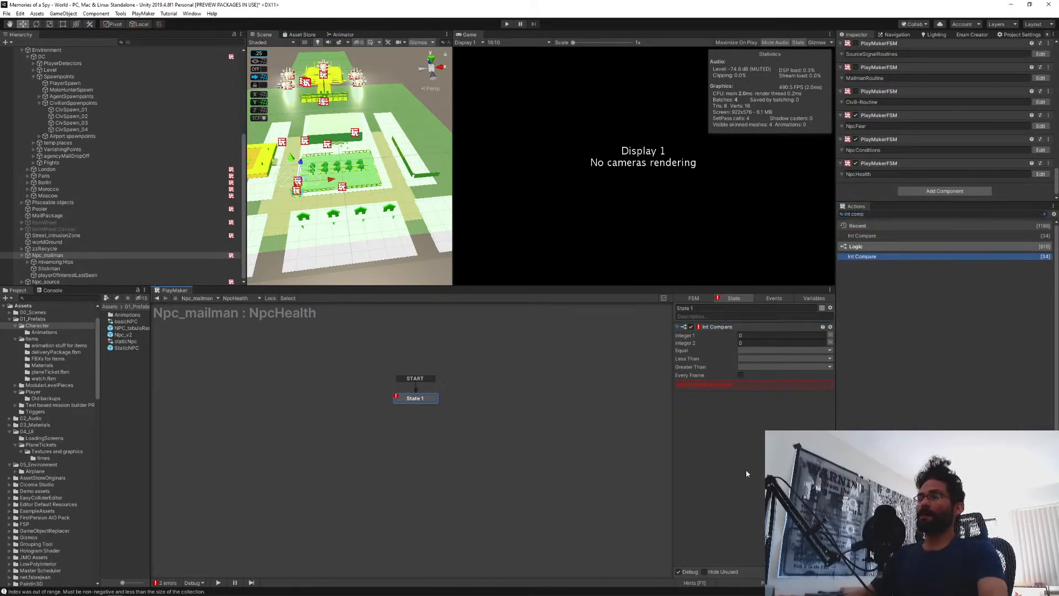
# Set Int Compare's Integer 1 to the health_int variable and assign the next event to both Equal and Less Than.
pyautogui.click(830, 336)
pyautogui.click(819, 335)
pyautogui.click(745, 364)
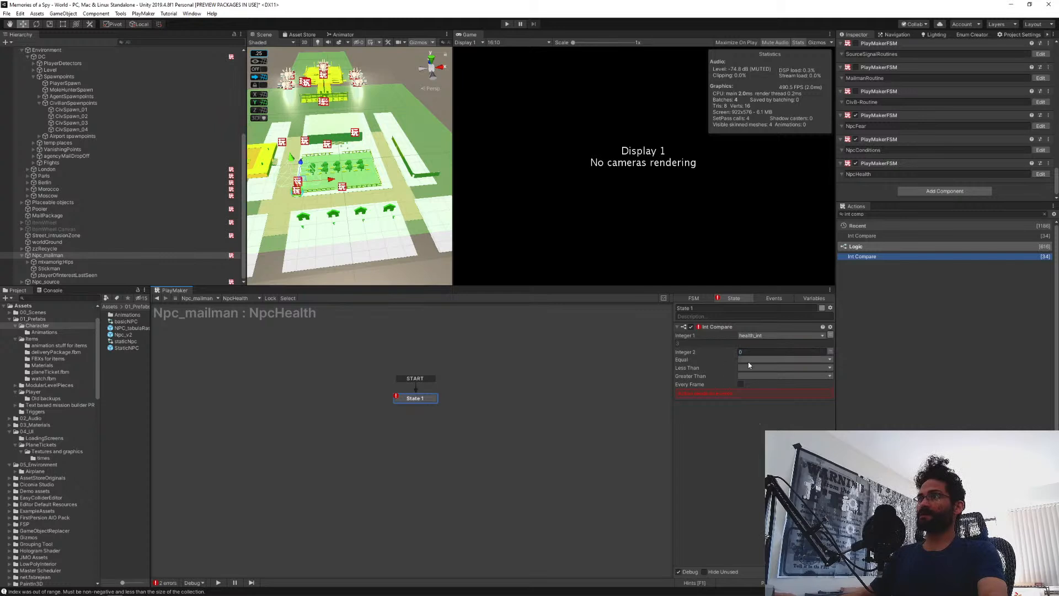
pyautogui.click(743, 359)
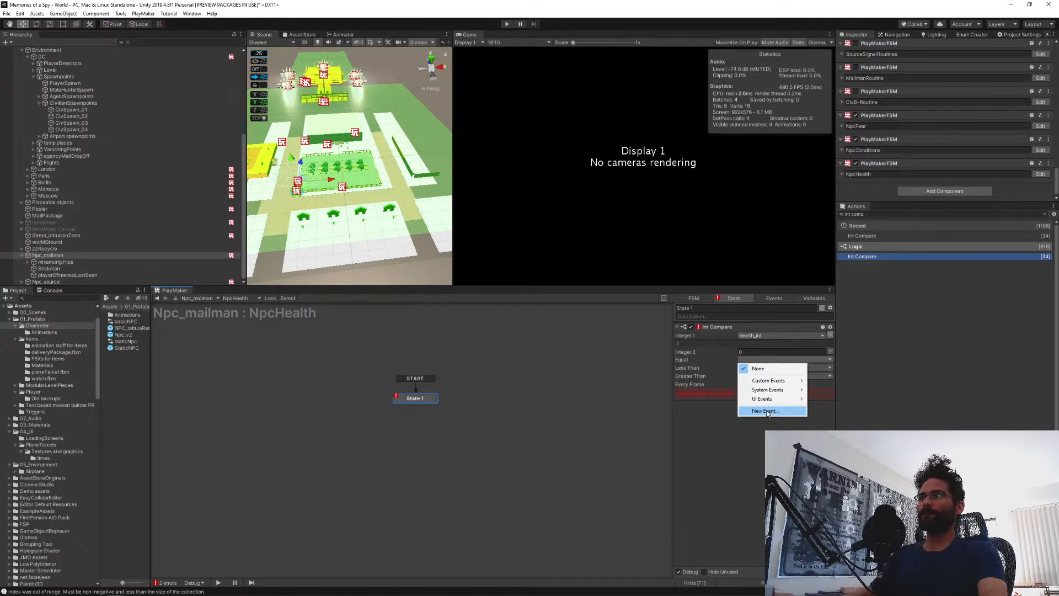
pyautogui.moveTo(770, 381)
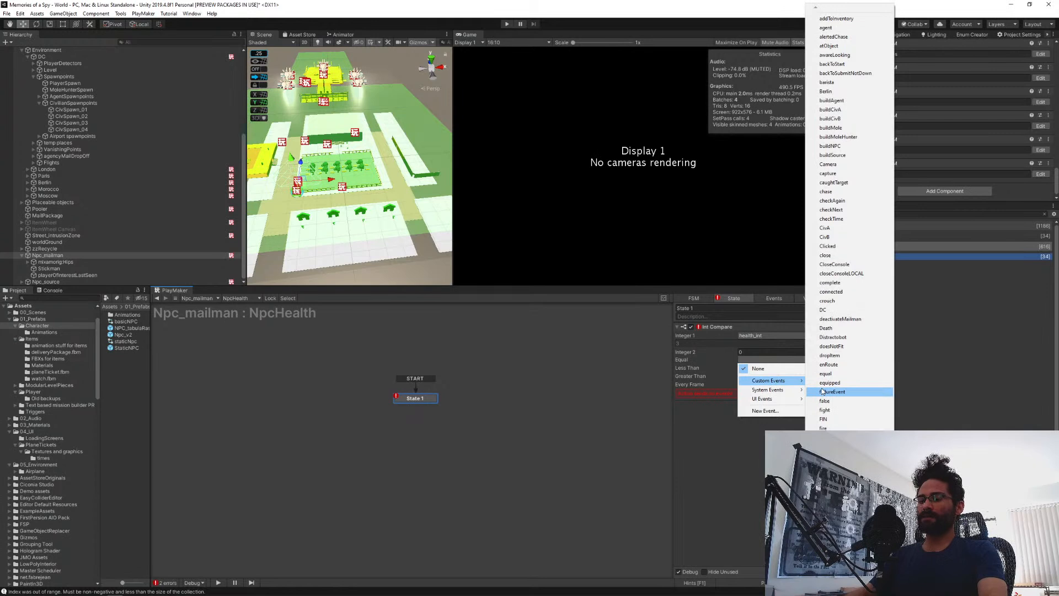
pyautogui.scroll(-3, 823, 392)
pyautogui.scroll(-3, 822, 391)
pyautogui.click(823, 391)
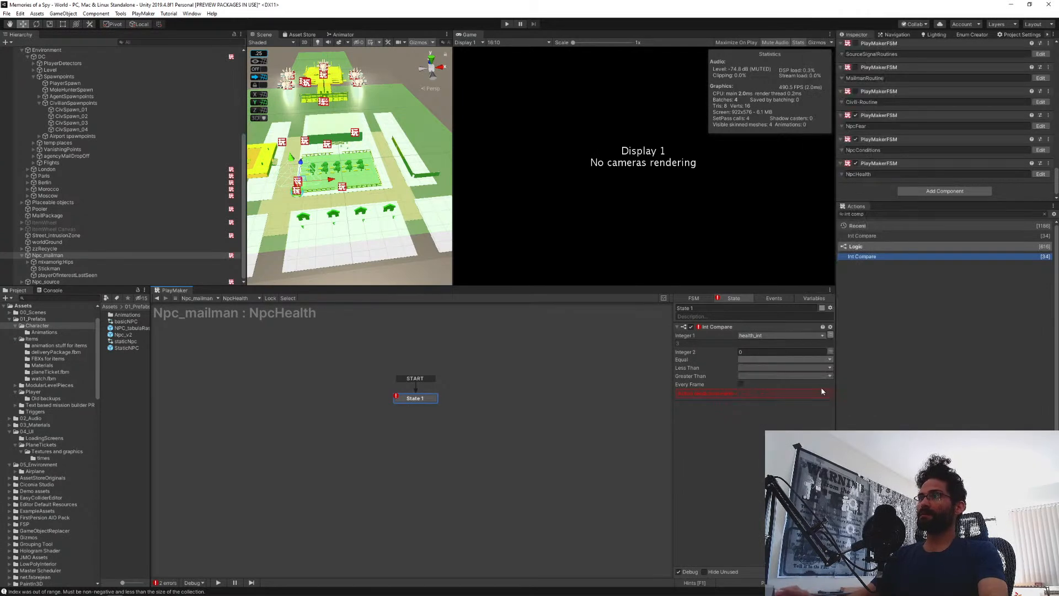
pyautogui.click(718, 374)
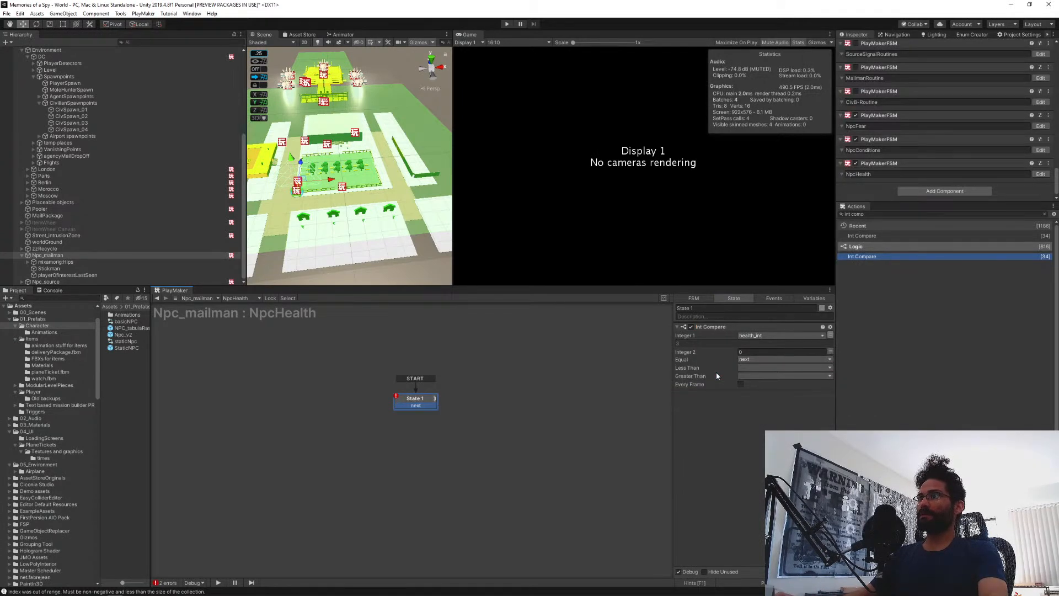
pyautogui.click(746, 368)
pyautogui.click(751, 386)
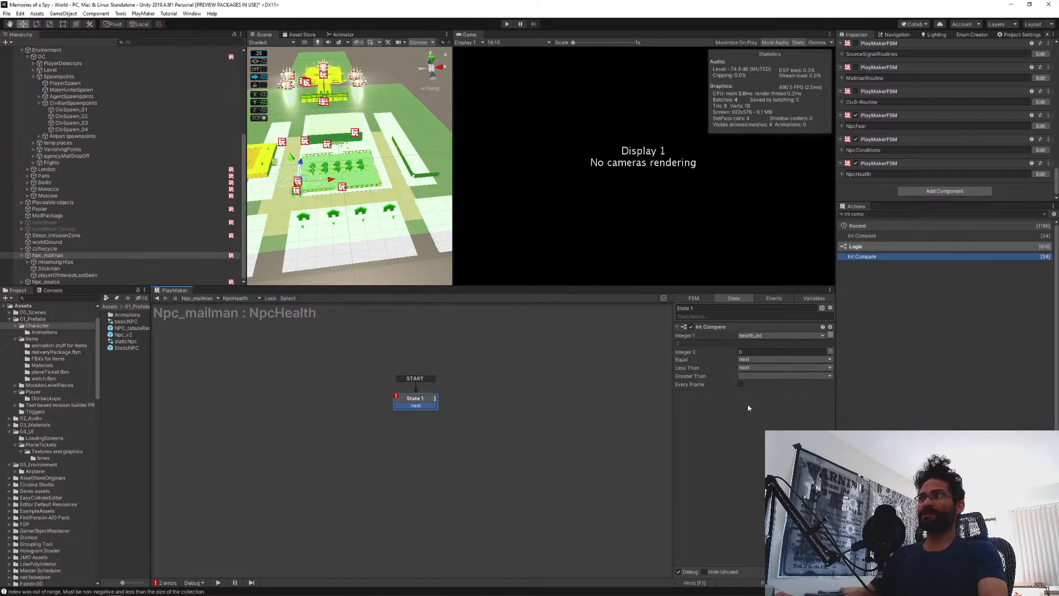
# Link State 1's next transition to a new state, rename the pair Alive and Dead, and place them closer together.
pyautogui.moveTo(413, 406); pyautogui.dragTo(517, 398)
pyautogui.click(409, 400)
pyautogui.write('Alive')
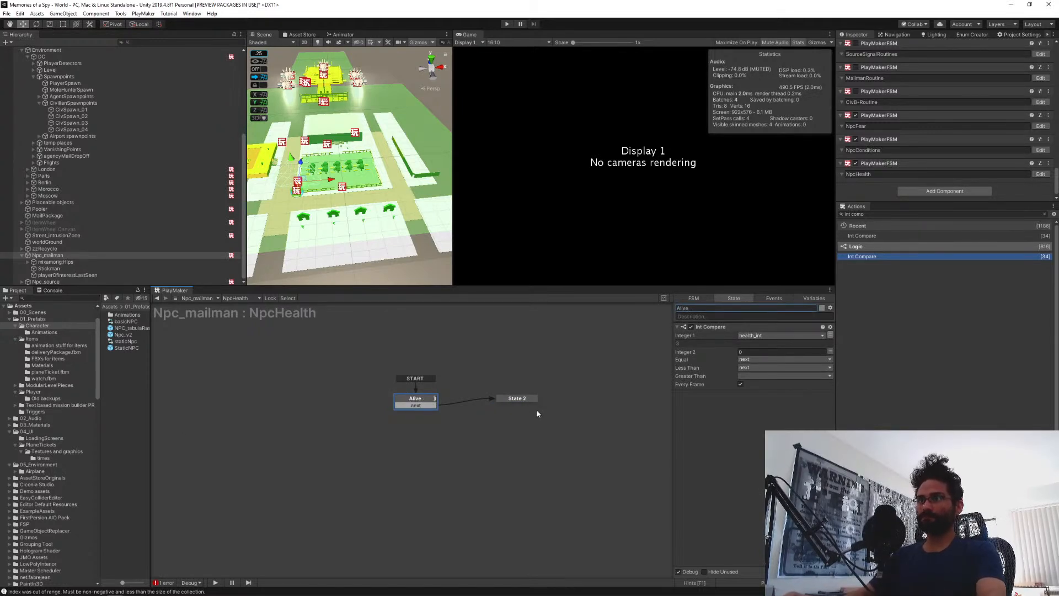
pyautogui.click(503, 399)
pyautogui.click(503, 399)
pyautogui.write('Dead')
pyautogui.moveTo(515, 399); pyautogui.dragTo(499, 402)
pyautogui.click(424, 399)
pyautogui.moveTo(424, 399); pyautogui.dragTo(429, 401)
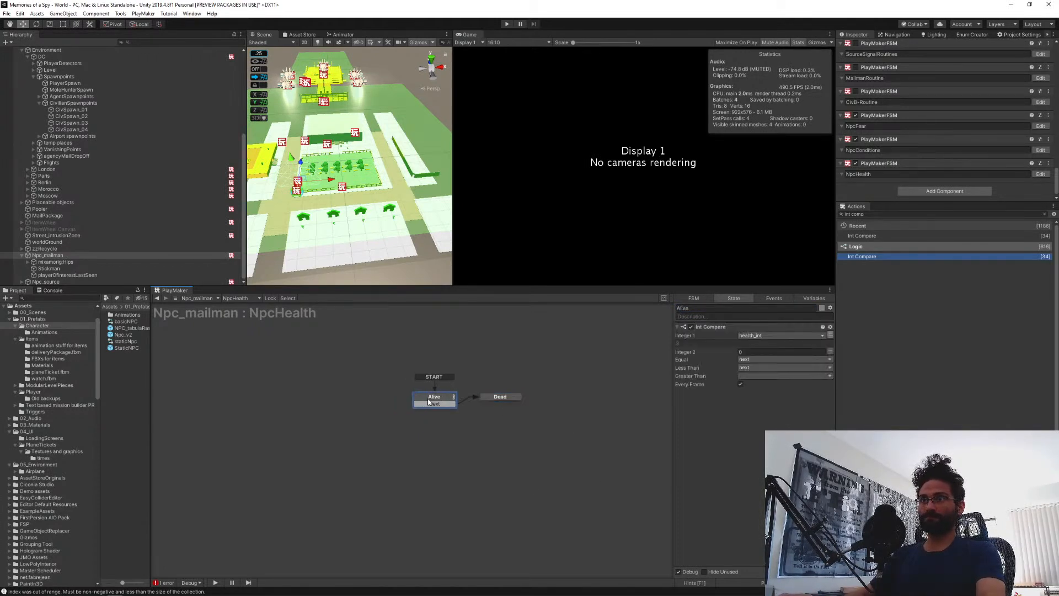
pyautogui.click(496, 398)
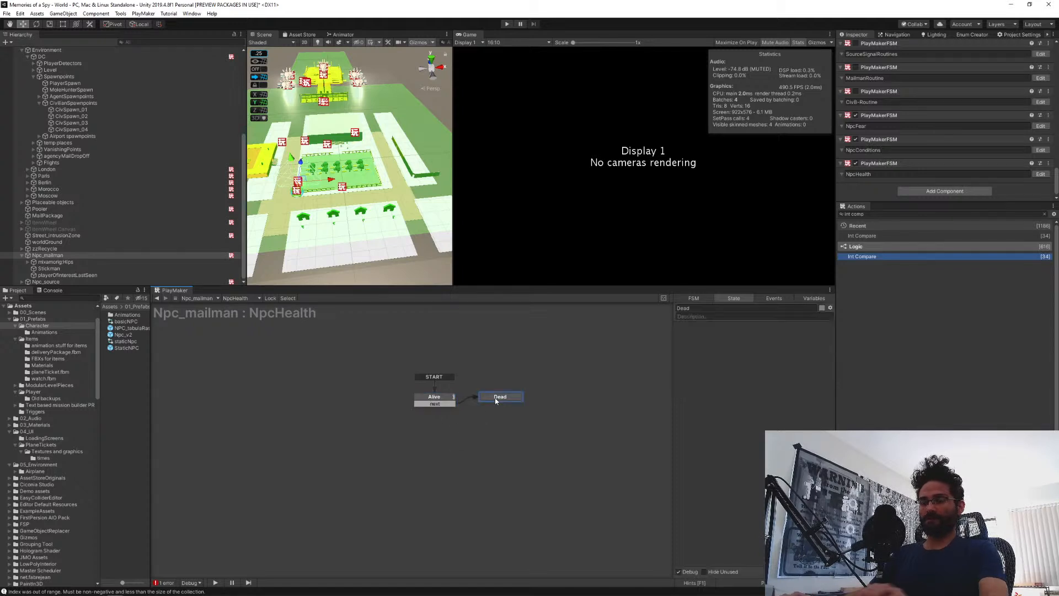
pyautogui.click(430, 398)
pyautogui.click(512, 397)
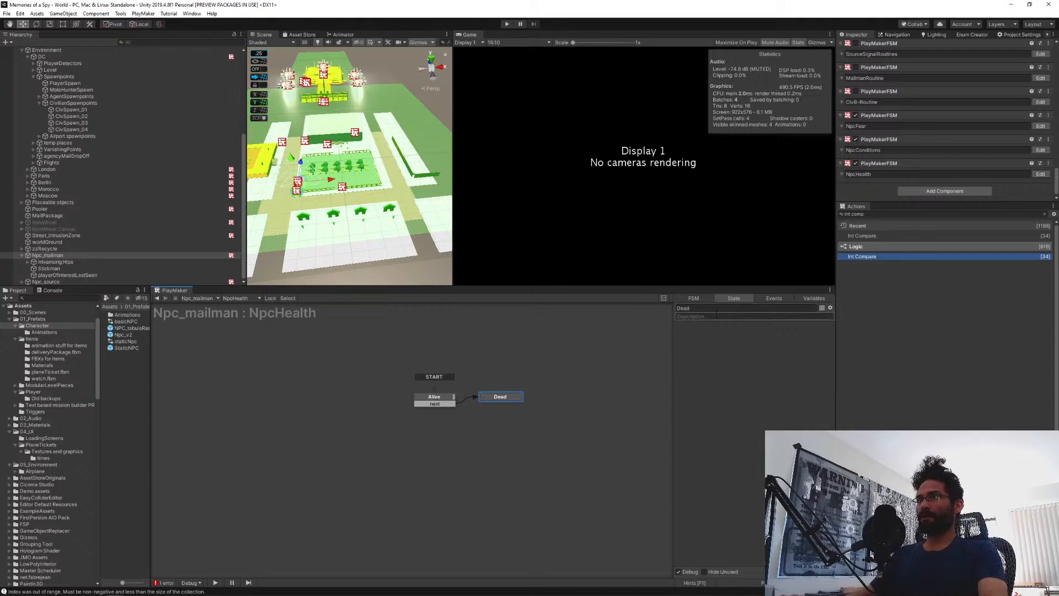
pyautogui.click(450, 404)
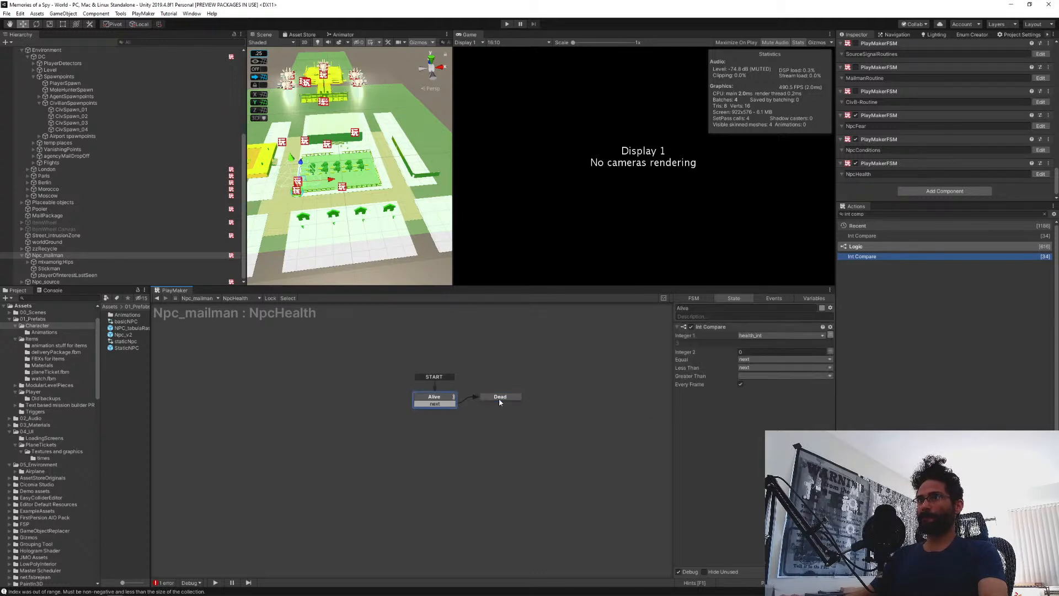
# Add Animator Play and Set Agent Is Stopped actions to the Dead state, with Is Stopped enabled.
pyautogui.click(498, 398)
pyautogui.click(886, 214)
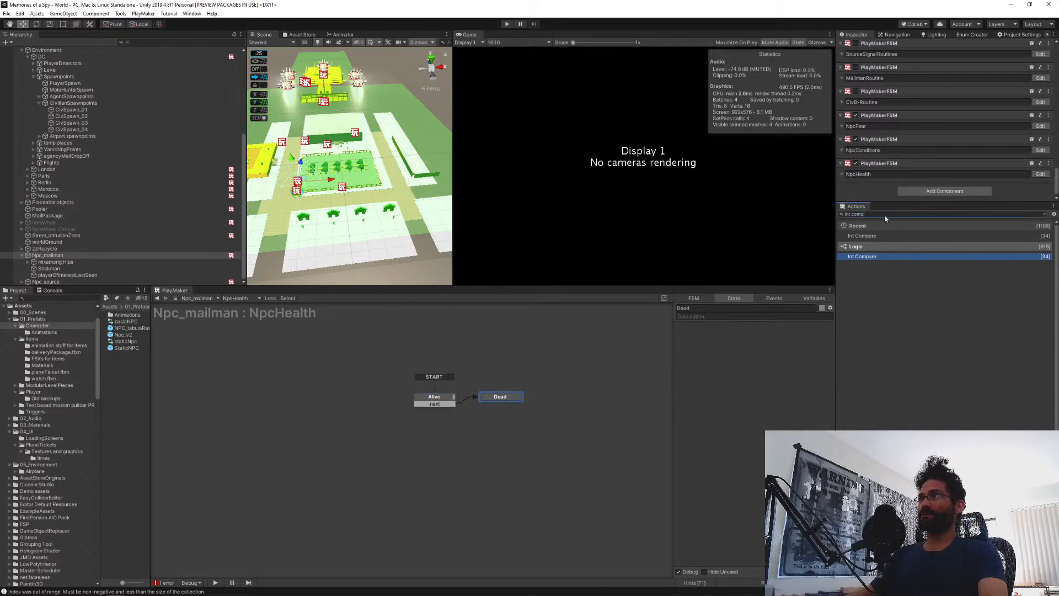
pyautogui.write('animator pla')
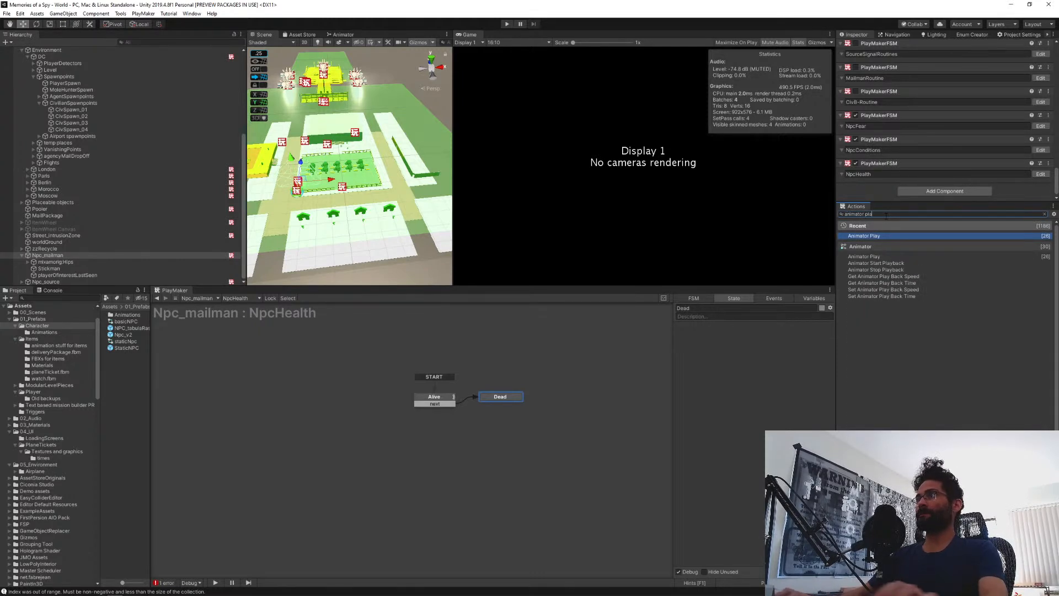
pyautogui.press('Return')
pyautogui.hotkey('ctrl', 'a')
pyautogui.write('set agent is')
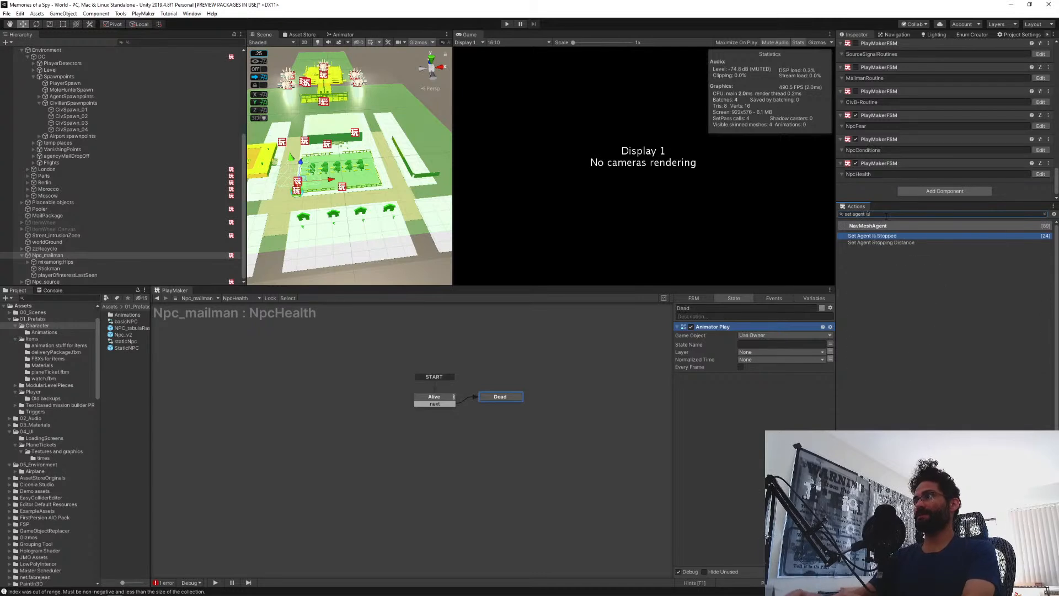
pyautogui.press('Return')
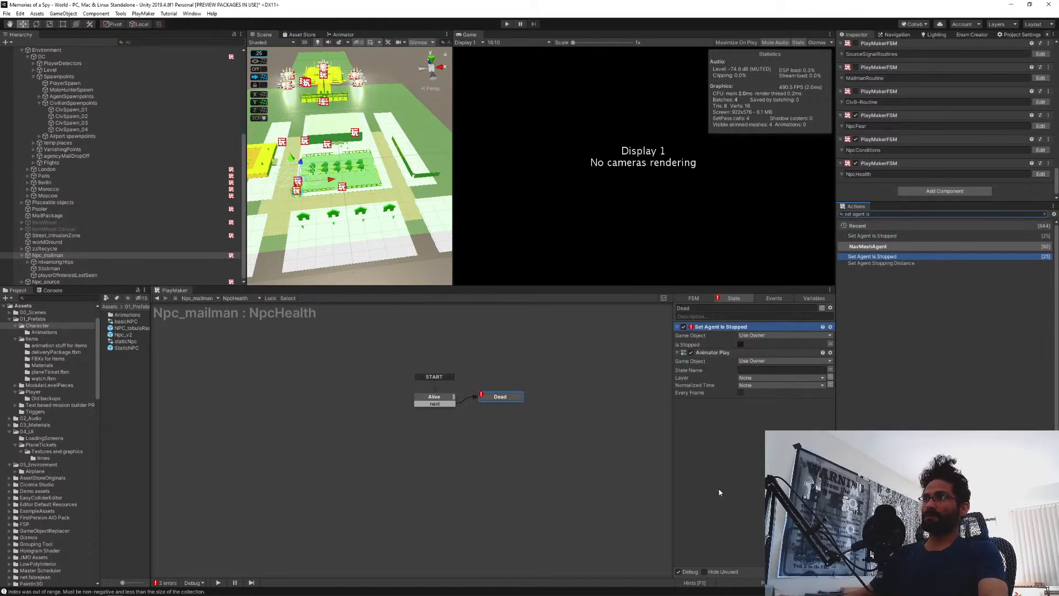
pyautogui.click(740, 345)
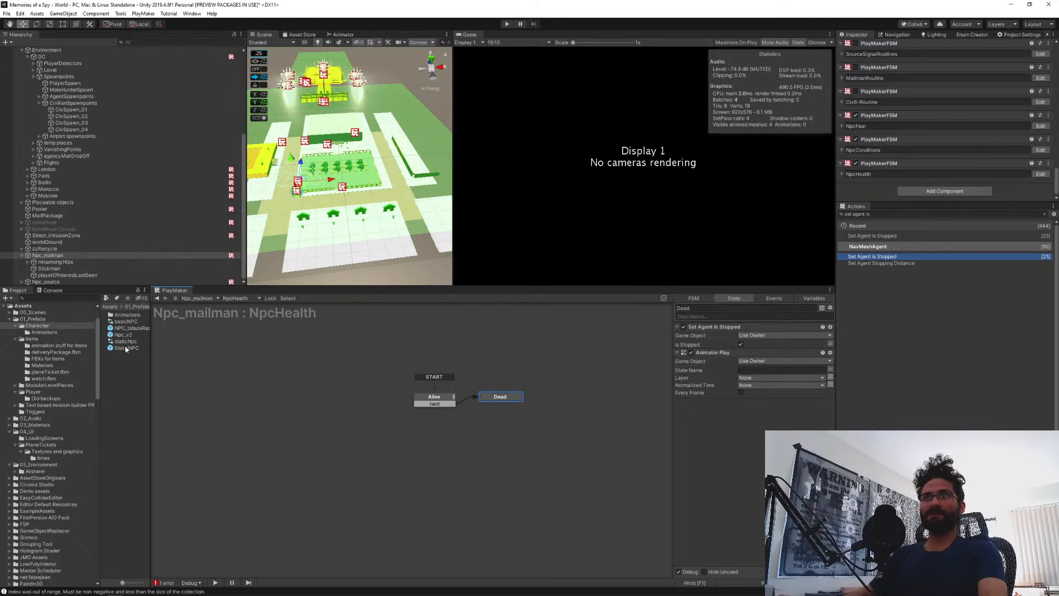
# Locate the animator controller among Npc_mailman's components and open basicNPC for editing.
pyautogui.scroll(10, 886, 137)
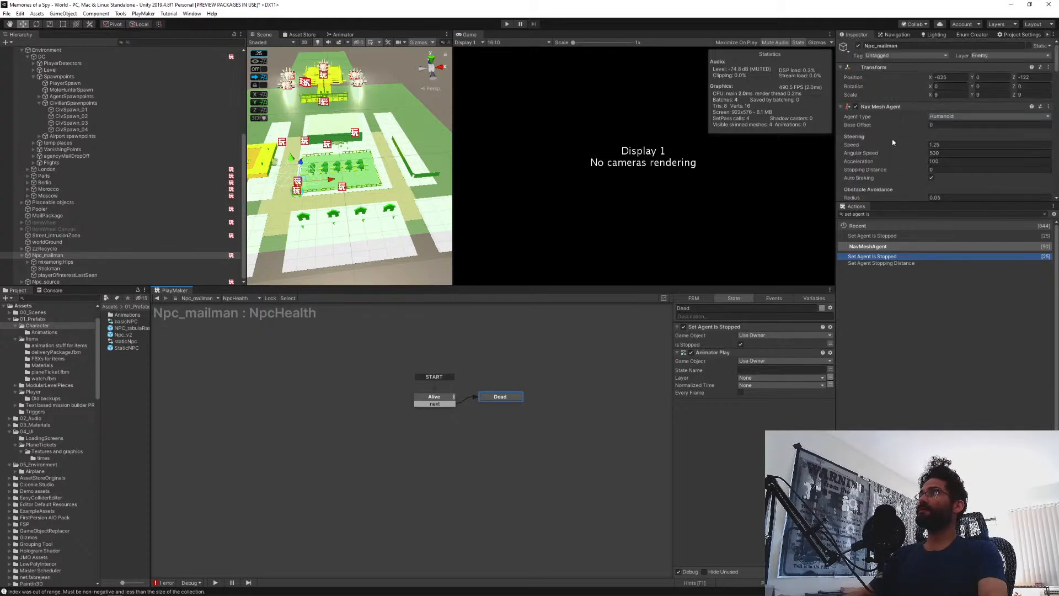
pyautogui.scroll(-5, 893, 143)
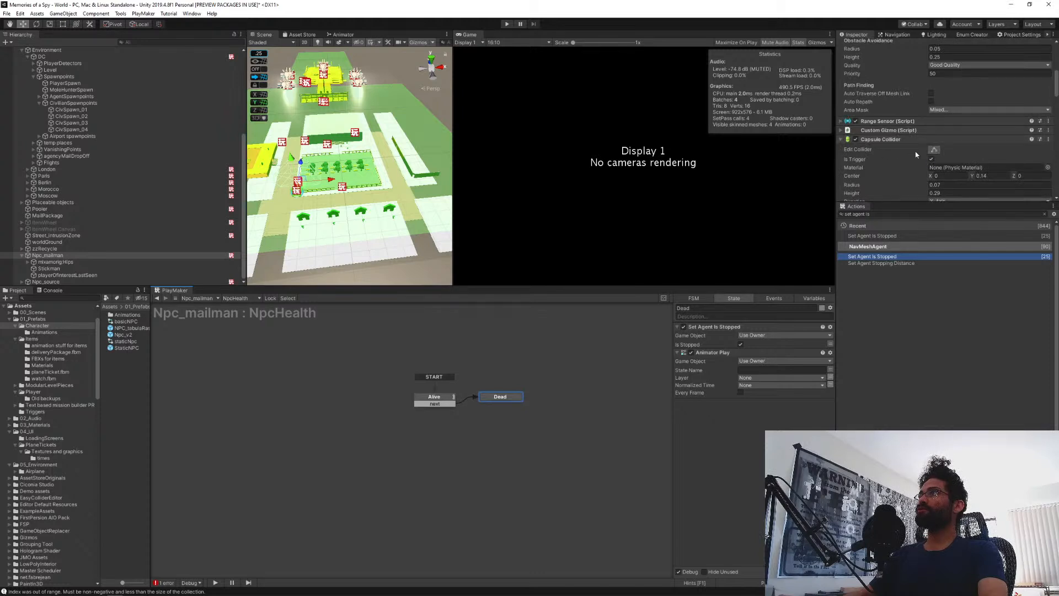
pyautogui.scroll(4, 913, 152)
pyautogui.scroll(-6, 913, 150)
pyautogui.click(951, 74)
pyautogui.doubleClick(122, 321)
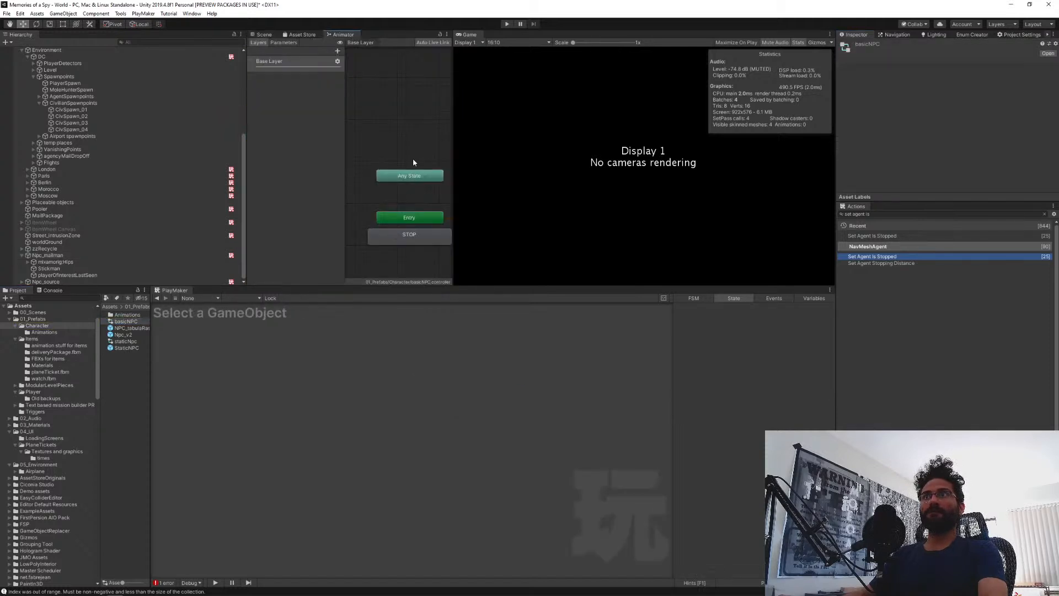
# Enlarge the Animator view and examine the existing states in the basicNPC controller.
pyautogui.moveTo(420, 170); pyautogui.dragTo(390, 151, button='middle')
pyautogui.scroll(-5, 392, 153)
pyautogui.moveTo(447, 185); pyautogui.dragTo(317, 245, button='middle')
pyautogui.scroll(6, 383, 212)
pyautogui.scroll(1, 396, 219)
pyautogui.moveTo(407, 237); pyautogui.dragTo(332, 219, button='middle')
pyautogui.moveTo(419, 215); pyautogui.dragTo(467, 186, button='middle')
pyautogui.scroll(-5, 402, 214)
pyautogui.moveTo(367, 224)
pyautogui.mouseDown(button='middle')
pyautogui.moveTo(436, 214)
pyautogui.moveTo(384, 212)
pyautogui.mouseUp(button='middle')
pyautogui.moveTo(454, 201); pyautogui.dragTo(674, 202)
pyautogui.moveTo(534, 217); pyautogui.dragTo(462, 217, button='middle')
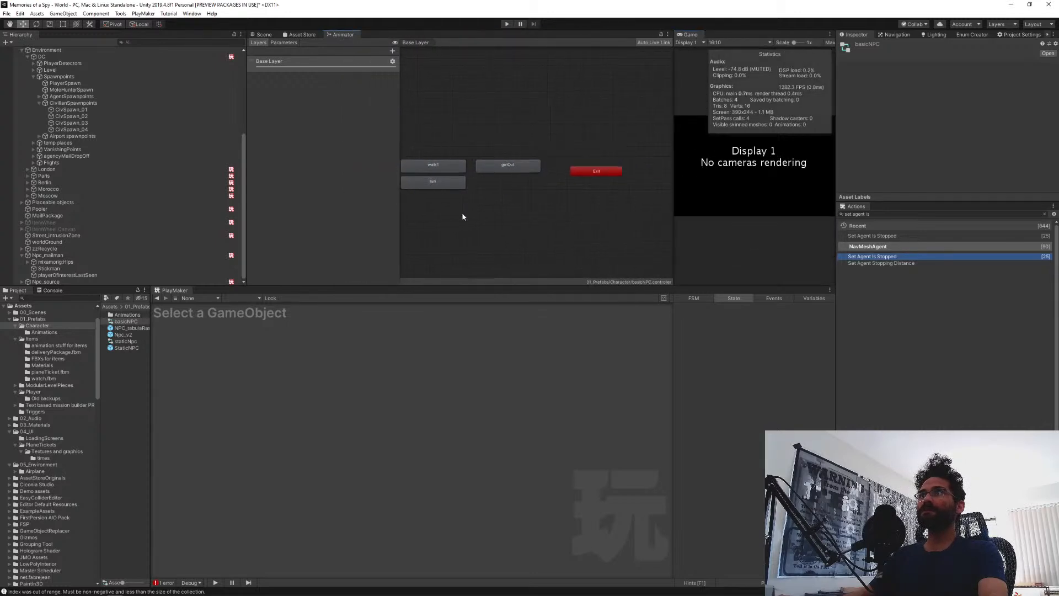
# Duplicate the mixamo.com clip from the DeathFallForward model in the character Animations folder and name the copy deathFallForward.
pyautogui.click(34, 332)
pyautogui.moveTo(153, 358); pyautogui.dragTo(266, 386)
pyautogui.click(137, 322)
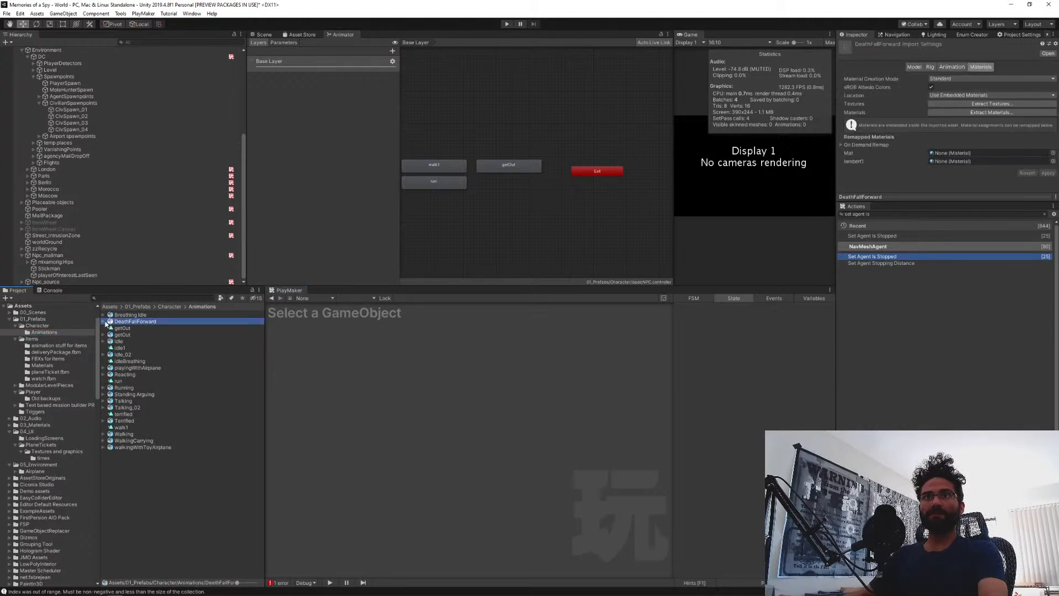
pyautogui.click(104, 322)
pyautogui.click(123, 375)
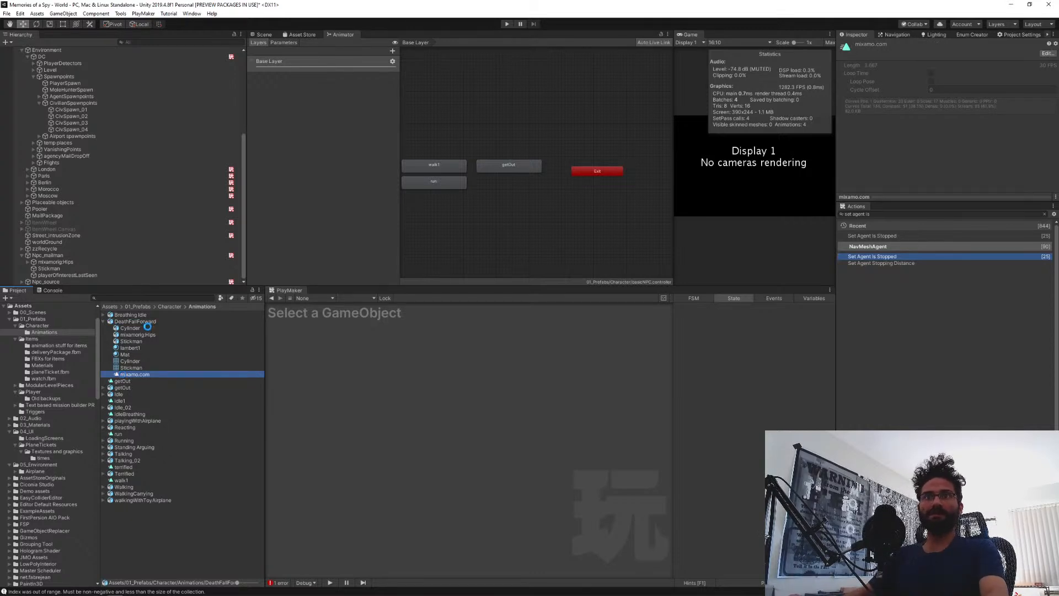
pyautogui.hotkey('ctrl', 'd')
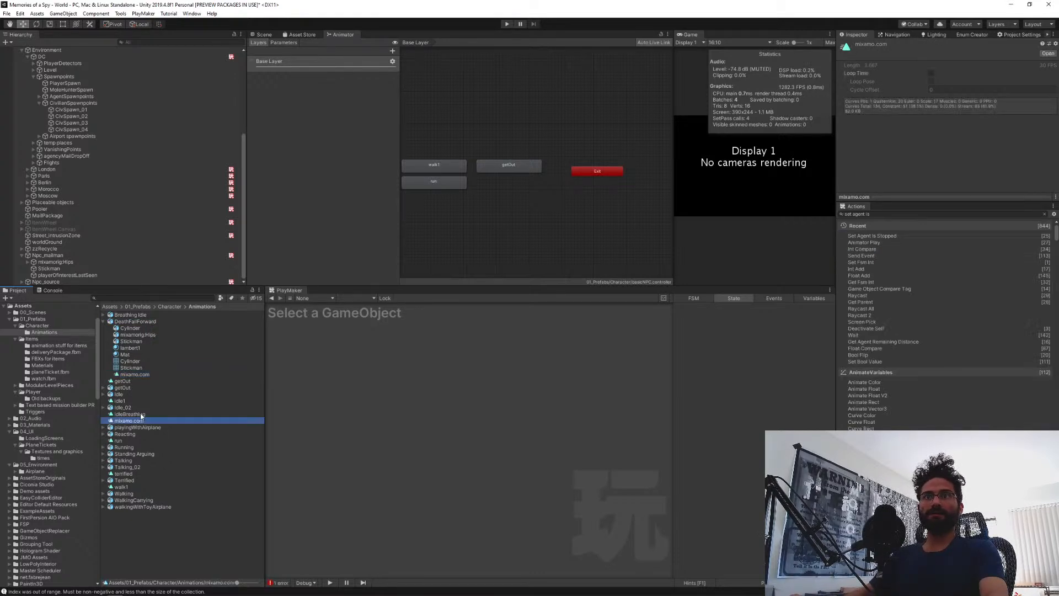
pyautogui.write('deathFallF')
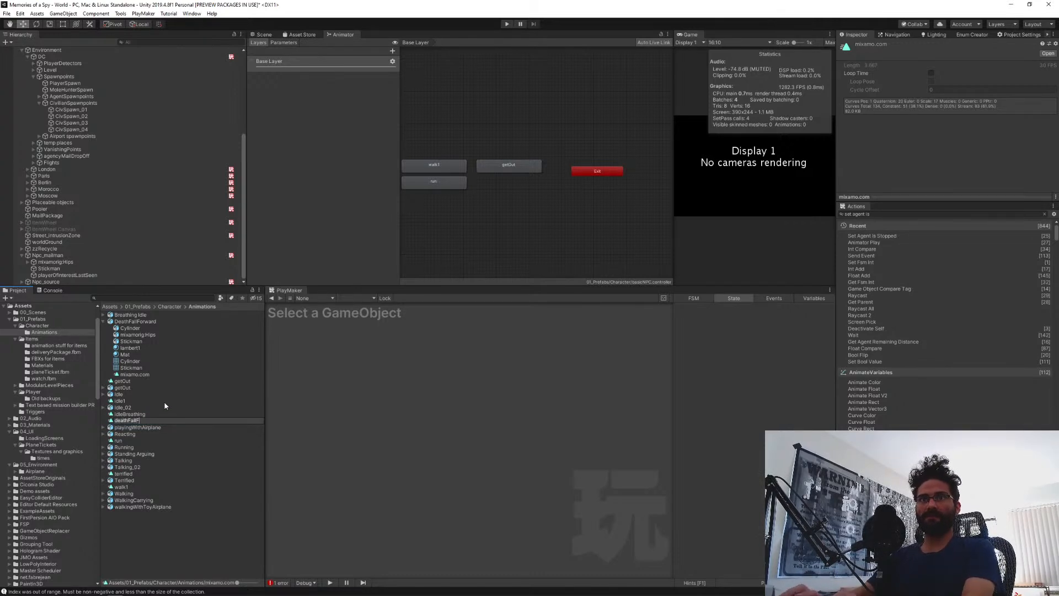
pyautogui.write('orward')
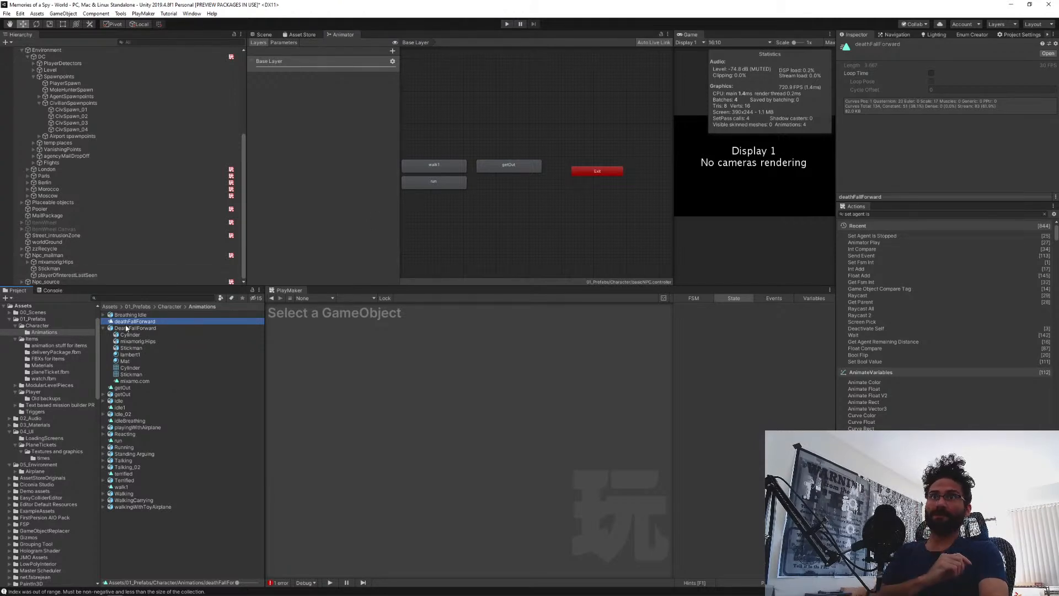
# Add the deathFallForward clip to the basicNPC controller as a state and place it below the STOP state.
pyautogui.moveTo(120, 322); pyautogui.dragTo(517, 218)
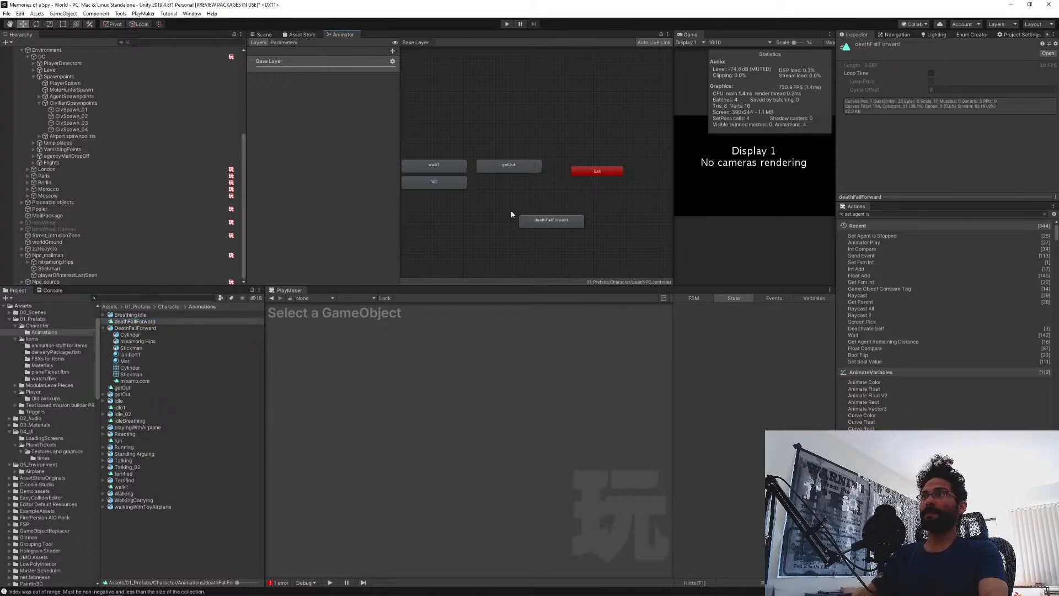
pyautogui.moveTo(488, 223); pyautogui.dragTo(567, 225, button='middle')
pyautogui.scroll(-4, 567, 224)
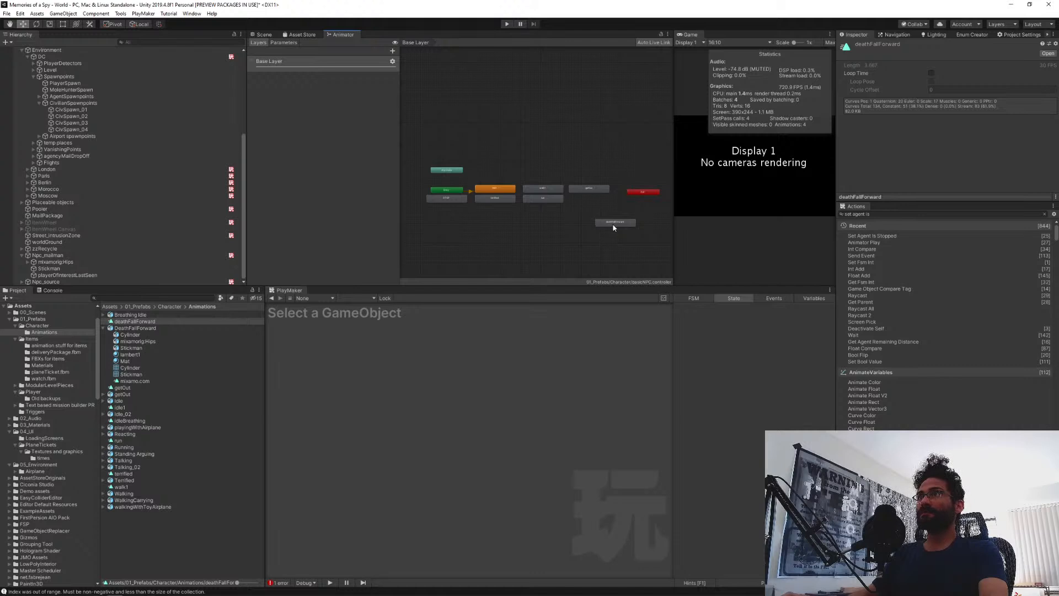
pyautogui.moveTo(612, 226); pyautogui.dragTo(446, 216)
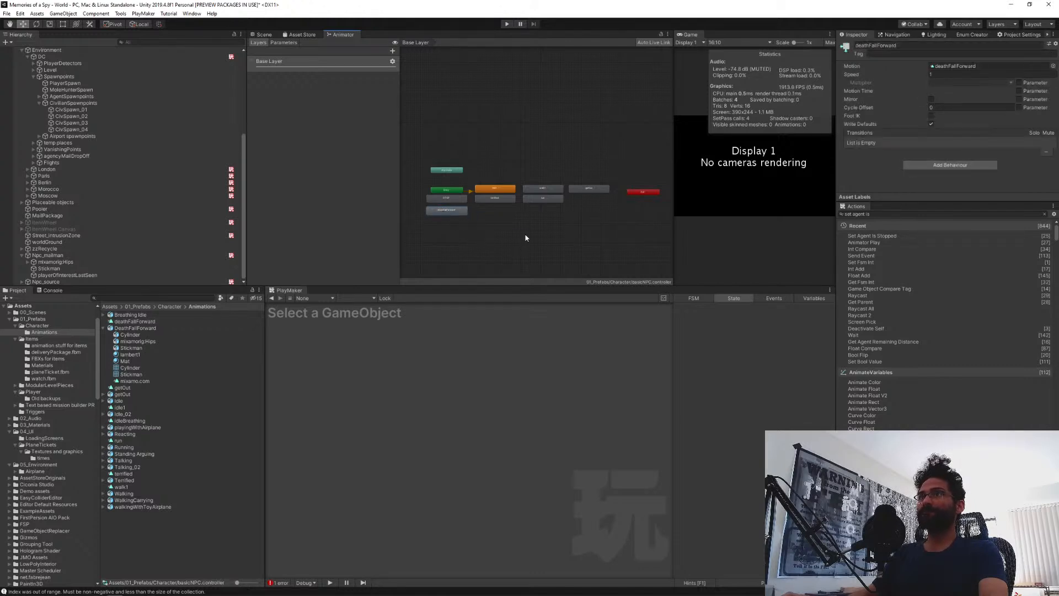
# Copy the deathFallForward state's name into State Name of the Animator Play action in Npc_mailman's Dead state.
pyautogui.scroll(5, 471, 207)
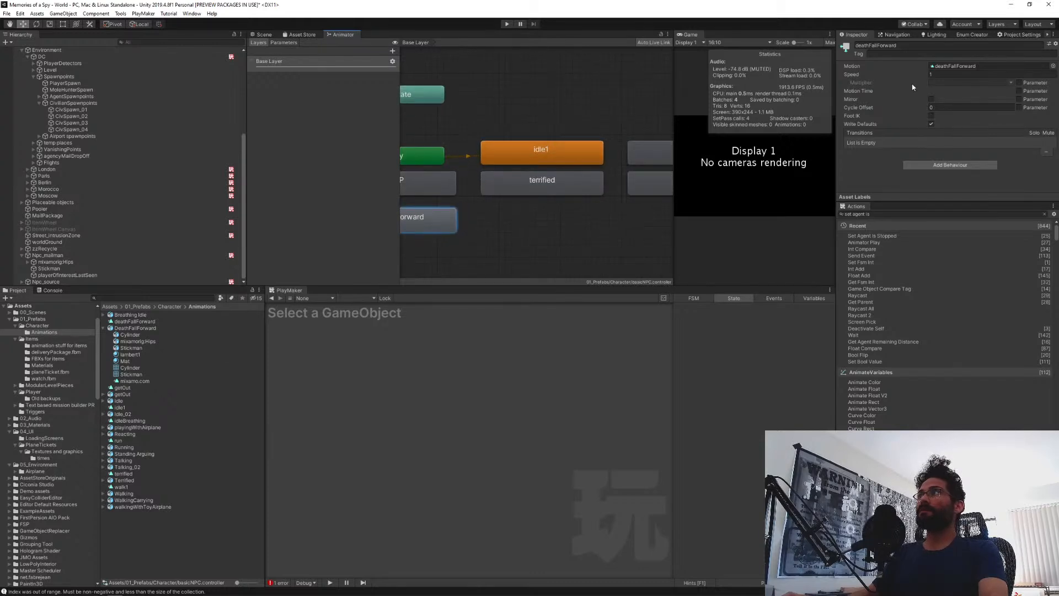
pyautogui.click(871, 46)
pyautogui.hotkey('ctrl', 'c')
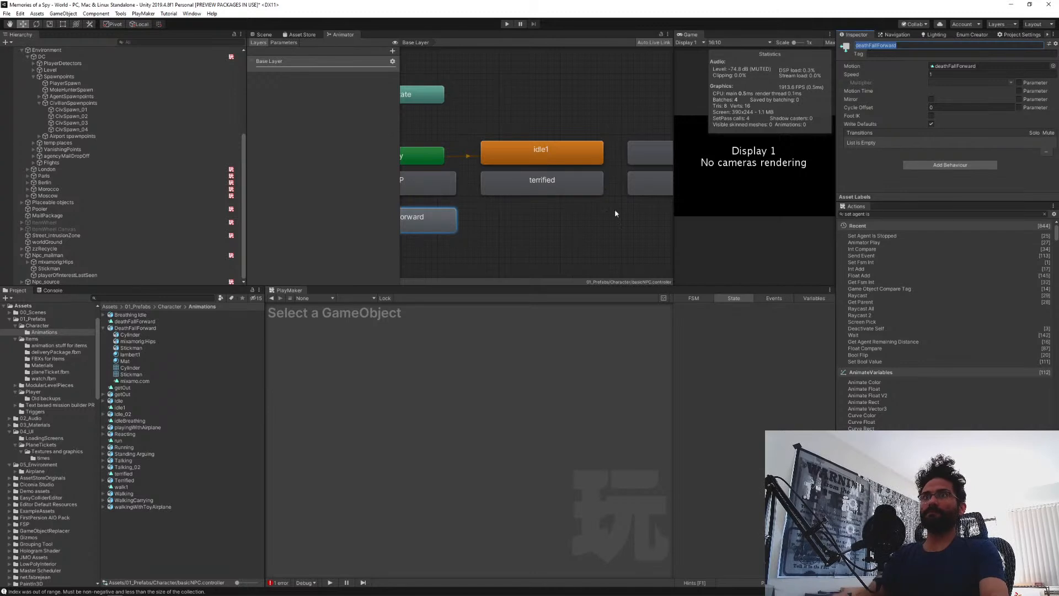
pyautogui.scroll(-3, 528, 232)
pyautogui.click(75, 255)
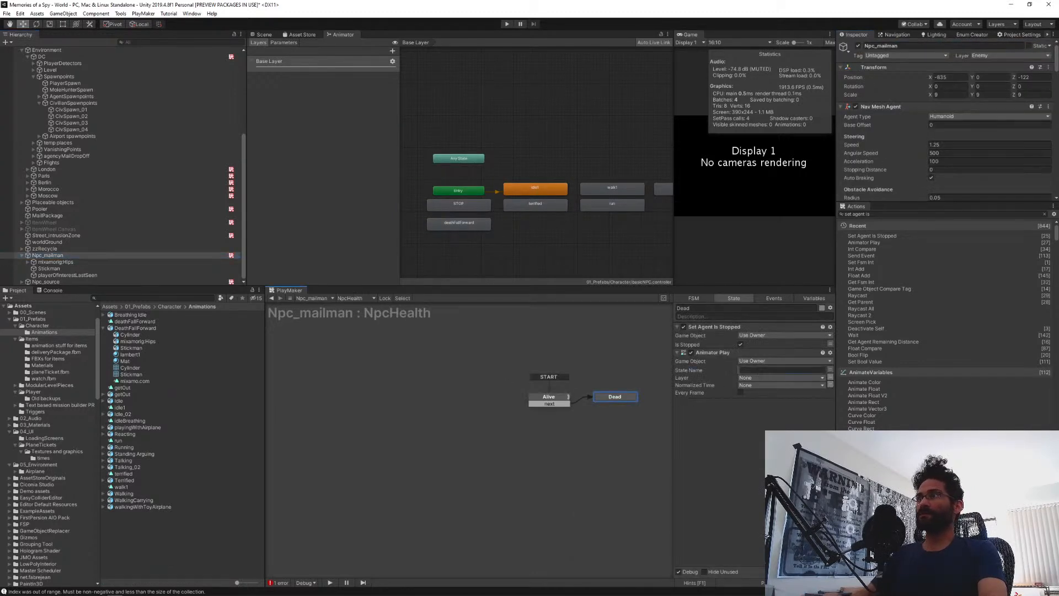
pyautogui.hotkey('ctrl', 'v')
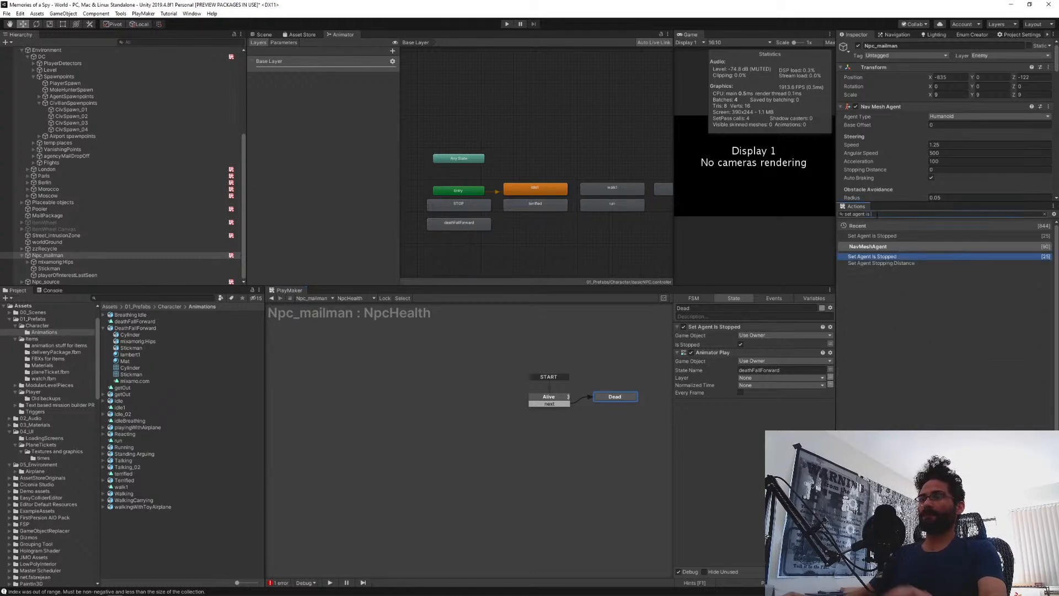
# Add an Enable FSM action to the Dead state of Npc_mailman's NpcHealth FSM.
pyautogui.hotkey('ctrl', 'a')
pyautogui.write('enabl')
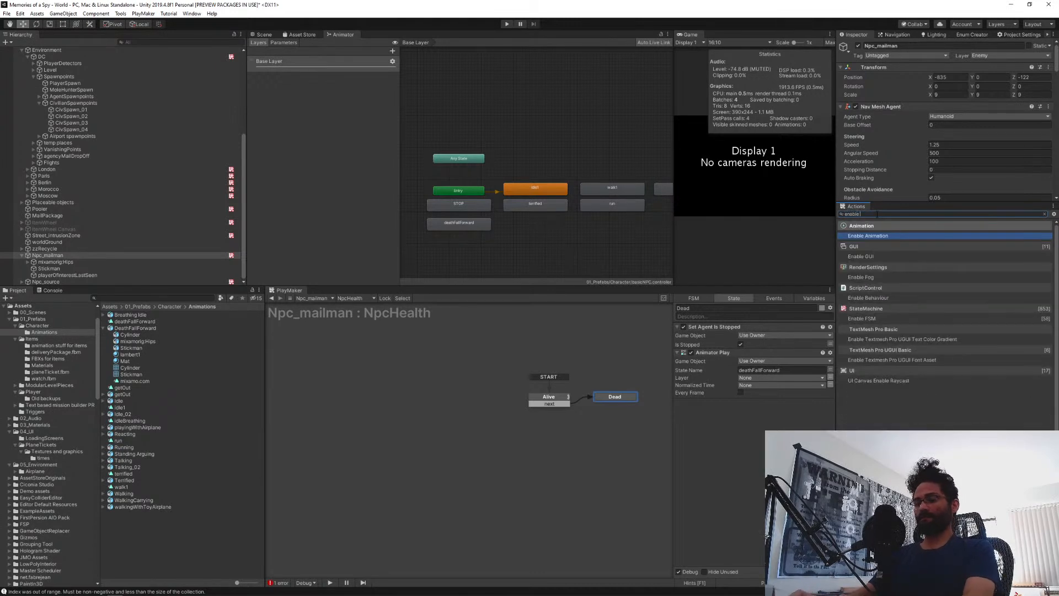
pyautogui.write('e fsm')
pyautogui.press('Return')
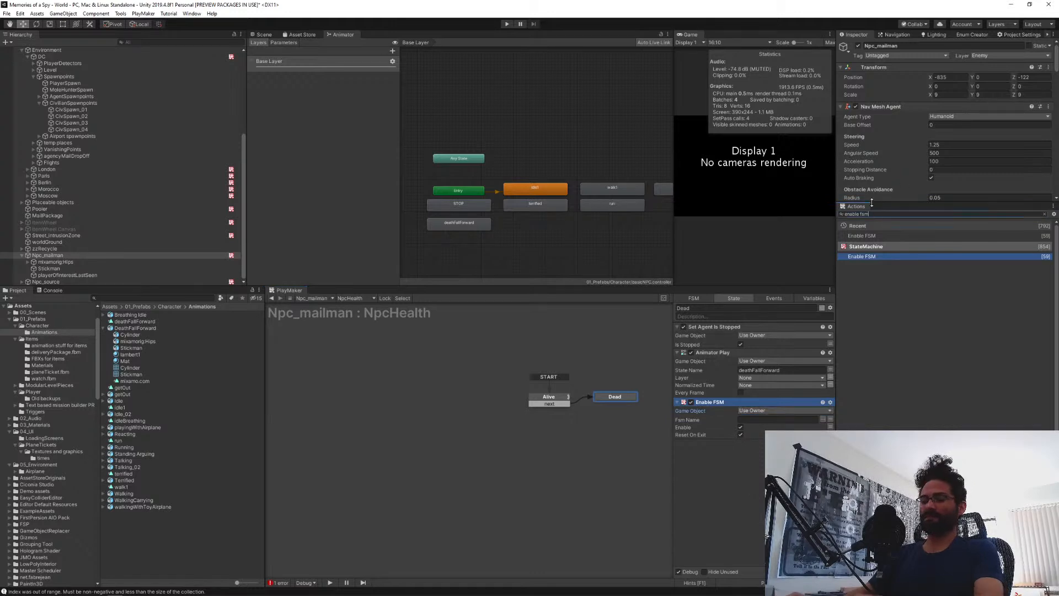
# Search the available actions for "stop fsm" and "fsm" and examine the StateMachine actions for one that handles several FSMs.
pyautogui.hotkey('ctrl', 'a')
pyautogui.write('stop fsm')
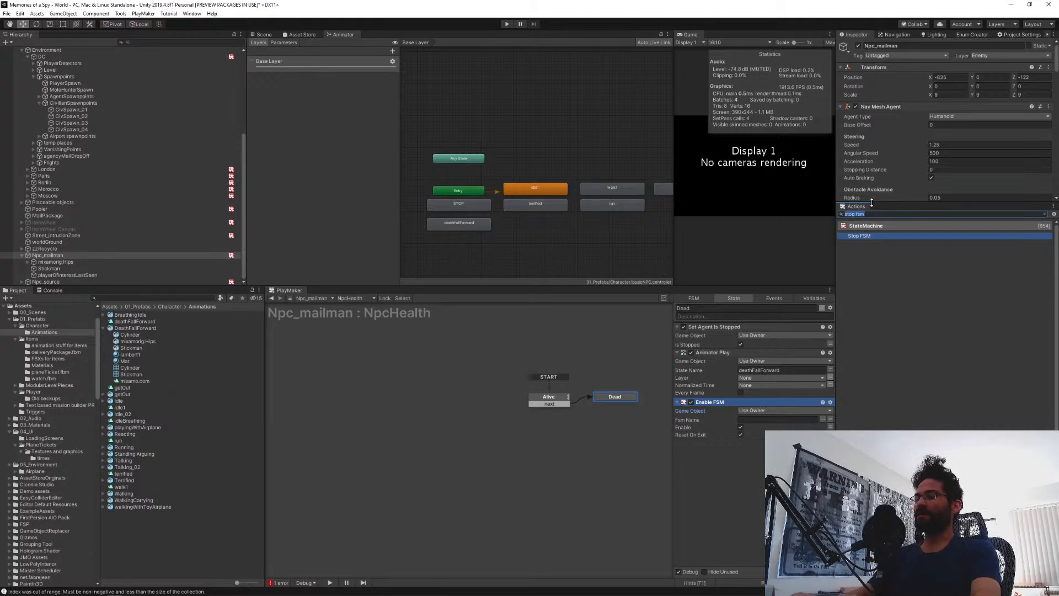
pyautogui.hotkey('ctrl', 'a')
pyautogui.write('fsm')
pyautogui.scroll(-3, 977, 406)
pyautogui.scroll(-3, 975, 403)
pyautogui.scroll(-3, 969, 399)
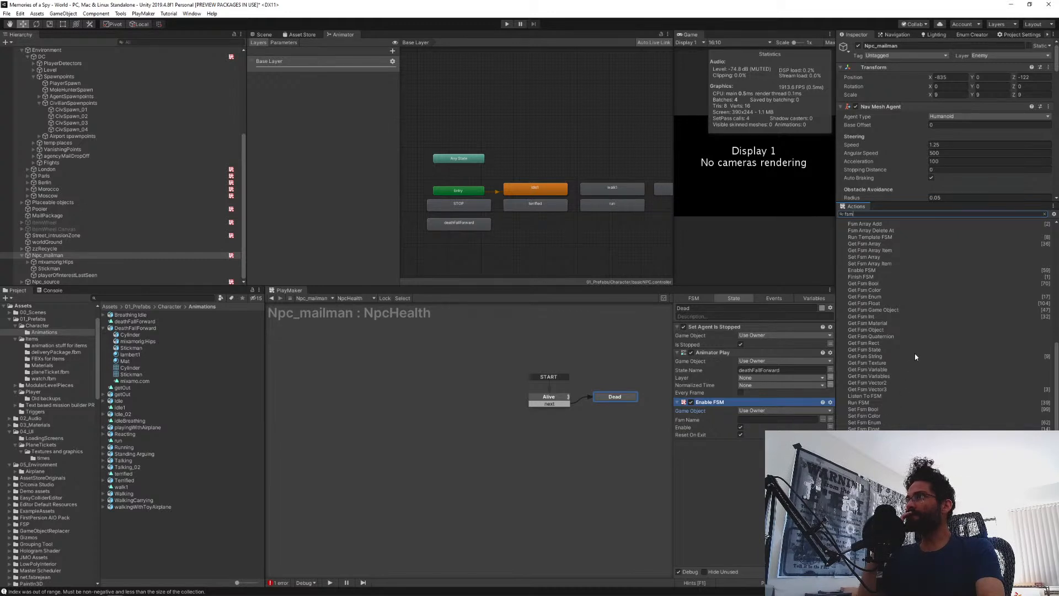
pyautogui.scroll(1, 917, 357)
pyautogui.scroll(1, 915, 353)
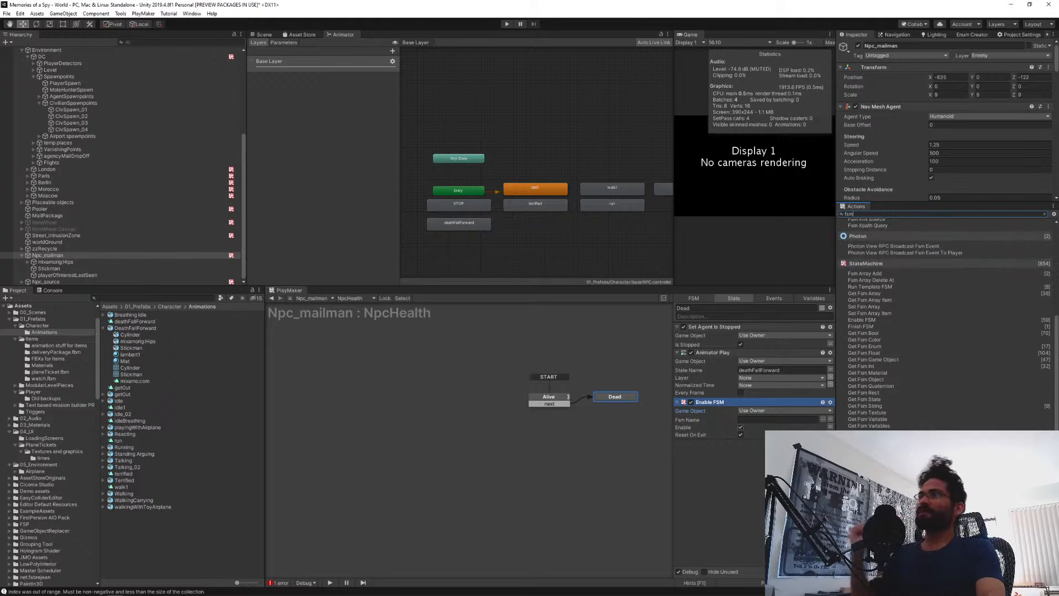
# Bring up the Ecosystem browser and search it for "enable fsm".
pyautogui.hotkey('alt', 'Tab')
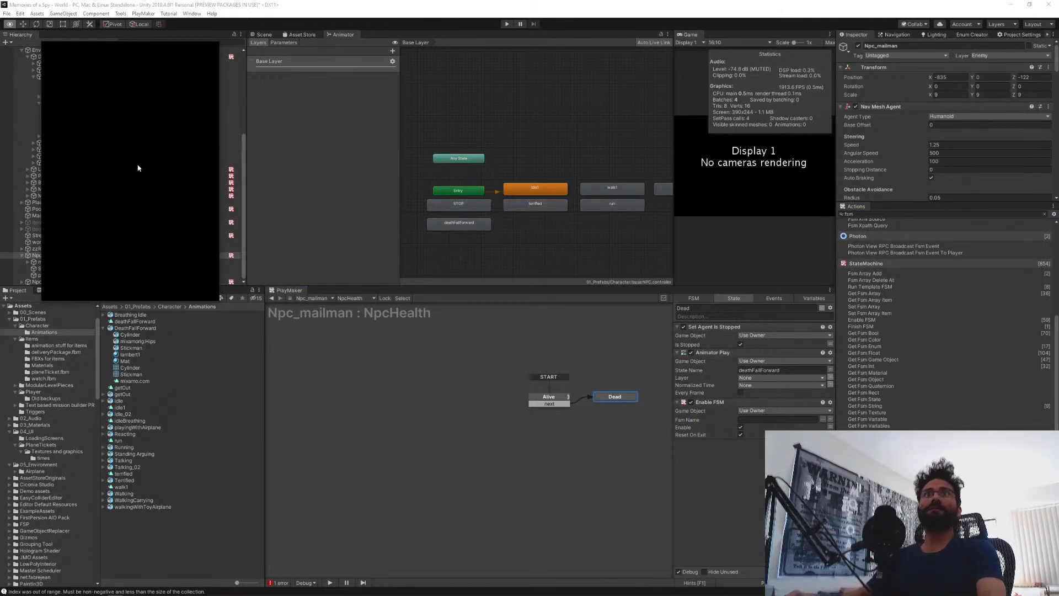
pyautogui.moveTo(114, 47); pyautogui.dragTo(381, 166)
pyautogui.click(374, 185)
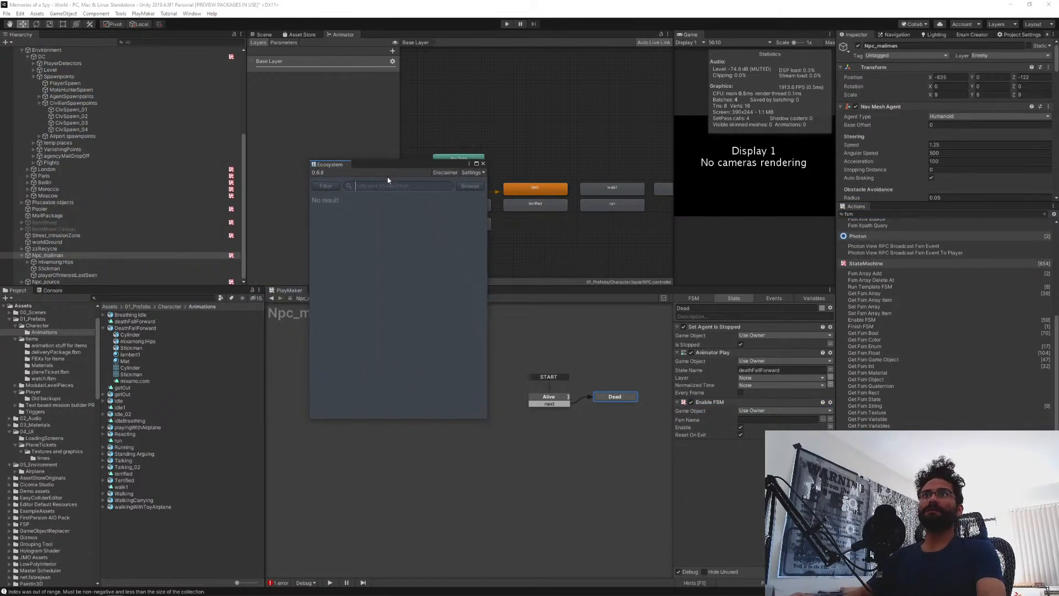
pyautogui.write('enable')
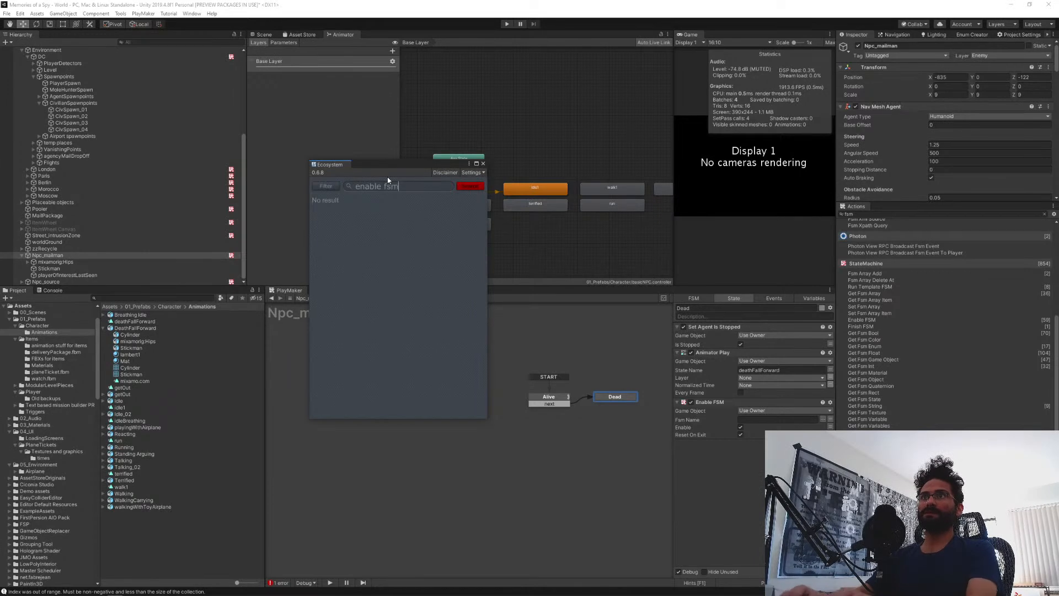
pyautogui.write(' fsm')
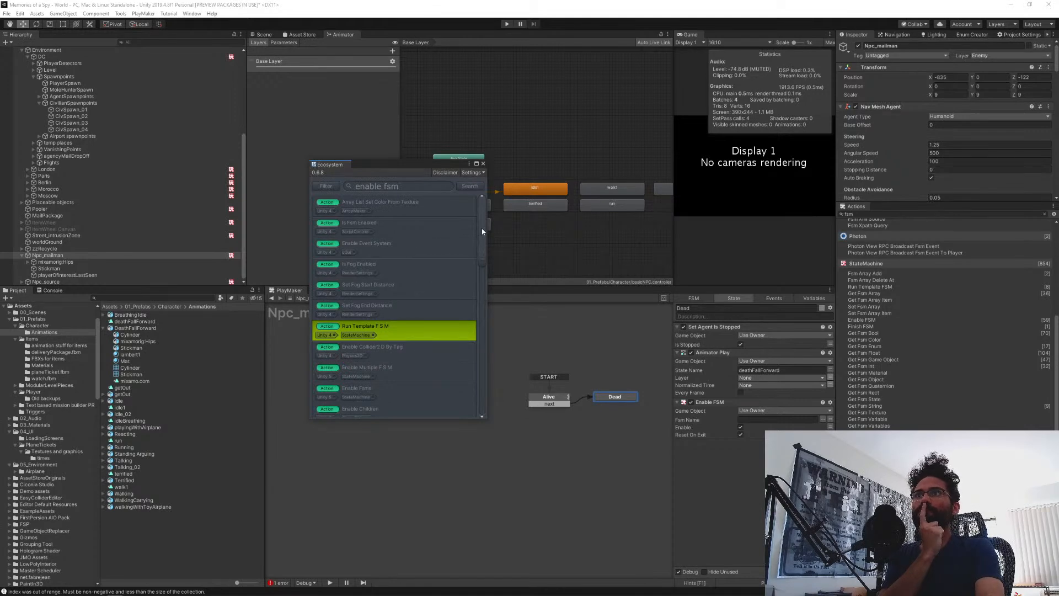
# Preview the Enable Fsms and Enable Multiple FSM actions in the Ecosystem results, enlarging the window to read their documentation.
pyautogui.scroll(-3, 481, 227)
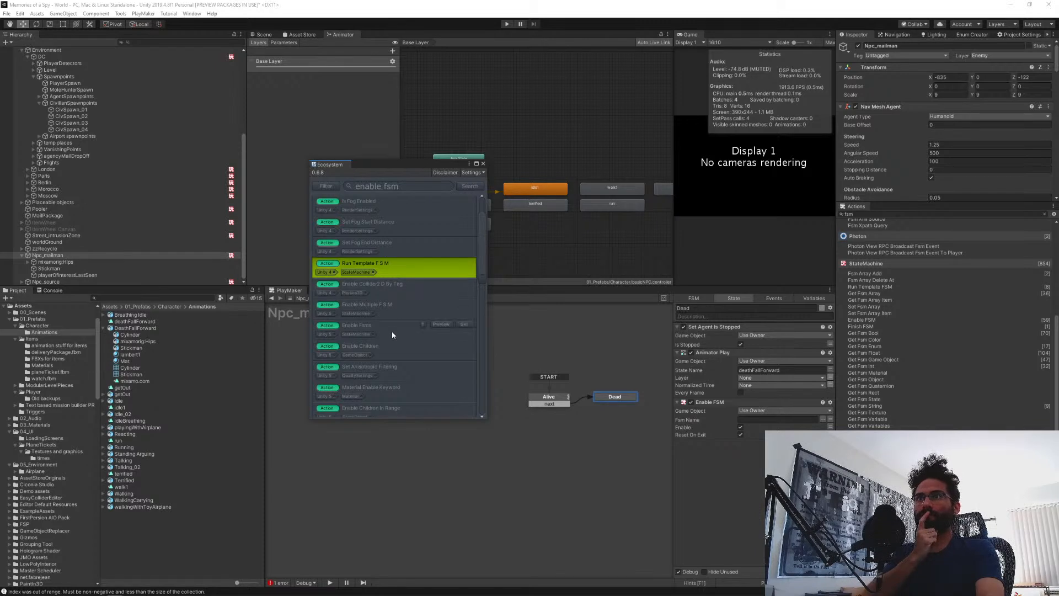
pyautogui.moveTo(421, 327)
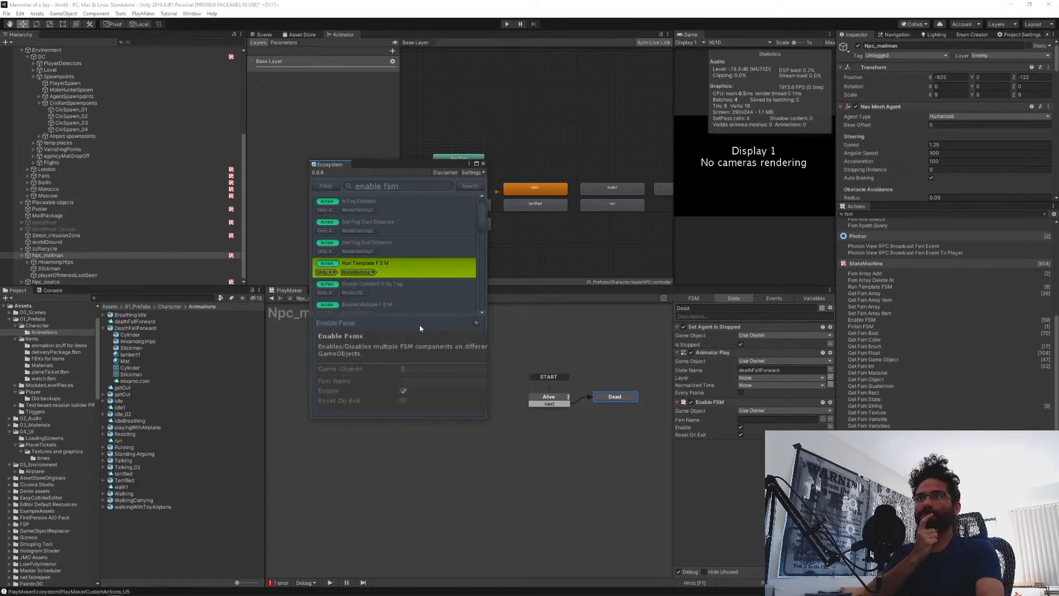
pyautogui.moveTo(488, 388); pyautogui.dragTo(630, 379)
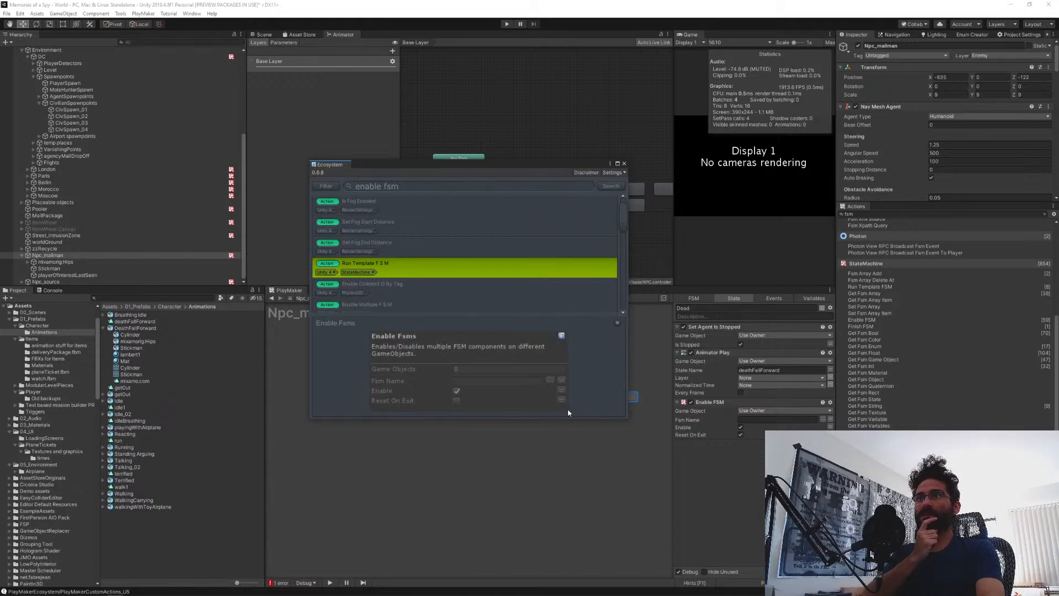
pyautogui.moveTo(569, 412); pyautogui.dragTo(572, 490)
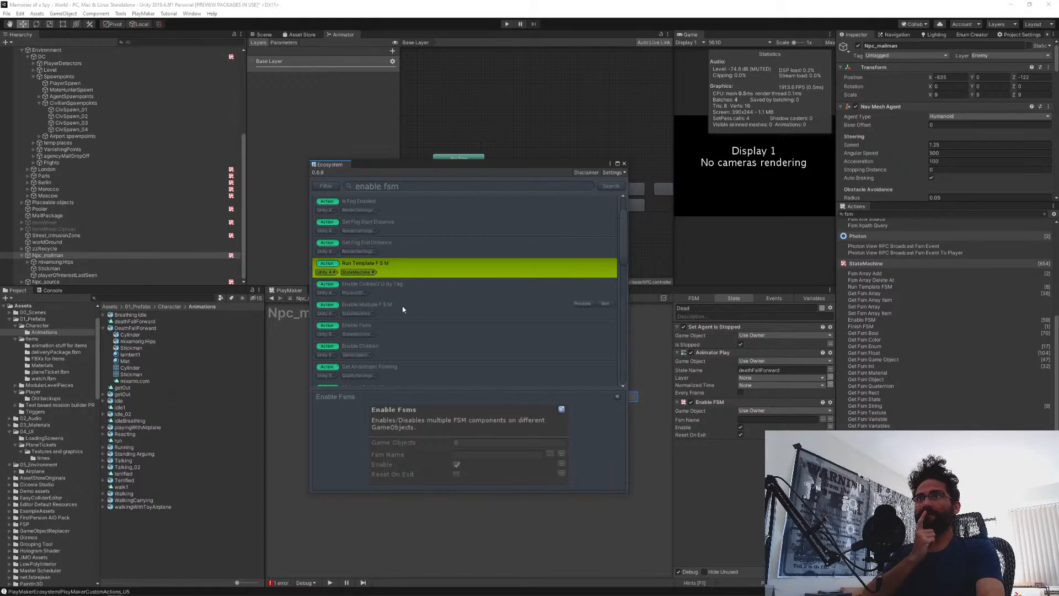
pyautogui.click(533, 309)
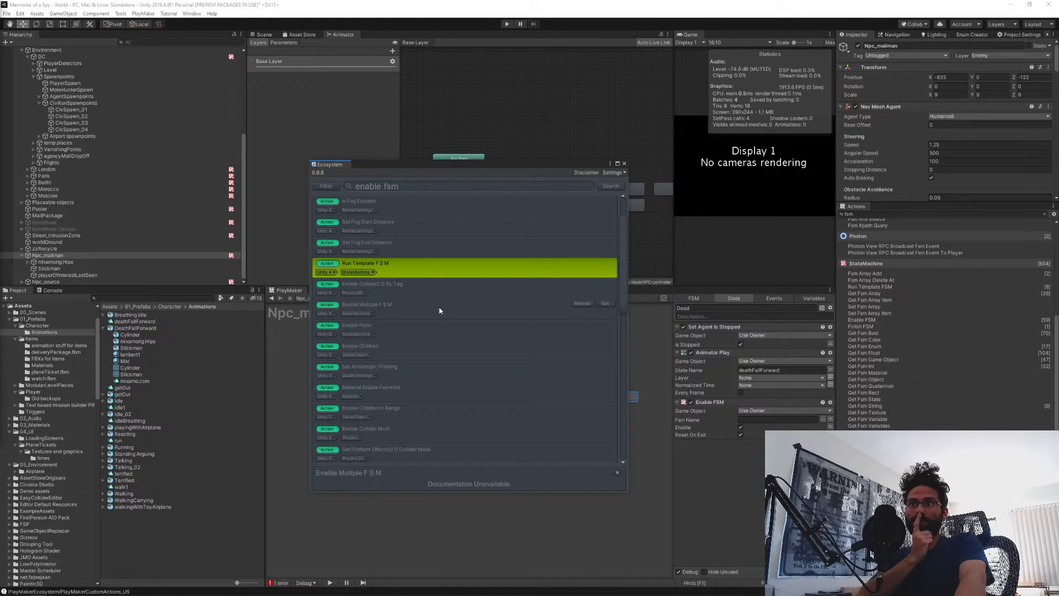
# Look through the remaining Ecosystem results, download the Enable Multiple FSM action, and close the browser.
pyautogui.scroll(-1, 626, 309)
pyautogui.scroll(-5, 626, 309)
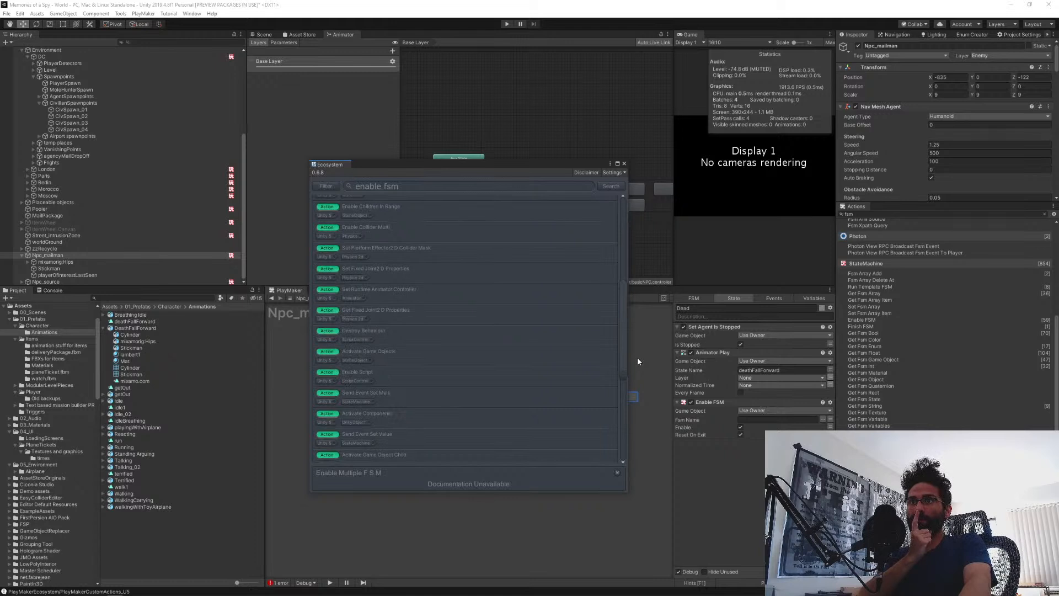
pyautogui.scroll(-3, 639, 380)
pyautogui.scroll(-2, 638, 380)
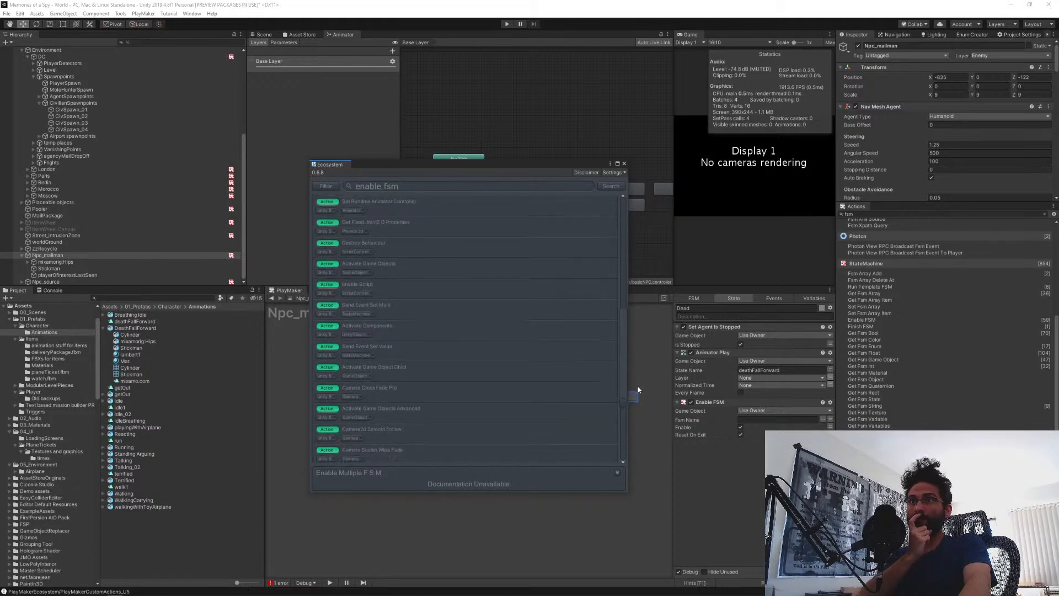
pyautogui.scroll(-4, 638, 390)
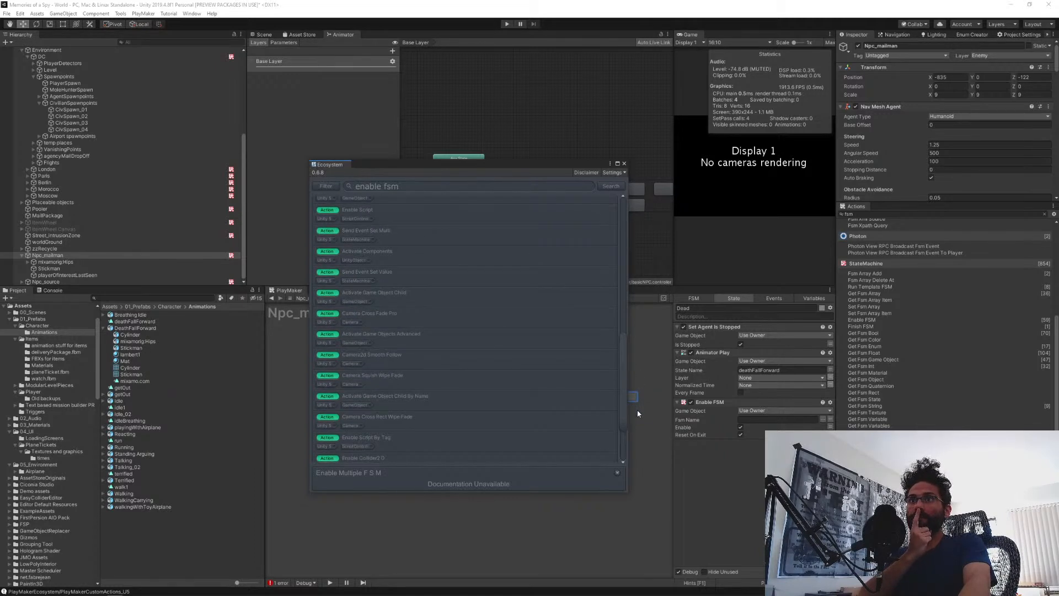
pyautogui.scroll(-2, 638, 422)
pyautogui.scroll(-3, 640, 439)
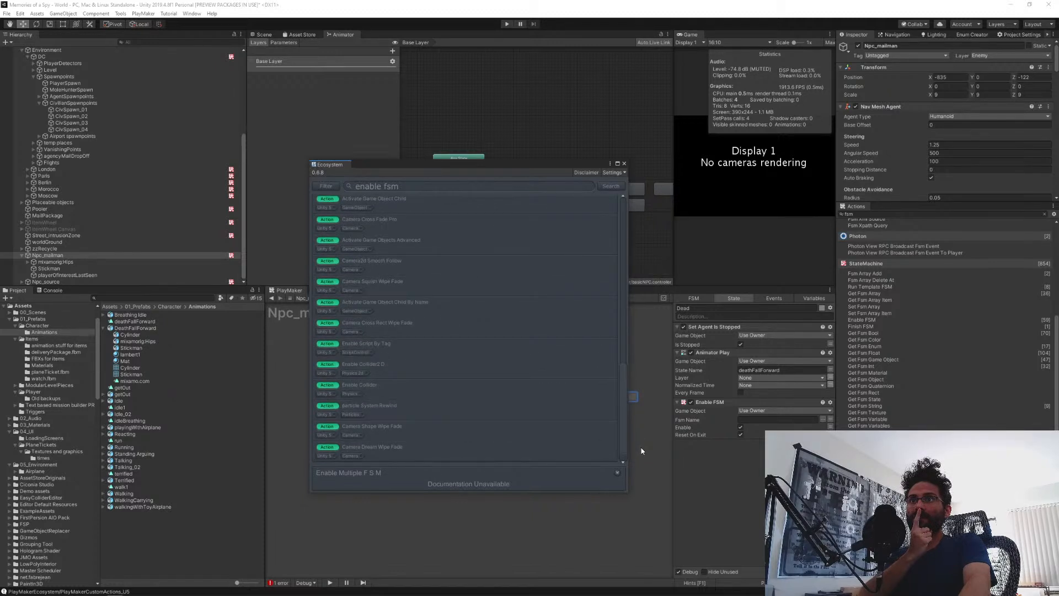
pyautogui.moveTo(641, 451); pyautogui.dragTo(639, 238)
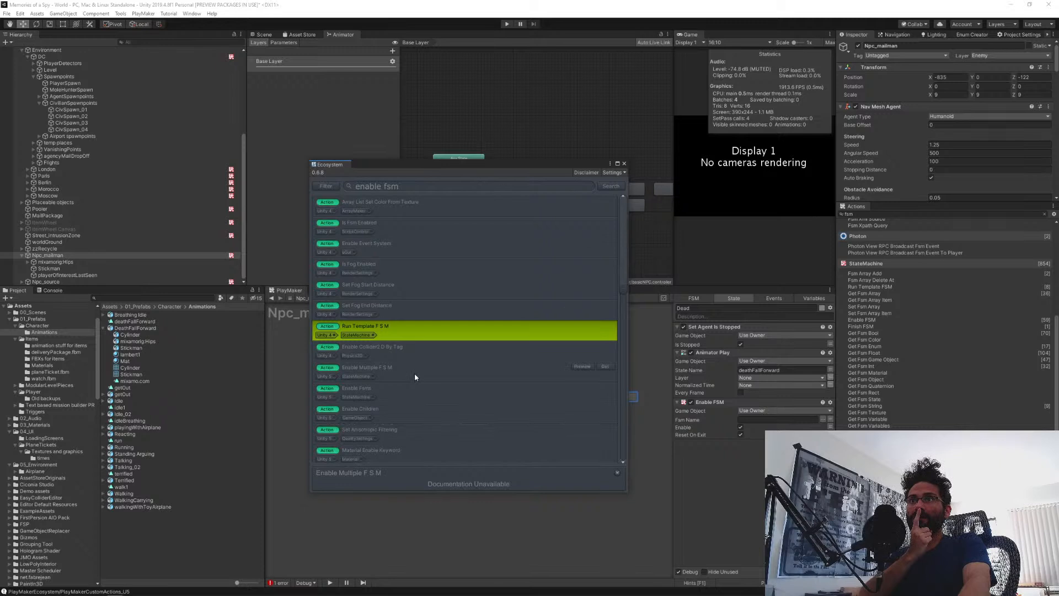
pyautogui.click(605, 367)
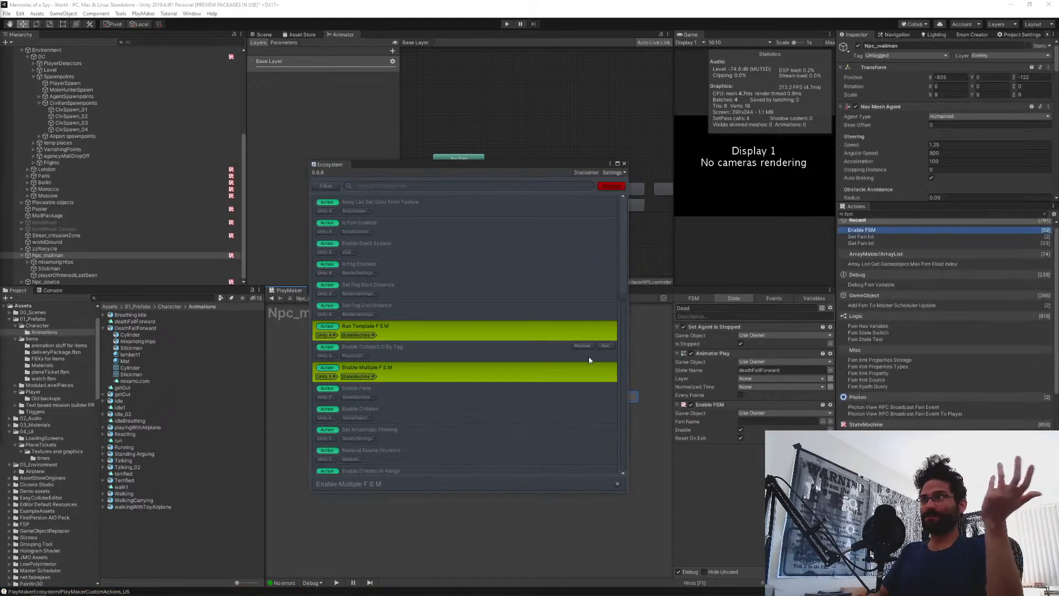
pyautogui.click(625, 163)
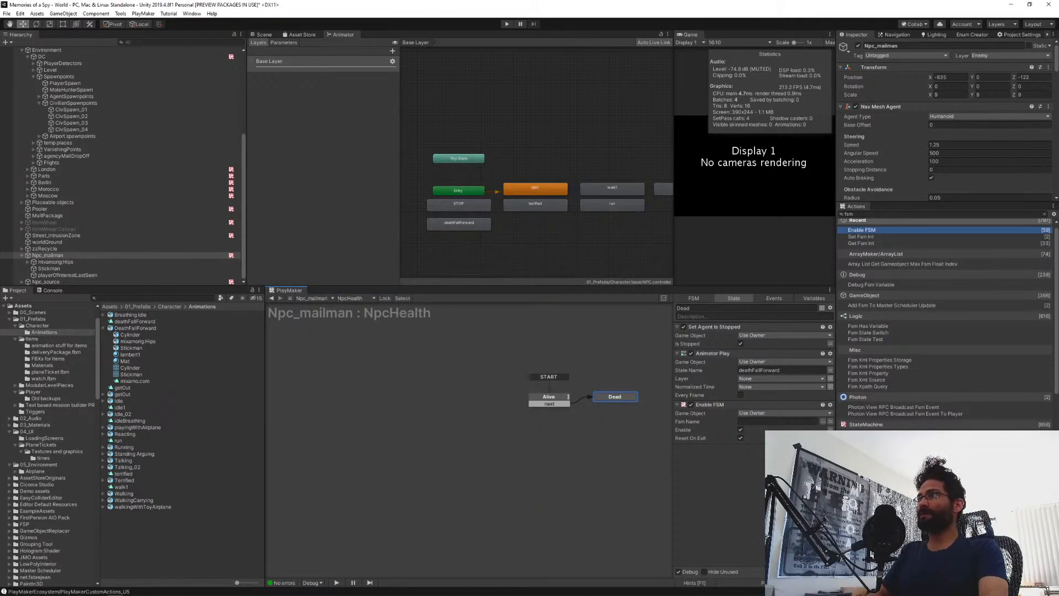
# Add an Enable Multiple FSM action to the Dead state and set its Count to 3.
pyautogui.click(864, 214)
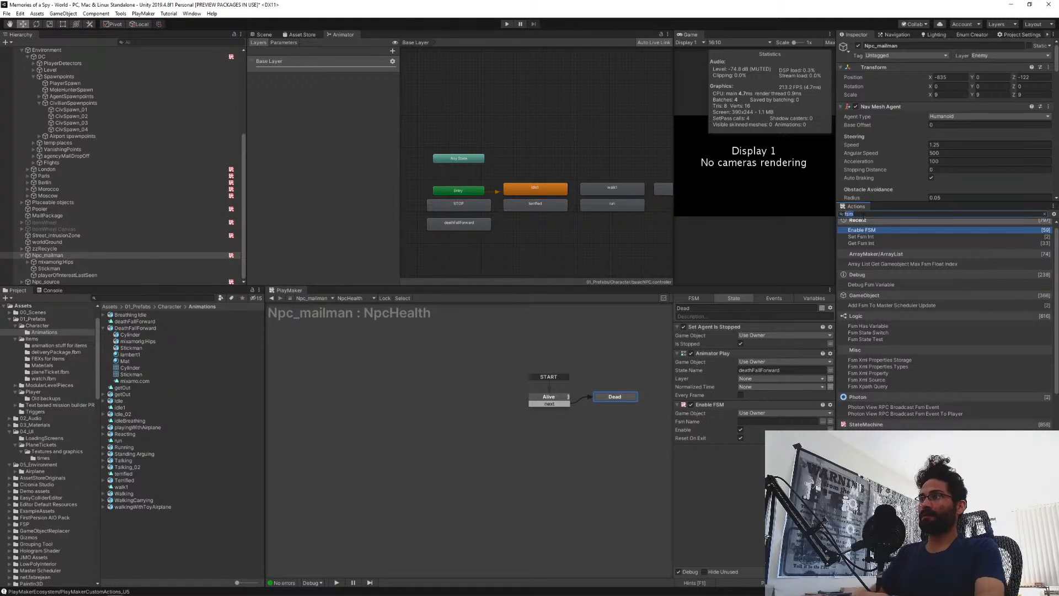
pyautogui.doubleClick(868, 441)
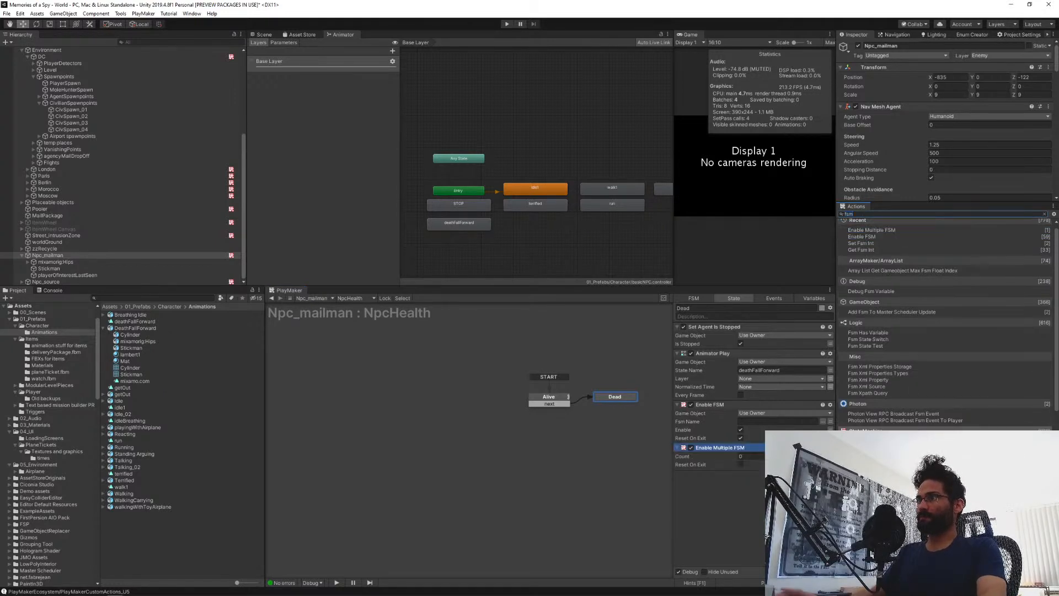
pyautogui.click(746, 456)
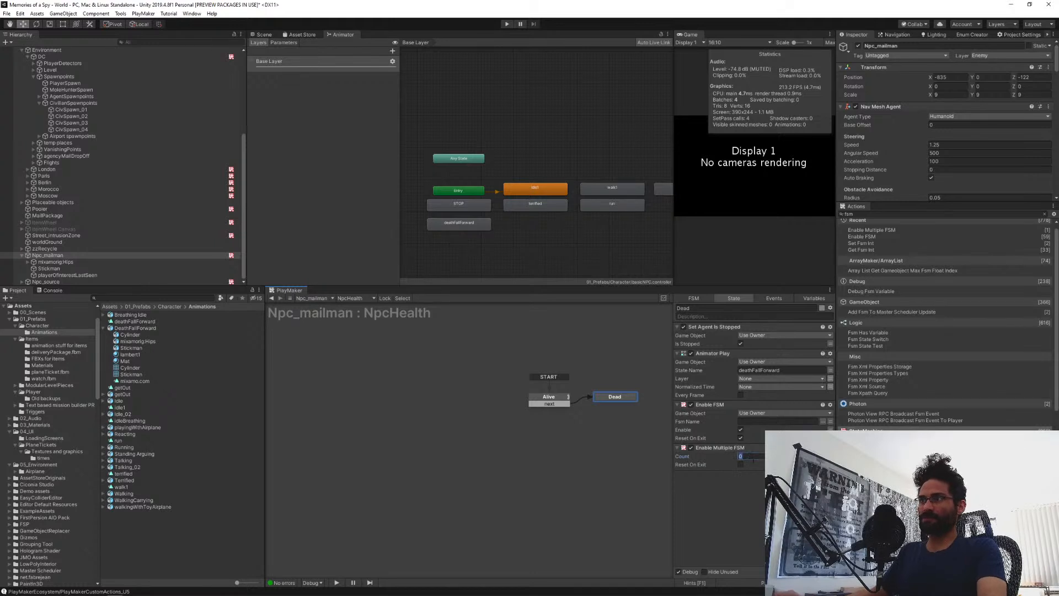
pyautogui.write('3')
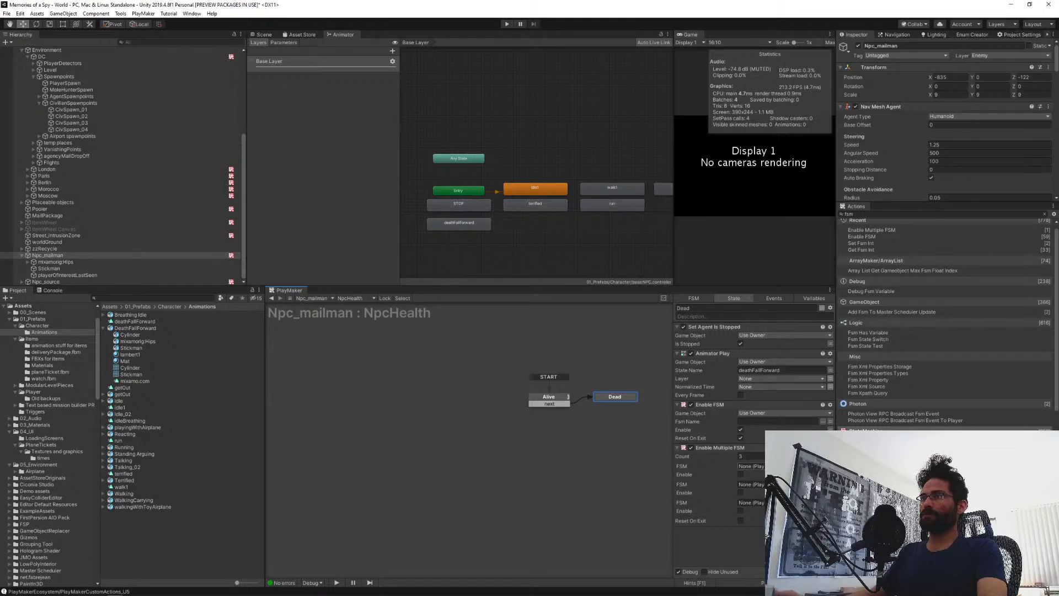
# Assign Npc_mailman's SourceSignalRoutines, MailmanRoutine and civilian routine FSMs to the three FSM slots of Enable Multiple FSM.
pyautogui.moveTo(909, 202); pyautogui.dragTo(936, 374)
pyautogui.scroll(-15, 946, 204)
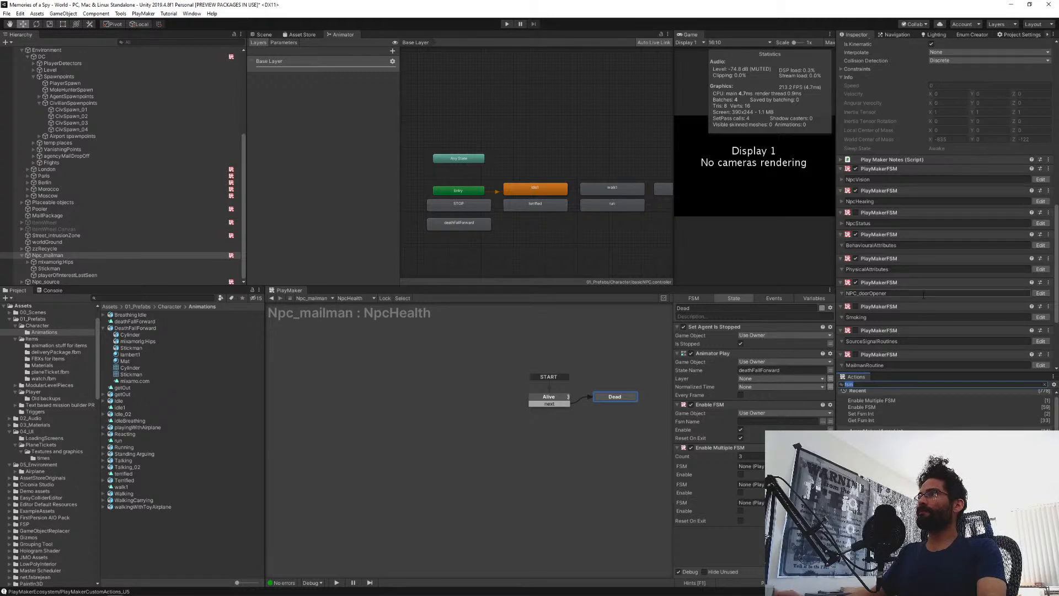
pyautogui.scroll(-3, 924, 294)
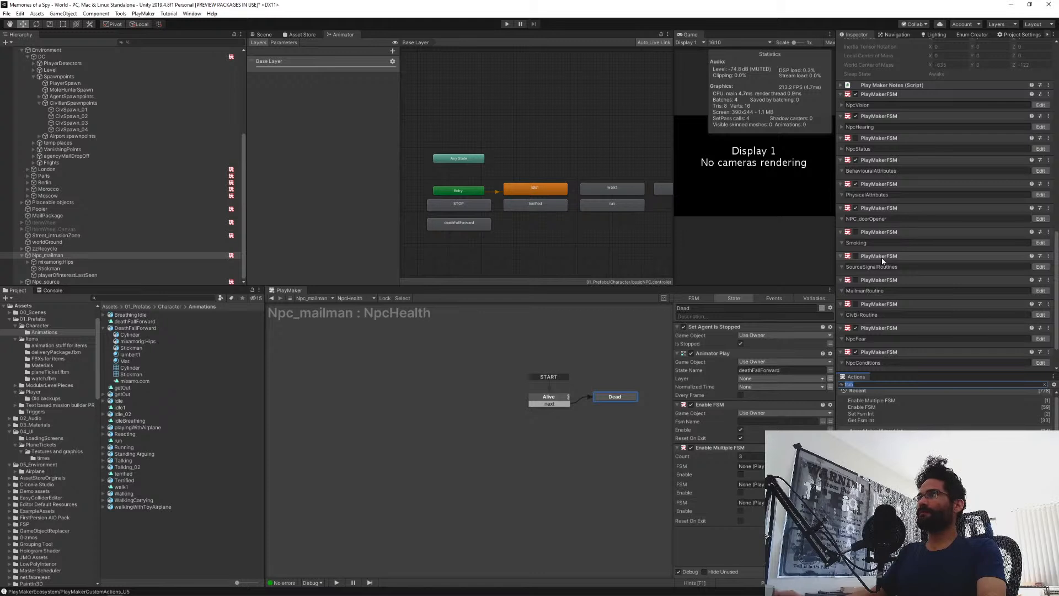
pyautogui.moveTo(882, 261); pyautogui.dragTo(751, 466)
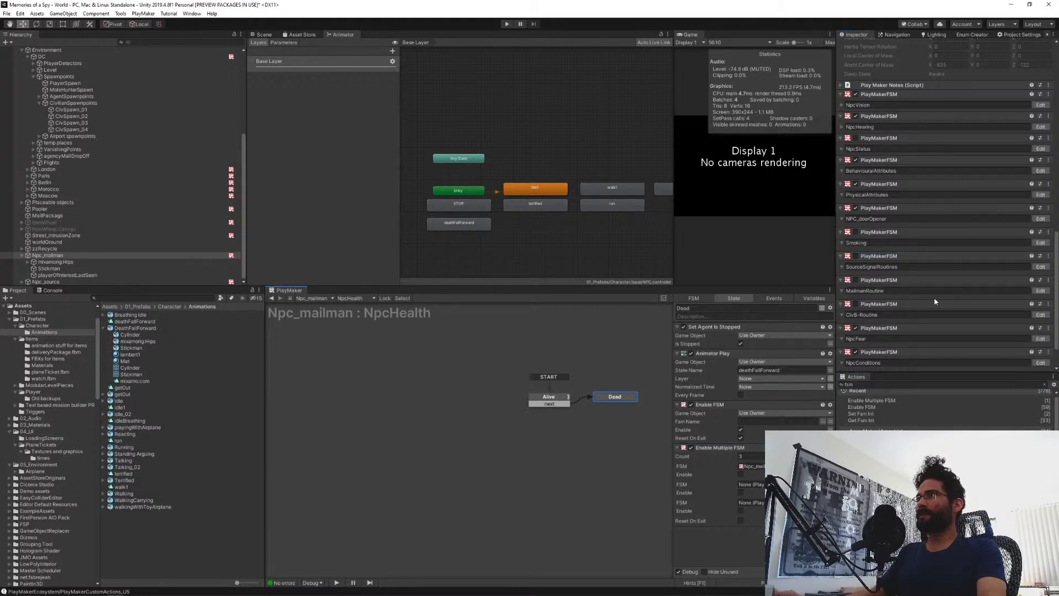
pyautogui.scroll(-2, 934, 297)
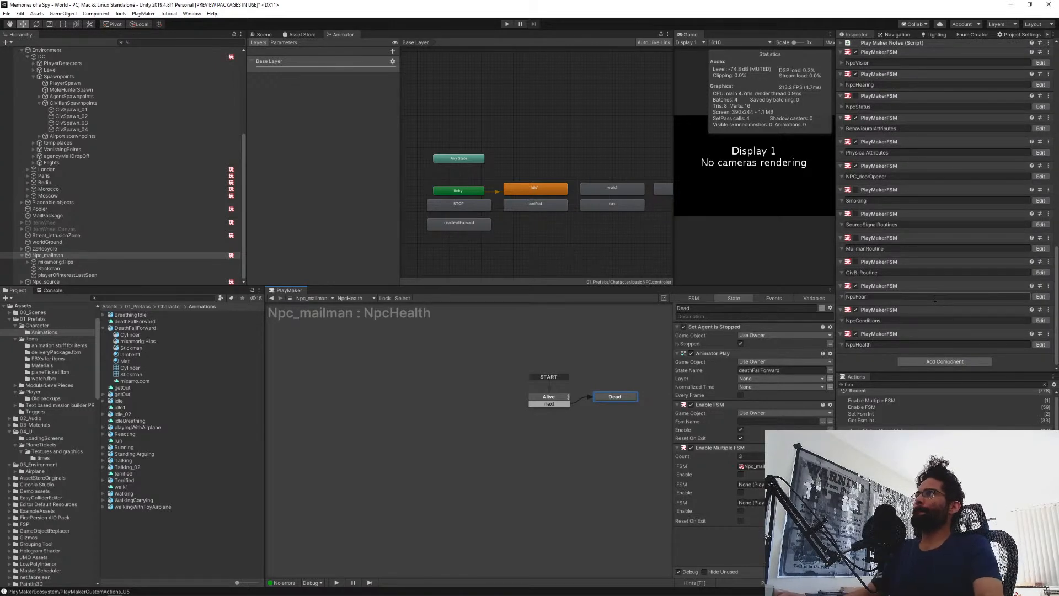
pyautogui.moveTo(876, 238); pyautogui.dragTo(756, 484)
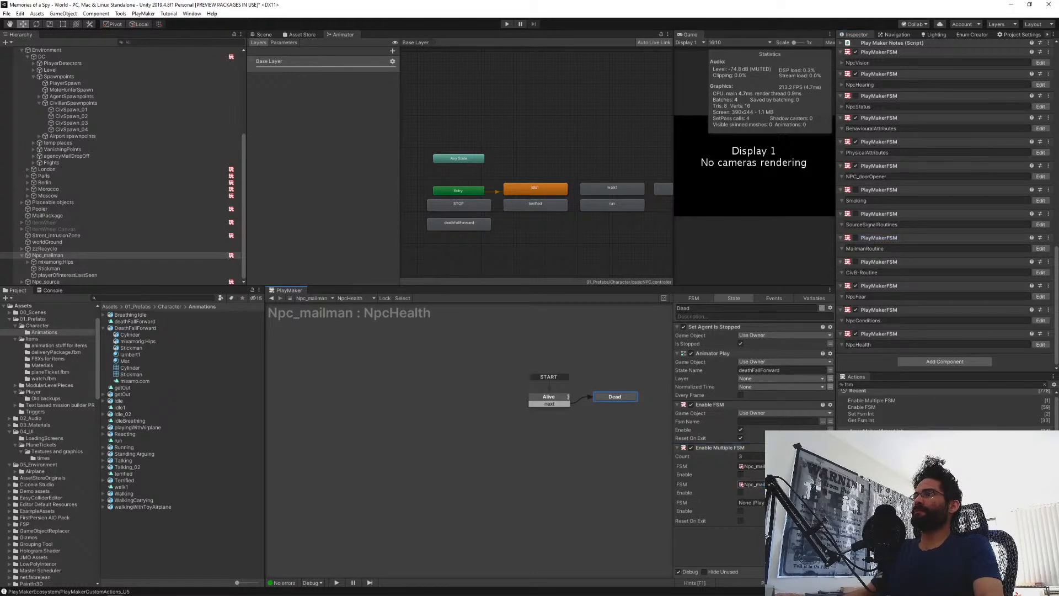
pyautogui.moveTo(878, 262); pyautogui.dragTo(751, 503)
# Set the Enable Multiple FSM Count to 5 and assign the NpcFear FSM to the fourth slot.
pyautogui.click(749, 456)
pyautogui.write('5')
pyautogui.press('Tab')
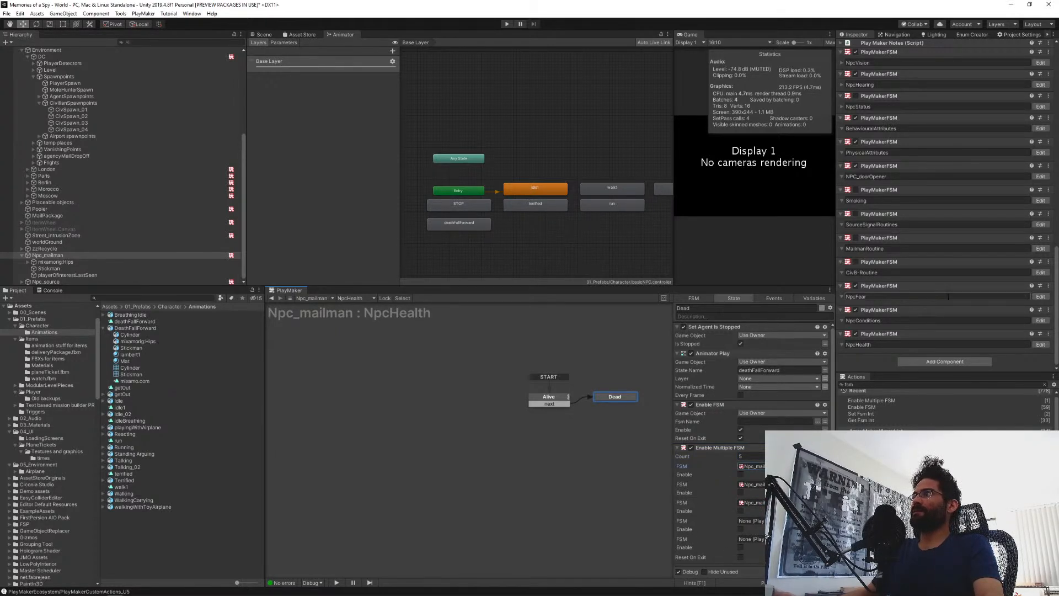
pyautogui.moveTo(879, 292); pyautogui.dragTo(751, 522)
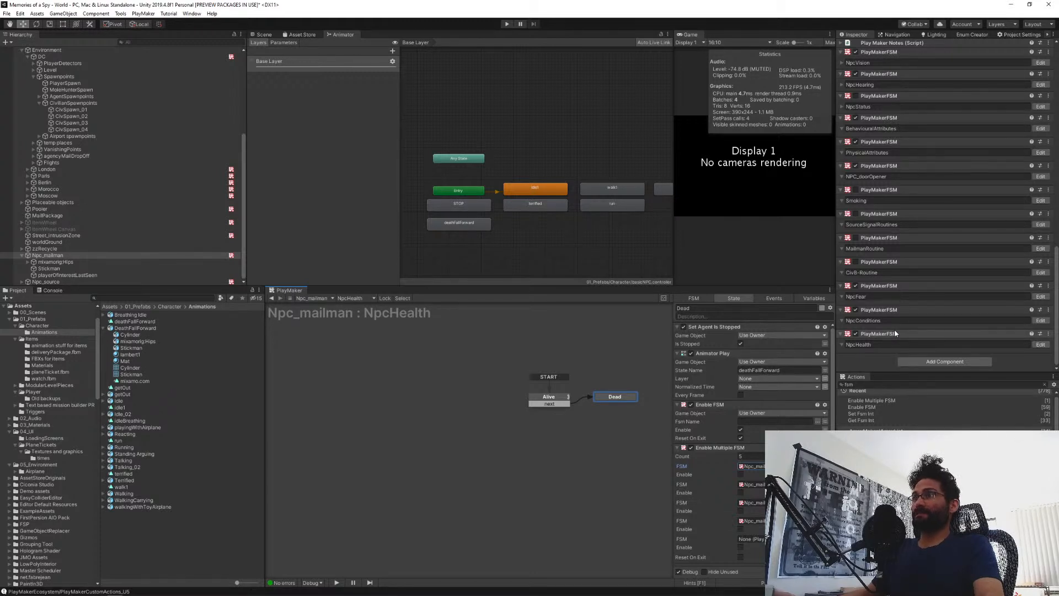
# Delete the single Enable FSM action from the Dead state and check the fourth FSM reference of Enable Multiple FSM.
pyautogui.click(711, 405)
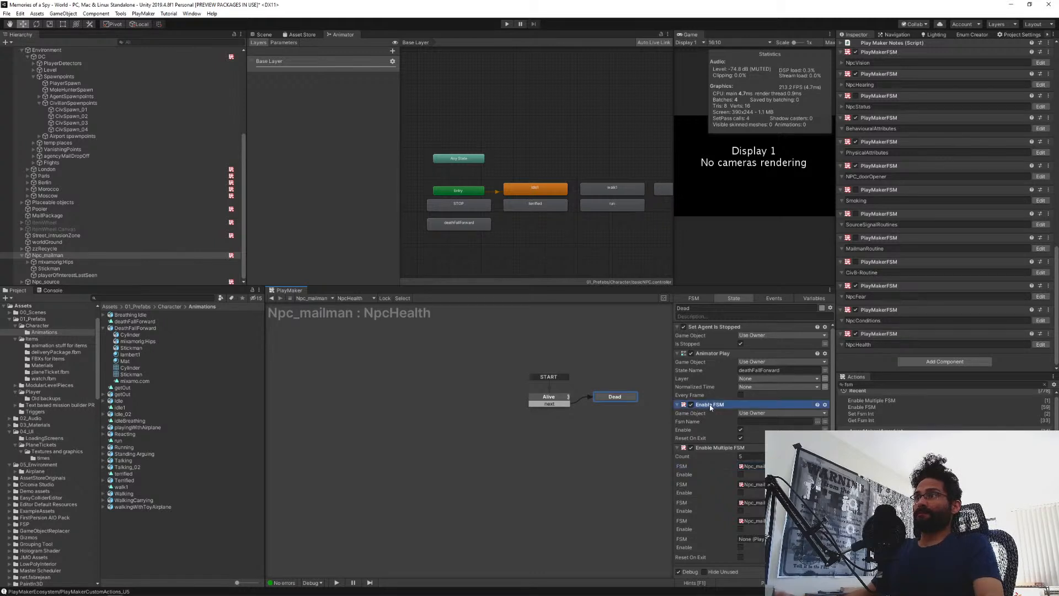
pyautogui.press('Delete')
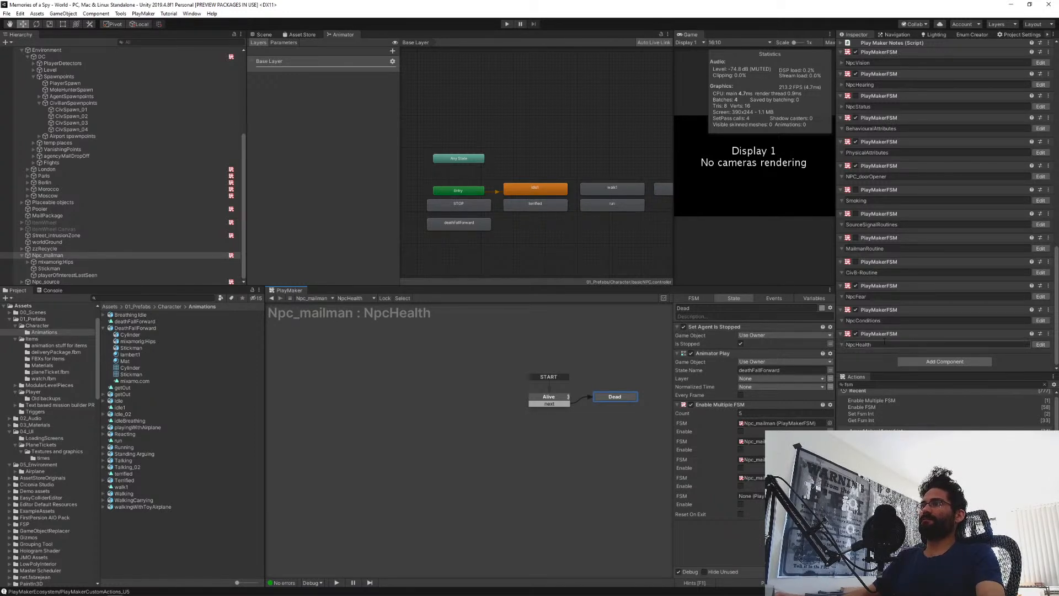
pyautogui.click(758, 479)
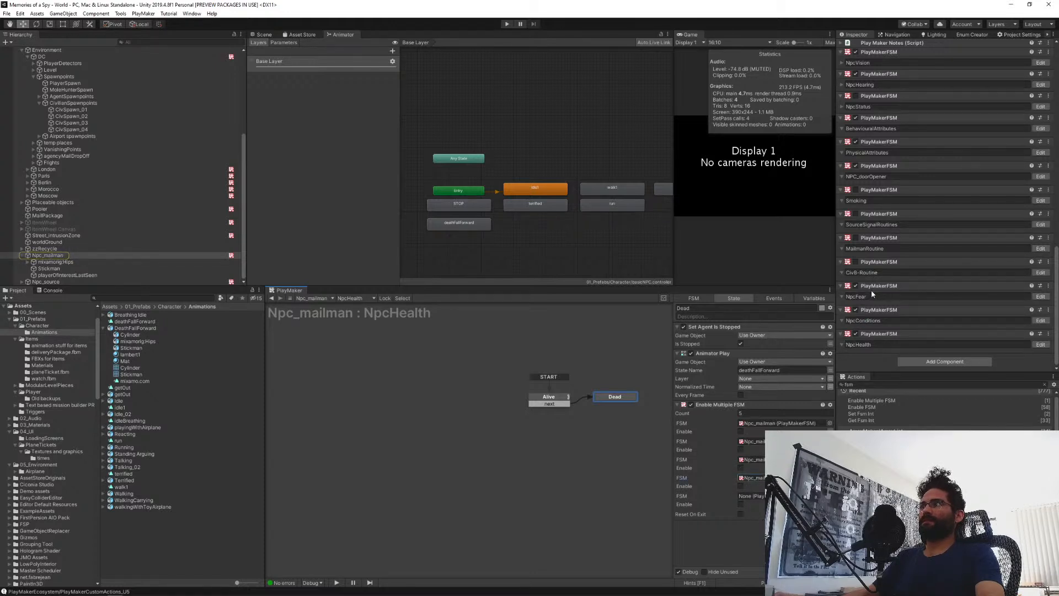
# Assign Npc_mailman's NpcFear FSM to the fifth slot of the Dead state's Enable Multiple FSM action.
pyautogui.moveTo(877, 290); pyautogui.dragTo(751, 496)
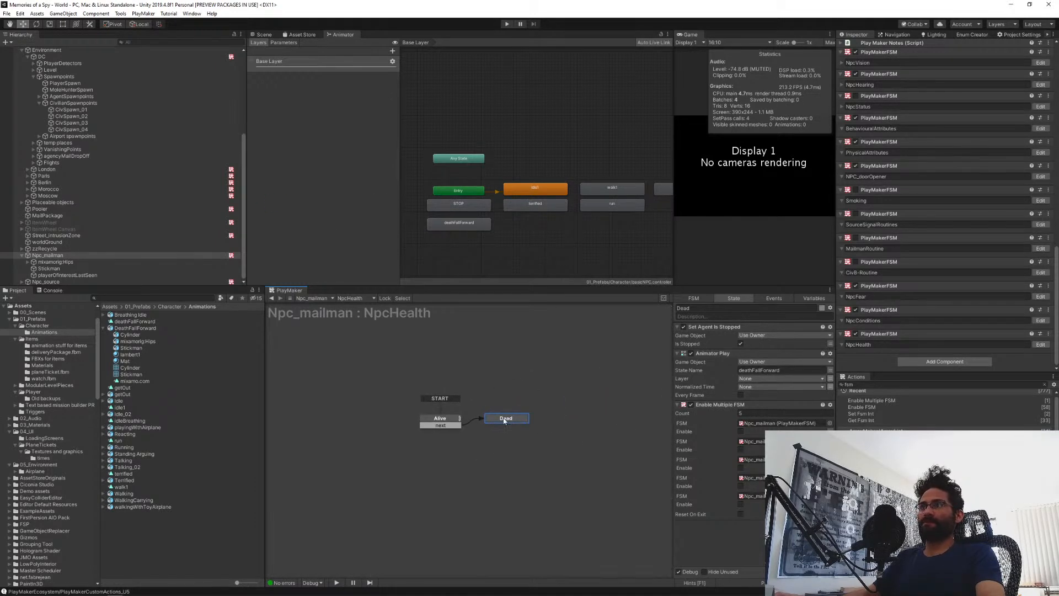
# Enlarge the Game view in width and height and deselect Npc_mailman.
pyautogui.click(29, 257)
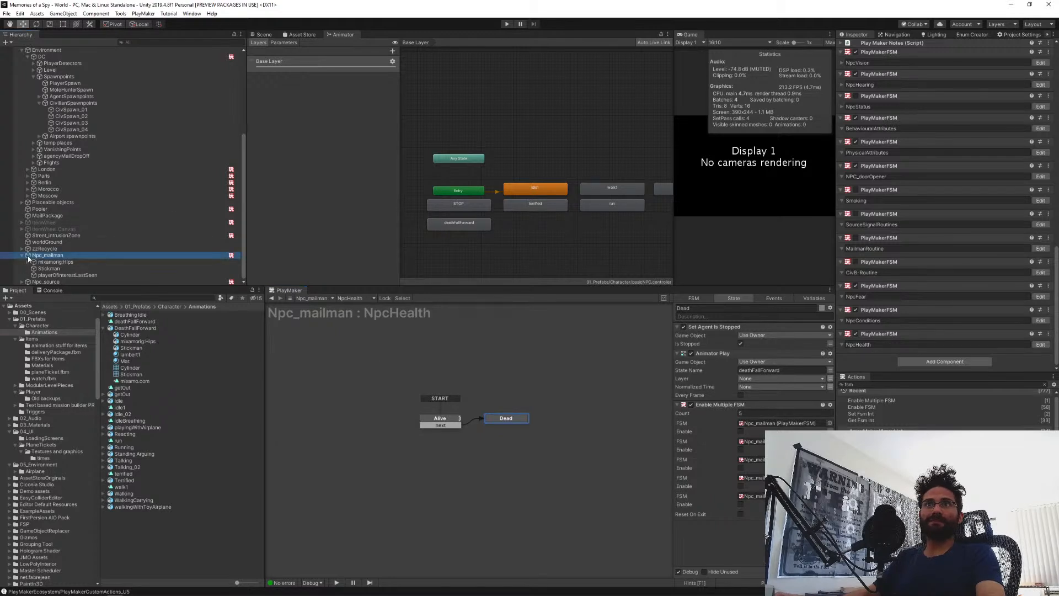
pyautogui.moveTo(676, 159); pyautogui.dragTo(456, 158)
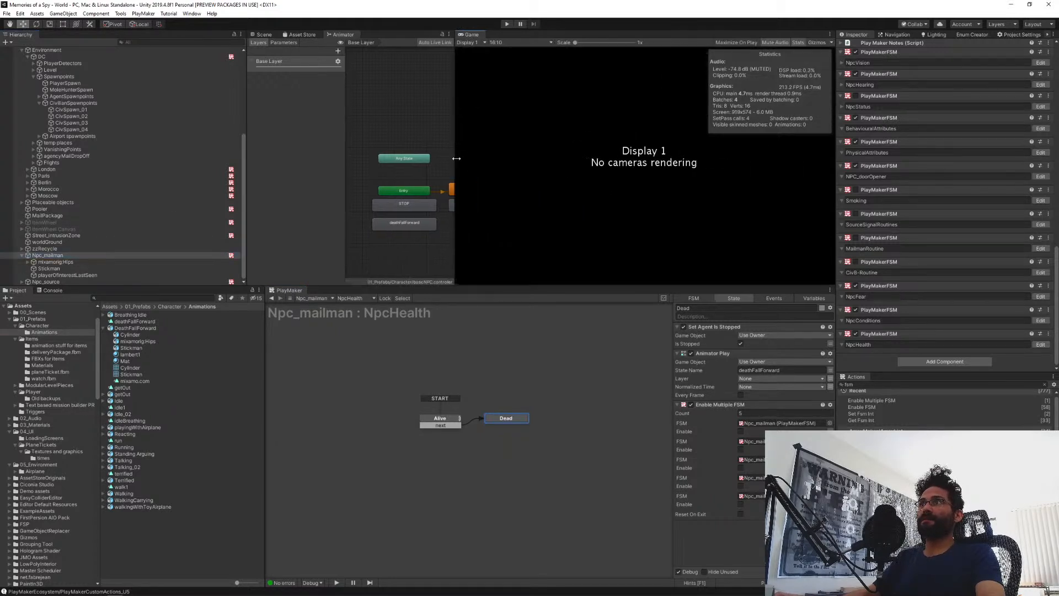
pyautogui.click(29, 257)
pyautogui.keyDown('ctrl'); pyautogui.click(28, 257); pyautogui.keyUp('ctrl')
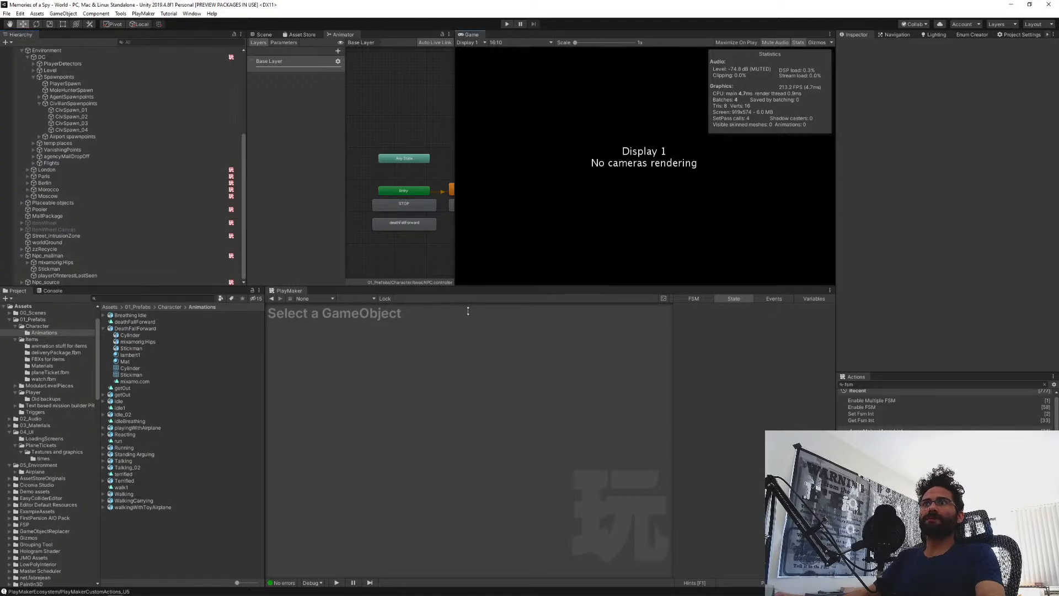
pyautogui.moveTo(468, 287); pyautogui.dragTo(470, 336)
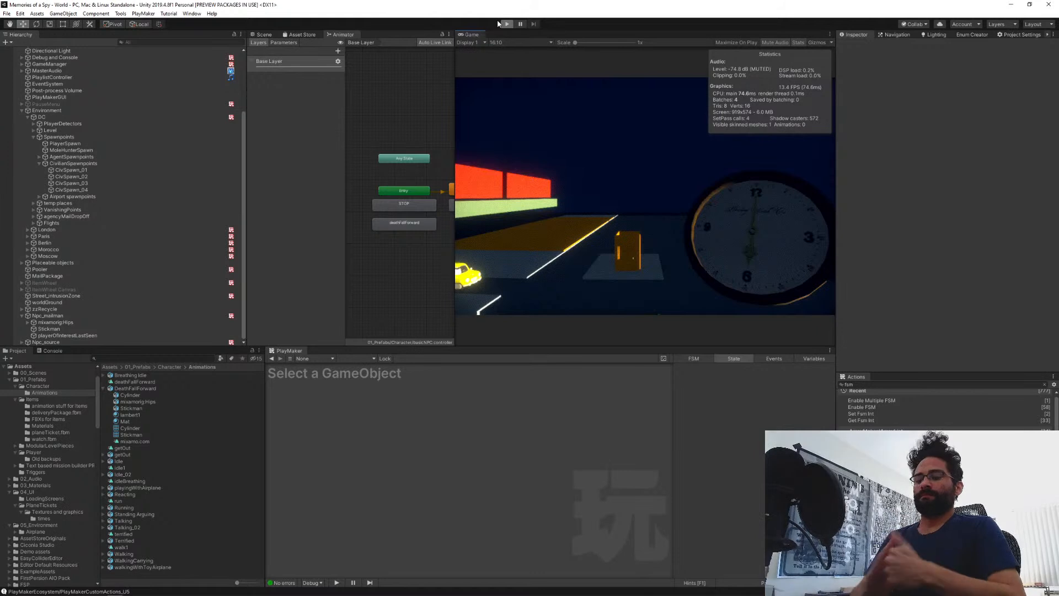
# Run the playerWarp console command in play mode and pick up the small pistol.
pyautogui.press('`')
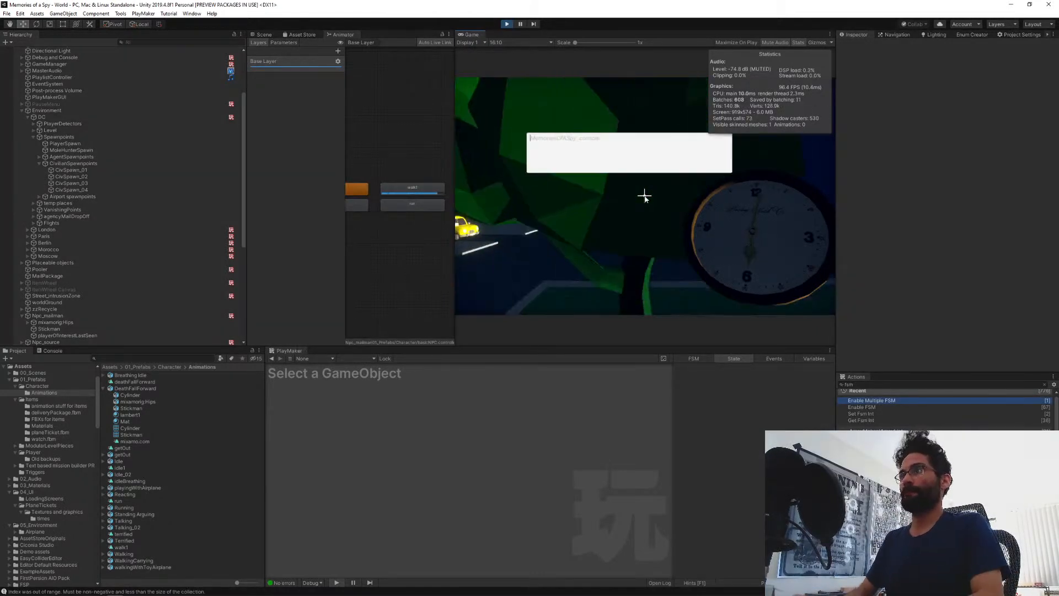
pyautogui.write('playerWarp')
pyautogui.press('Return')
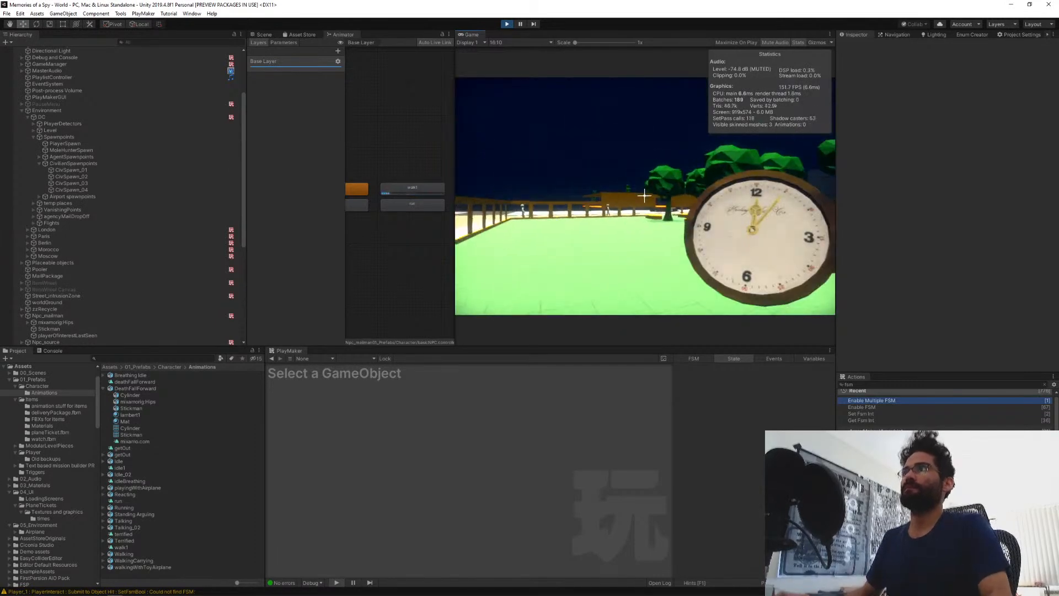
pyautogui.press('e')
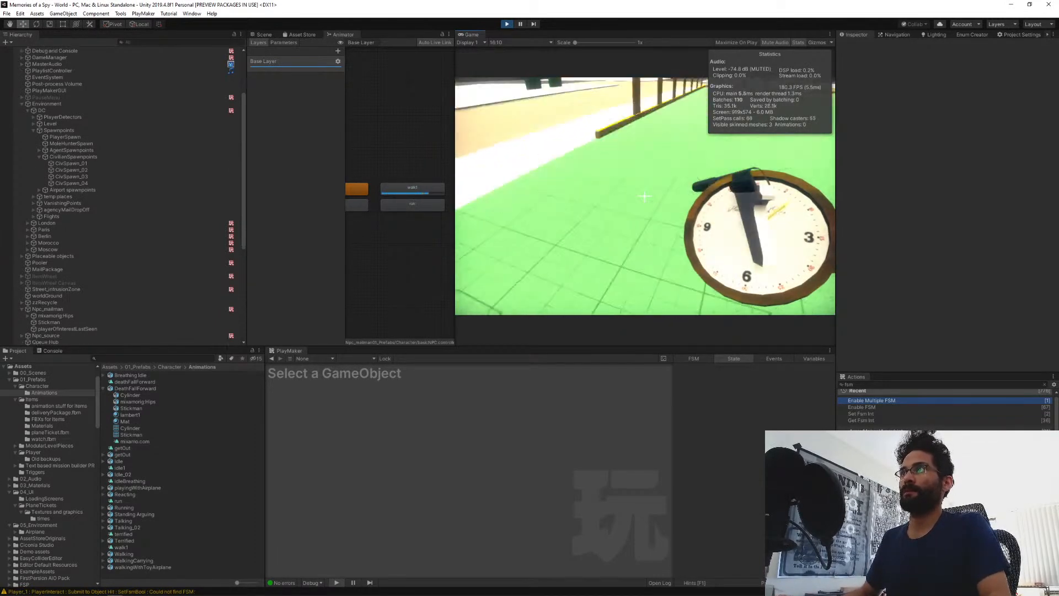
# Chase the NPC across the park and street with the pistol to test shooting it.
pyautogui.press('w')
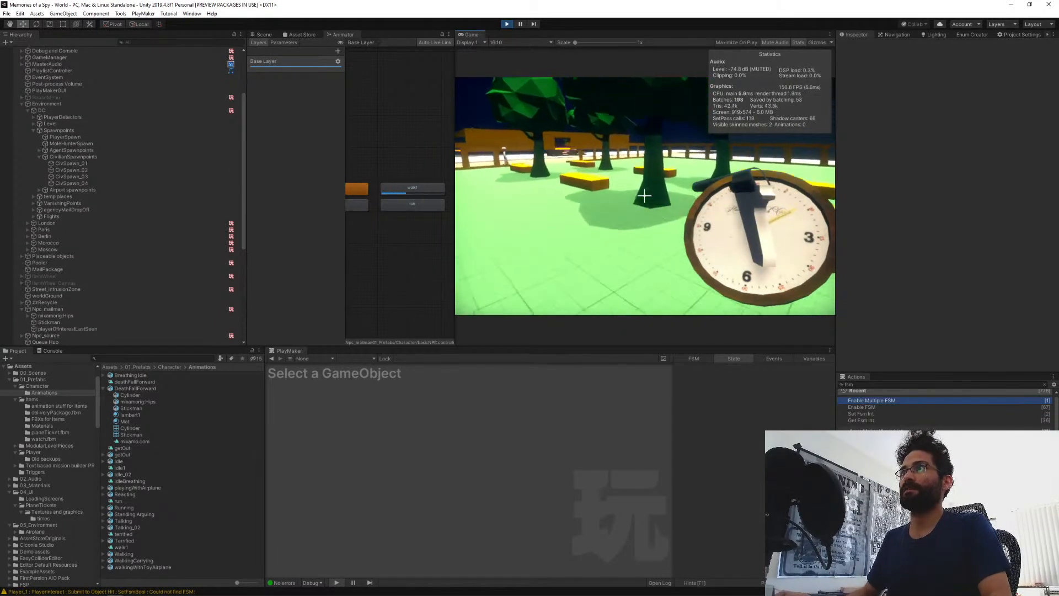
pyautogui.press('w')
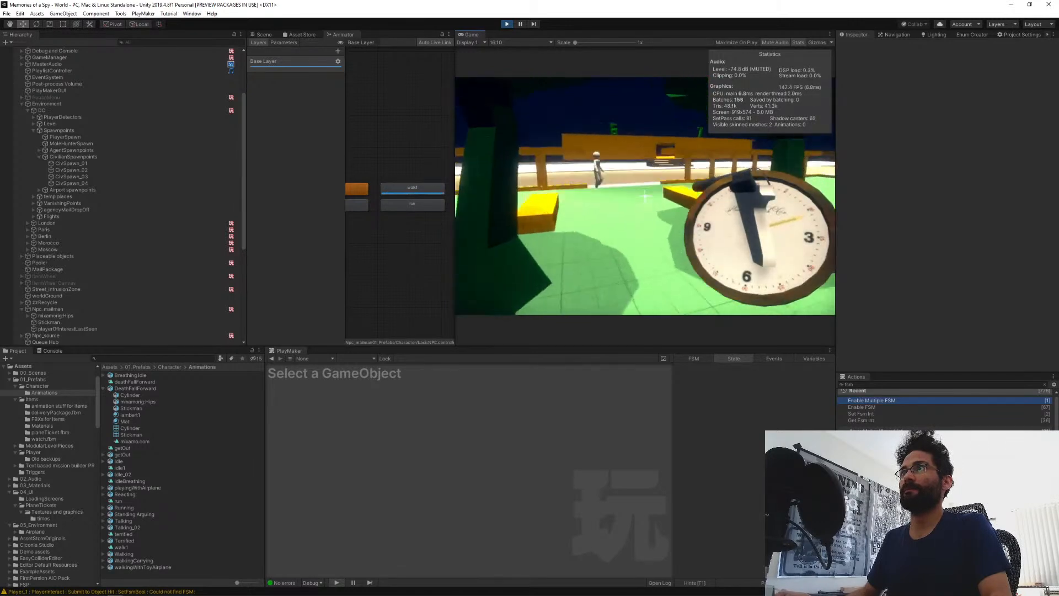
pyautogui.press('w')
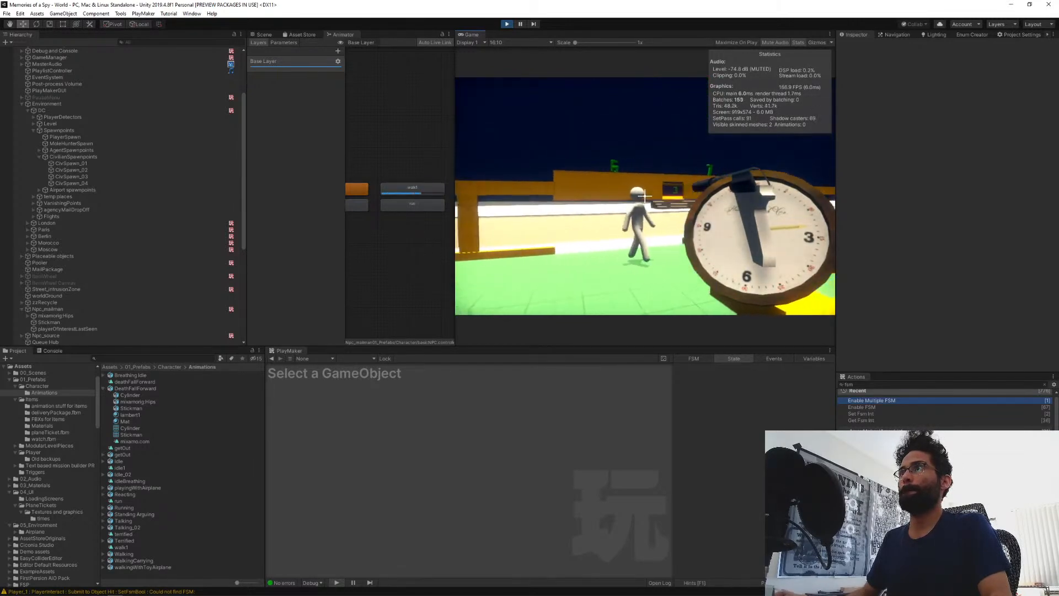
pyautogui.press('w')
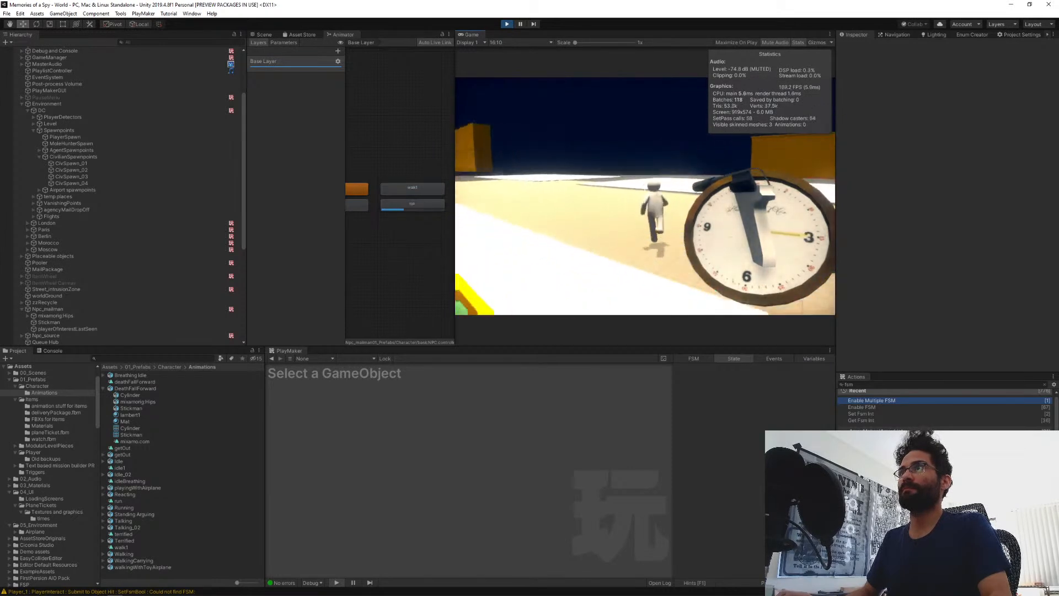
pyautogui.press('w')
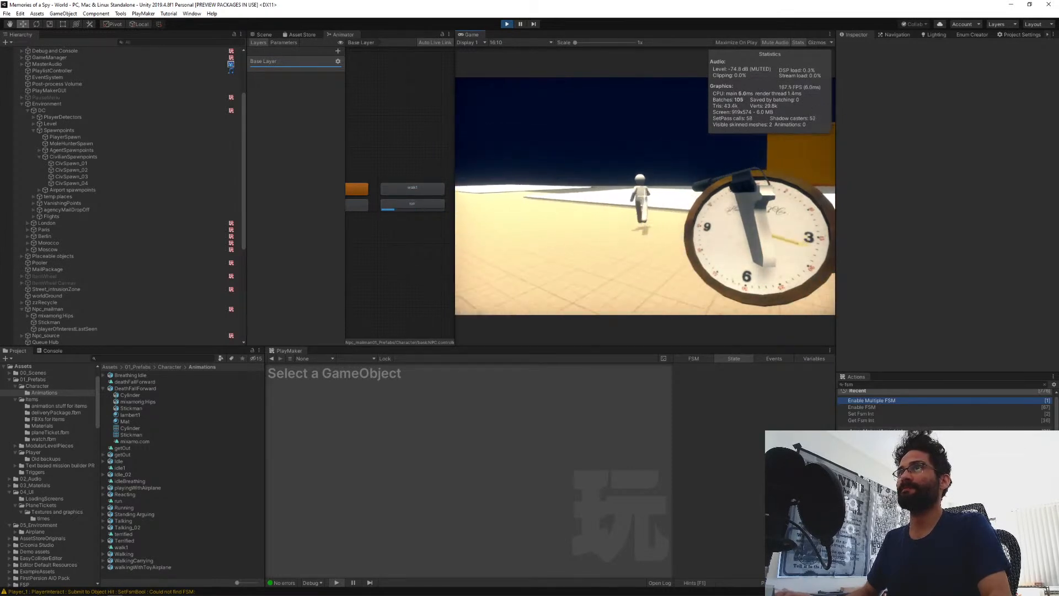
pyautogui.press('w')
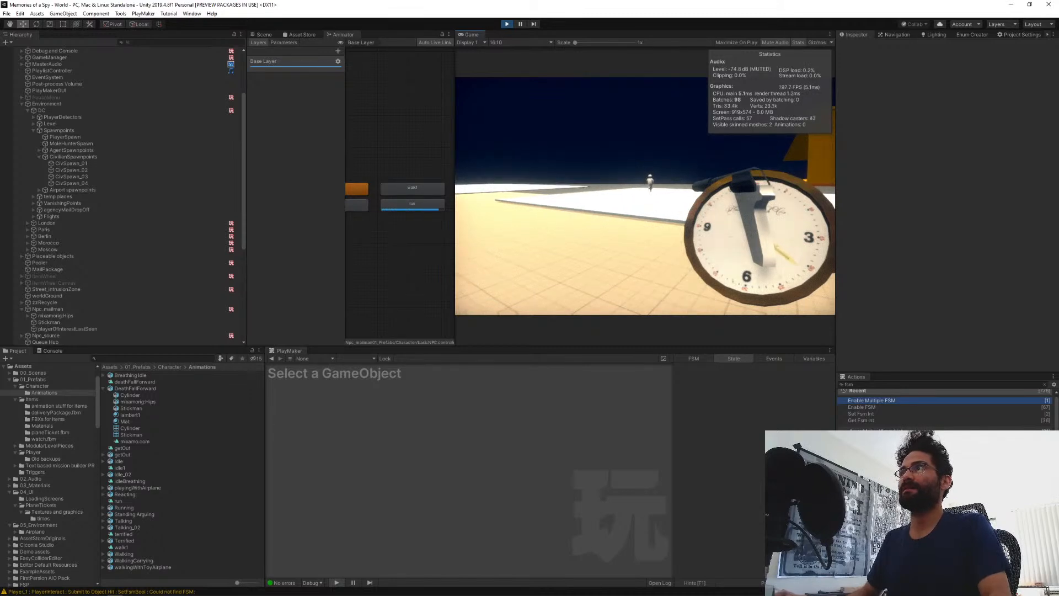
pyautogui.press('w')
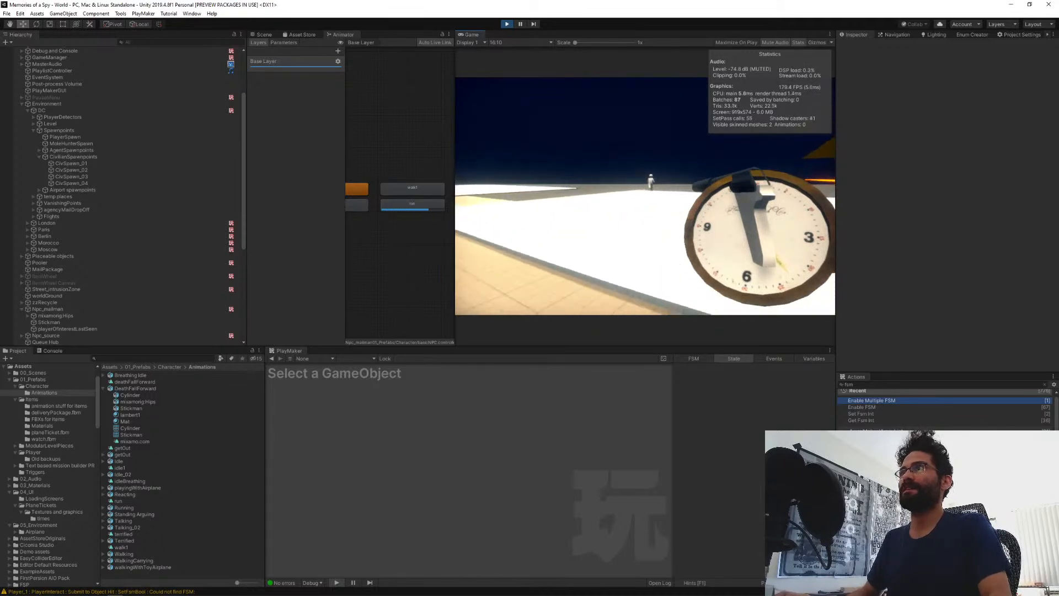
pyautogui.press('w')
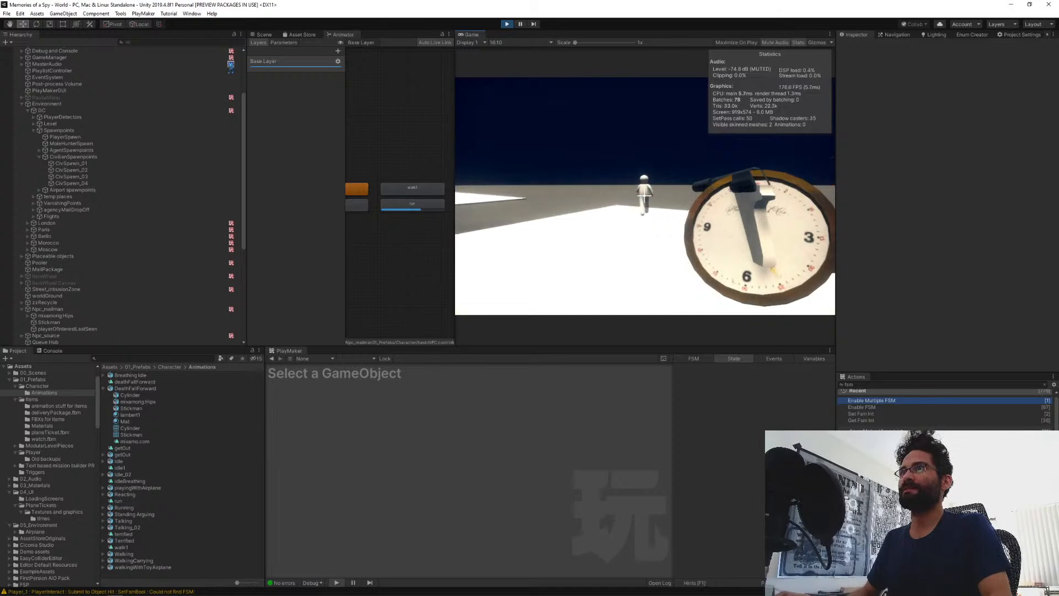
pyautogui.press('w')
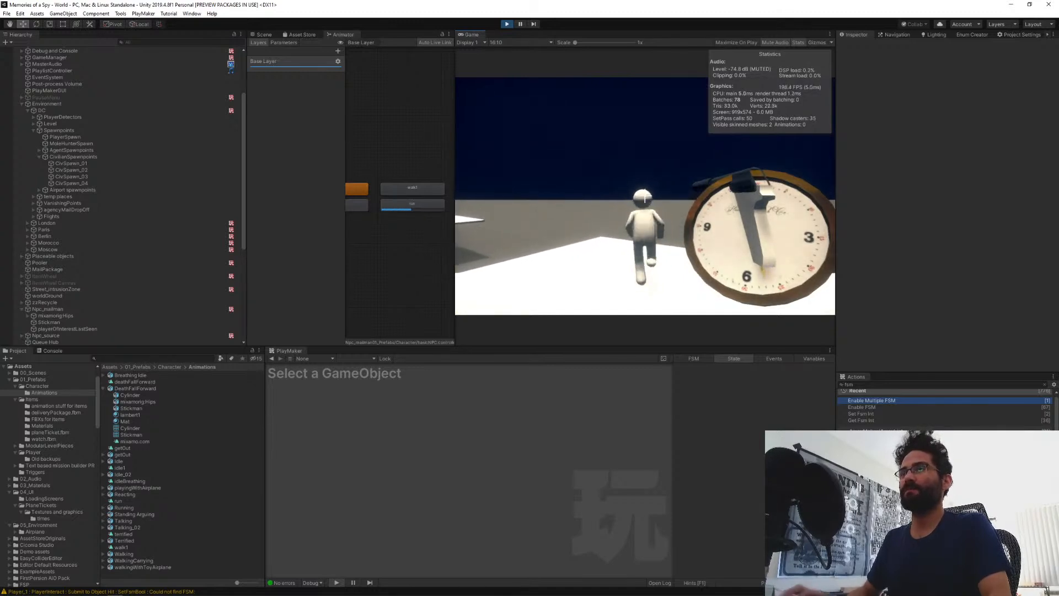
# Pause the game and select Npc_mailman in the Scene view to check the active state of its NpcHealth FSM.
pyautogui.press('Escape')
pyautogui.hotkey('ctrl', 'shift', 'p')
pyautogui.click(263, 34)
pyautogui.moveTo(372, 200); pyautogui.dragTo(345, 168, button='right')
pyautogui.scroll(7, 309, 202)
pyautogui.moveTo(343, 152); pyautogui.dragTo(353, 172, button='middle')
pyautogui.scroll(5, 359, 181)
pyautogui.click(359, 184)
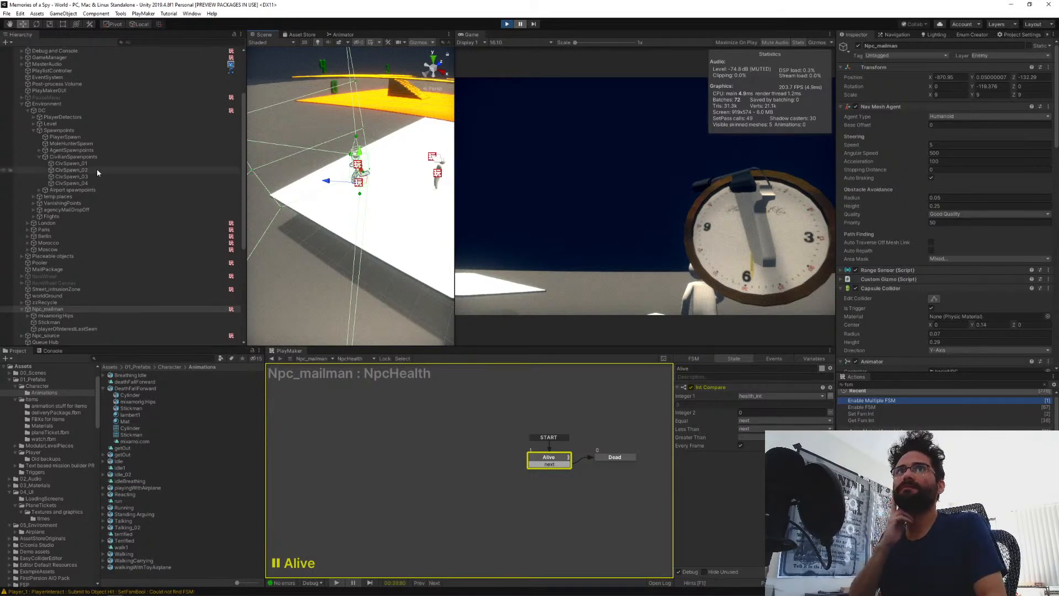
# Inspect the smallPistol FSM in Player_1's camera inventory, including its Hit NPC state, and stop play mode.
pyautogui.click(437, 176)
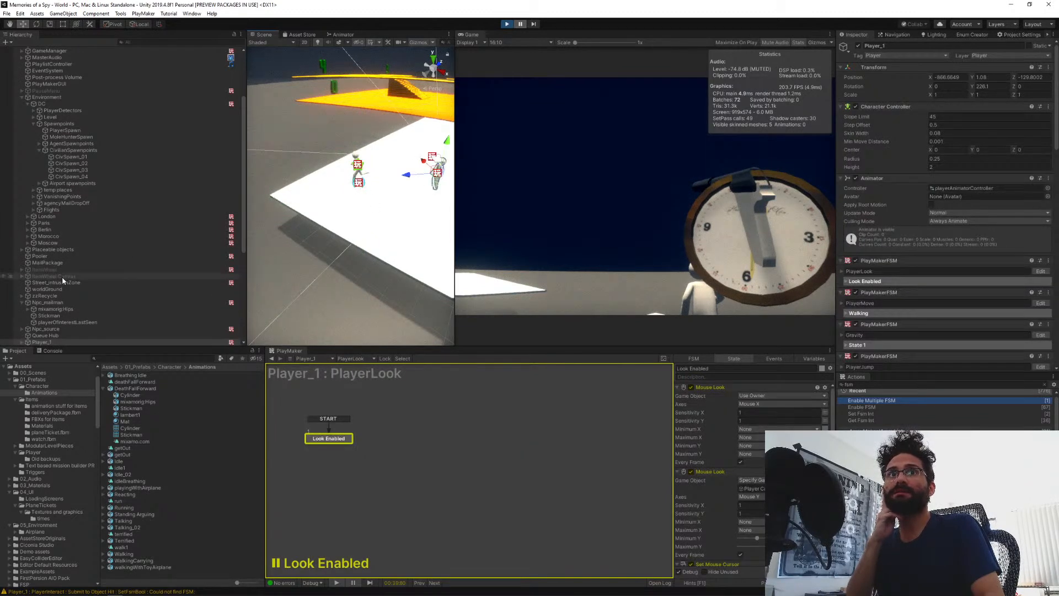
pyautogui.scroll(-2, 62, 277)
pyautogui.scroll(-3, 53, 330)
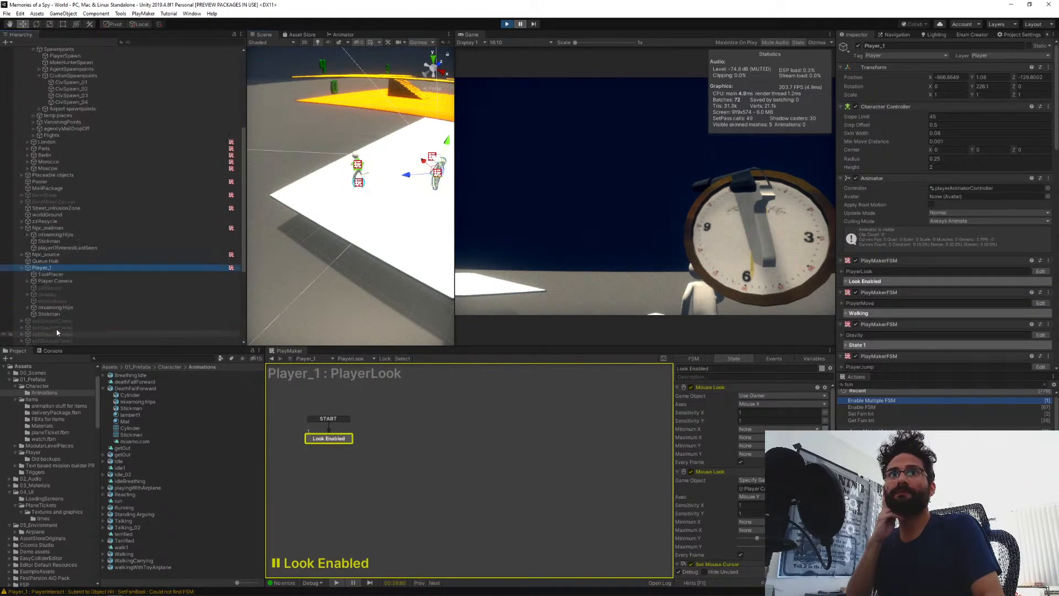
pyautogui.click(27, 281)
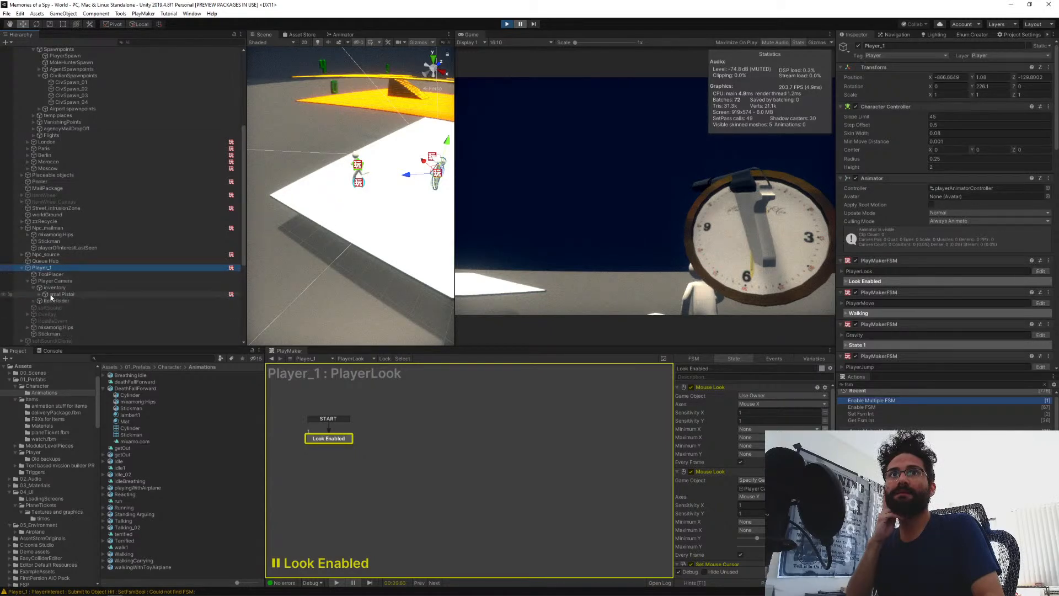
pyautogui.click(55, 295)
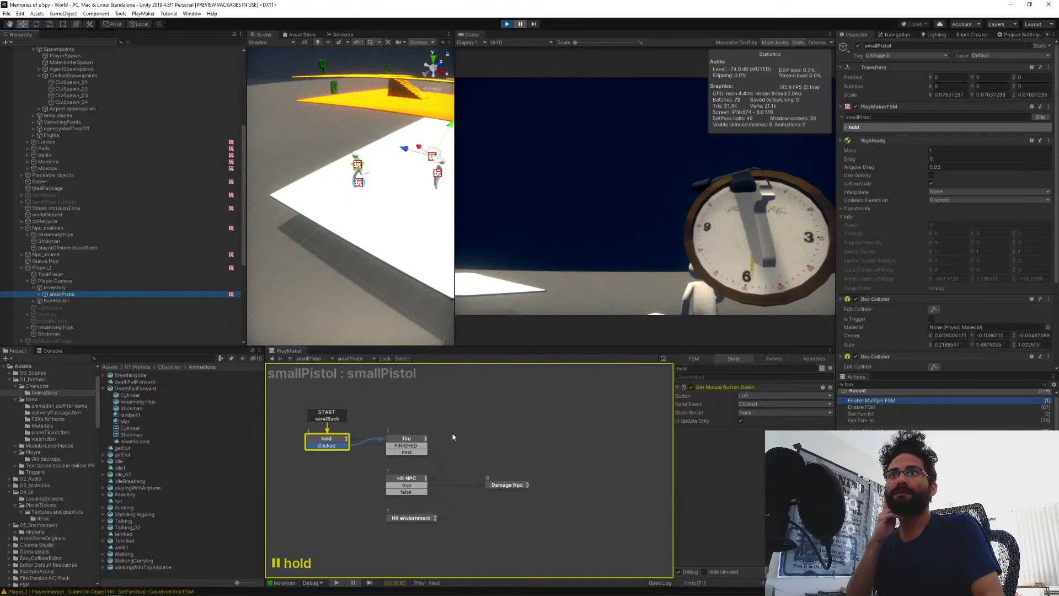
pyautogui.moveTo(452, 434); pyautogui.dragTo(503, 430, button='middle')
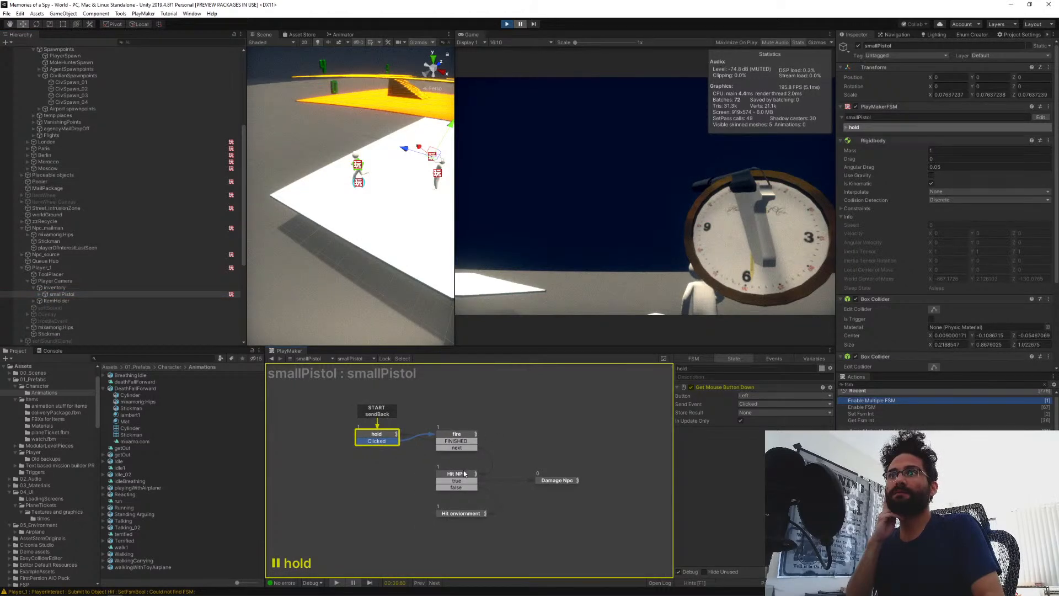
pyautogui.click(465, 476)
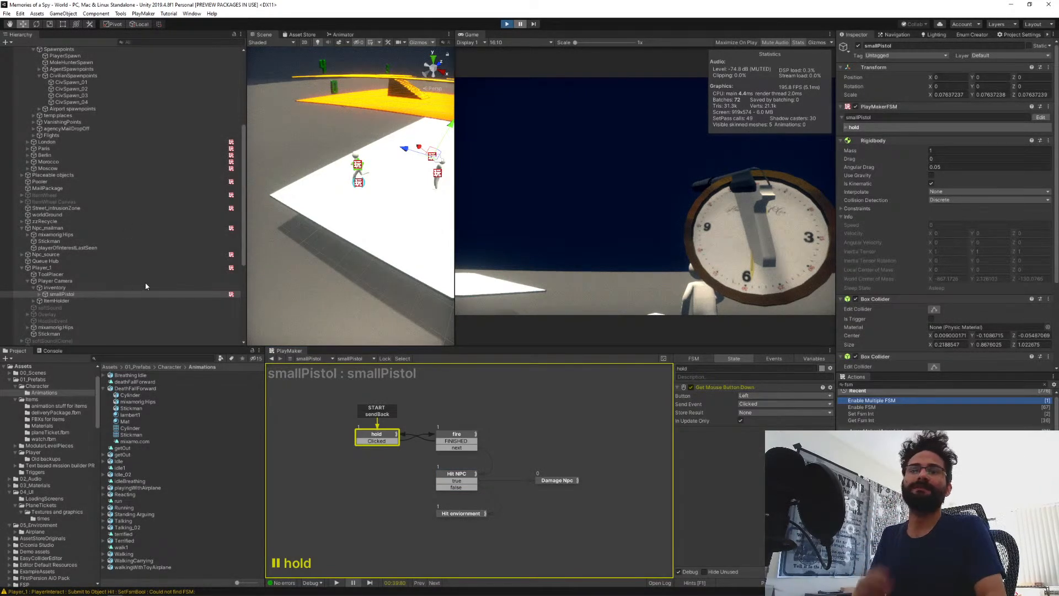
pyautogui.hotkey('ctrl', 'p')
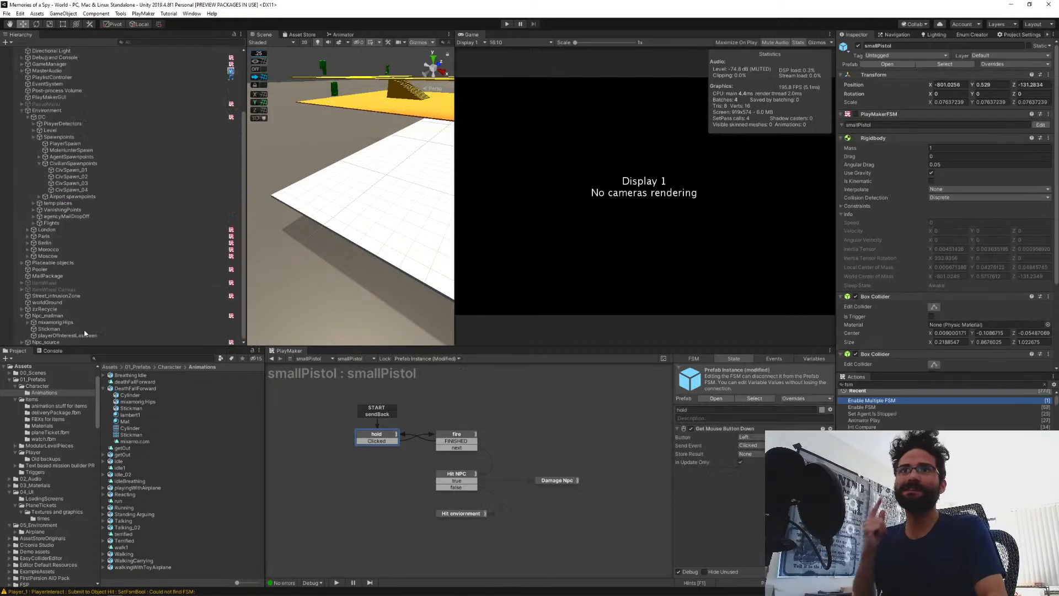
# Set the tag of both Npc_mailman and Npc_source to Npc and clear the selection.
pyautogui.click(68, 316)
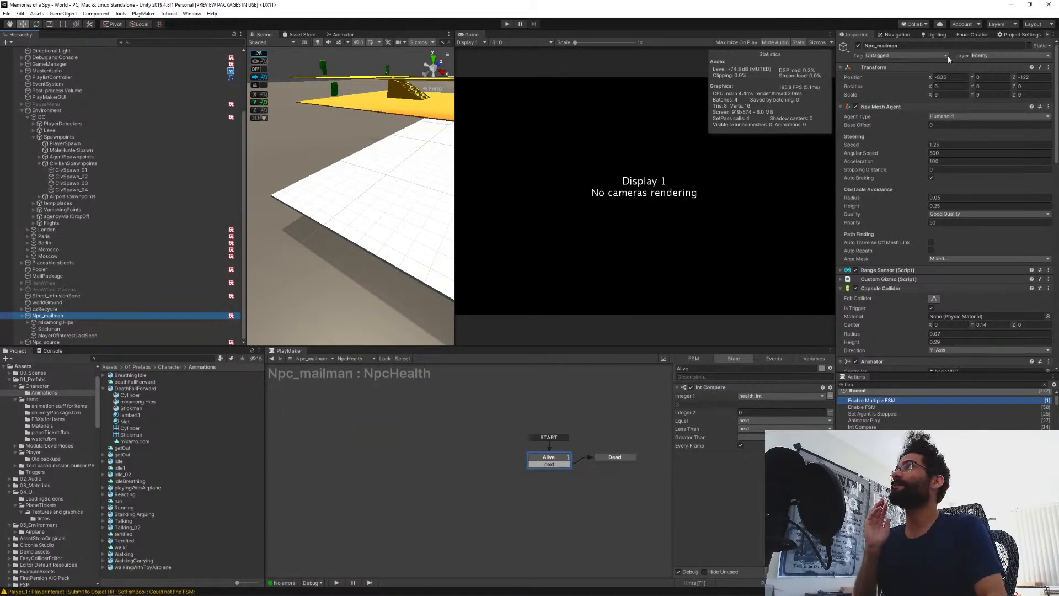
pyautogui.click(878, 56)
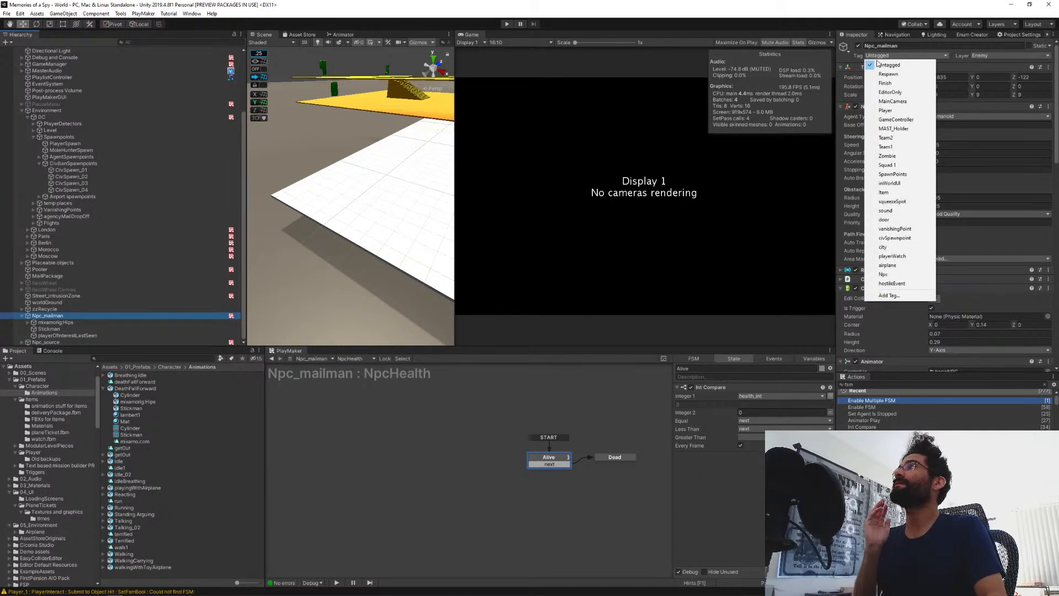
pyautogui.click(891, 274)
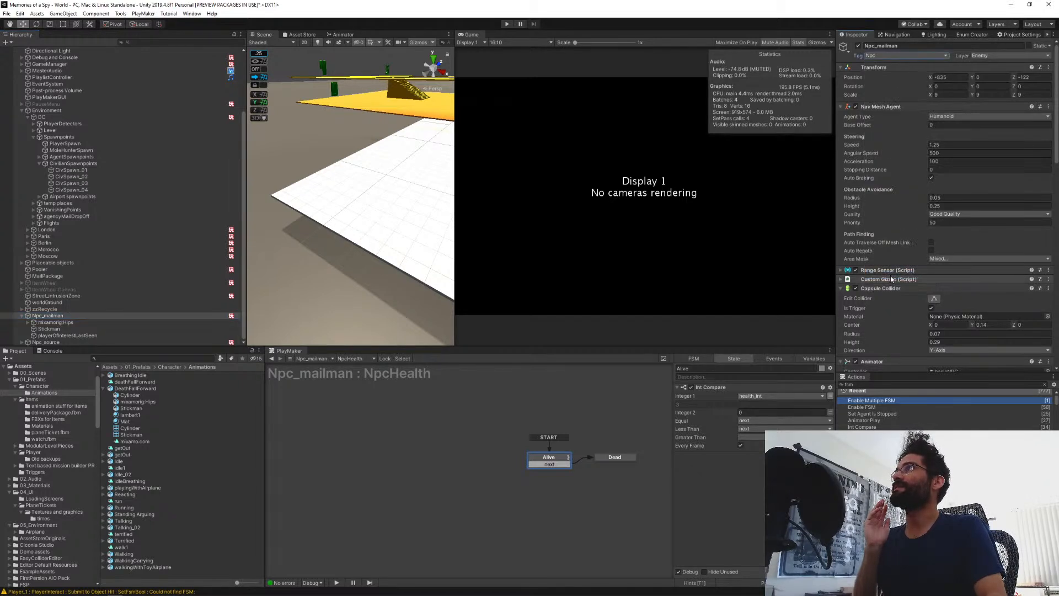
pyautogui.click(47, 343)
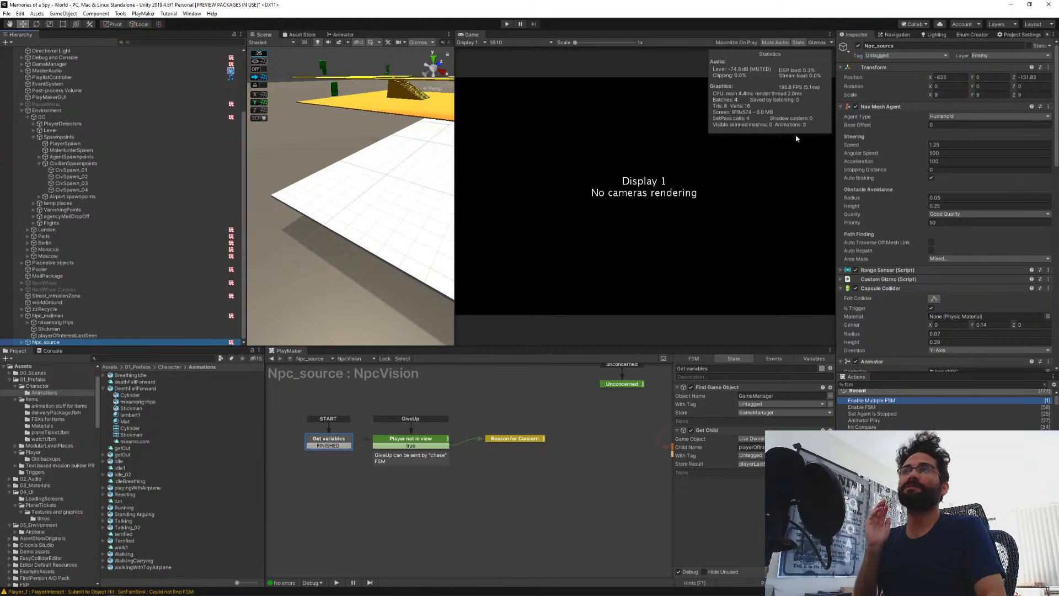
pyautogui.click(883, 56)
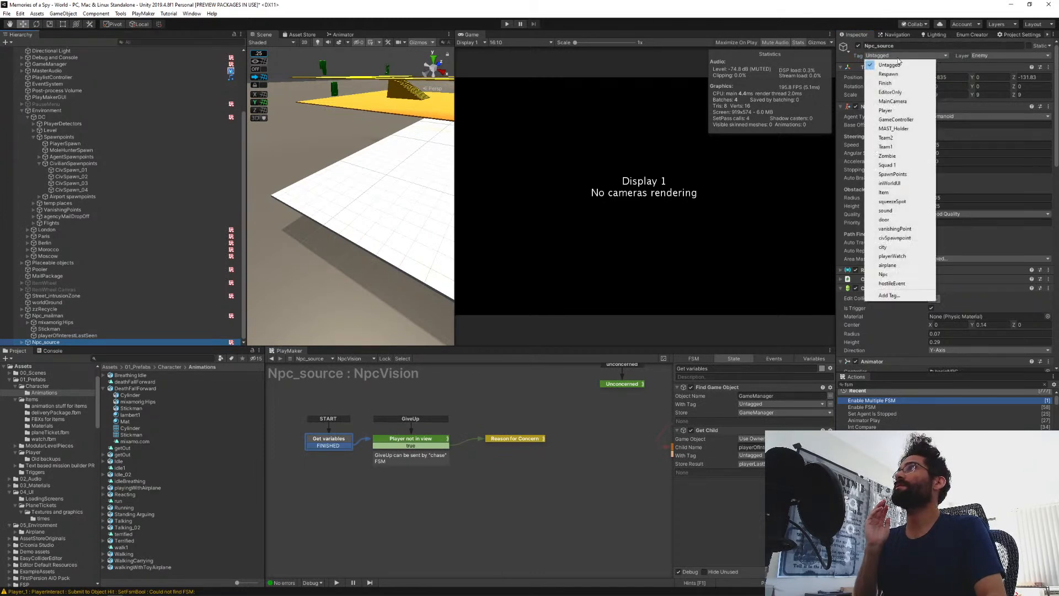
pyautogui.click(884, 276)
pyautogui.click(29, 343)
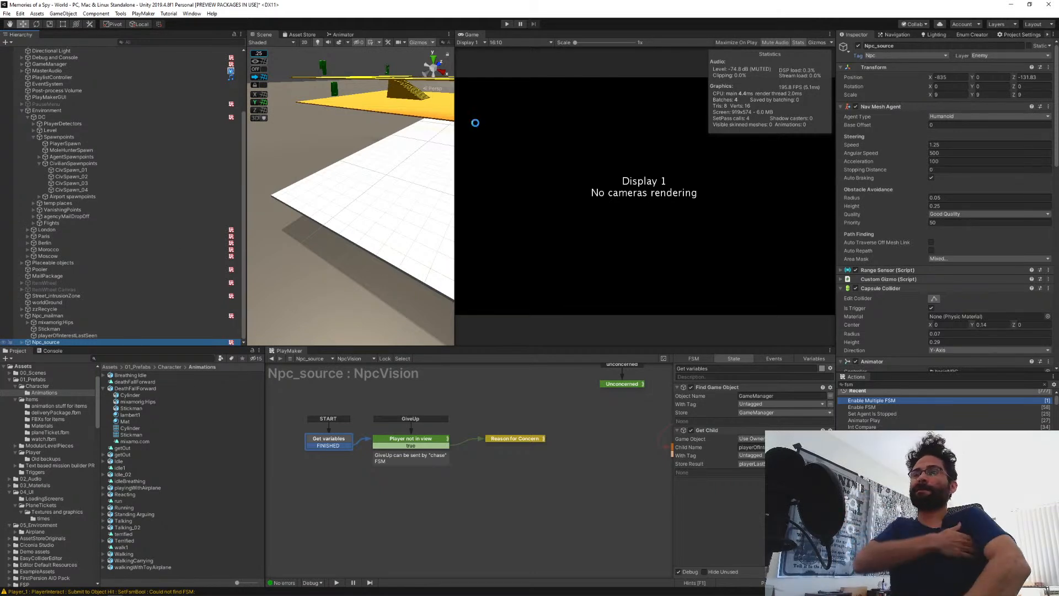
pyautogui.hotkey('shift', 'd')
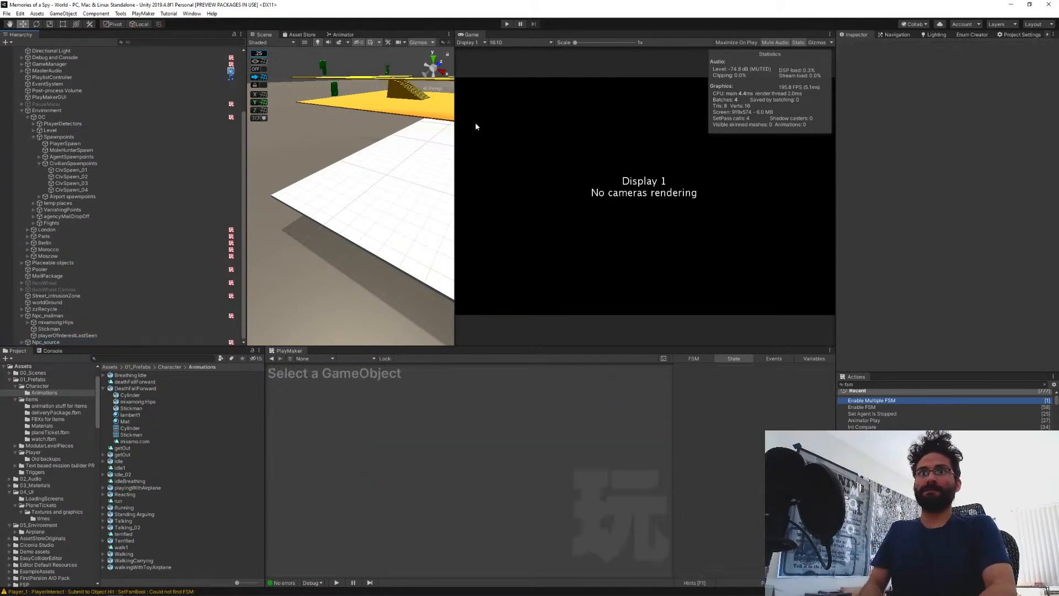
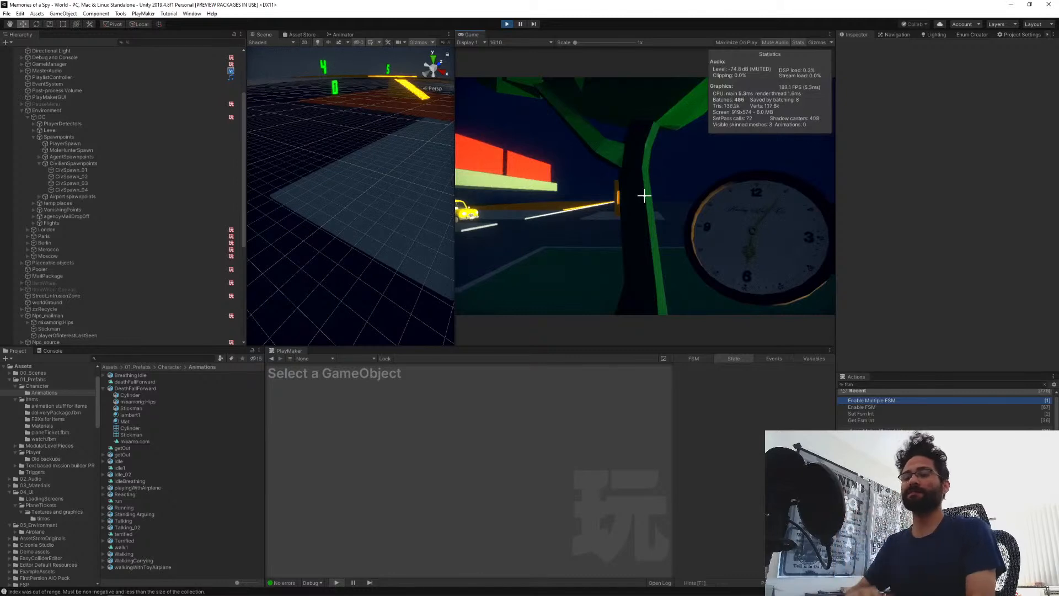
# Bring the player to the small pistol on the park grass, pick it up and head through the trees.
pyautogui.press('`')
pyautogui.write('playerWarp')
pyautogui.press('Return')
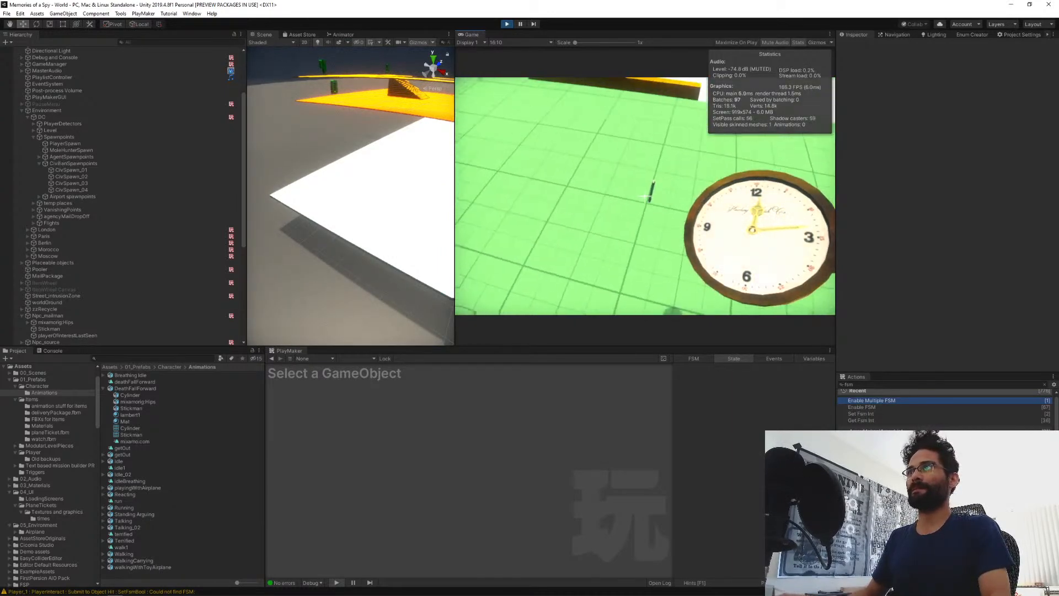
pyautogui.press('w')
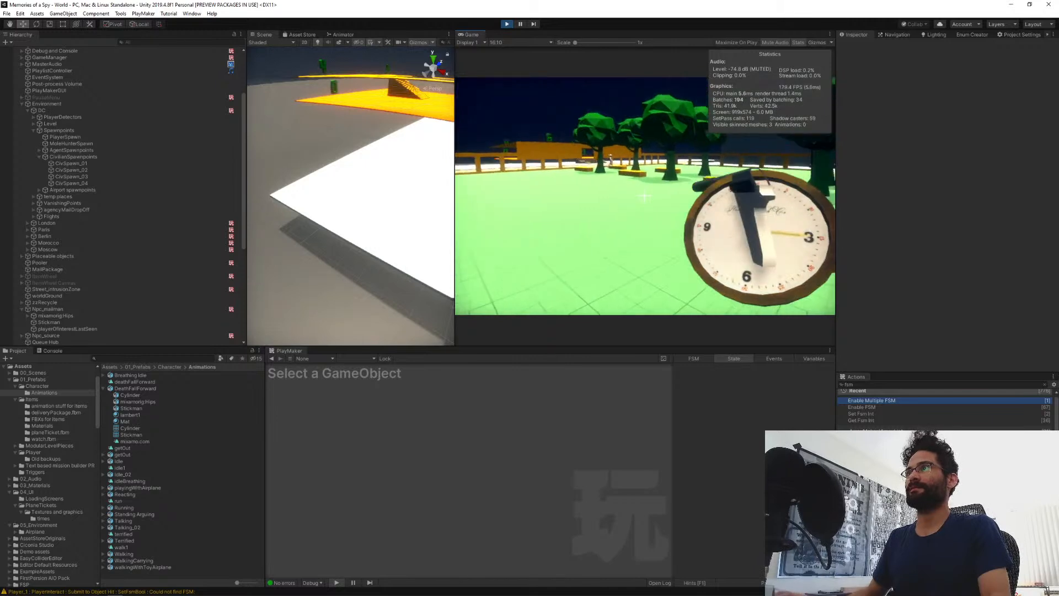
pyautogui.press('w')
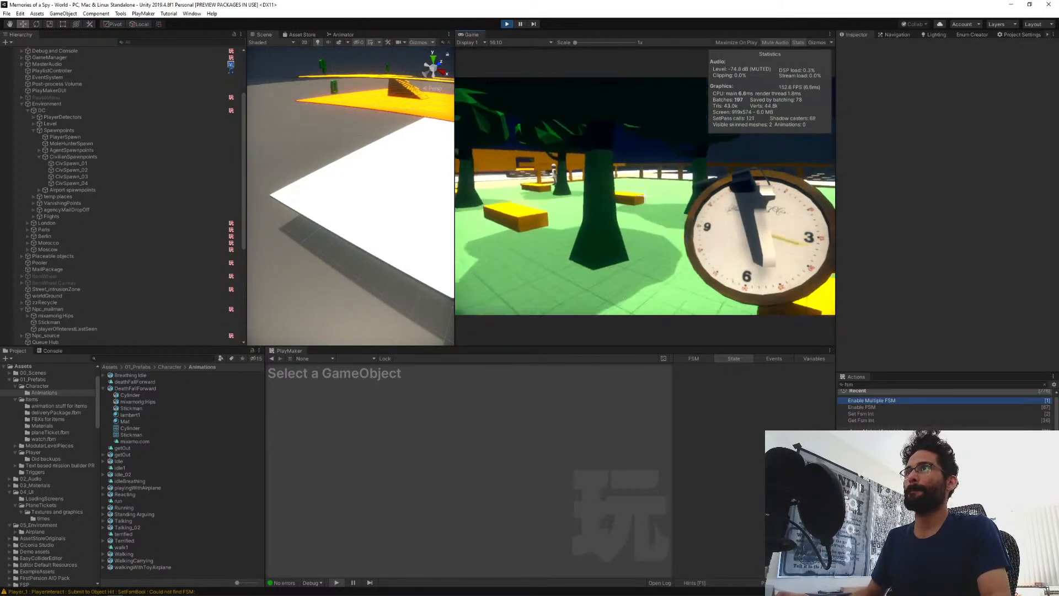
# Chase the NPC out of the park and along the street while shooting at it with the pistol.
pyautogui.press('w')
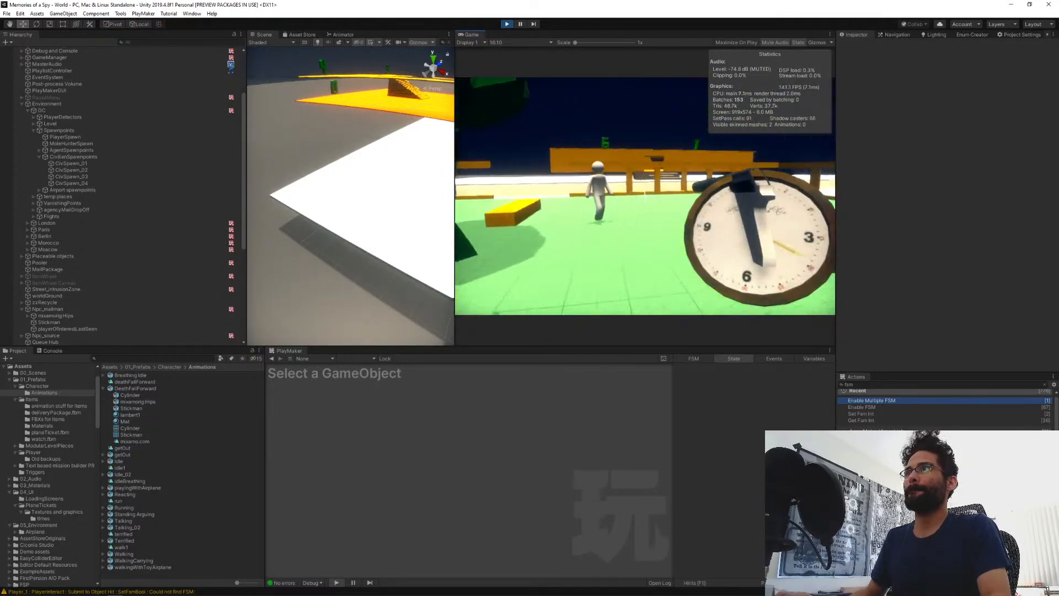
pyautogui.press('w')
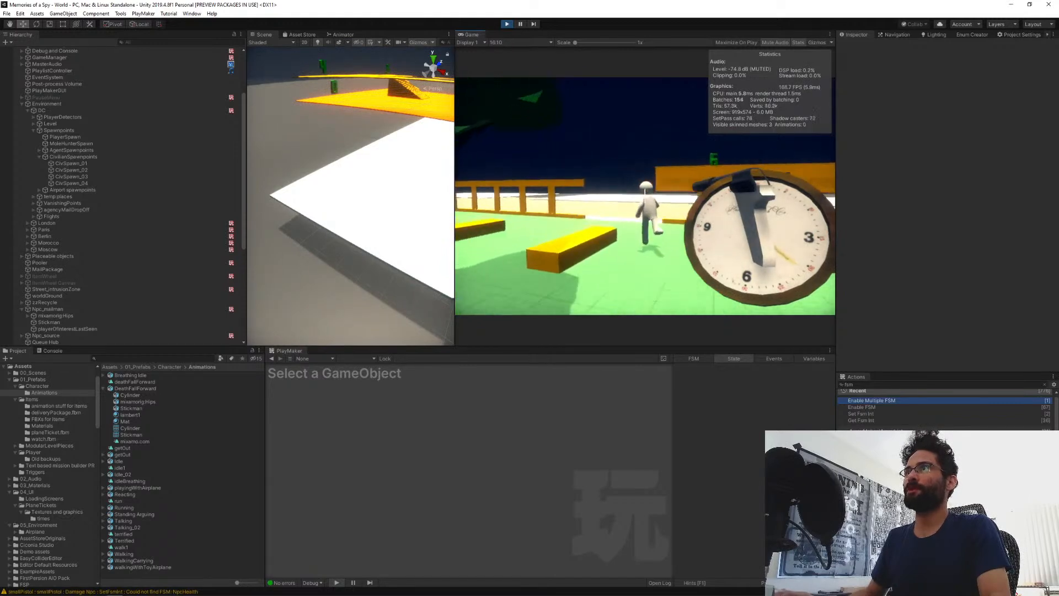
pyautogui.press('w')
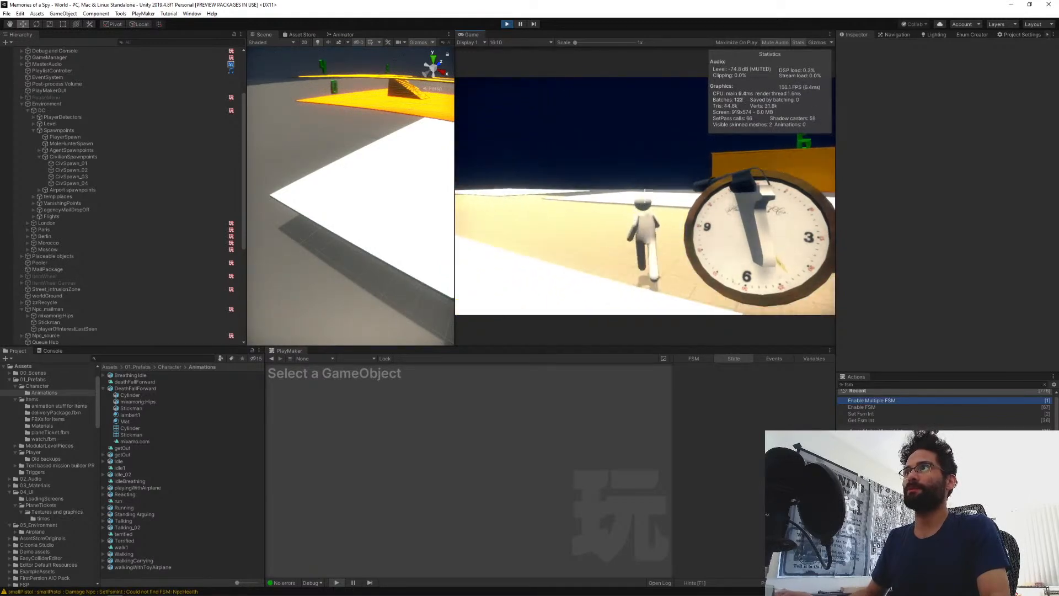
pyautogui.press('w')
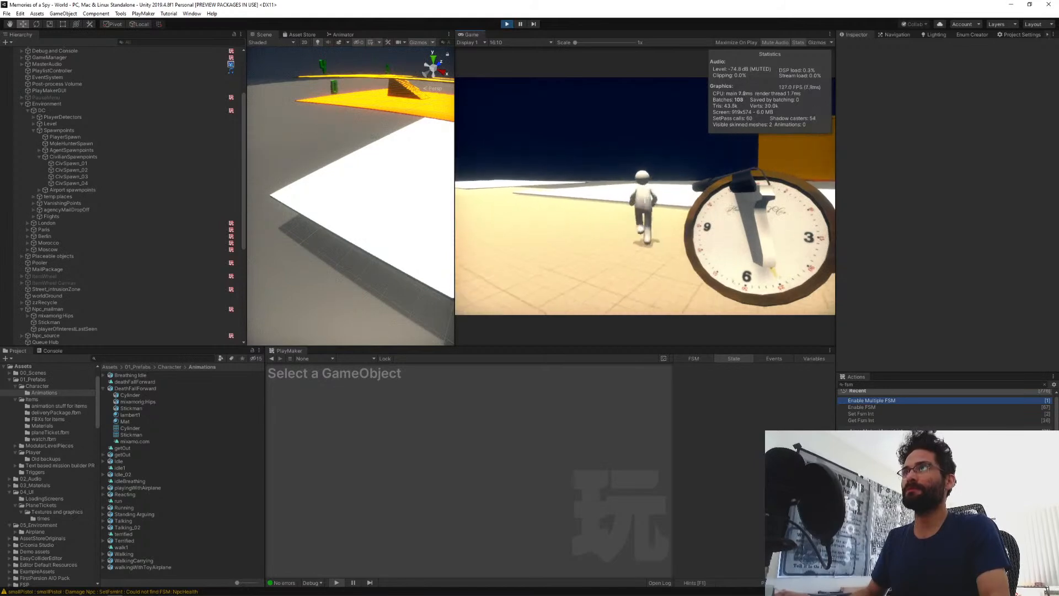
pyautogui.press('w')
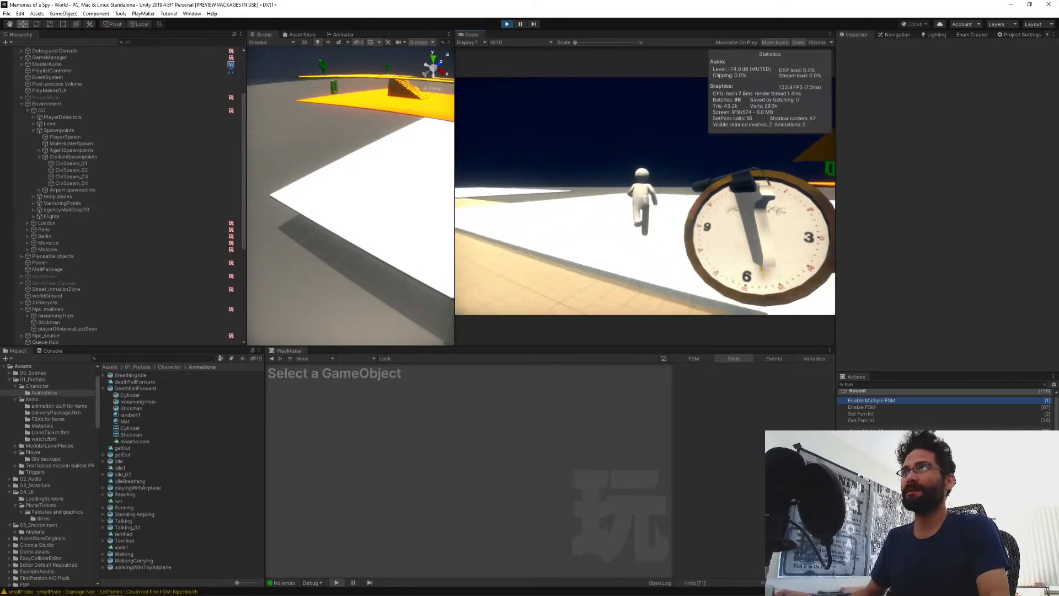
pyautogui.press('w')
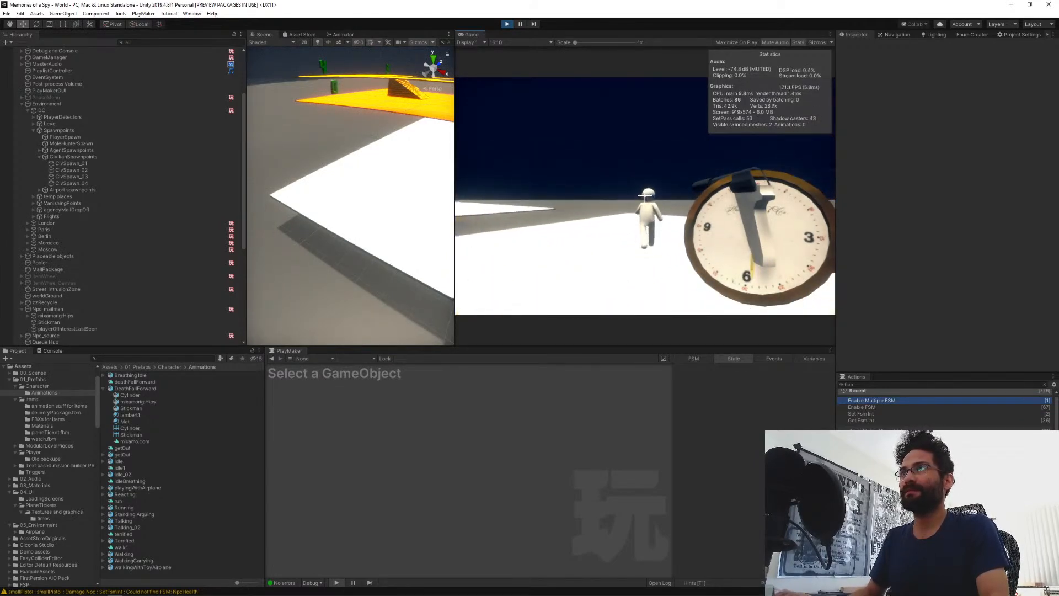
pyautogui.press('w')
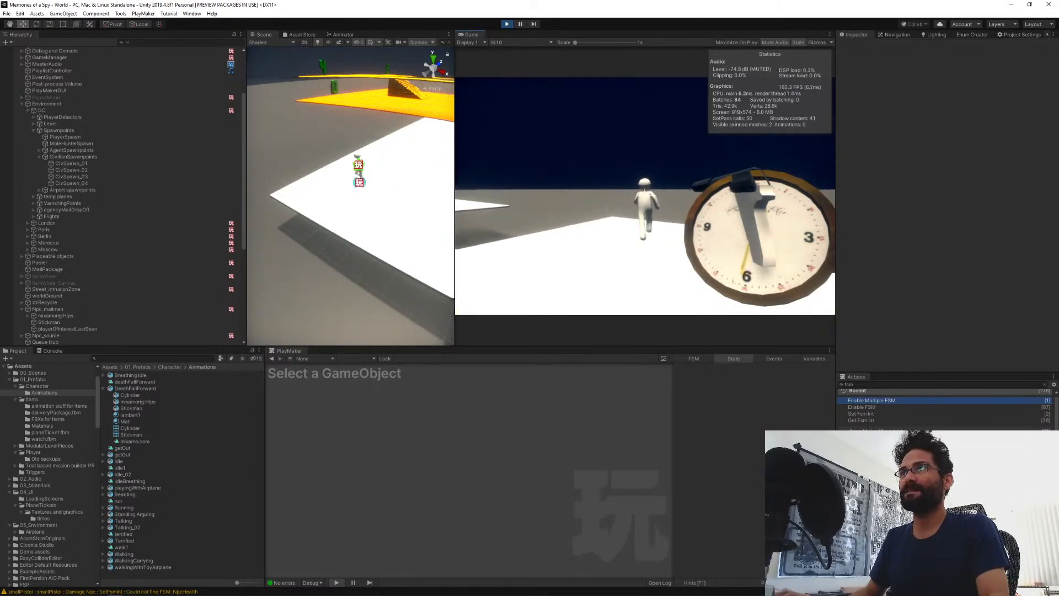
# Pause the game and select Npc_mailman in the Scene view to check its NpcHealth FSM.
pyautogui.click(520, 25)
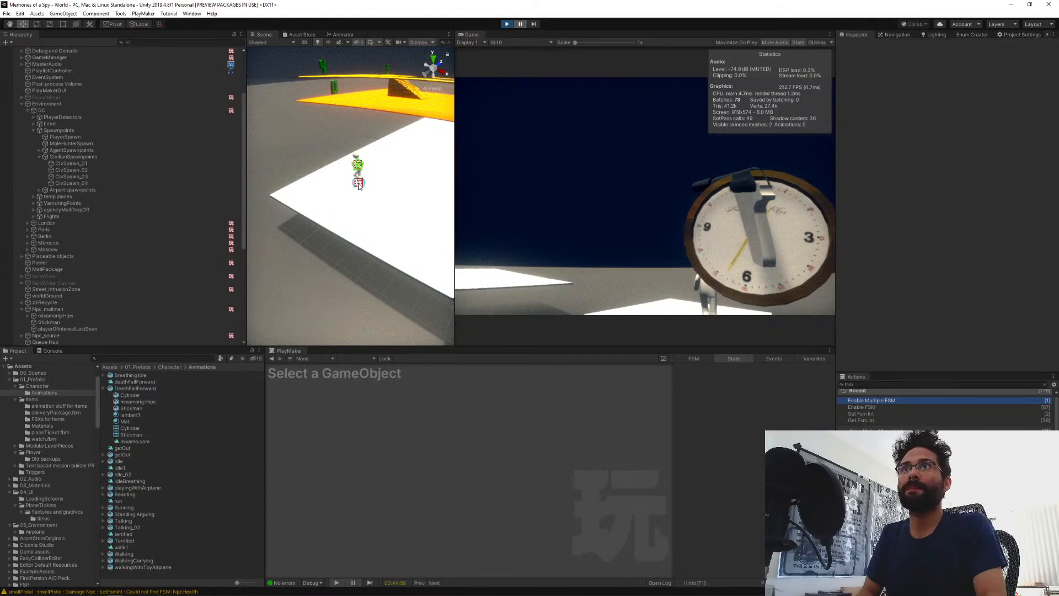
pyautogui.click(358, 184)
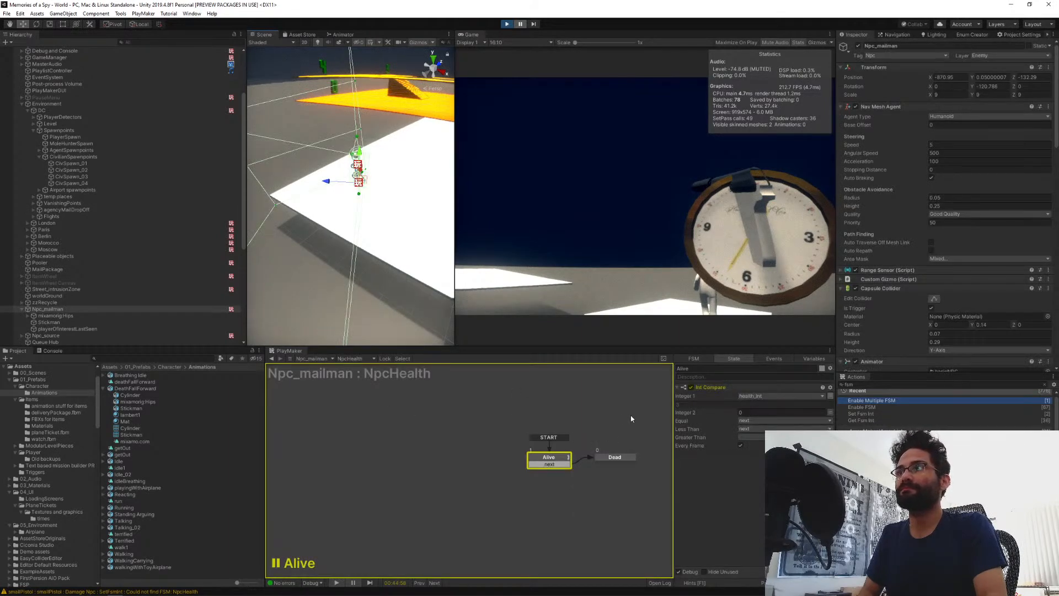
pyautogui.moveTo(632, 419); pyautogui.dragTo(533, 421, button='middle')
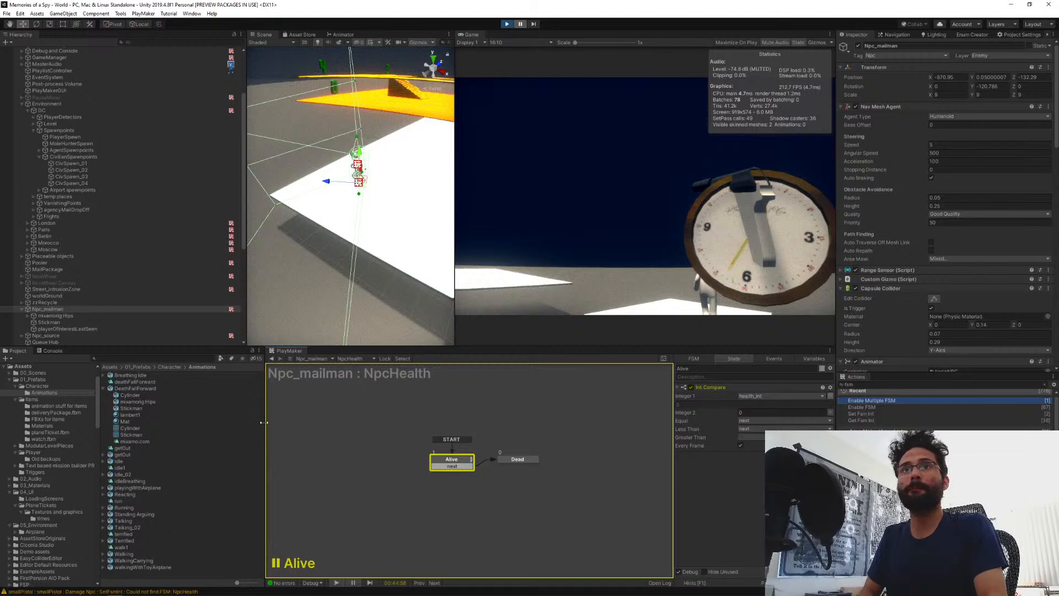
# Locate smallPistol in the inventory under Player_1's camera and open its FSM.
pyautogui.scroll(-6, 154, 276)
pyautogui.moveTo(338, 218); pyautogui.dragTo(370, 185, button='right')
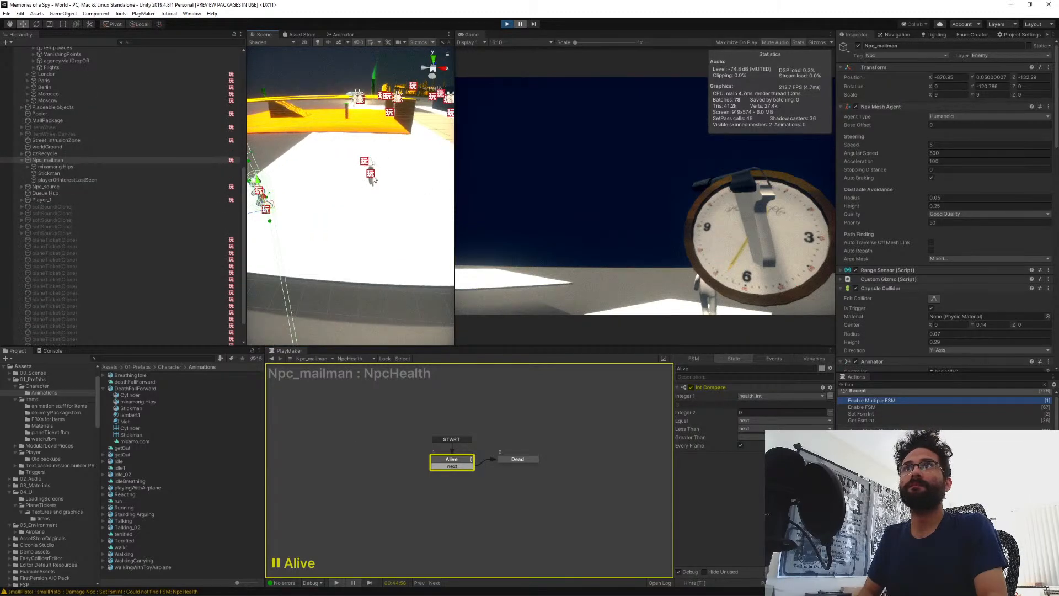
pyautogui.click(17, 201)
pyautogui.click(22, 200)
pyautogui.click(27, 213)
pyautogui.click(34, 227)
pyautogui.click(56, 233)
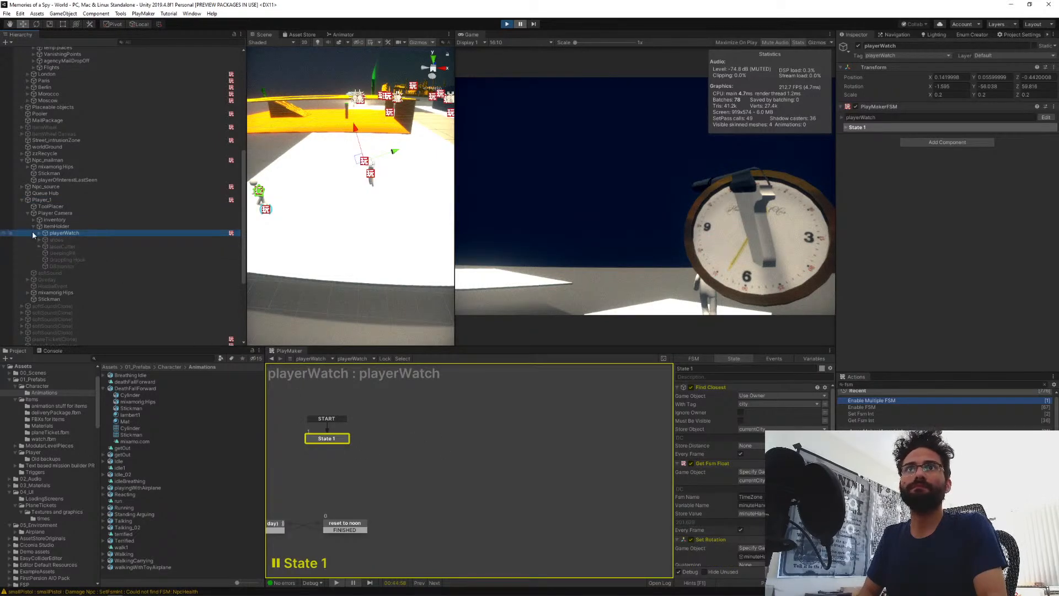
pyautogui.click(34, 226)
pyautogui.click(34, 220)
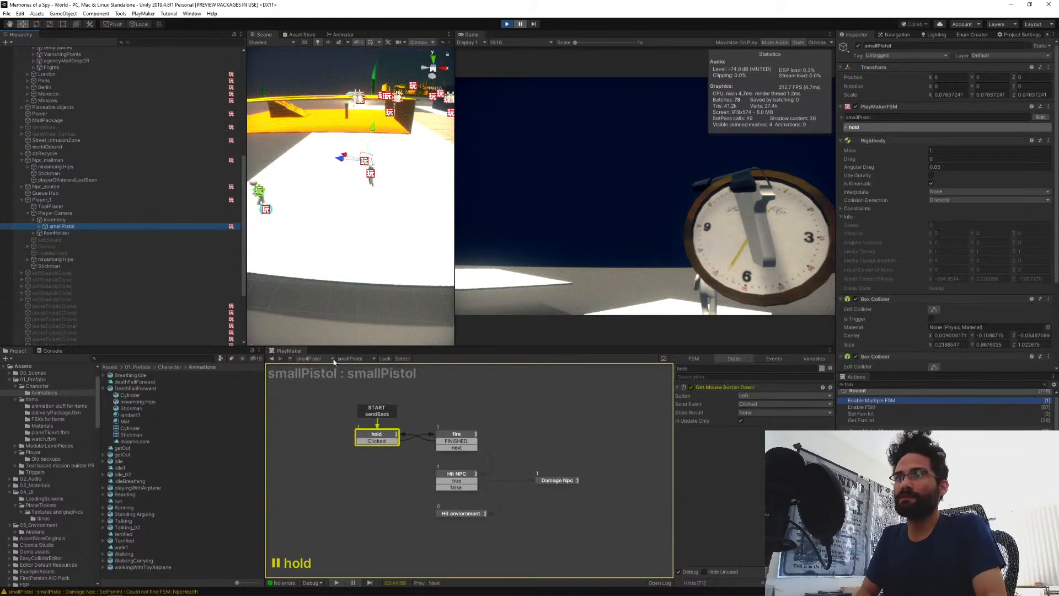
# Examine the actions of the pistol's Damage Npc state and the Player Camera's components, and stop play mode.
pyautogui.click(556, 482)
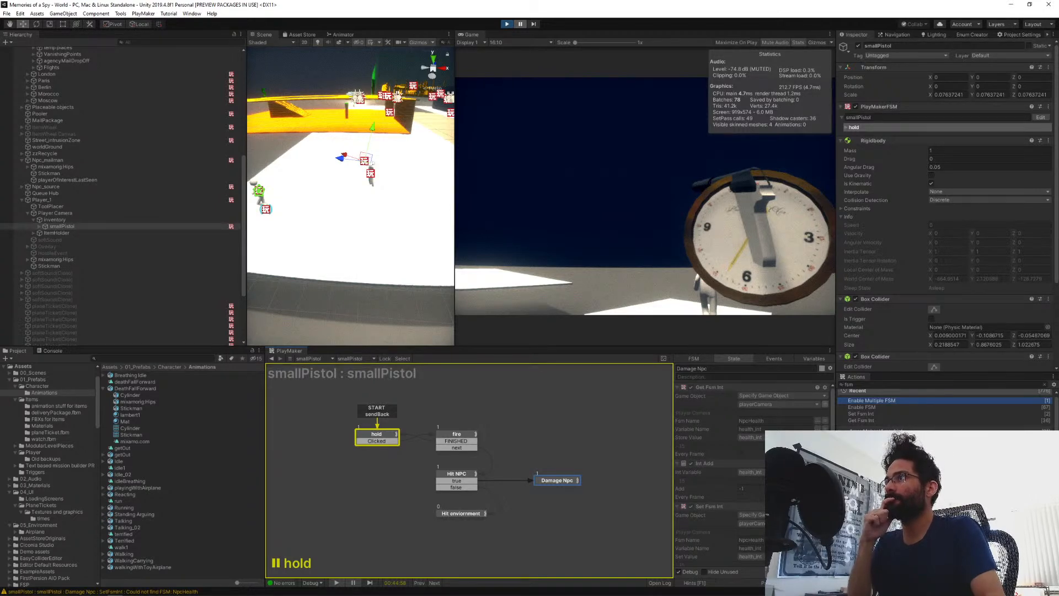
pyautogui.click(61, 213)
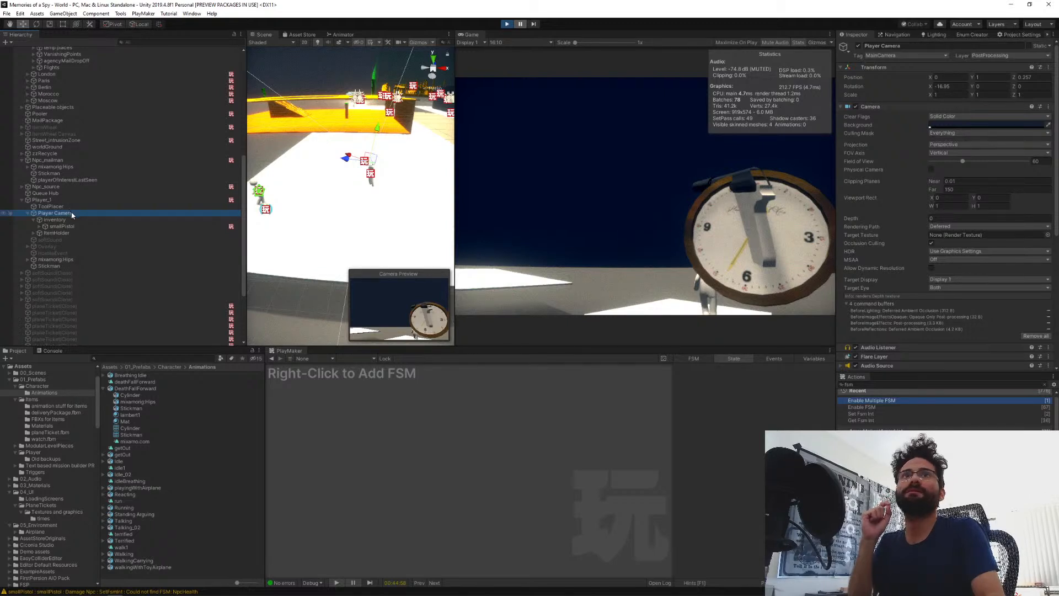
pyautogui.click(505, 25)
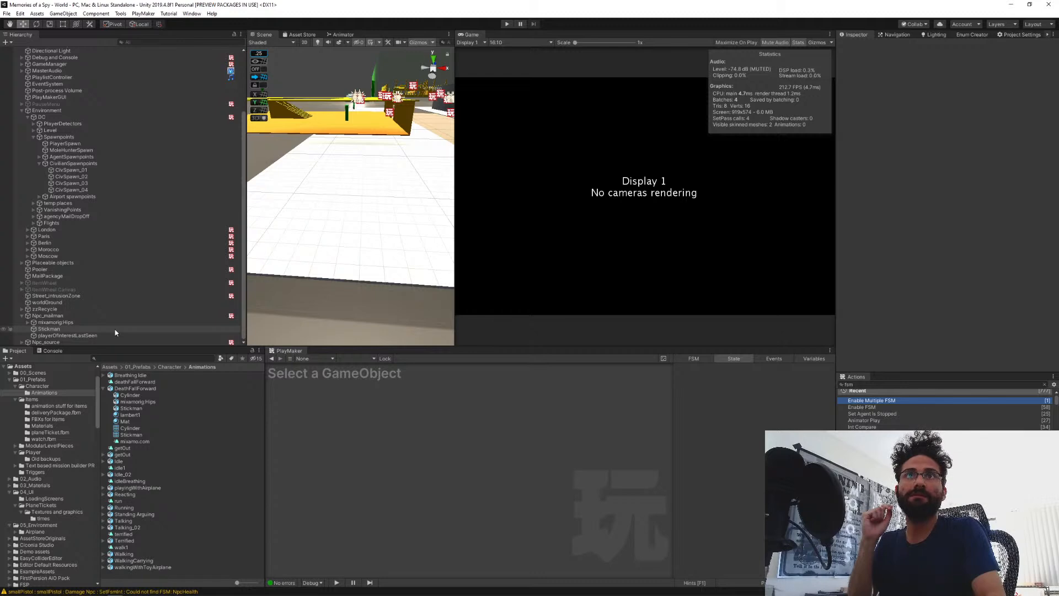
# Open the smallPistol prefab and set the Layer Mask size of the fire state's Raycast to 6.
pyautogui.scroll(3, 115, 332)
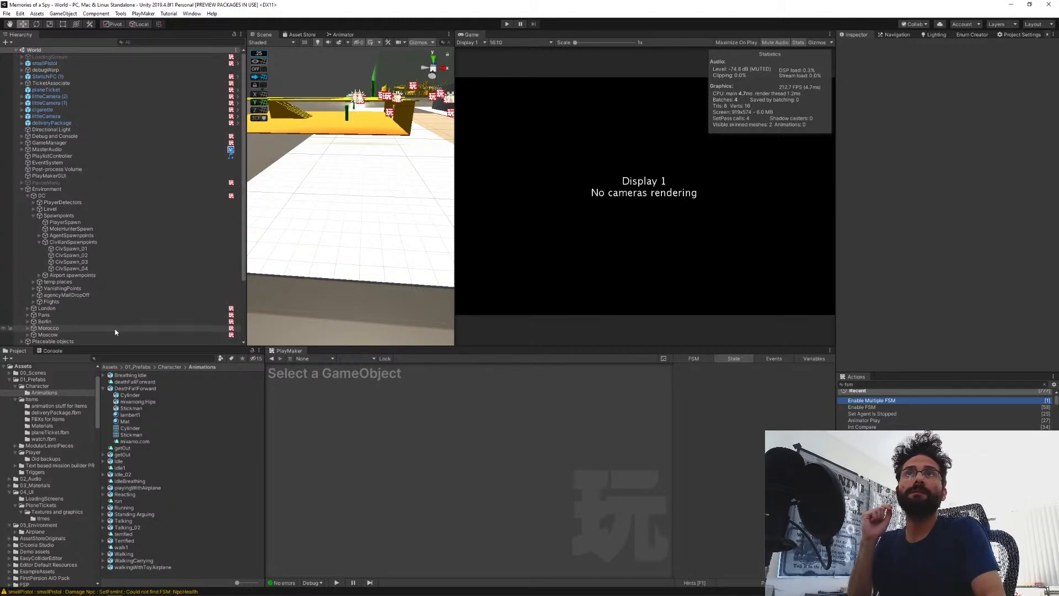
pyautogui.click(238, 63)
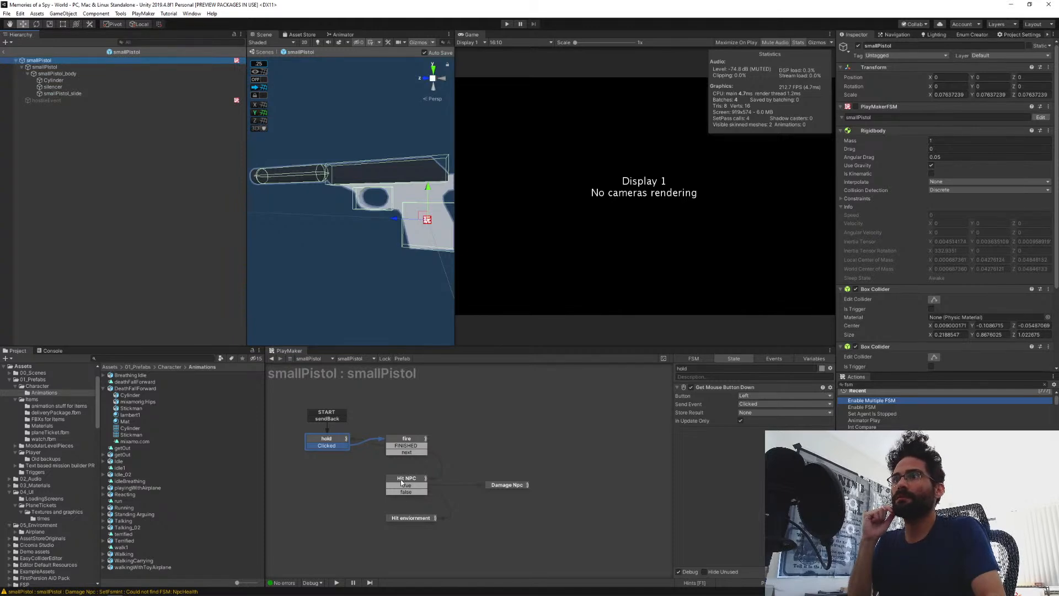
pyautogui.click(402, 442)
pyautogui.scroll(-10, 718, 496)
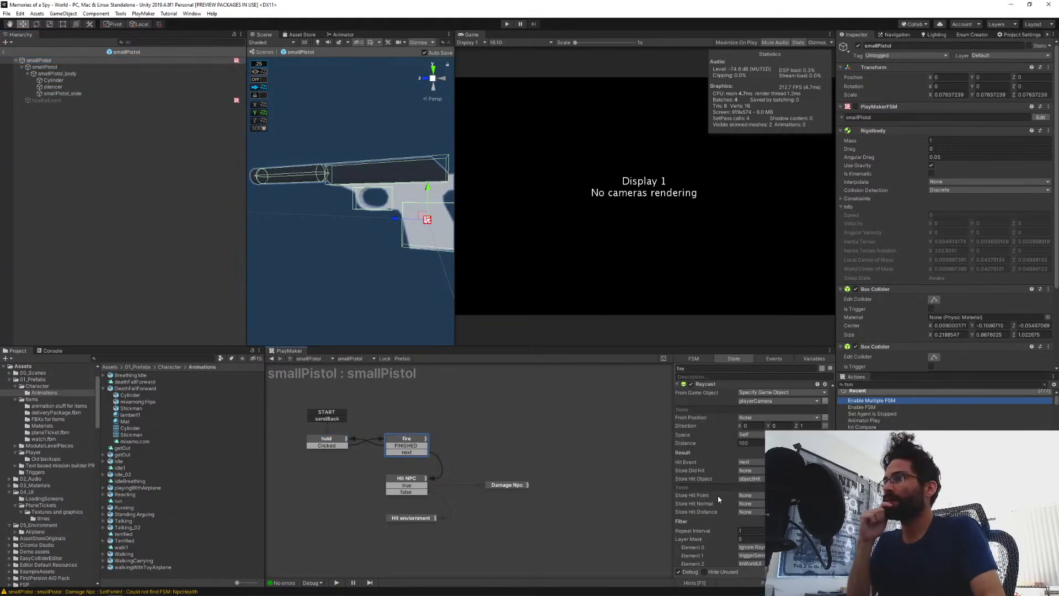
pyautogui.click(749, 473)
pyautogui.write('6')
pyautogui.press('Return')
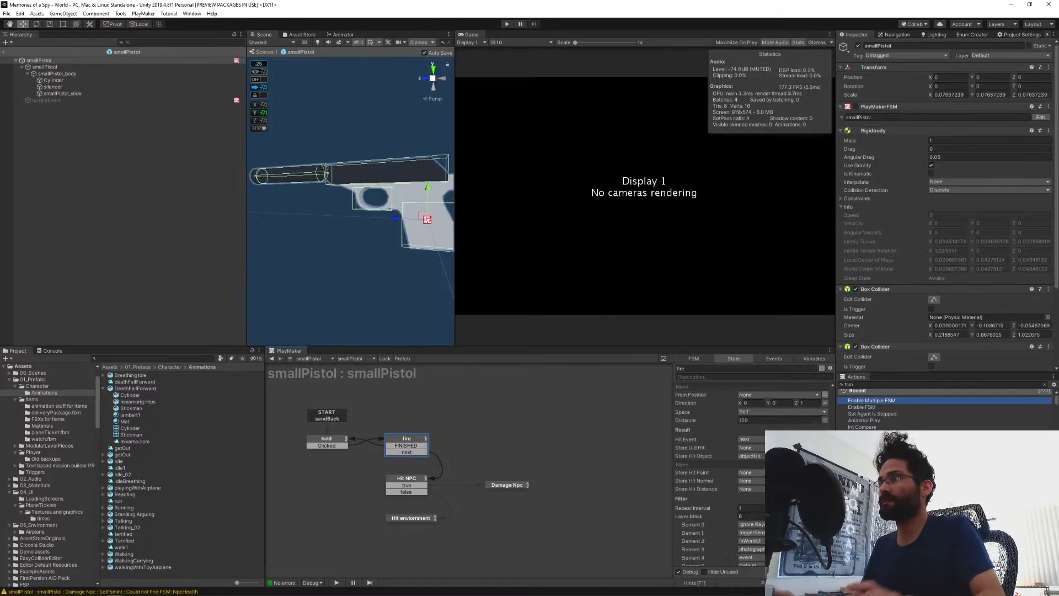
# Set Element 5 of the Raycast's Layer Mask to the PostProcessing layer.
pyautogui.scroll(-3, 724, 516)
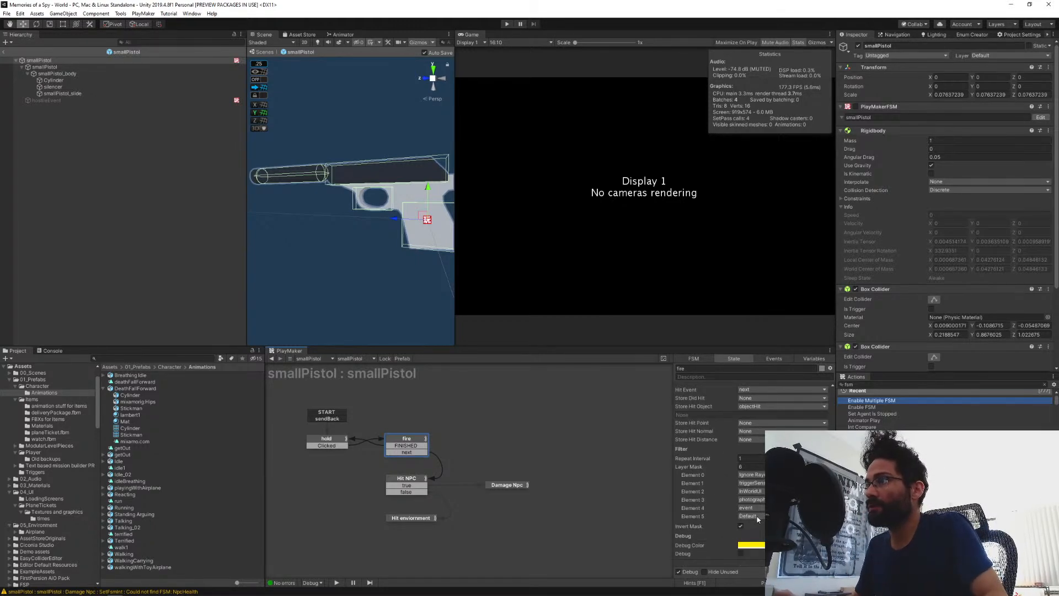
pyautogui.click(750, 516)
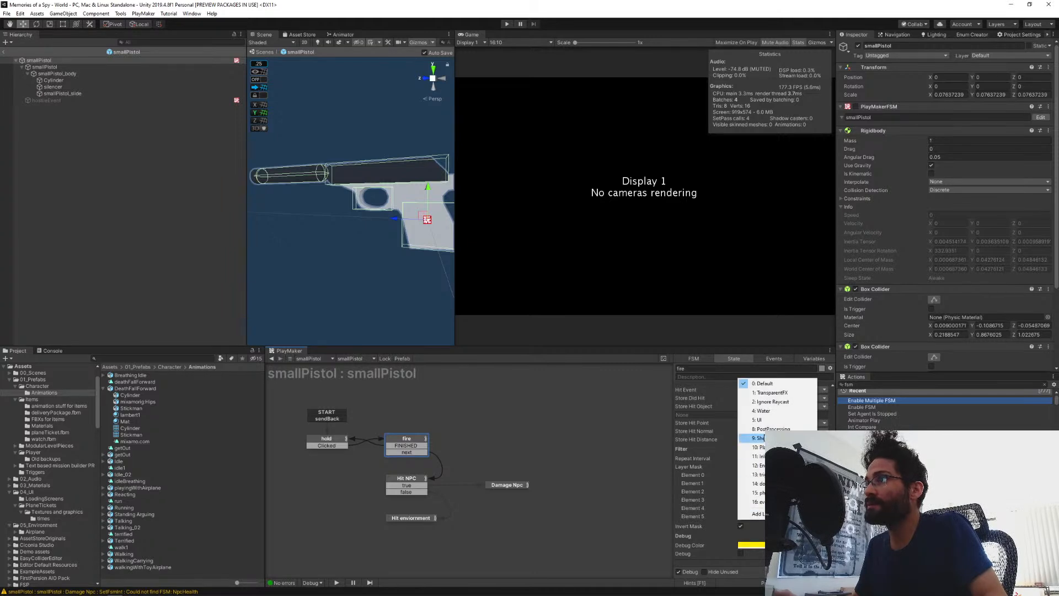
pyautogui.click(758, 429)
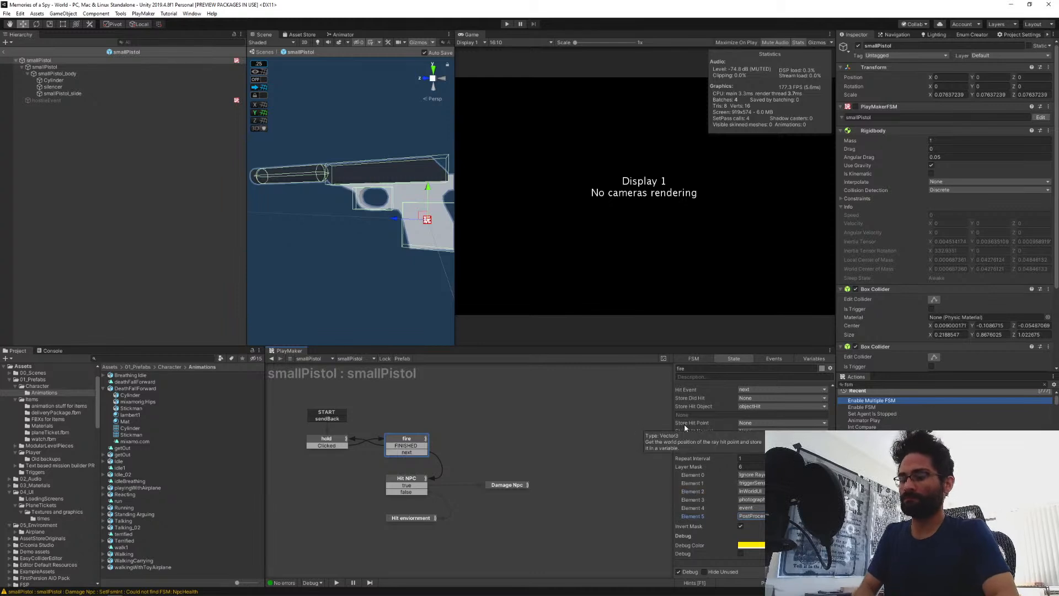
# Return from the smallPistol prefab to the World scene and start play mode with nothing selected.
pyautogui.click(4, 52)
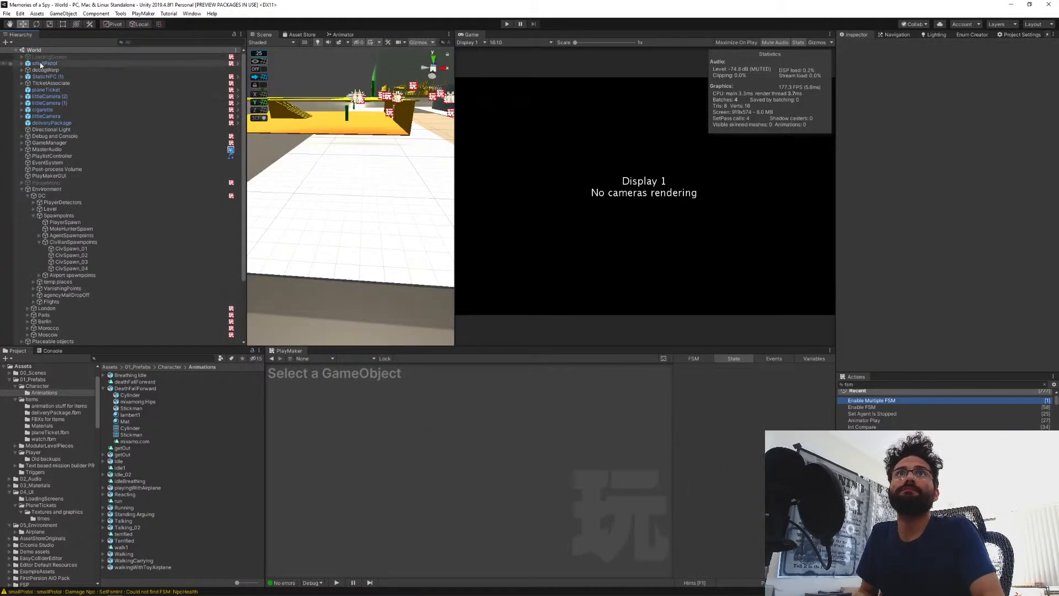
pyautogui.scroll(-5, 68, 282)
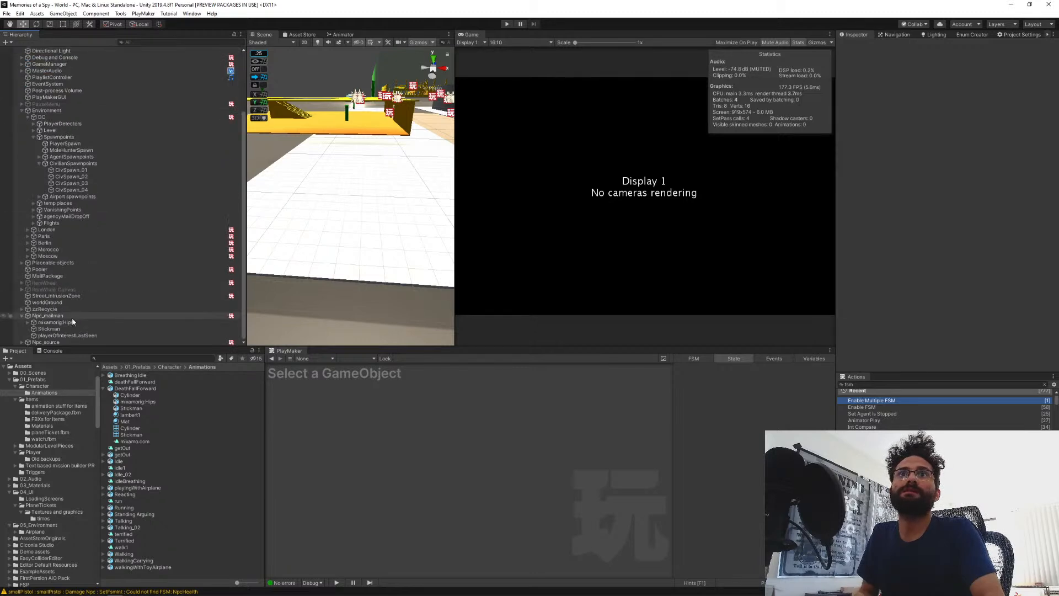
pyautogui.click(31, 315)
pyautogui.keyDown('ctrl'); pyautogui.click(31, 314); pyautogui.keyUp('ctrl')
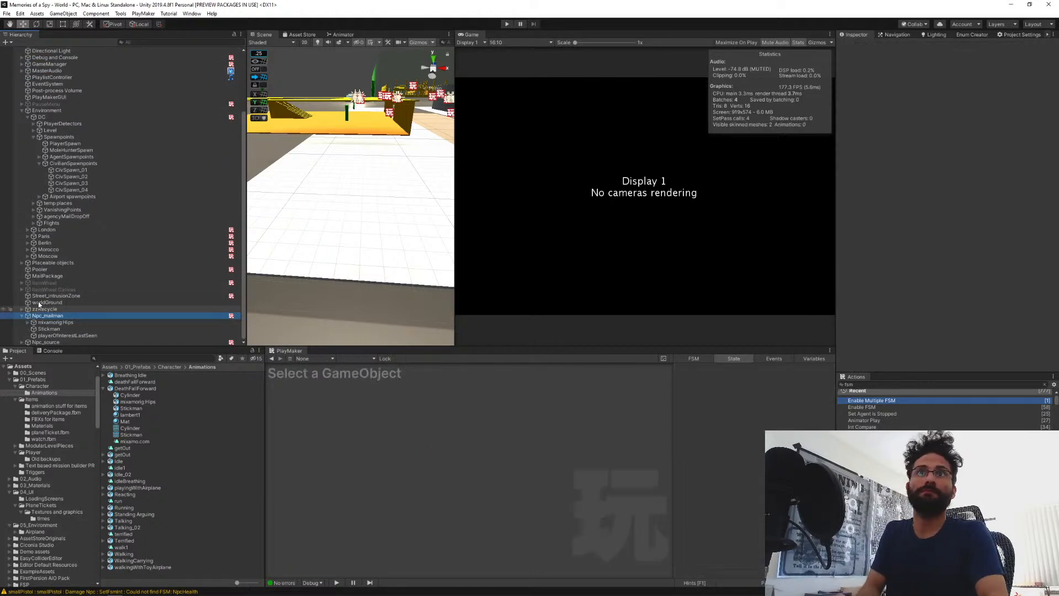
pyautogui.click(508, 24)
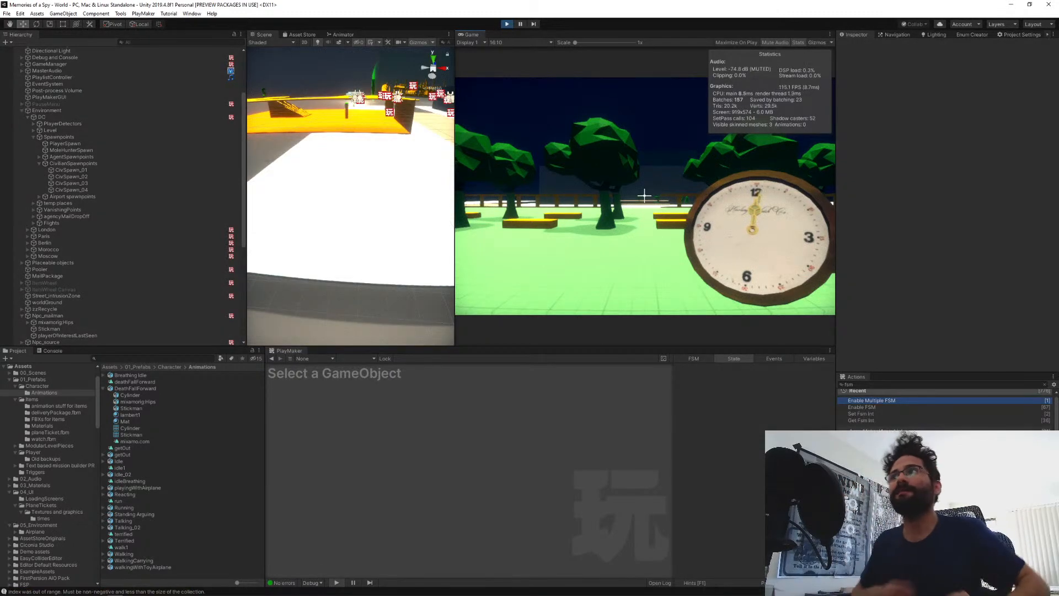
# Pick up the small pistol from the park ground and approach the NPC near the fence.
pyautogui.press('w')
pyautogui.press('e')
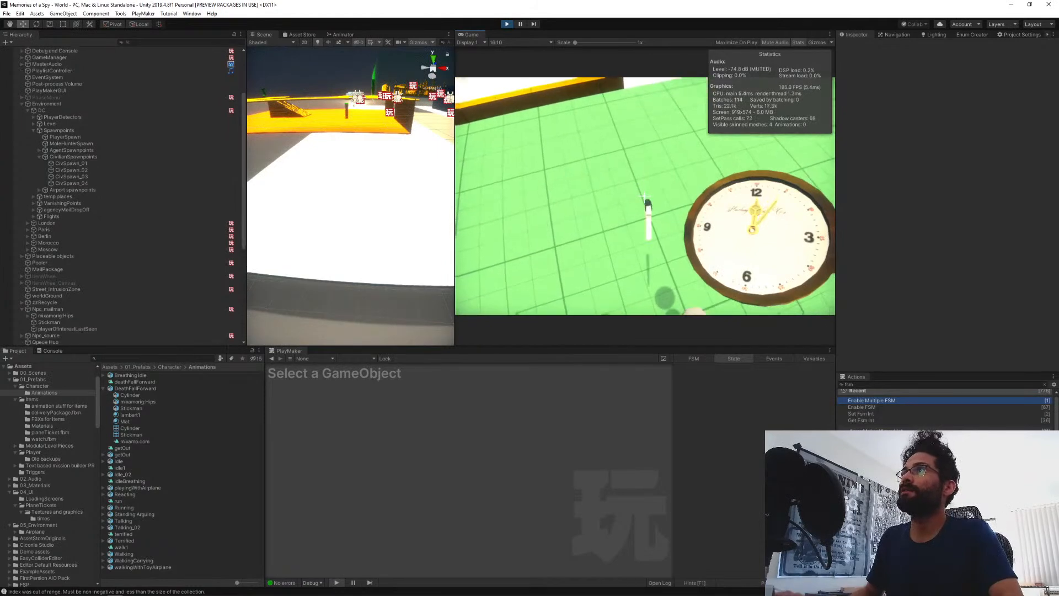
pyautogui.press('w')
pyautogui.press('w')
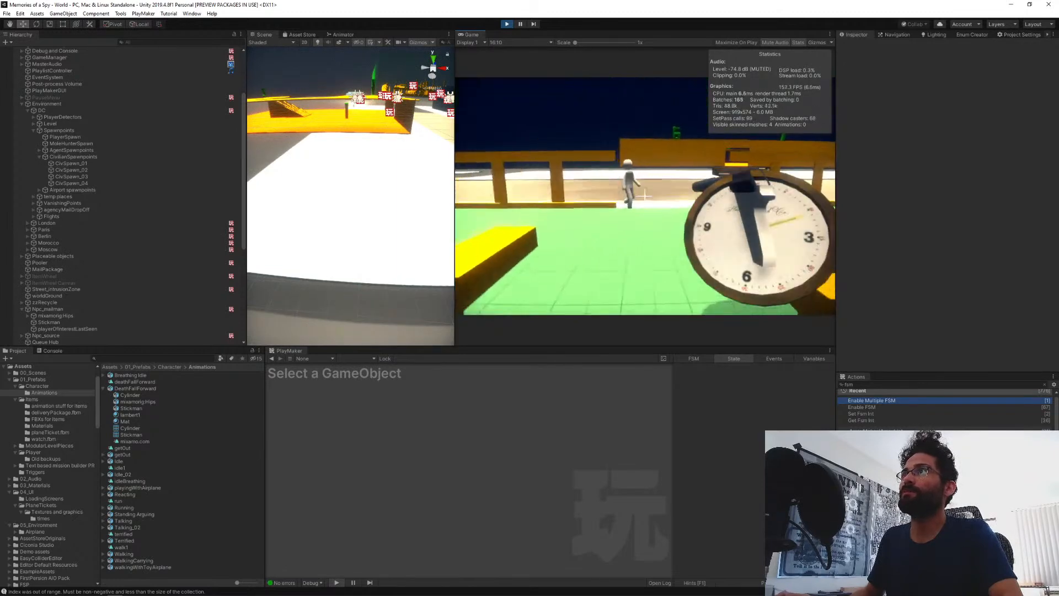
# Shoot at the NPC and follow it across the street to test the updated raycast layer mask.
pyautogui.press('w')
pyautogui.click(645, 196)
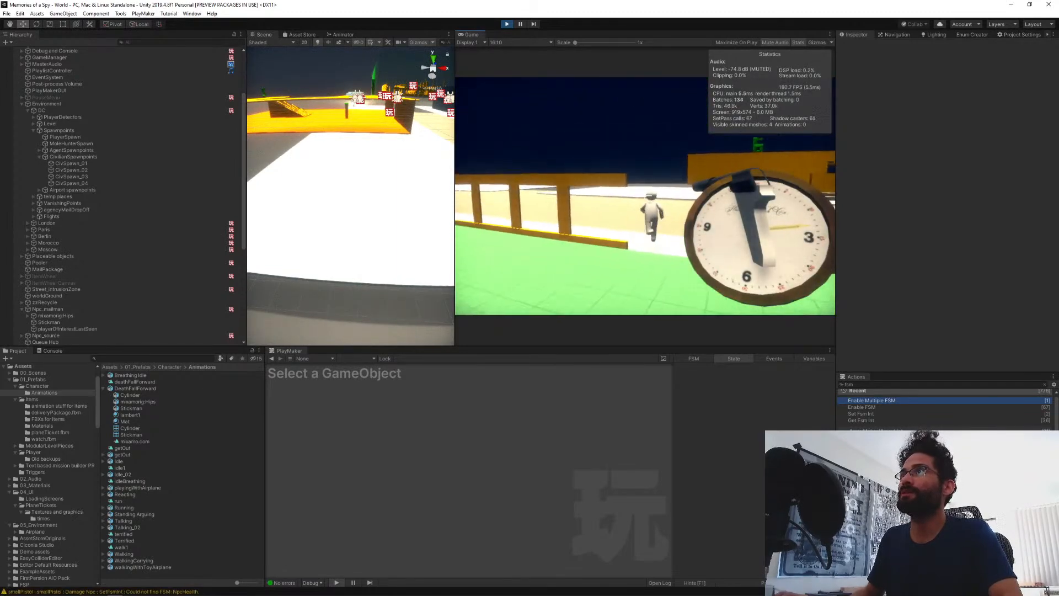
pyautogui.press('w')
pyautogui.press('w')
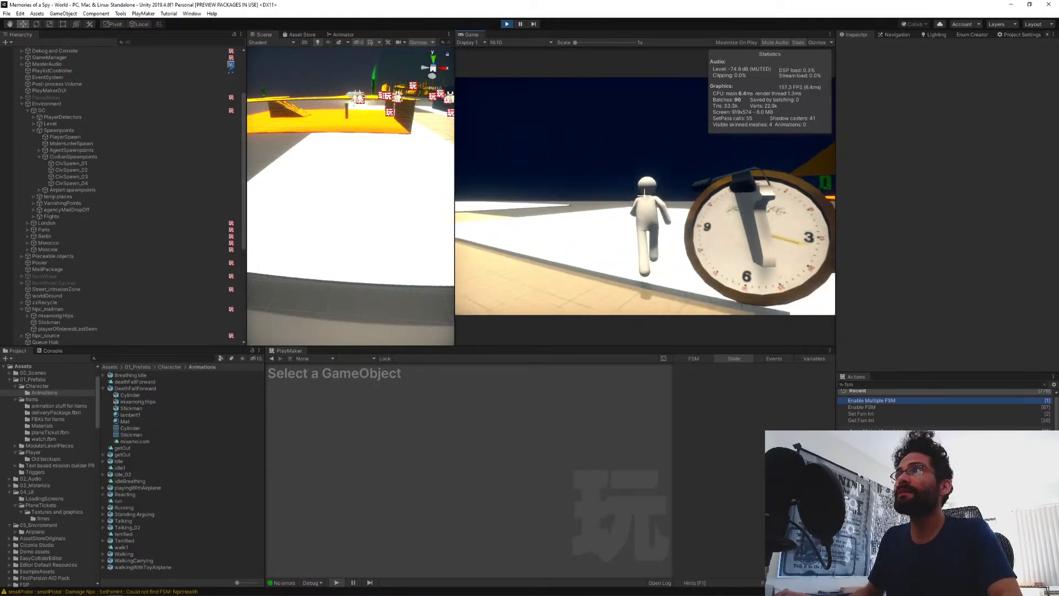
pyautogui.press('w')
pyautogui.press('w')
pyautogui.press('w')
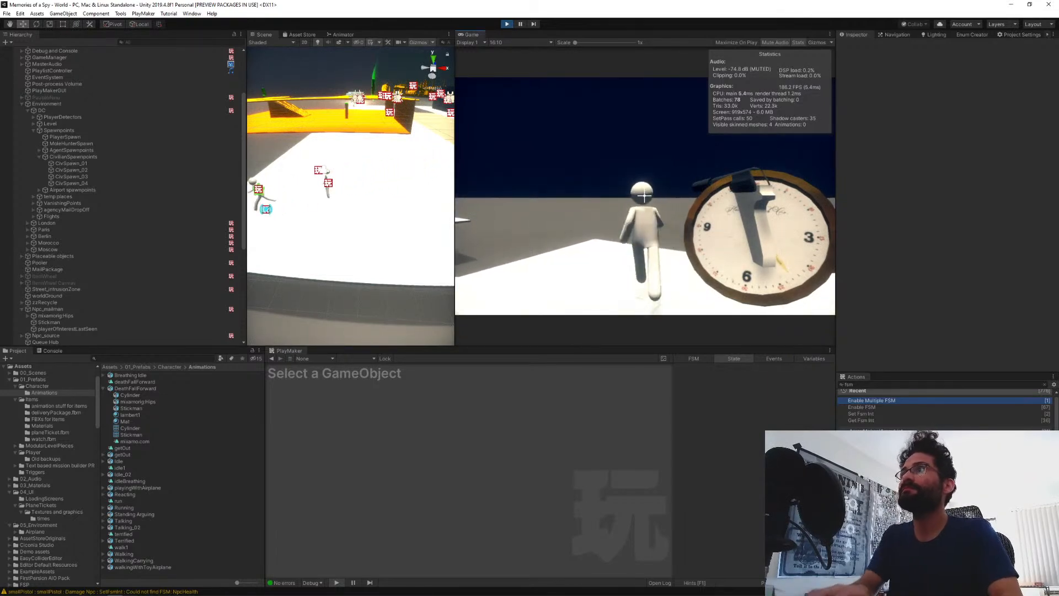
# Pause the play test and inspect the NpcHealth state machine on Npc_mailman.
pyautogui.hotkey('ctrl', 'shift', 'p')
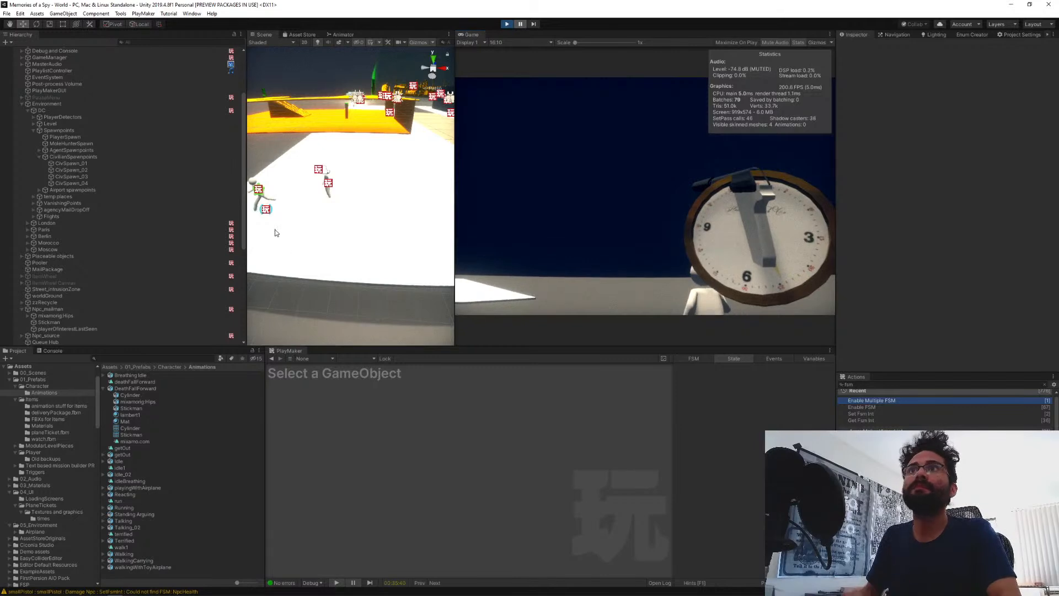
pyautogui.click(266, 209)
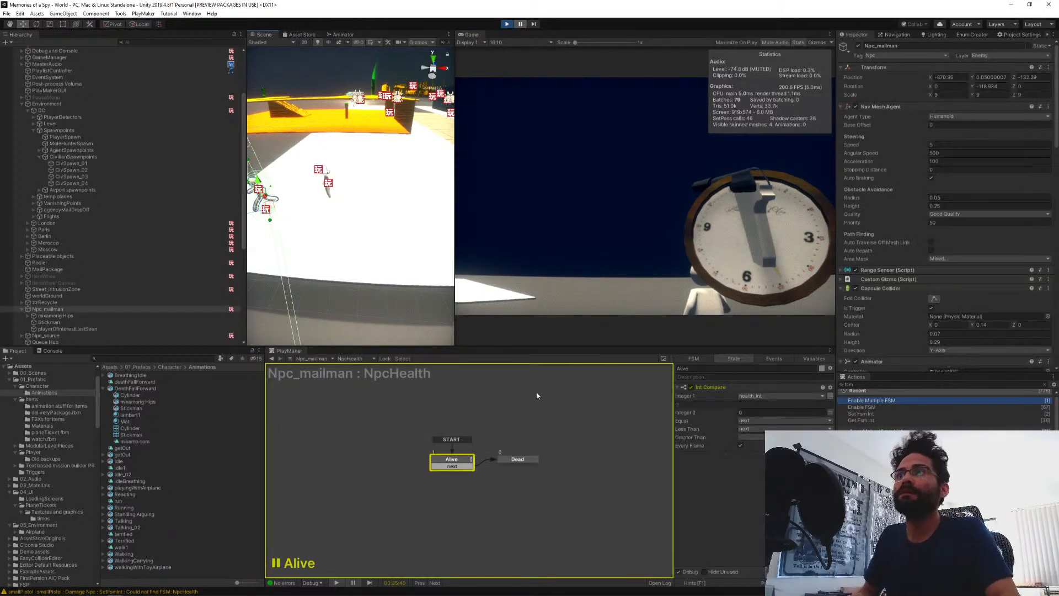
# Find the smallPistol in Player_1's camera inventory and inspect the actions of its Damage Npc state.
pyautogui.scroll(-3, 59, 311)
pyautogui.click(66, 299)
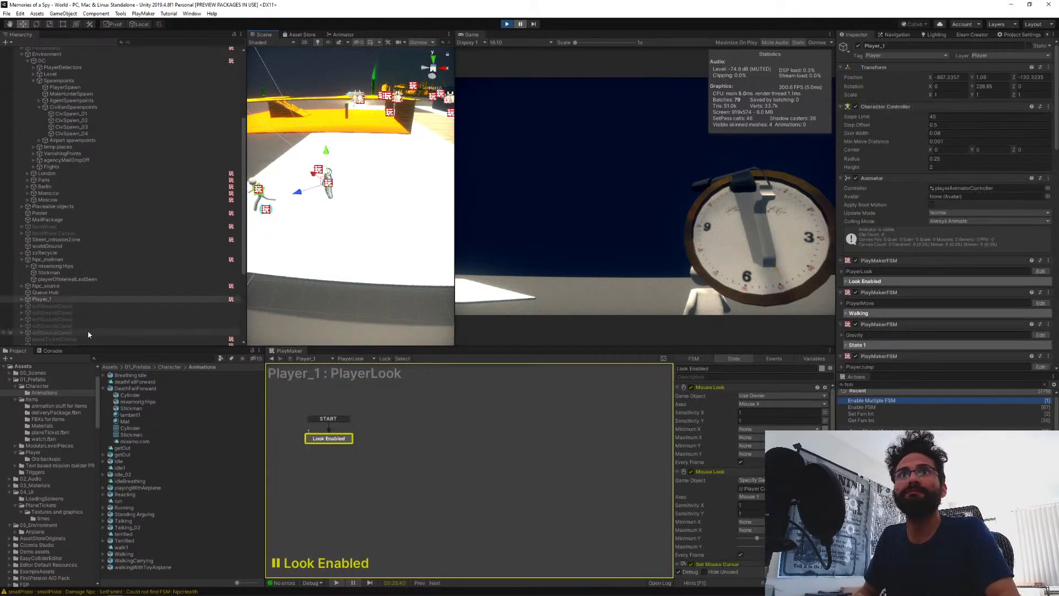
pyautogui.click(22, 299)
pyautogui.click(27, 312)
pyautogui.click(34, 319)
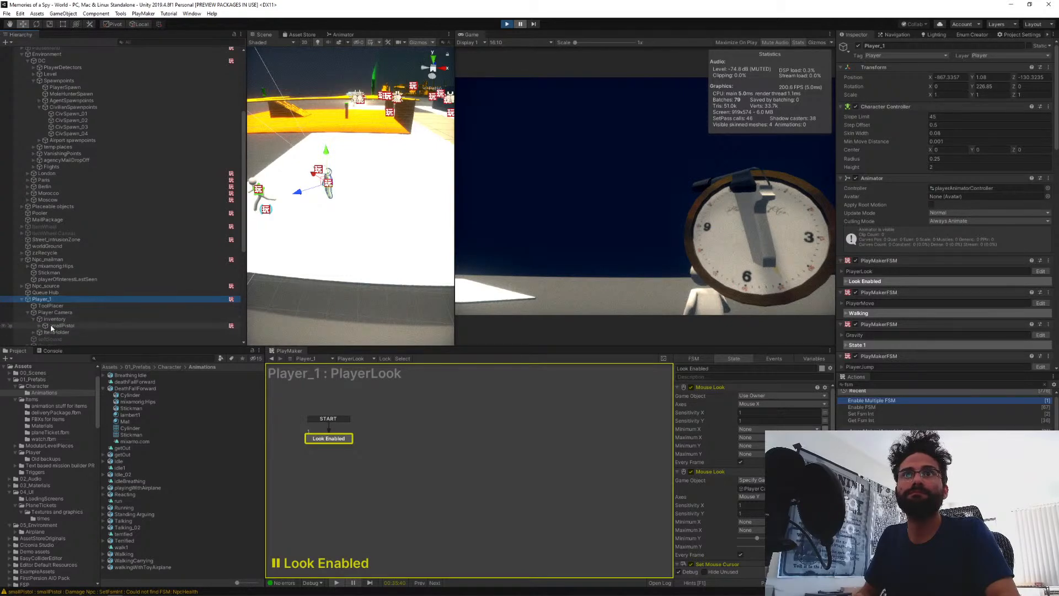
pyautogui.click(56, 325)
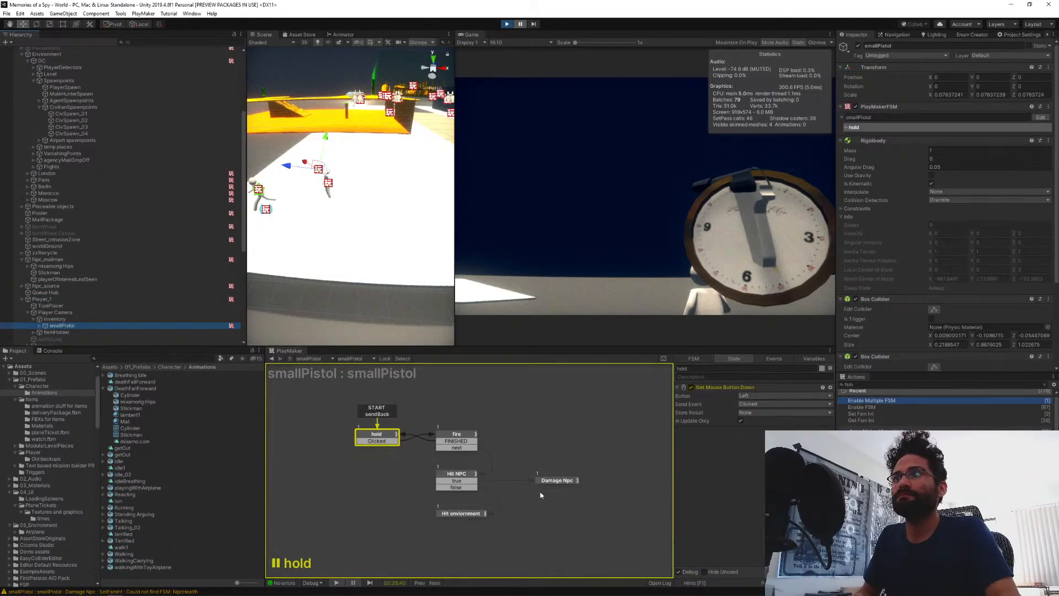
pyautogui.click(549, 481)
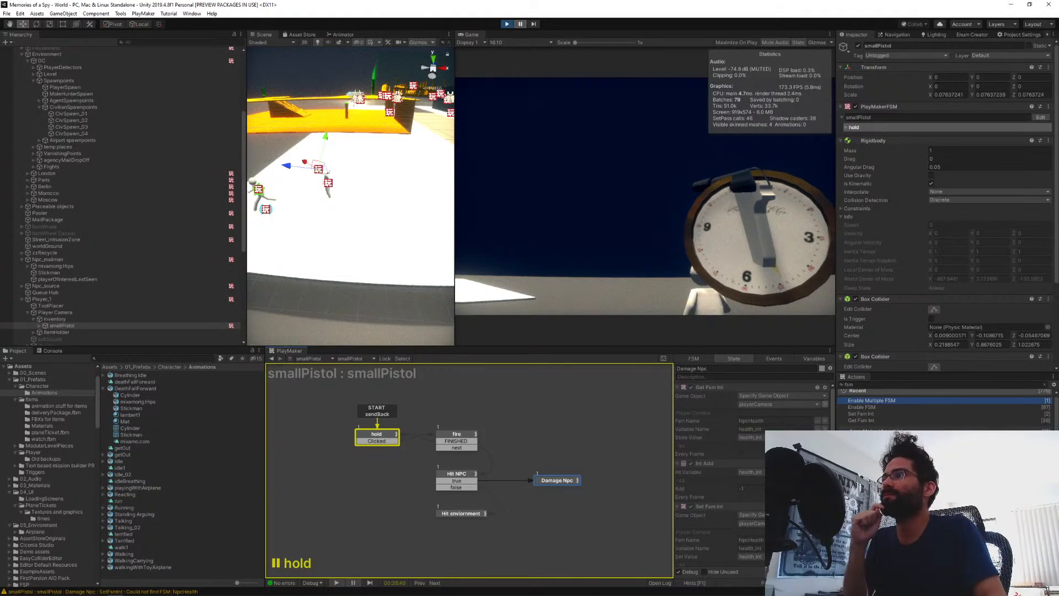
# Check the Player Camera object and the pistol's fire, Hit NPC and Damage Npc states to examine which game object the damage targets.
pyautogui.click(79, 313)
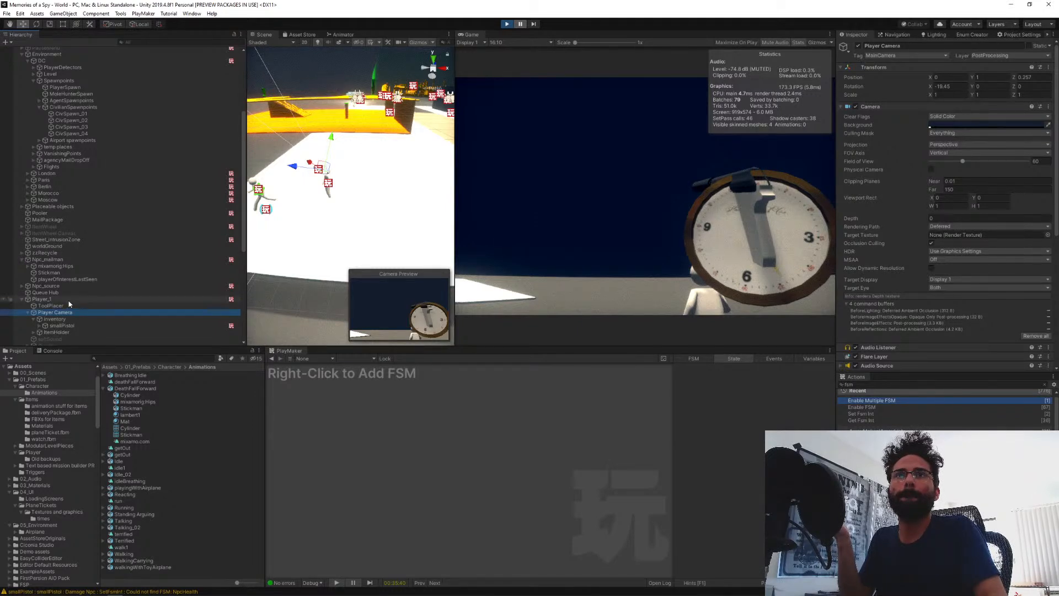
pyautogui.click(69, 300)
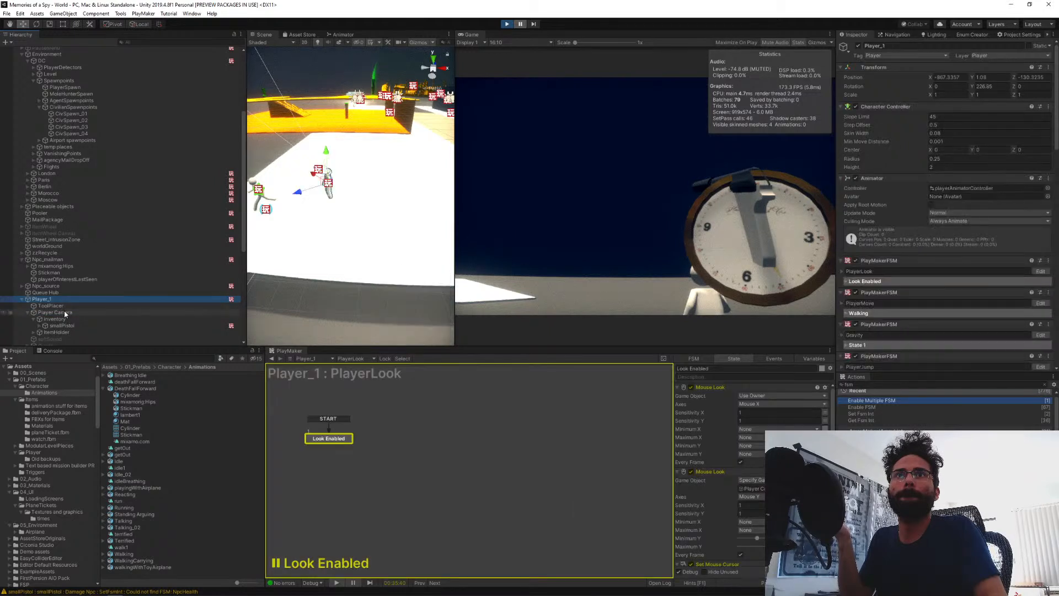
pyautogui.click(62, 325)
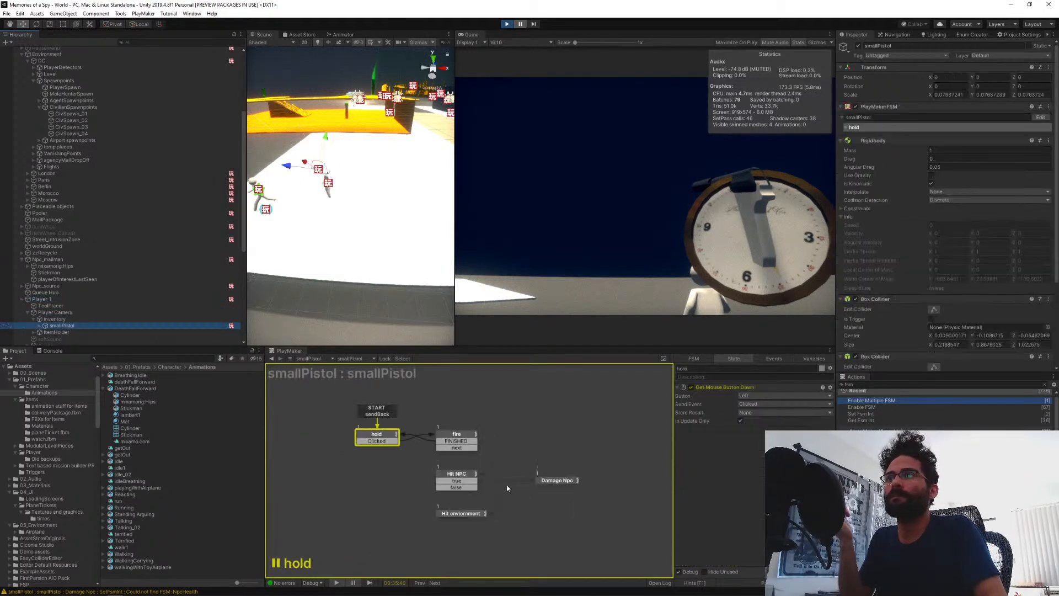
pyautogui.click(464, 436)
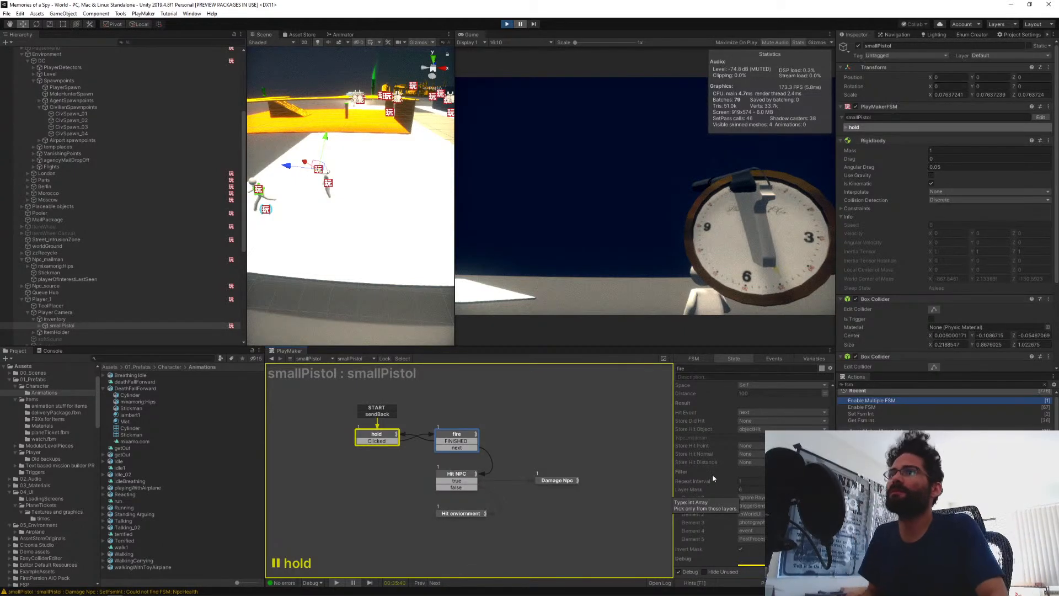
pyautogui.click(555, 481)
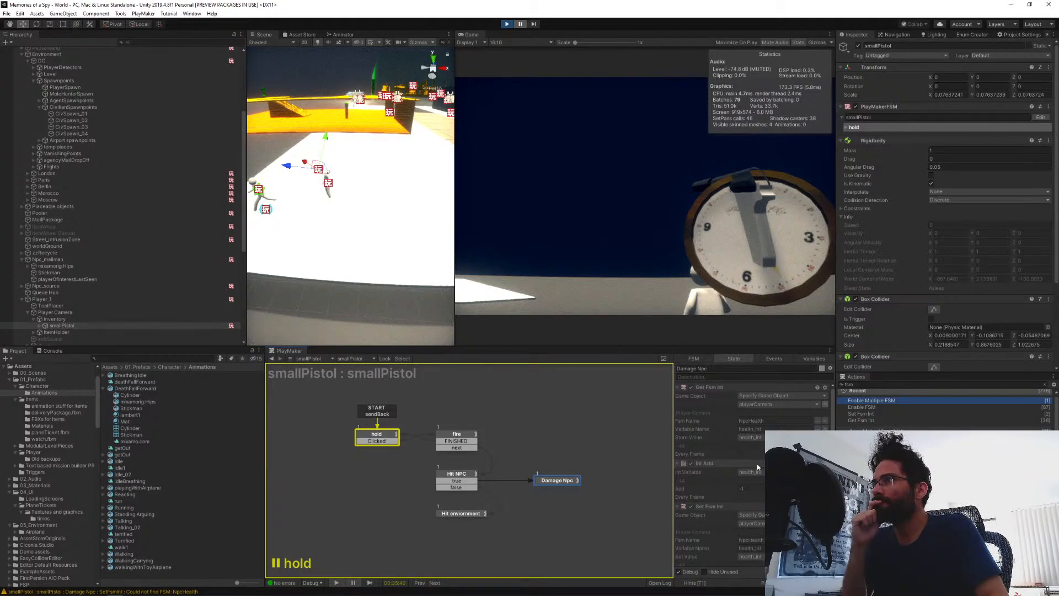
pyautogui.click(759, 421)
pyautogui.click(461, 477)
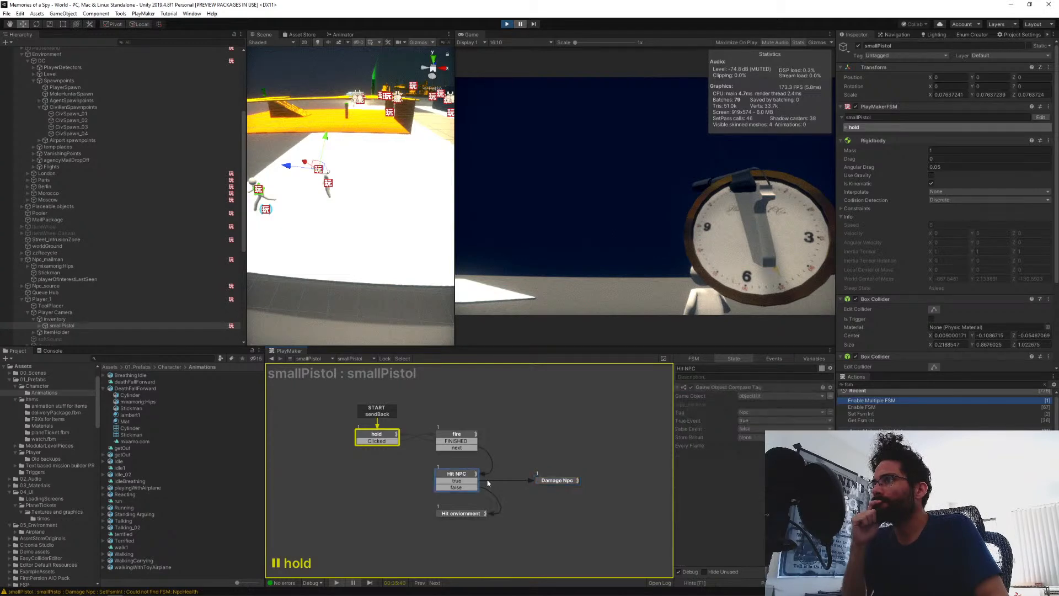
pyautogui.click(455, 435)
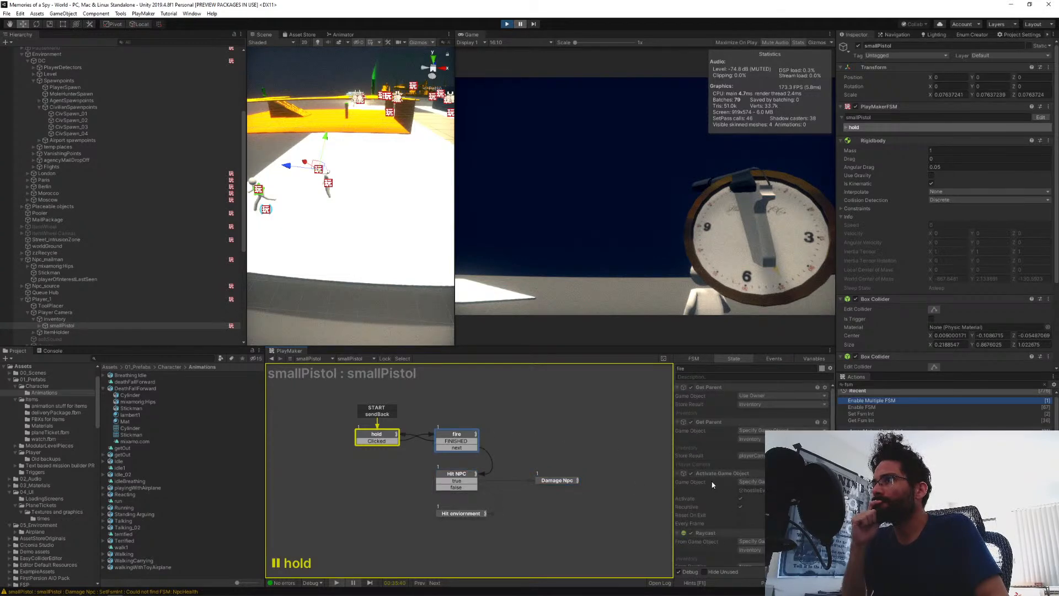
pyautogui.click(556, 481)
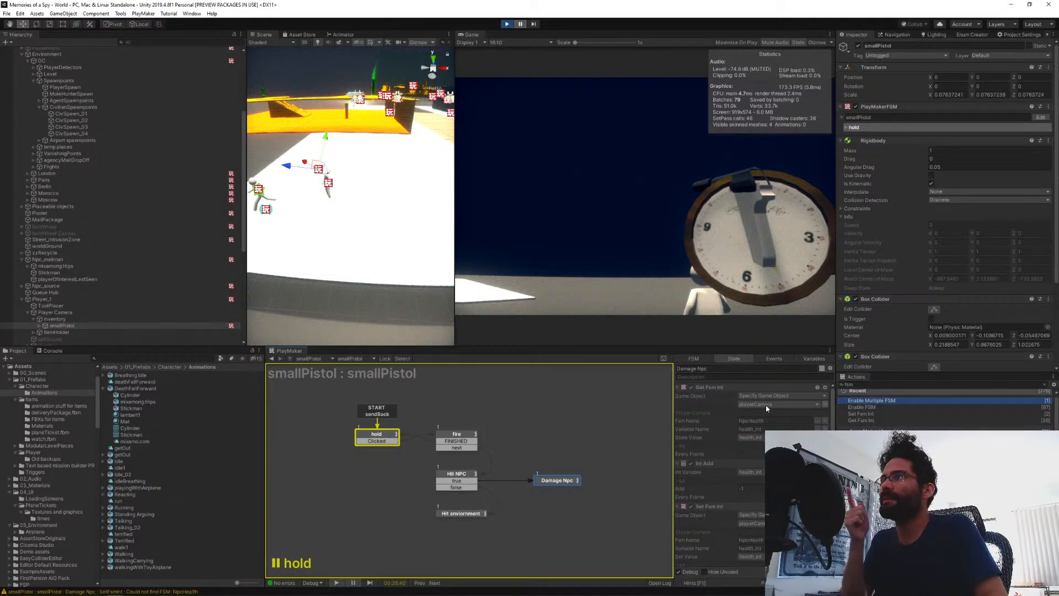
# Stop play mode and set objectHit as the game object for Get Fsm Int and Set Fsm Int in the smallPistol prefab's Damage Npc state.
pyautogui.click(508, 27)
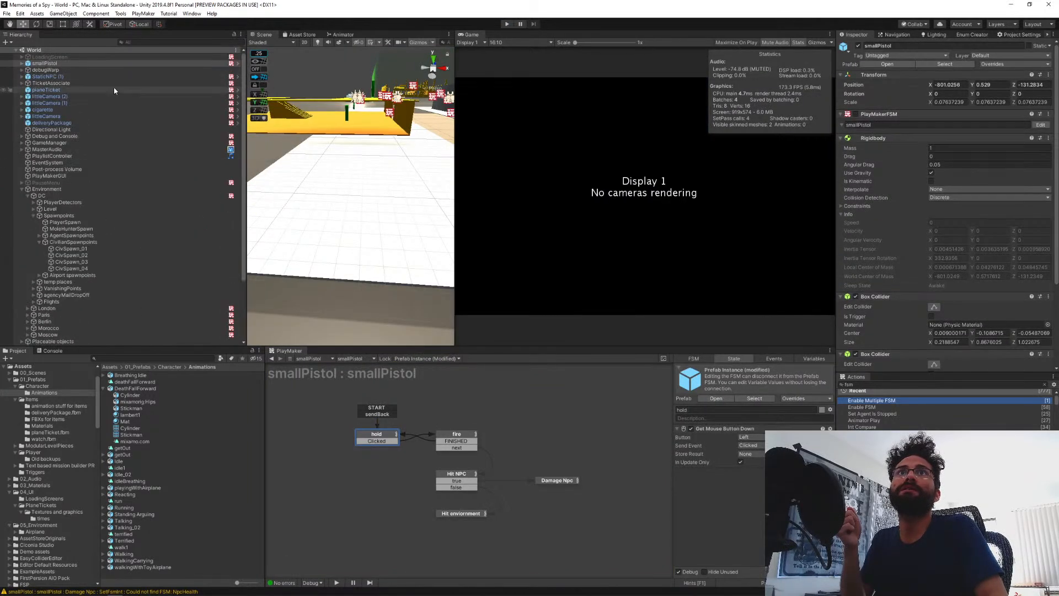
pyautogui.click(239, 63)
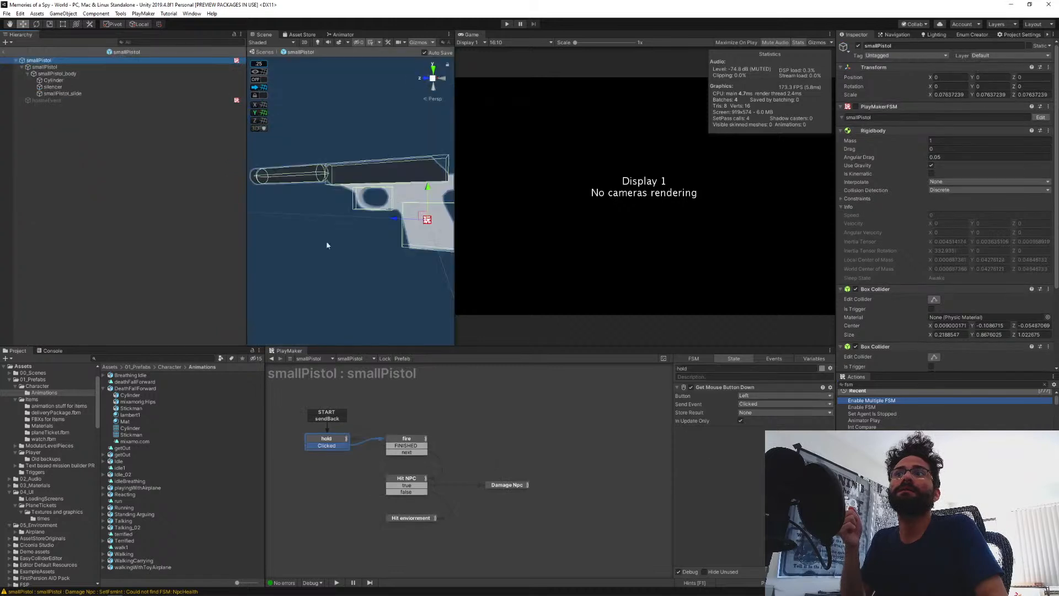
pyautogui.click(406, 484)
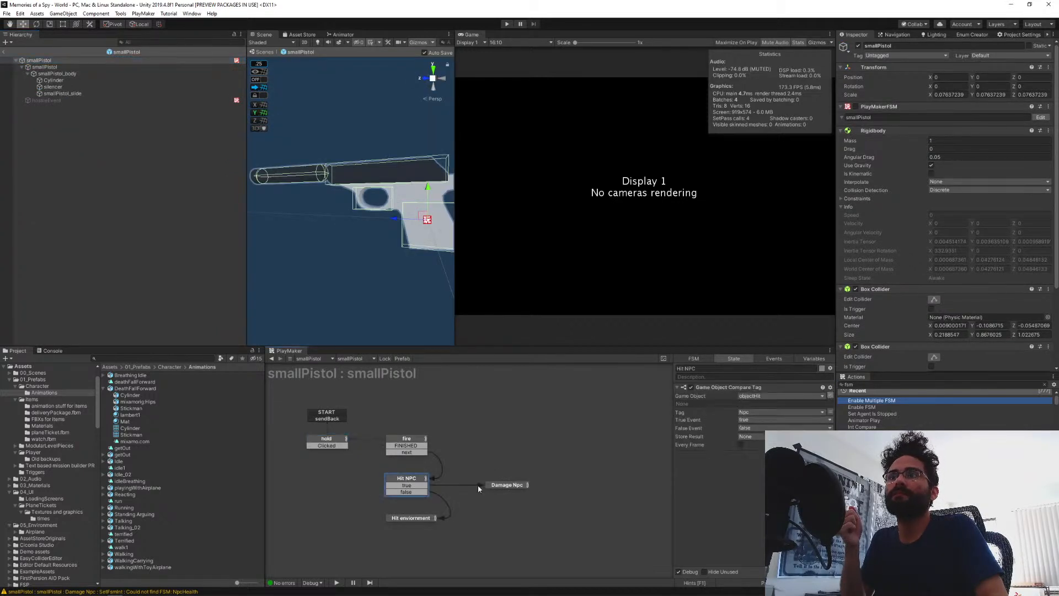
pyautogui.click(501, 486)
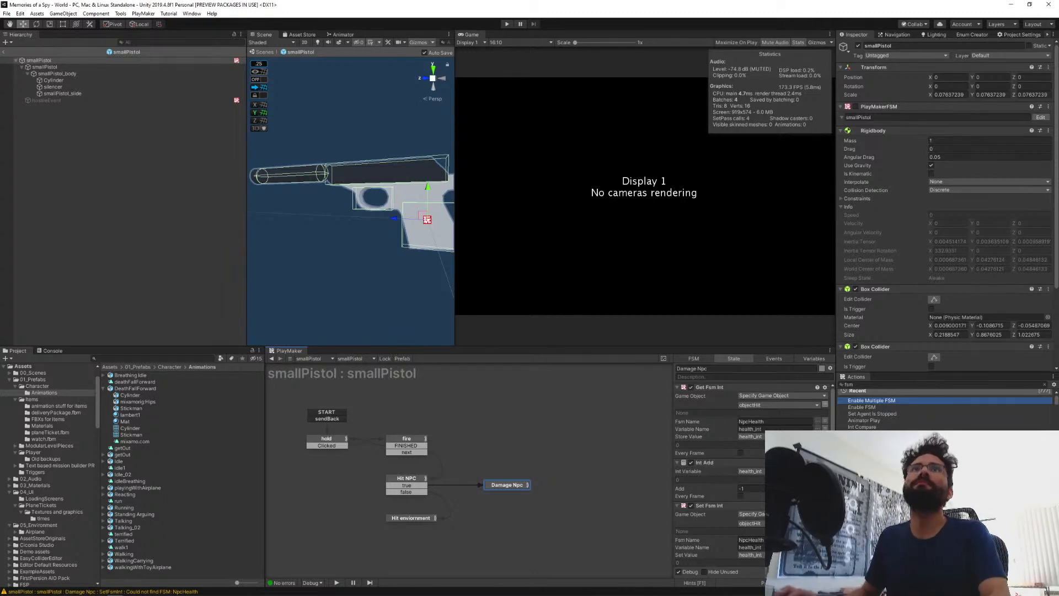
# Return from the smallPistol prefab to the World scene.
pyautogui.click(4, 52)
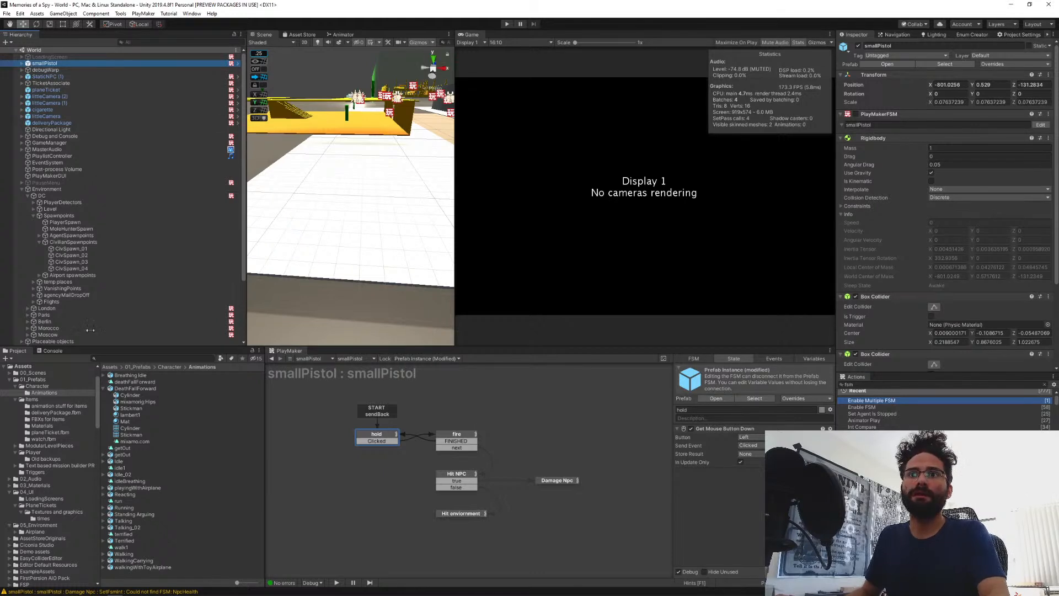
pyautogui.click(63, 13)
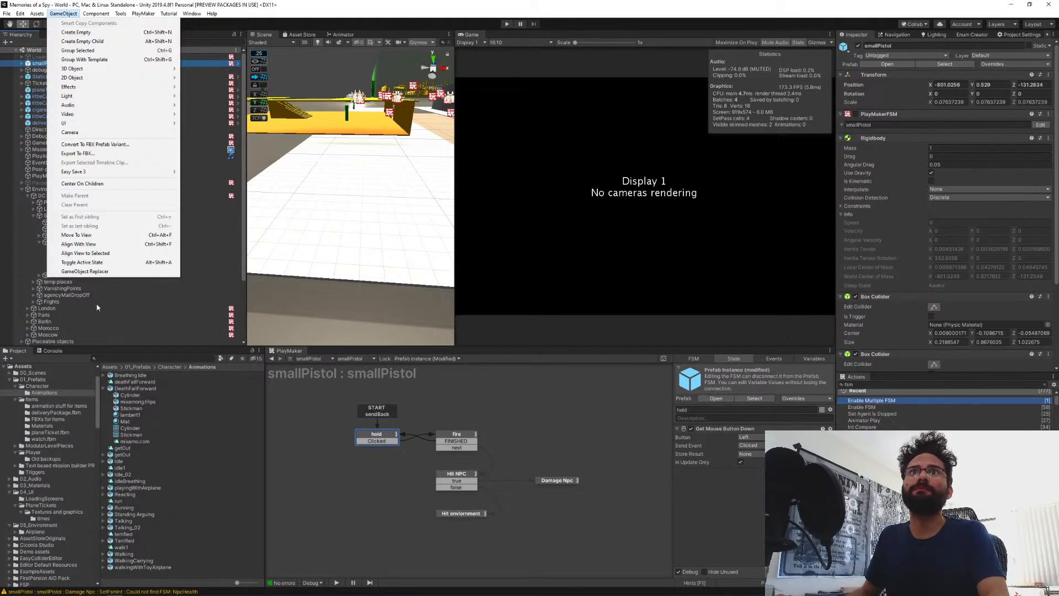
# Replace the scene's smallPistol with the smallPistol prefab from the Items folder using GameObject Replacer, copying rotation and scale.
pyautogui.click(89, 271)
pyautogui.click(32, 399)
pyautogui.click(43, 64)
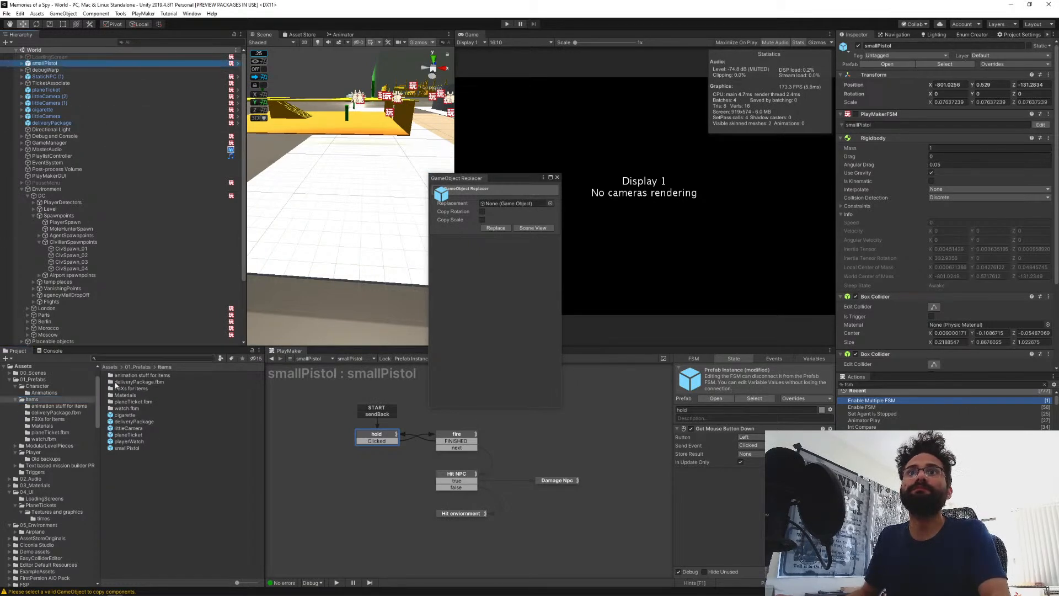
pyautogui.moveTo(127, 447); pyautogui.dragTo(496, 205)
pyautogui.click(482, 211)
pyautogui.click(482, 220)
pyautogui.click(495, 228)
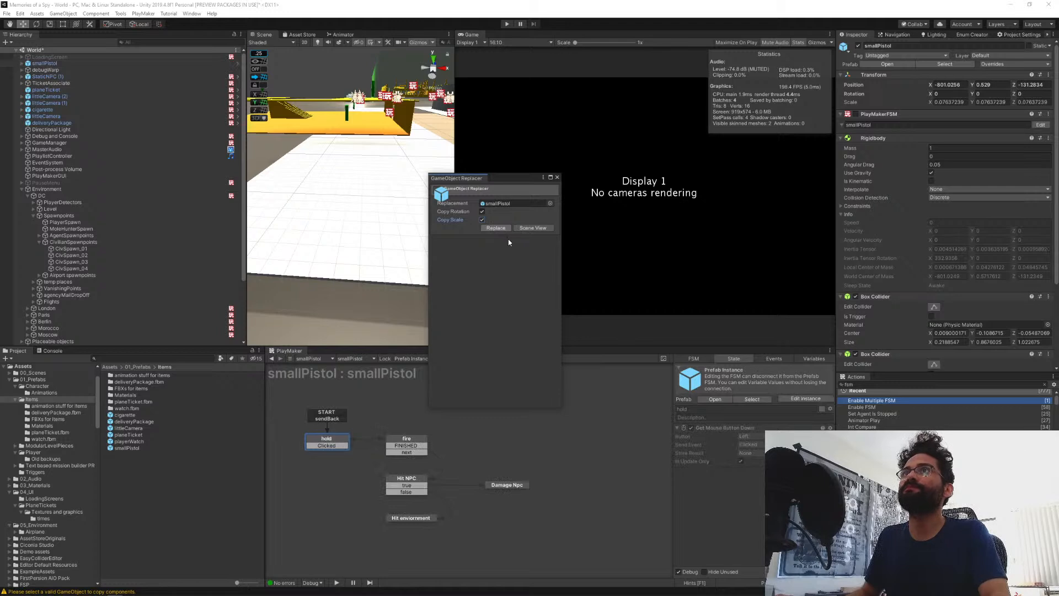
pyautogui.click(557, 177)
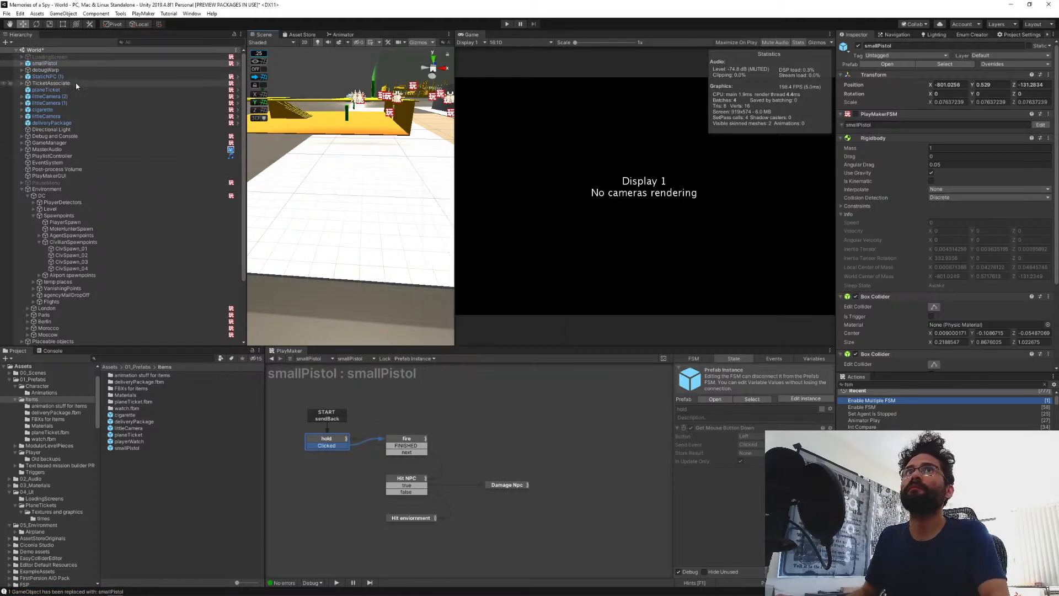
# Check the pistol's Damage Npc state, then run the game and warp the player with the console command playerWarp 0.
pyautogui.click(506, 486)
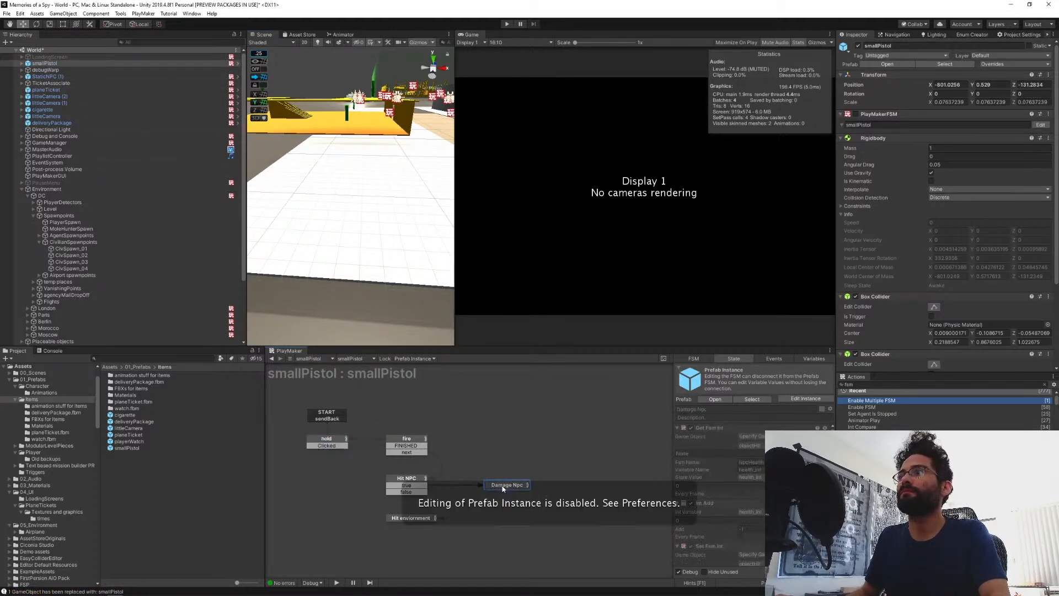
pyautogui.click(203, 488)
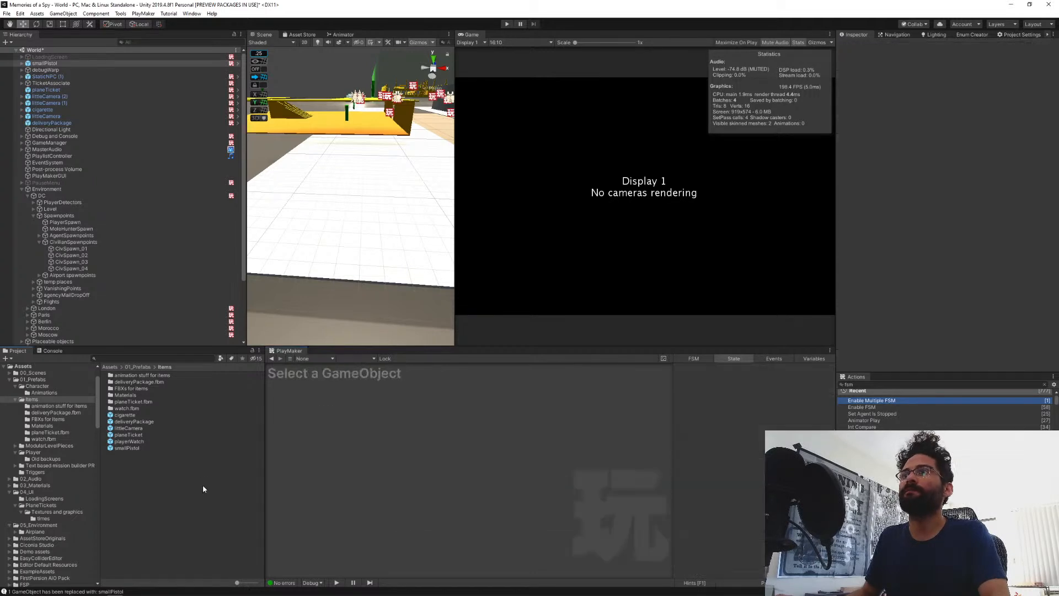
pyautogui.click(505, 24)
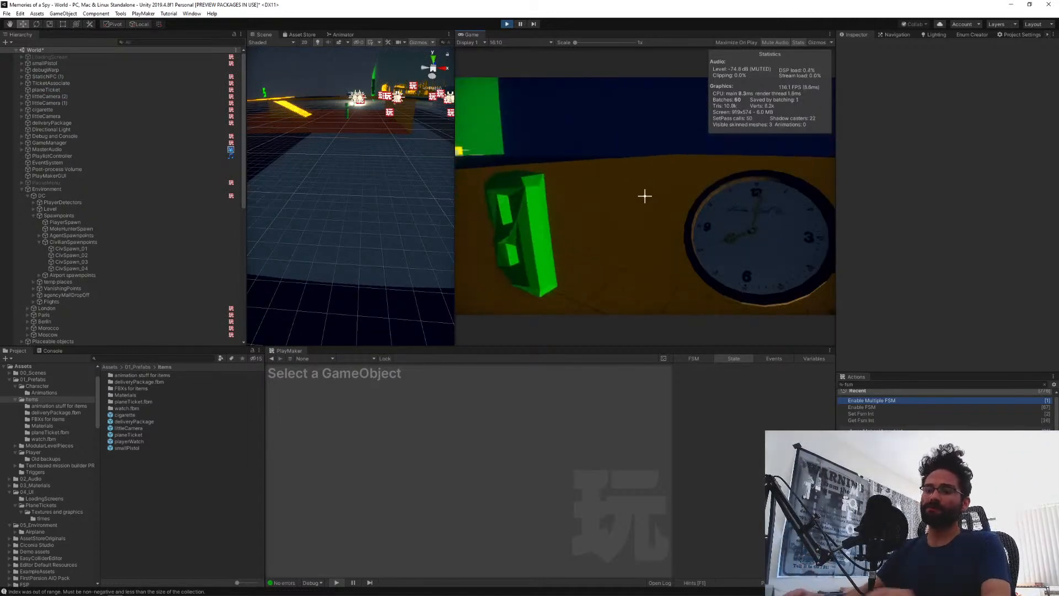
pyautogui.press('`')
pyautogui.write('playerWarp 0')
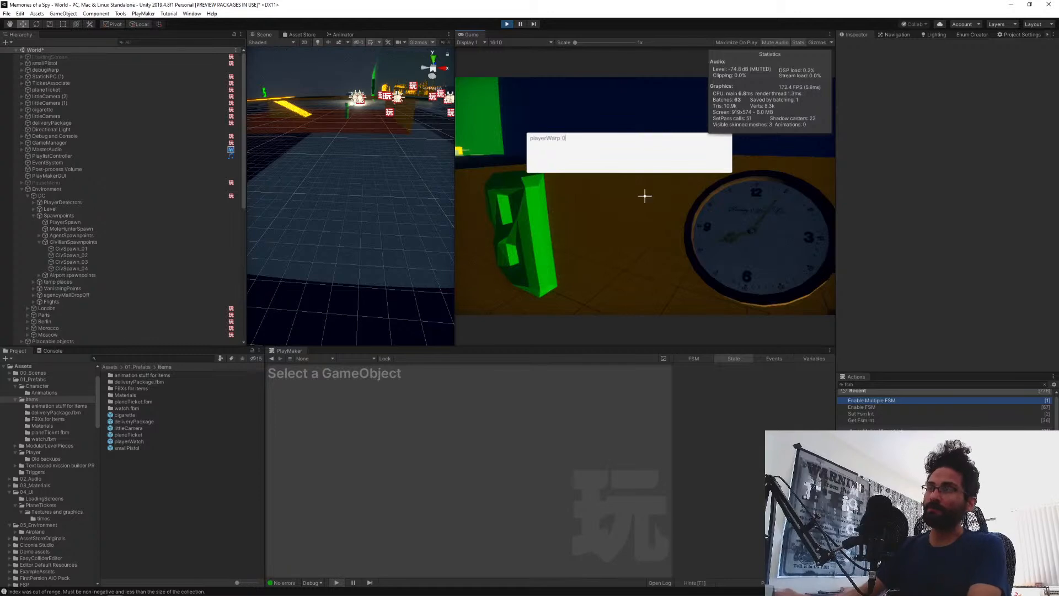
pyautogui.press('Return')
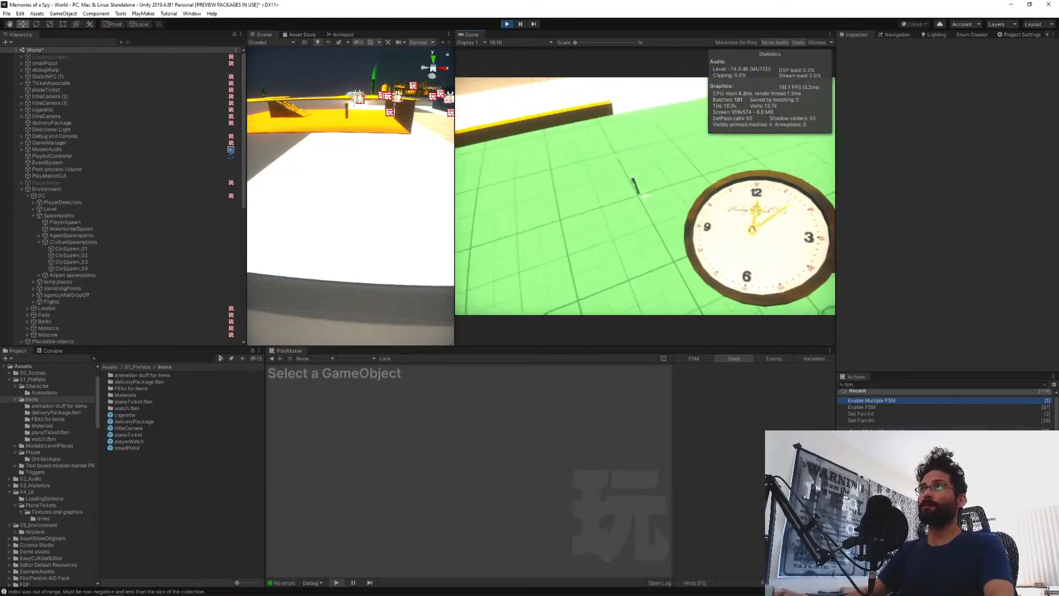
# Pick up the pistol in the game, follow the walking NPC out of the park and shoot it.
pyautogui.press('e')
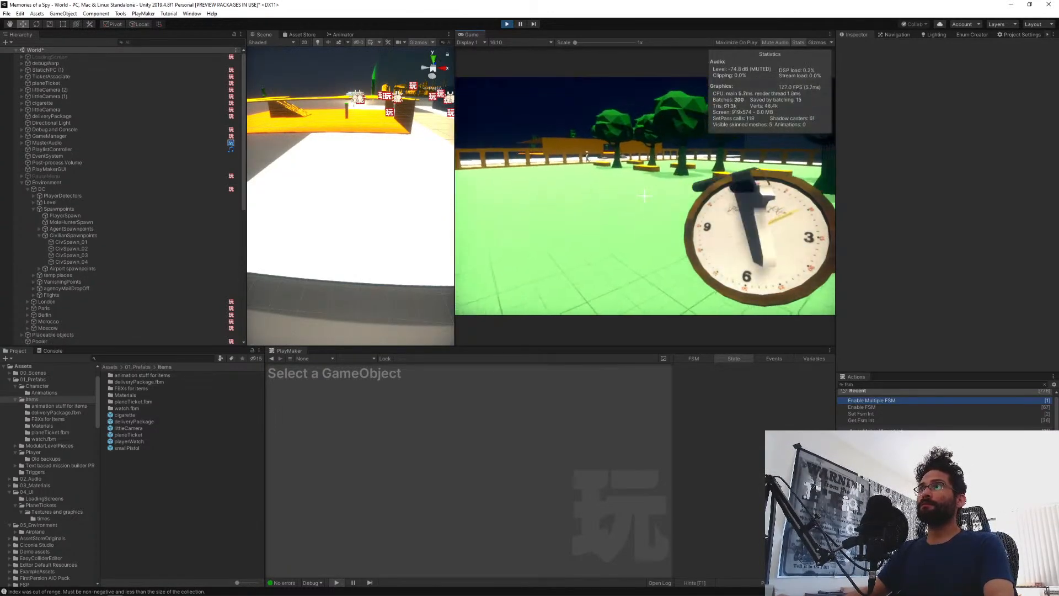
pyautogui.press('w')
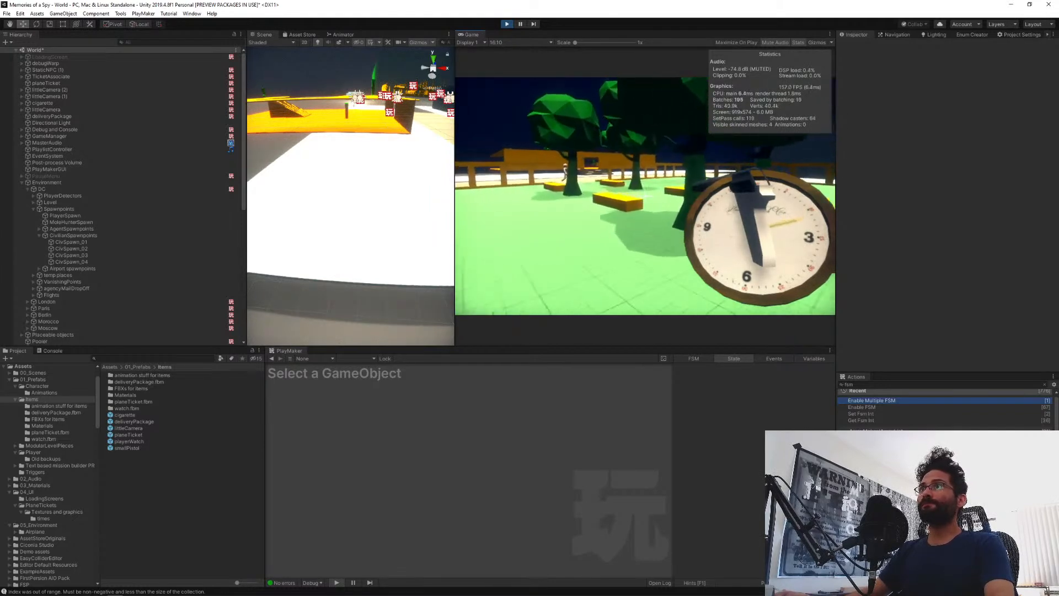
pyautogui.press('w')
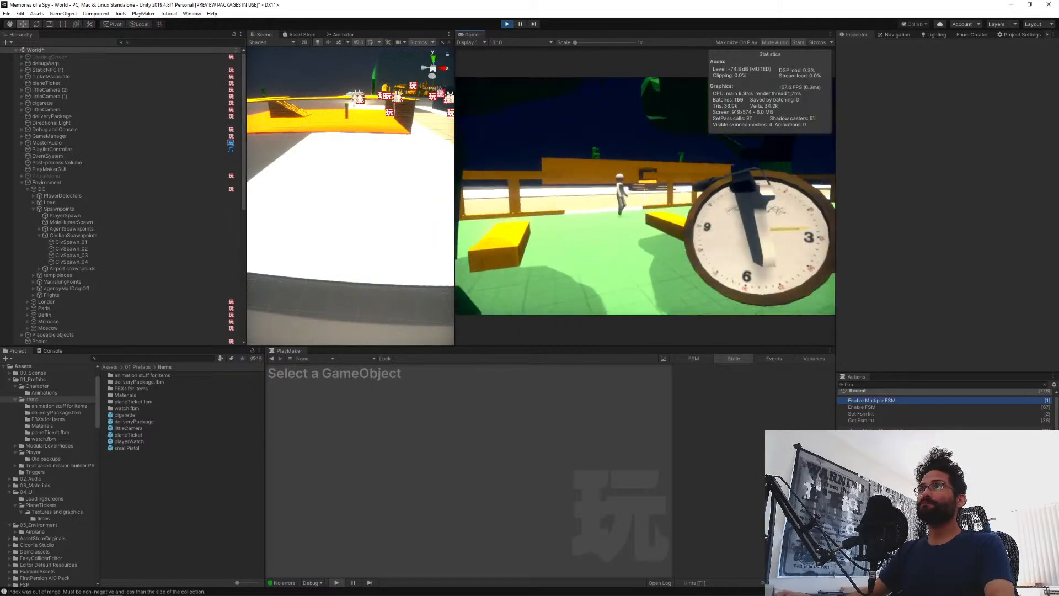
pyautogui.press('w')
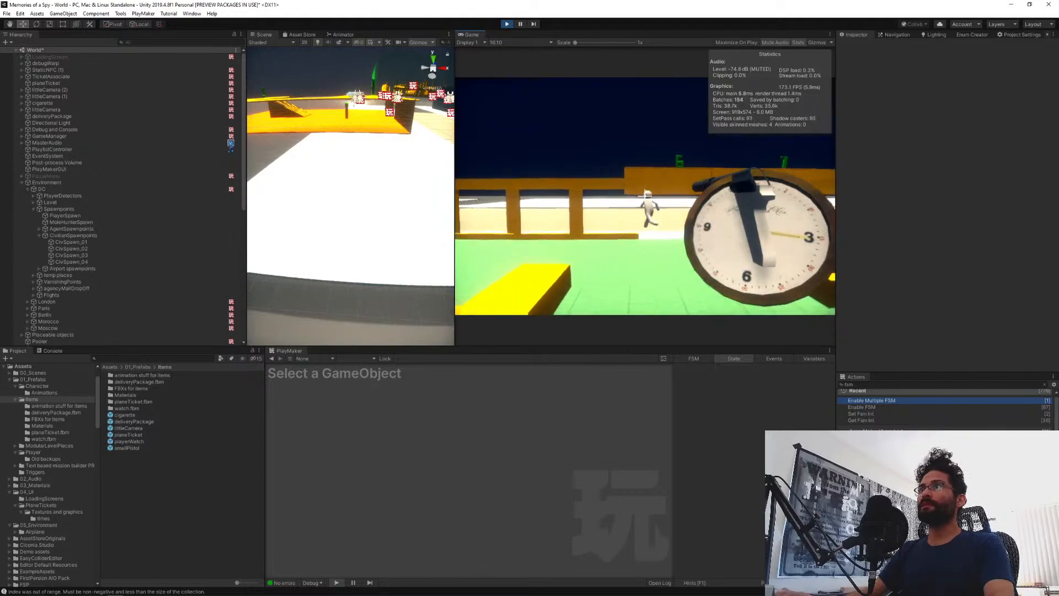
pyautogui.press('w')
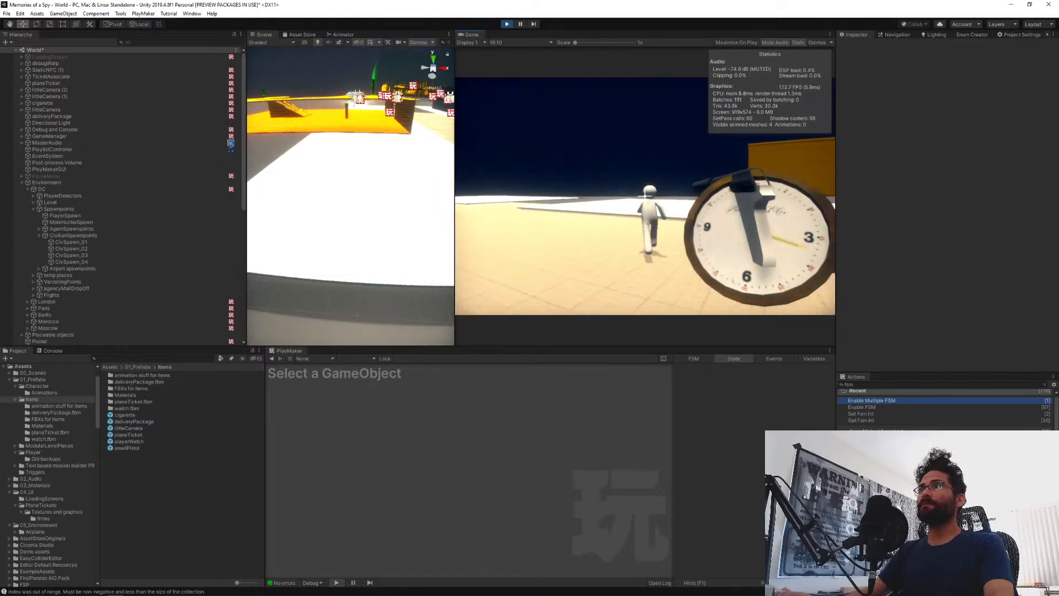
pyautogui.press('w')
pyautogui.click(644, 196)
pyautogui.press('s')
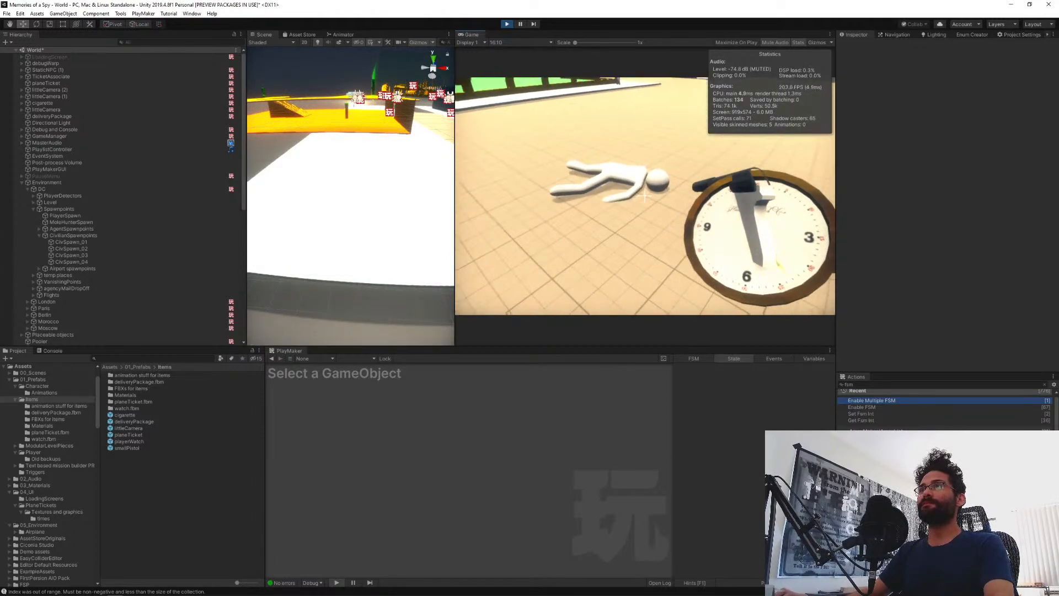
# Walk around the fallen NPC and examine its death pose from several sides.
pyautogui.press('w')
pyautogui.press('s')
pyautogui.press('w')
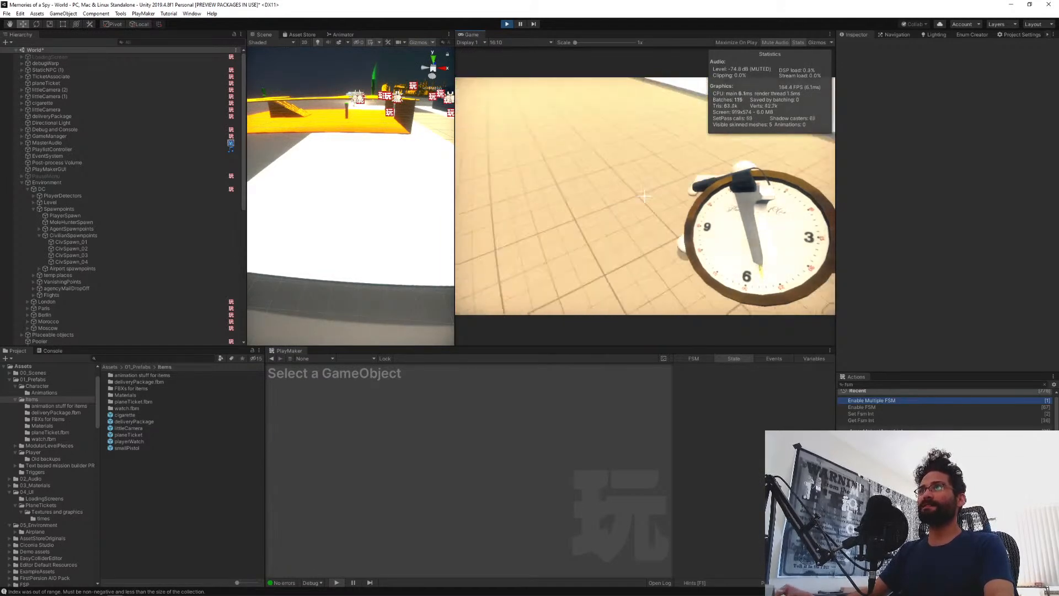
pyautogui.press('s')
pyautogui.press('w')
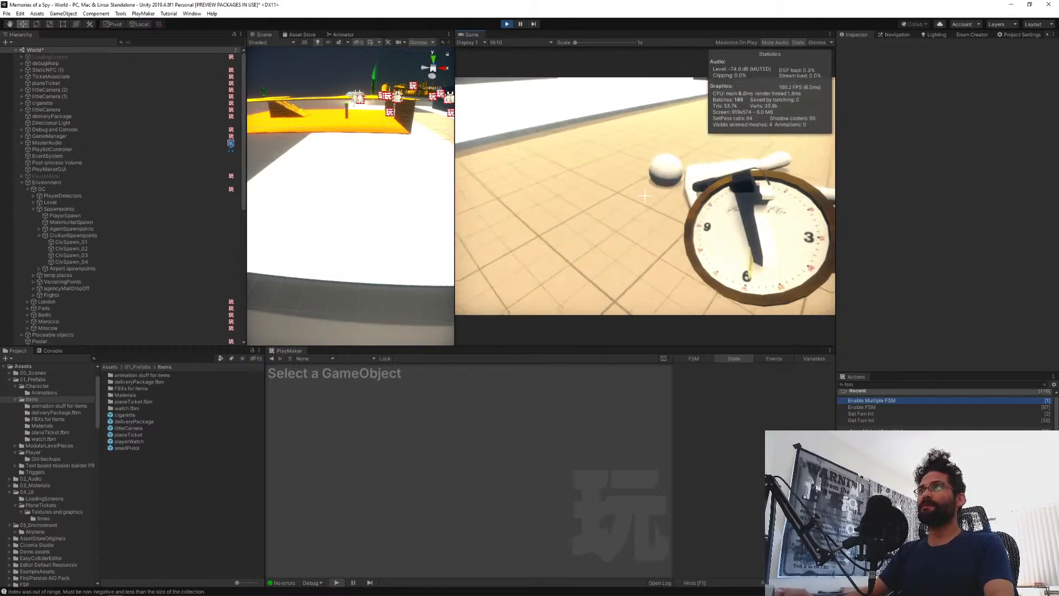
pyautogui.press('a')
pyautogui.press('a')
pyautogui.press('w')
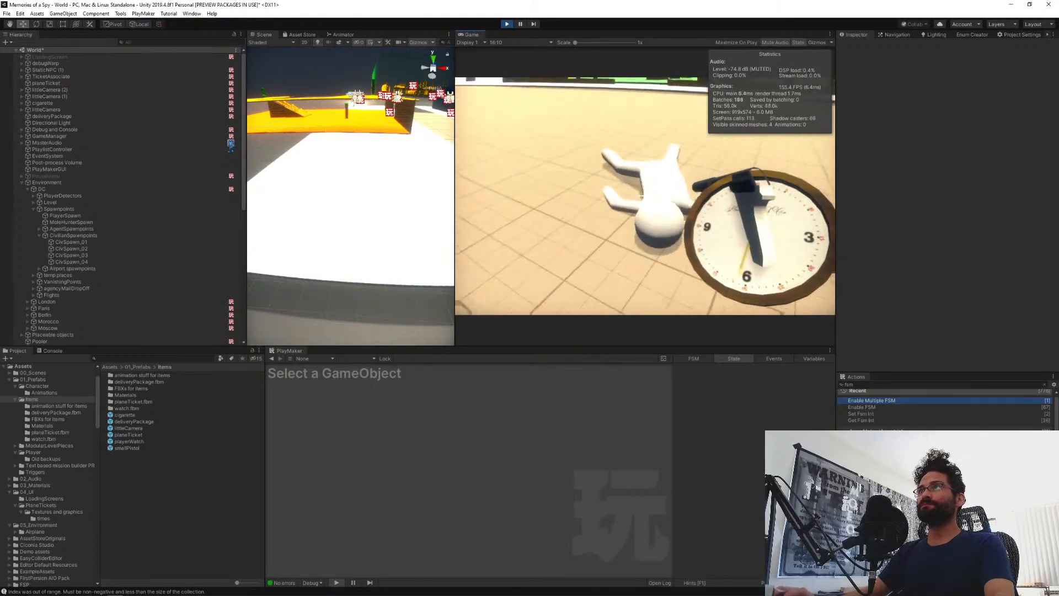
pyautogui.press('s')
pyautogui.press('w')
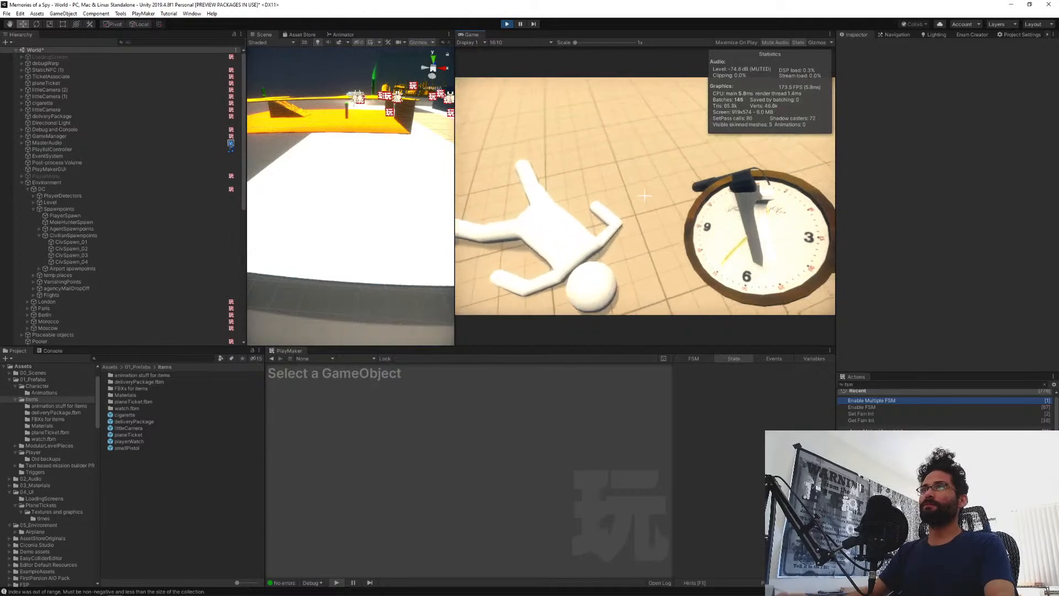
# Drop the pistol on the ground in the game and pick it up again.
pyautogui.press('g')
pyautogui.press('w')
pyautogui.press('s')
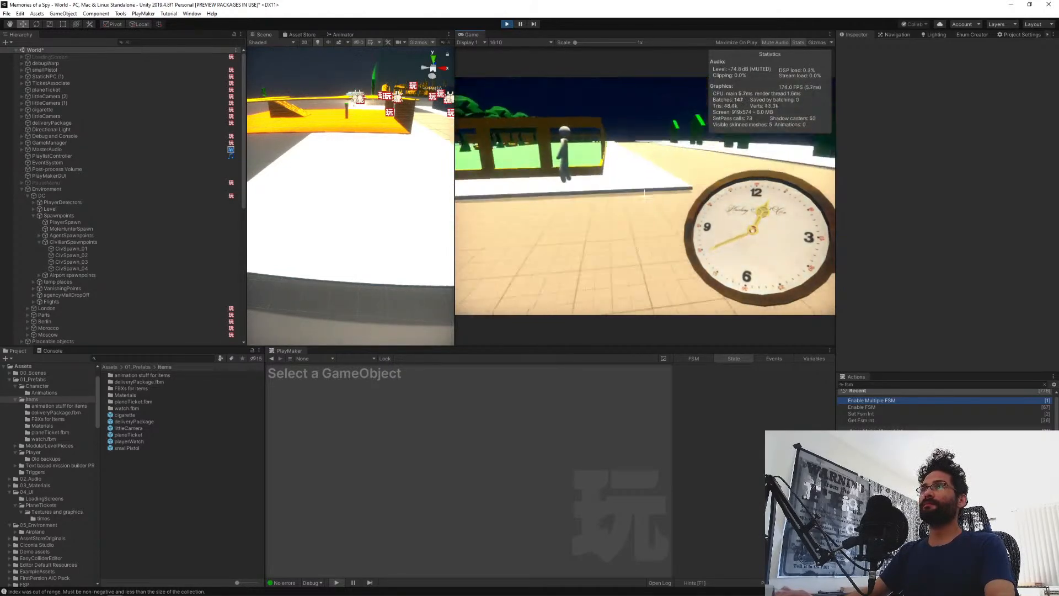
pyautogui.press('w')
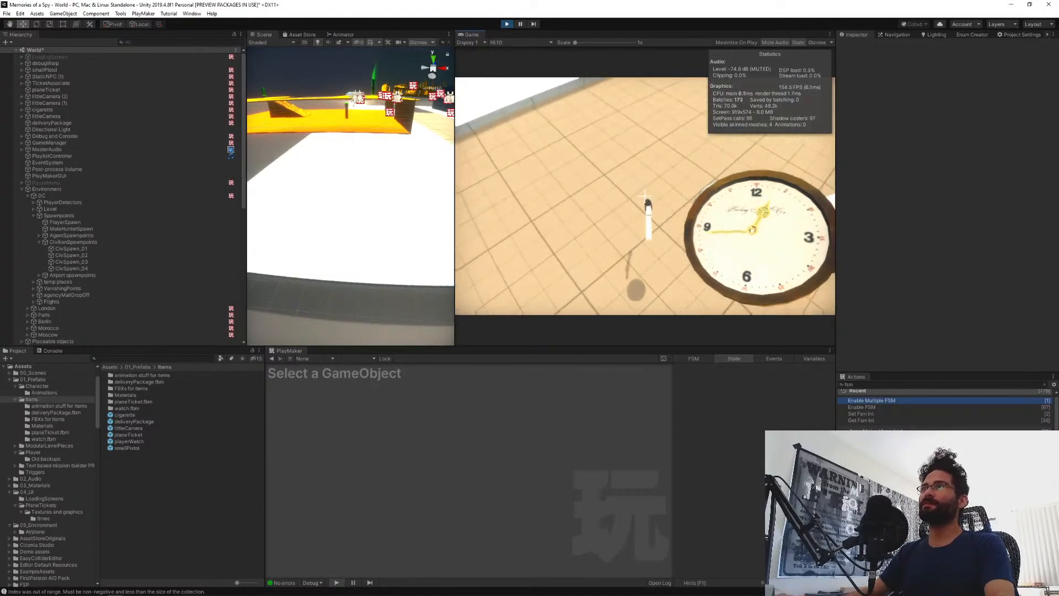
pyautogui.press('e')
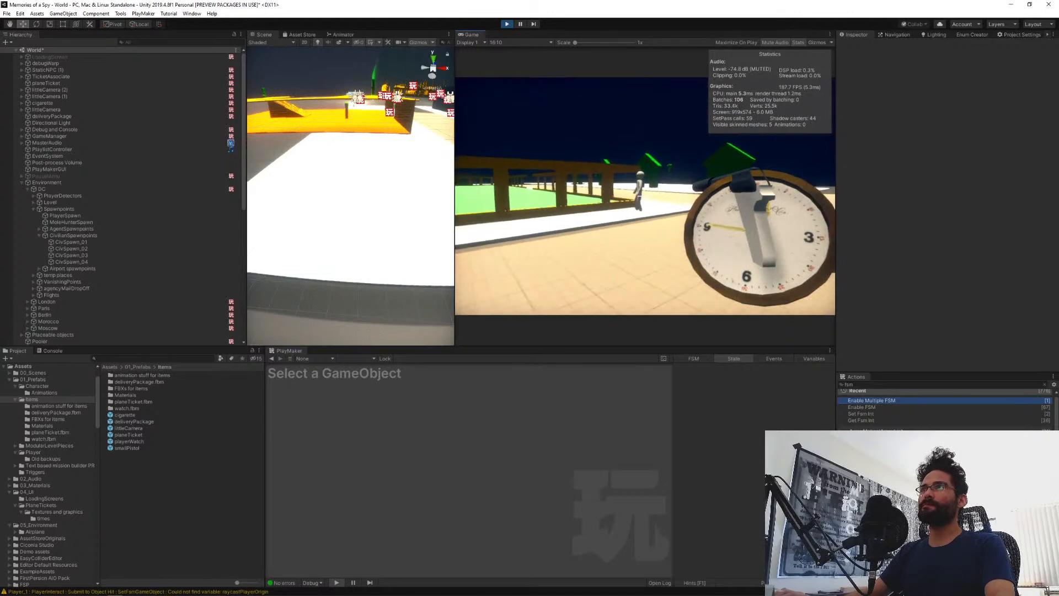
# Approach and shoot the other NPC by the fence, then drop the pistol and end the play test.
pyautogui.press('w')
pyautogui.press('w')
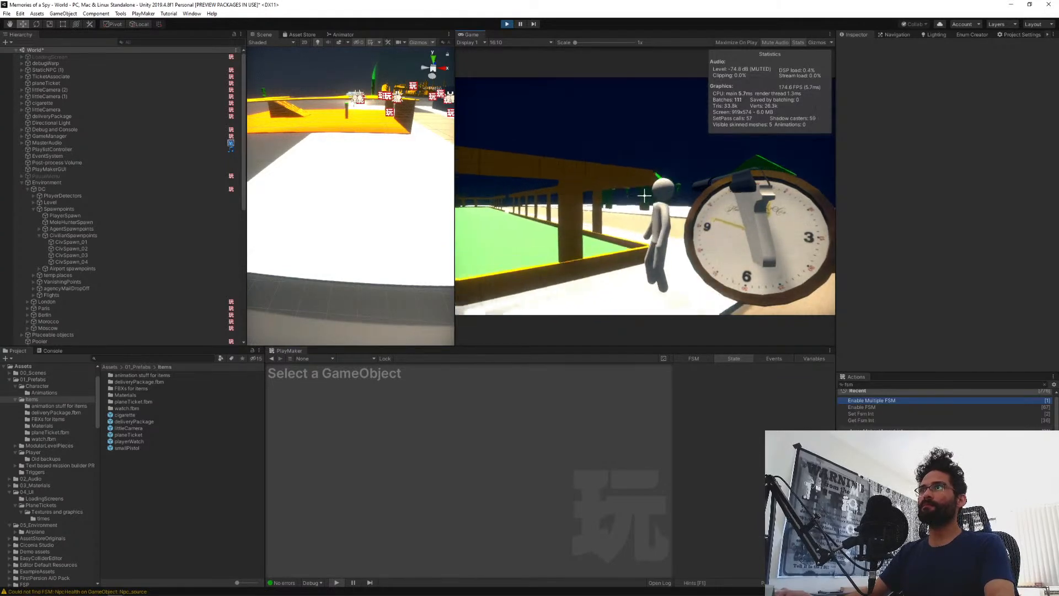
pyautogui.press('w')
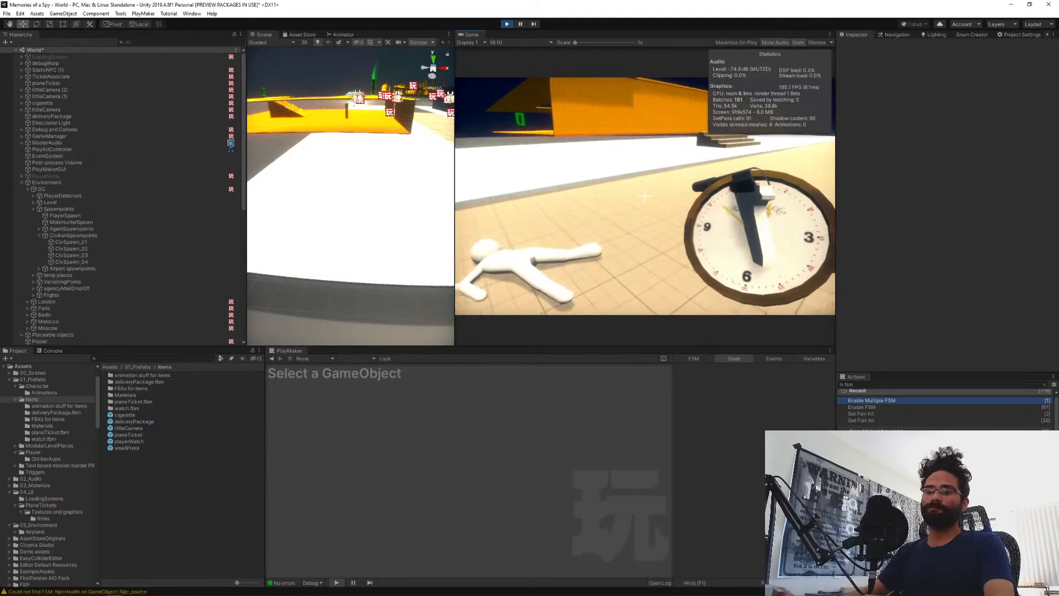
pyautogui.press('g')
pyautogui.press('Escape')
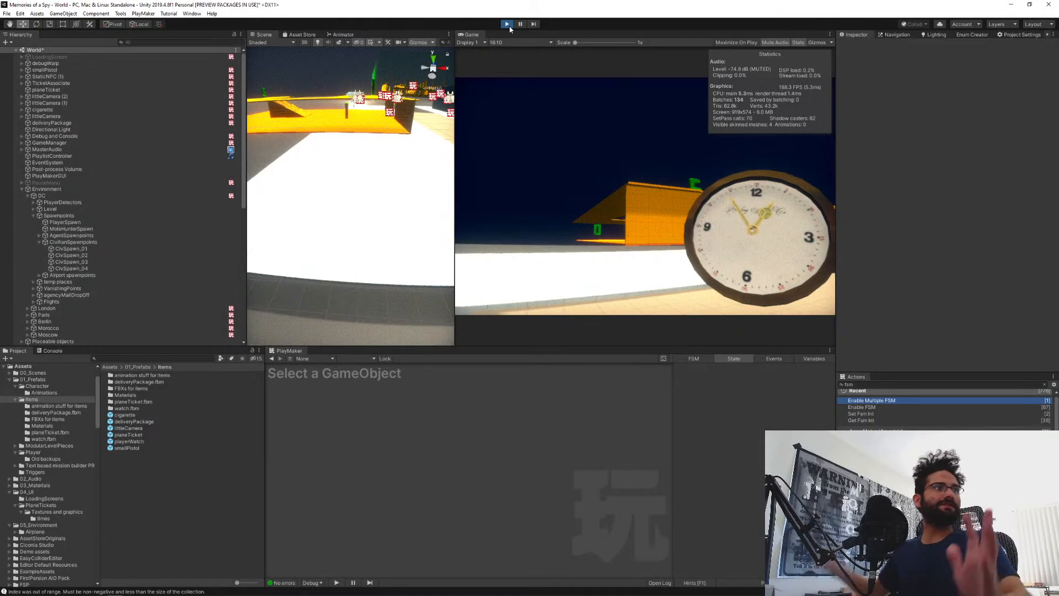
pyautogui.click(507, 24)
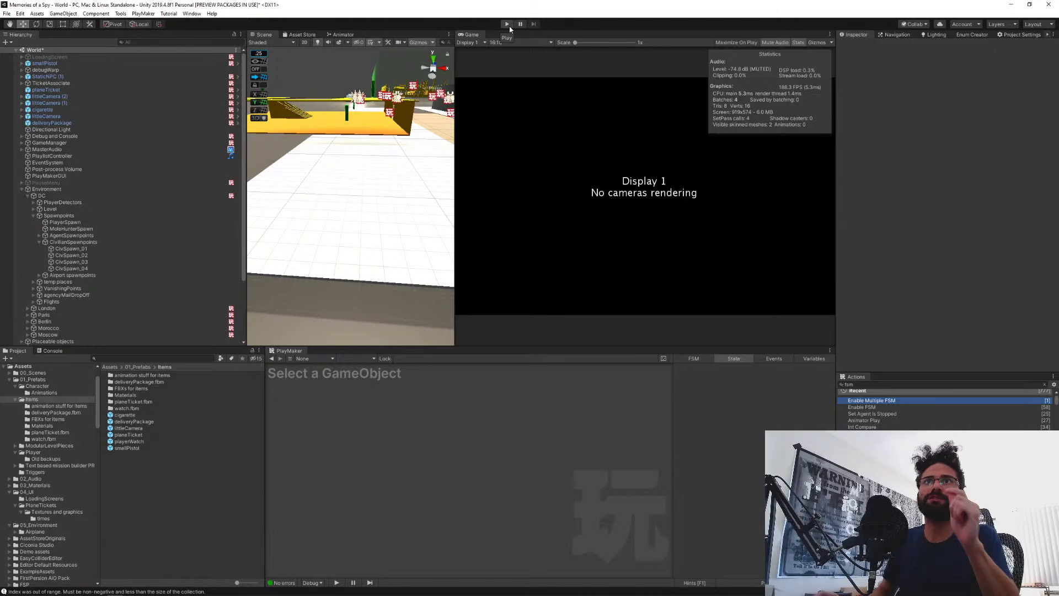
# Open the smallPistol prefab and examine the health actions in its Damage Npc state.
pyautogui.scroll(-5, 133, 254)
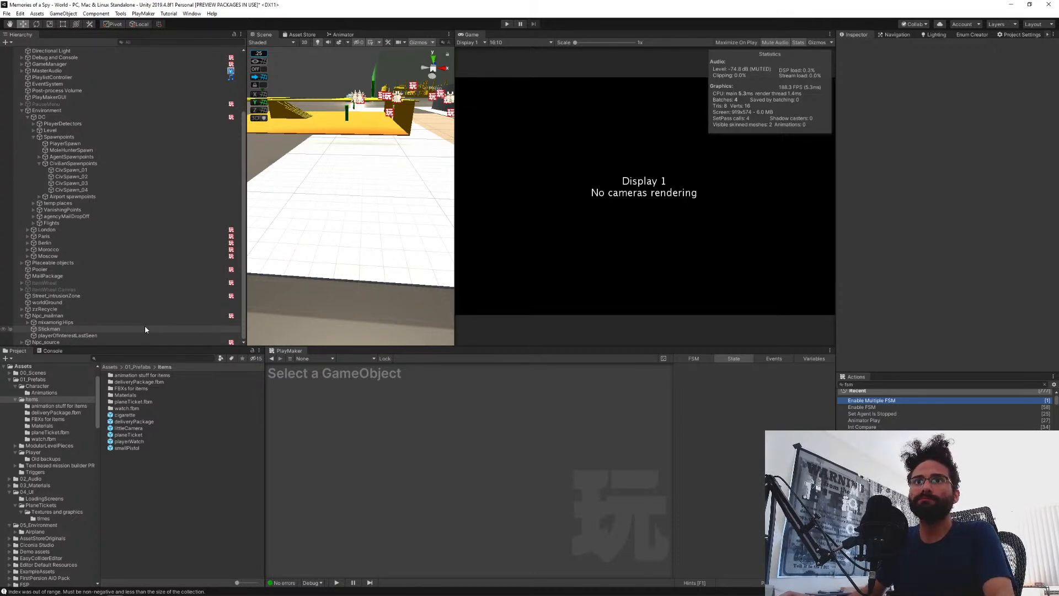
pyautogui.doubleClick(113, 449)
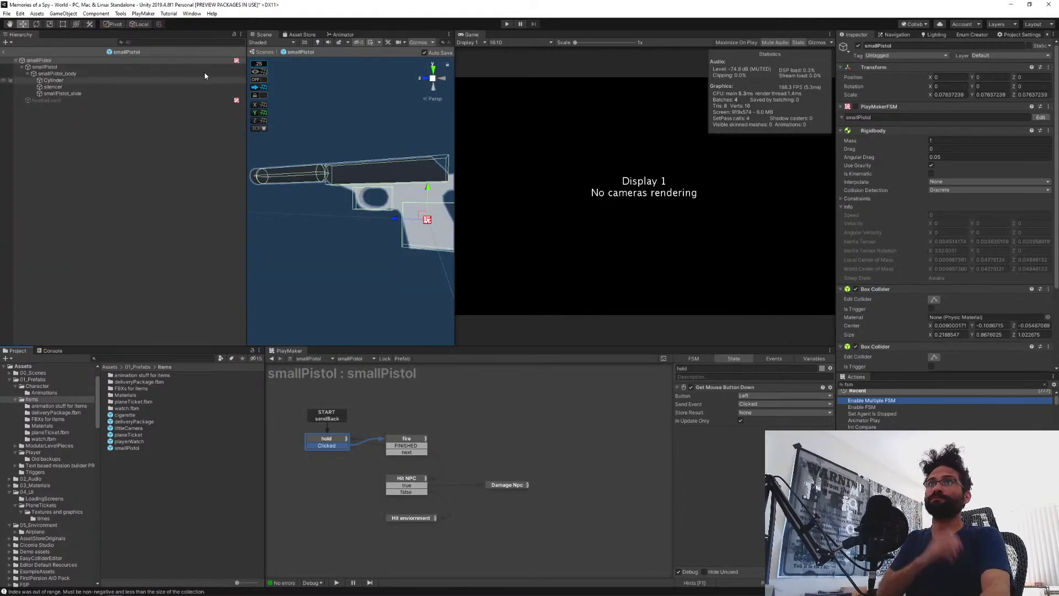
pyautogui.click(504, 485)
pyautogui.scroll(-2, 710, 511)
pyautogui.scroll(-2, 710, 506)
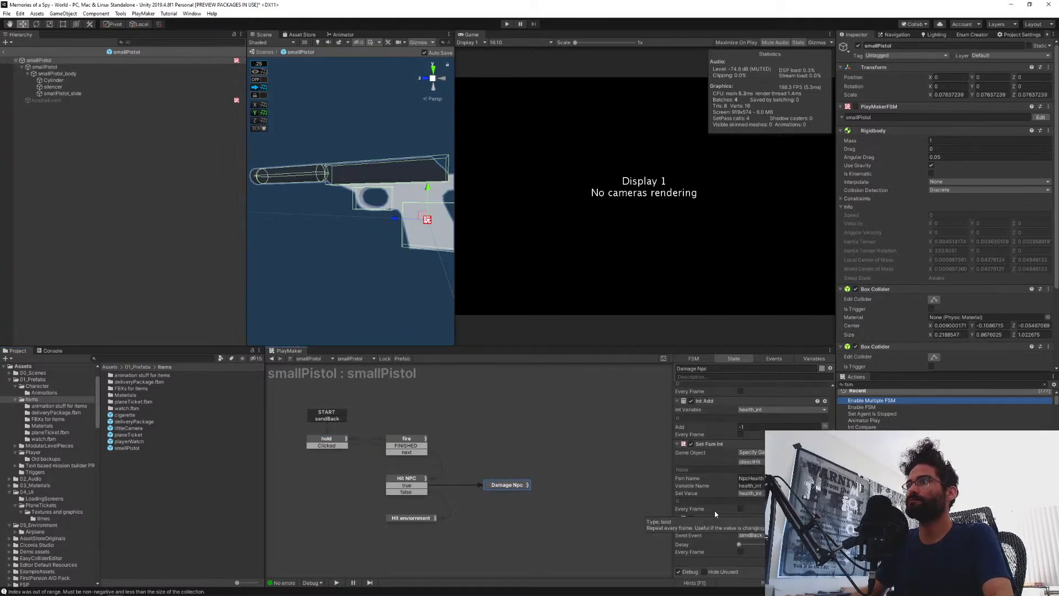
# Return to the scene and examine the Dead state of Npc_mailman's NpcHealth FSM.
pyautogui.click(5, 52)
pyautogui.click(50, 316)
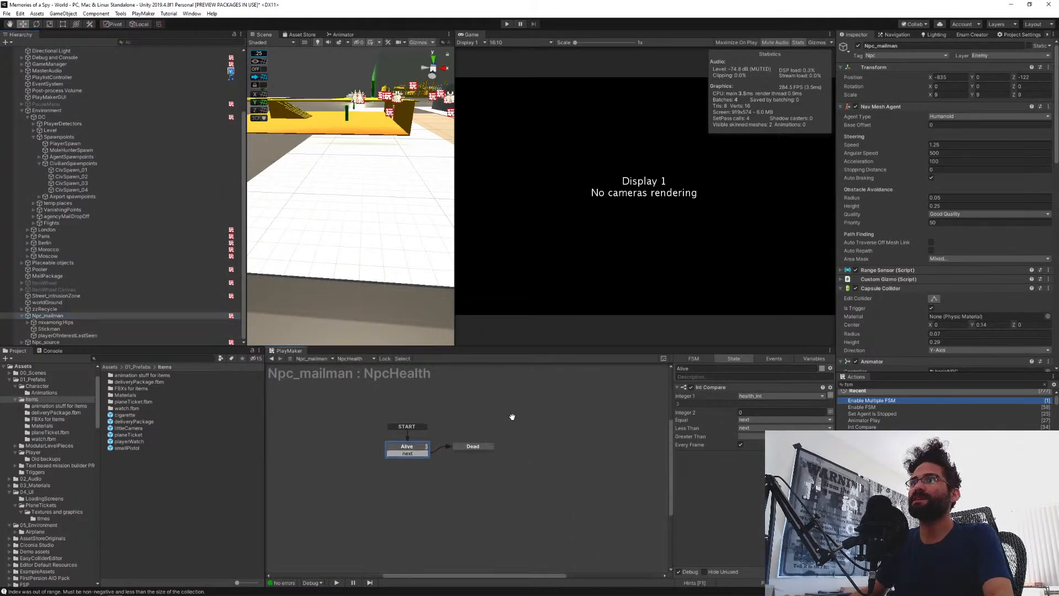
pyautogui.click(467, 447)
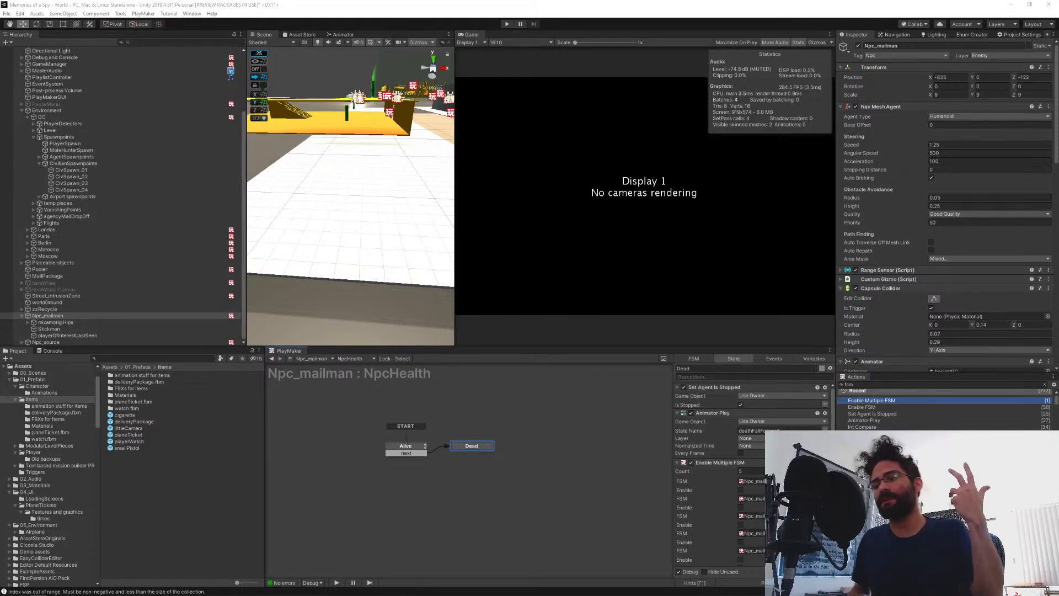
# Open the smallPistol prefab and activate its hostileEvent object to view the whole sphere trigger.
pyautogui.doubleClick(113, 448)
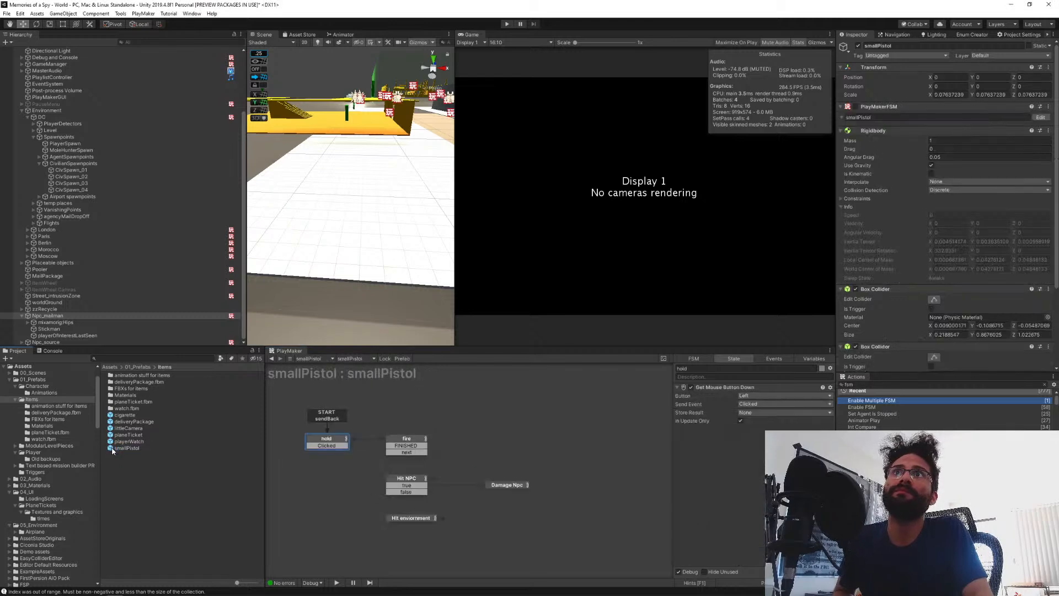
pyautogui.click(87, 173)
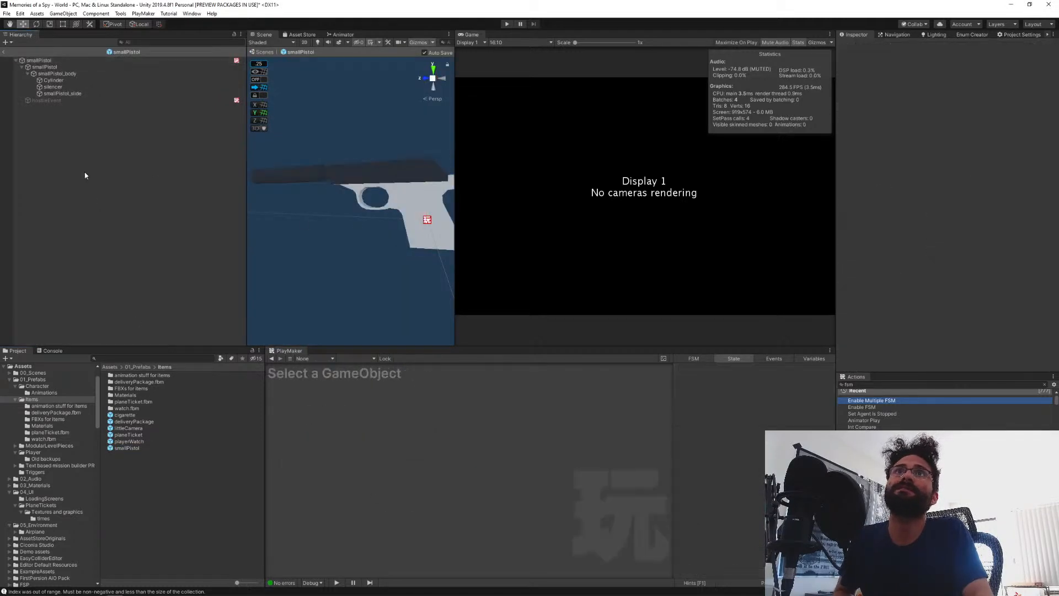
pyautogui.click(43, 102)
pyautogui.click(858, 46)
pyautogui.scroll(-5, 433, 243)
pyautogui.scroll(-10, 432, 241)
pyautogui.scroll(6, 400, 226)
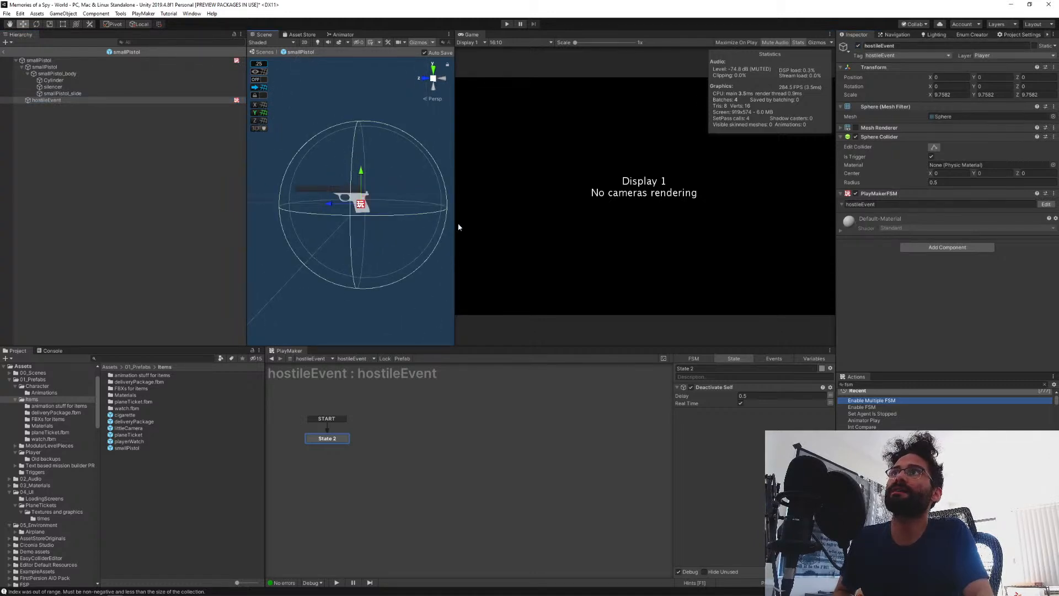
# Widen the Scene view, examine the hostileEvent sphere around the pistol from different angles, and deactivate the object again.
pyautogui.moveTo(454, 224); pyautogui.dragTo(622, 226)
pyautogui.scroll(5, 502, 212)
pyautogui.moveTo(494, 197); pyautogui.dragTo(402, 251, button='middle')
pyautogui.scroll(-5, 402, 250)
pyautogui.moveTo(399, 216)
pyautogui.mouseDown(button='right')
pyautogui.moveTo(499, 213)
pyautogui.moveTo(404, 213)
pyautogui.mouseUp(button='right')
pyautogui.moveTo(404, 213); pyautogui.dragTo(488, 215, button='middle')
pyautogui.moveTo(409, 214); pyautogui.dragTo(508, 208, button='right')
pyautogui.moveTo(370, 219); pyautogui.dragTo(453, 206, button='middle')
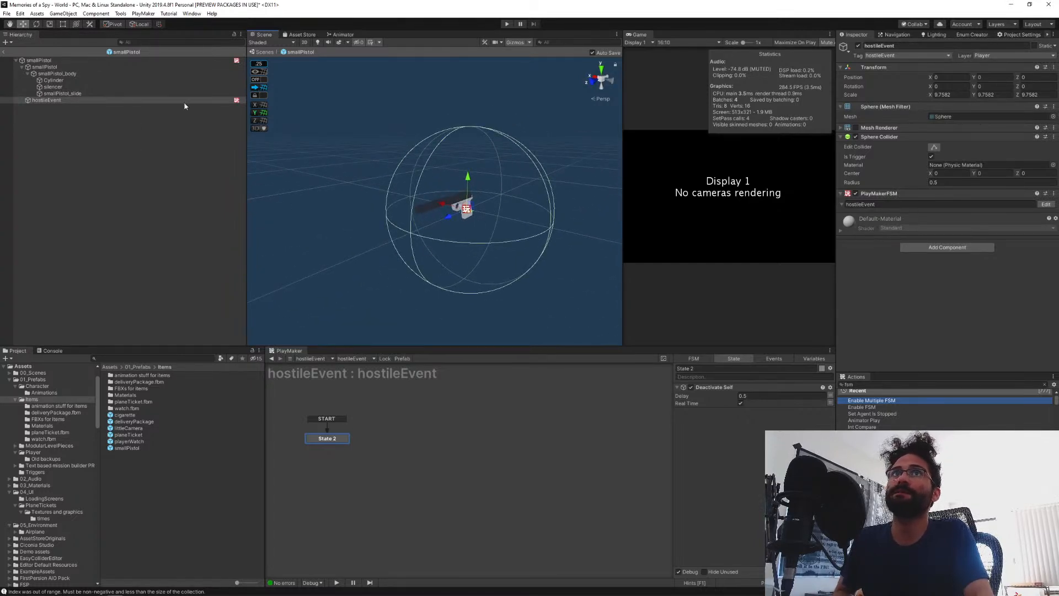
pyautogui.click(859, 46)
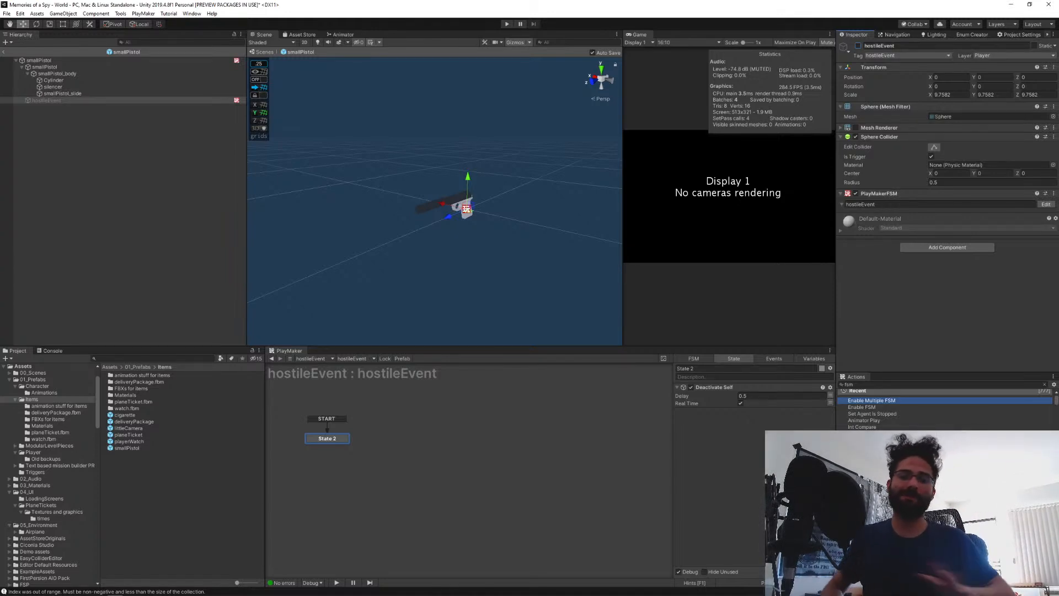
# Switch to Notepad and start a note: "Make it so that when Npc's see a dead body they gather around it, and then eventually the police".
pyautogui.hotkey('alt', 'Tab')
pyautogui.hotkey('alt', 'Tab')
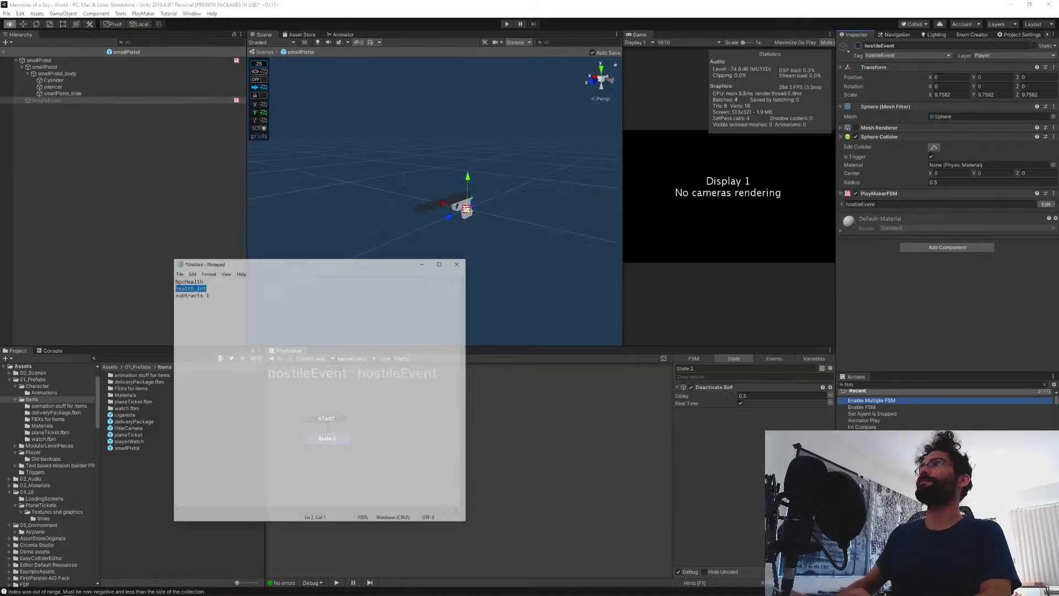
pyautogui.click(187, 274)
pyautogui.write('Ma')
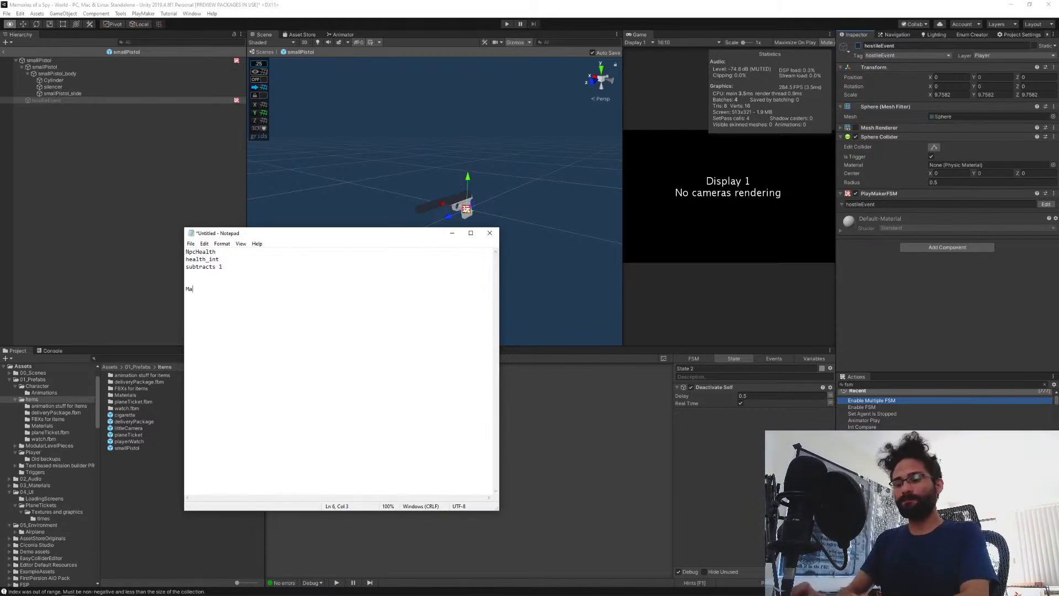
pyautogui.write('ke ti so it so that when')
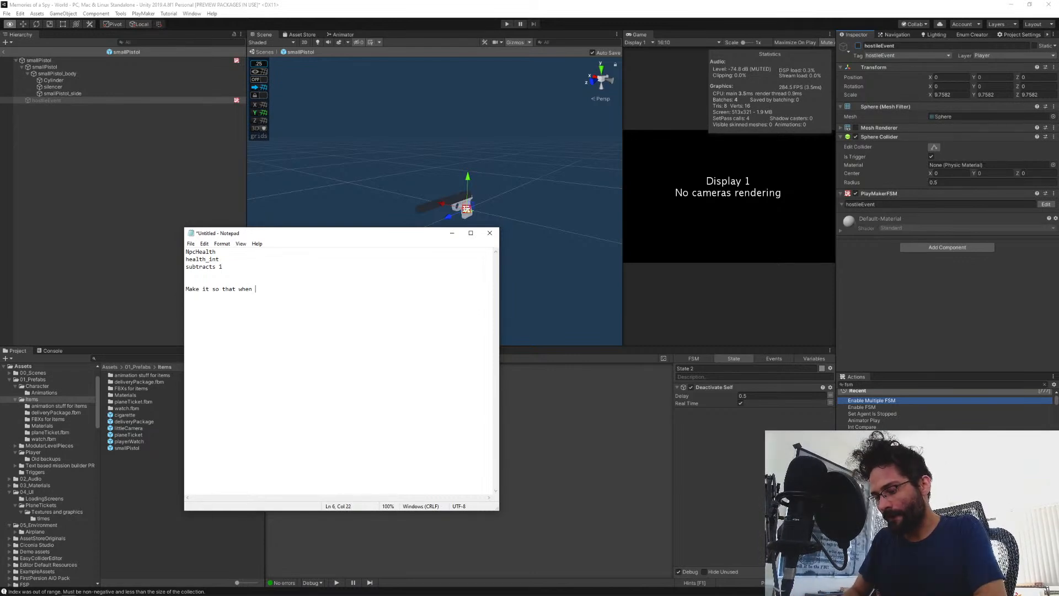
pyautogui.write(' Npc')
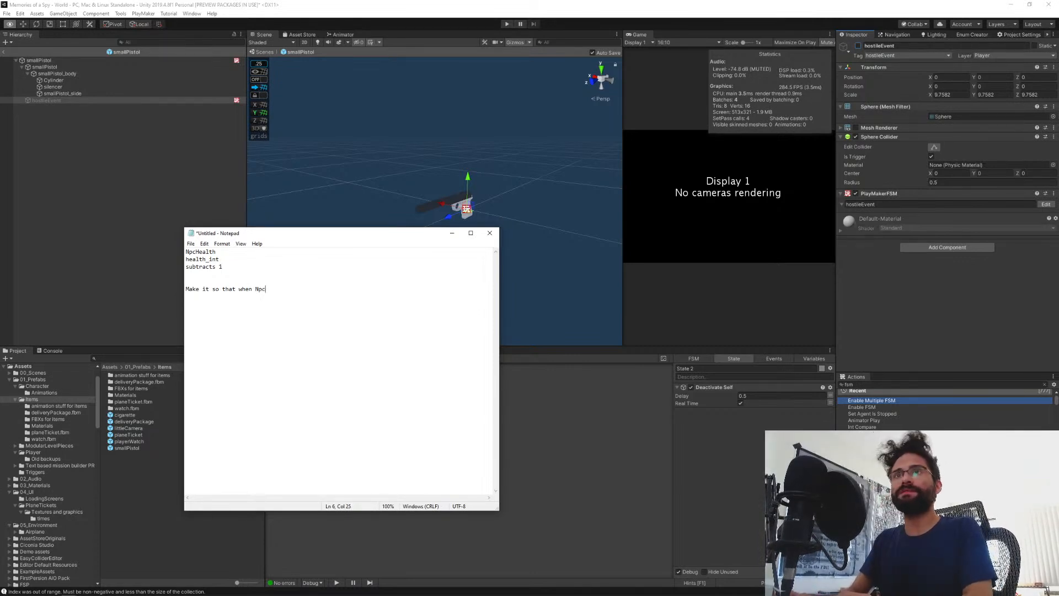
pyautogui.write("'s see a dead ")
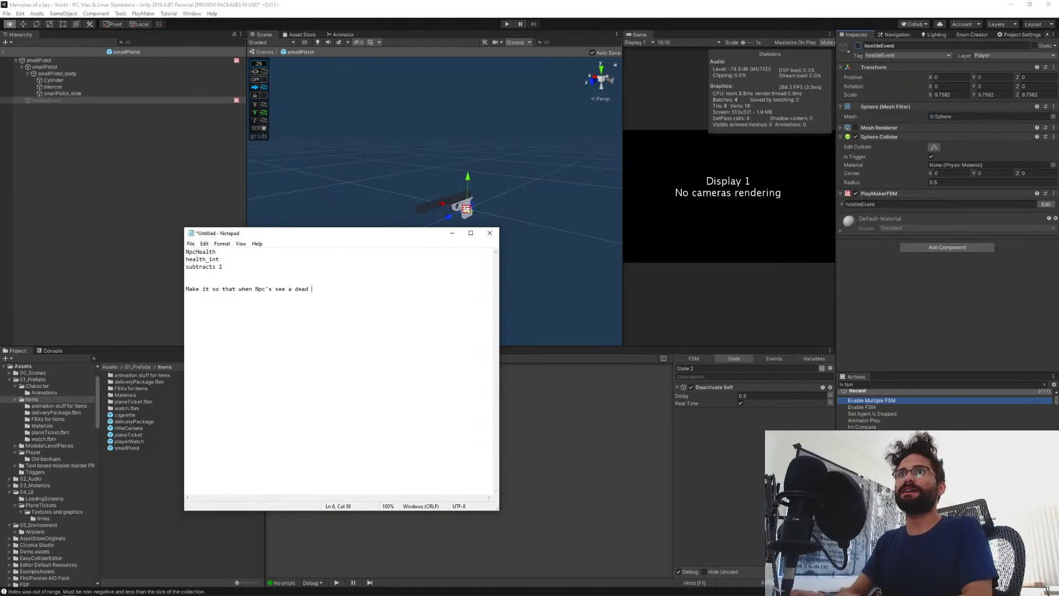
pyautogui.write('body they gather arou')
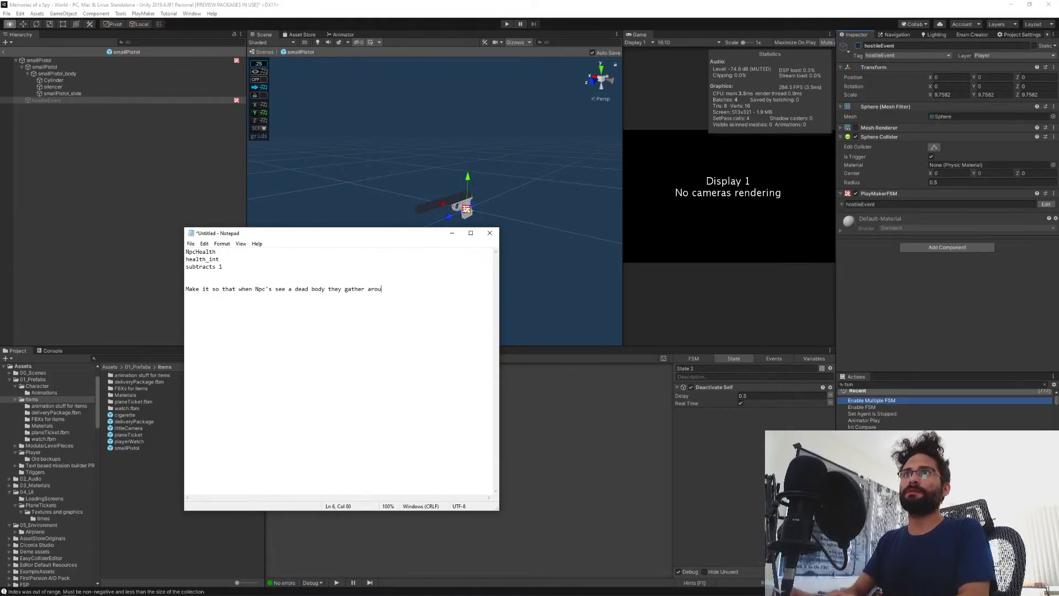
pyautogui.write('nd it, and then eve')
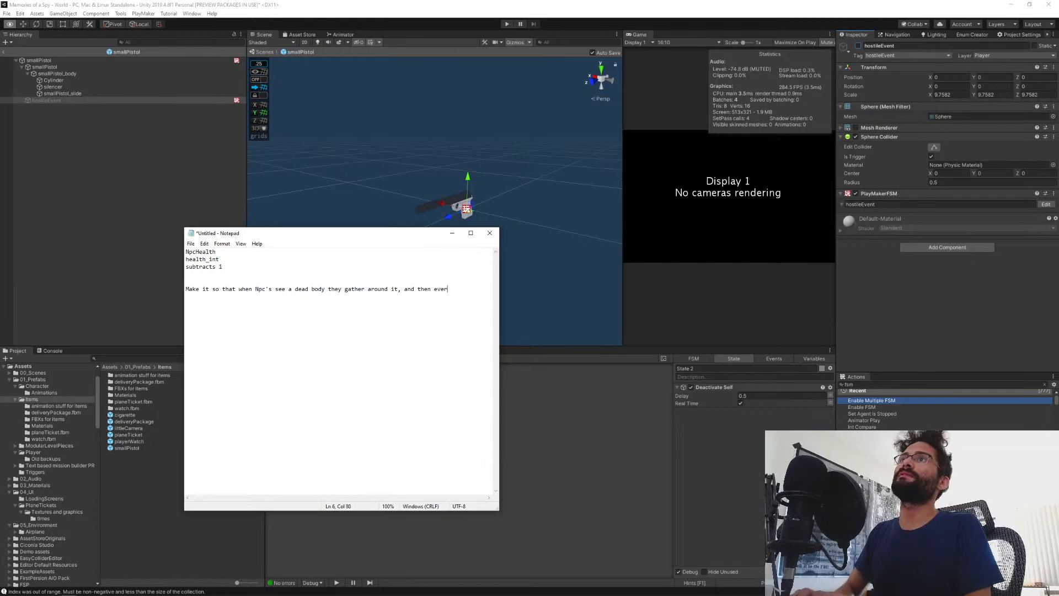
pyautogui.write('ntually the ')
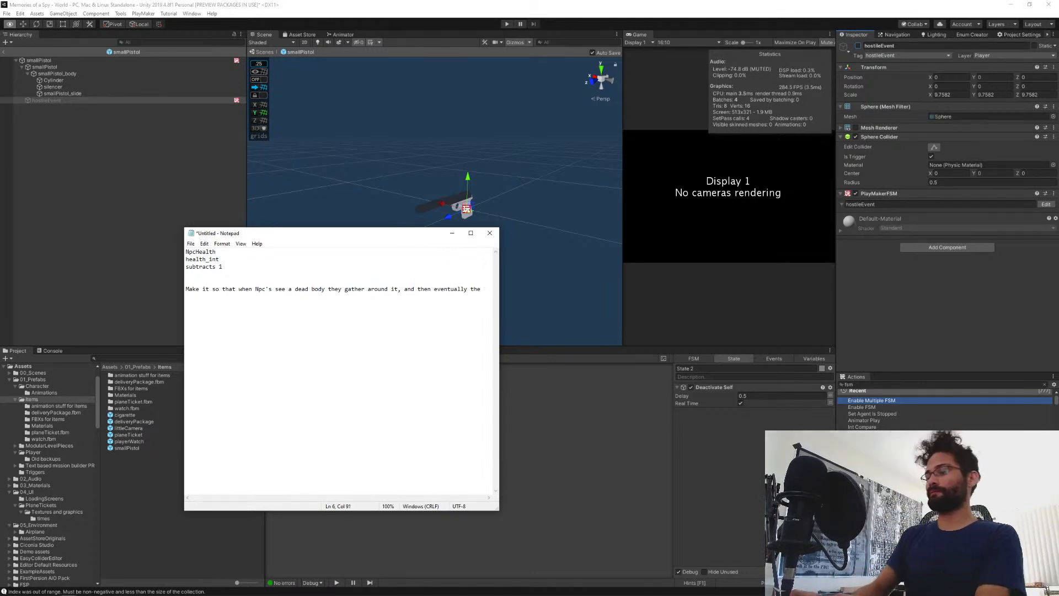
pyautogui.write('oplice')
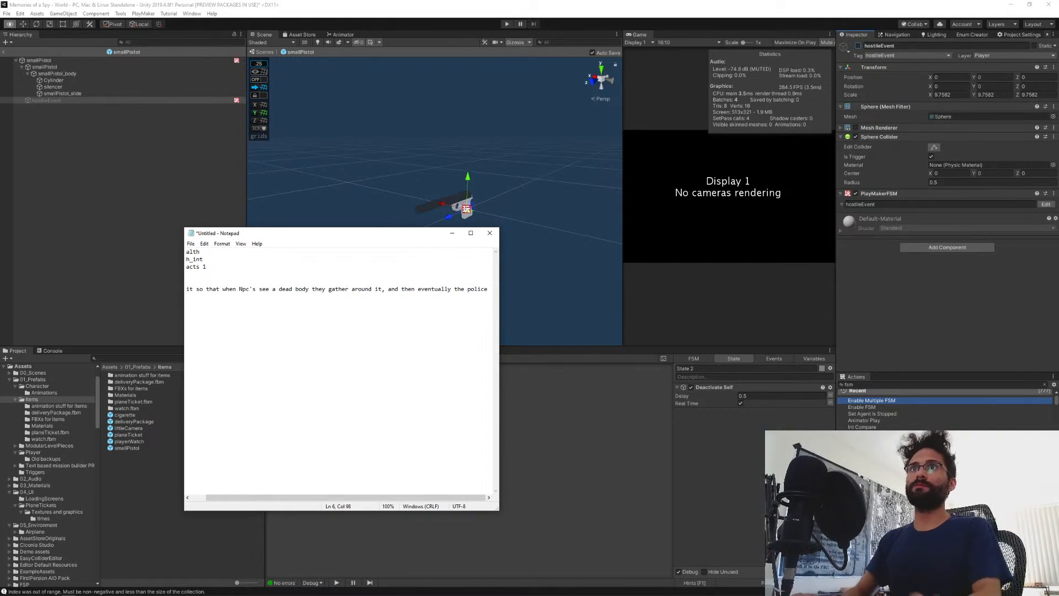
# Turn on word wrap in Notepad and continue the note's sentence with "show up".
pyautogui.click(223, 244)
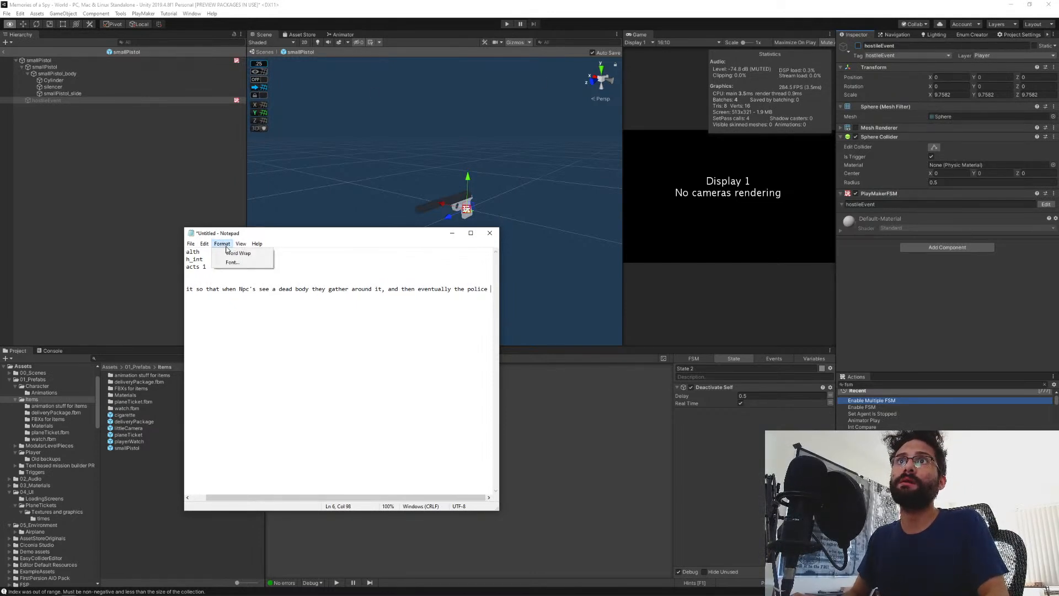
pyautogui.click(238, 254)
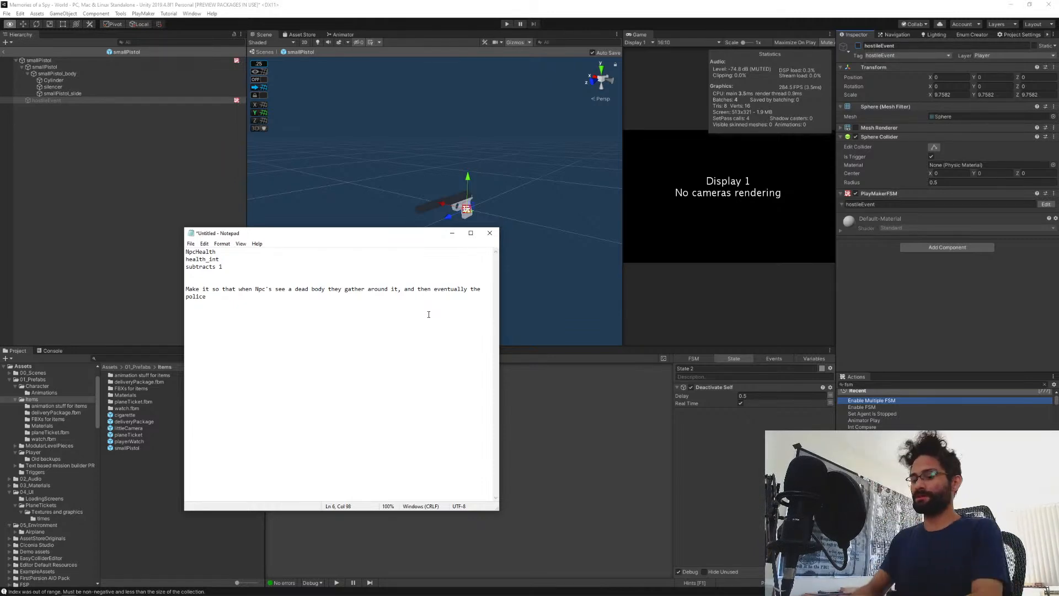
pyautogui.write('shup u')
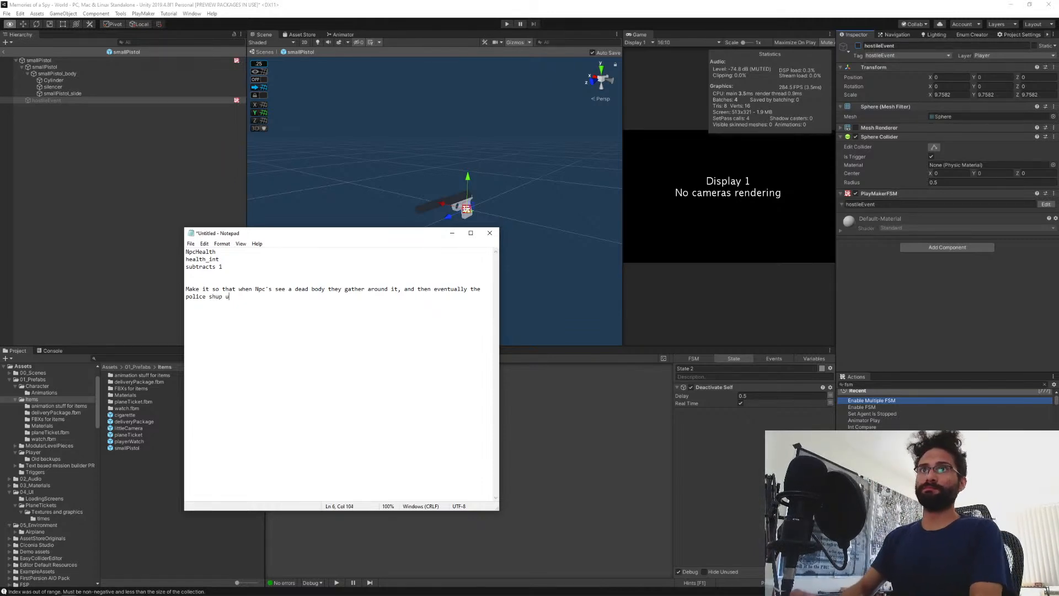
pyautogui.press('BackSpace')
pyautogui.press('BackSpace')
pyautogui.press('BackSpace')
pyautogui.press('BackSpace')
pyautogui.write('ow up')
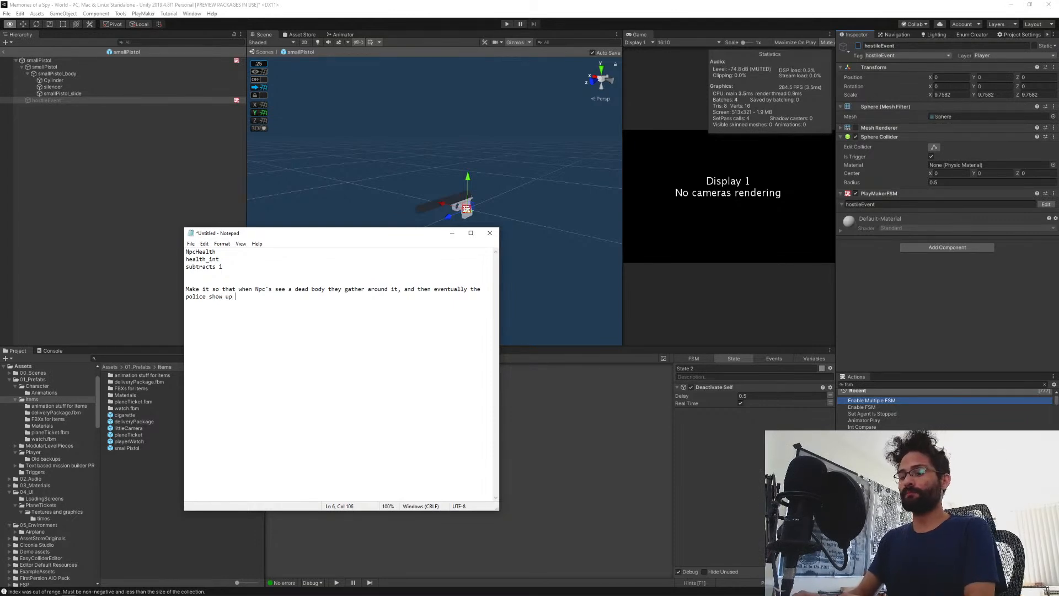
# Replace "the police show up" in the note with "one cop car and one ambulance shows up. The cops".
pyautogui.press('BackSpace')
pyautogui.press('BackSpace')
pyautogui.press('BackSpace')
pyautogui.press('BackSpace')
pyautogui.press('BackSpace')
pyautogui.press('BackSpace')
pyautogui.press('BackSpace')
pyautogui.press('BackSpace')
pyautogui.press('BackSpace')
pyautogui.press('BackSpace')
pyautogui.press('BackSpace')
pyautogui.press('BackSpace')
pyautogui.press('BackSpace')
pyautogui.press('BackSpace')
pyautogui.press('BackSpace')
pyautogui.press('BackSpace')
pyautogui.press('BackSpace')
pyautogui.press('BackSpace')
pyautogui.press('BackSpace')
pyautogui.press('BackSpace')
pyautogui.write('y one cop car and ')
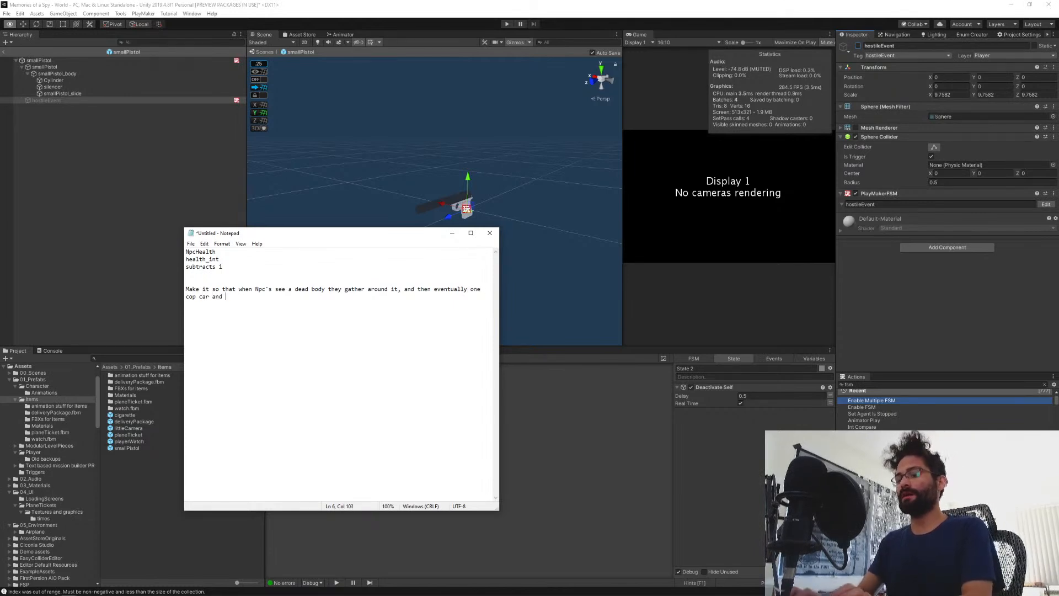
pyautogui.write('one ambulance sh')
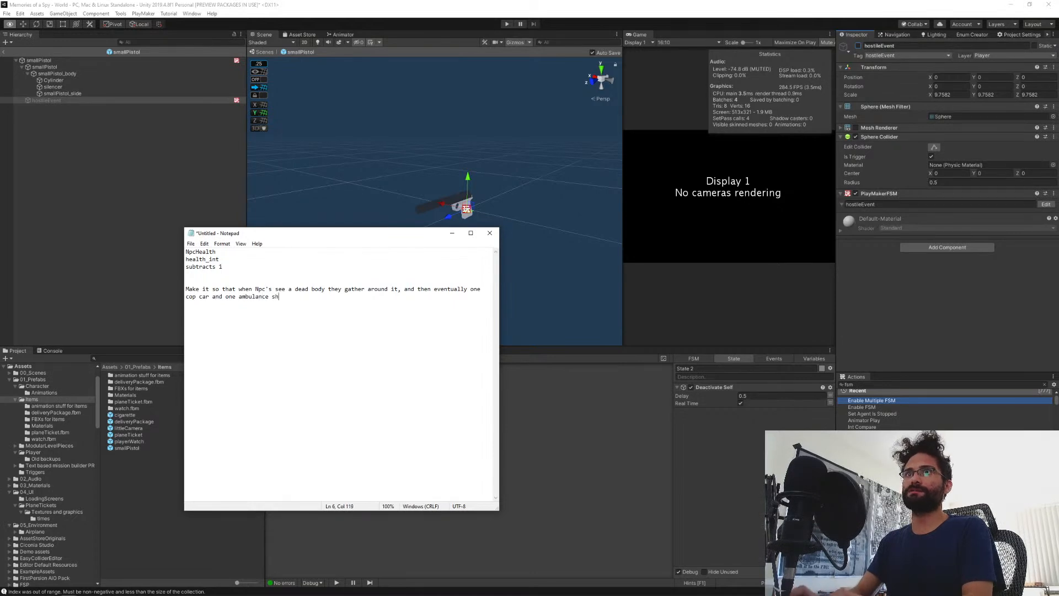
pyautogui.write('ows up. The cops')
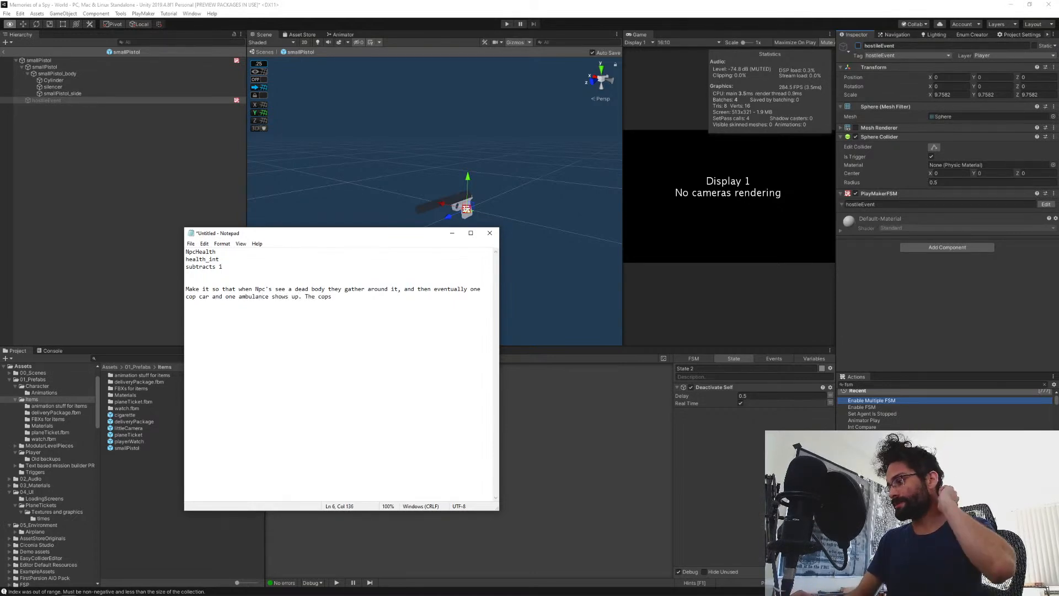
# Finish the note with "stand around, and the ambulance takes the body away. Then a few moments later, the police leave.".
pyautogui.write(' stand around')
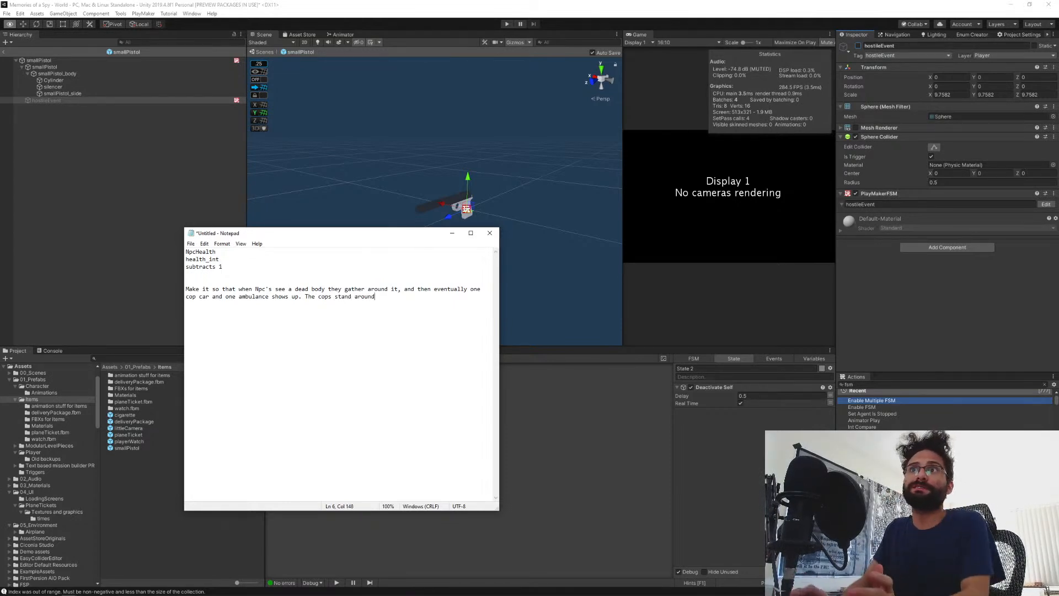
pyautogui.write(', and the ')
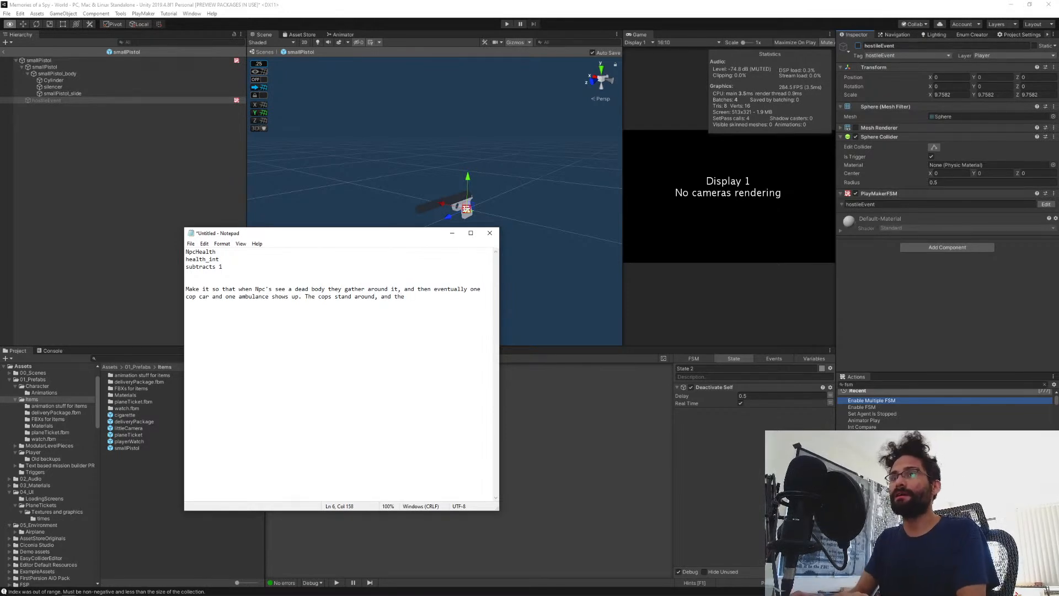
pyautogui.write('ambulance ')
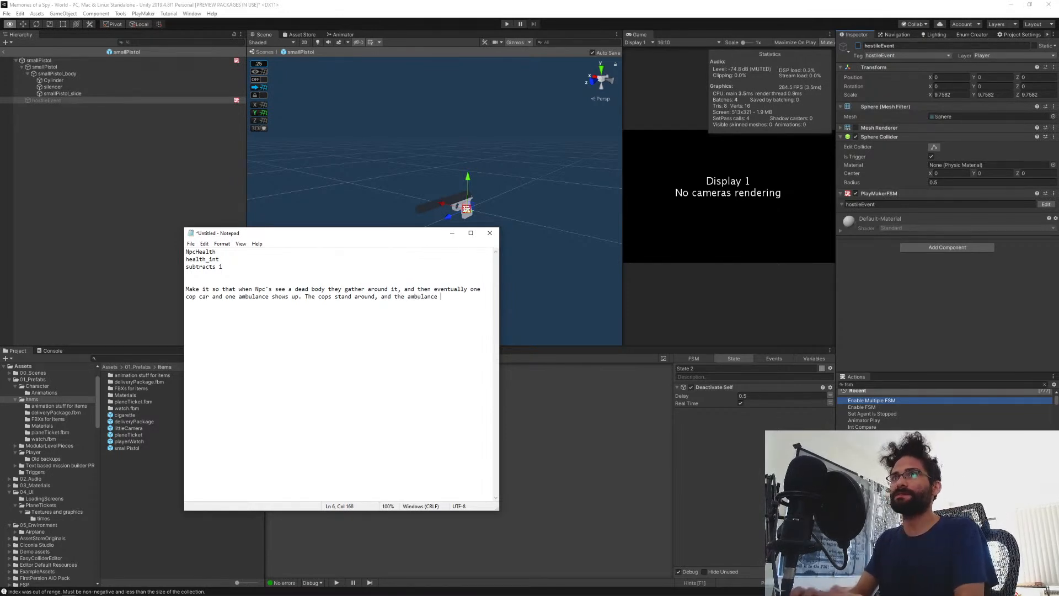
pyautogui.write('takes the body')
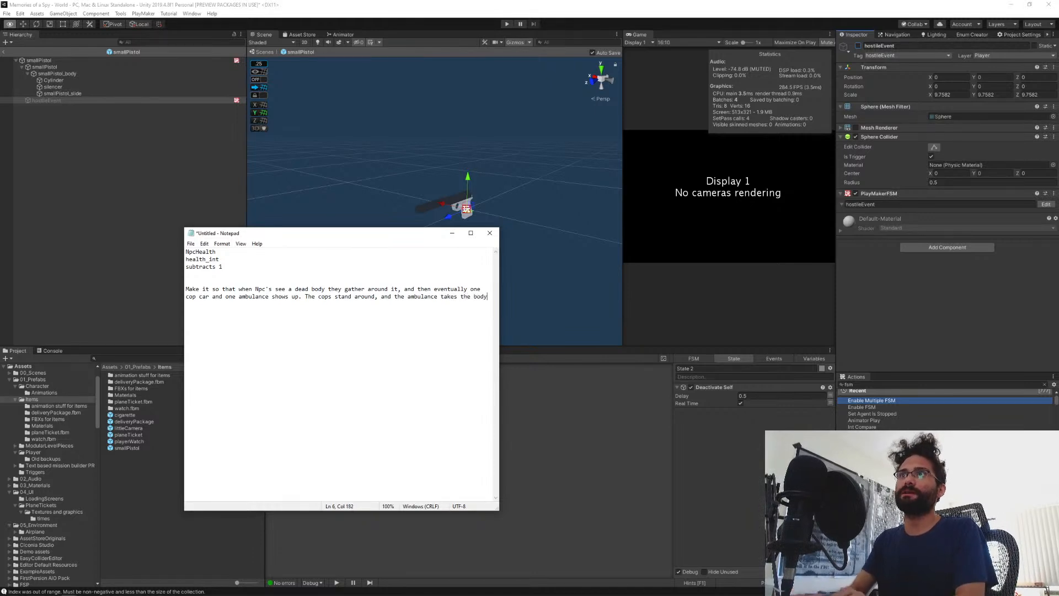
pyautogui.write(' away. Then a few moments later, the police leave.')
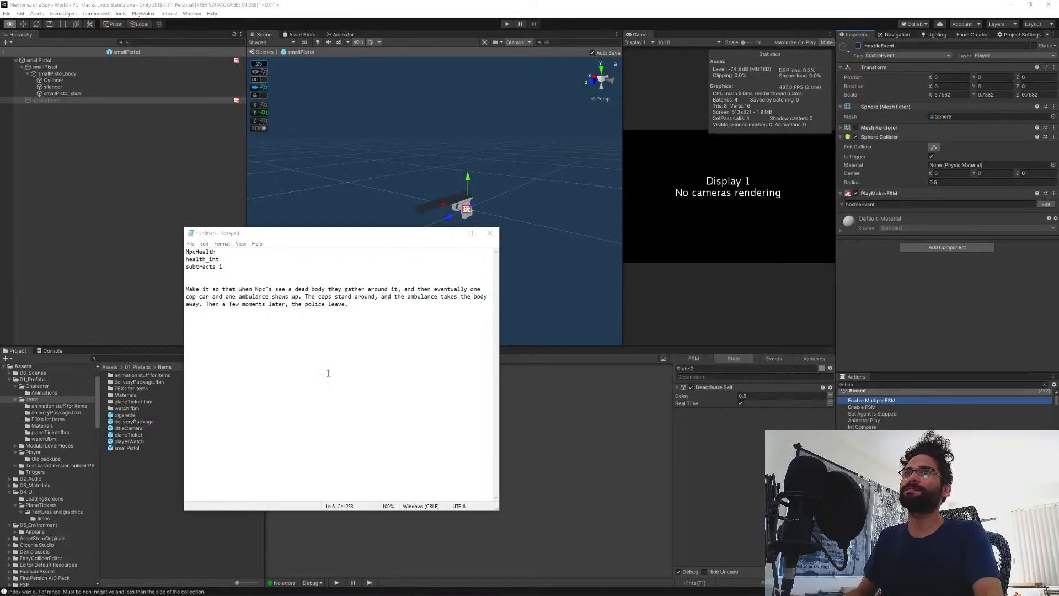
# Minimise Notepad and return from the smallPistol prefab to the scene in Unity.
pyautogui.click(453, 233)
pyautogui.click(124, 204)
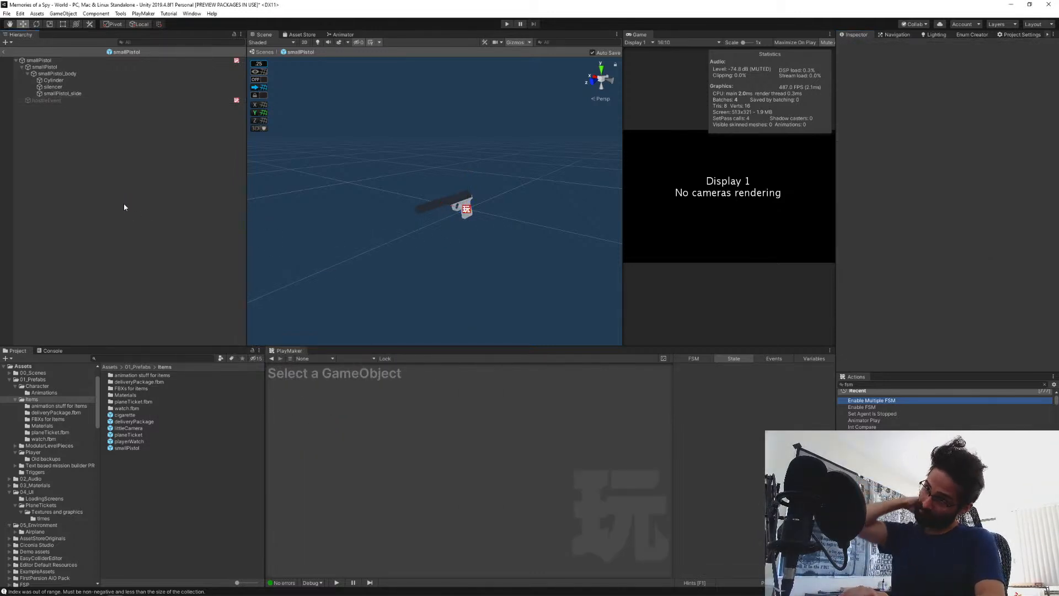
pyautogui.click(10, 51)
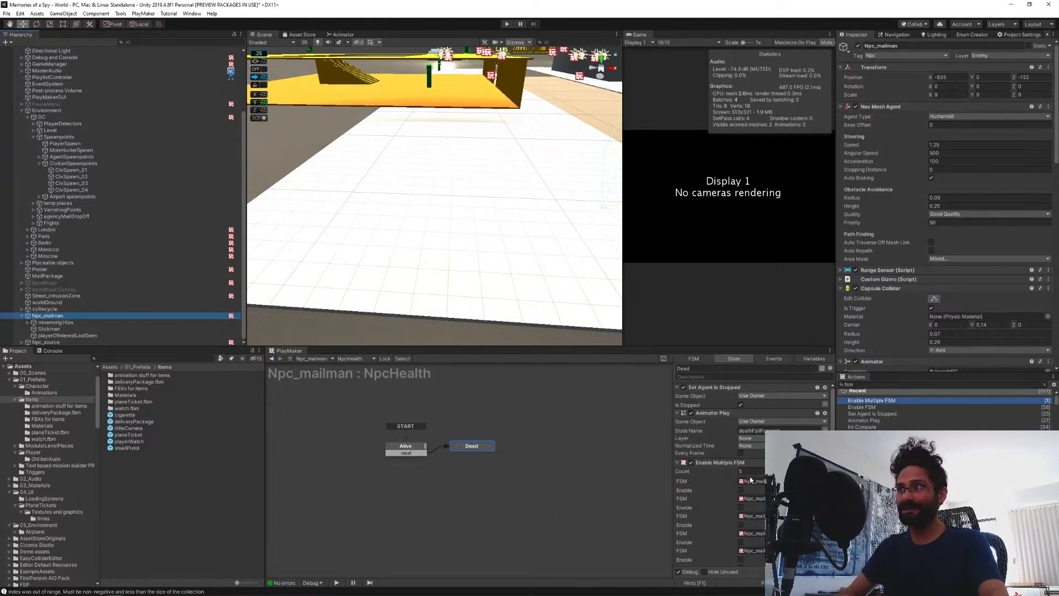
# Move Npc_mailman's NpcHealth PlayMakerFSM component up the component list to directly above NpcVision.
pyautogui.click(895, 383)
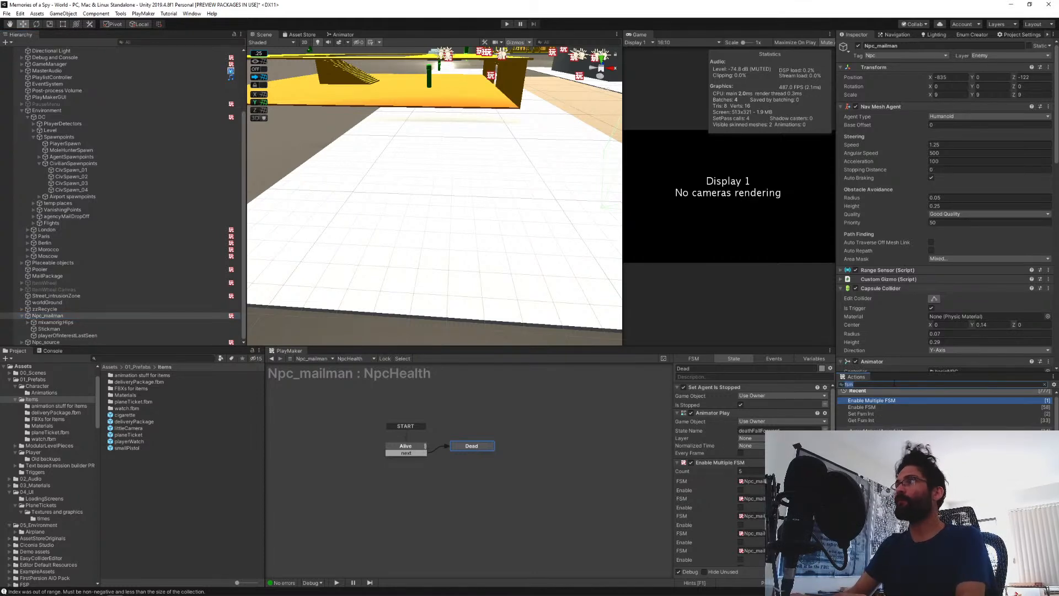
pyautogui.scroll(-10, 921, 240)
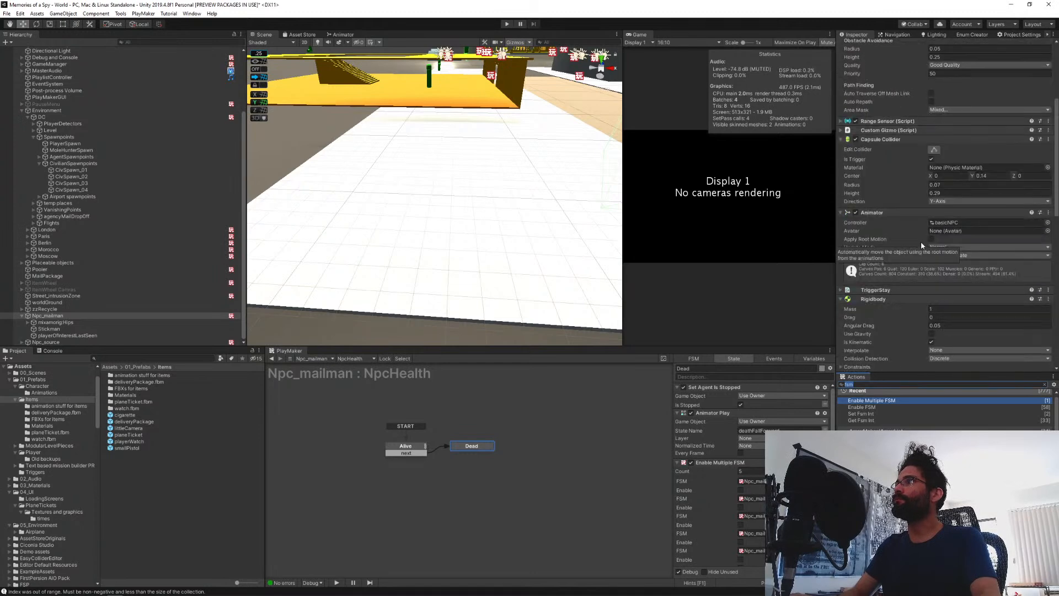
pyautogui.scroll(-4, 923, 246)
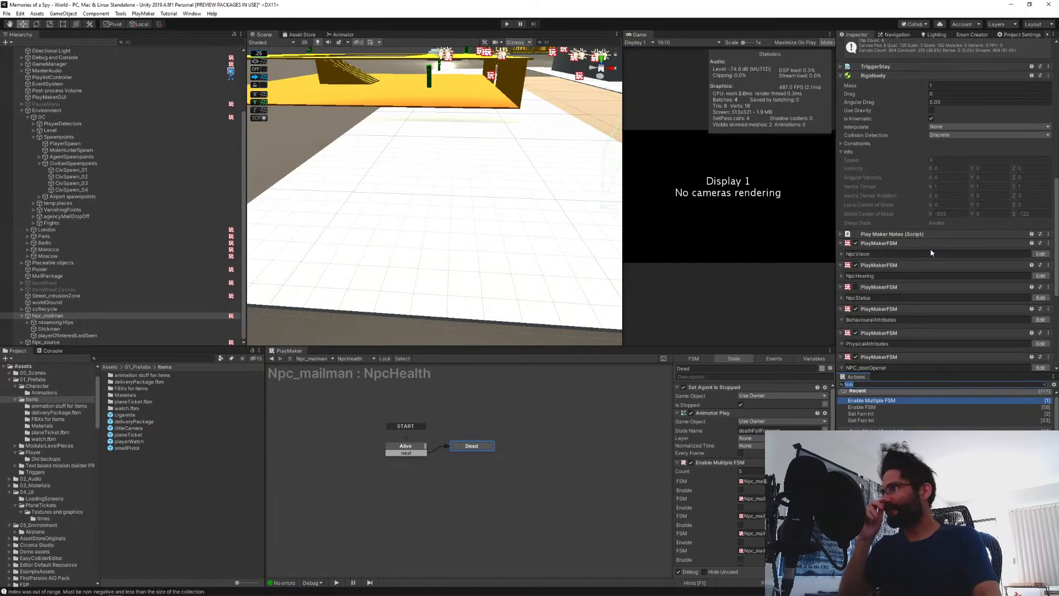
pyautogui.scroll(-5, 931, 253)
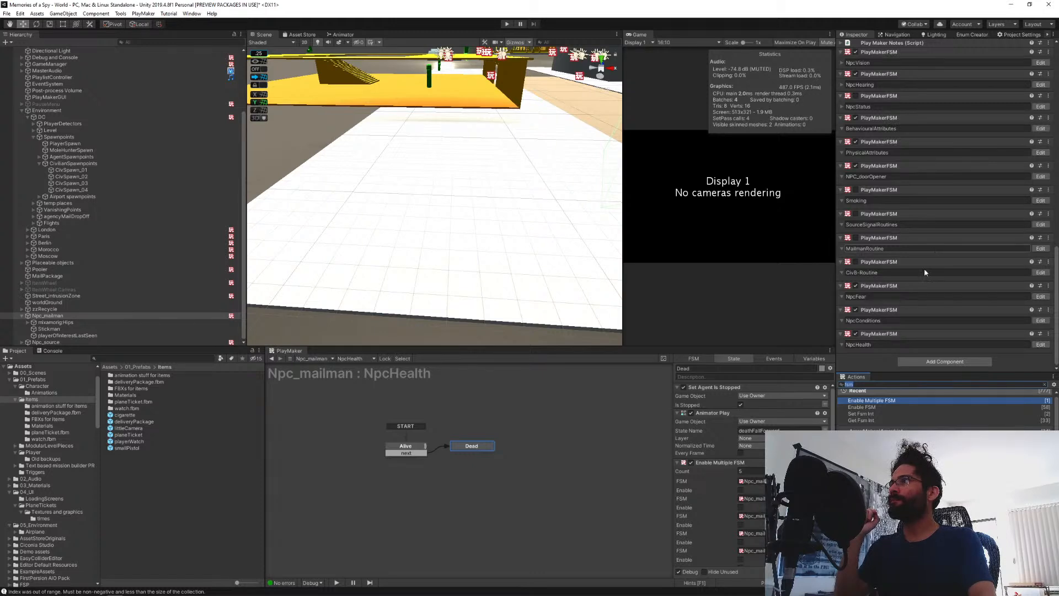
pyautogui.click(902, 333)
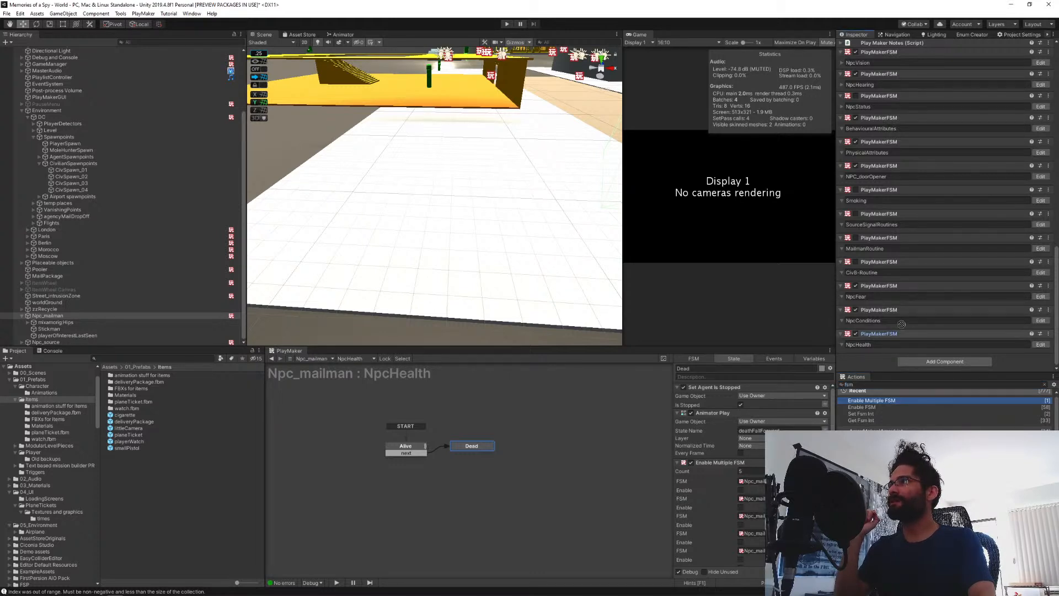
pyautogui.moveTo(903, 330); pyautogui.dragTo(901, 51)
pyautogui.scroll(5, 958, 231)
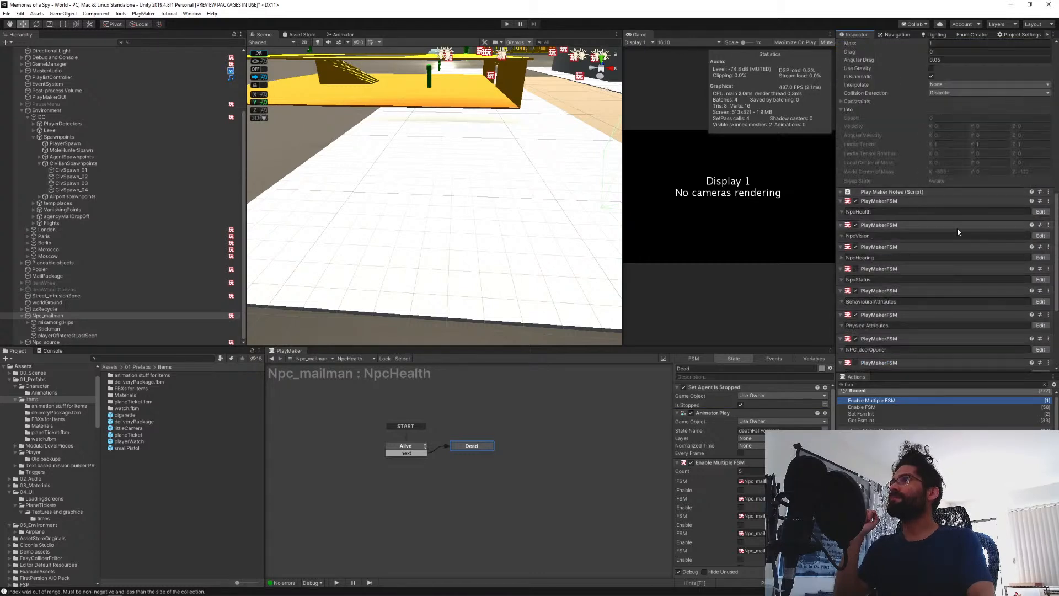
# Add a Set Bool Value action to the Dead state of Npc_mailman's NpcHealth FSM, after Enable Multiple FSM.
pyautogui.scroll(-1, 726, 509)
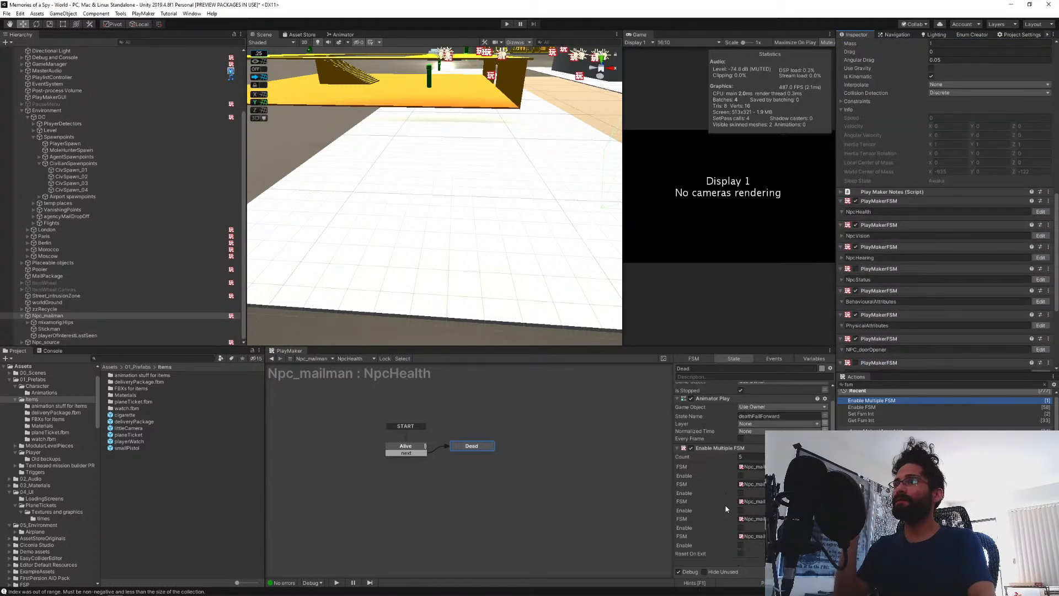
pyautogui.click(873, 384)
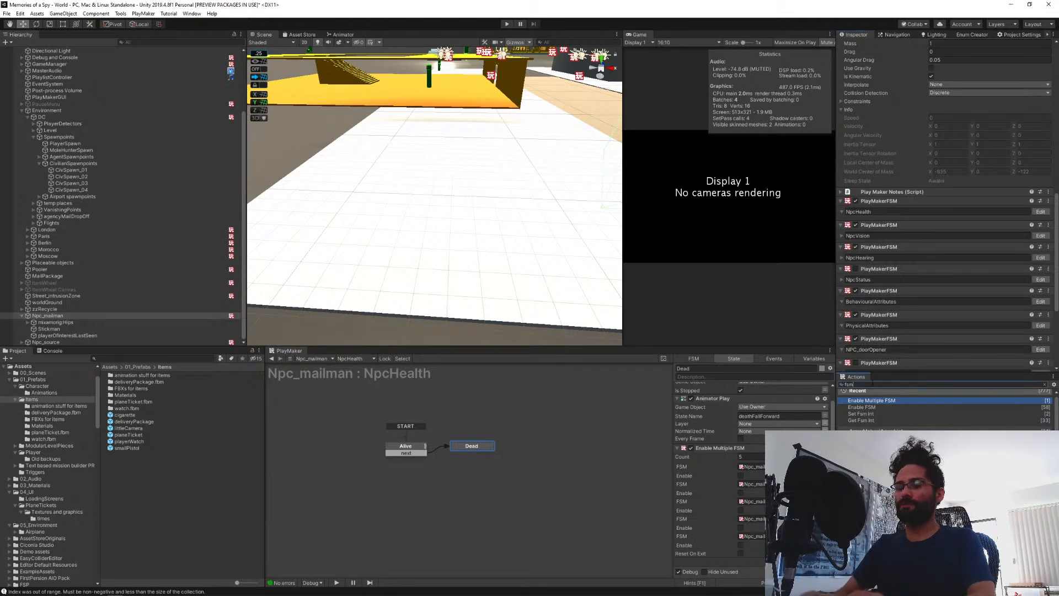
pyautogui.write('set bool')
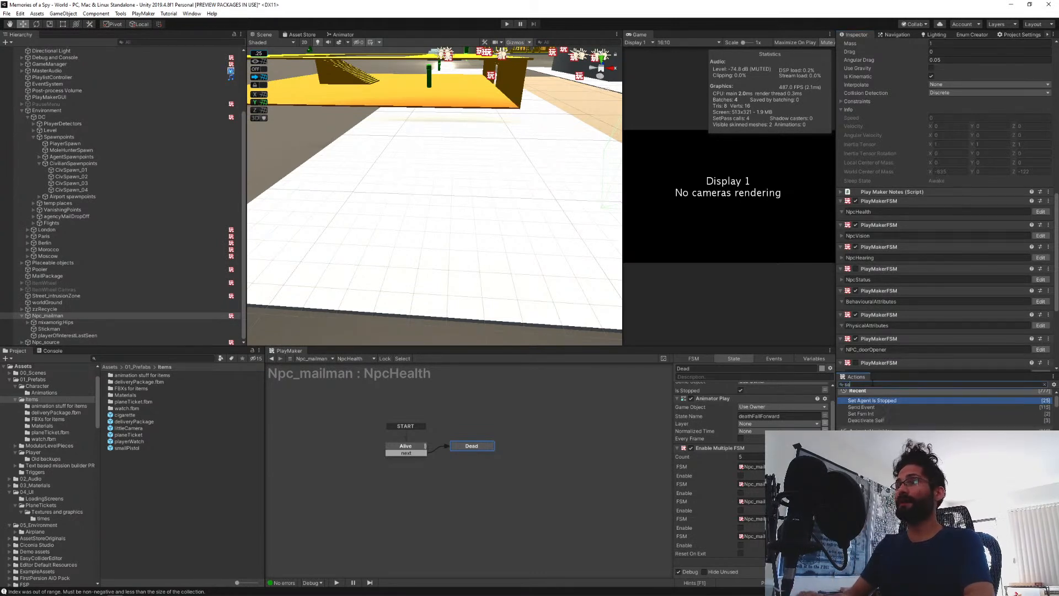
pyautogui.press('Down')
pyautogui.press('Down')
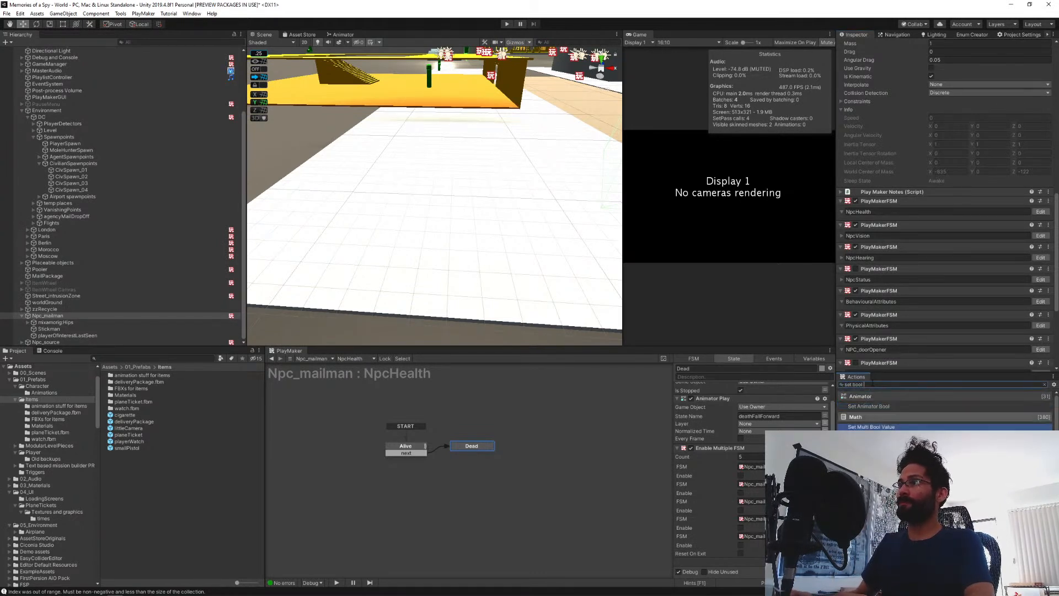
pyautogui.press('Return')
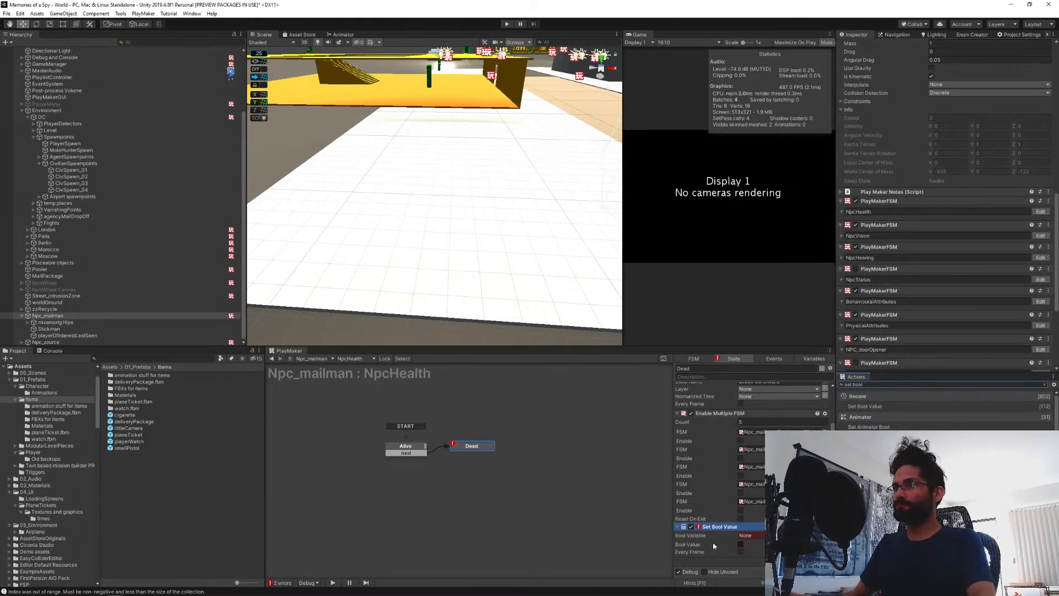
# Create a new bool variable isGrabbable for the Set Bool Value action and set it to true, with Every Frame off.
pyautogui.click(747, 536)
pyautogui.click(749, 556)
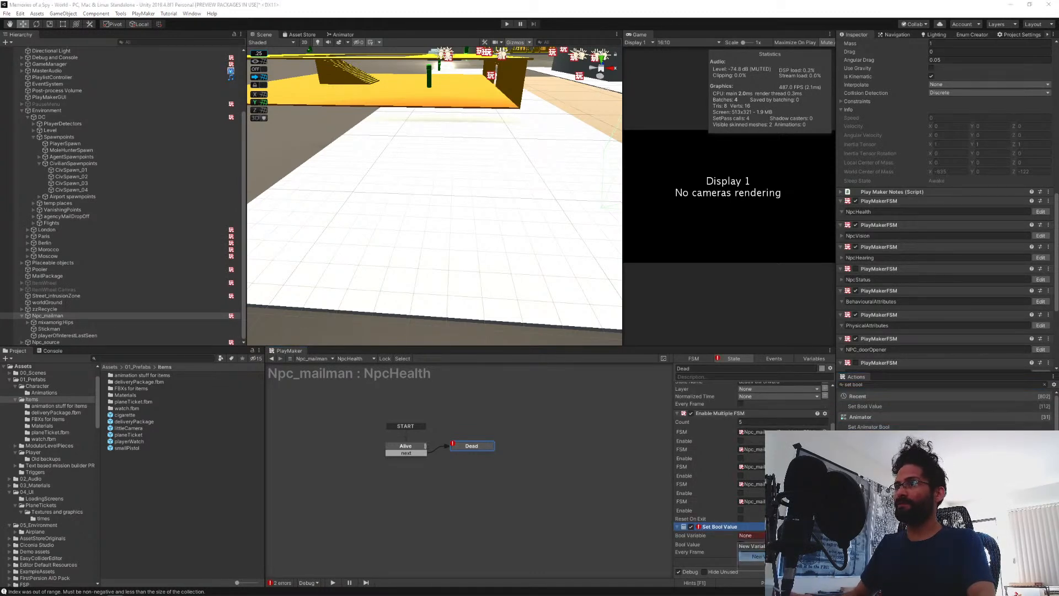
pyautogui.write('isGrabbable')
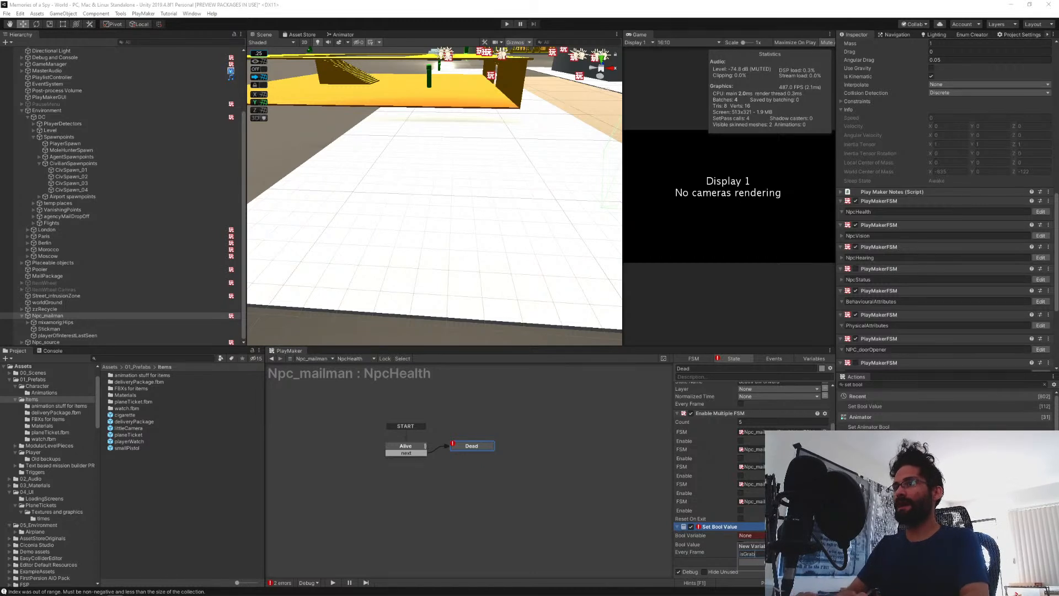
pyautogui.press('Return')
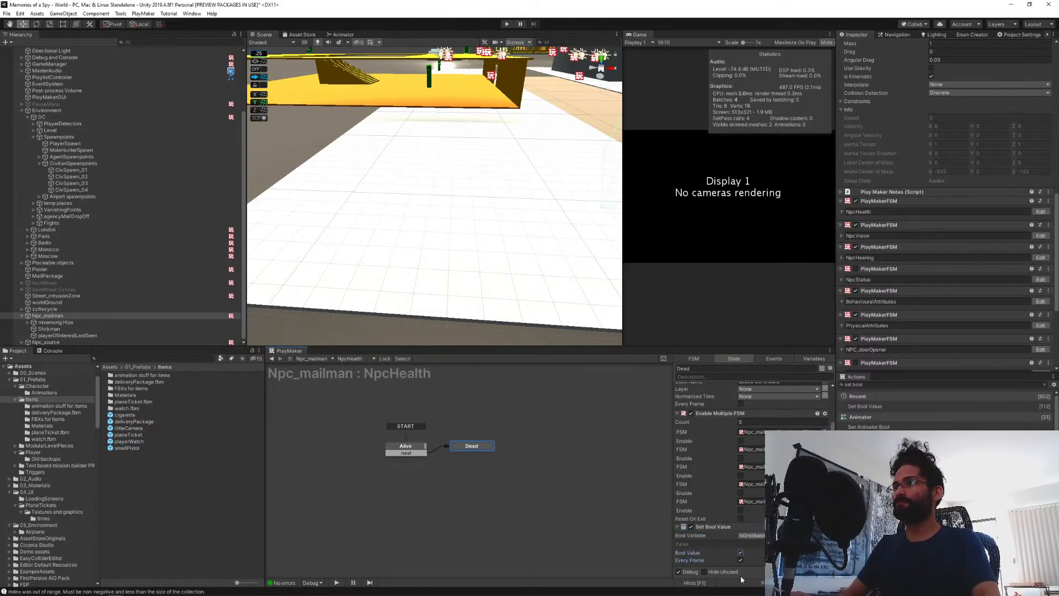
pyautogui.click(741, 560)
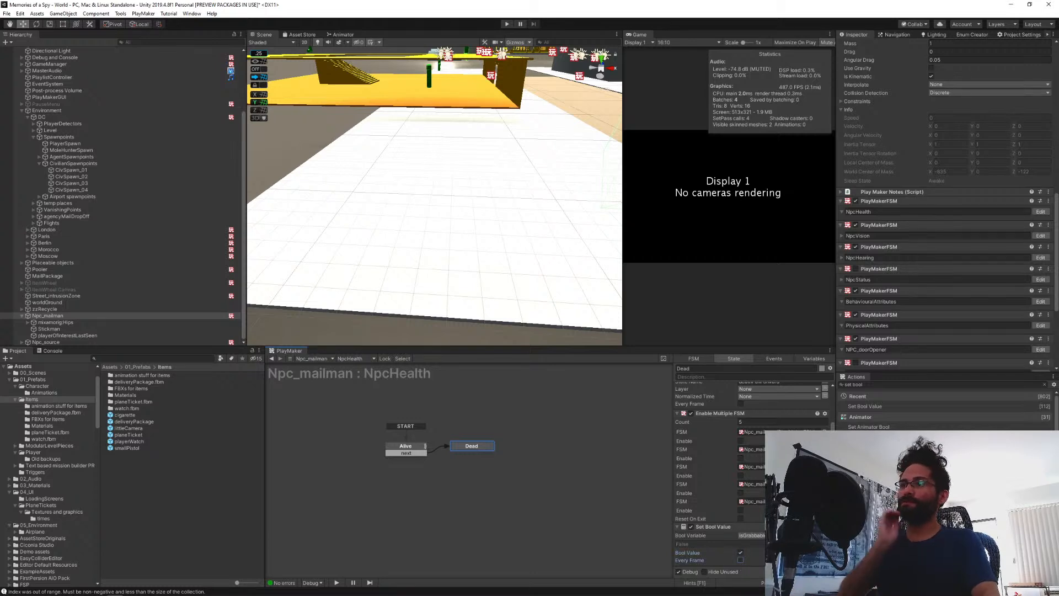
pyautogui.click(734, 526)
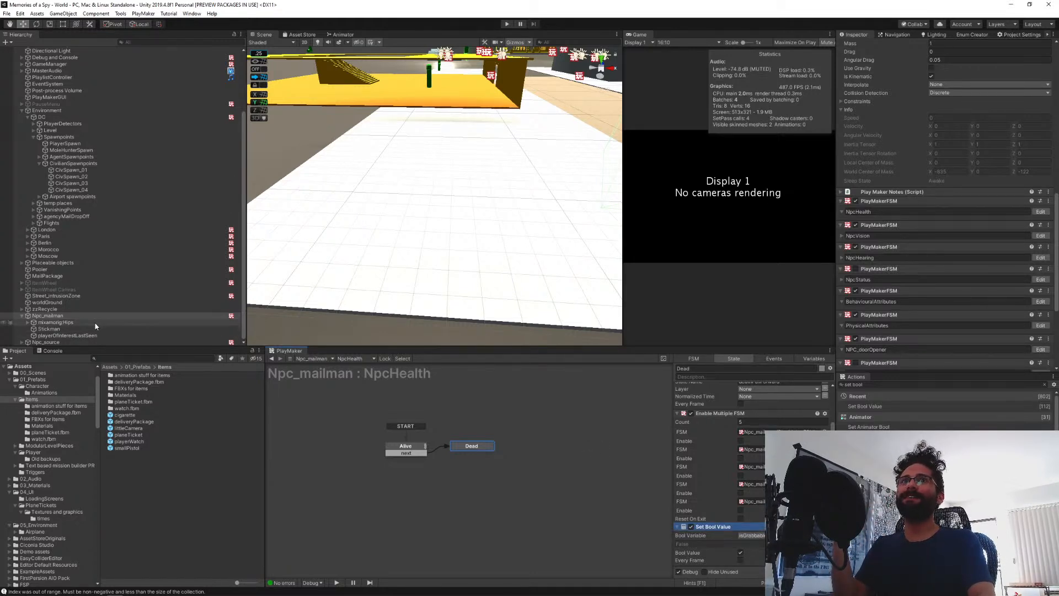
# Deselect Npc_mailman, widen the Game view and start play mode.
pyautogui.click(27, 315)
pyautogui.keyDown('ctrl'); pyautogui.click(46, 316); pyautogui.keyUp('ctrl')
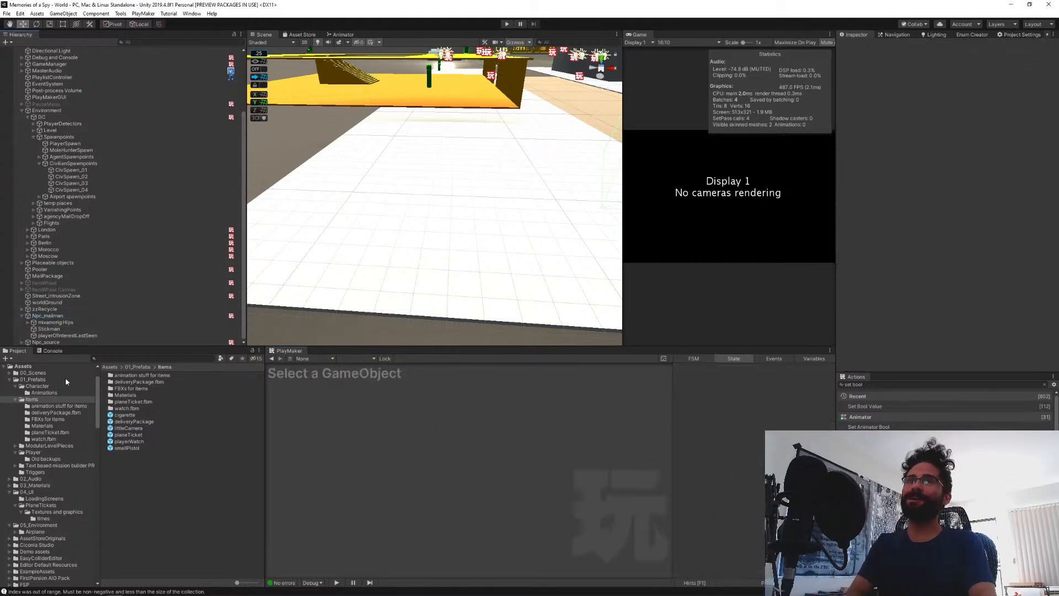
pyautogui.moveTo(621, 222); pyautogui.dragTo(430, 221)
pyautogui.click(506, 24)
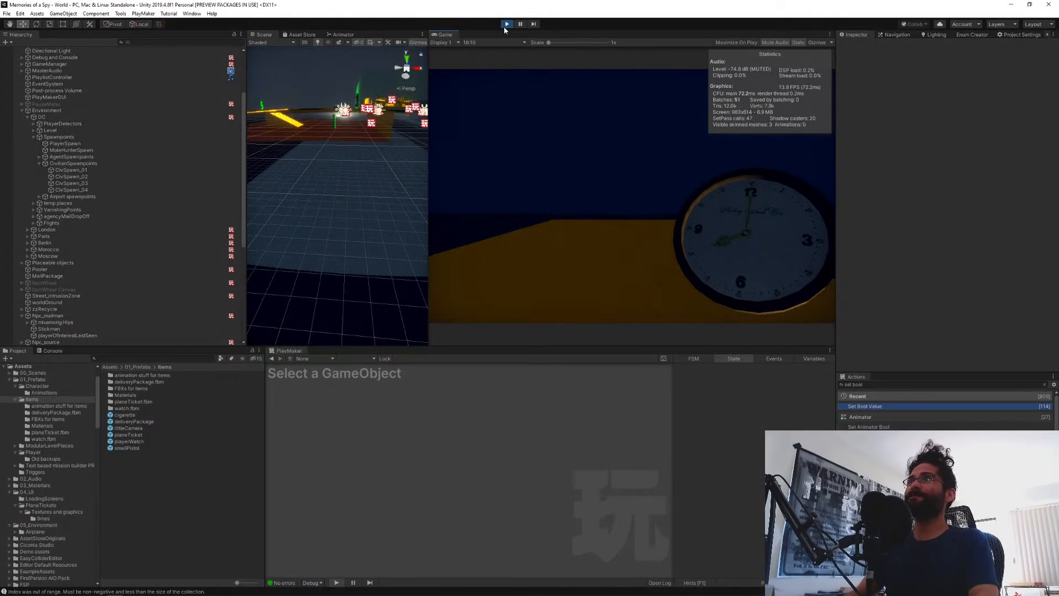
# Open the in-game console and run the playerWarp command.
pyautogui.press('`')
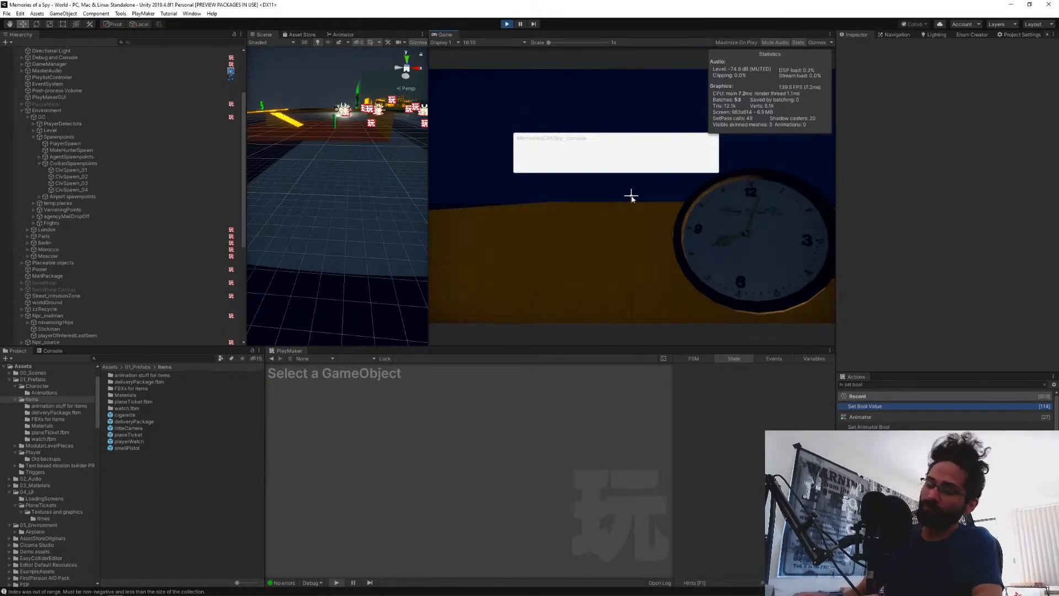
pyautogui.write('playerWarp')
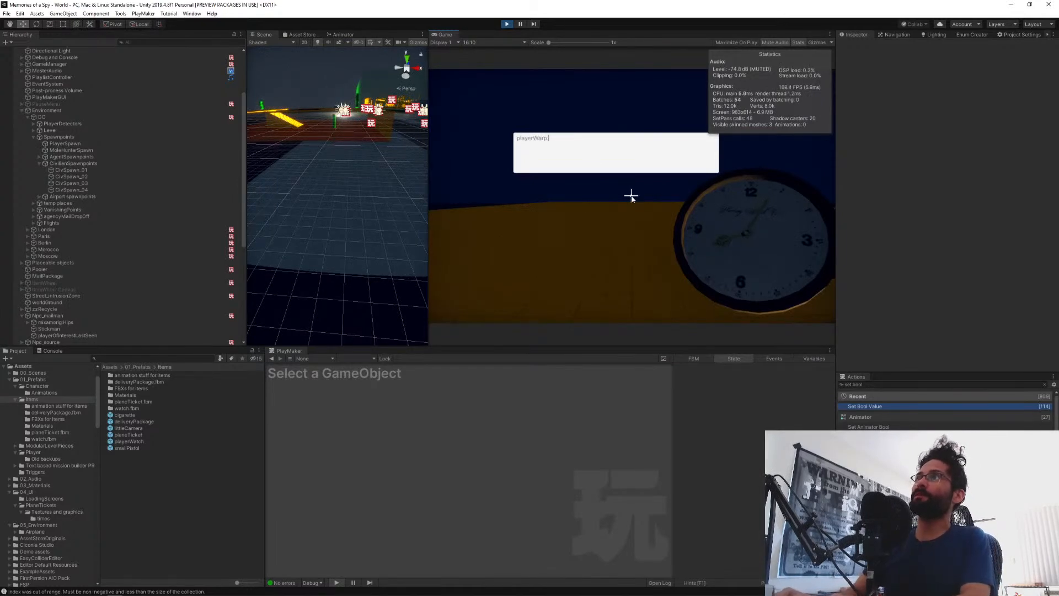
pyautogui.write('atch')
pyautogui.press('Return')
# Walk through the park and test grabbing the NPC's dead body, then pause the game.
pyautogui.press('e')
pyautogui.press('w')
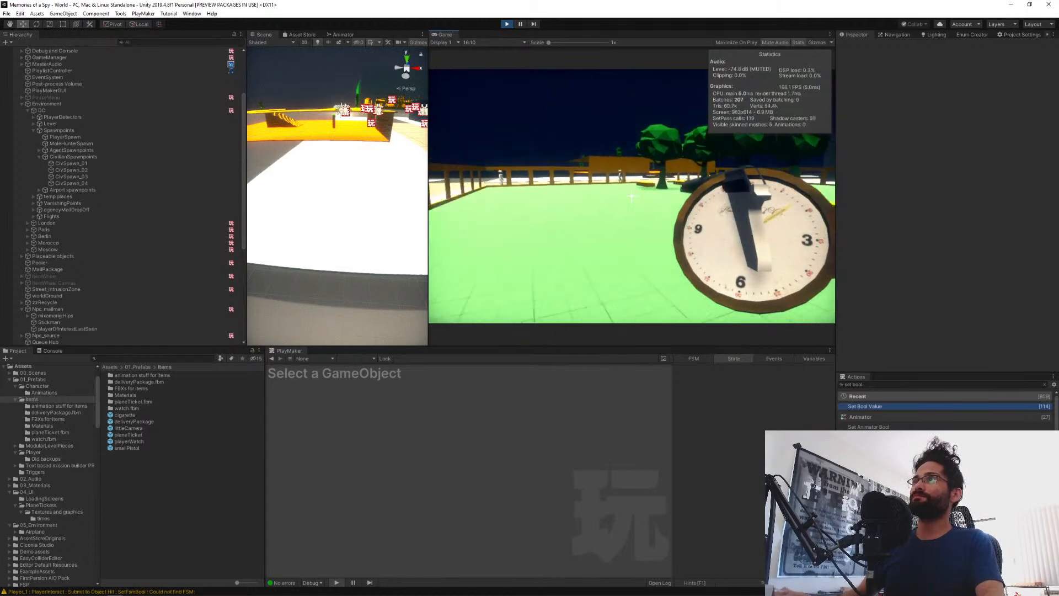
pyautogui.press('w')
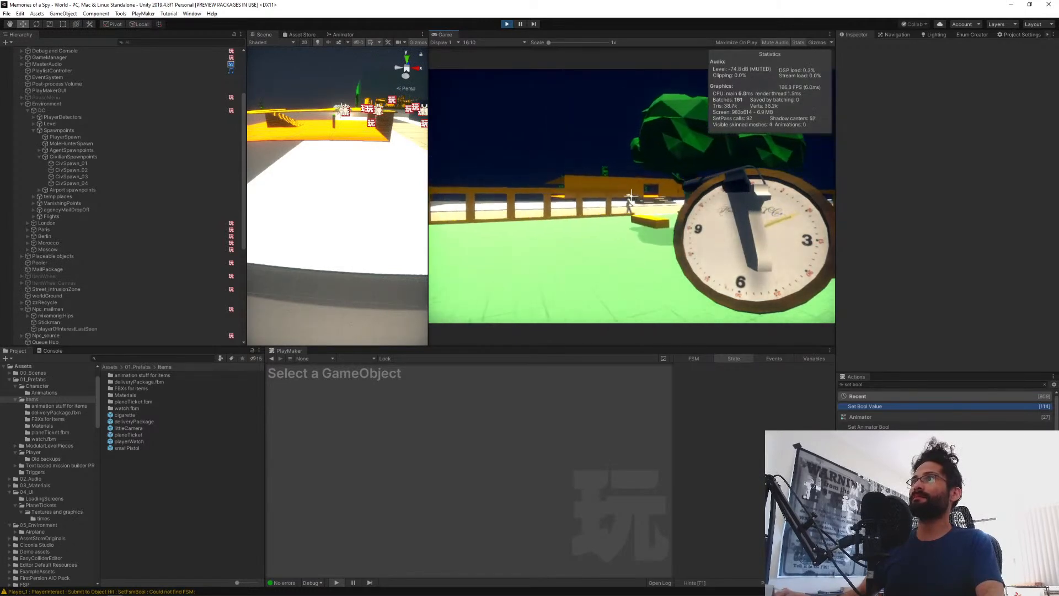
pyautogui.press('w')
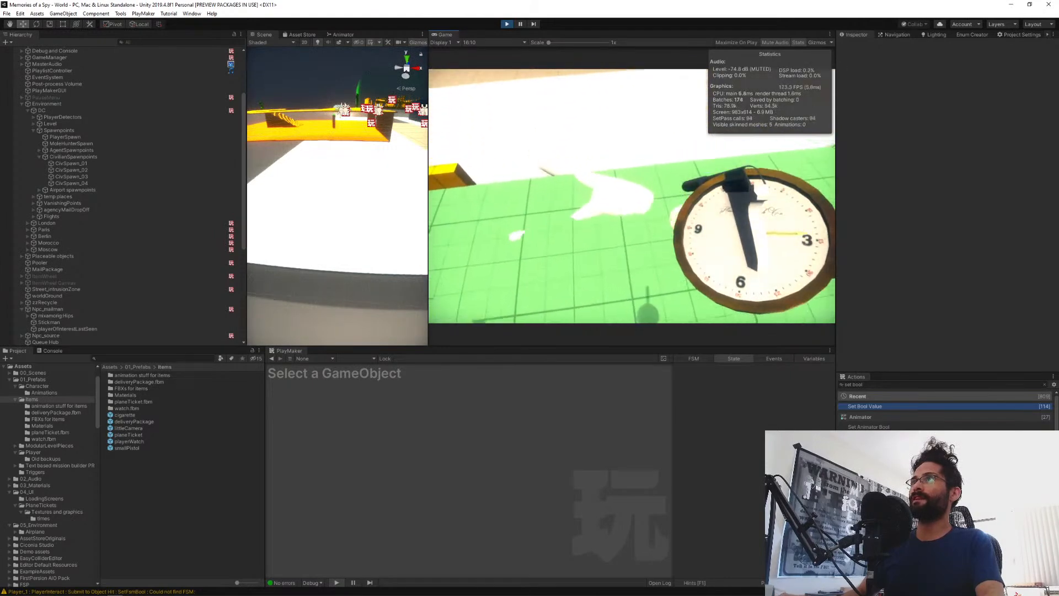
pyautogui.press('d')
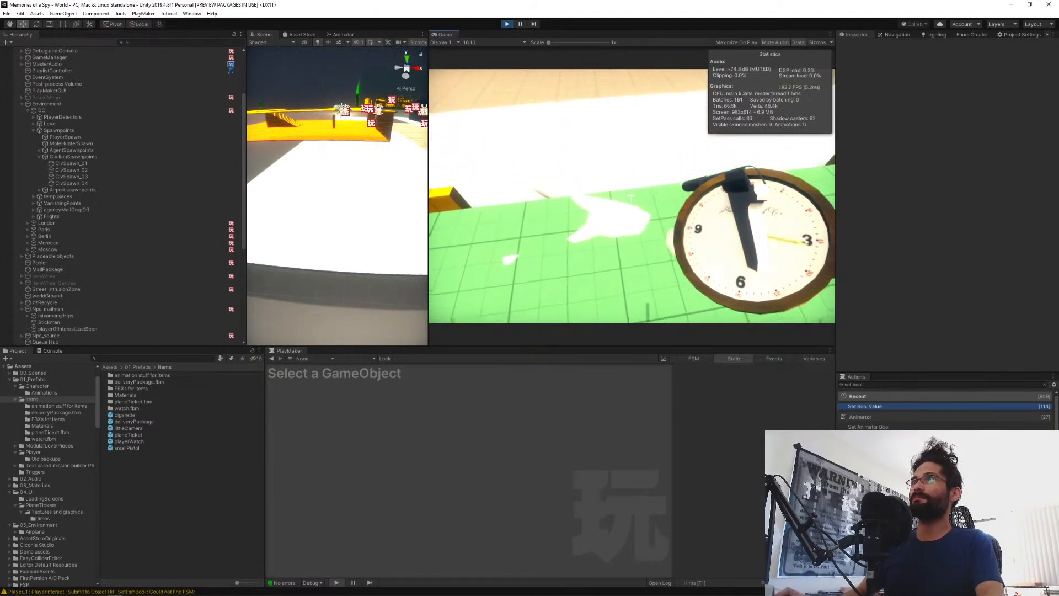
pyautogui.press('d')
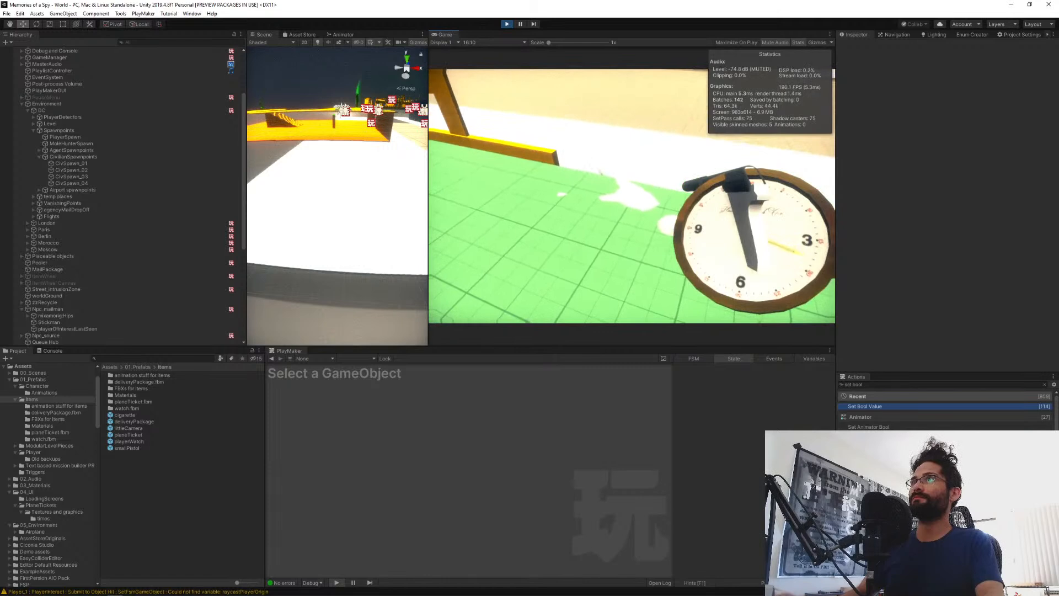
pyautogui.press('d')
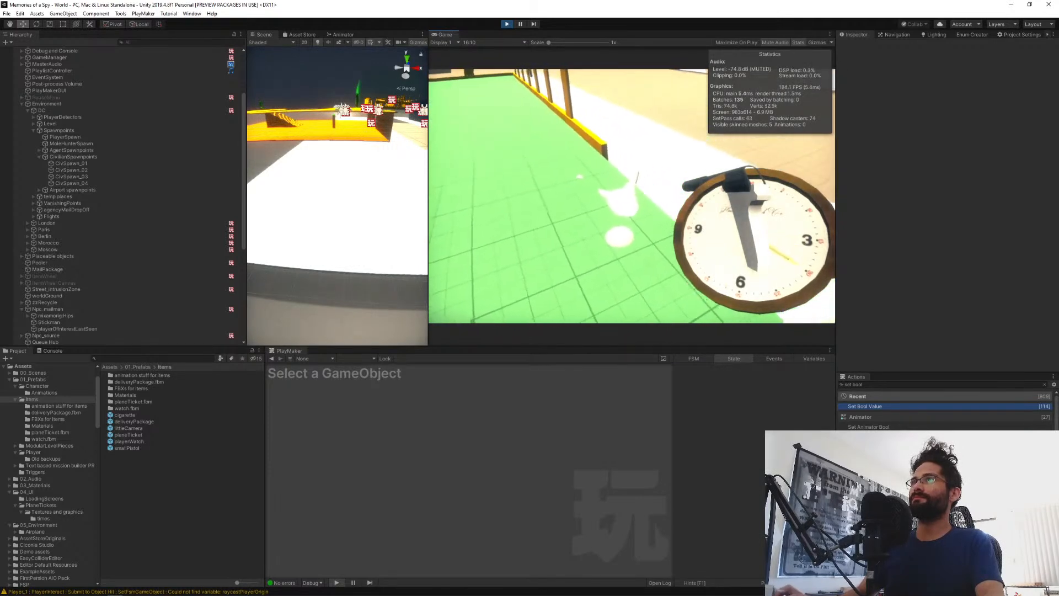
pyautogui.press('d')
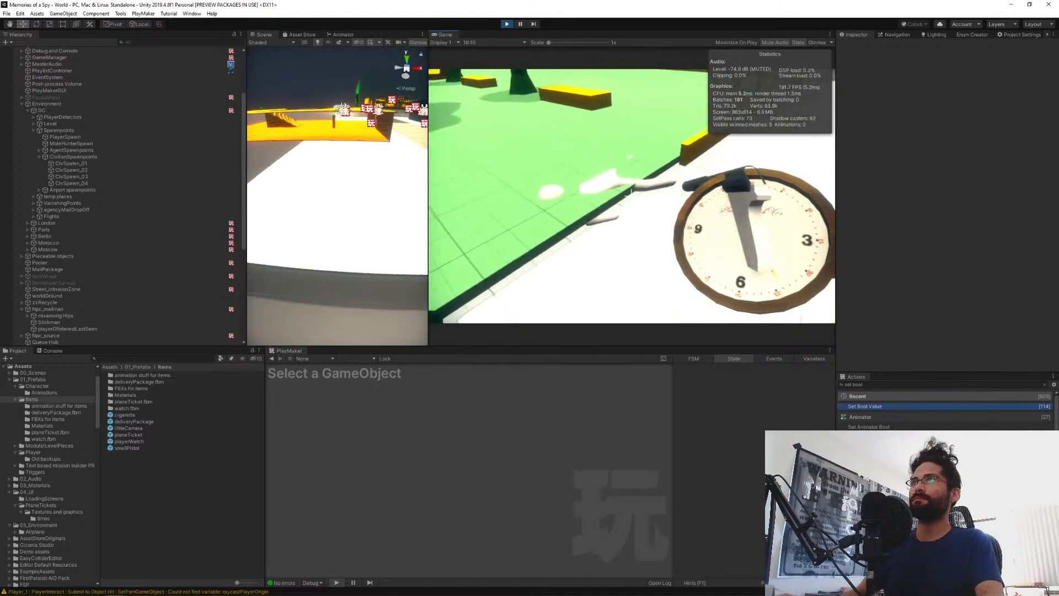
pyautogui.press('Escape')
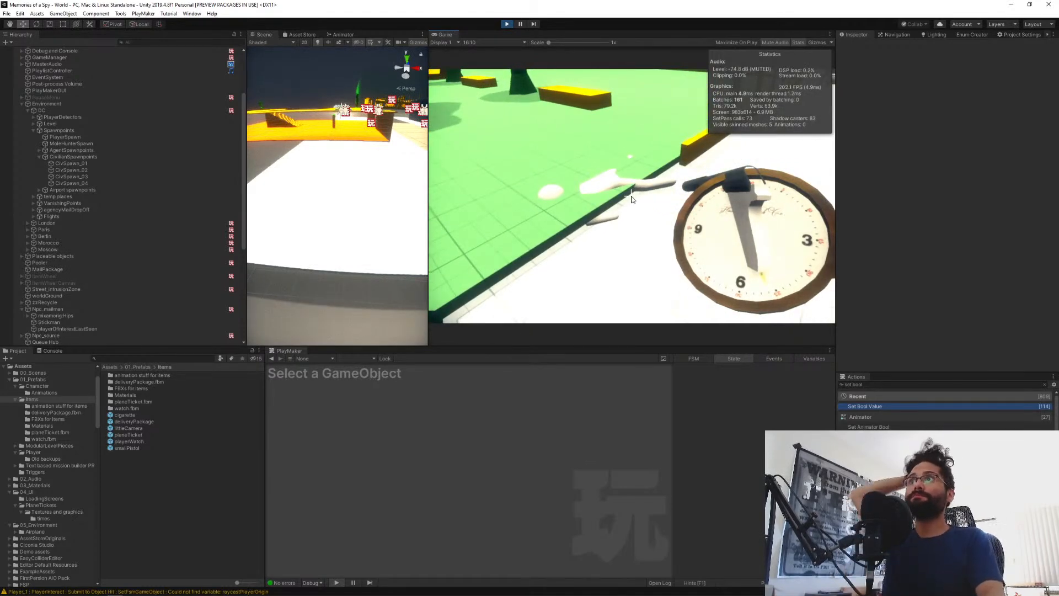
pyautogui.click(520, 24)
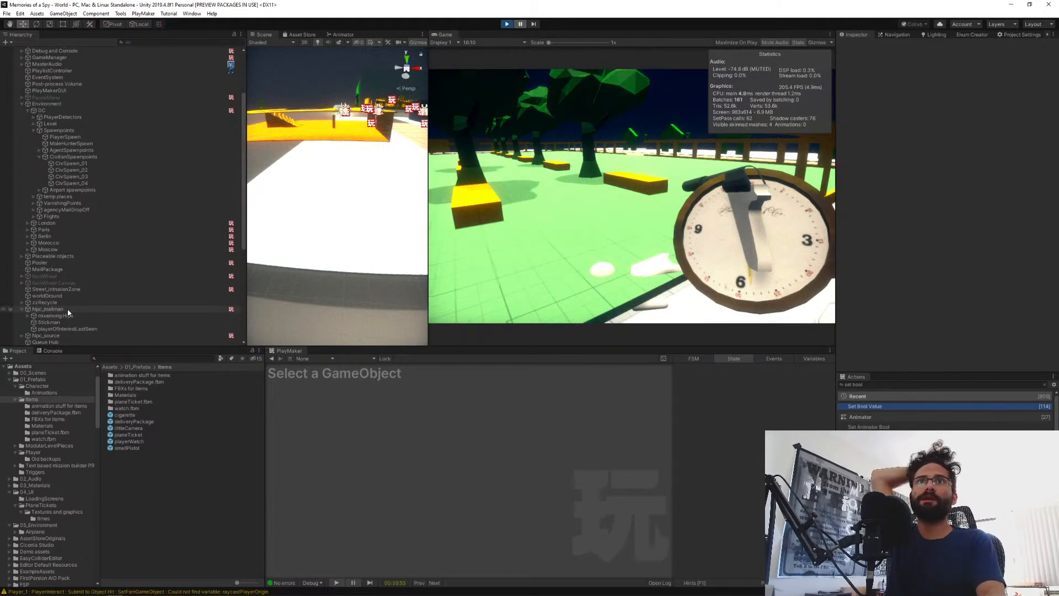
# Expand Player_1 in the hierarchy and open its PlayerInteract FSM.
pyautogui.scroll(-5, 89, 311)
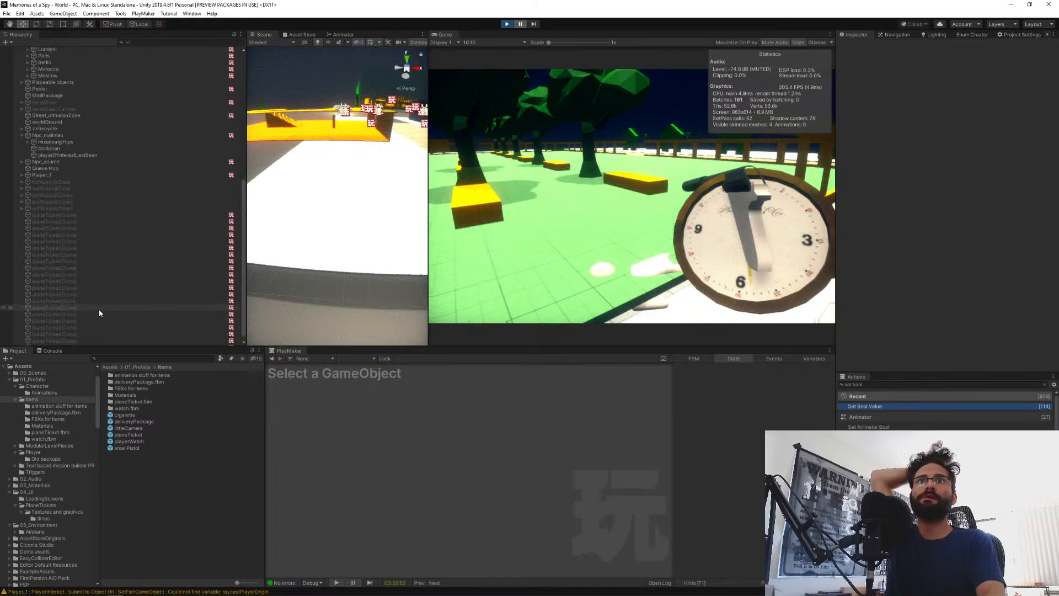
pyautogui.scroll(1, 100, 309)
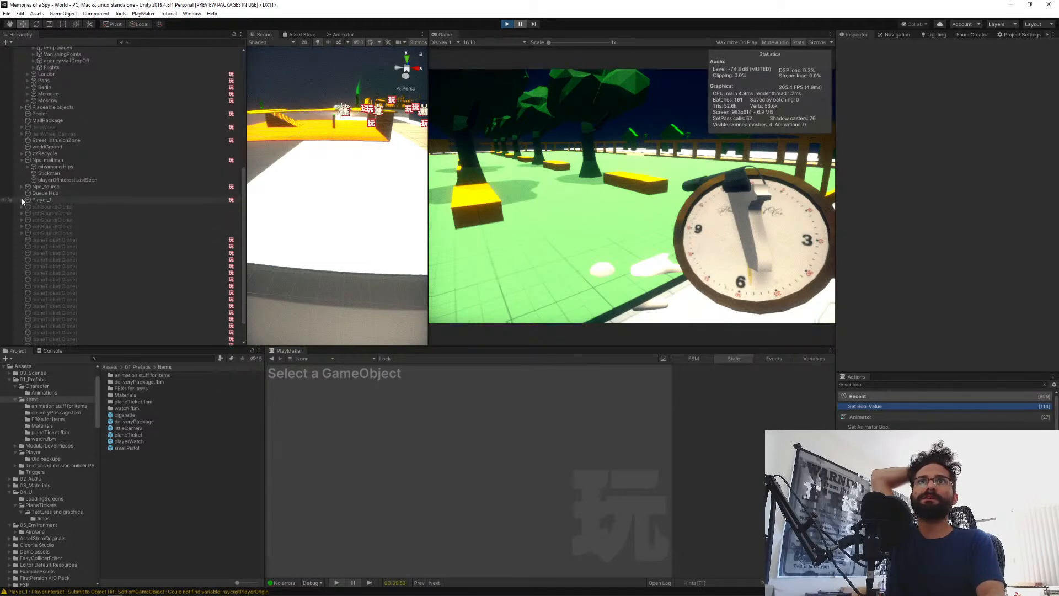
pyautogui.click(22, 199)
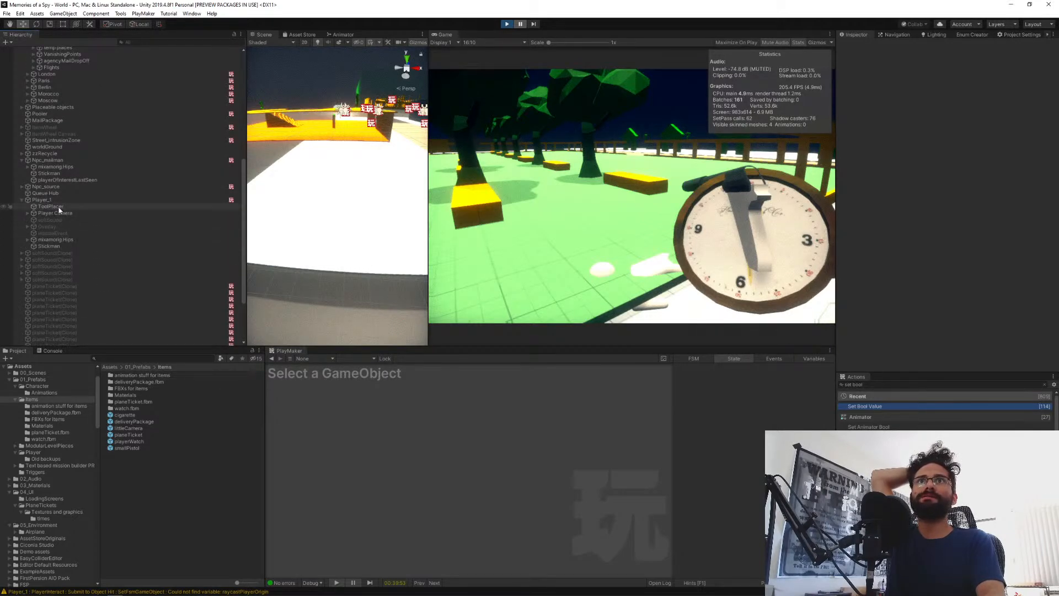
pyautogui.click(42, 199)
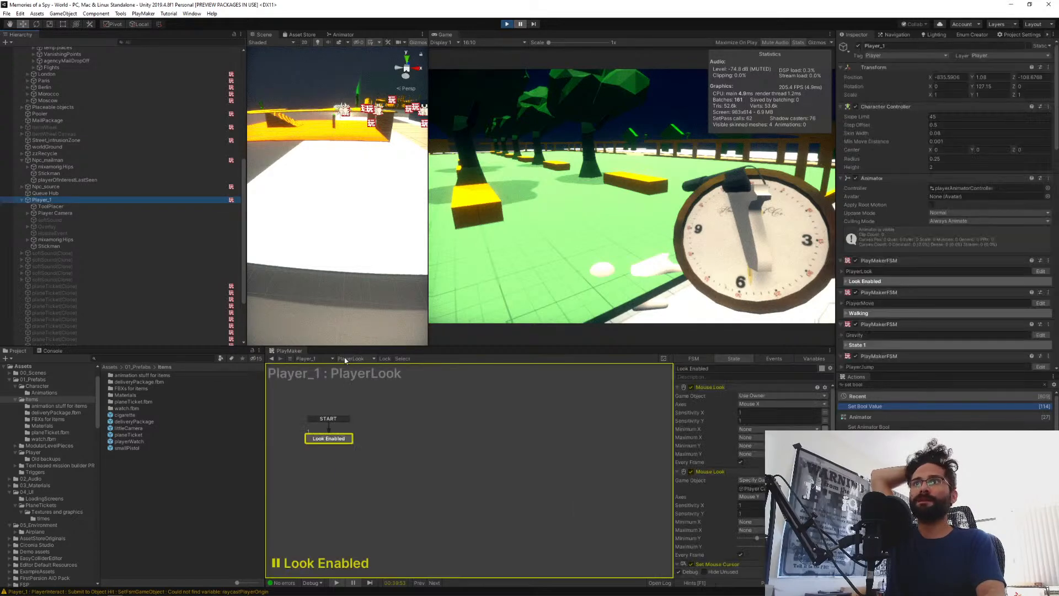
pyautogui.click(348, 359)
pyautogui.click(378, 452)
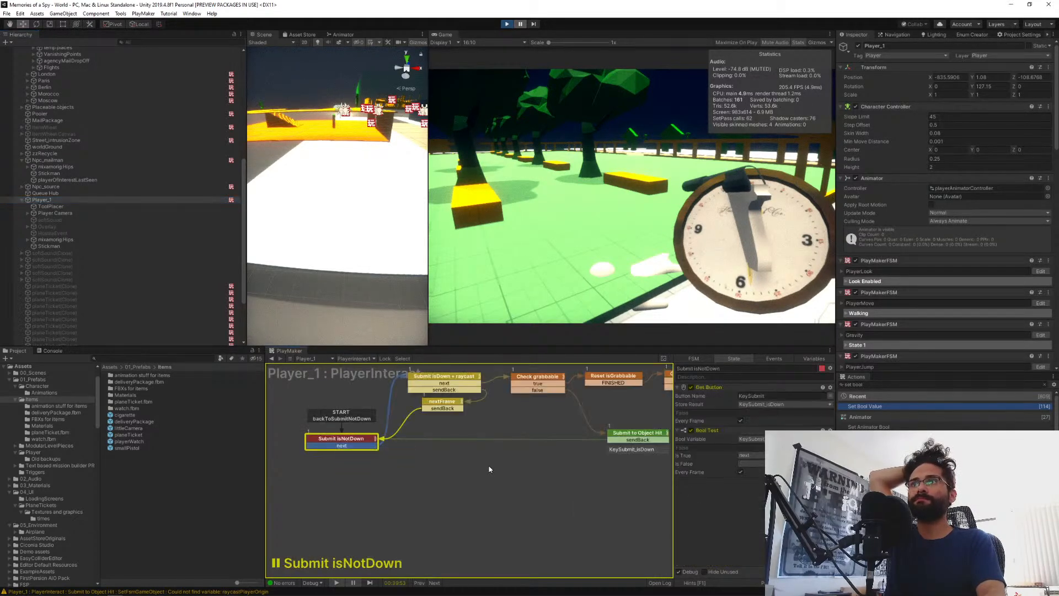
# Examine the Submit to Object Hit and Submit isDown + raycast states in the PlayerInteract FSM.
pyautogui.moveTo(487, 497); pyautogui.dragTo(380, 521, button='middle')
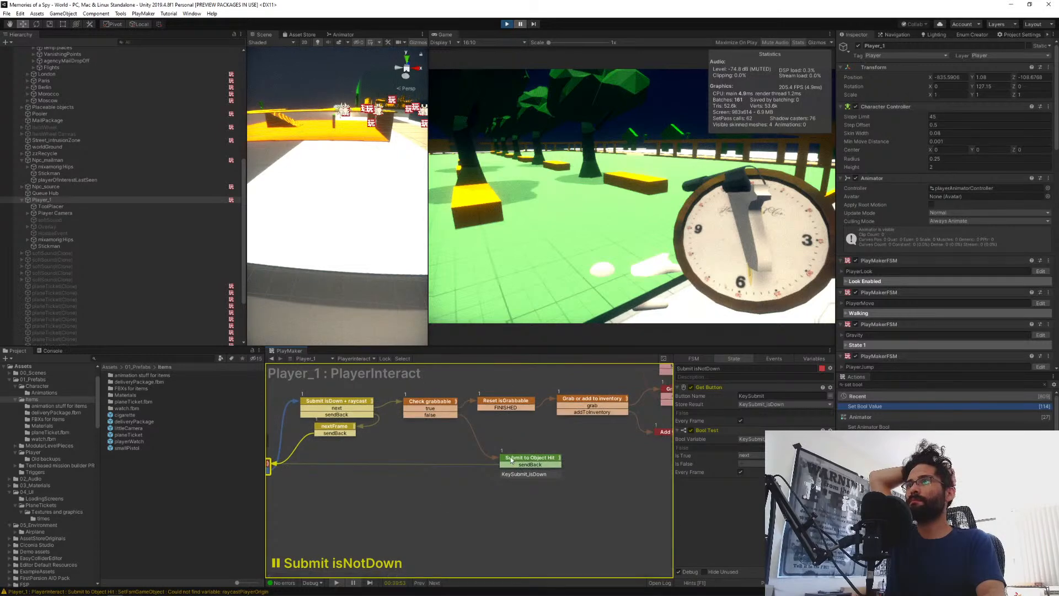
pyautogui.click(512, 459)
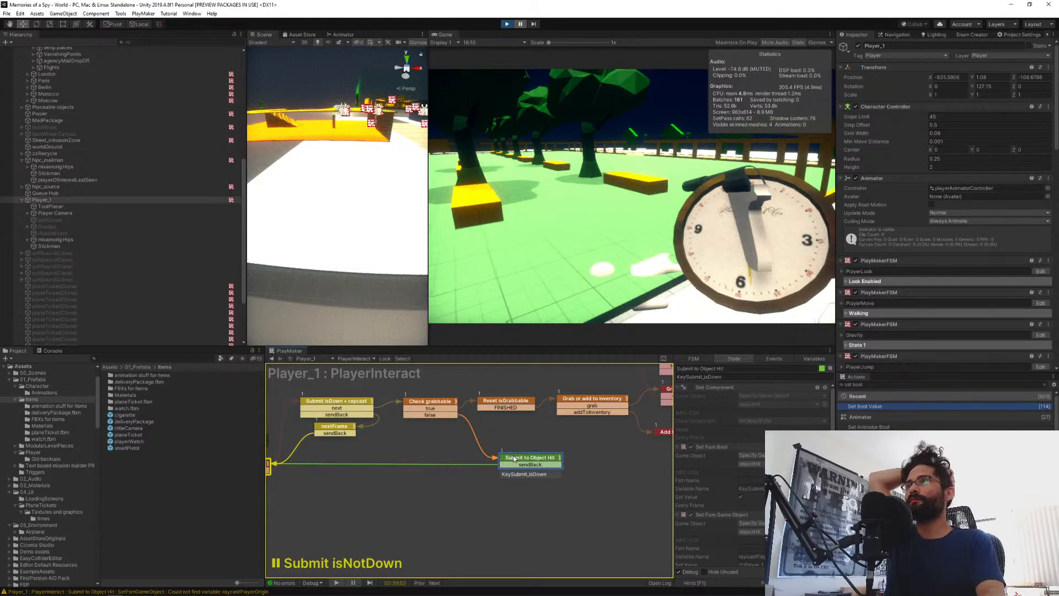
pyautogui.moveTo(422, 432); pyautogui.dragTo(537, 460, button='middle')
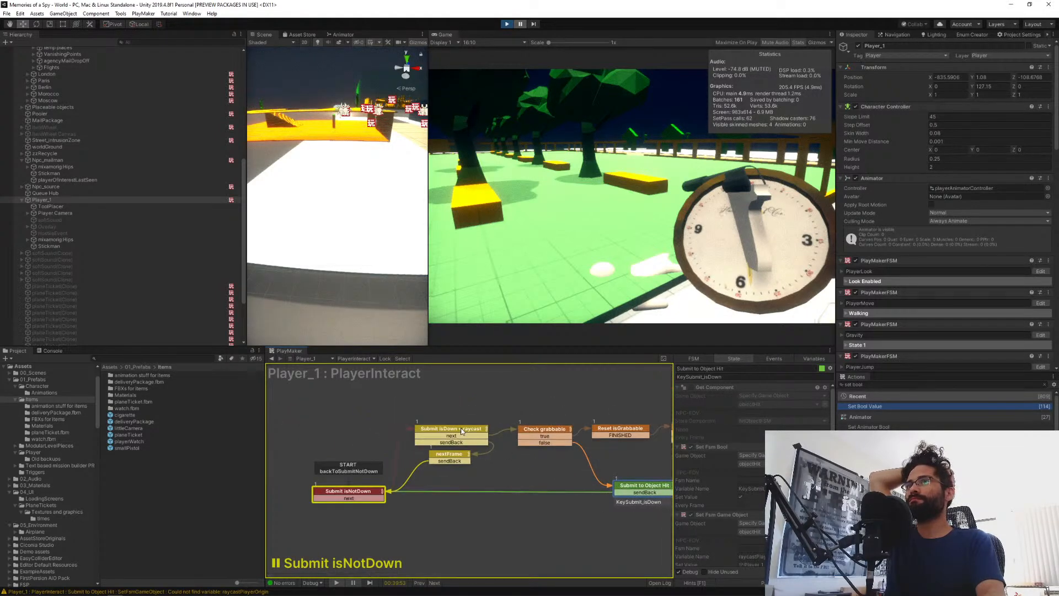
pyautogui.click(464, 429)
pyautogui.scroll(-3, 712, 480)
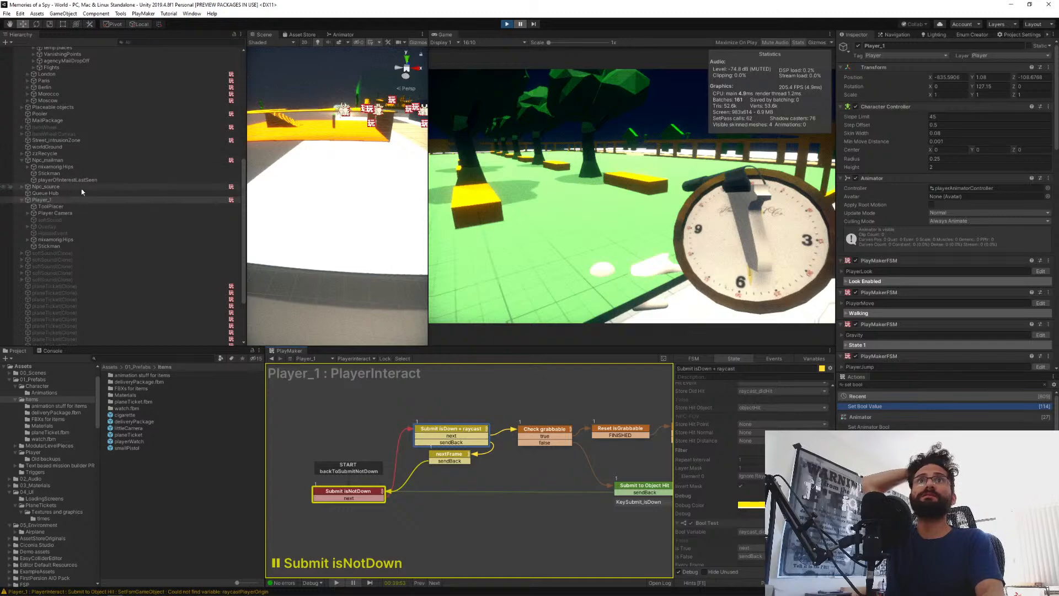
# Expand the Npc_mailman skeleton through the spine and neck to the head bone and select its NPC-FOV object.
pyautogui.click(28, 167)
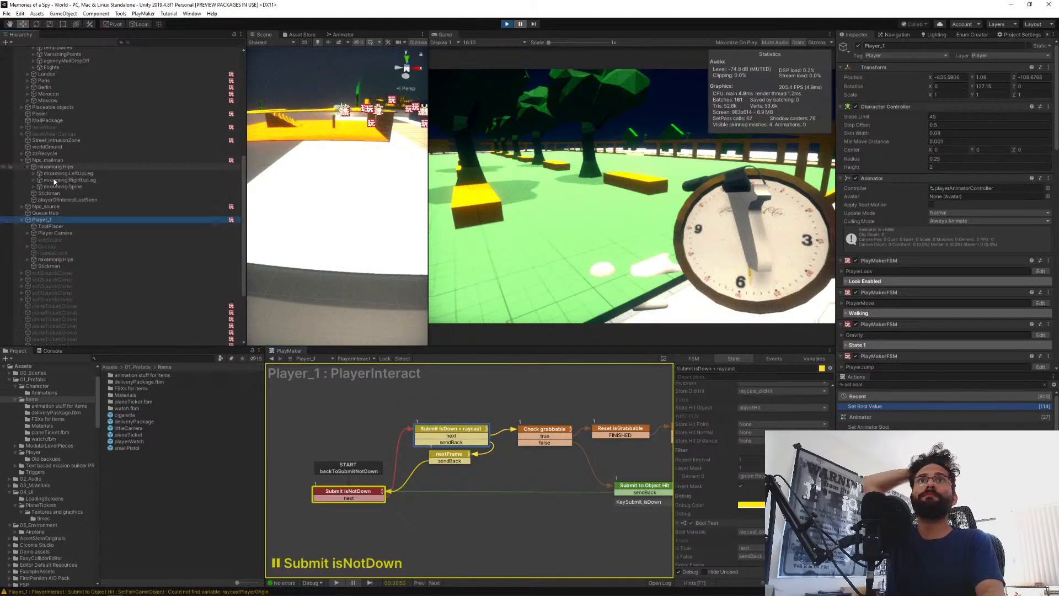
pyautogui.click(33, 187)
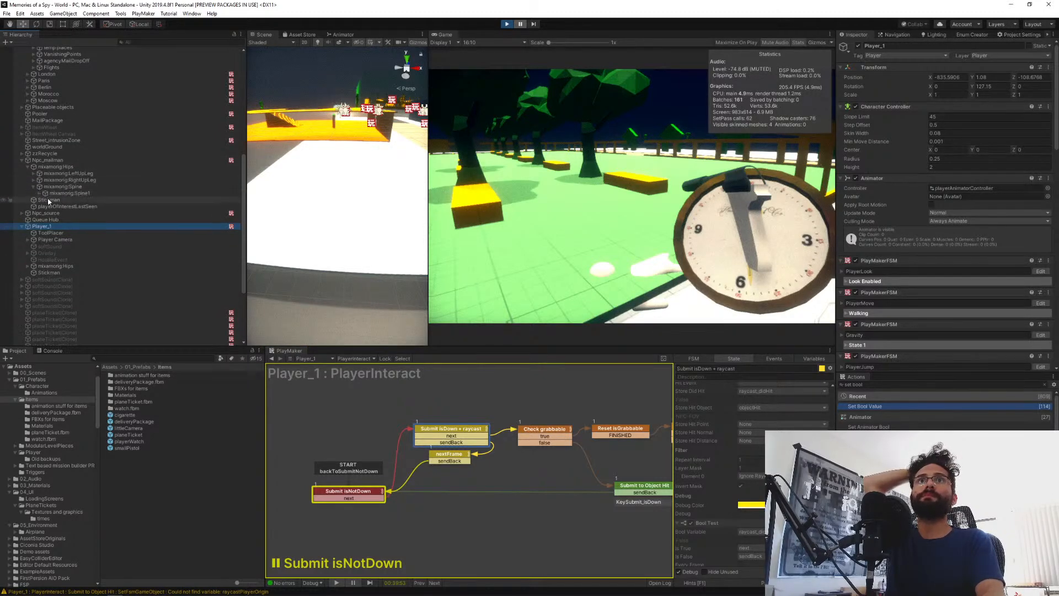
pyautogui.click(40, 193)
pyautogui.click(45, 200)
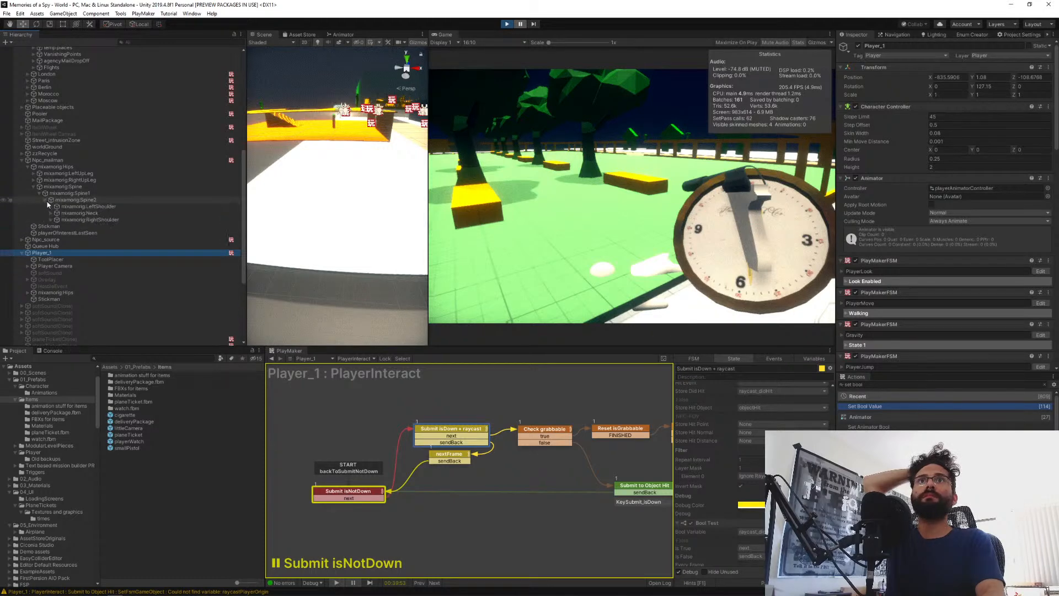
pyautogui.click(51, 213)
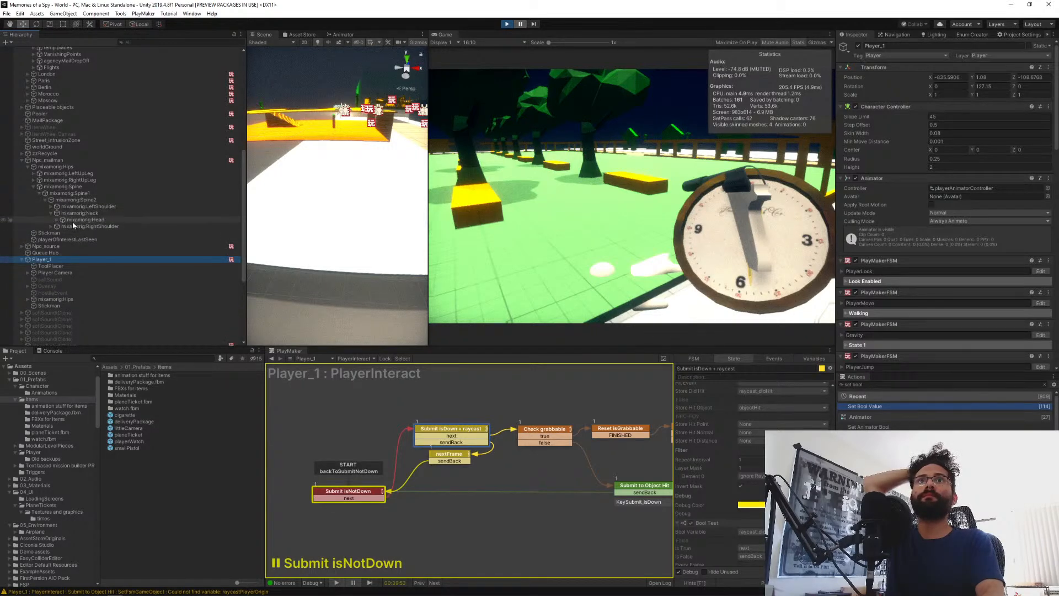
pyautogui.click(58, 220)
pyautogui.click(91, 227)
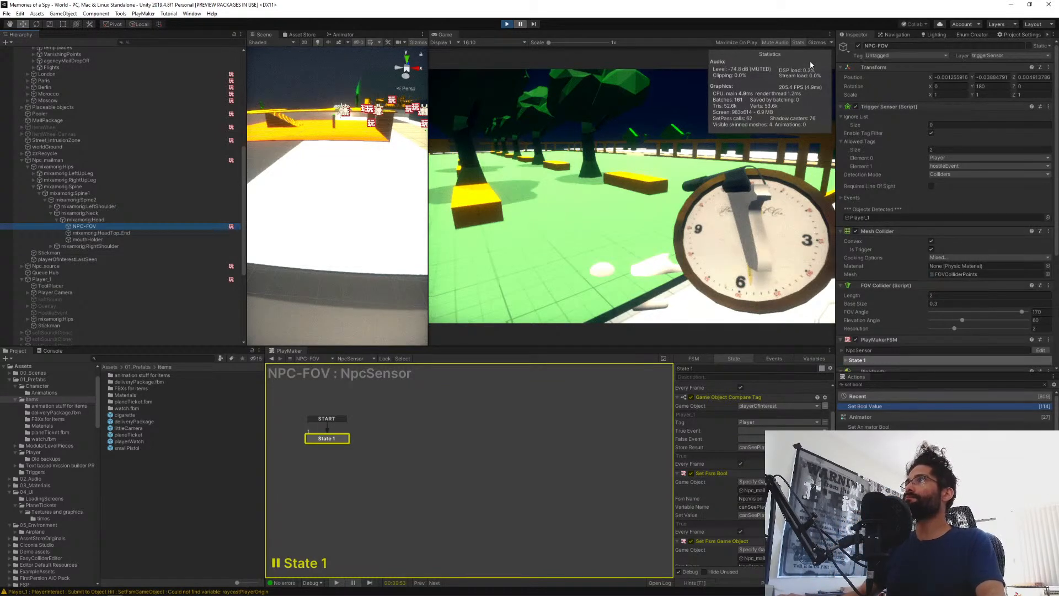
# Exit play mode and review the State 1 actions in NPC-FOV's NpcSensor FSM.
pyautogui.click(505, 25)
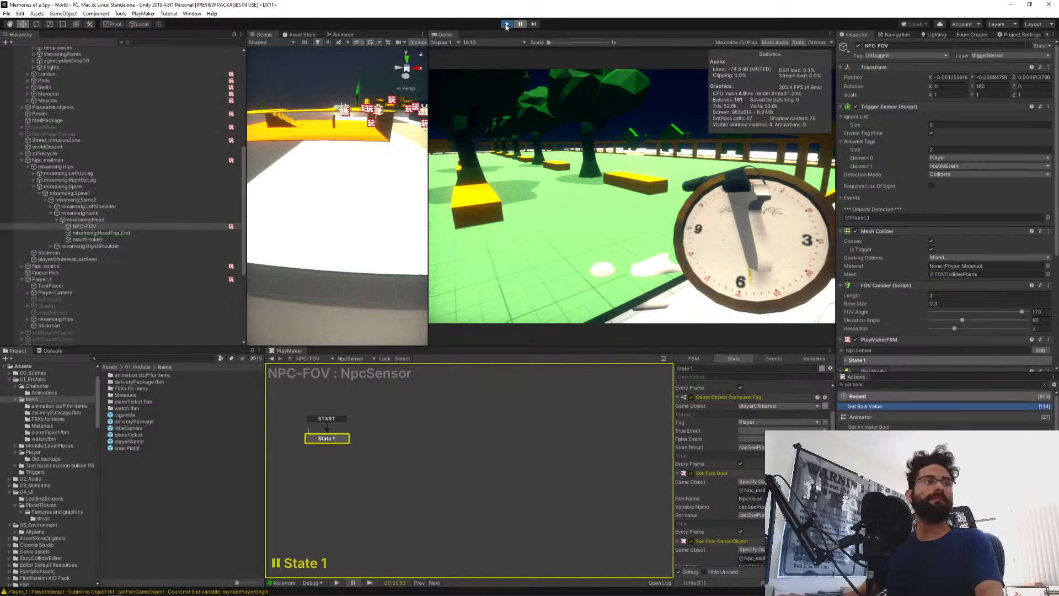
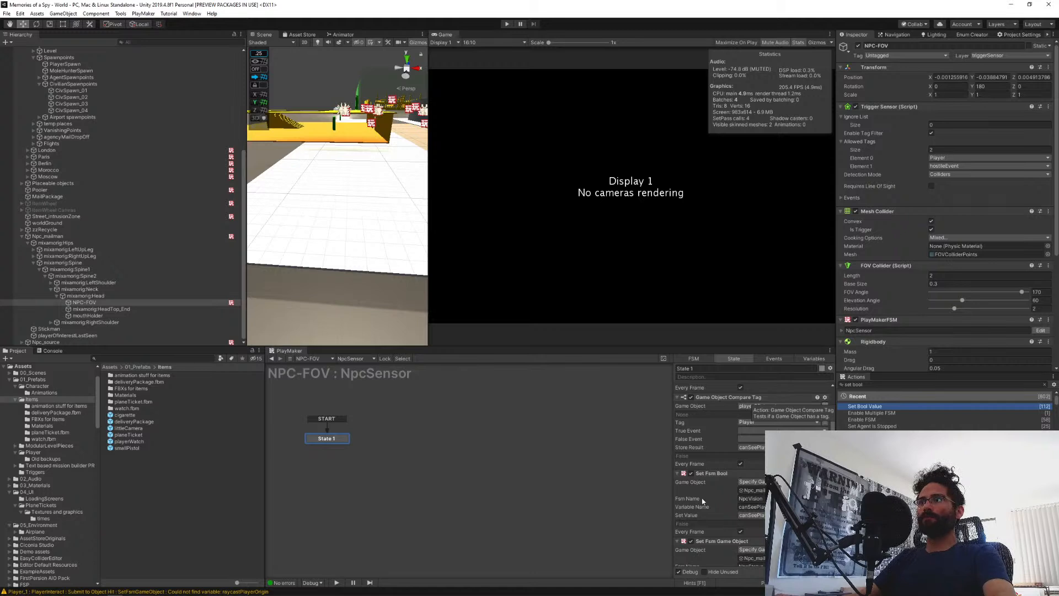
pyautogui.scroll(-3, 712, 491)
pyautogui.scroll(7, 734, 504)
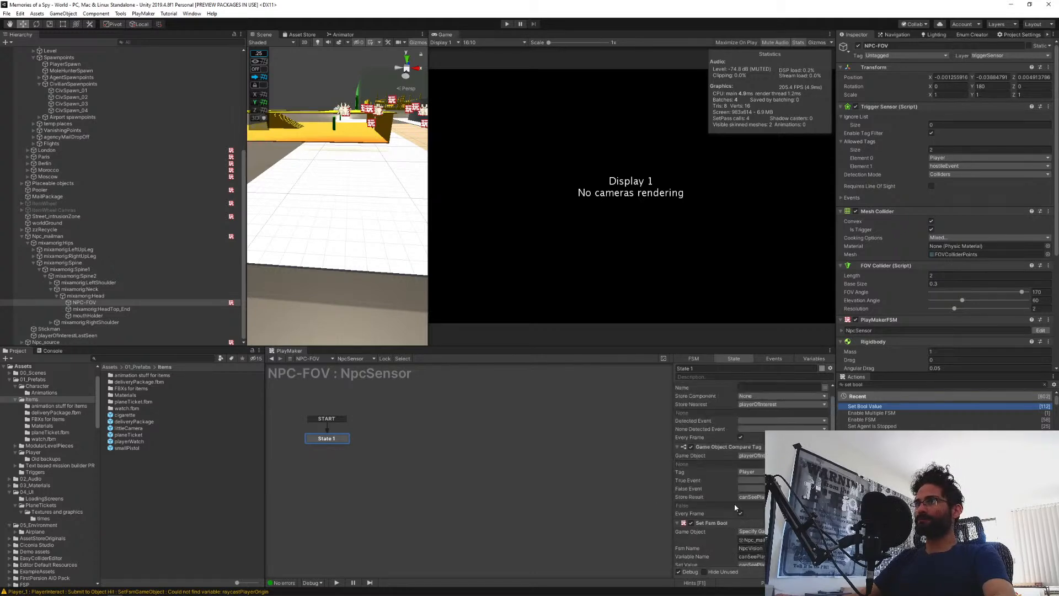
pyautogui.click(353, 358)
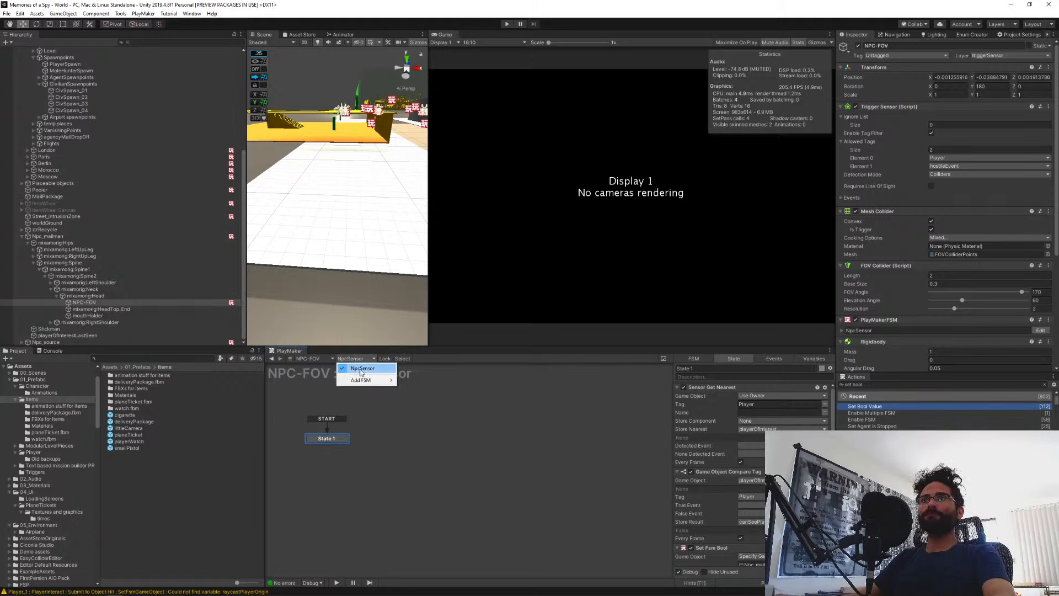
pyautogui.click(84, 303)
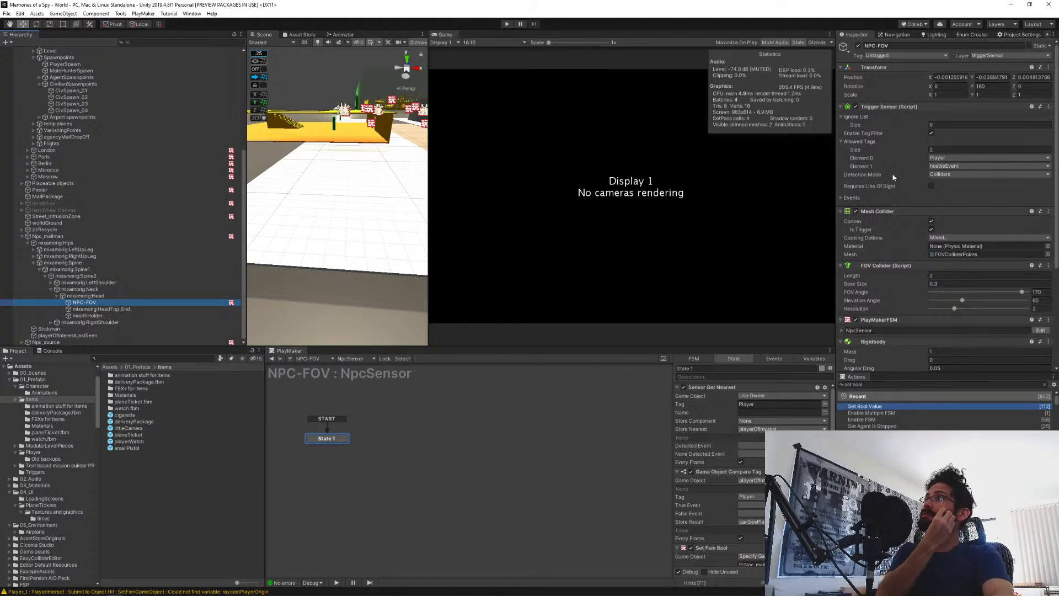
# Open the Player prefab for editing and display its PlayerInteract FSM.
pyautogui.click(33, 452)
pyautogui.click(112, 381)
pyautogui.doubleClick(111, 382)
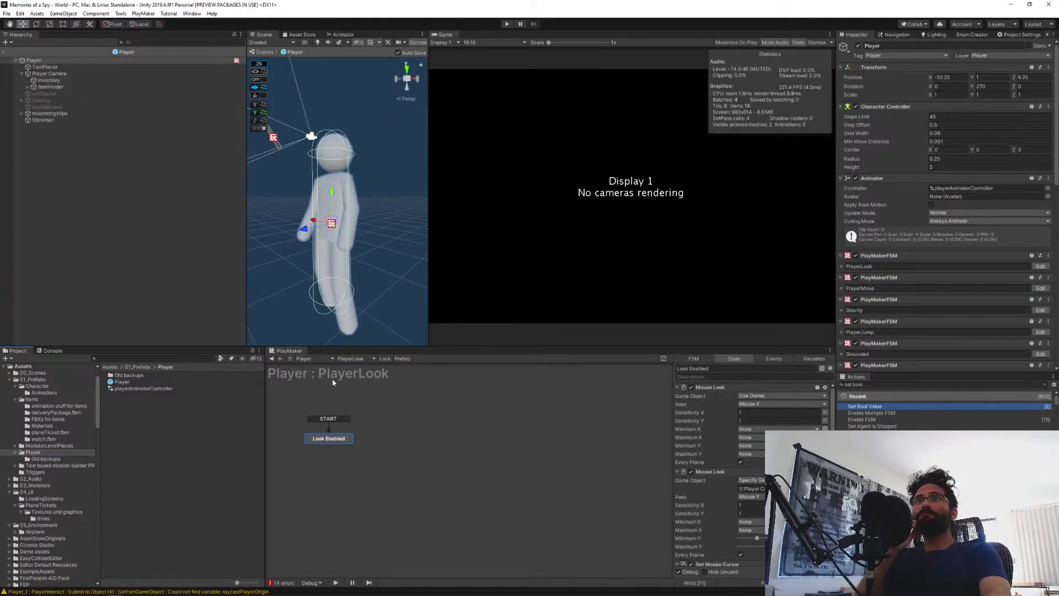
pyautogui.click(353, 358)
pyautogui.click(366, 450)
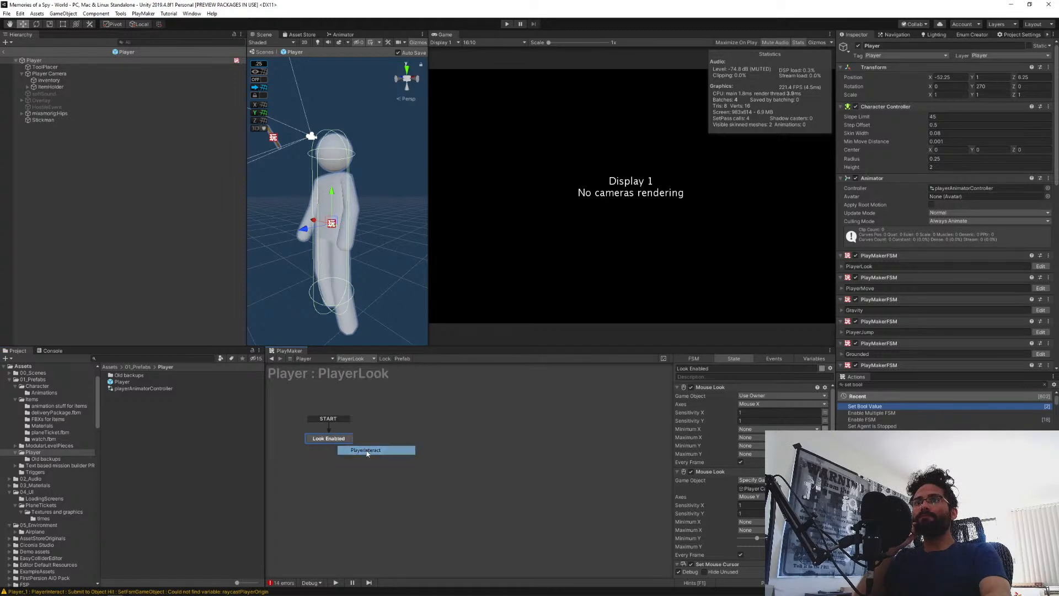
# In the Submit isDown + raycast state, set the Raycast layer mask count to 2 and Element 1 to PostProcessing.
pyautogui.moveTo(529, 467); pyautogui.dragTo(444, 502, button='middle')
pyautogui.click(359, 428)
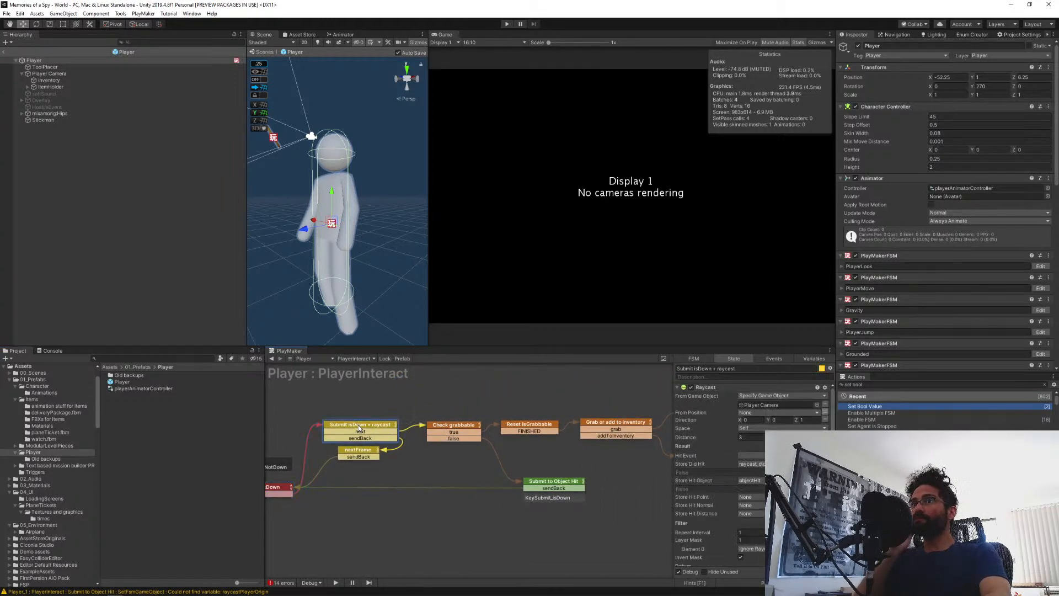
pyautogui.scroll(-3, 711, 488)
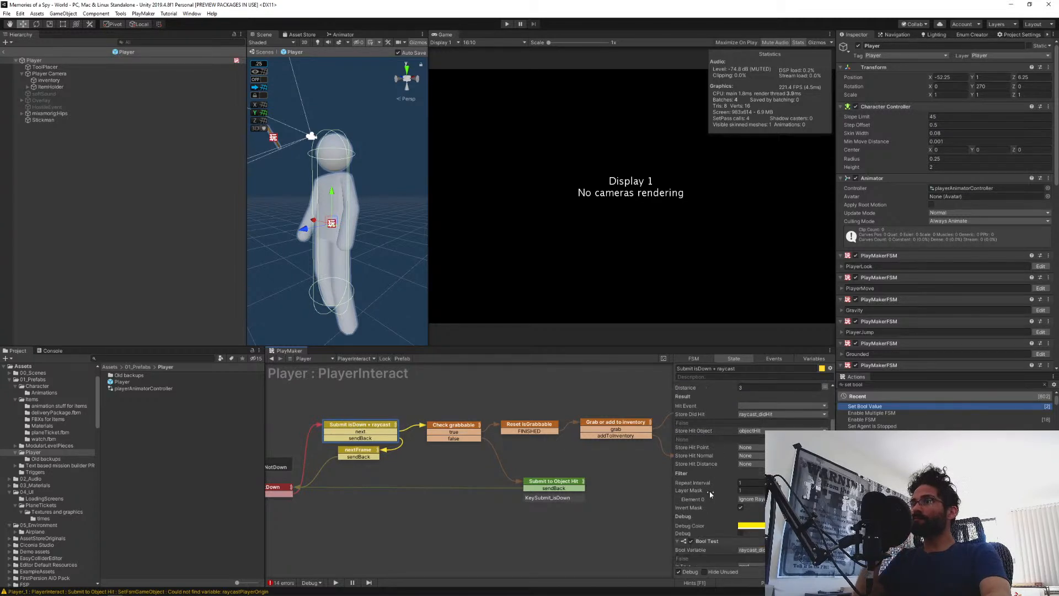
pyautogui.click(742, 489)
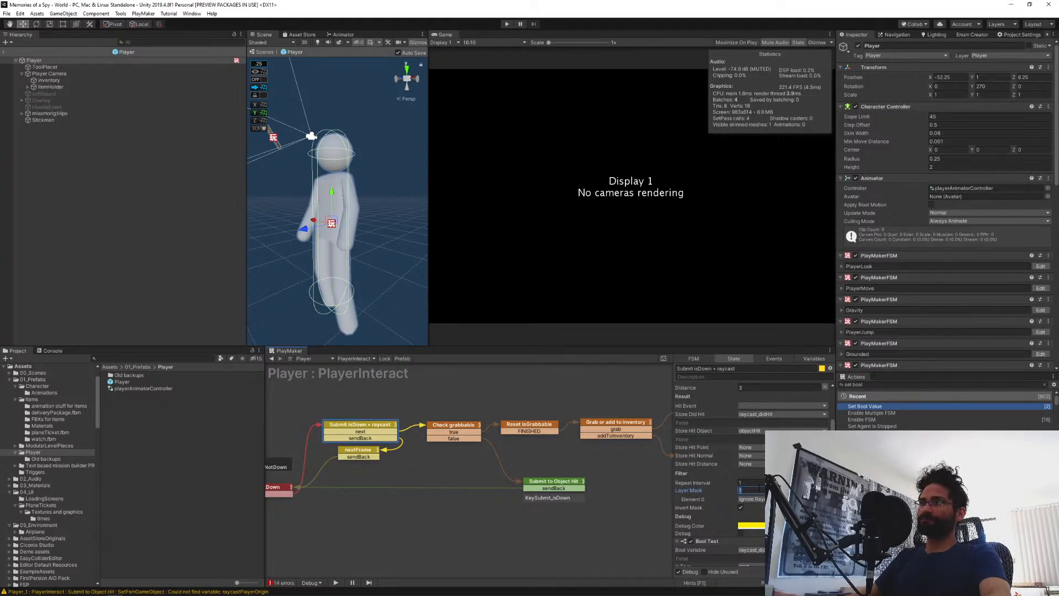
pyautogui.write('2')
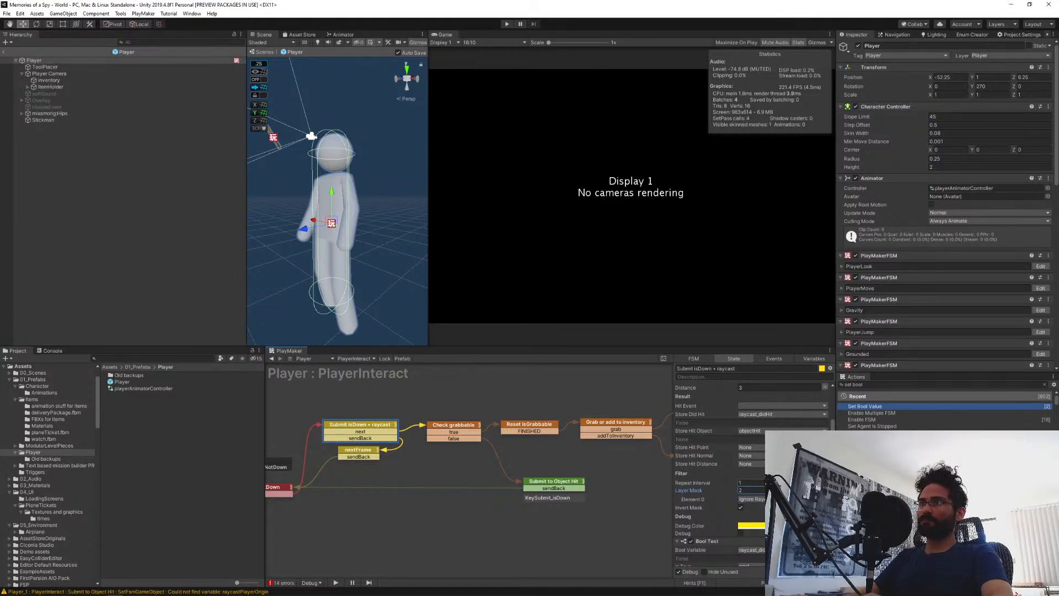
pyautogui.press('Return')
pyautogui.scroll(-2, 702, 509)
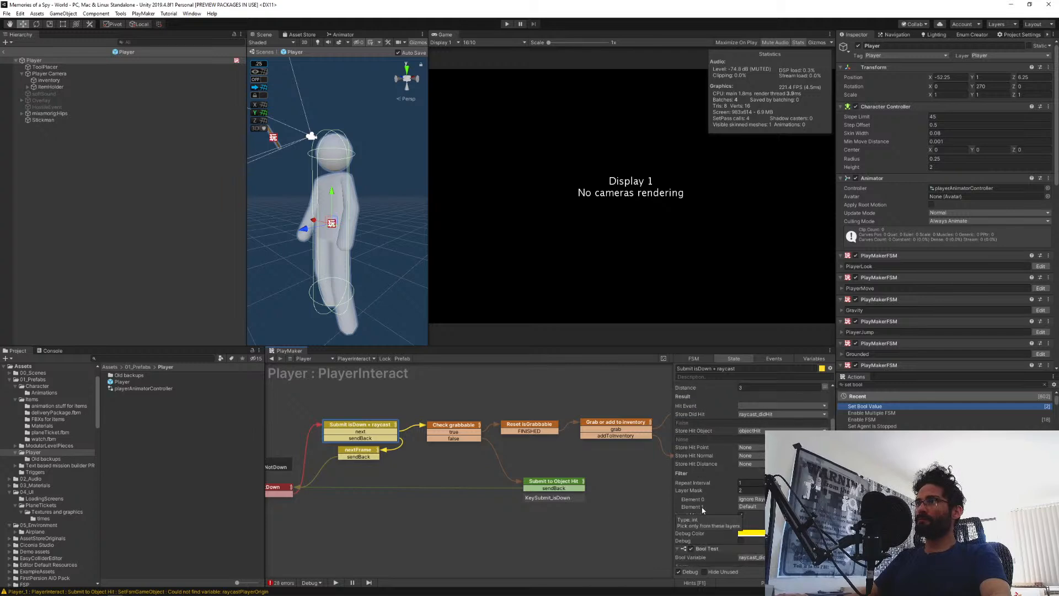
pyautogui.click(747, 507)
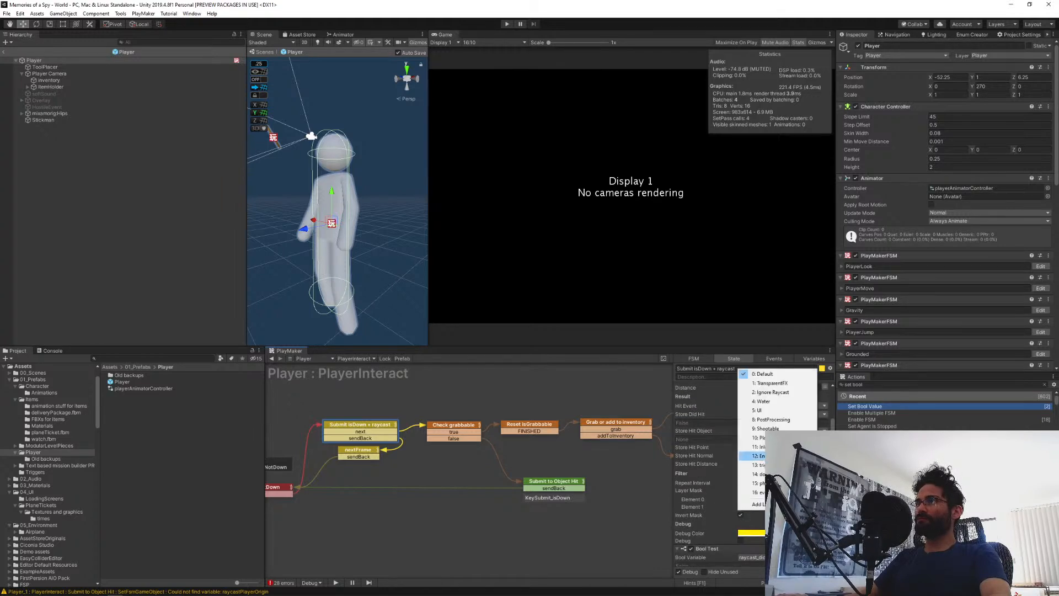
pyautogui.click(797, 424)
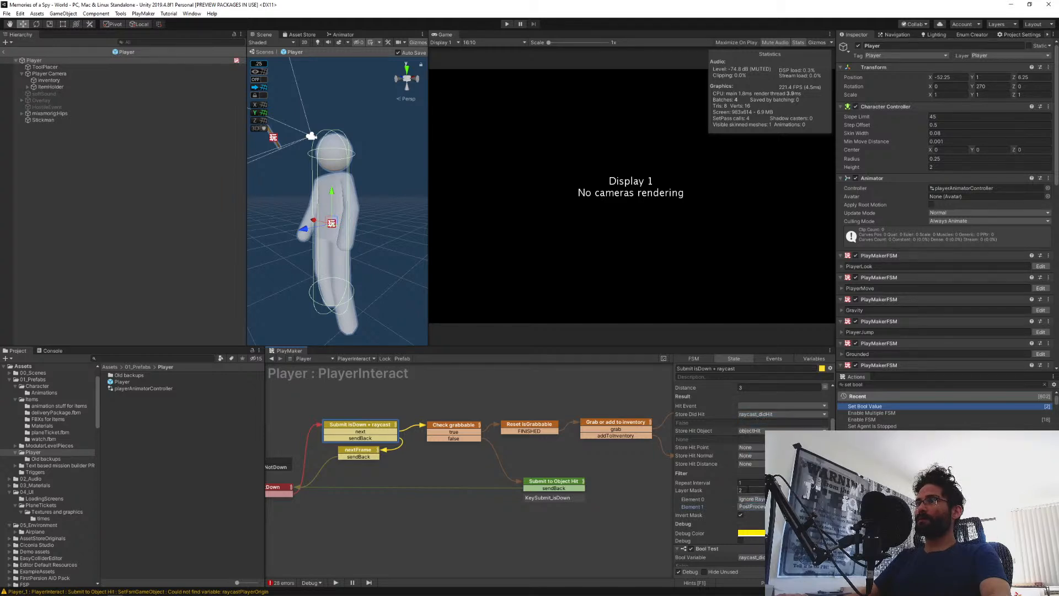
# Set the Raycast layer mask count to 3 and assign the triggerSensor layer to Element 2.
pyautogui.write('3')
pyautogui.press('Return')
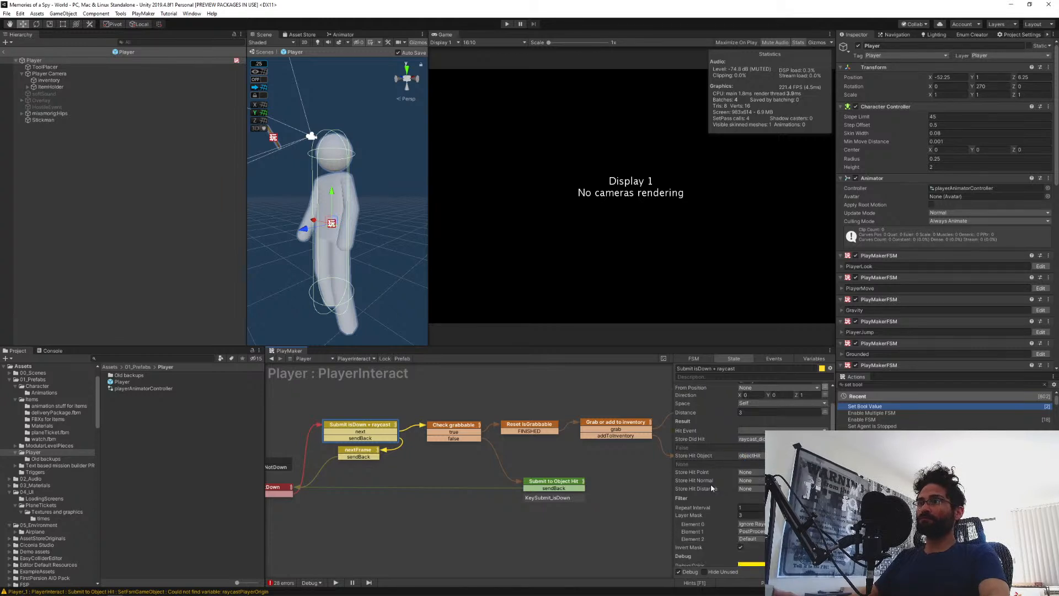
pyautogui.click(750, 513)
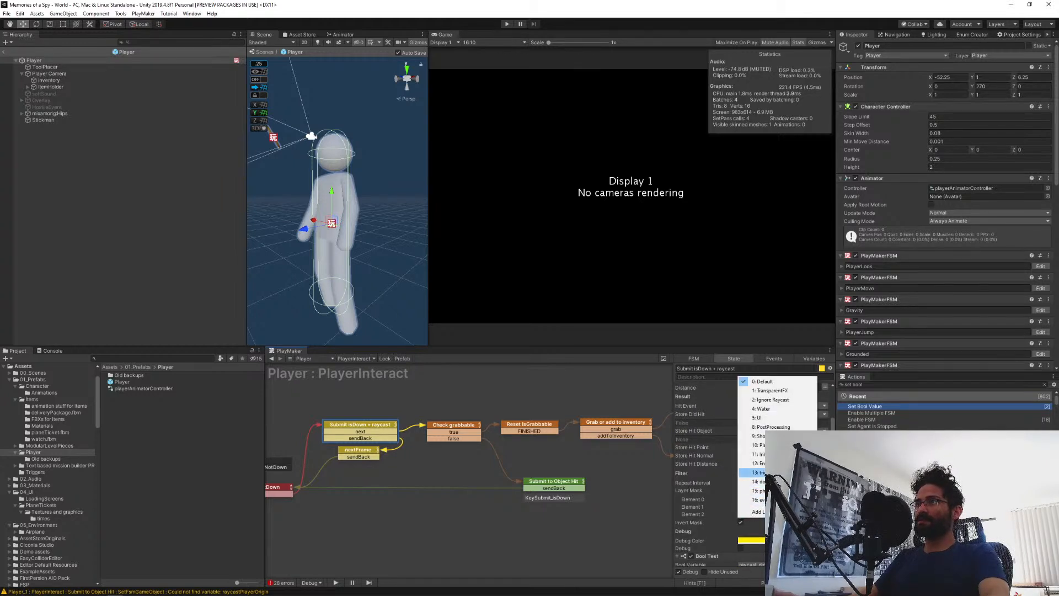
pyautogui.click(754, 472)
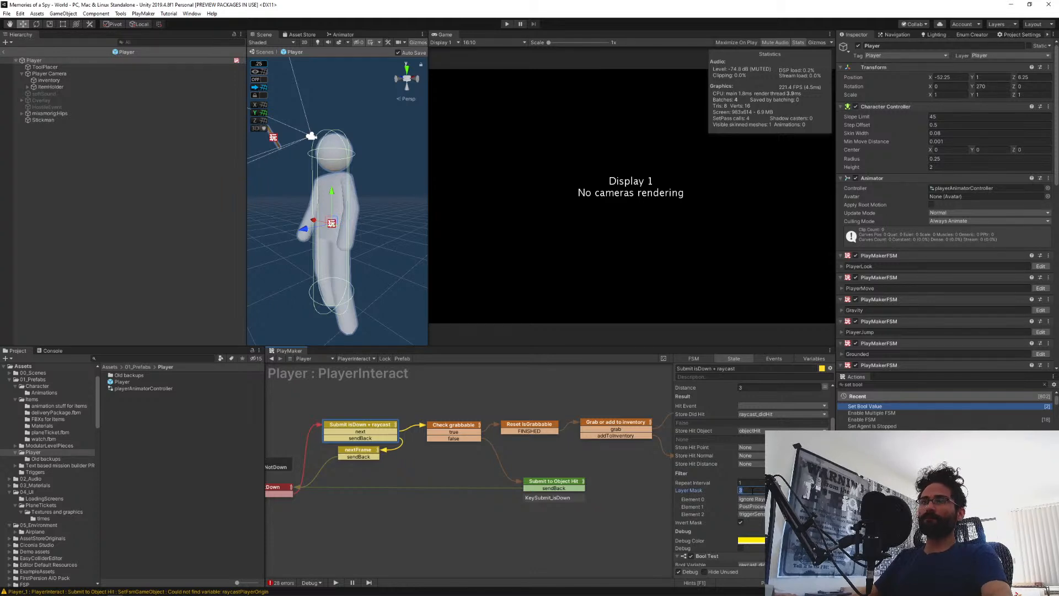
# Set the Raycast layer mask count to 4 and assign layer 15 to Element 3.
pyautogui.write('4')
pyautogui.press('Return')
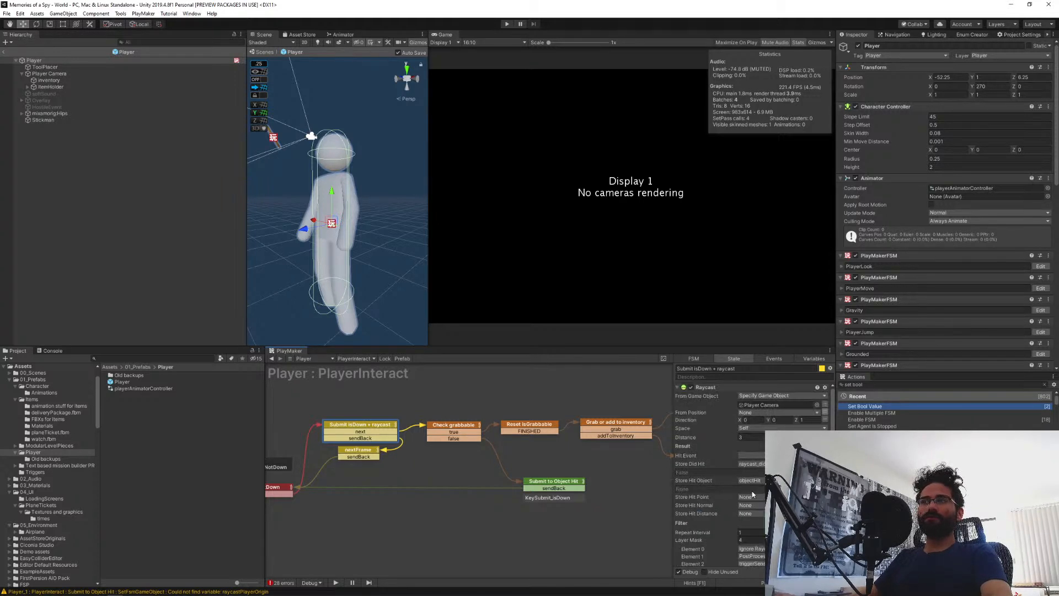
pyautogui.scroll(-1, 752, 495)
pyautogui.click(752, 546)
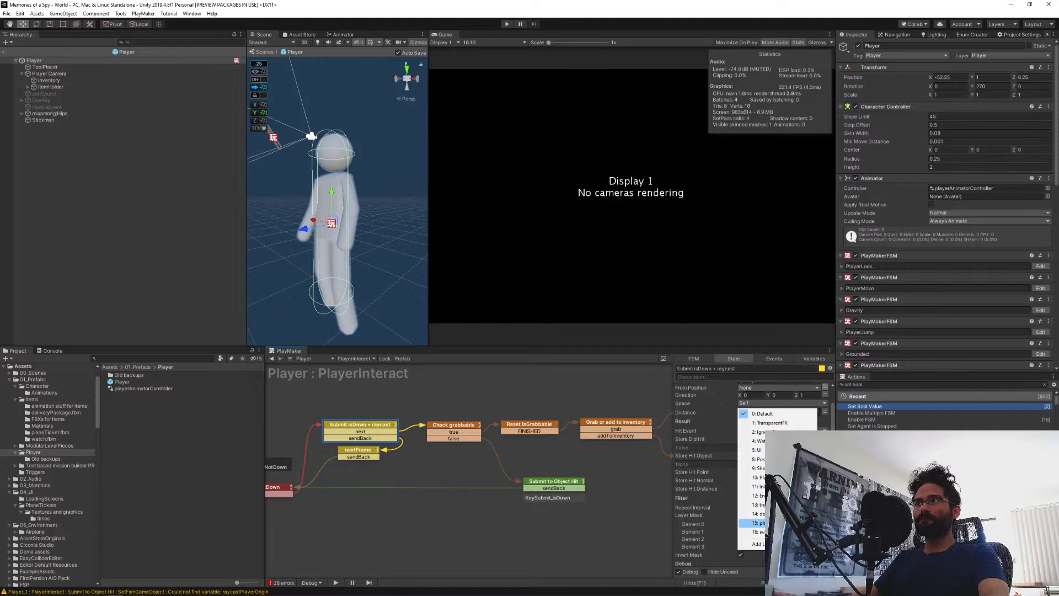
pyautogui.click(754, 523)
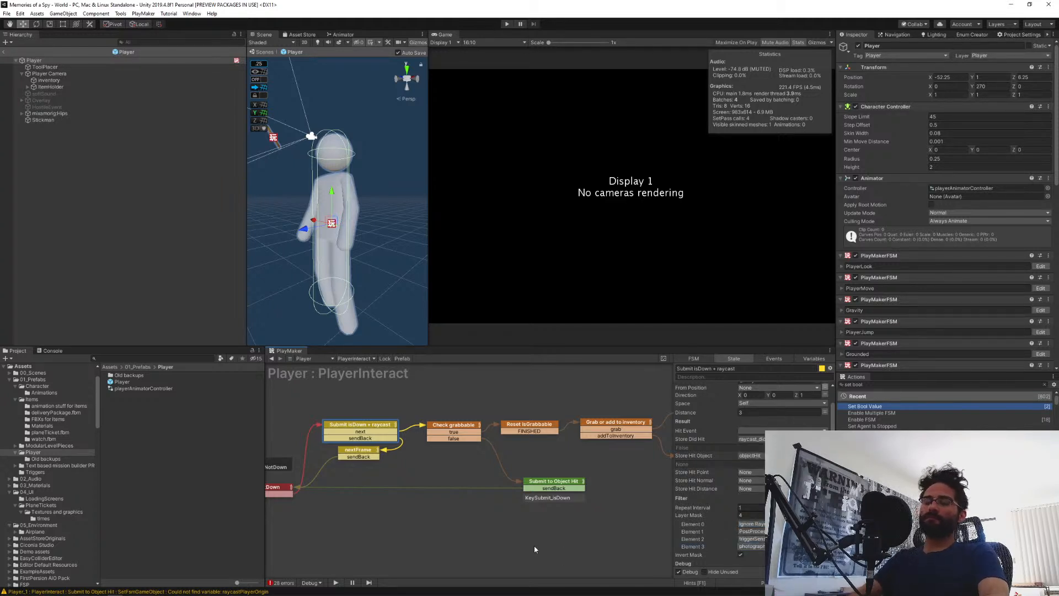
pyautogui.click(532, 541)
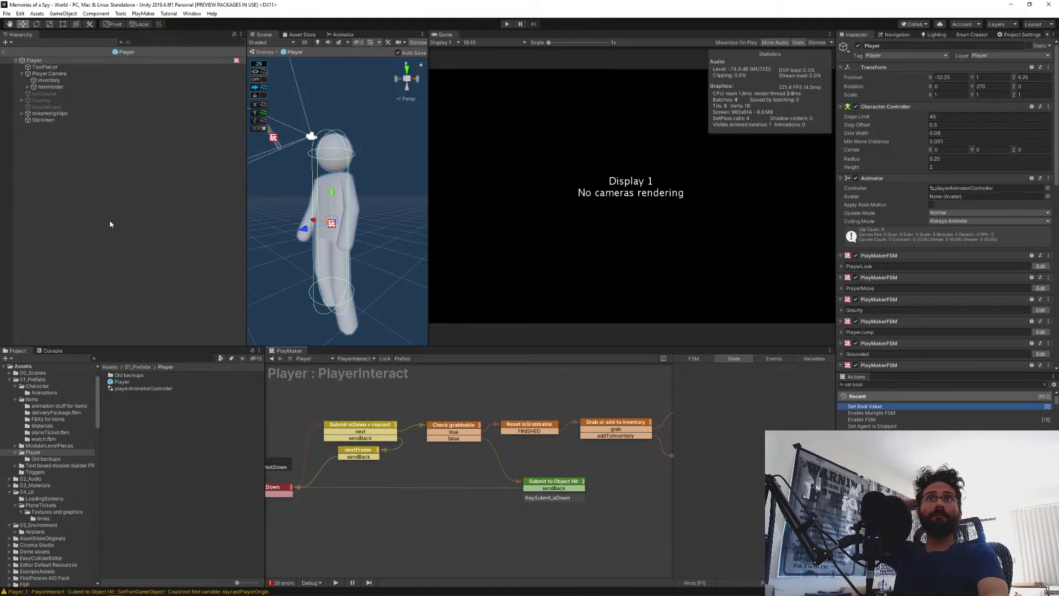
# Leave the Player prefab and bring up the Dead state of Npc_mailman's NpcHealth FSM.
pyautogui.click(4, 53)
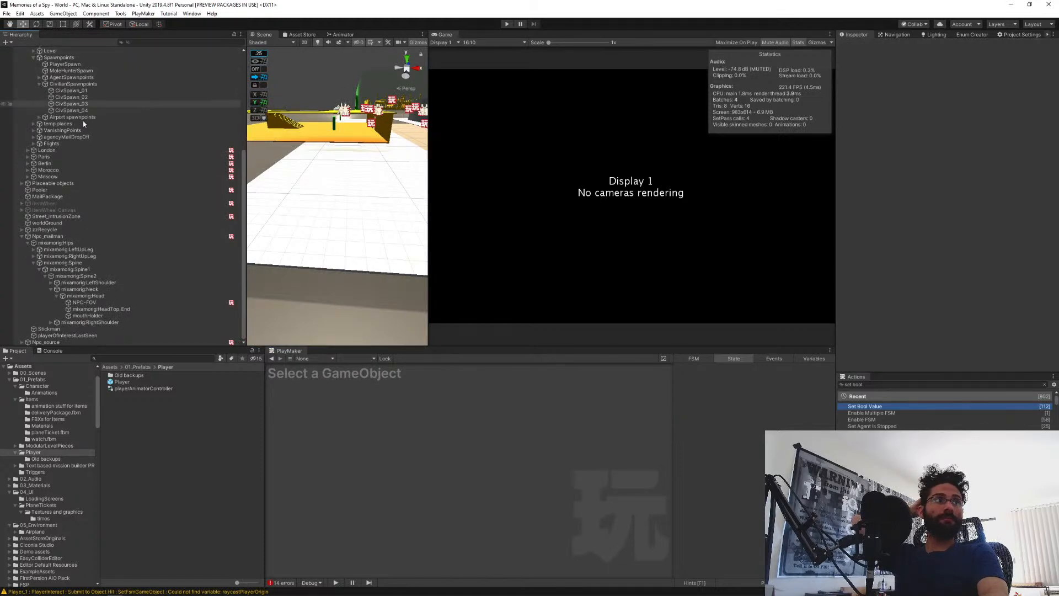
pyautogui.click(48, 236)
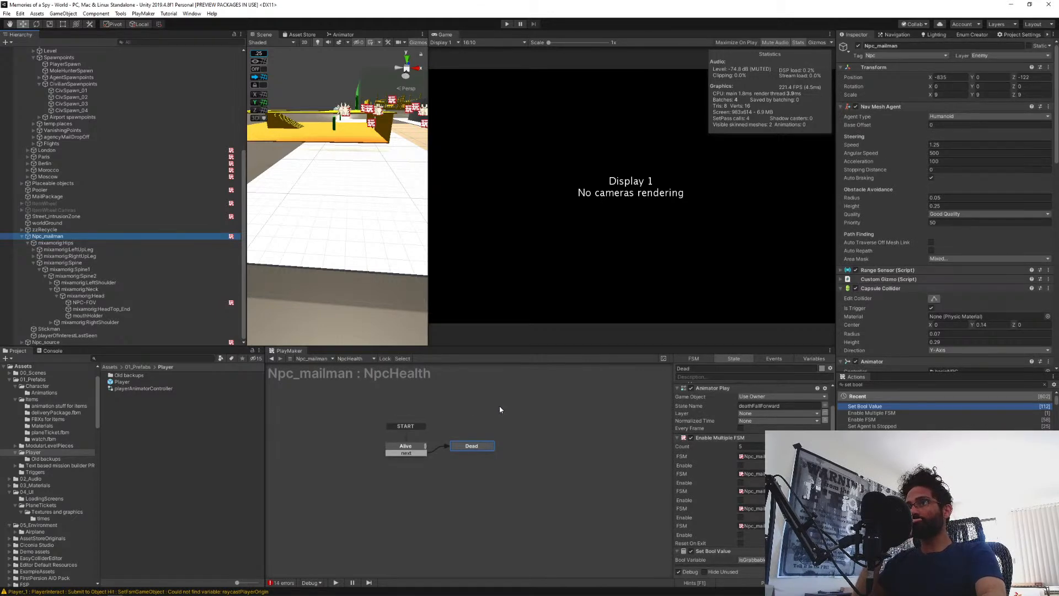
pyautogui.scroll(-3, 729, 485)
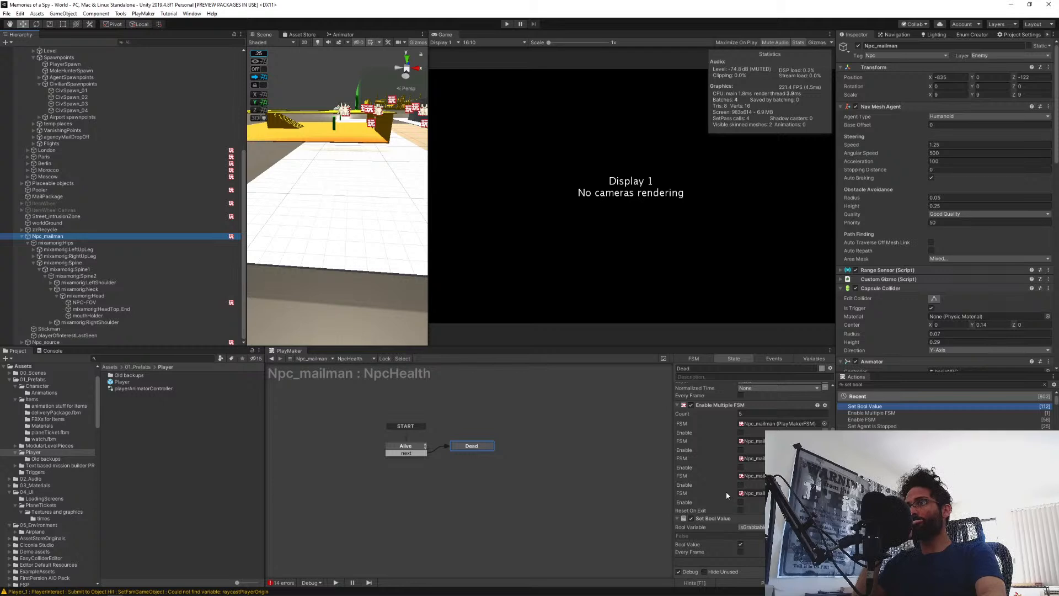
# Search the actions for nav mesh and add a Set Property action for the Nav Mesh Agent's enabled property to the Dead state.
pyautogui.click(883, 384)
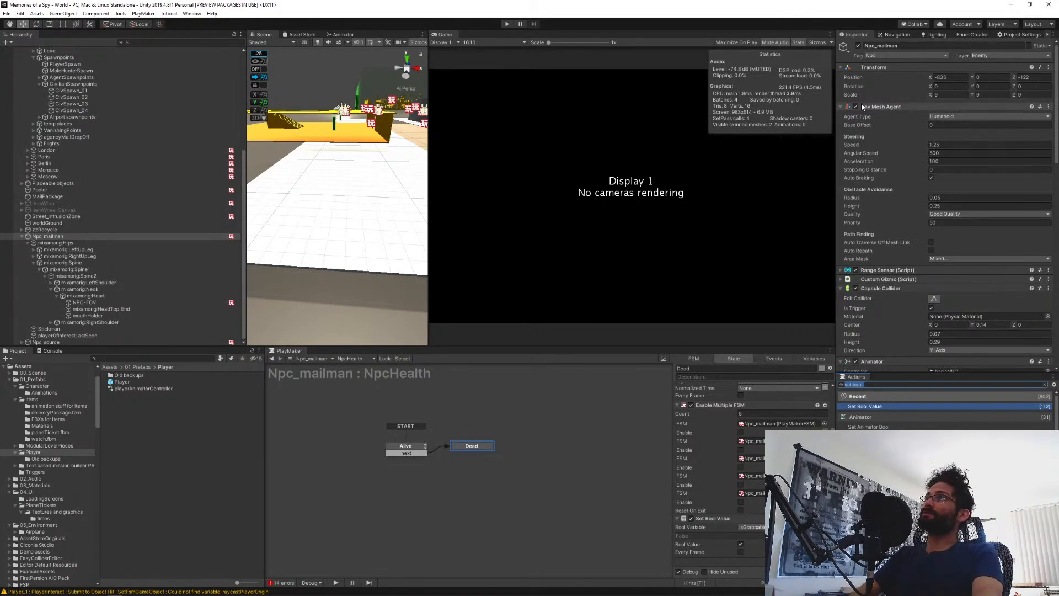
pyautogui.write('nav mesh')
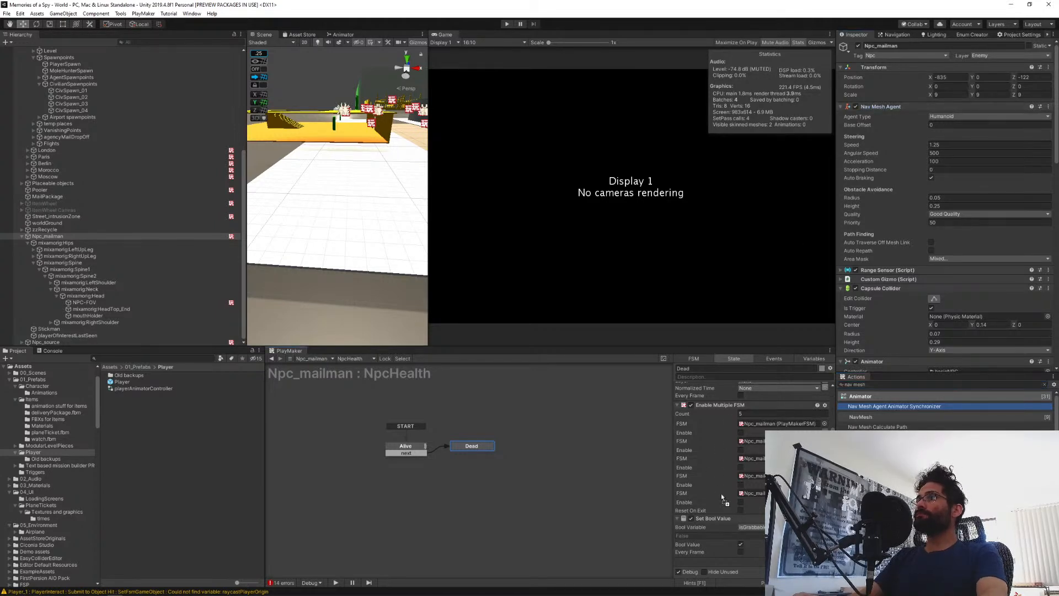
pyautogui.rightClick(721, 565)
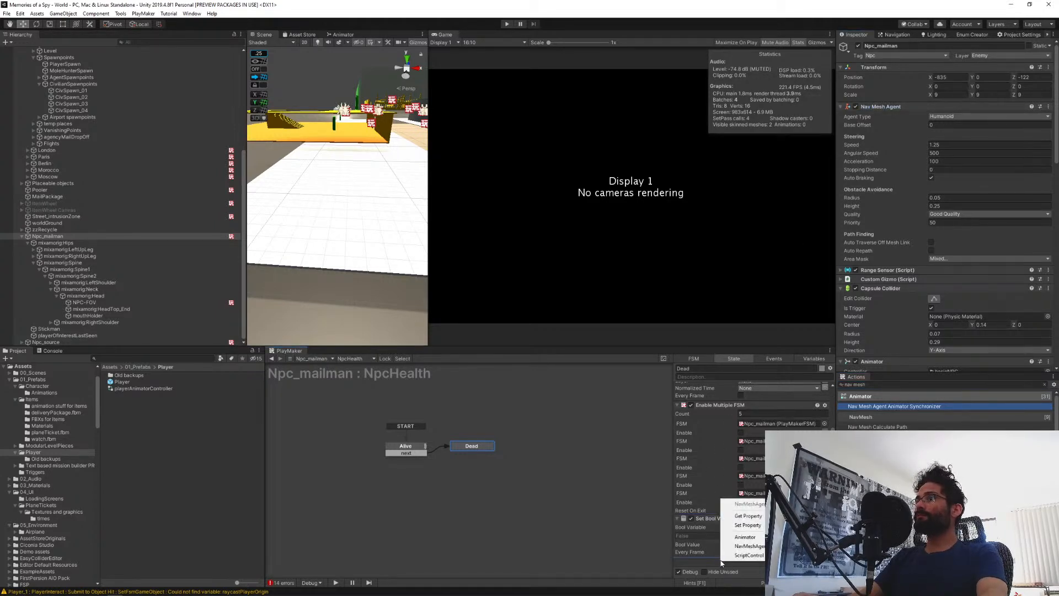
pyautogui.click(747, 526)
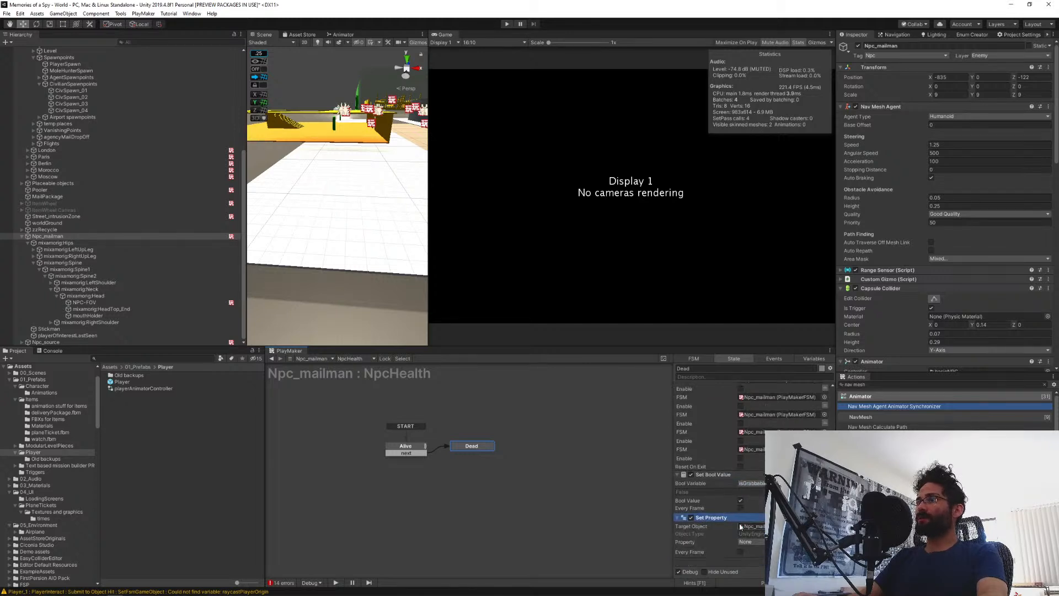
pyautogui.click(756, 542)
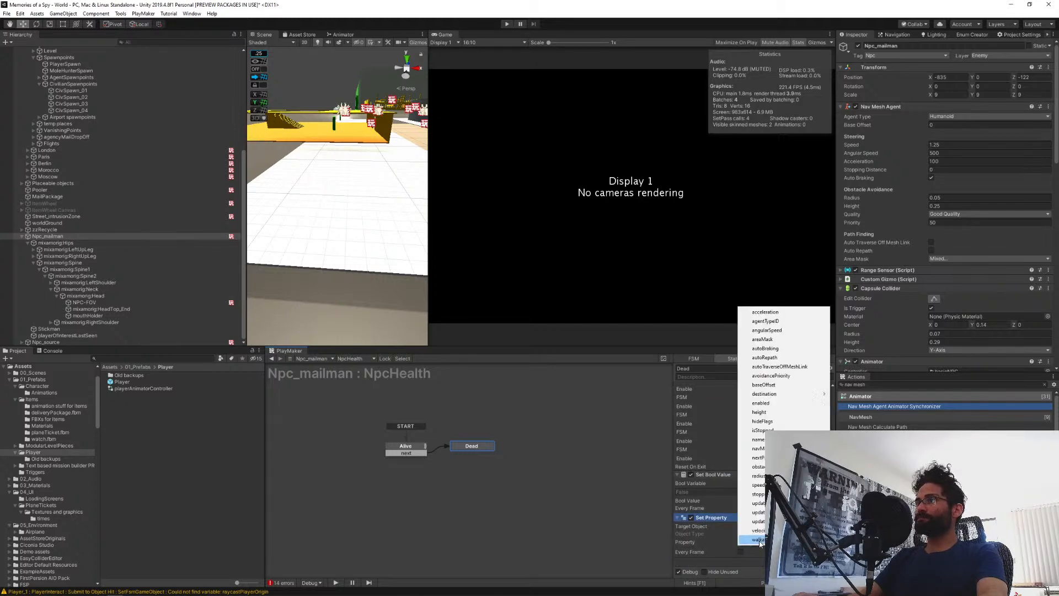
pyautogui.click(779, 402)
pyautogui.scroll(-1, 712, 532)
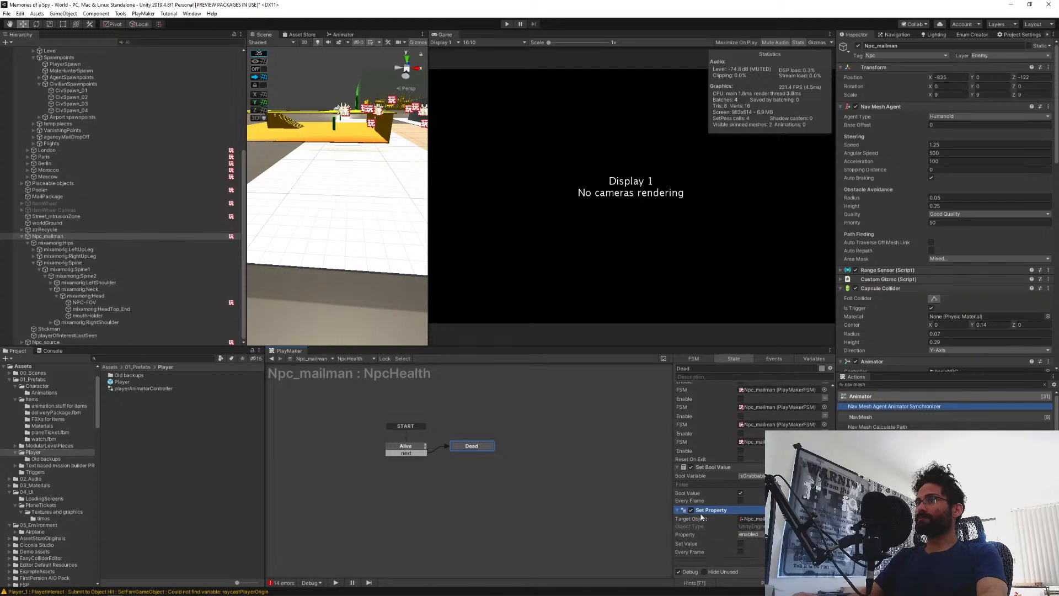
# Prefix the Nav Mesh Agent Set Property action's name in the Dead state with "Disable navmeshAgent -".
pyautogui.rightClick(703, 513)
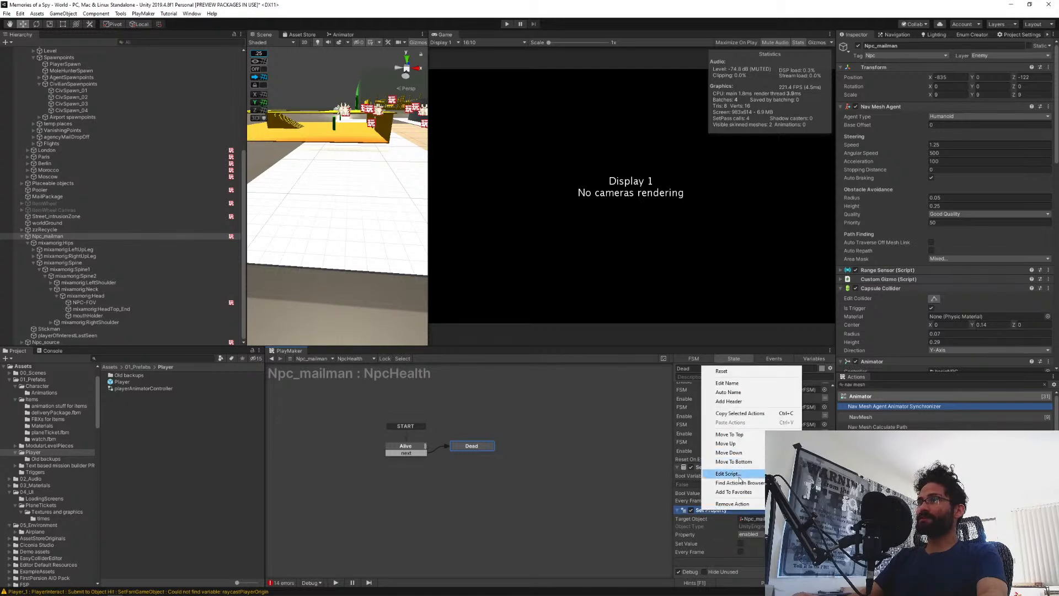
pyautogui.click(740, 403)
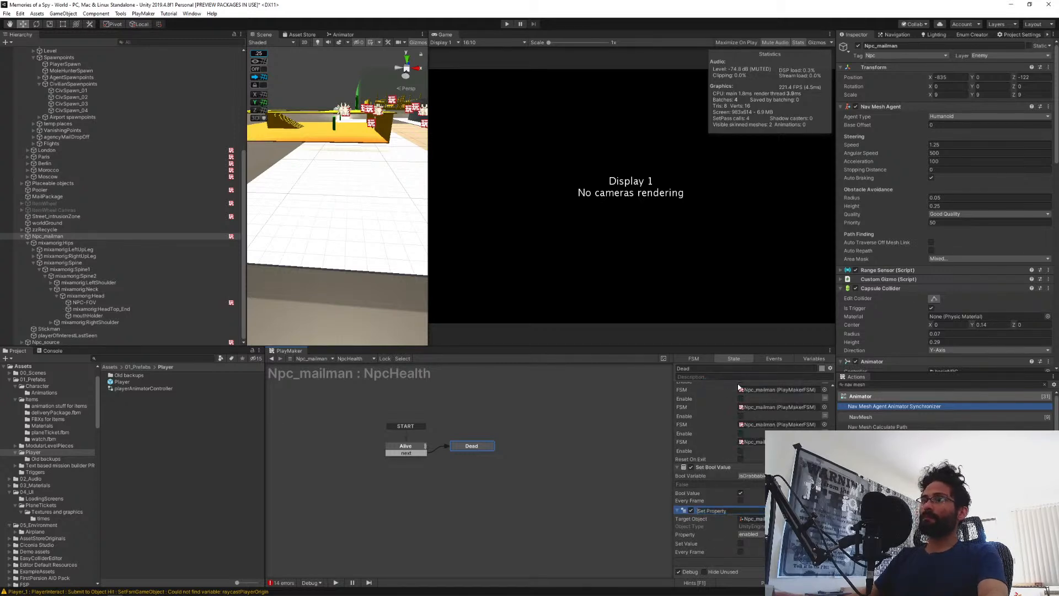
pyautogui.write('Disable nav')
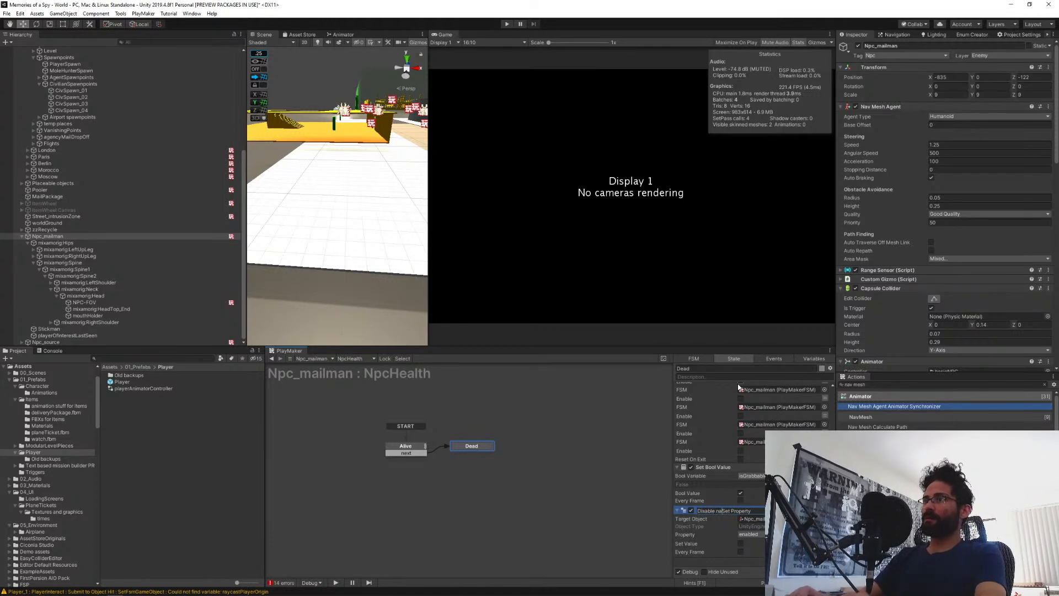
pyautogui.write('meshAgent -')
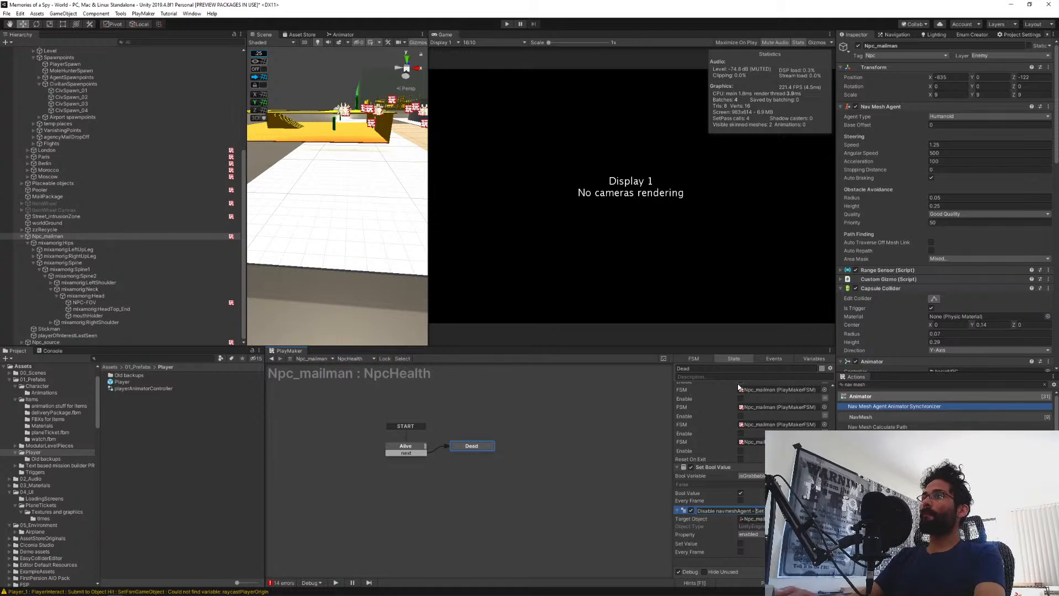
pyautogui.press('Return')
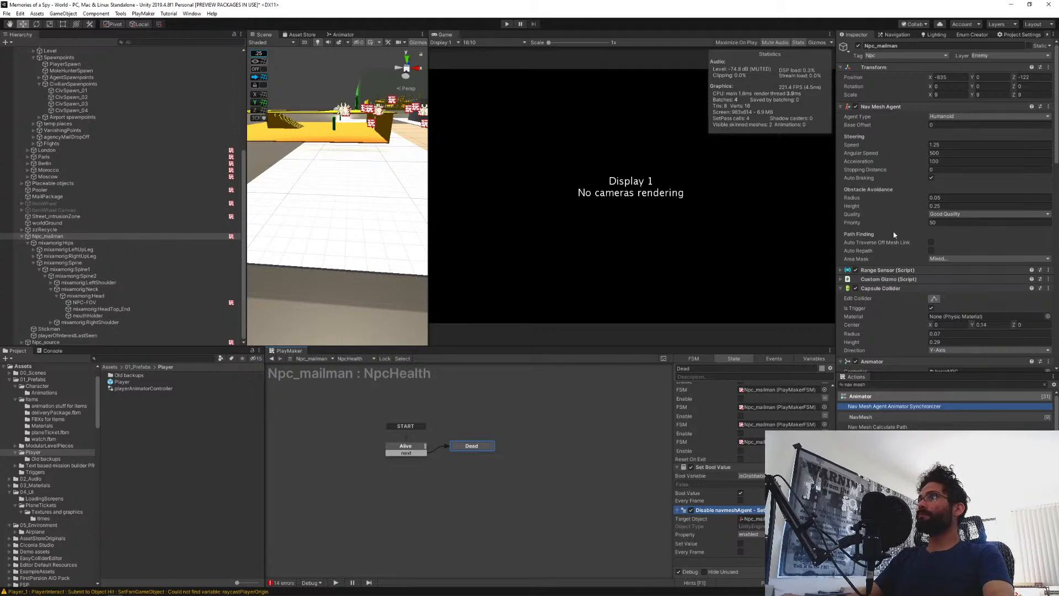
# Search the actions for gravity and kinematic, and add Use Gravity and Set Is Kinematic actions to the Dead state.
pyautogui.scroll(-10, 894, 234)
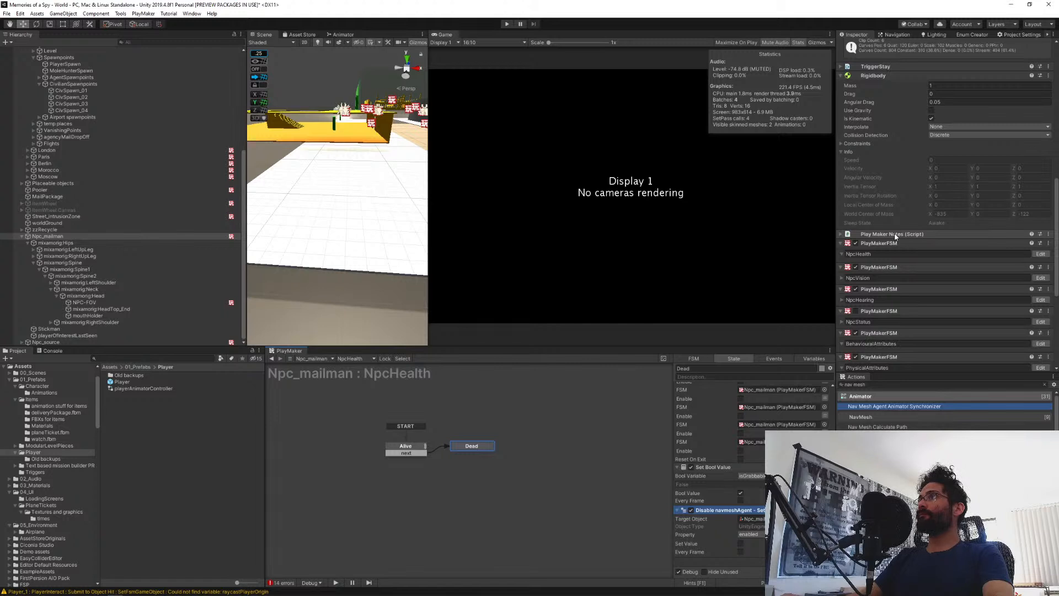
pyautogui.click(881, 385)
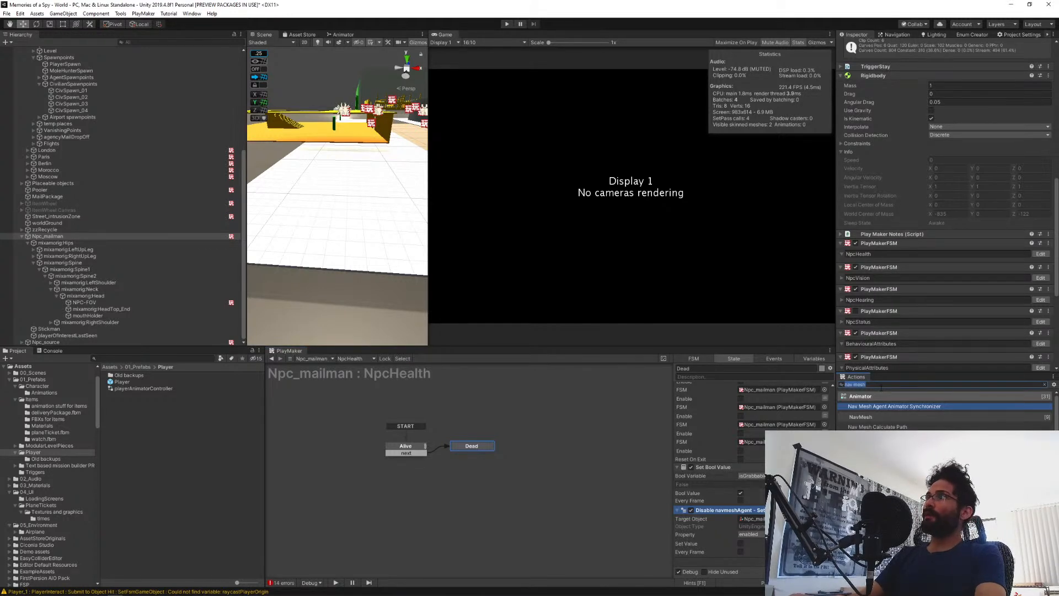
pyautogui.write('gravi')
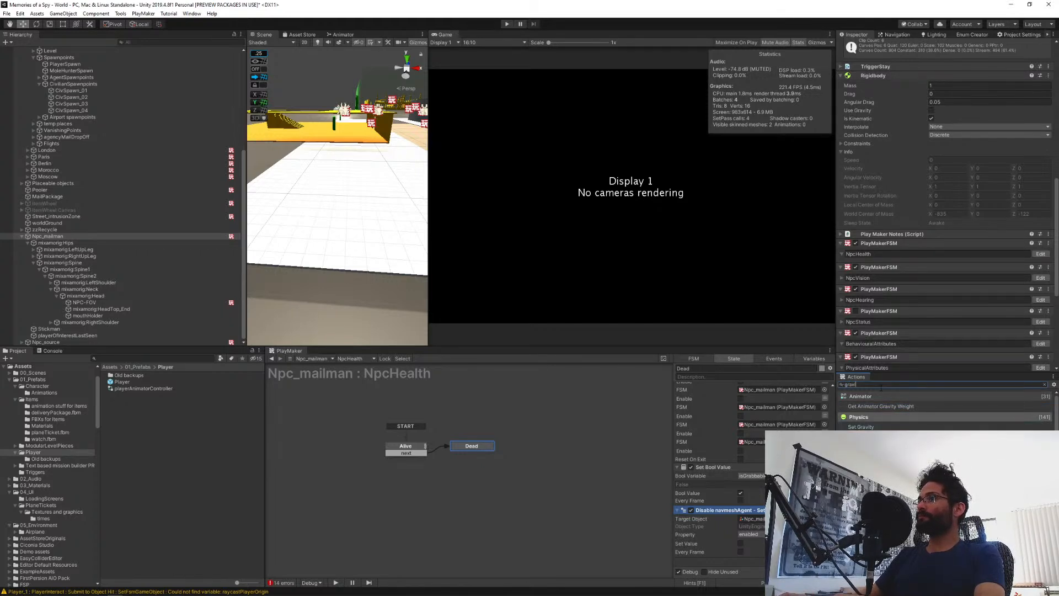
pyautogui.press('Return')
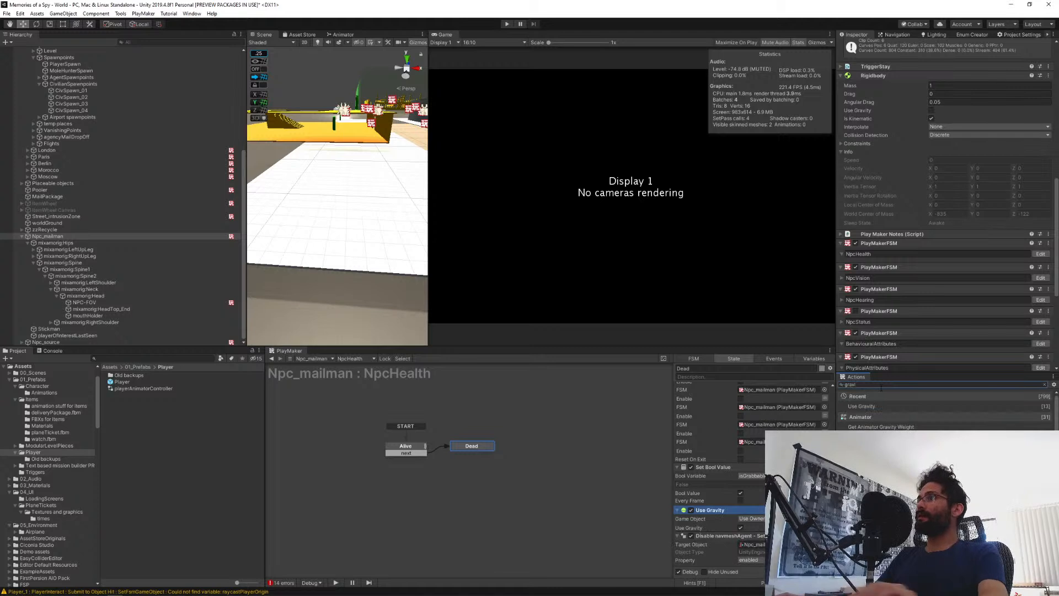
pyautogui.write('kinem')
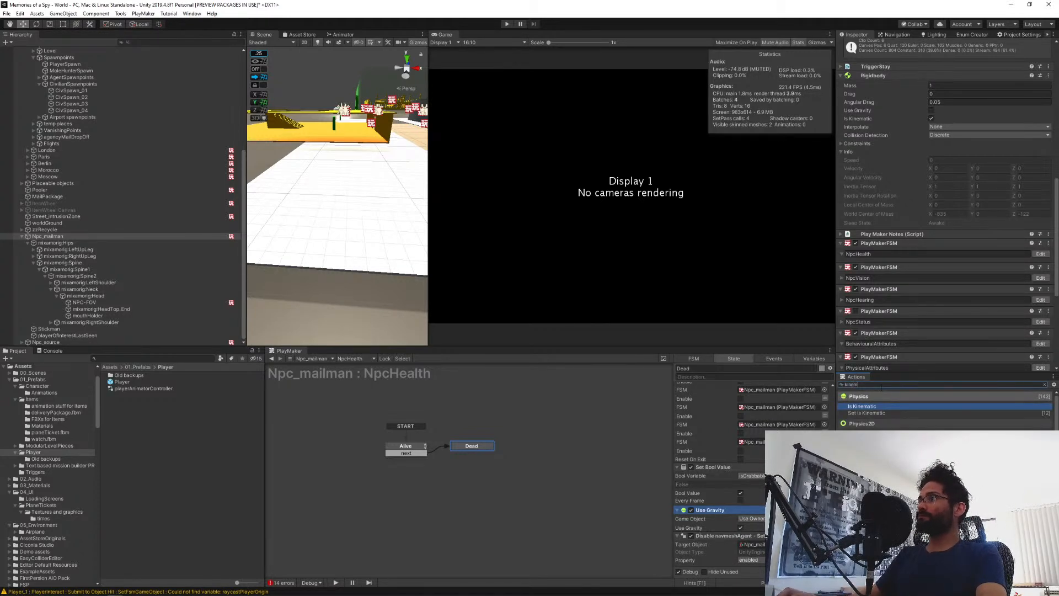
pyautogui.press('Down')
pyautogui.press('Return')
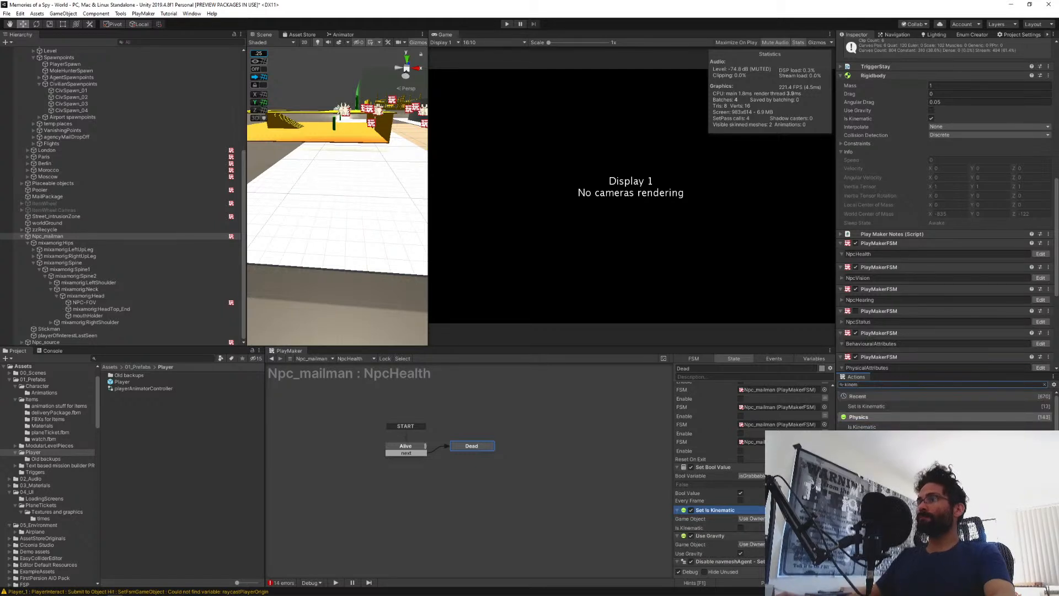
# Move the Nav Mesh Agent's Set Property action up the Dead state's list to just above Set Bool Value.
pyautogui.scroll(-2, 732, 507)
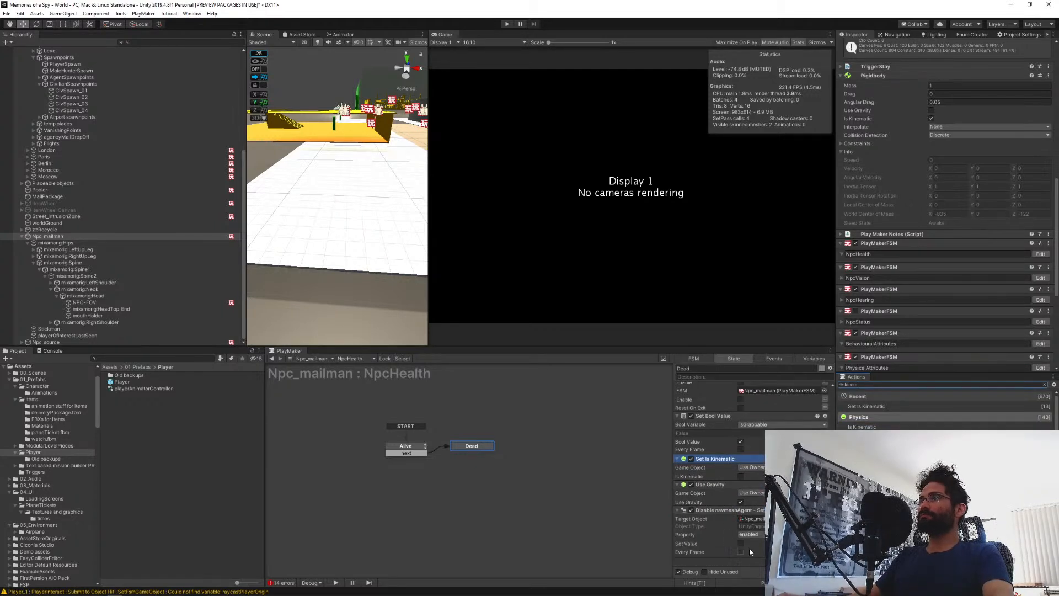
pyautogui.click(718, 510)
pyautogui.hotkey('ctrl', 'Up')
pyautogui.hotkey('ctrl', 'Up')
pyautogui.hotkey('ctrl', 'Up')
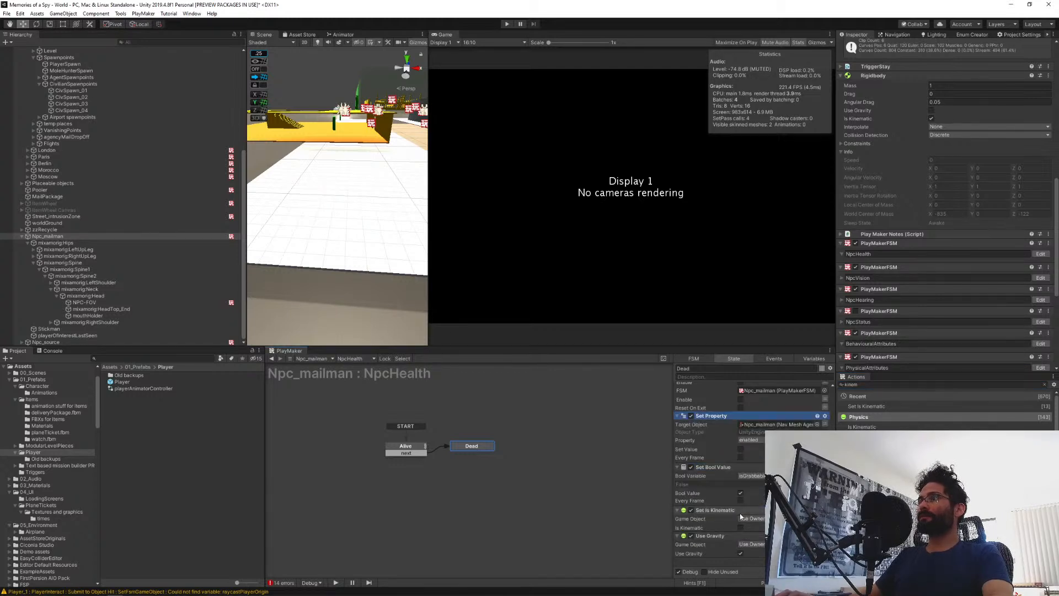
pyautogui.click(732, 567)
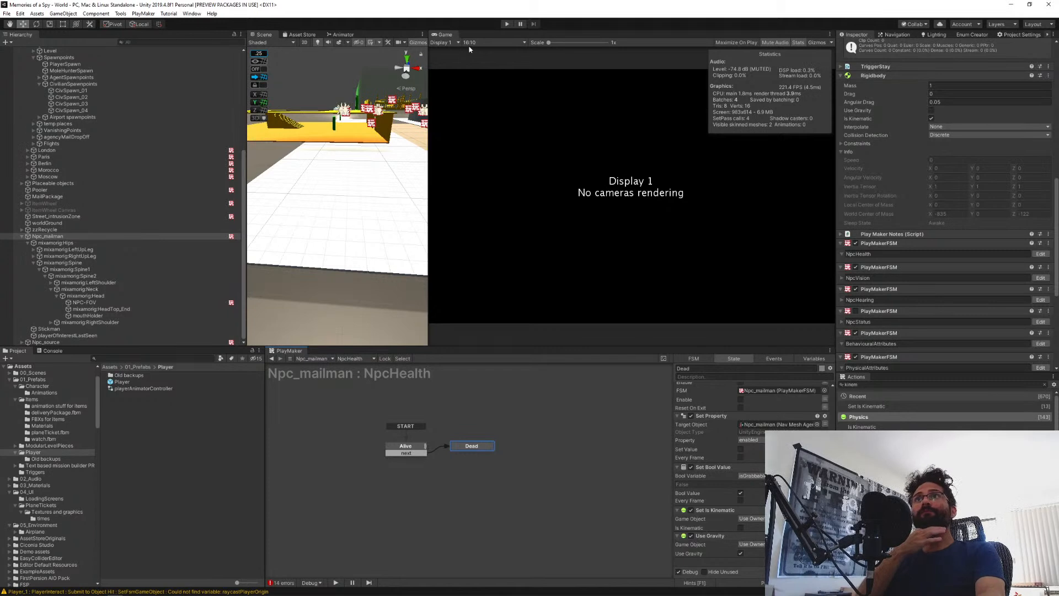
# Deselect Npc_mailman, start play mode and run the console command playerWarp 0.
pyautogui.click(28, 238)
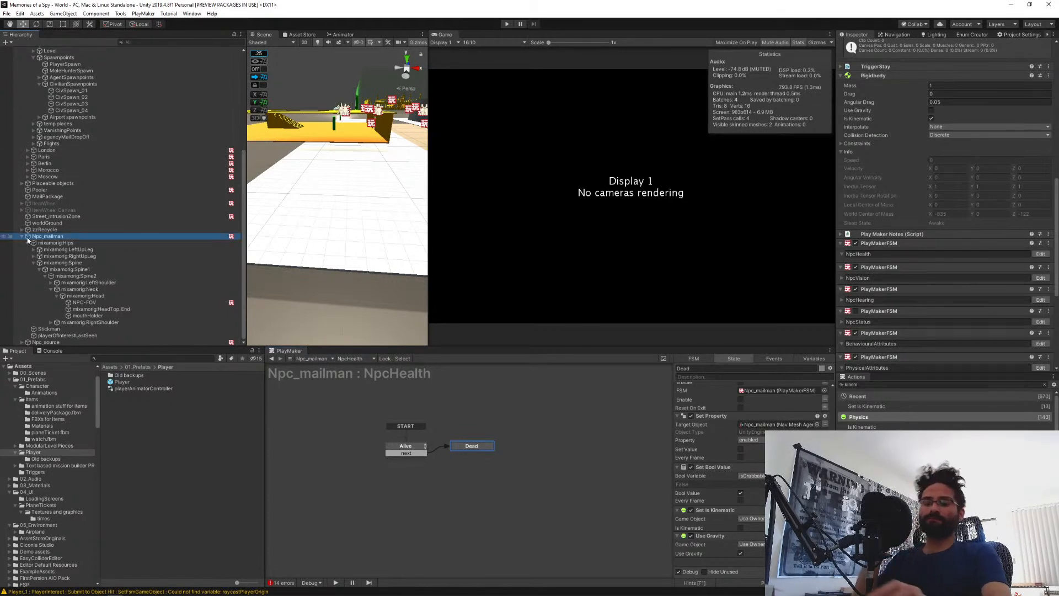
pyautogui.keyDown('ctrl'); pyautogui.click(28, 238); pyautogui.keyUp('ctrl')
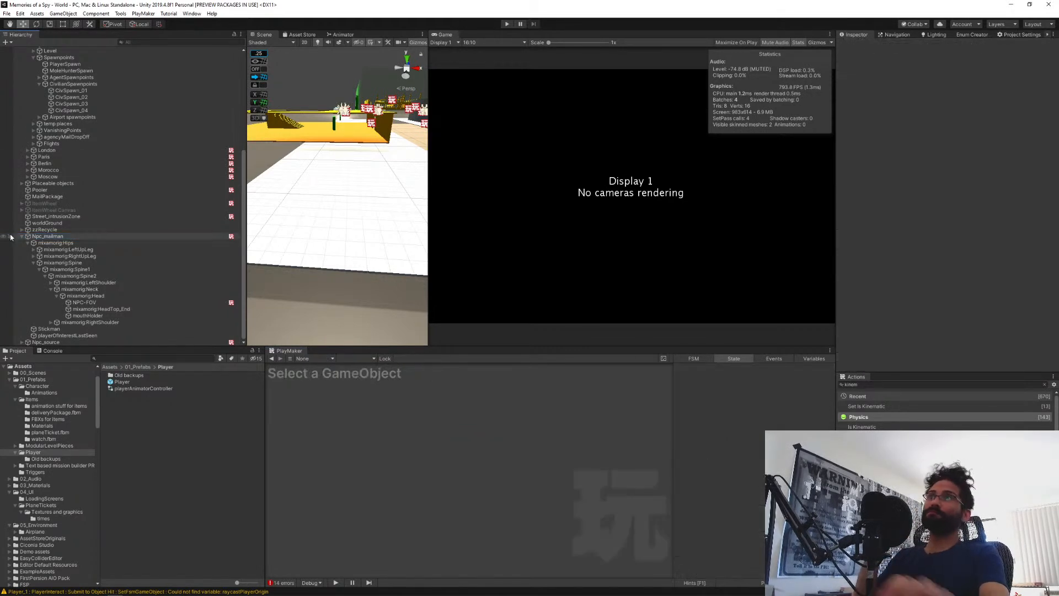
pyautogui.click(511, 24)
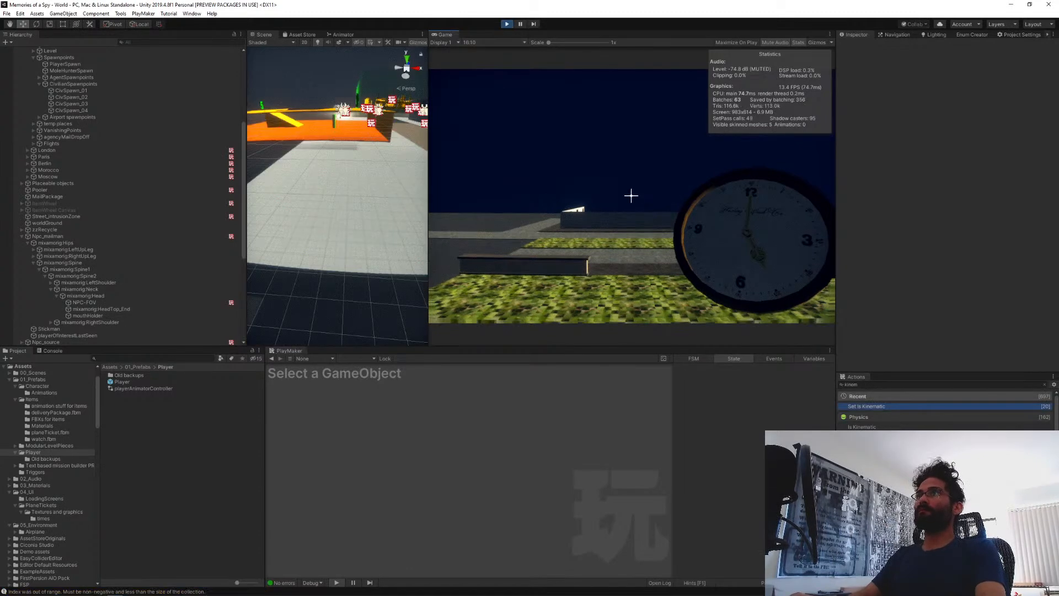
pyautogui.write('playerWarp 0')
pyautogui.press('Return')
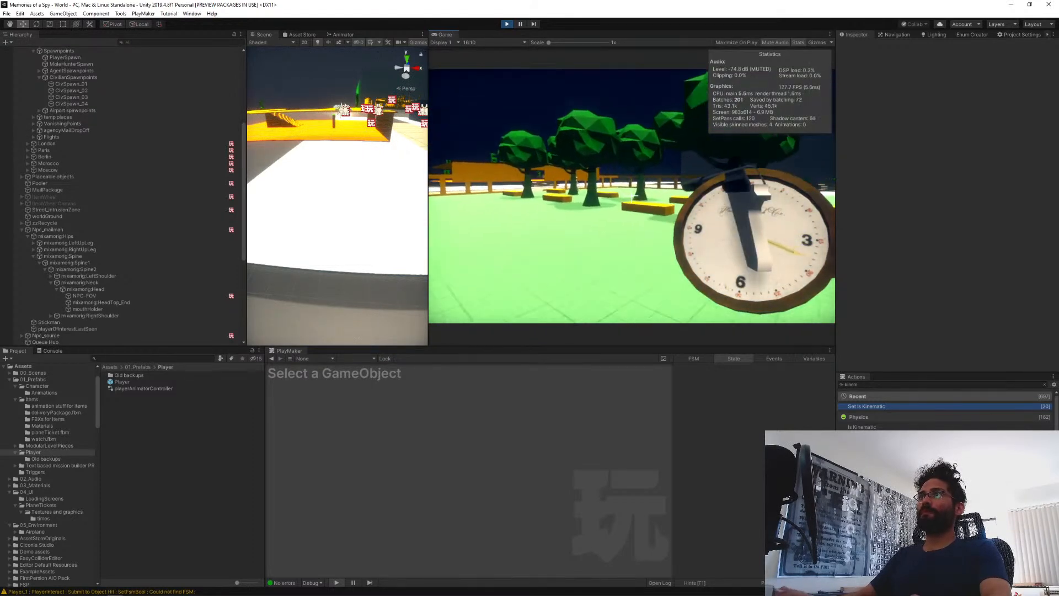
# Walk through the park towards the NPC to playtest the changes, inspect the scene from above and stop play mode.
pyautogui.press('w')
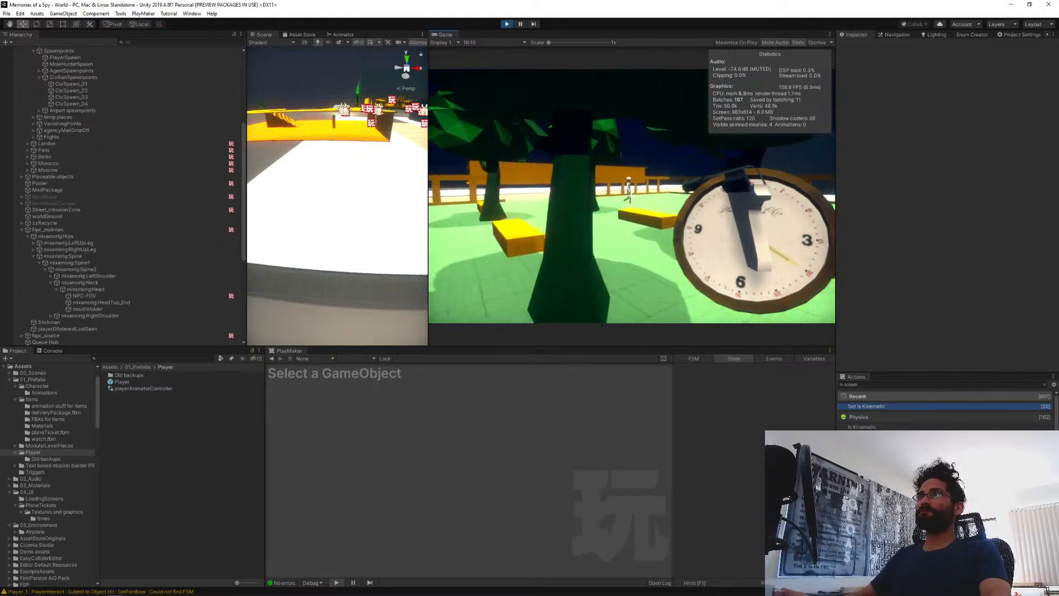
pyautogui.press('w')
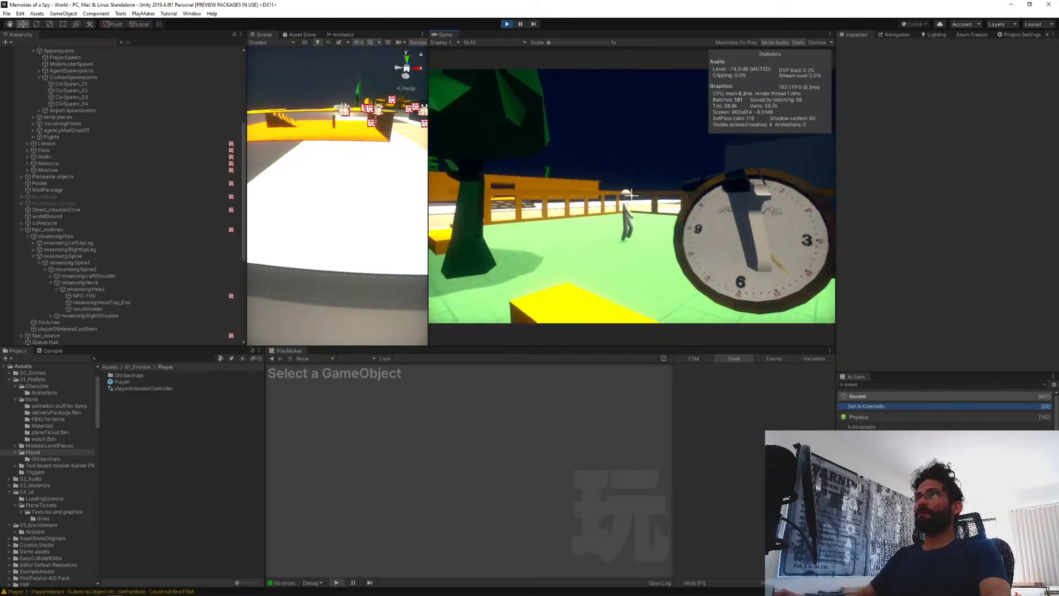
pyautogui.press('w')
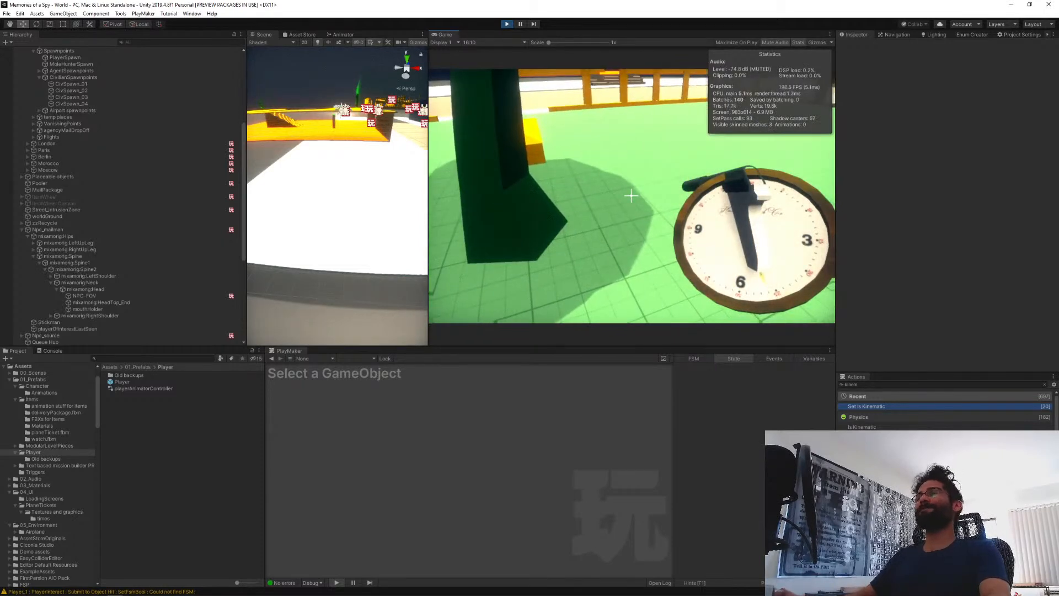
pyautogui.press('w')
pyautogui.press('w')
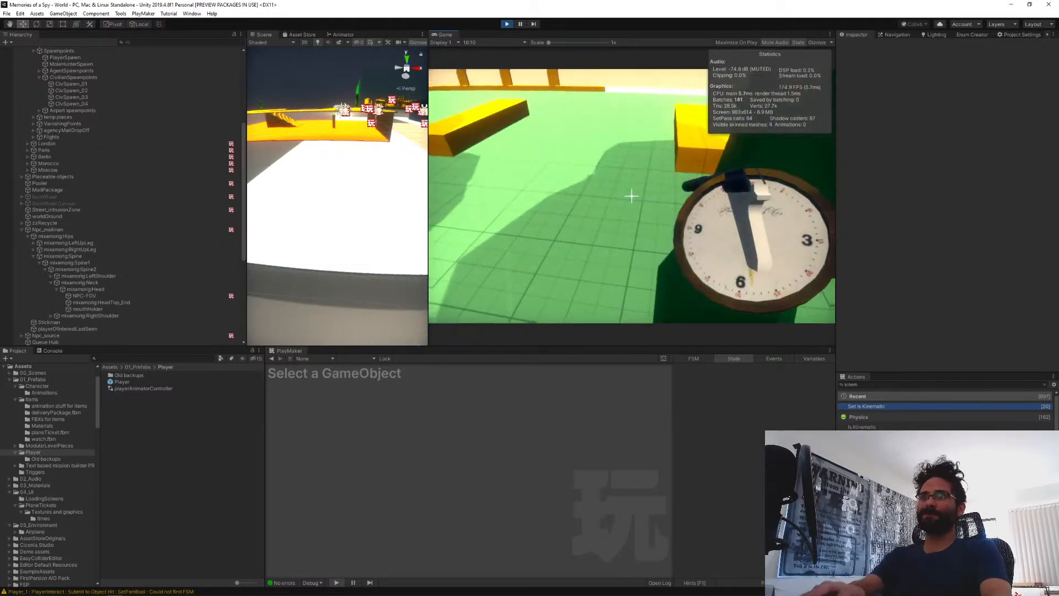
pyautogui.press('Escape')
pyautogui.moveTo(356, 268); pyautogui.dragTo(336, 346, button='right')
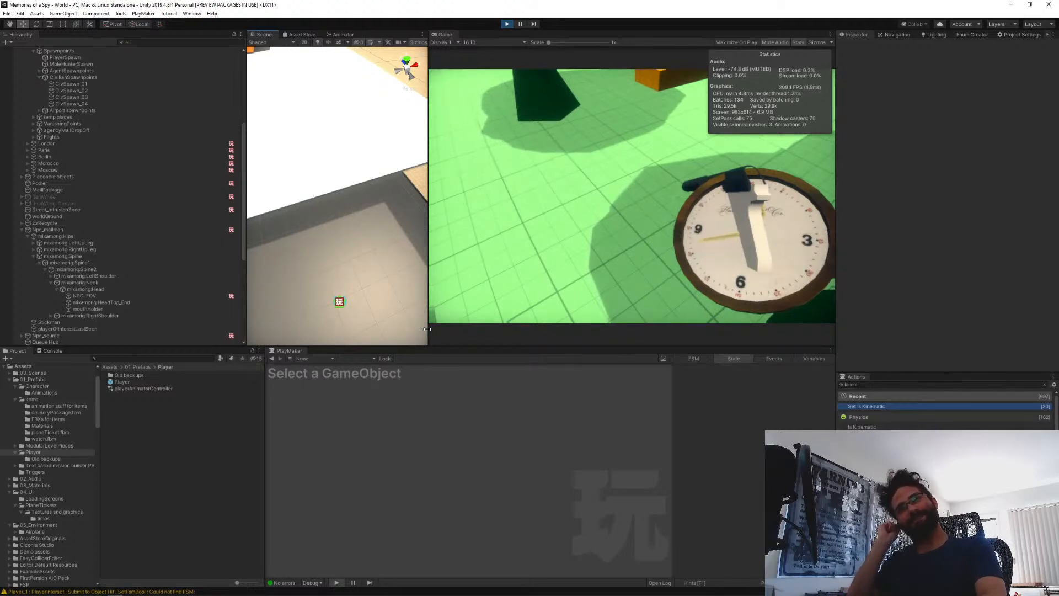
pyautogui.click(506, 24)
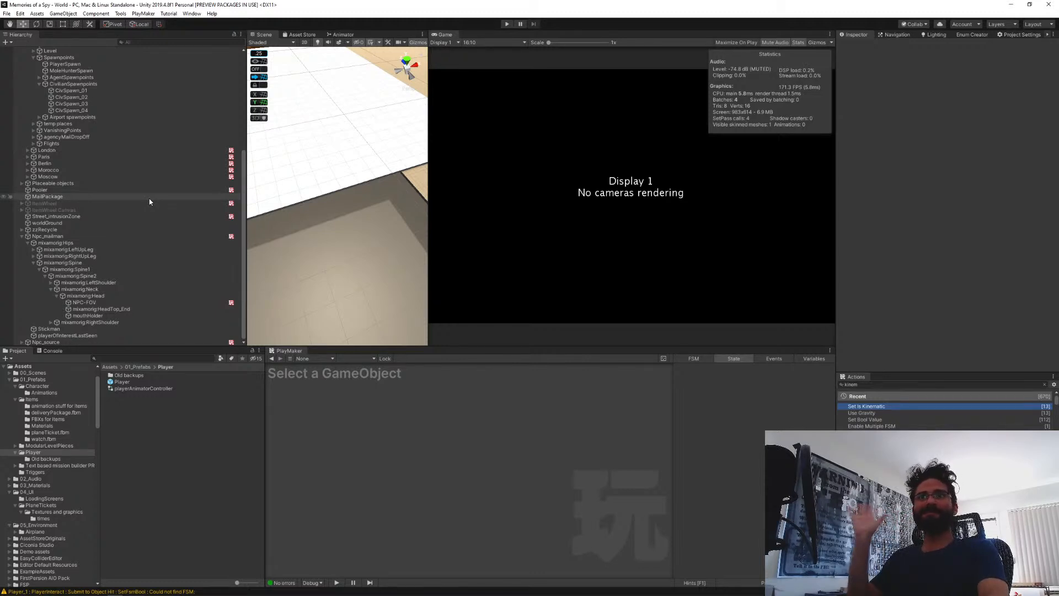
# Frame Npc_mailman in a widened Scene view and examine its components, including the Nav Mesh Agent, Capsule Collider and Rigidbody settings.
pyautogui.click(89, 236)
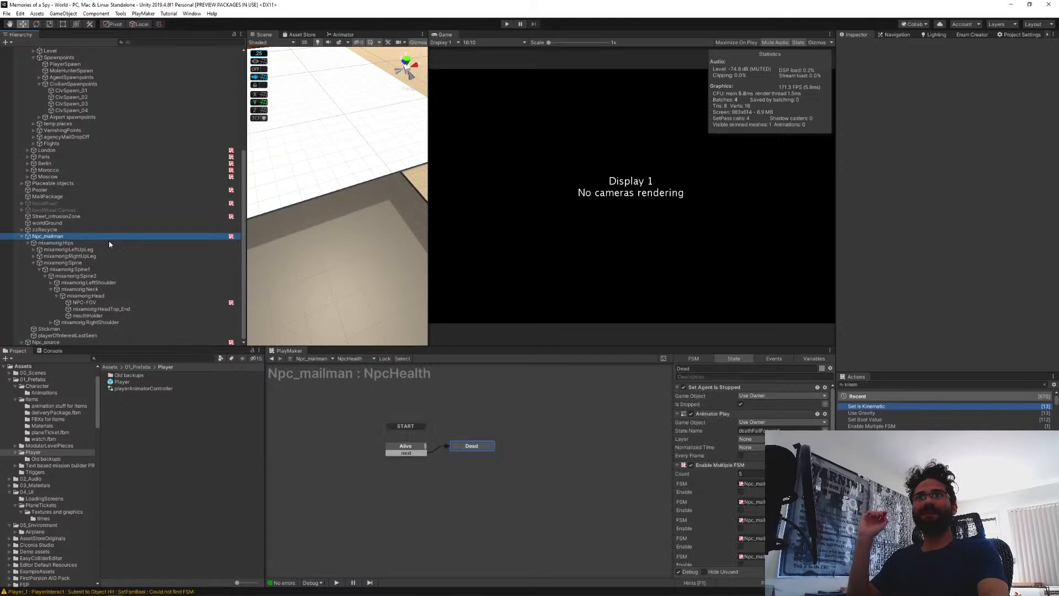
pyautogui.scroll(-10, 904, 316)
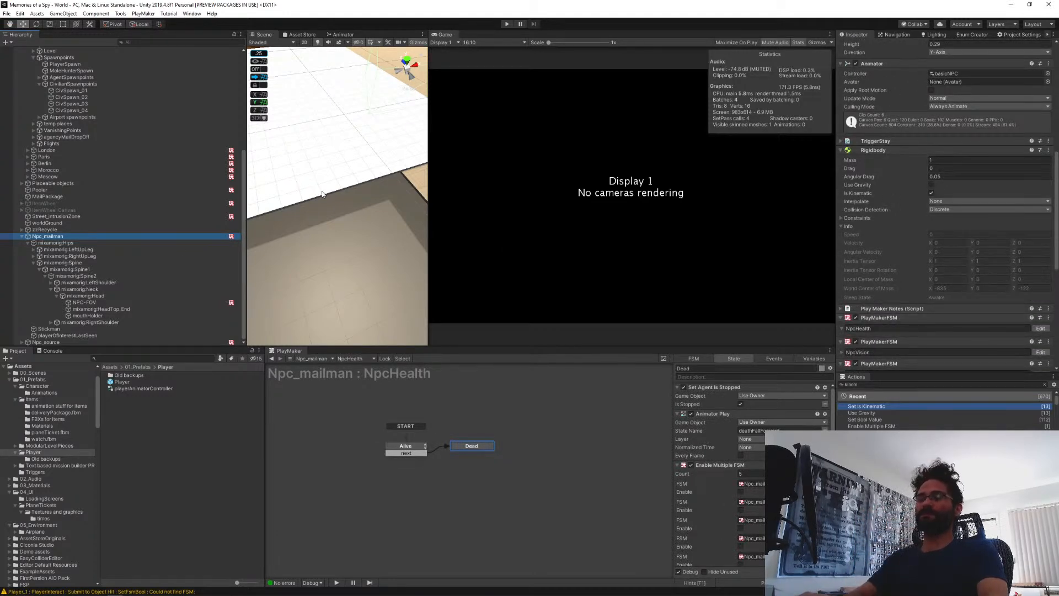
pyautogui.press('f')
pyautogui.moveTo(319, 270); pyautogui.dragTo(426, 180, button='right')
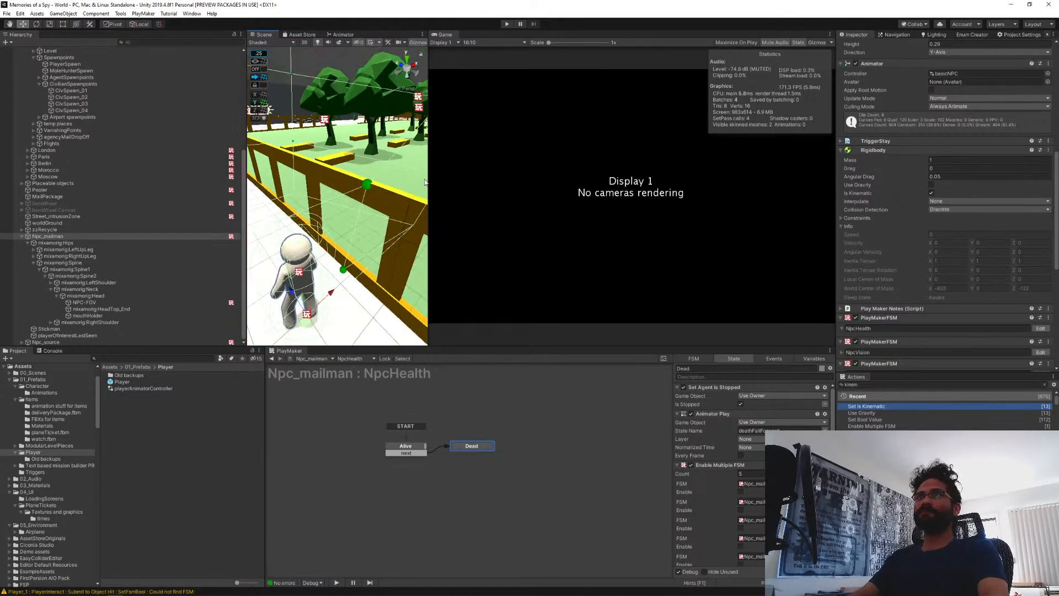
pyautogui.moveTo(427, 179); pyautogui.dragTo(681, 185)
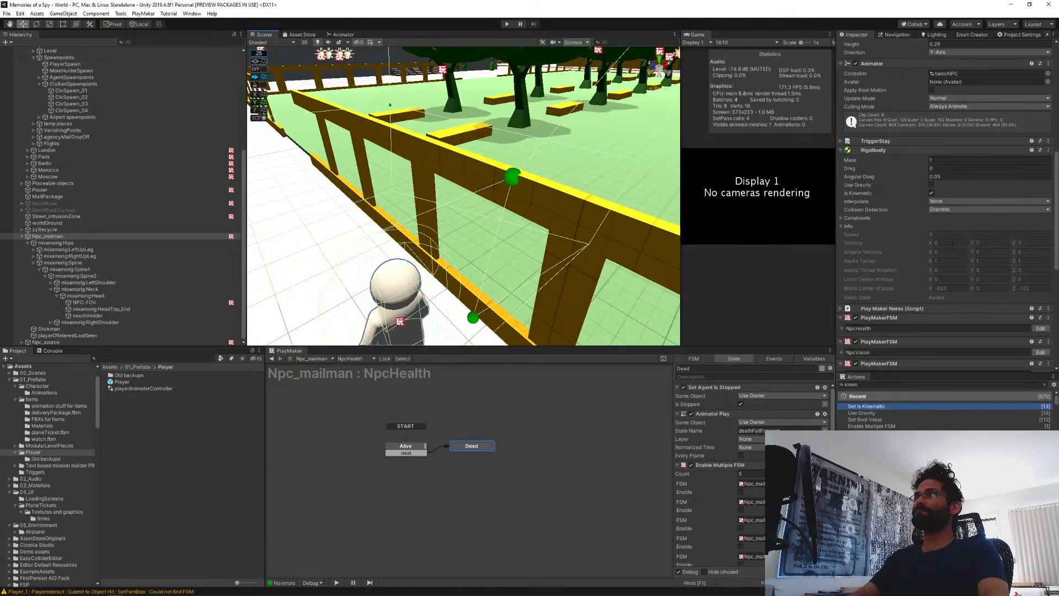
pyautogui.scroll(-10, 947, 250)
pyautogui.scroll(15, 945, 247)
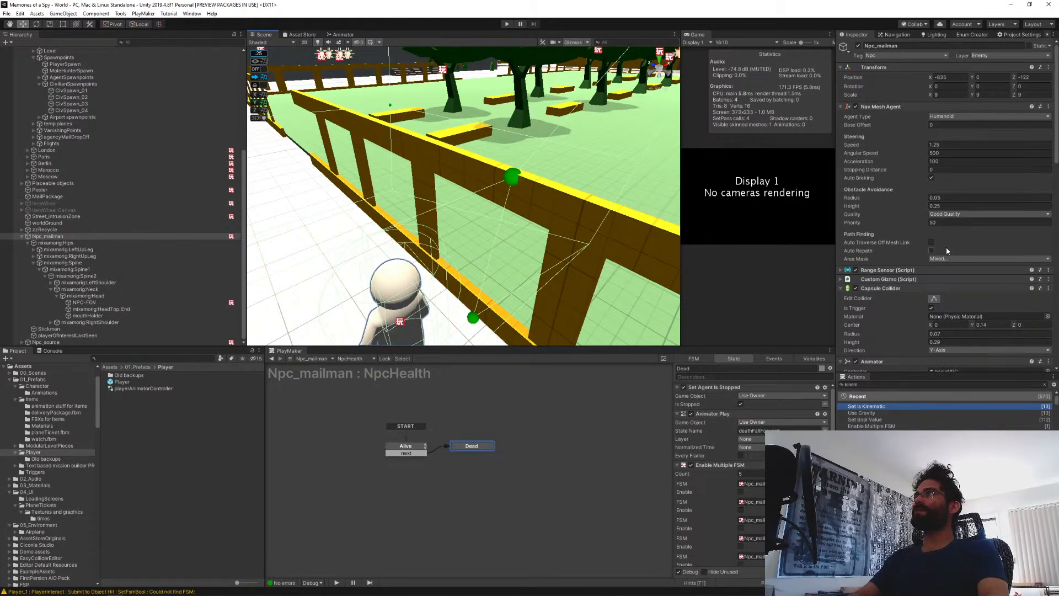
pyautogui.scroll(-8, 948, 250)
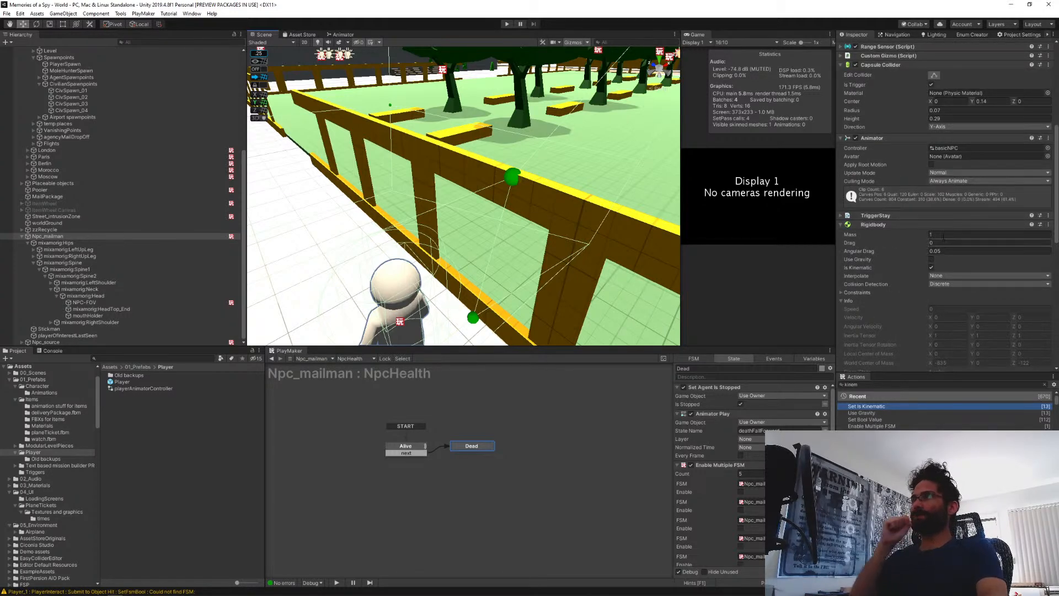
pyautogui.scroll(-8, 946, 249)
pyautogui.scroll(15, 945, 244)
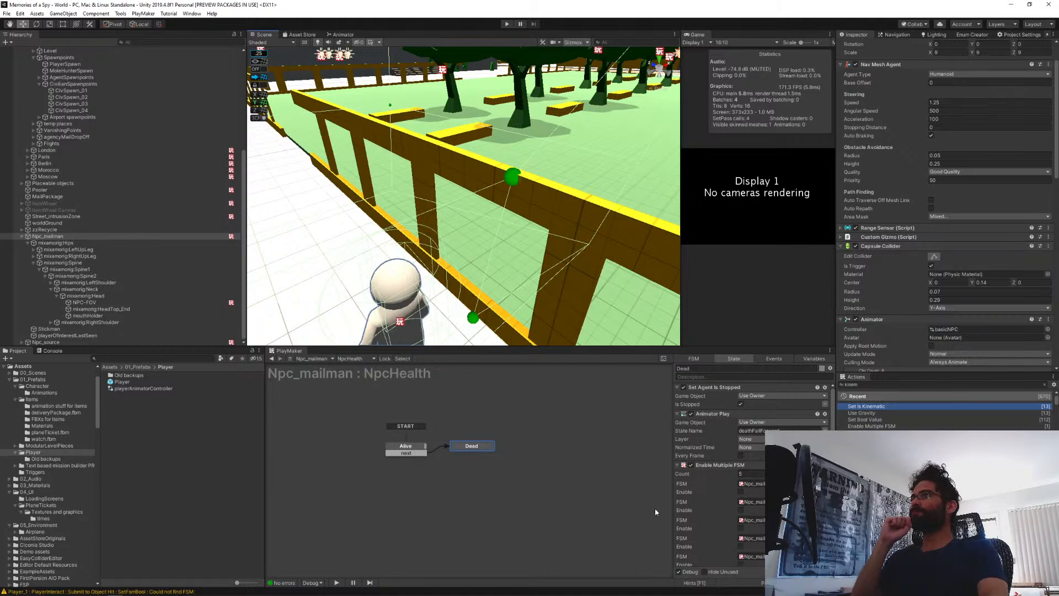
# Add a Set Property action for Npc_mailman's Capsule Collider isTrigger property to the Dead state, above Set Bool Value.
pyautogui.scroll(-5, 712, 493)
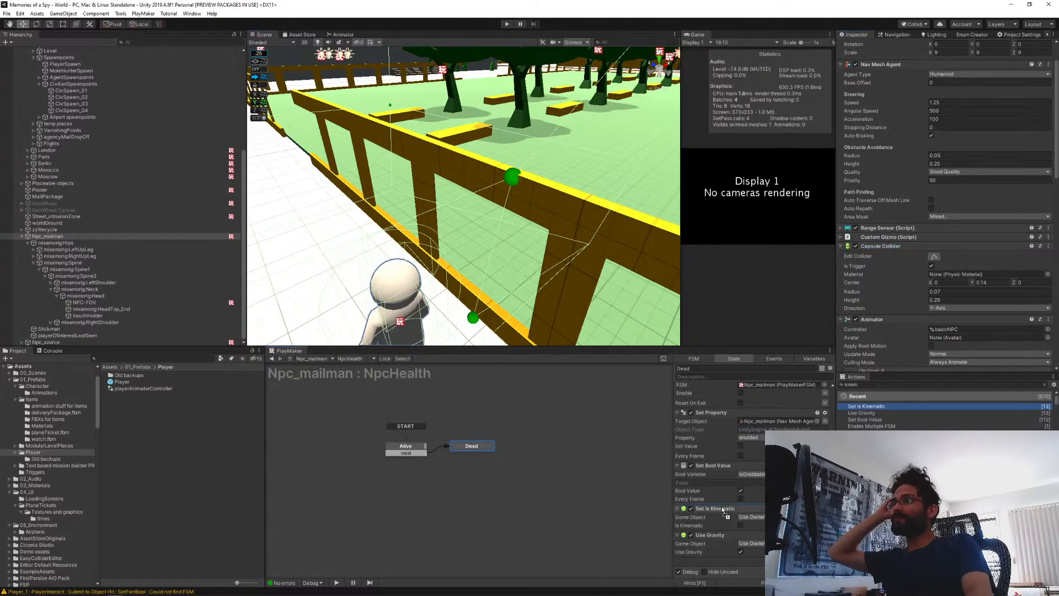
pyautogui.moveTo(723, 509); pyautogui.dragTo(727, 470)
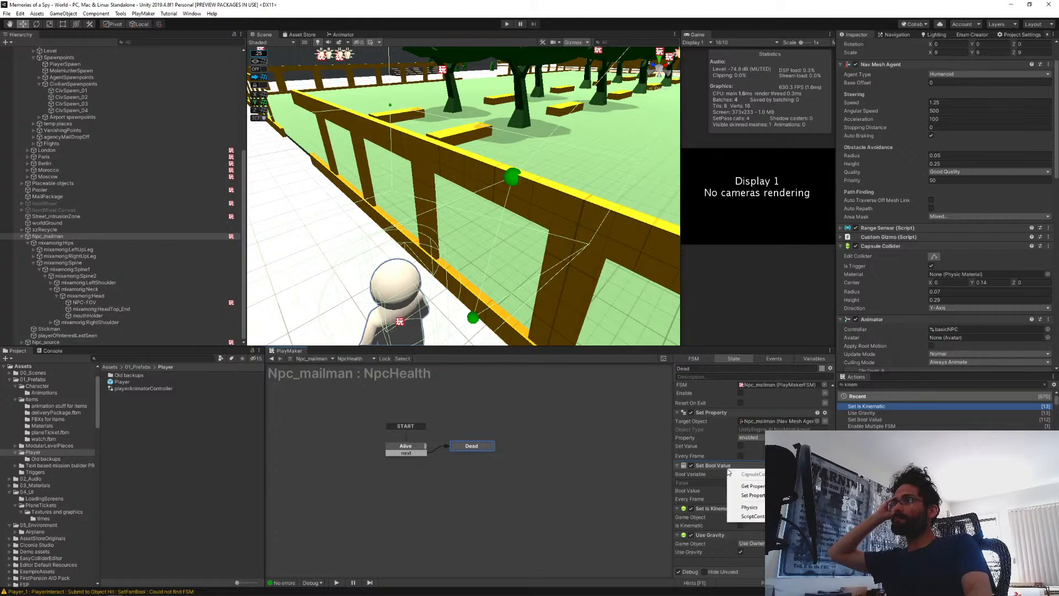
pyautogui.click(748, 494)
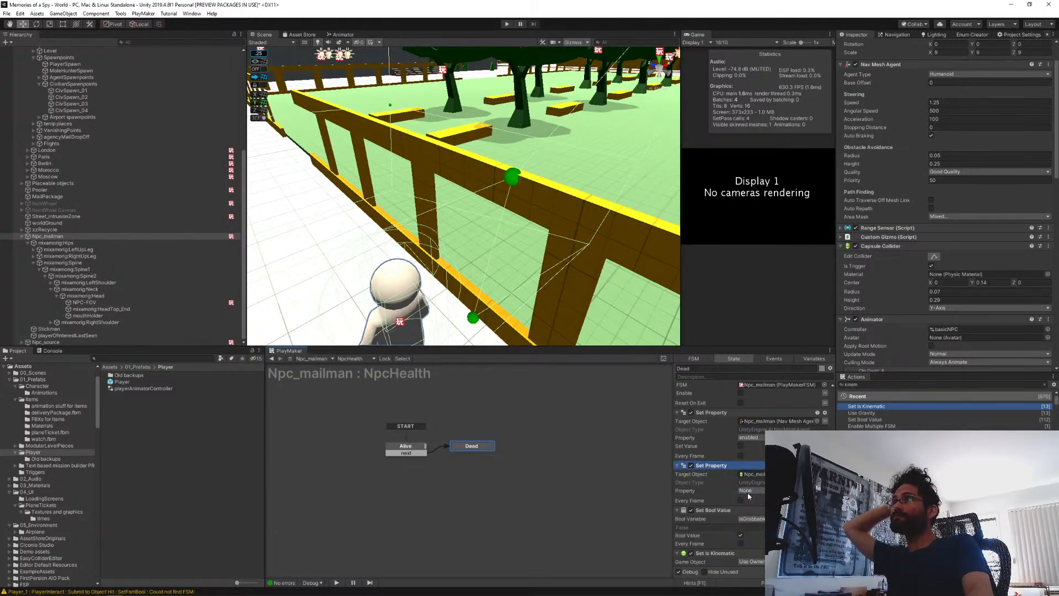
pyautogui.click(747, 491)
pyautogui.click(757, 452)
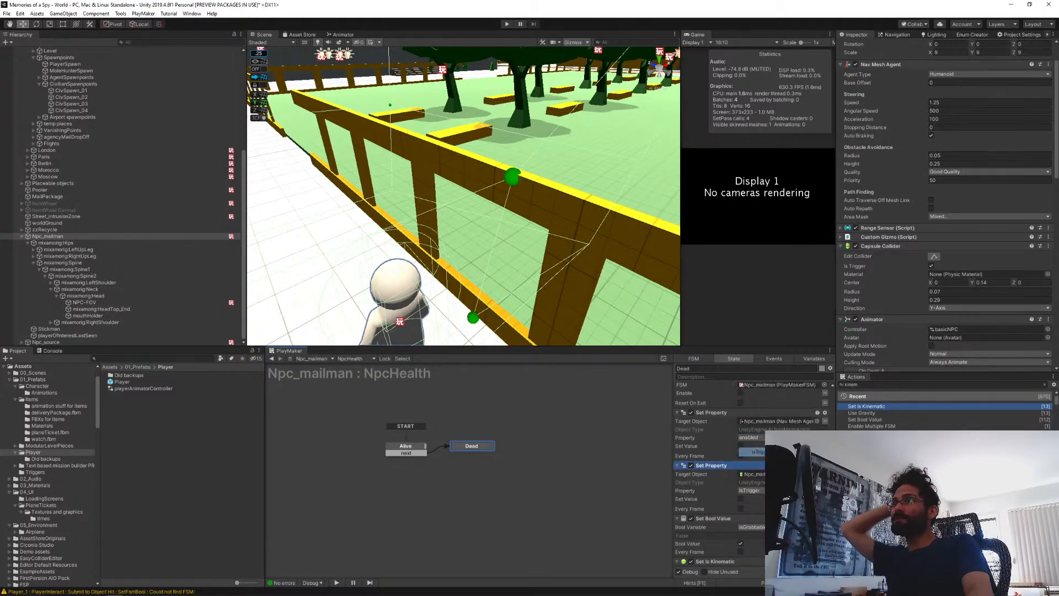
# Rename the Dead state's isTrigger Set Property action as "Set collider isTrigger to false - Set Property".
pyautogui.rightClick(718, 466)
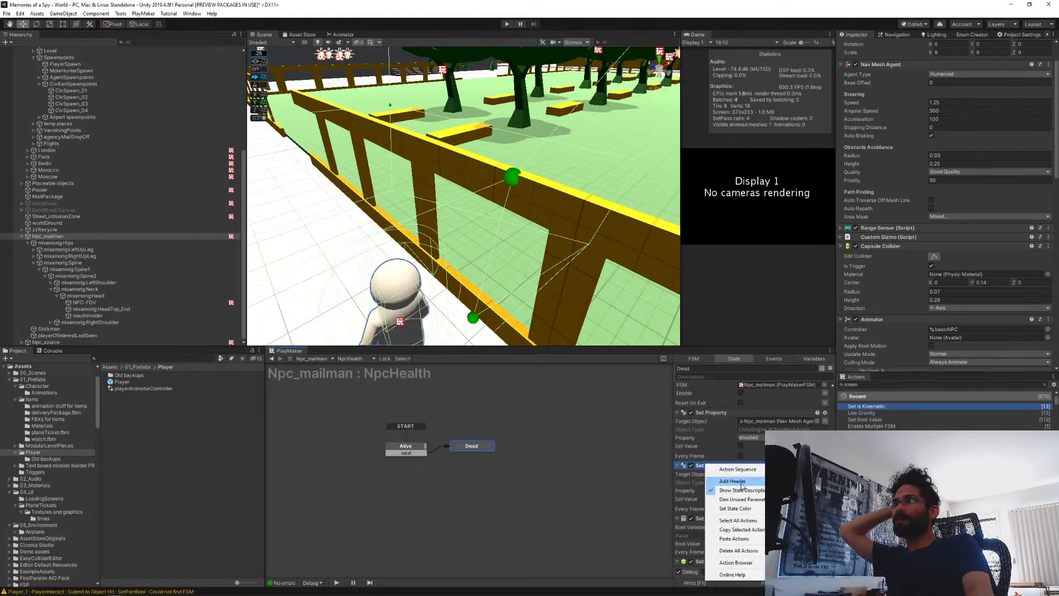
pyautogui.rightClick(712, 466)
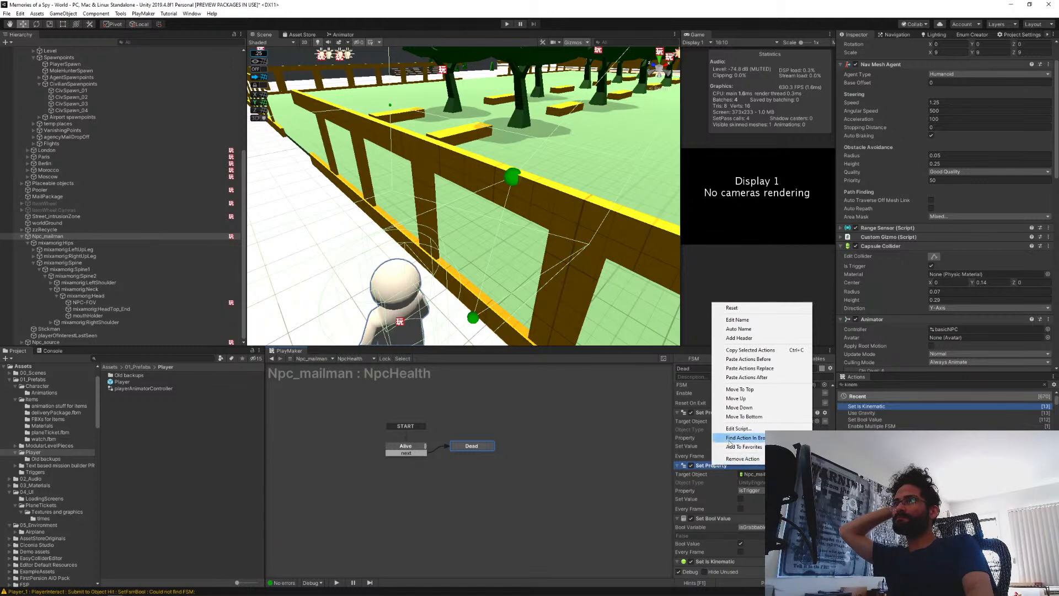
pyautogui.click(739, 320)
pyautogui.press('Left')
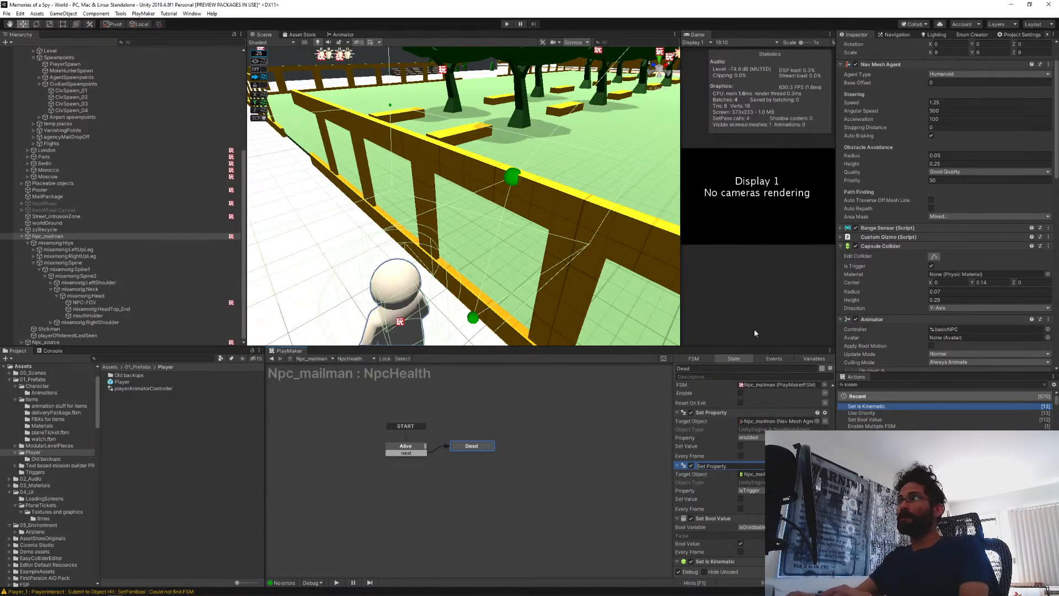
pyautogui.write('Turn off ')
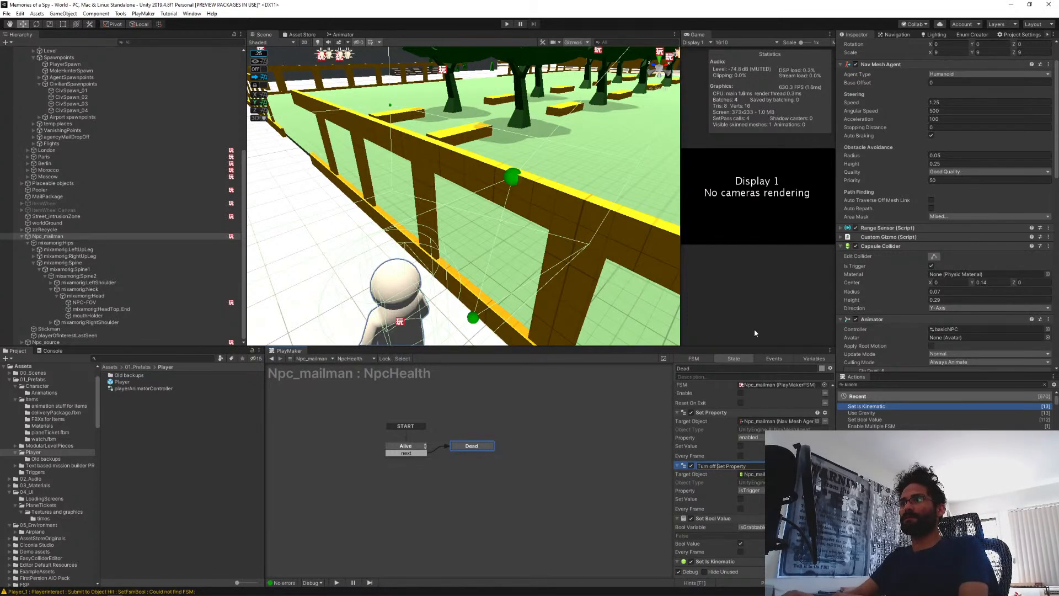
pyautogui.write('collider tri')
pyautogui.write('gger')
pyautogui.press('BackSpace')
pyautogui.press('BackSpace')
pyautogui.press('BackSpace')
pyautogui.press('BackSpace')
pyautogui.press('BackSpace')
pyautogui.press('BackSpace')
pyautogui.press('BackSpace')
pyautogui.write('is')
pyautogui.press('BackSpace')
pyautogui.press('BackSpace')
pyautogui.press('BackSpace')
pyautogui.press('BackSpace')
pyautogui.press('BackSpace')
pyautogui.press('BackSpace')
pyautogui.press('BackSpace')
pyautogui.press('BackSpace')
pyautogui.press('BackSpace')
pyautogui.press('BackSpace')
pyautogui.press('BackSpace')
pyautogui.press('BackSpace')
pyautogui.press('BackSpace')
pyautogui.press('BackSpace')
pyautogui.press('BackSpace')
pyautogui.press('BackSpace')
pyautogui.press('BackSpace')
pyautogui.press('BackSpace')
pyautogui.press('BackSpace')
pyautogui.press('BackSpace')
pyautogui.write('Set collider isTrigger to false)')
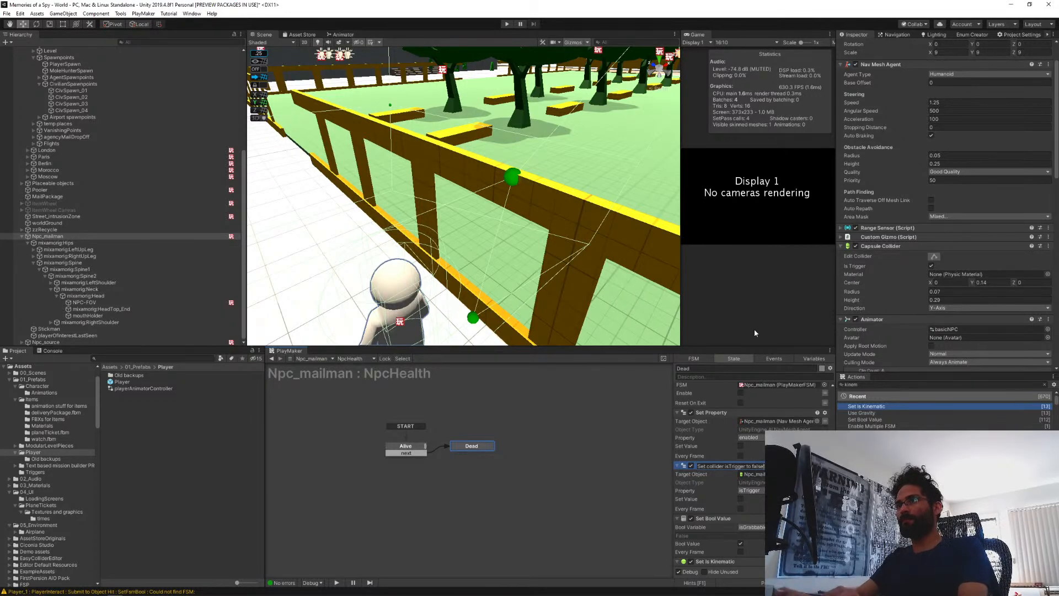
pyautogui.press('Return')
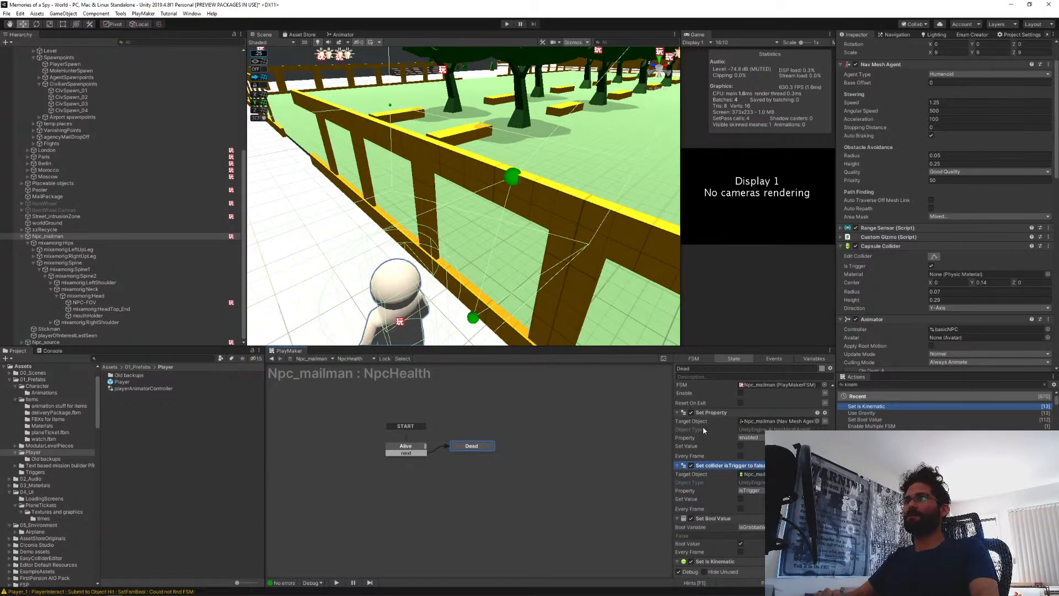
# Rename the Dead state's Nav Mesh Agent Set Property action as "Disable navmesh agent - Set Property".
pyautogui.click(711, 413)
pyautogui.rightClick(715, 414)
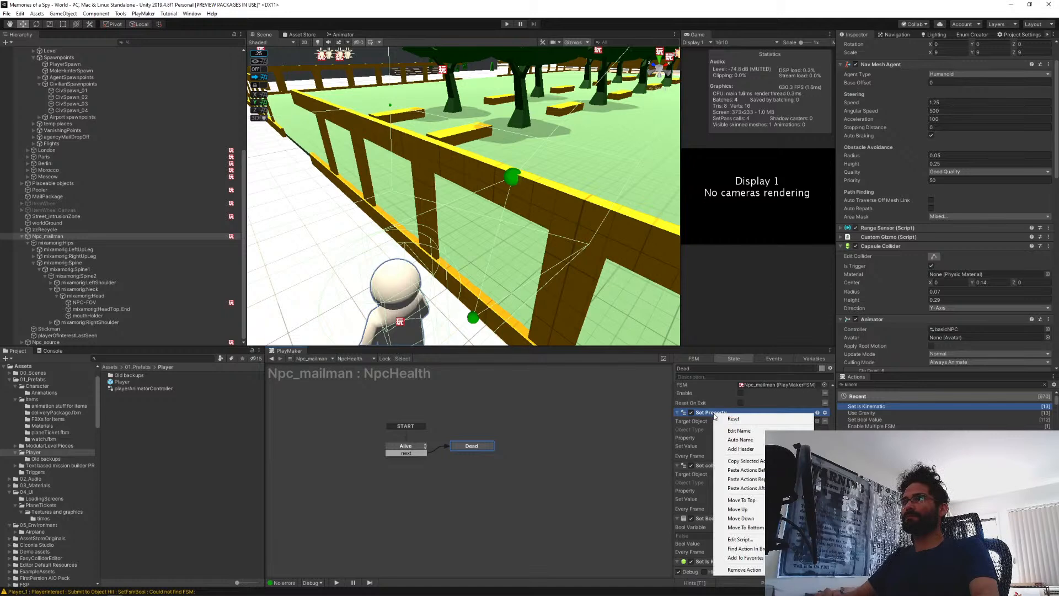
pyautogui.click(734, 430)
pyautogui.click(714, 413)
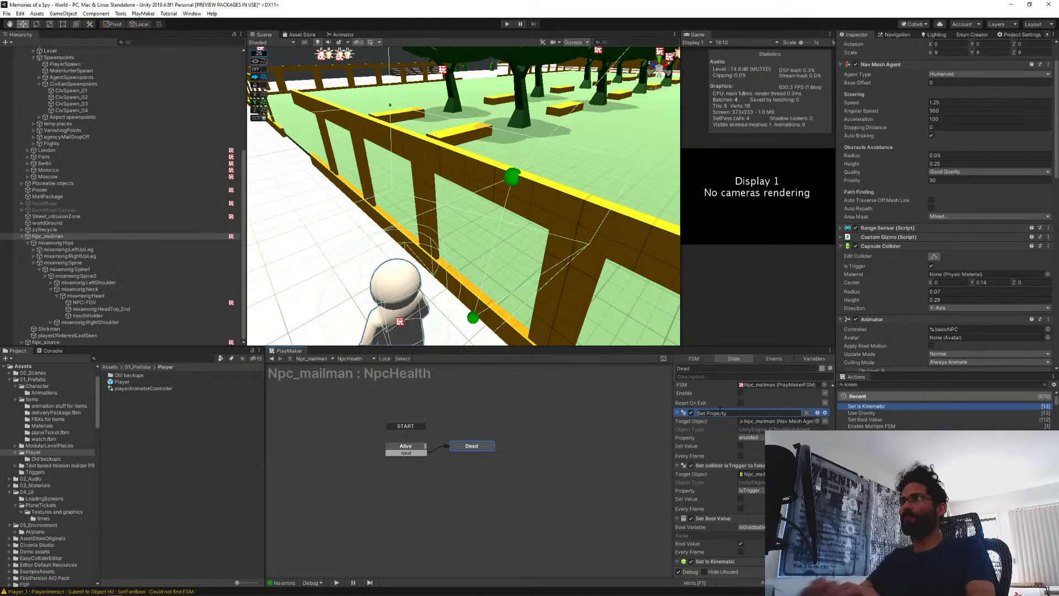
pyautogui.write('Disa')
pyautogui.write('ble navmes')
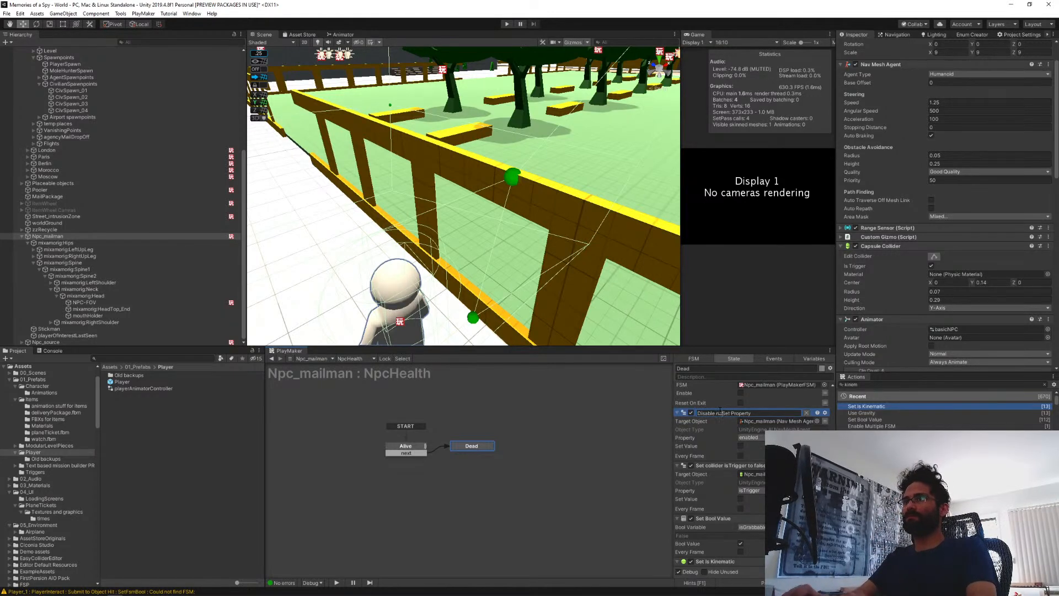
pyautogui.write('h agent -')
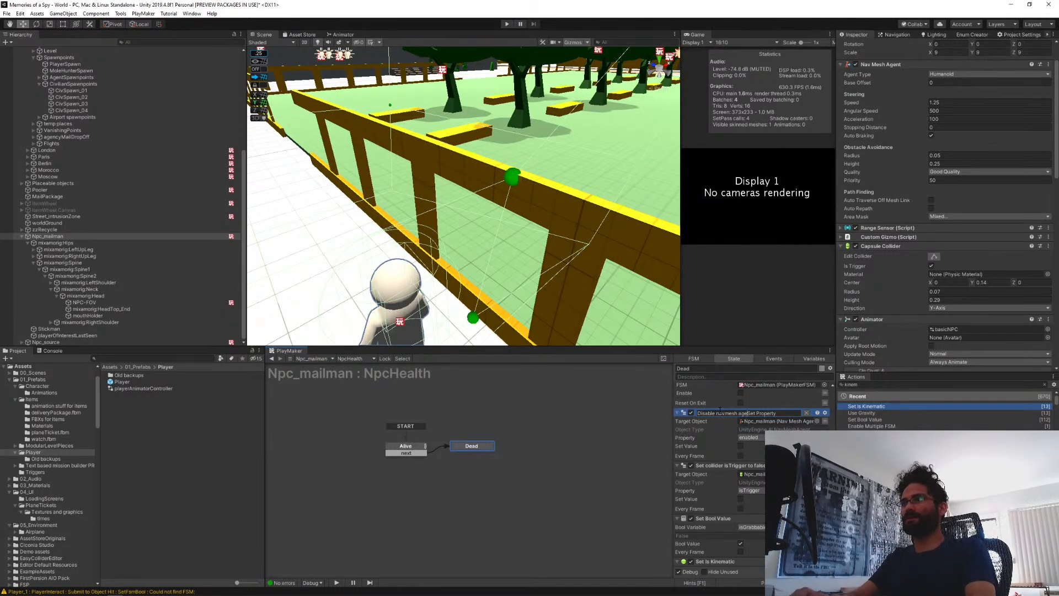
pyautogui.press('Return')
pyautogui.rightClick(720, 413)
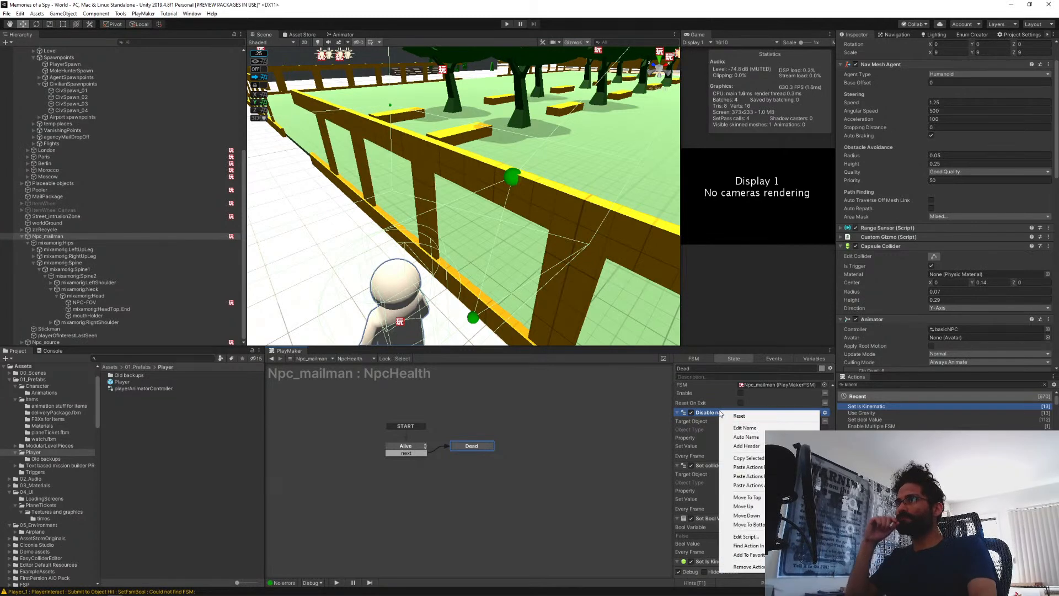
pyautogui.click(709, 448)
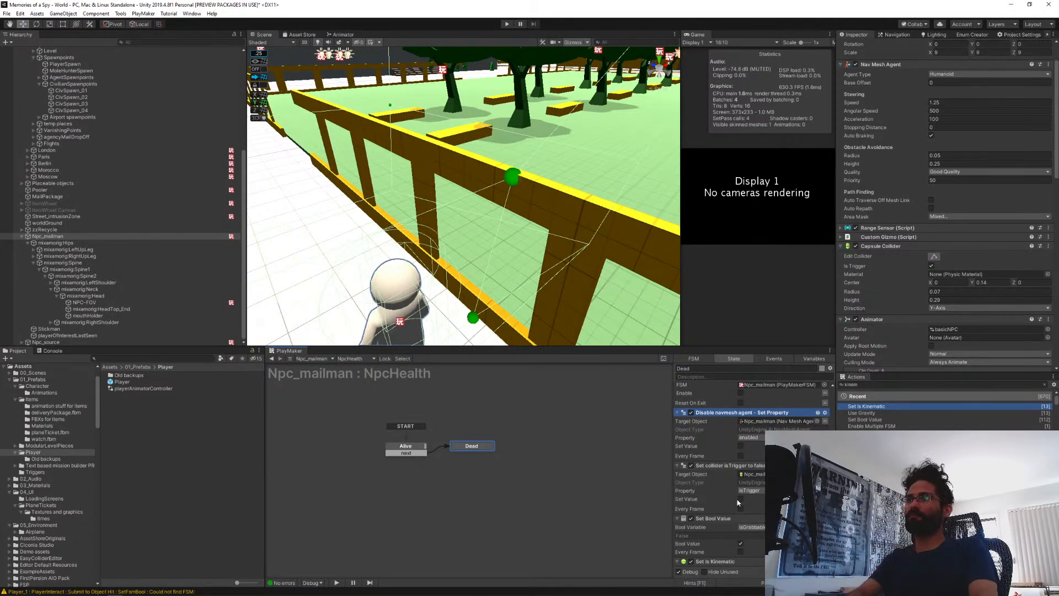
# Start play mode with nothing selected, widen the Game view and run the console command playerWarp 0.
pyautogui.click(29, 236)
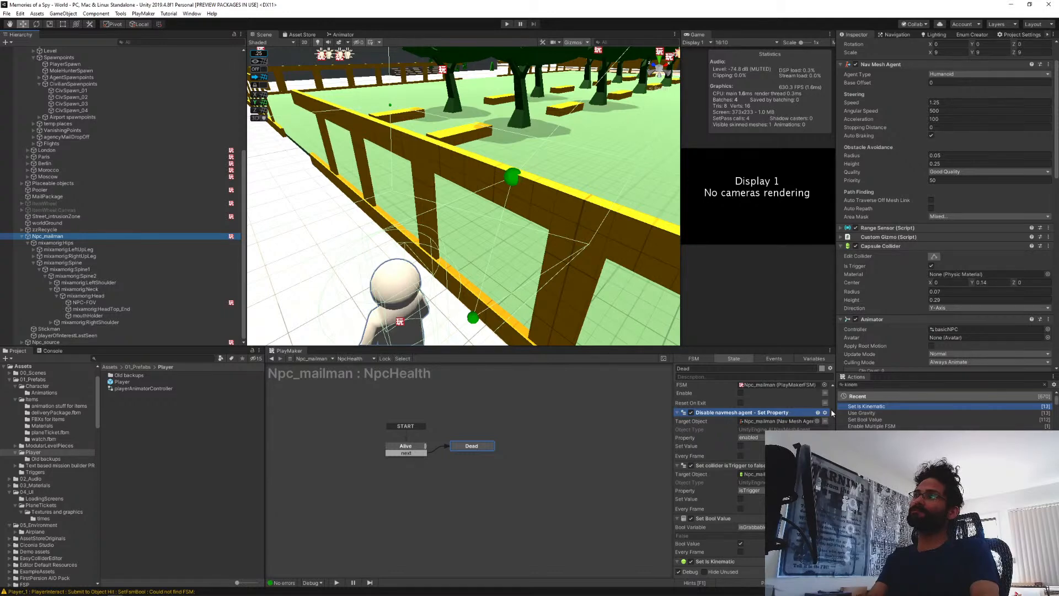
pyautogui.click(504, 104)
pyautogui.click(508, 24)
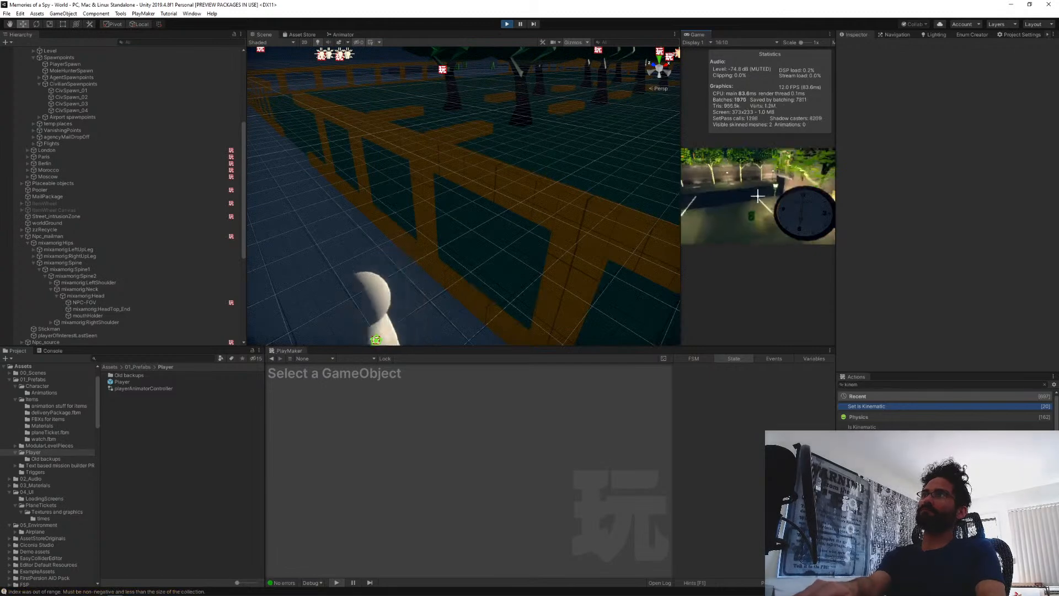
pyautogui.moveTo(680, 218); pyautogui.dragTo(376, 219)
pyautogui.click(606, 197)
pyautogui.press('`')
pyautogui.write('playerWarp 0')
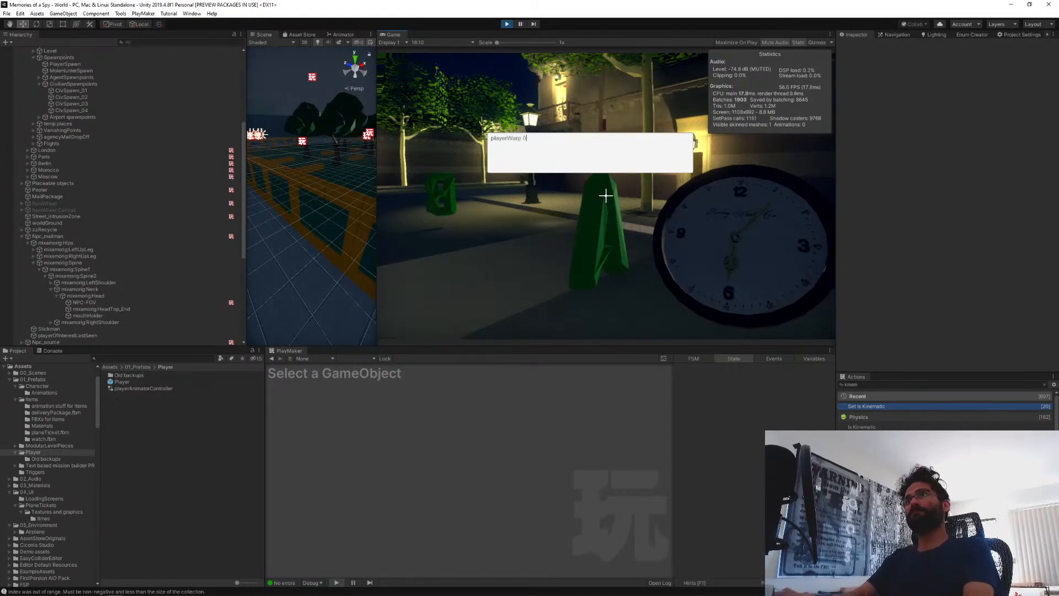
pyautogui.press('Return')
# Walk across the park to playtest the NPC collider change, stop play mode and widen the Scene view again.
pyautogui.press('w')
pyautogui.press('e')
pyautogui.press('w')
pyautogui.press('w')
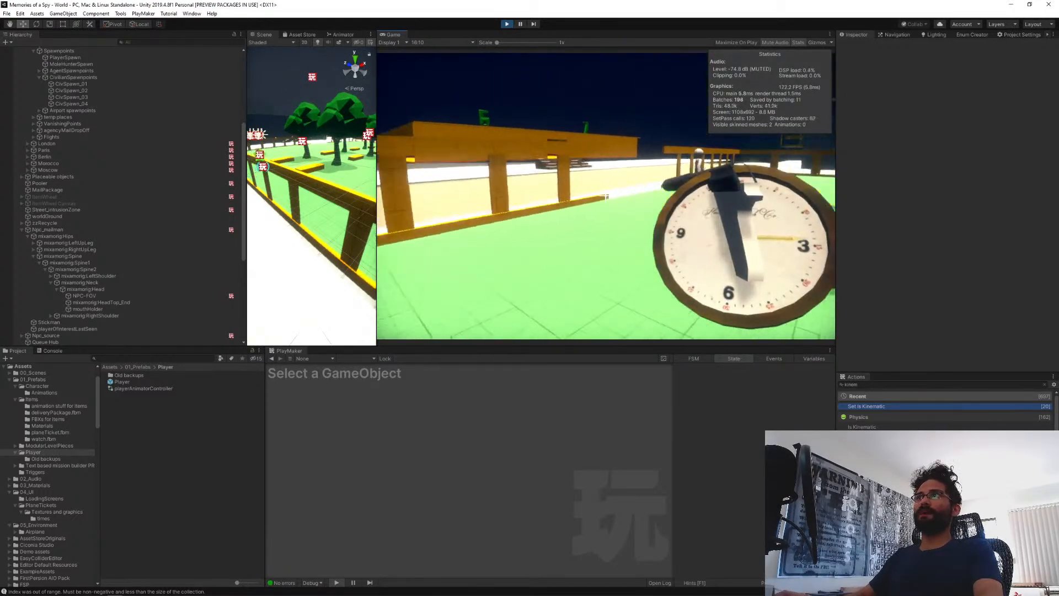
pyautogui.press('w')
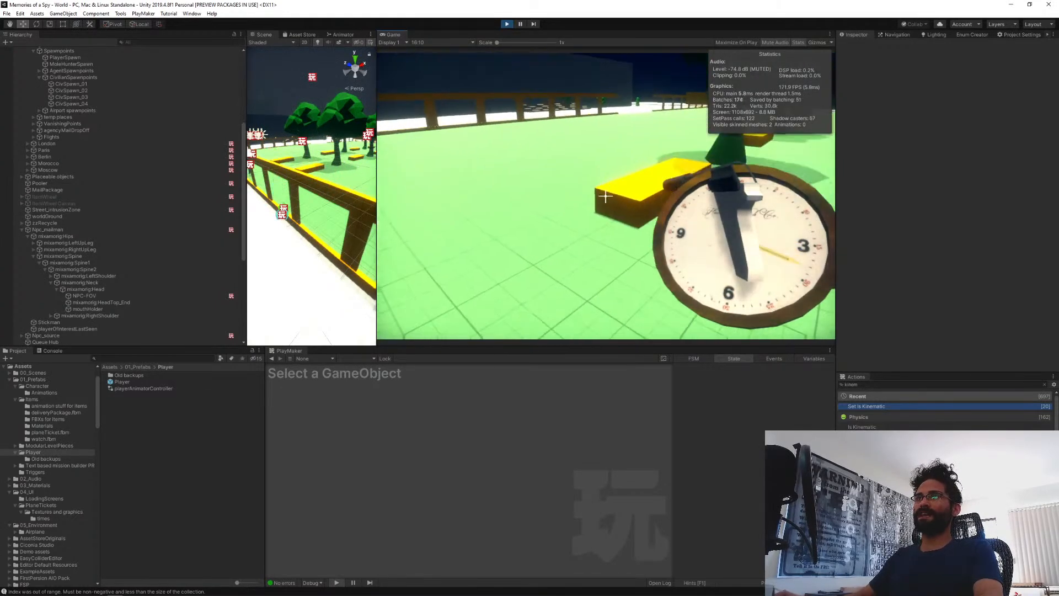
pyautogui.press('Escape')
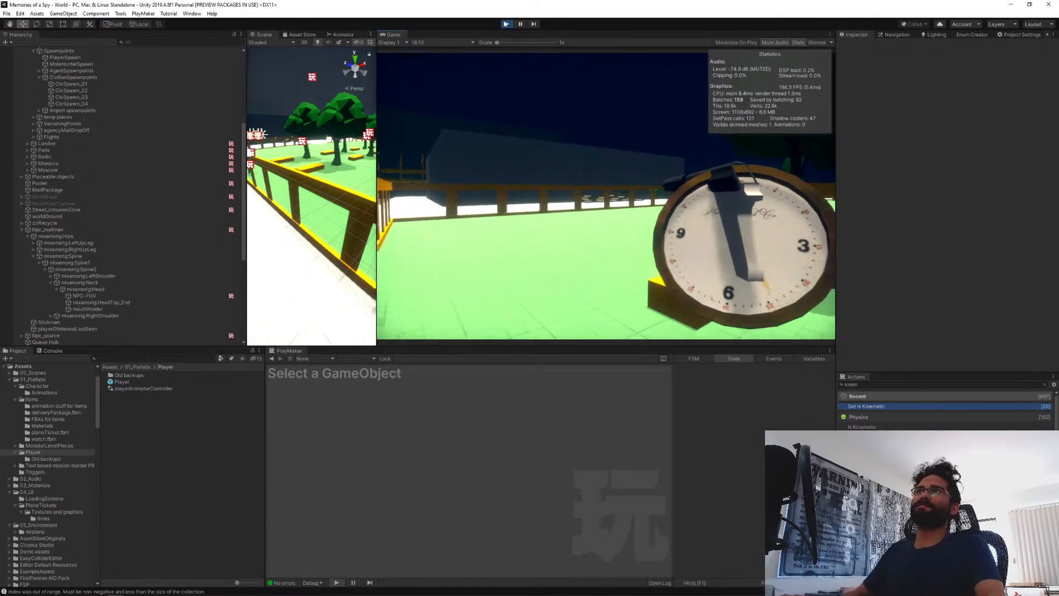
pyautogui.click(505, 23)
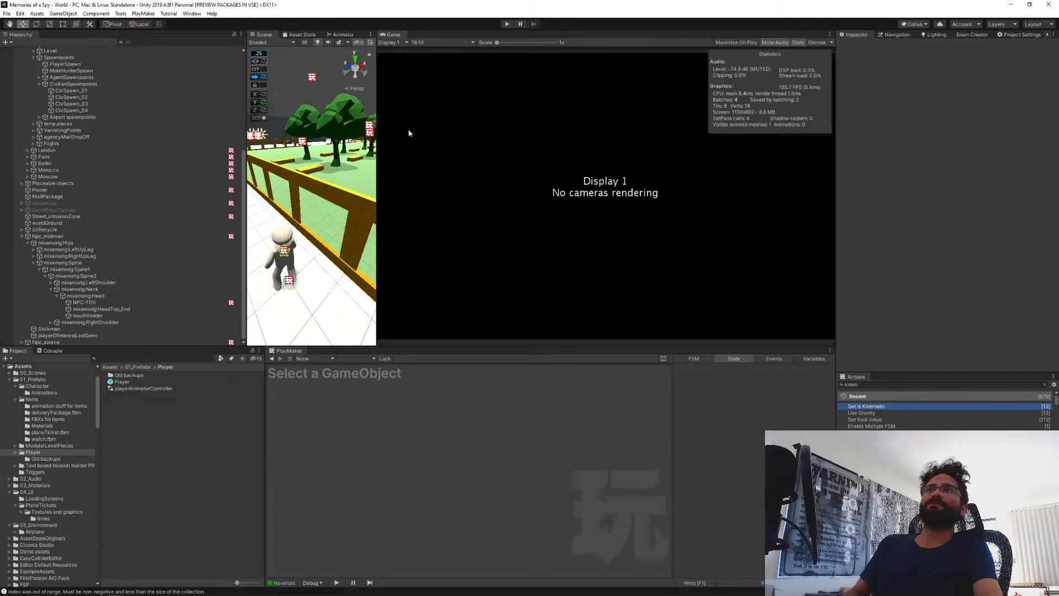
pyautogui.moveTo(377, 204); pyautogui.dragTo(661, 214)
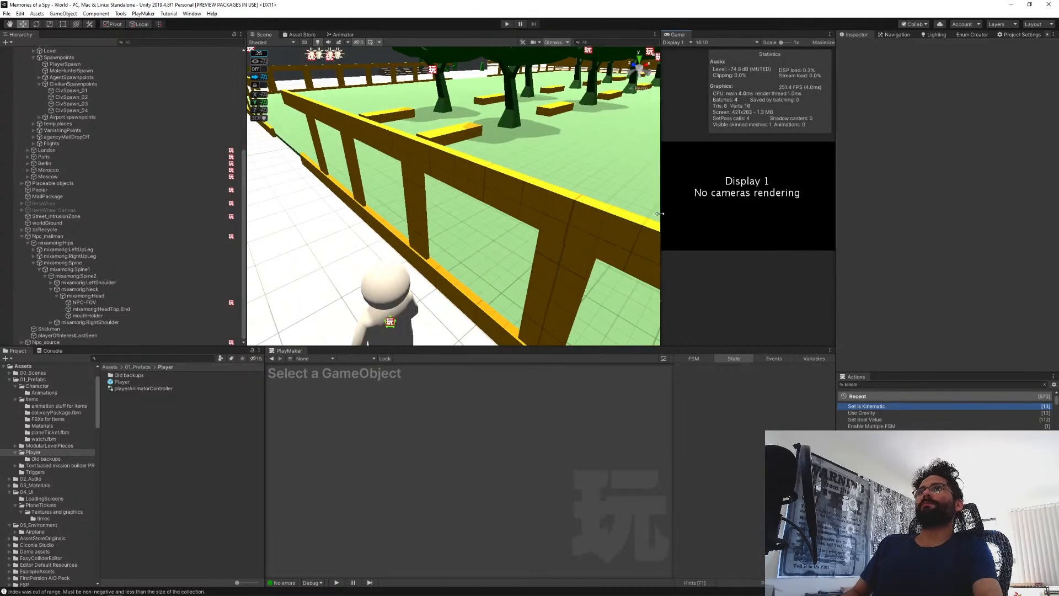
# Add a Set Position action to Npc_mailman's Dead state and place it directly above Set Is Kinematic.
pyautogui.click(43, 238)
pyautogui.scroll(-2, 701, 486)
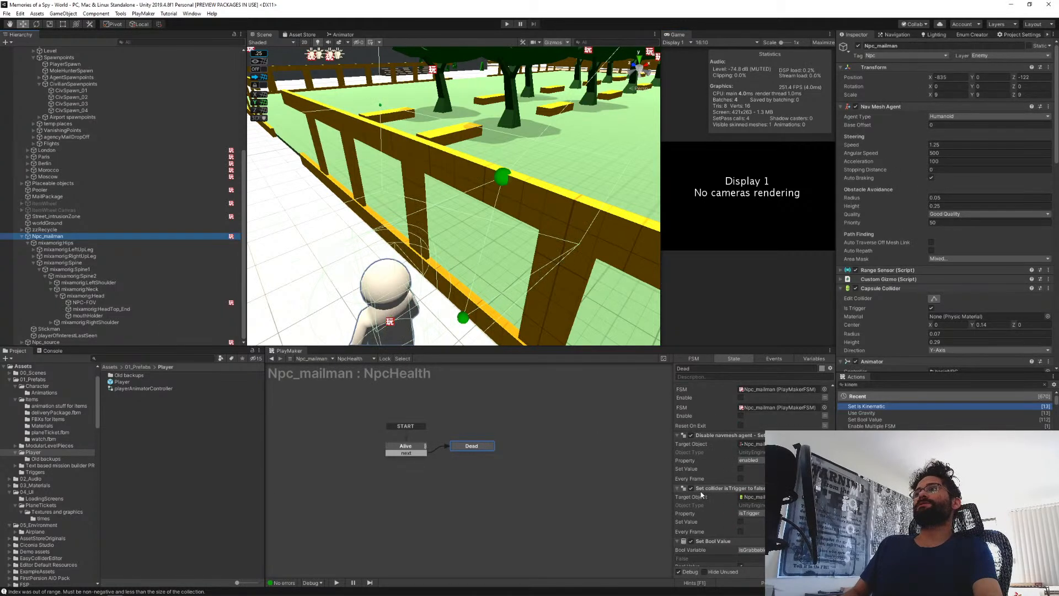
pyautogui.scroll(2, 712, 500)
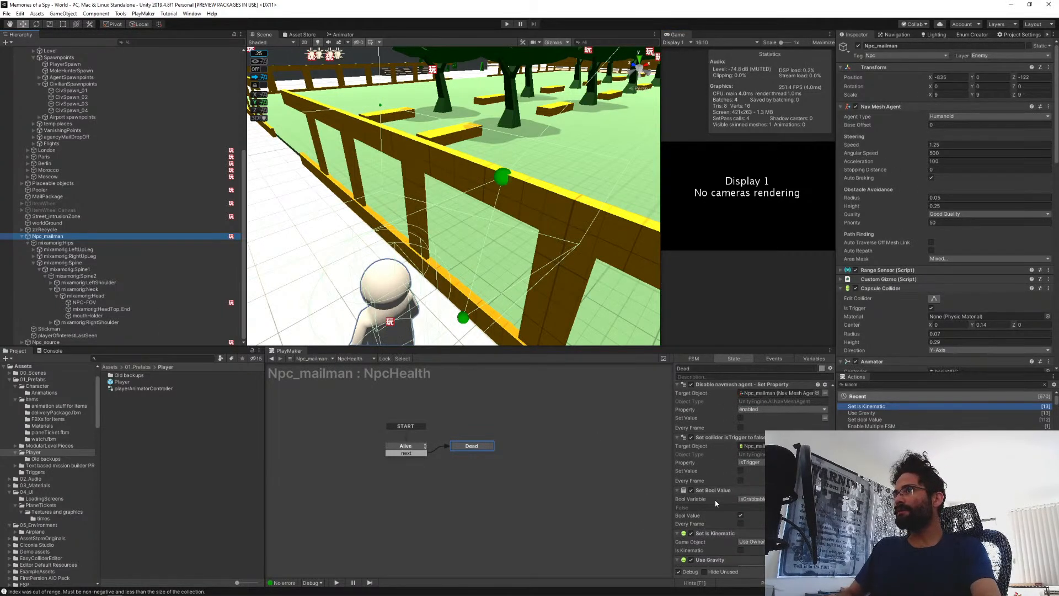
pyautogui.scroll(-2, 718, 505)
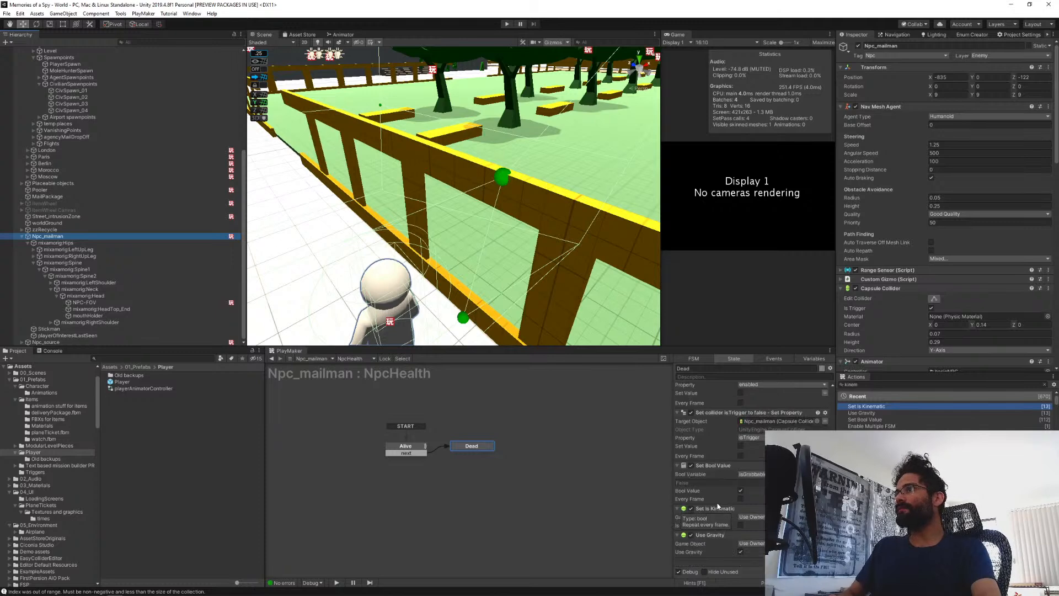
pyautogui.click(885, 383)
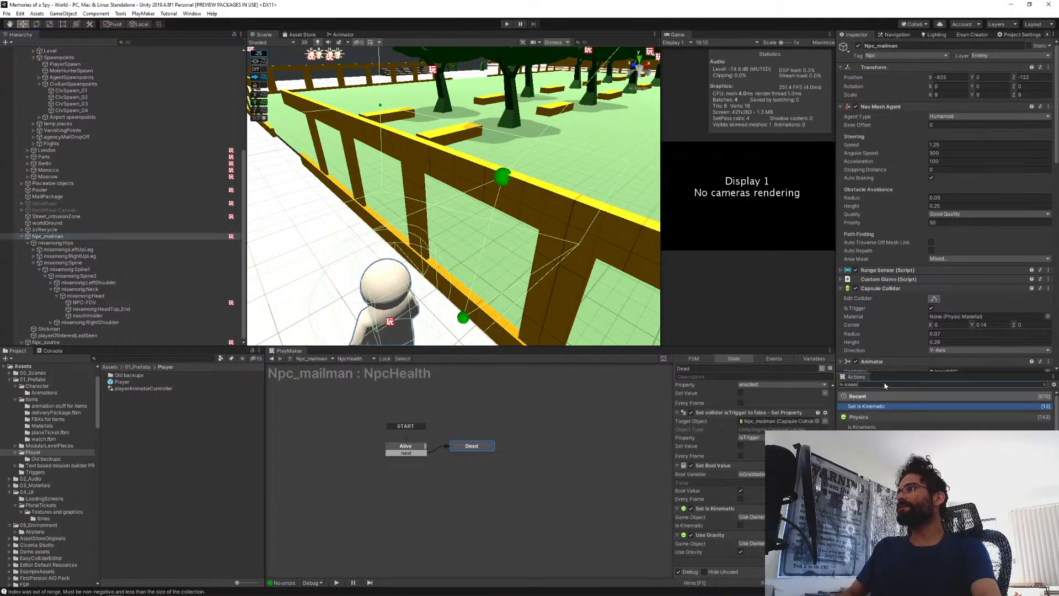
pyautogui.hotkey('ctrl', 'a')
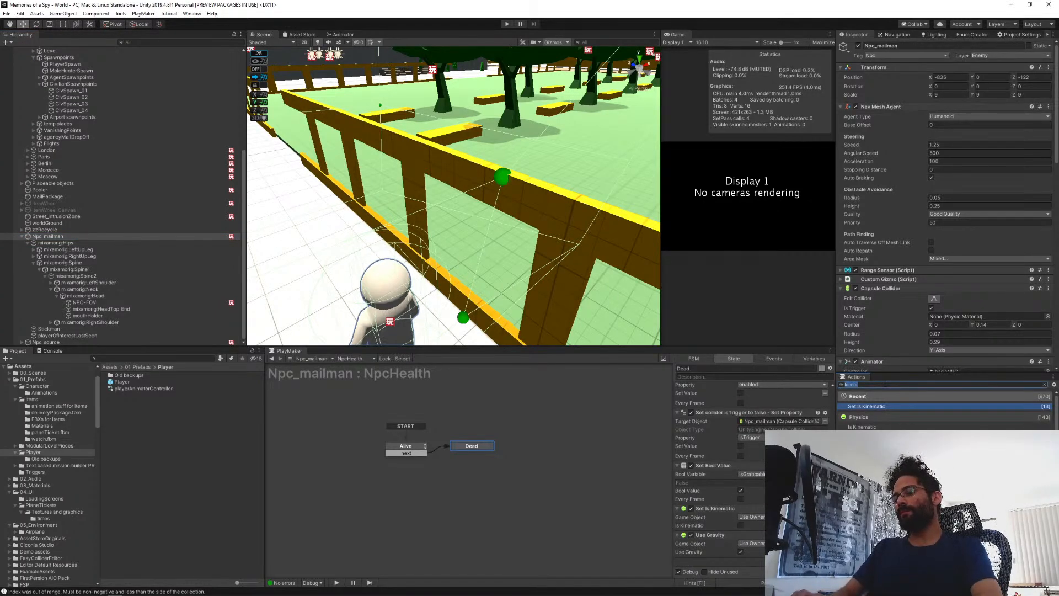
pyautogui.write('set')
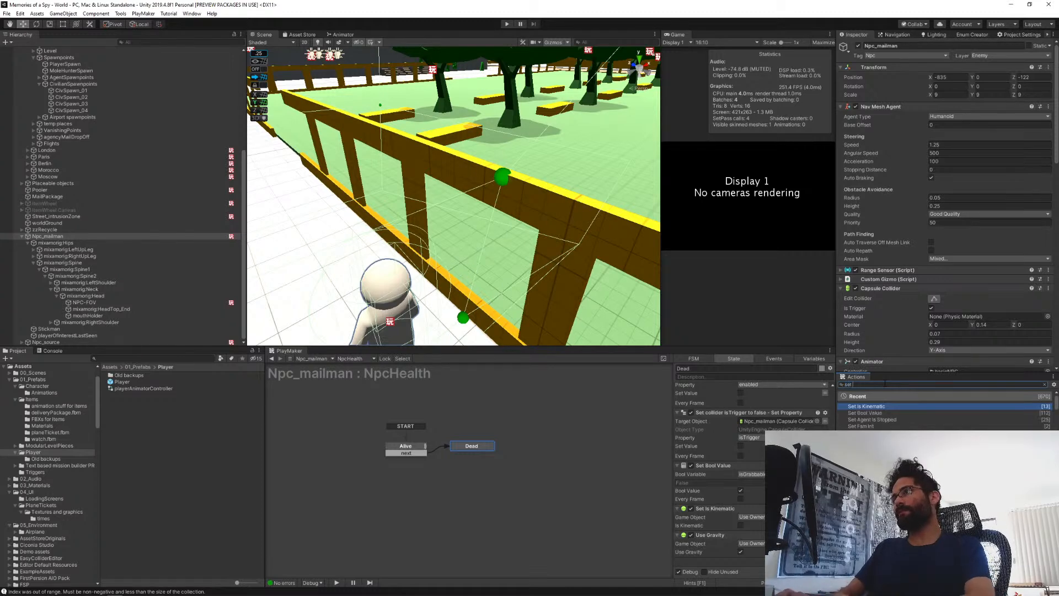
pyautogui.write(' positio')
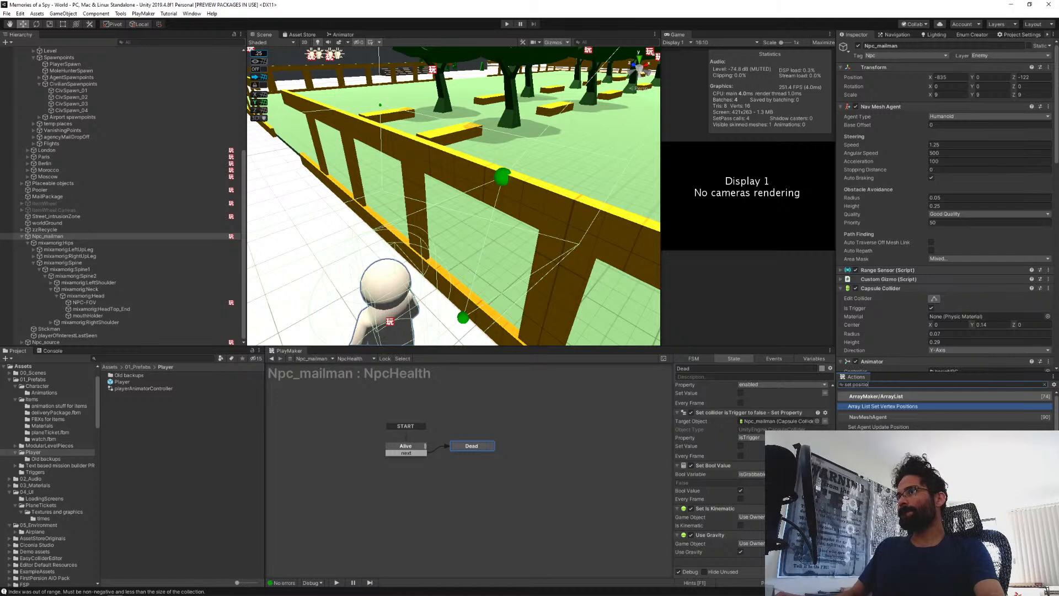
pyautogui.scroll(-2, 945, 411)
pyautogui.press('Return')
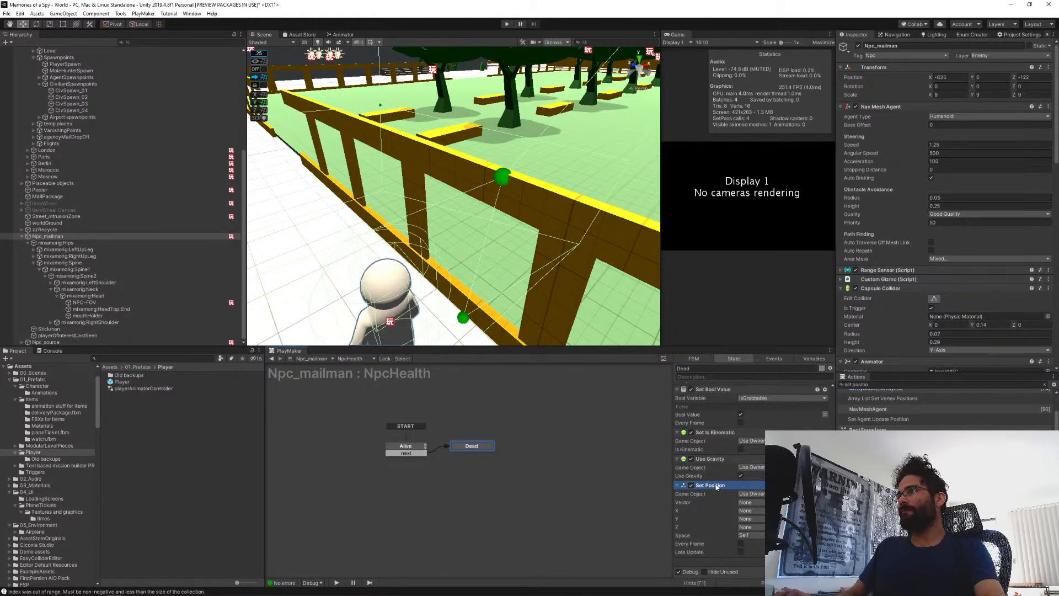
pyautogui.hotkey('ctrl', 'Up')
pyautogui.hotkey('ctrl', 'Up')
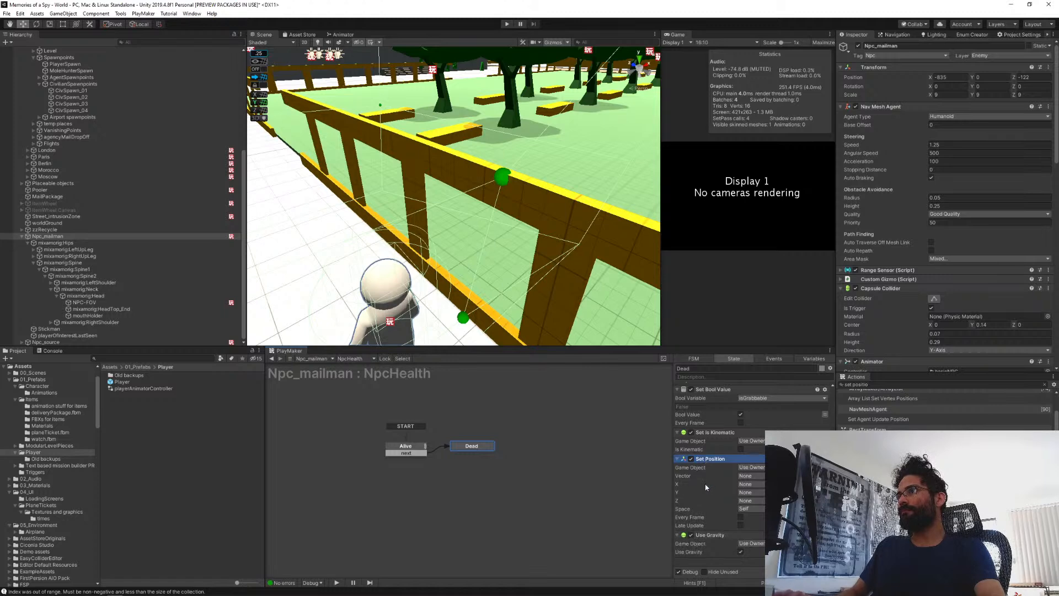
# Add a Get Position action directly above Set Position in the Dead state.
pyautogui.click(878, 386)
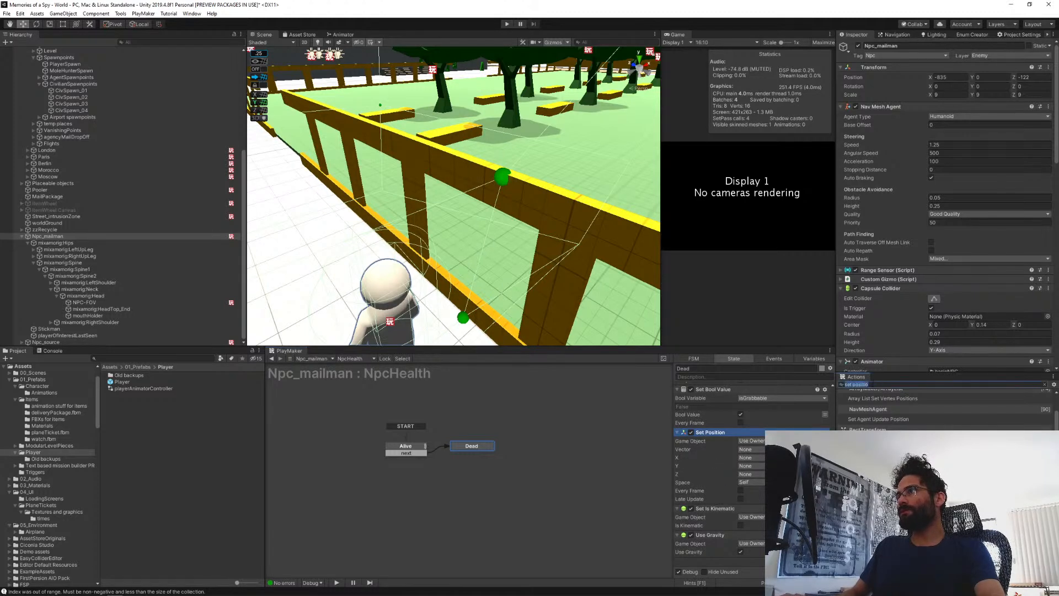
pyautogui.write('get pos')
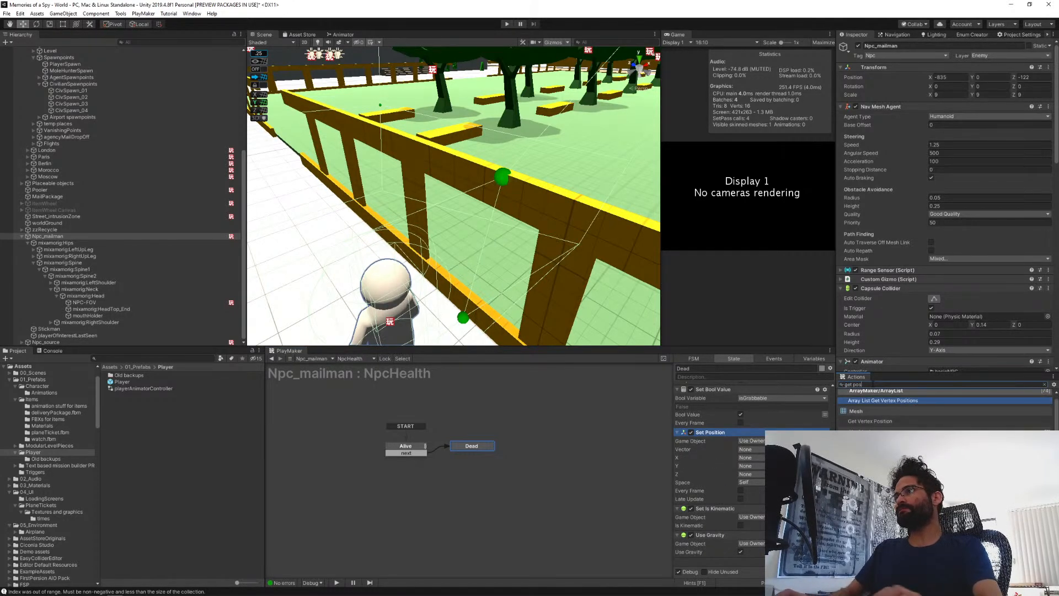
pyautogui.write('ition')
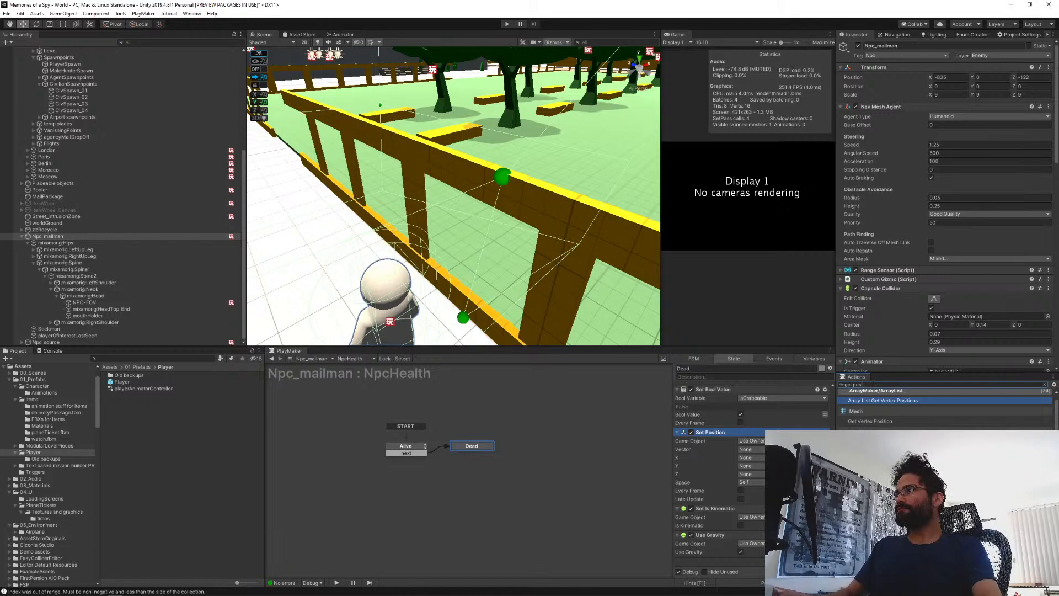
pyautogui.press('Down')
pyautogui.press('Down')
pyautogui.press('Down')
pyautogui.press('Down')
pyautogui.press('Down')
pyautogui.press('Down')
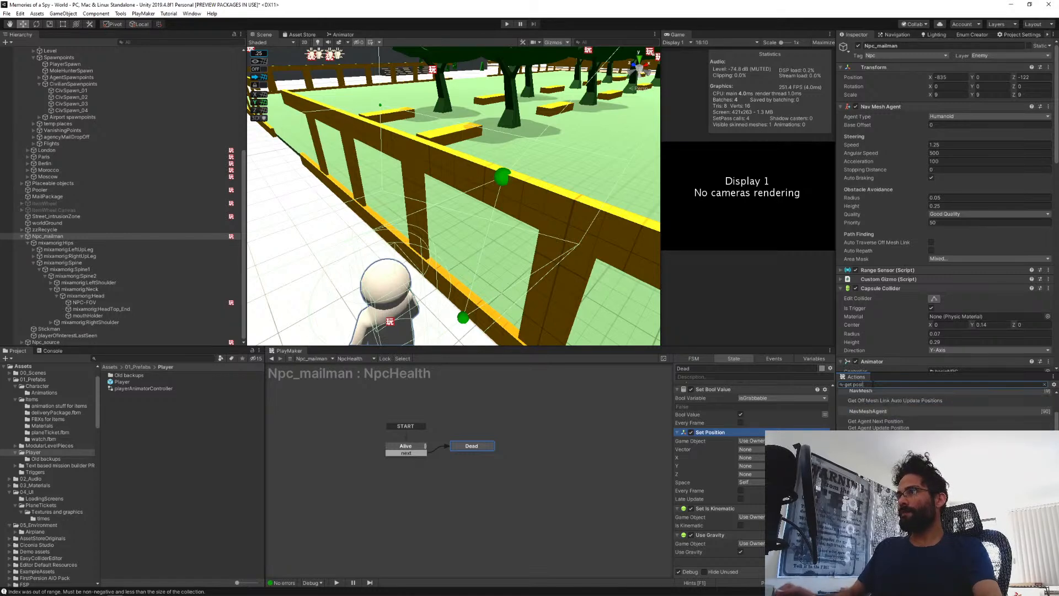
pyautogui.press('Return')
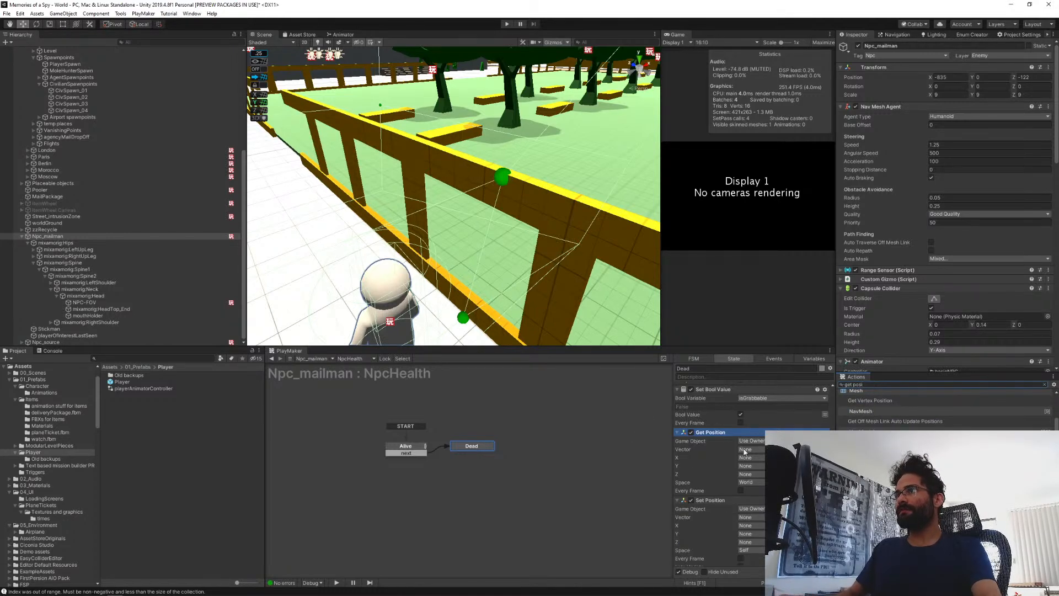
# Store the Get Position vector in a new variable named thisNpc_v3.
pyautogui.click(756, 448)
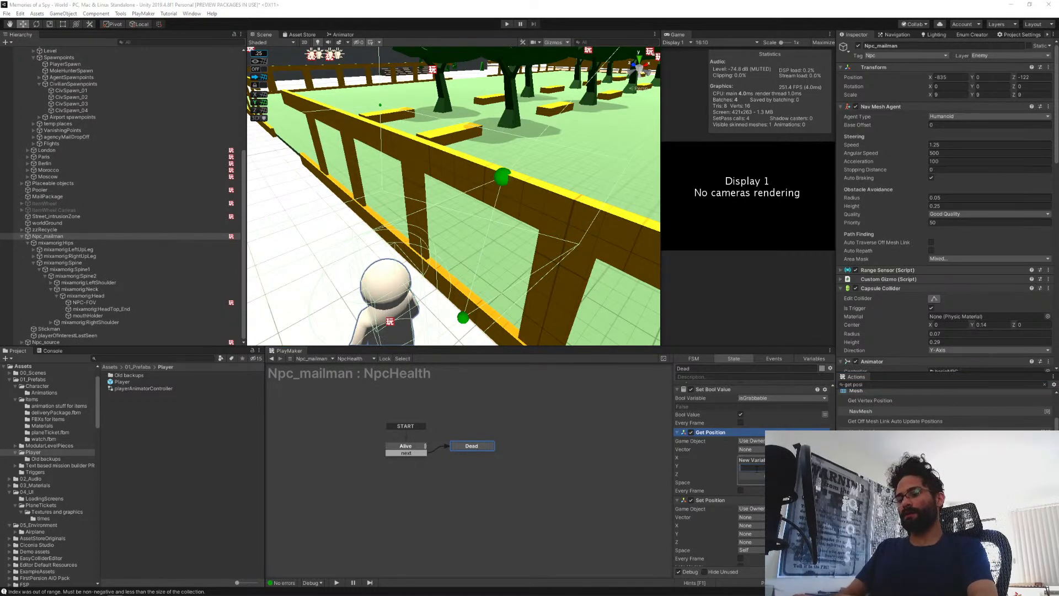
pyautogui.write('currentV3')
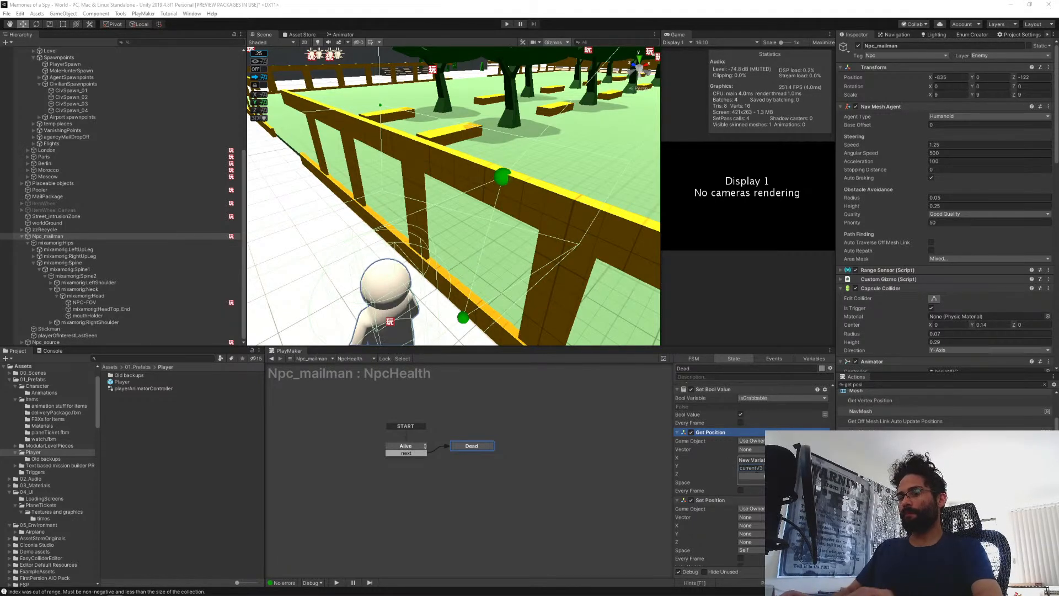
pyautogui.hotkey('ctrl', 'a')
pyautogui.write('thisN')
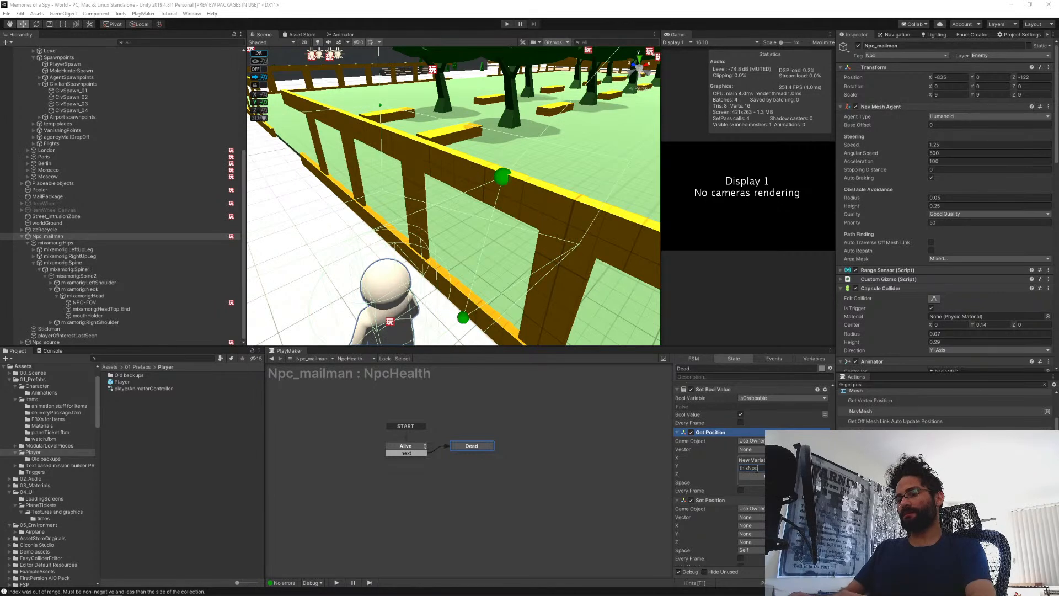
pyautogui.click(757, 474)
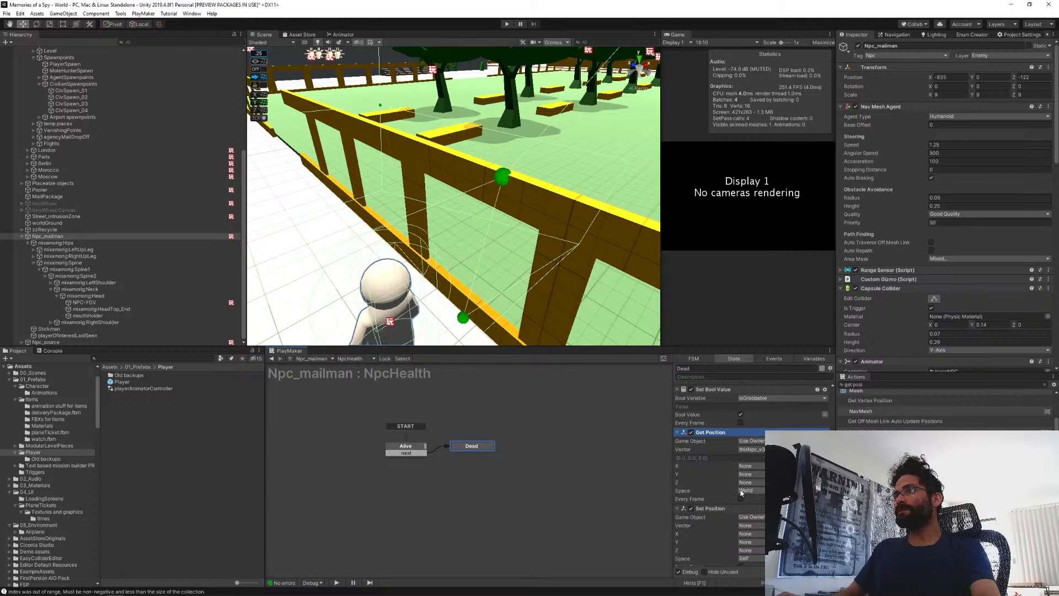
# Add a Float Add action to the Dead state and place it between Get Position and Set Position.
pyautogui.scroll(-1, 749, 498)
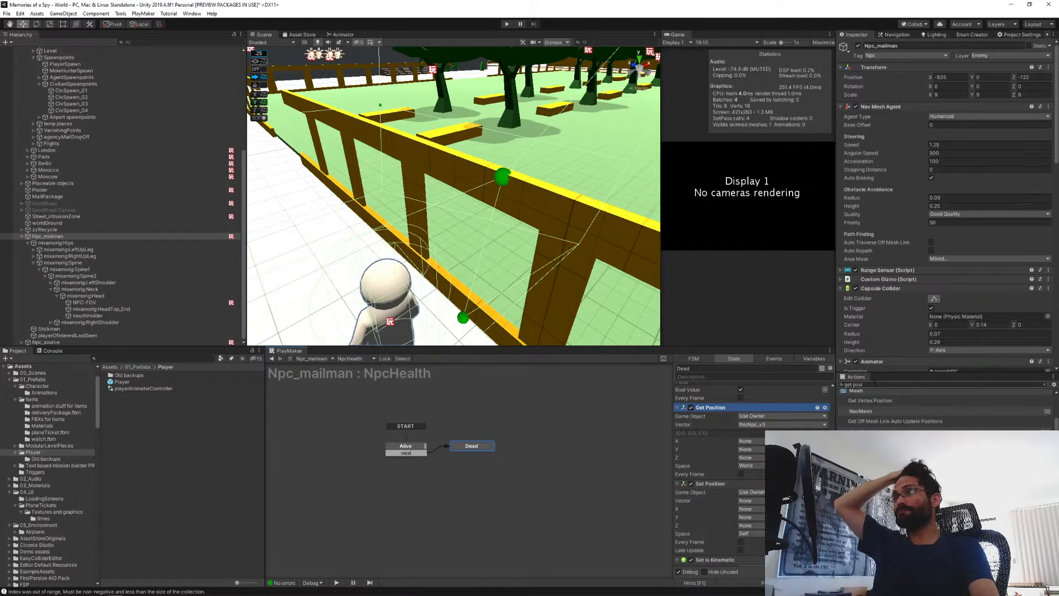
pyautogui.hotkey('ctrl', 'a')
pyautogui.write('flo')
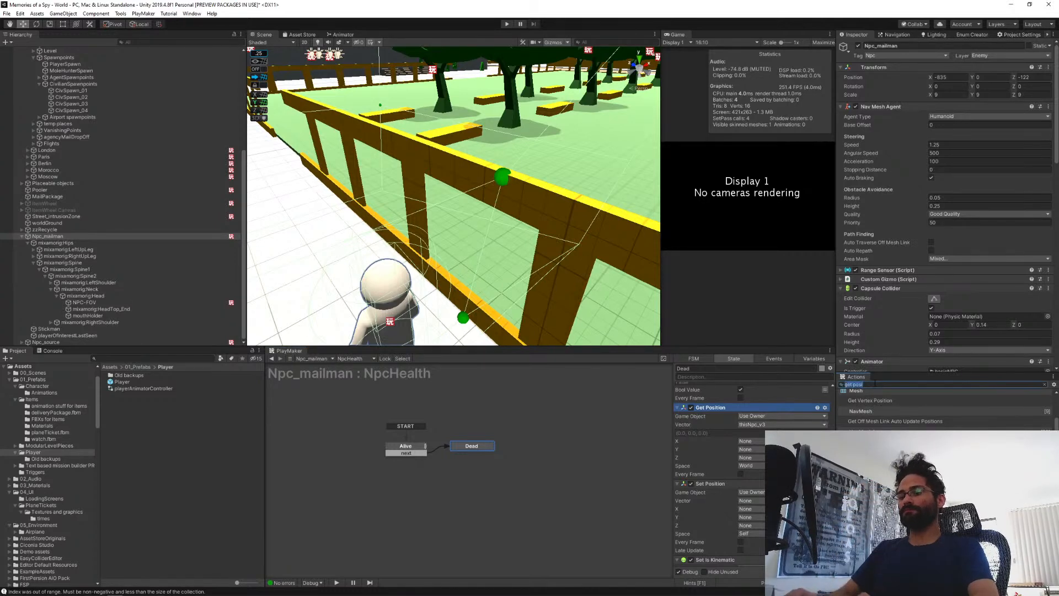
pyautogui.write('at add')
pyautogui.press('Return')
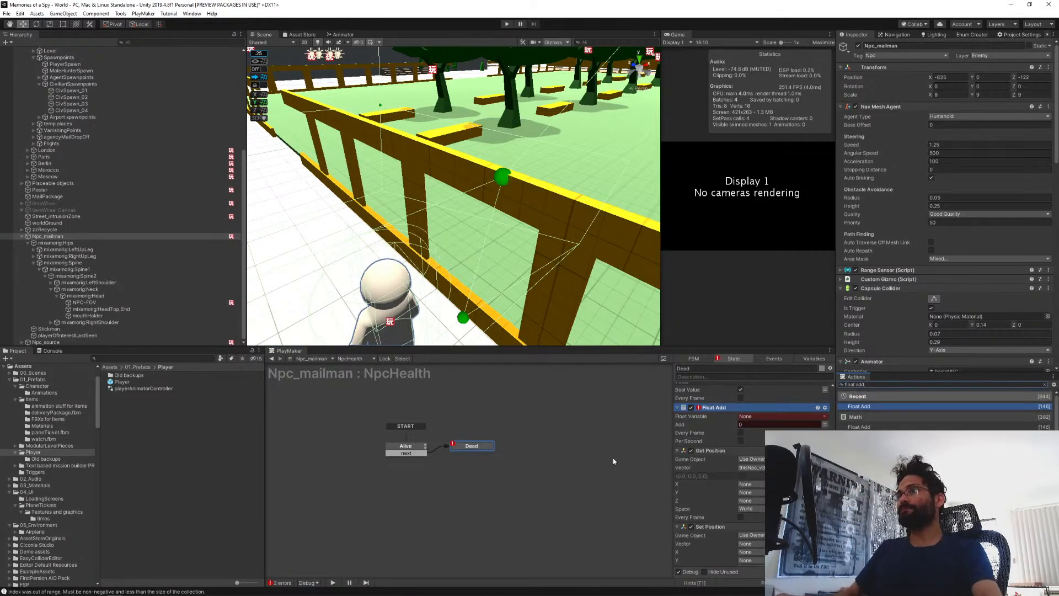
pyautogui.moveTo(706, 407); pyautogui.dragTo(728, 517)
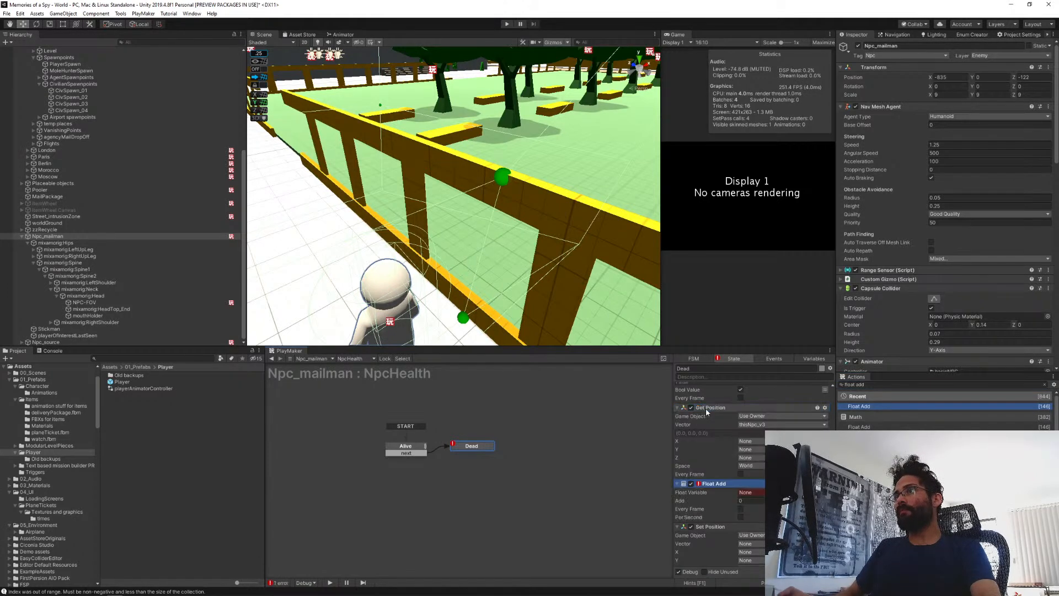
# Store the Y coordinate from Get Position in a new float variable named thisNpc_v3-y.
pyautogui.click(749, 451)
pyautogui.click(758, 468)
pyautogui.write('thisNpc_')
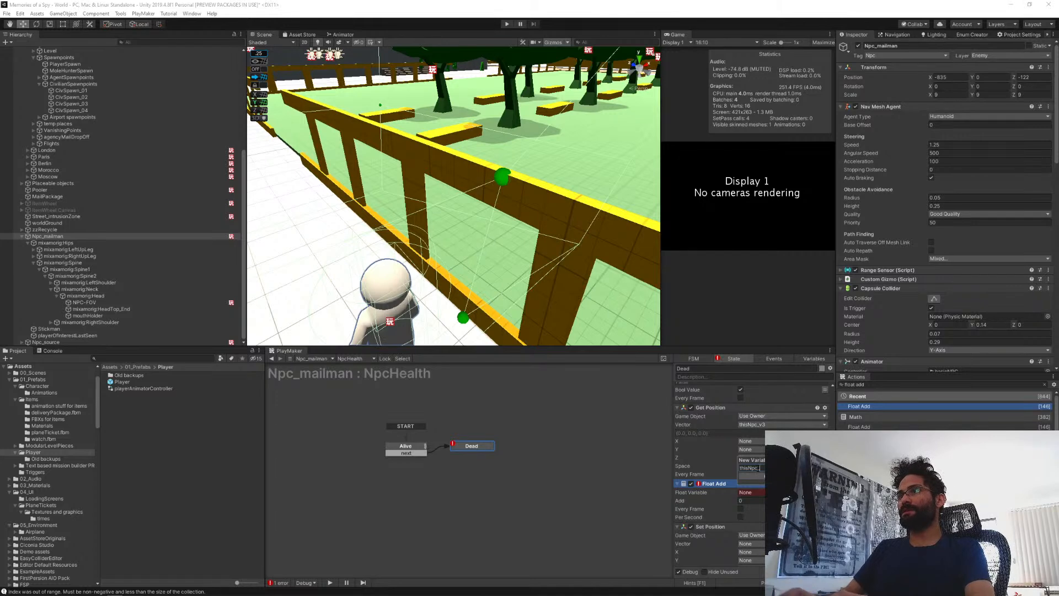
pyautogui.write('yA')
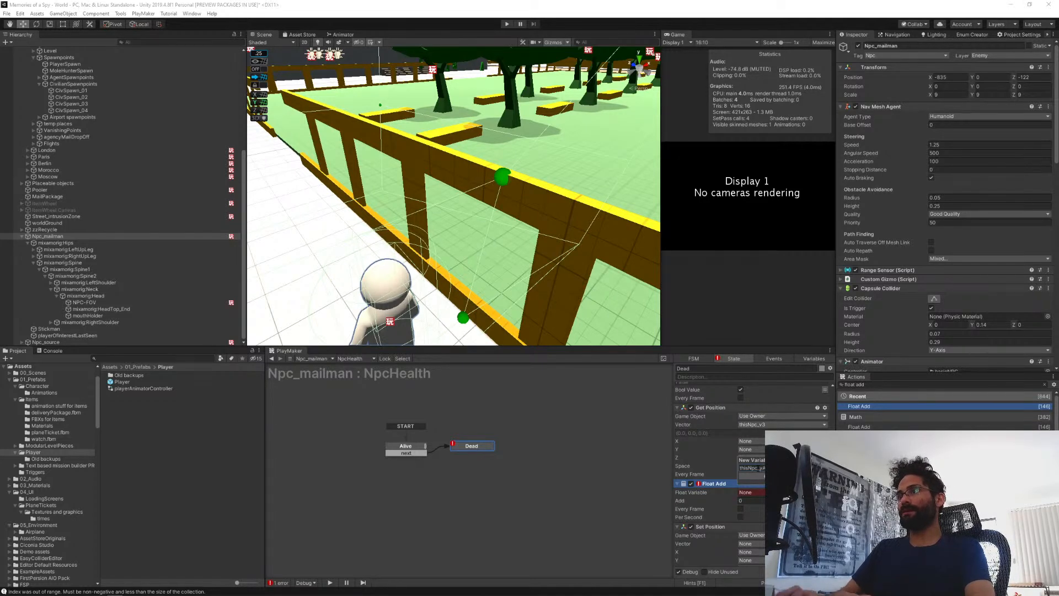
pyautogui.press('BackSpace')
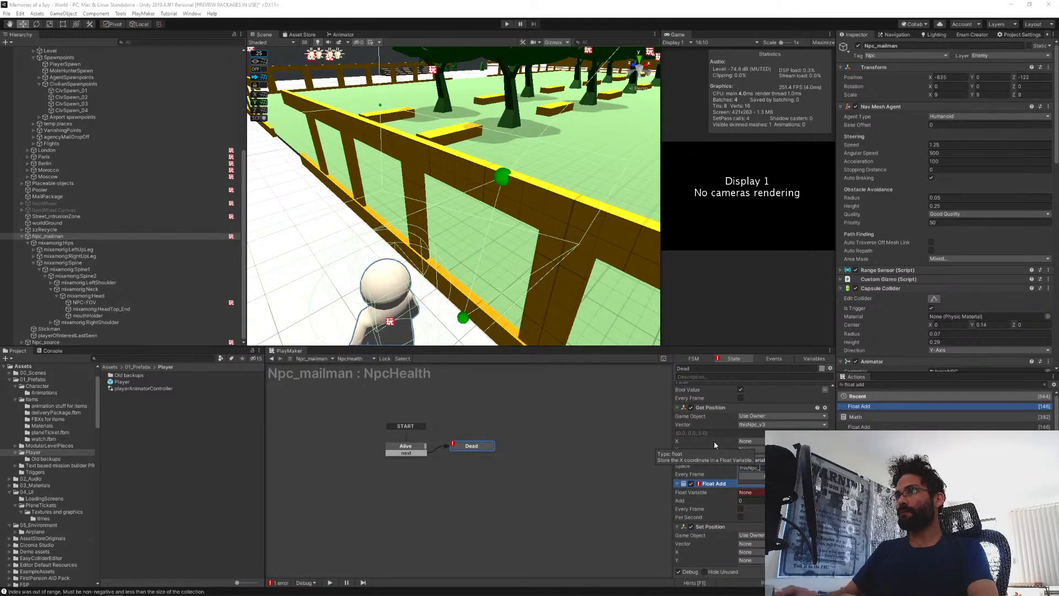
pyautogui.write('v3')
pyautogui.press('Return')
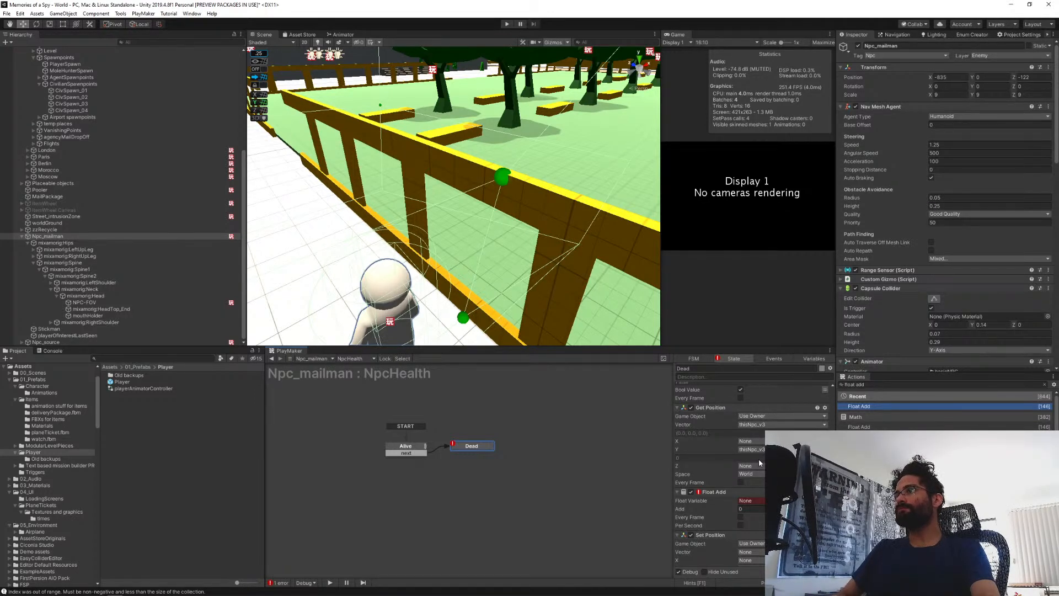
# Rename the float variable thisNpc_v3-y to thisNpc_y.
pyautogui.click(805, 359)
pyautogui.click(747, 522)
pyautogui.click(746, 522)
pyautogui.press('BackSpace')
pyautogui.press('BackSpace')
pyautogui.press('BackSpace')
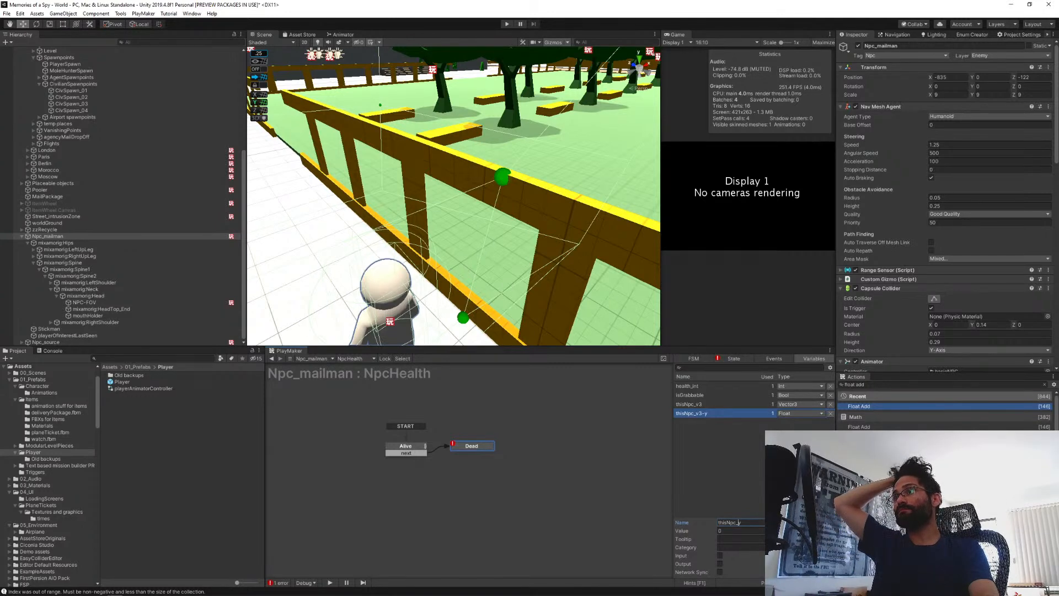
pyautogui.click(707, 416)
pyautogui.click(700, 409)
pyautogui.click(746, 522)
pyautogui.press('BackSpace')
pyautogui.press('BackSpace')
pyautogui.press('BackSpace')
pyautogui.press('Return')
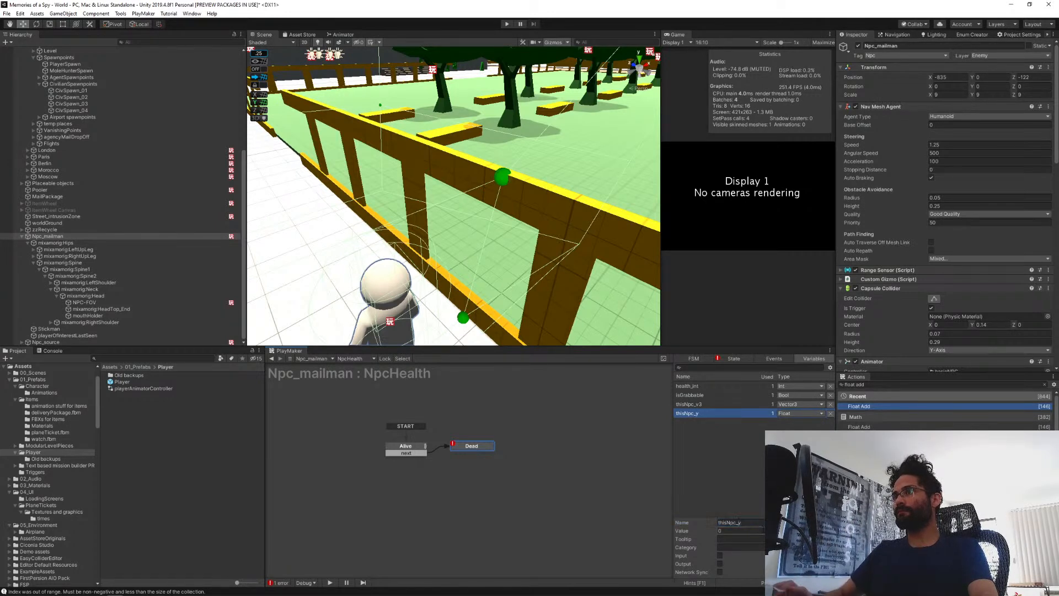
# Assign thisNpc_y as the Float Add variable in the Dead state and set its Add value to 1.
pyautogui.click(728, 360)
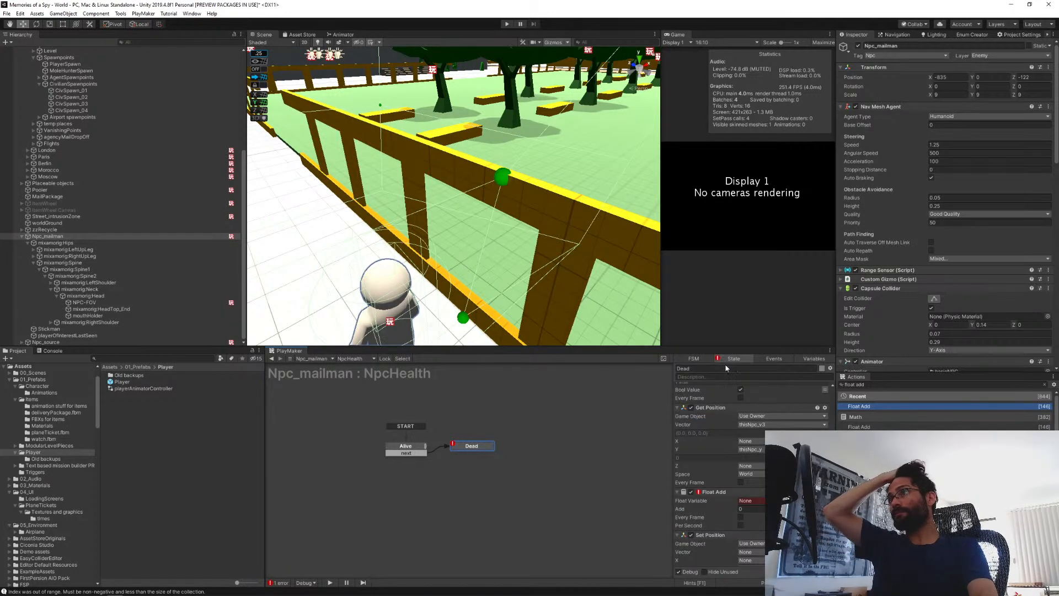
pyautogui.click(750, 500)
pyautogui.click(757, 519)
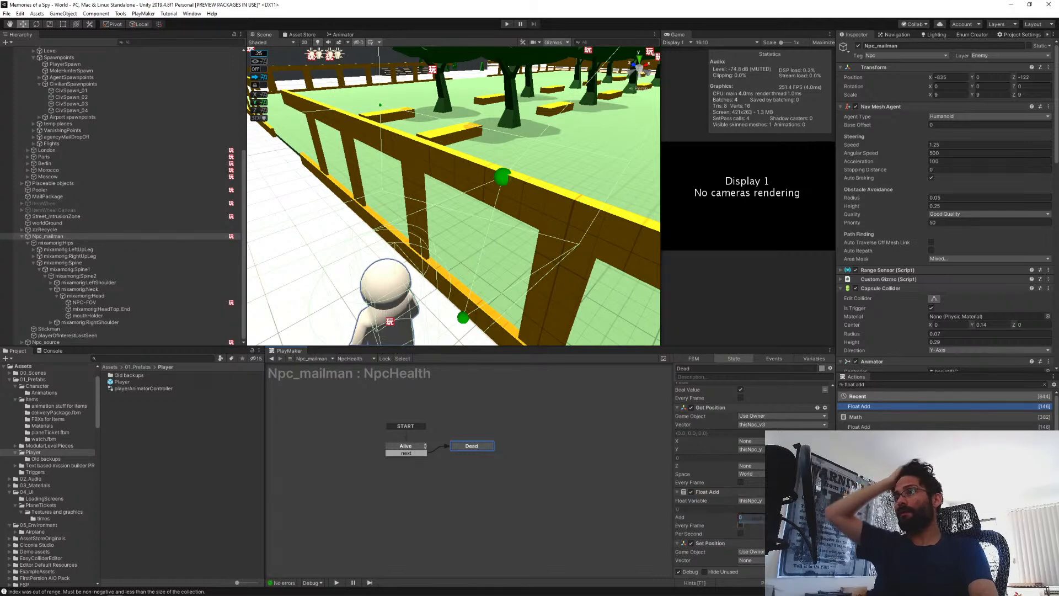
pyautogui.click(750, 516)
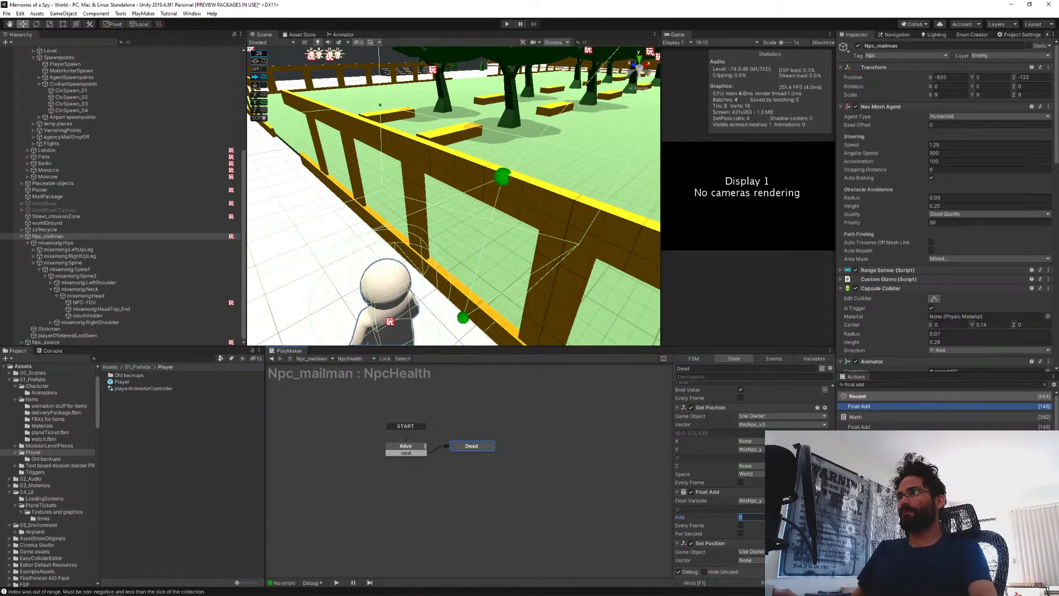
pyautogui.write('1')
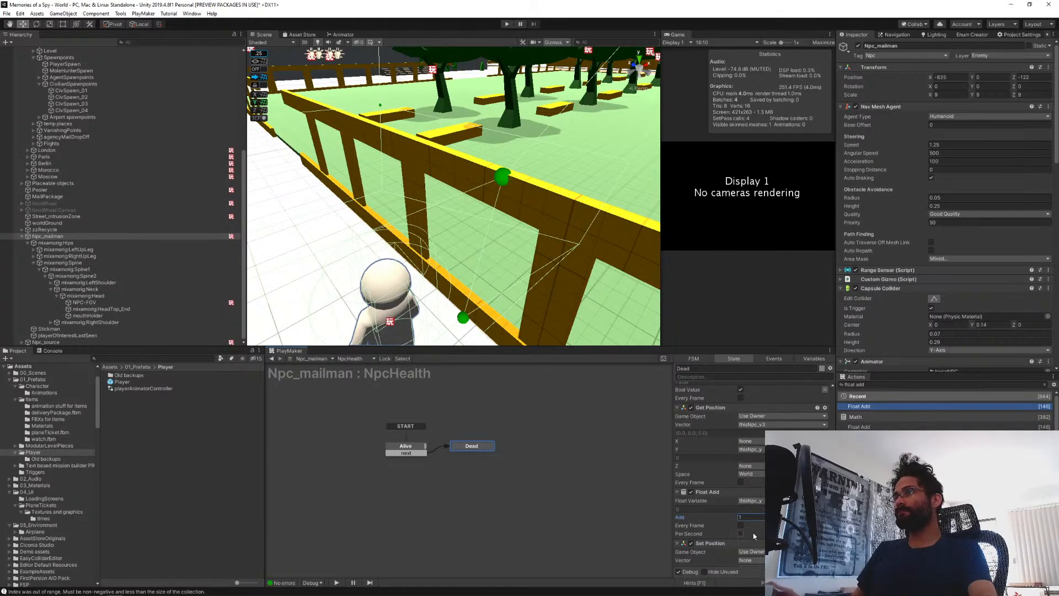
# Set the Set Position action's Vector to thisNpc_v3 and its Y to thisNpc_y.
pyautogui.scroll(-2, 733, 499)
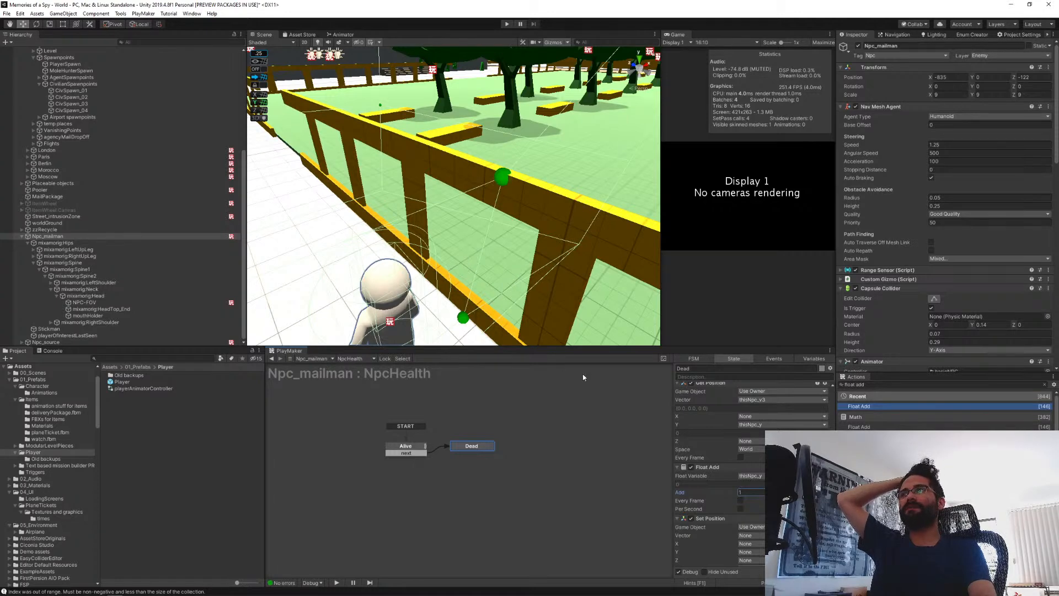
pyautogui.scroll(-2, 742, 465)
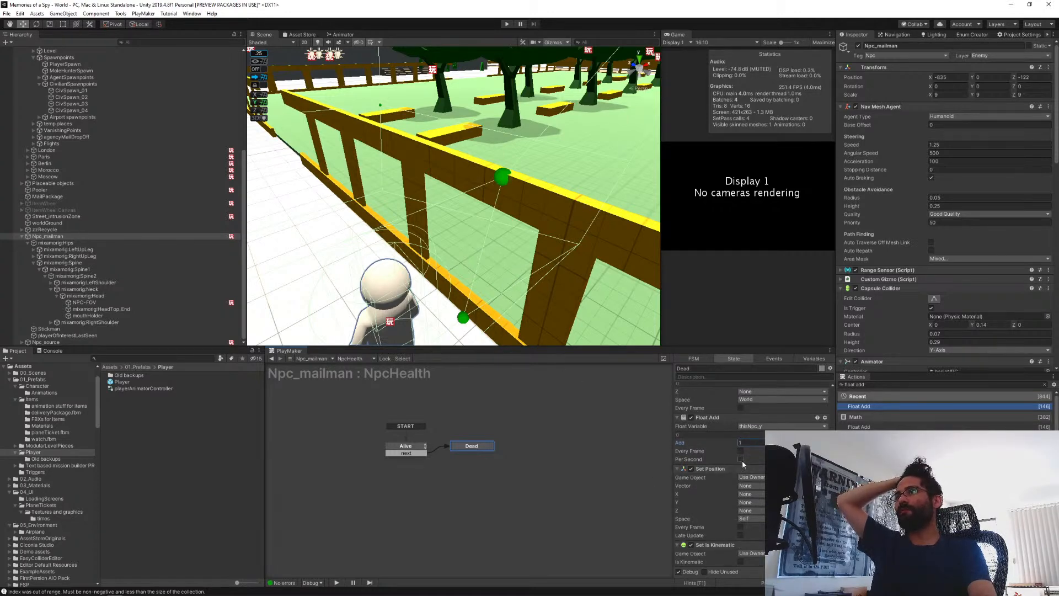
pyautogui.click(762, 487)
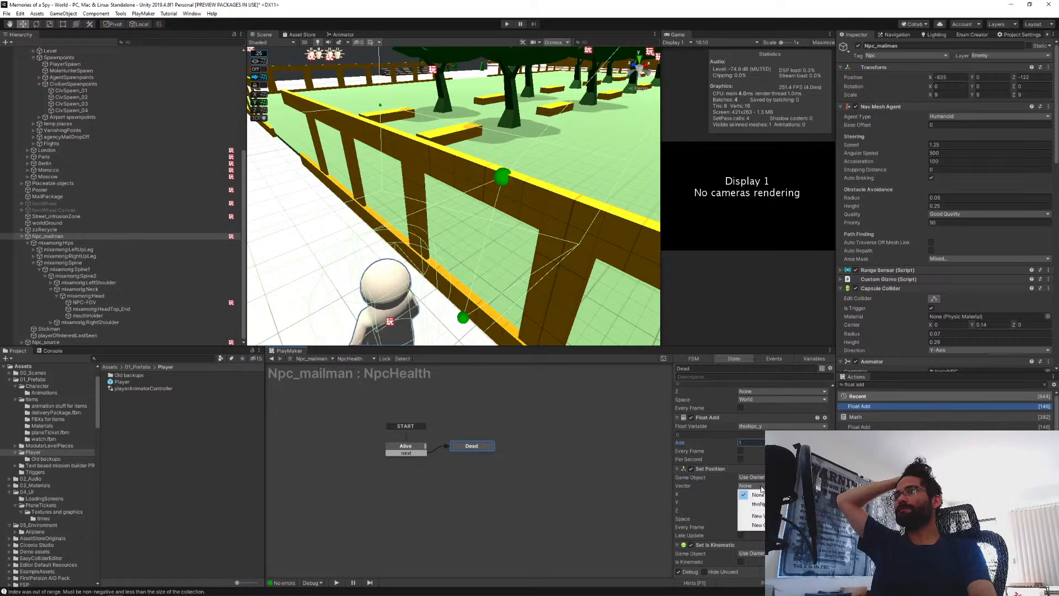
pyautogui.click(721, 471)
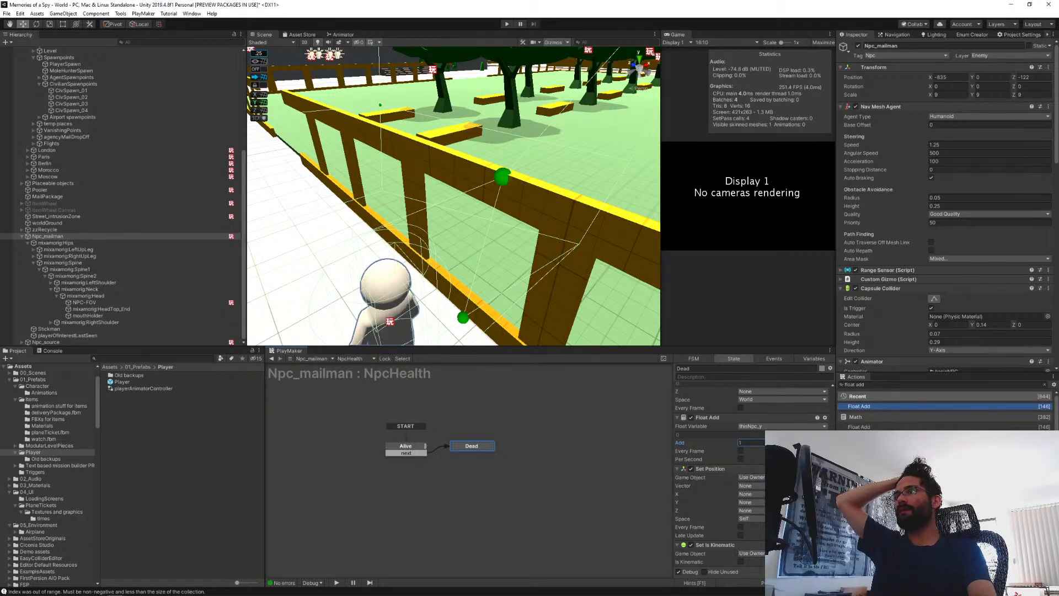
pyautogui.click(753, 485)
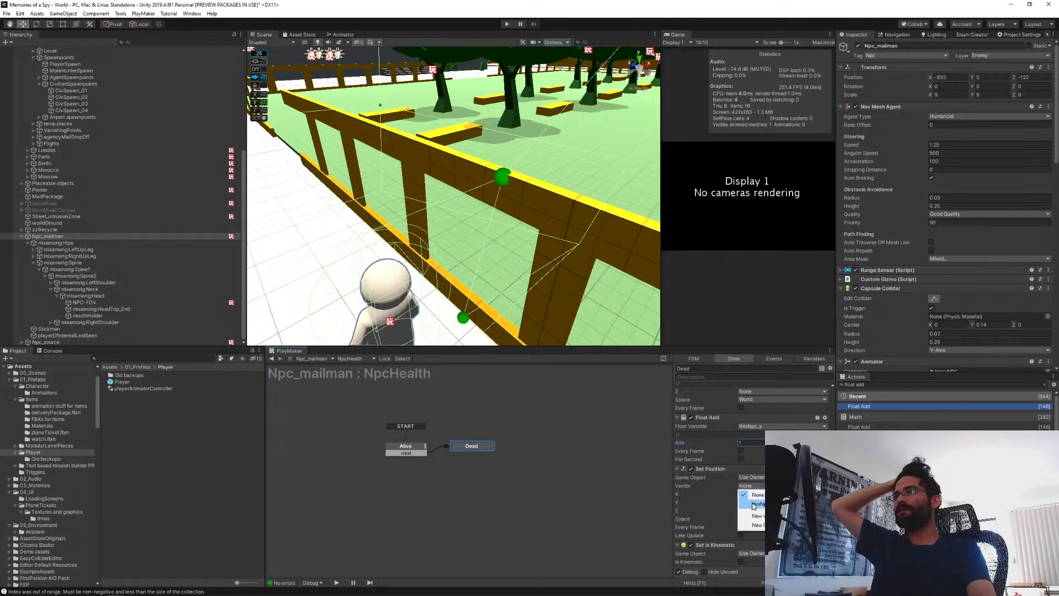
pyautogui.click(750, 506)
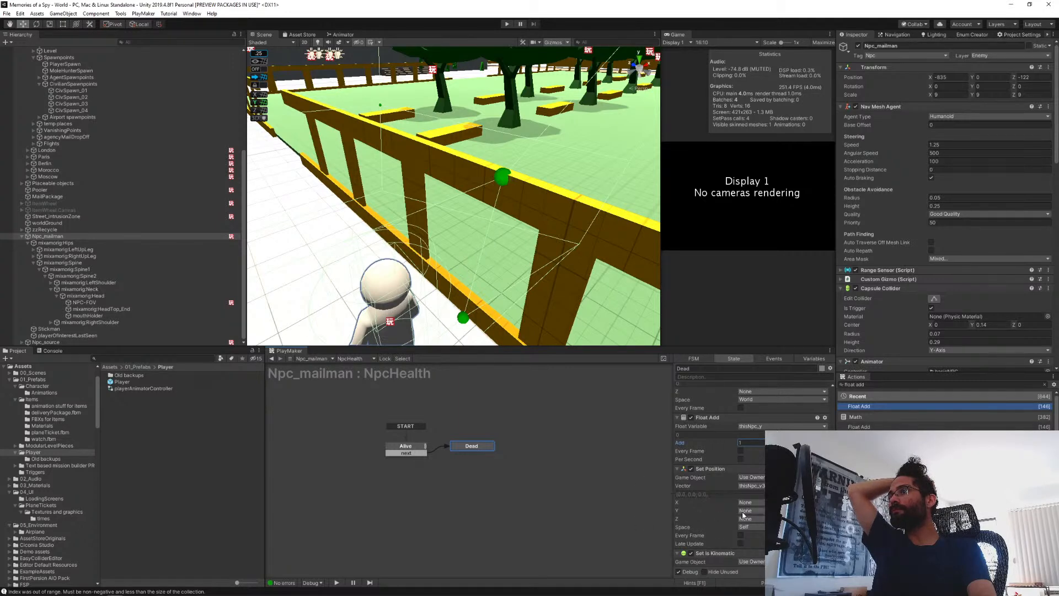
pyautogui.click(745, 511)
pyautogui.click(753, 524)
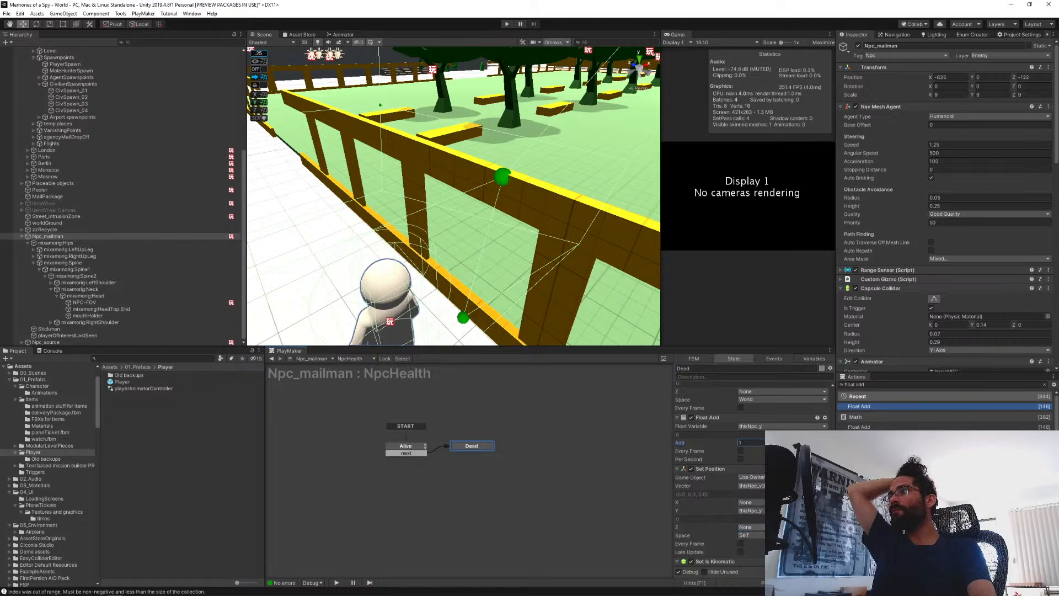
# Change the Set Position action's Space to World and enable Late Update.
pyautogui.scroll(-2, 756, 528)
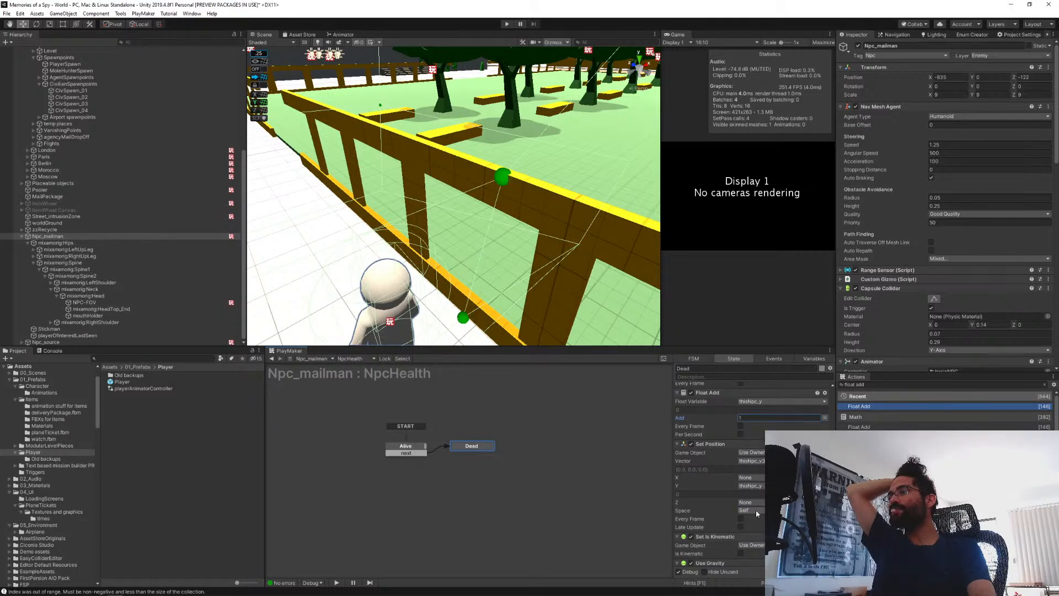
pyautogui.click(755, 510)
pyautogui.click(750, 528)
pyautogui.scroll(-2, 728, 510)
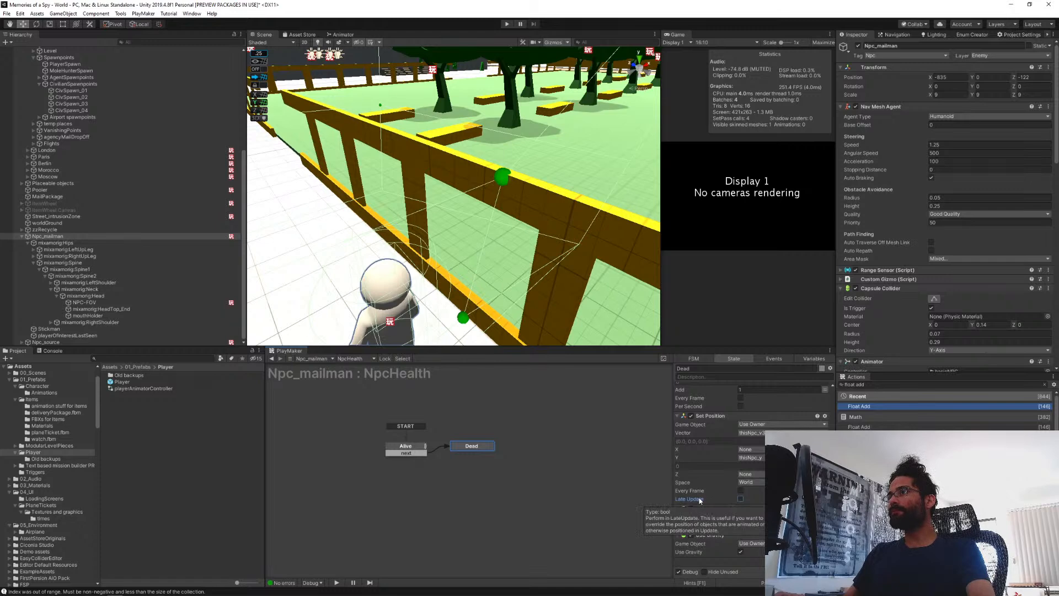
pyautogui.click(741, 500)
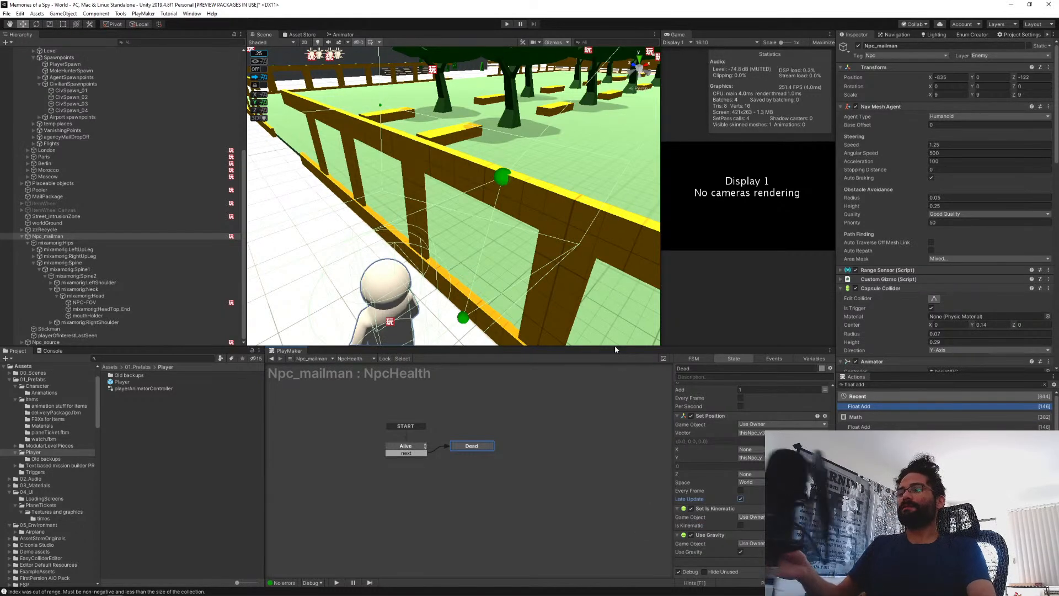
# Start play mode with nothing selected, widen the Game view and warp the player into the park with the playerWarp console command.
pyautogui.click(26, 237)
pyautogui.click(507, 24)
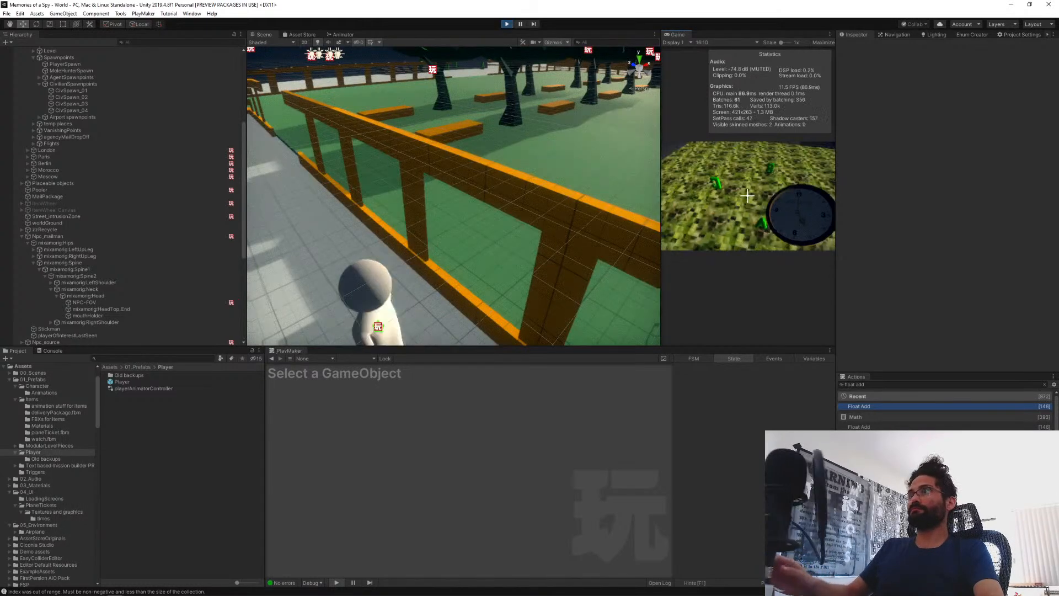
pyautogui.moveTo(661, 198); pyautogui.dragTo(466, 197)
pyautogui.click(634, 205)
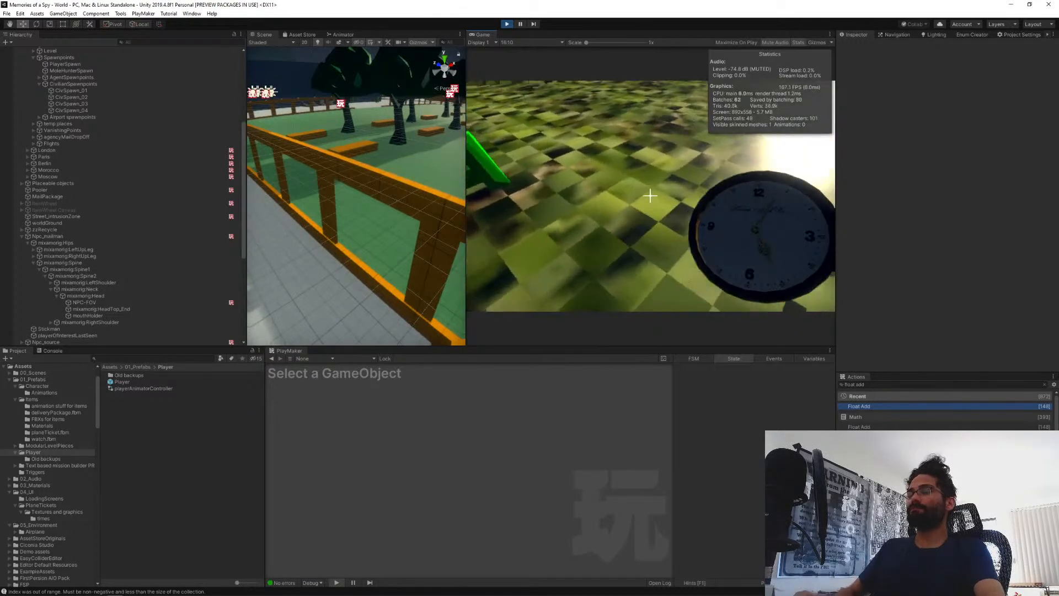
pyautogui.press('`')
pyautogui.write('playerWa')
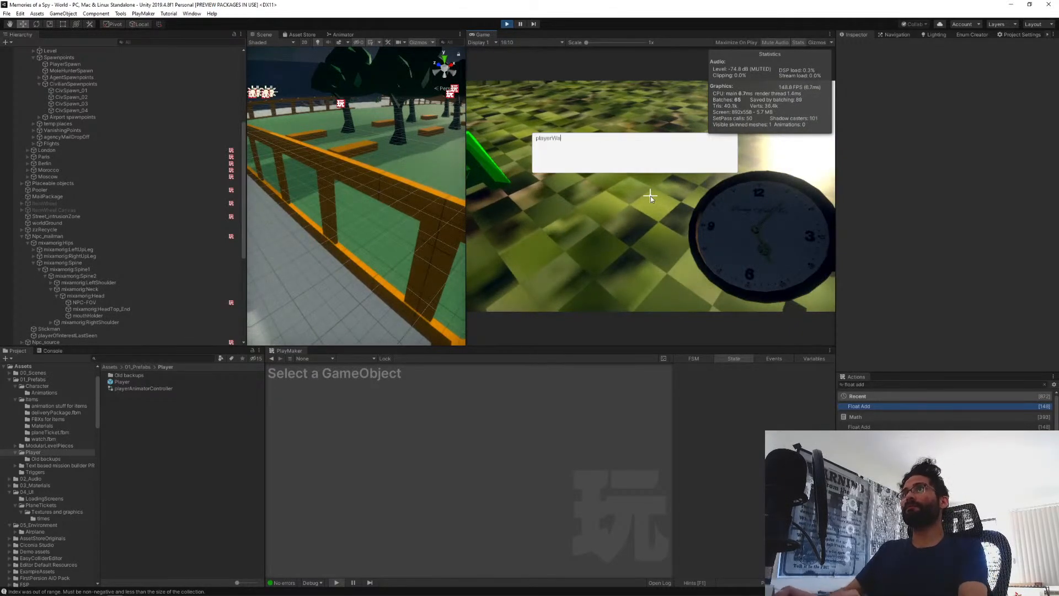
pyautogui.write('ke')
pyautogui.press('Return')
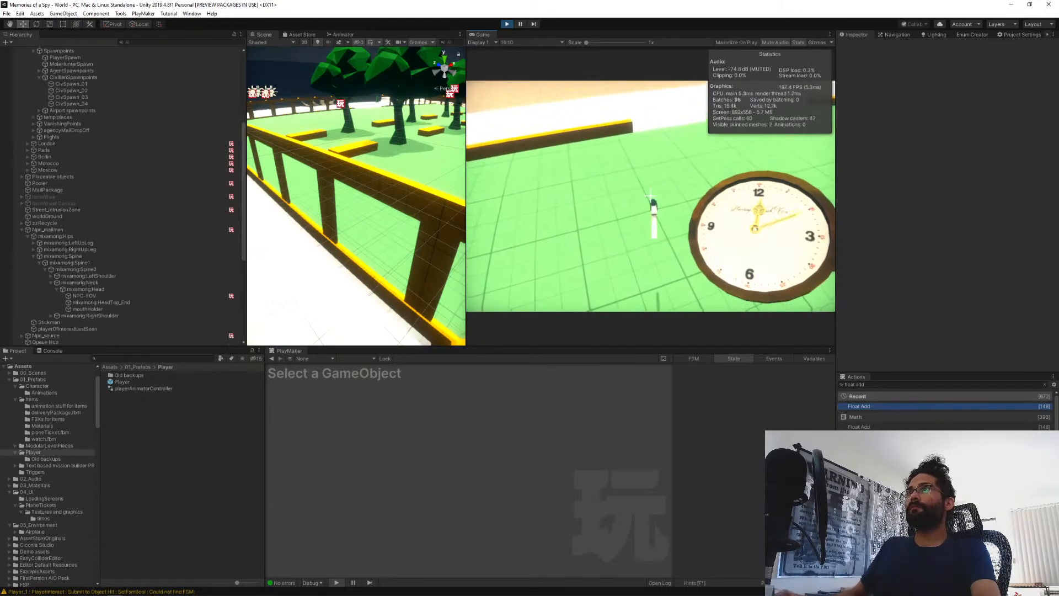
# Walk the player across the park with the pistol, shoot the mailman NPC and pause the game.
pyautogui.press('w')
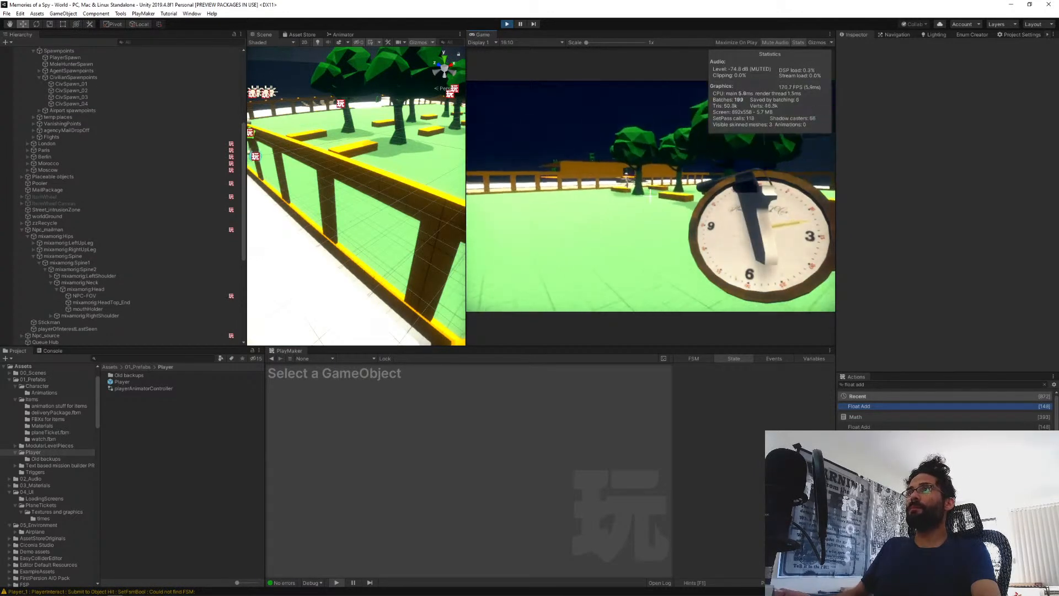
pyautogui.press('w')
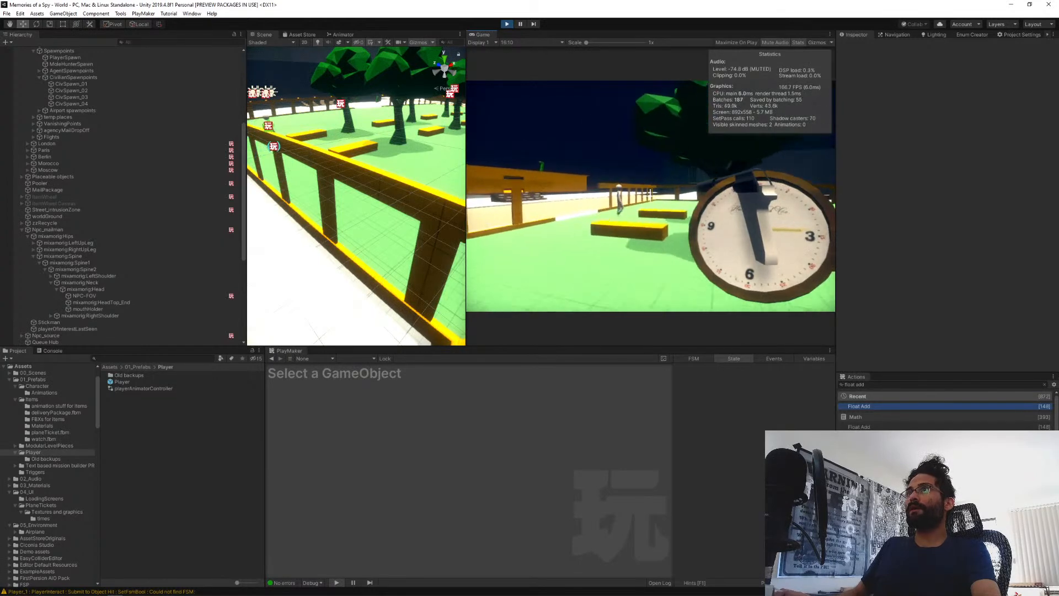
pyautogui.press('w')
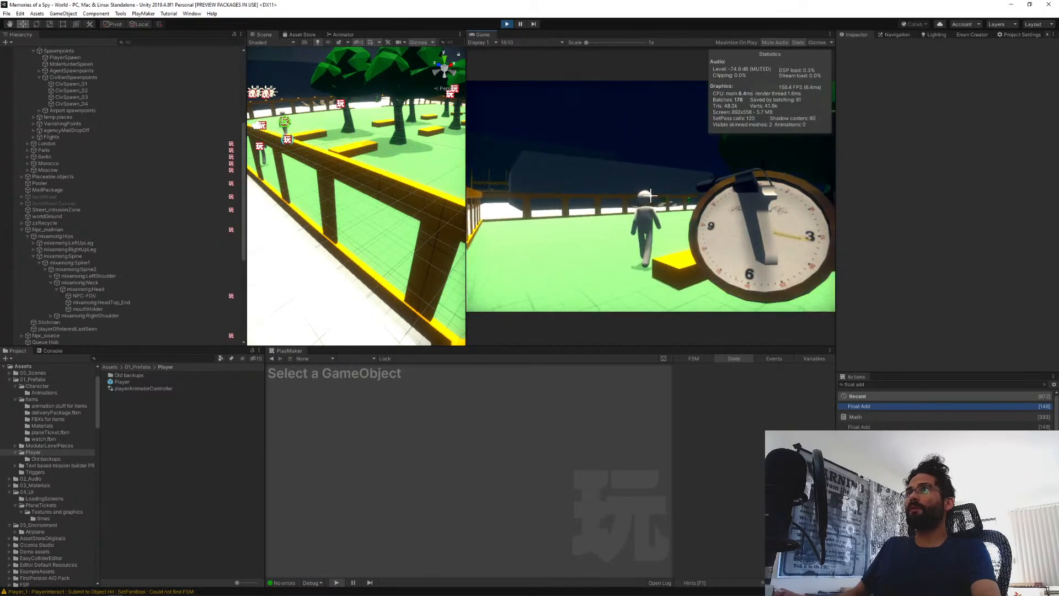
pyautogui.press('w')
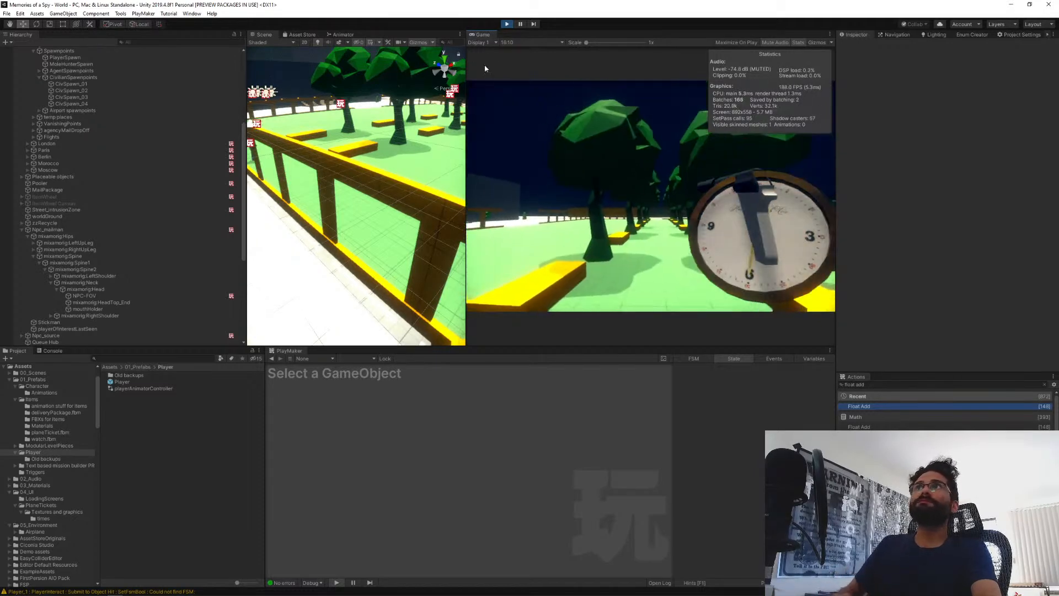
pyautogui.click(519, 24)
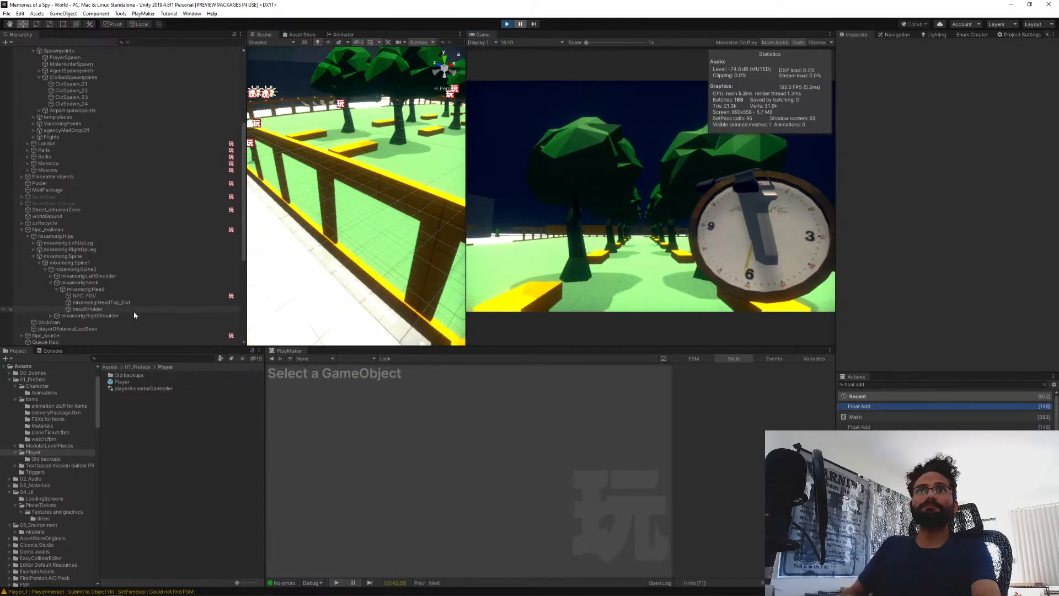
# Select Npc_mailman and examine its layer, transform, collider, Rigidbody and PlayMaker components while it is in the Dead state.
pyautogui.scroll(-3, 133, 311)
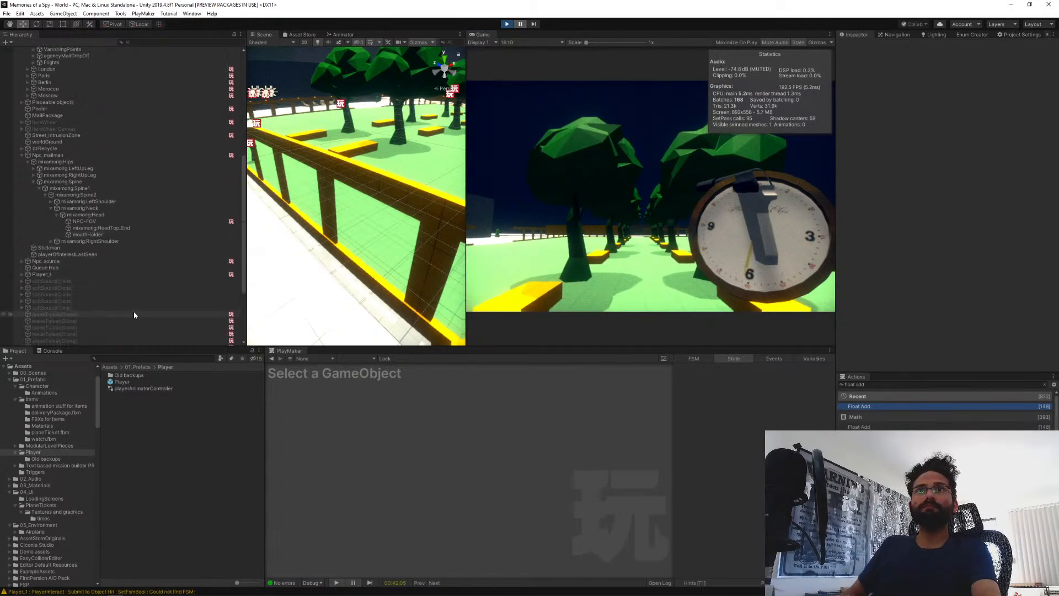
pyautogui.click(60, 155)
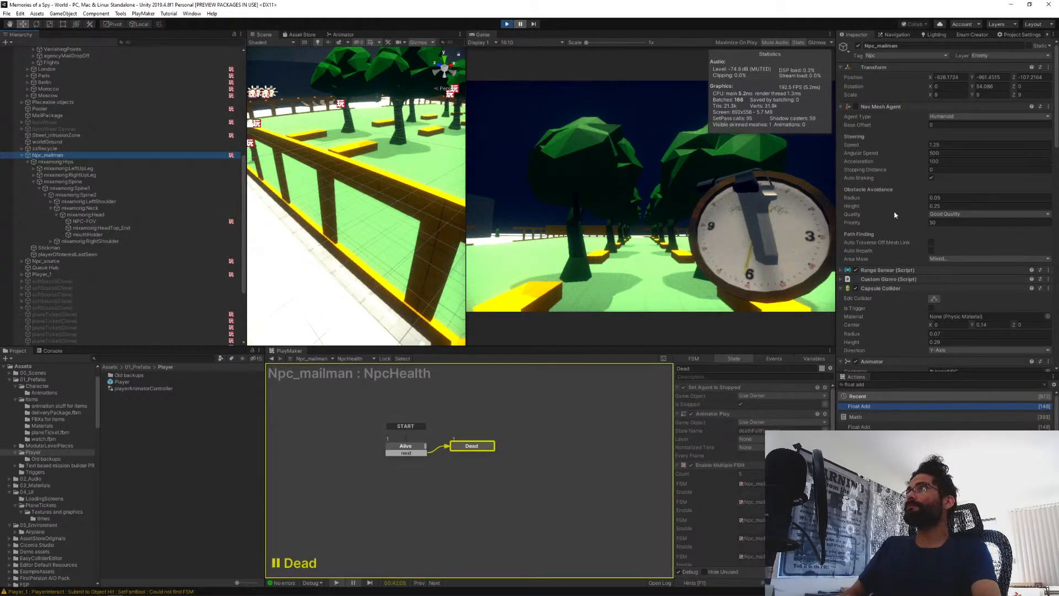
pyautogui.scroll(-5, 900, 229)
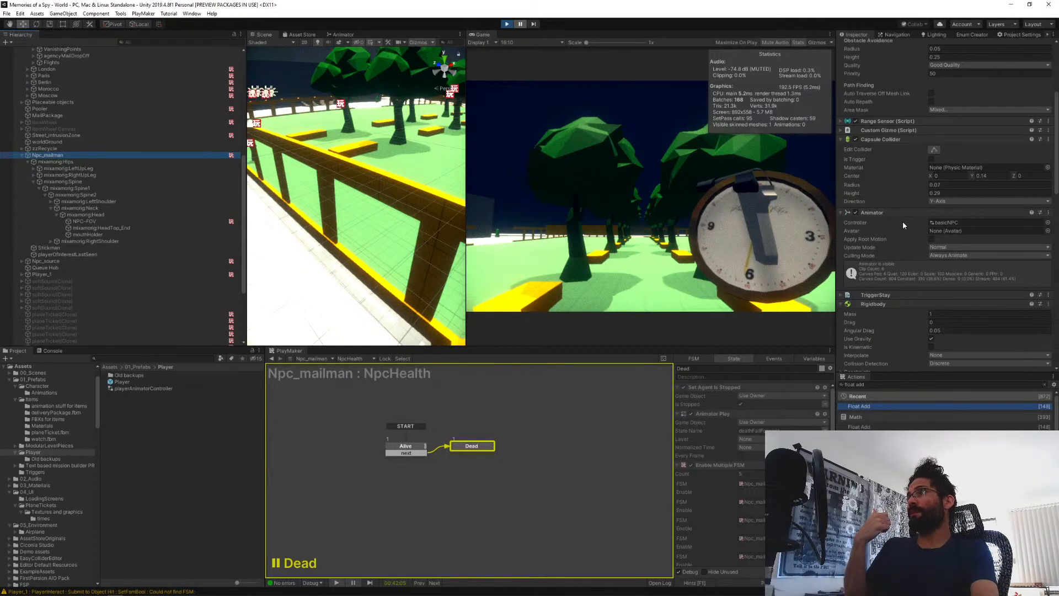
pyautogui.scroll(-5, 906, 228)
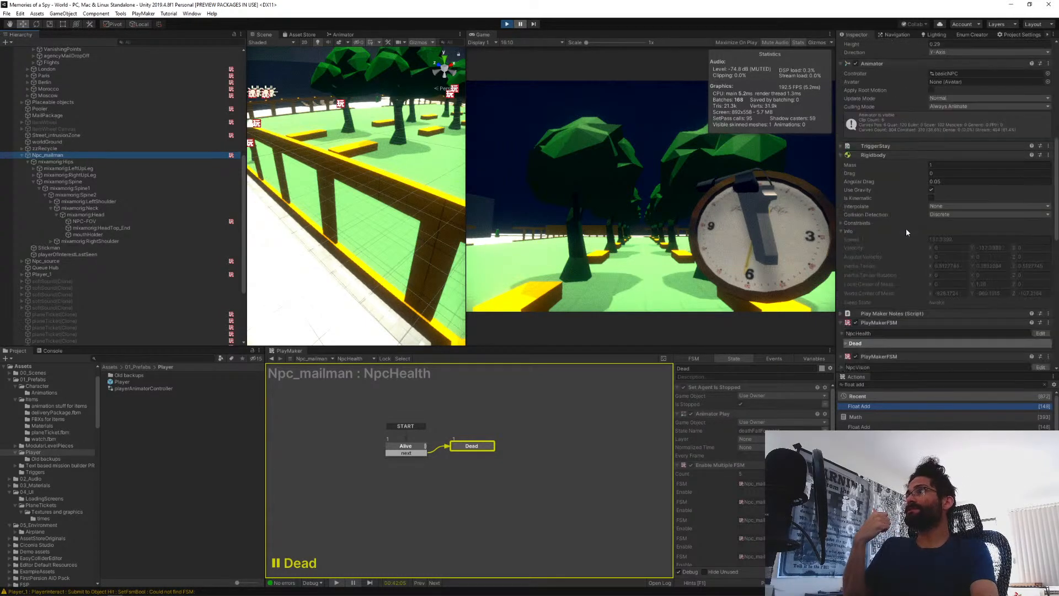
pyautogui.scroll(-15, 906, 228)
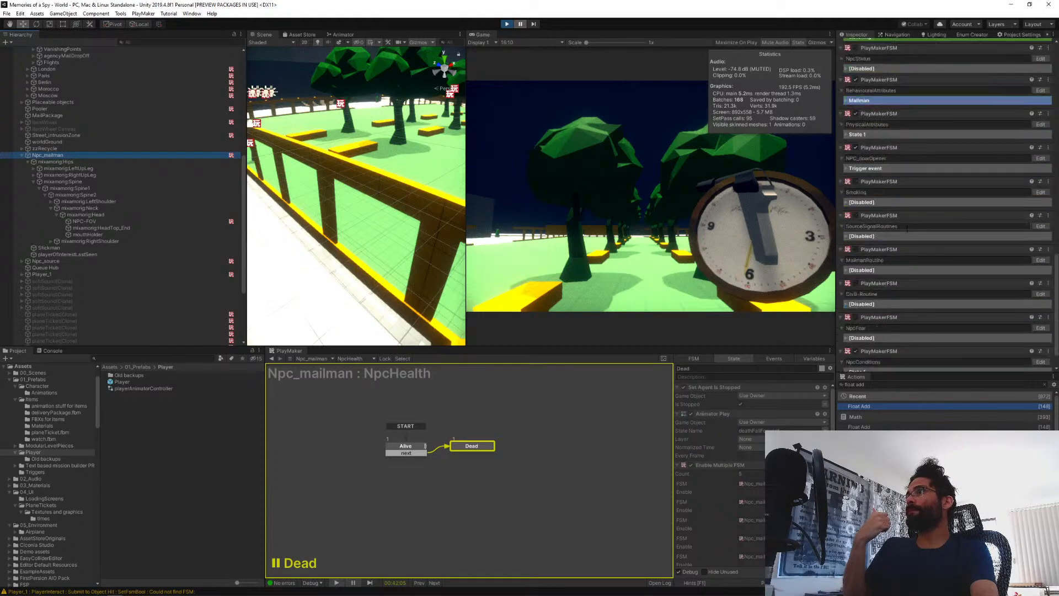
pyautogui.scroll(20, 899, 224)
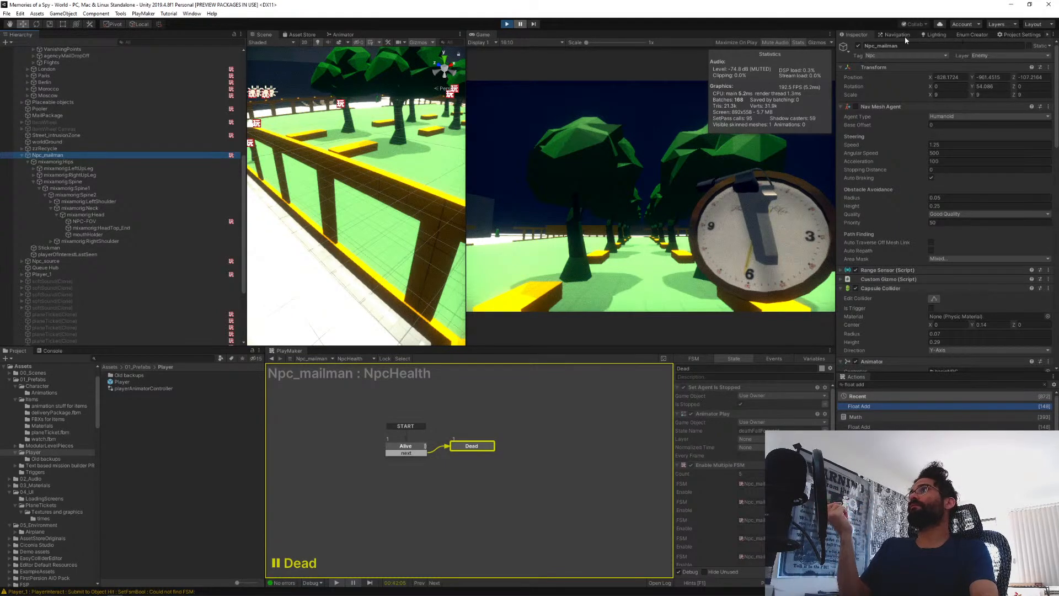
# Compare the layer of the park's ground floor piece with the Physics Layer Collision Matrix.
pyautogui.click(1011, 35)
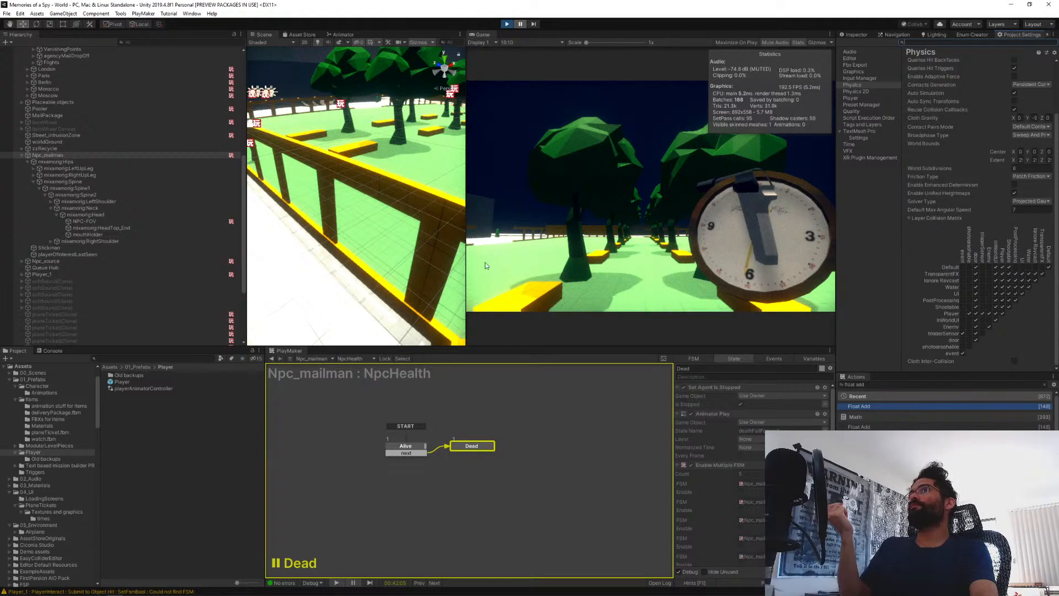
pyautogui.click(365, 233)
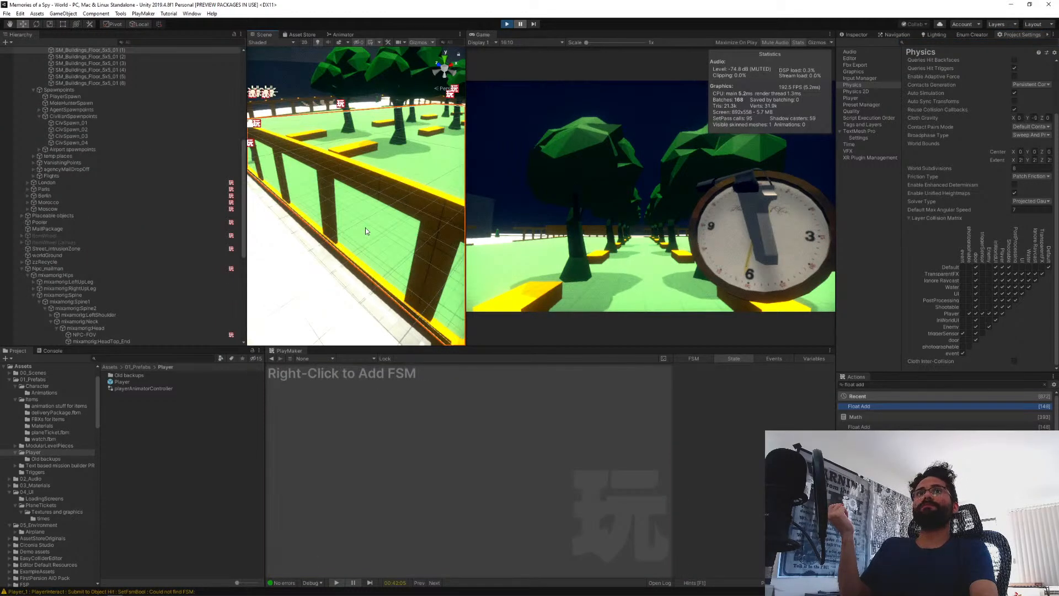
pyautogui.scroll(2, 135, 204)
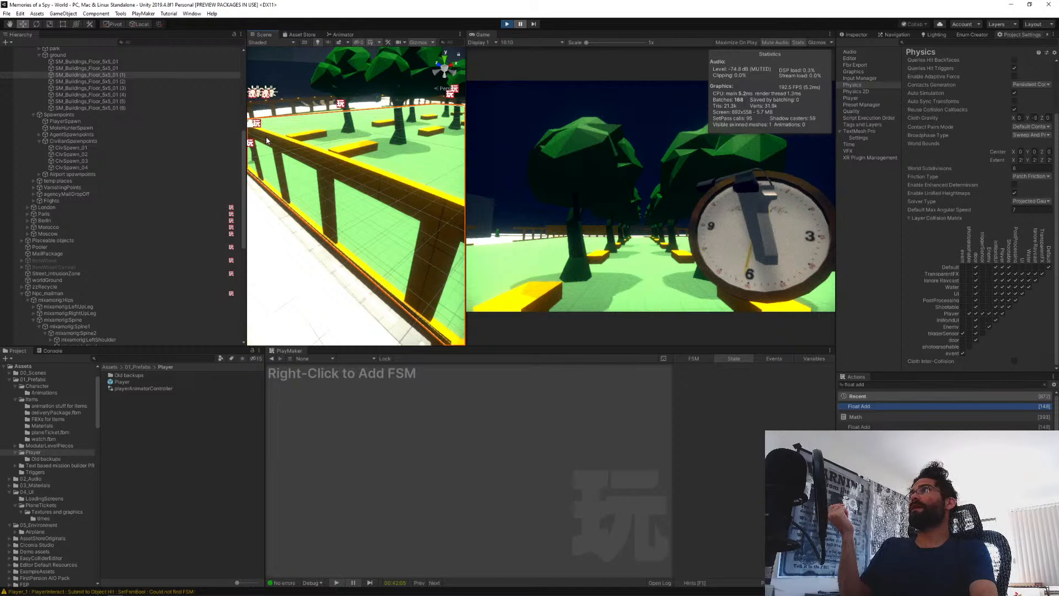
pyautogui.click(855, 34)
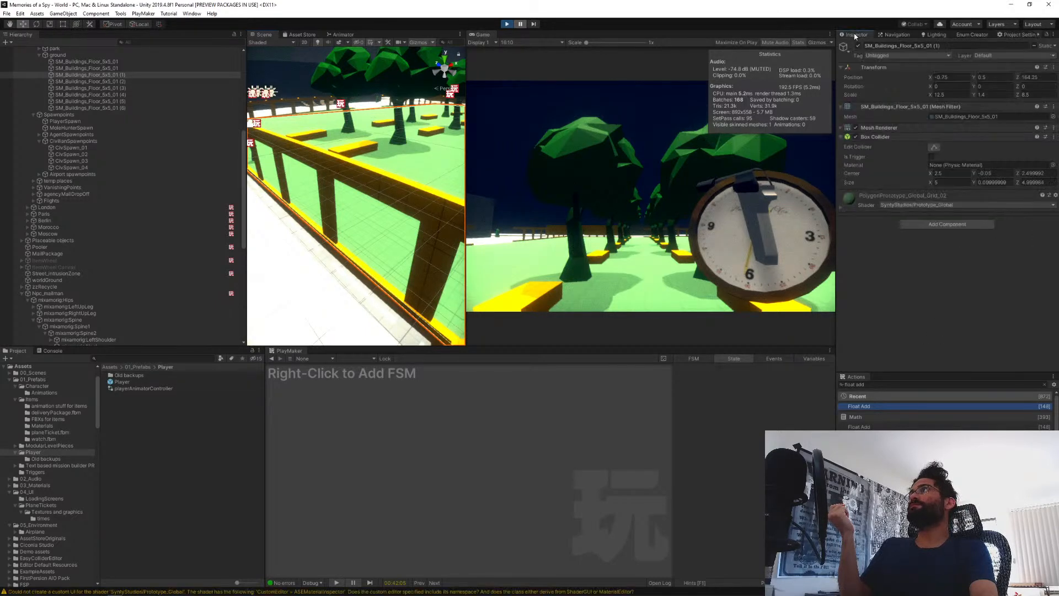
pyautogui.click(1006, 37)
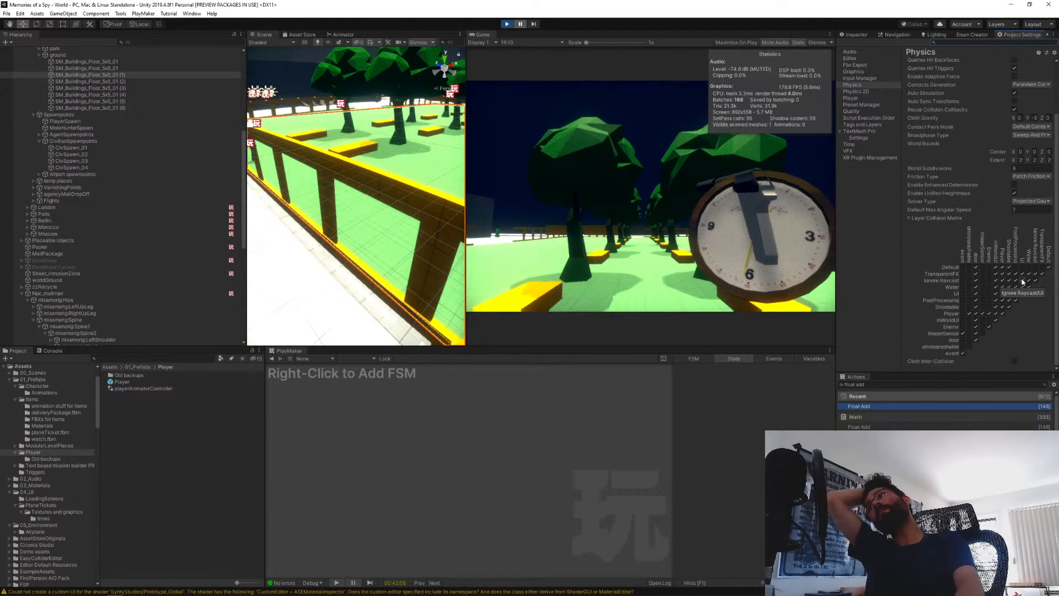
# Stop play mode and add a Set Layer action to the Dead state of Npc_mailman's NpcHealth FSM.
pyautogui.click(506, 25)
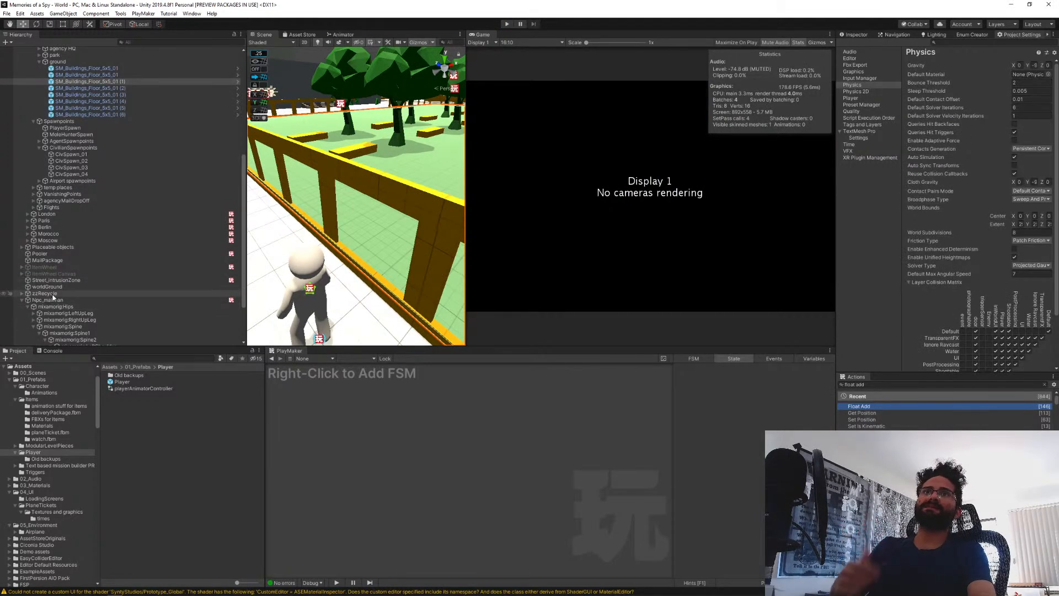
pyautogui.click(52, 301)
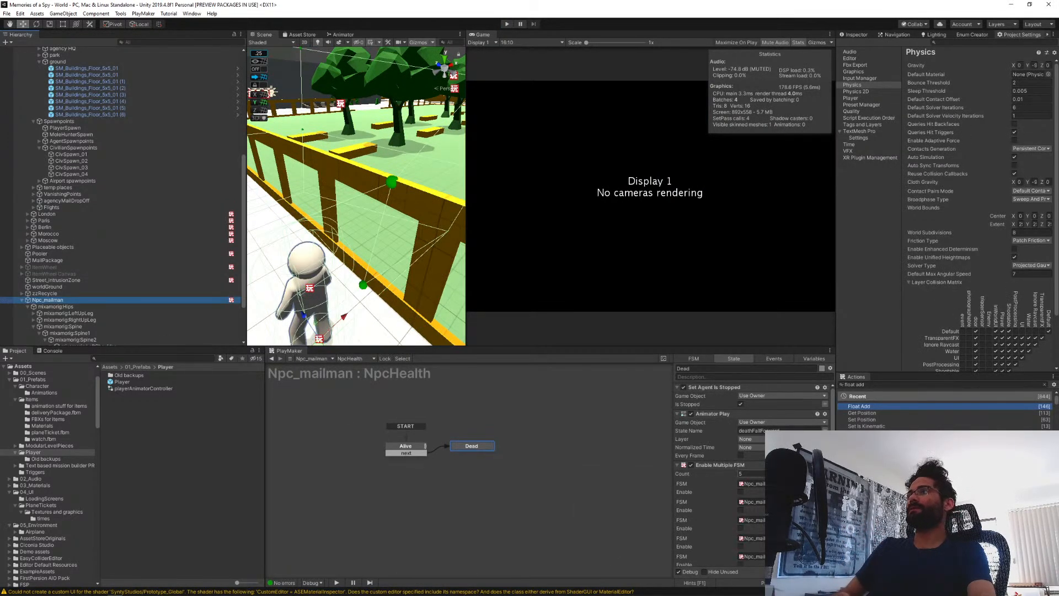
pyautogui.click(884, 384)
pyautogui.hotkey('ctrl', 'a')
pyautogui.write('layer')
pyautogui.press('Down')
pyautogui.press('Down')
pyautogui.press('Down')
pyautogui.press('Down')
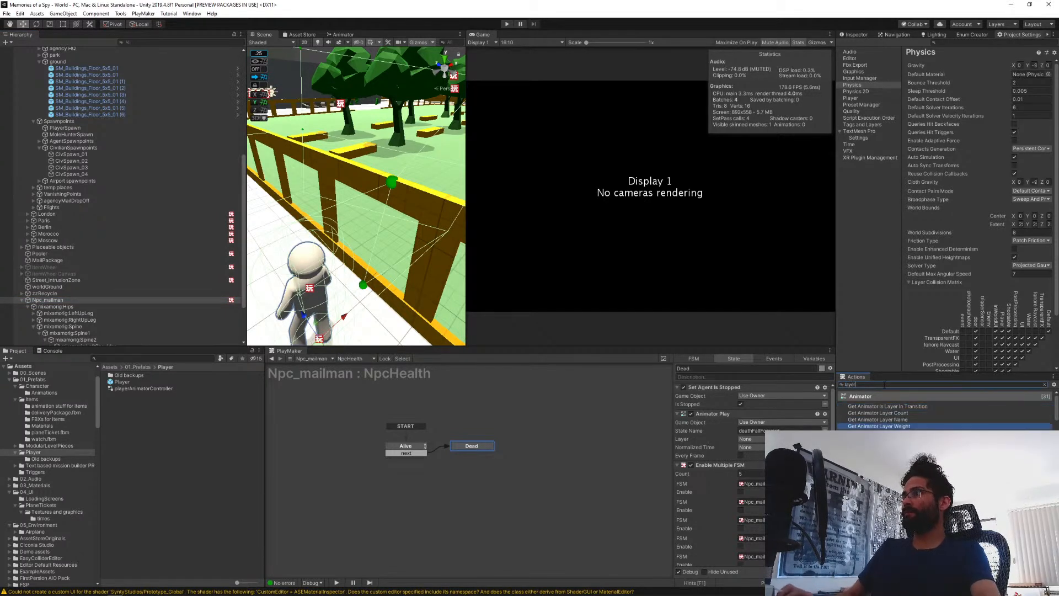
pyautogui.press('Return')
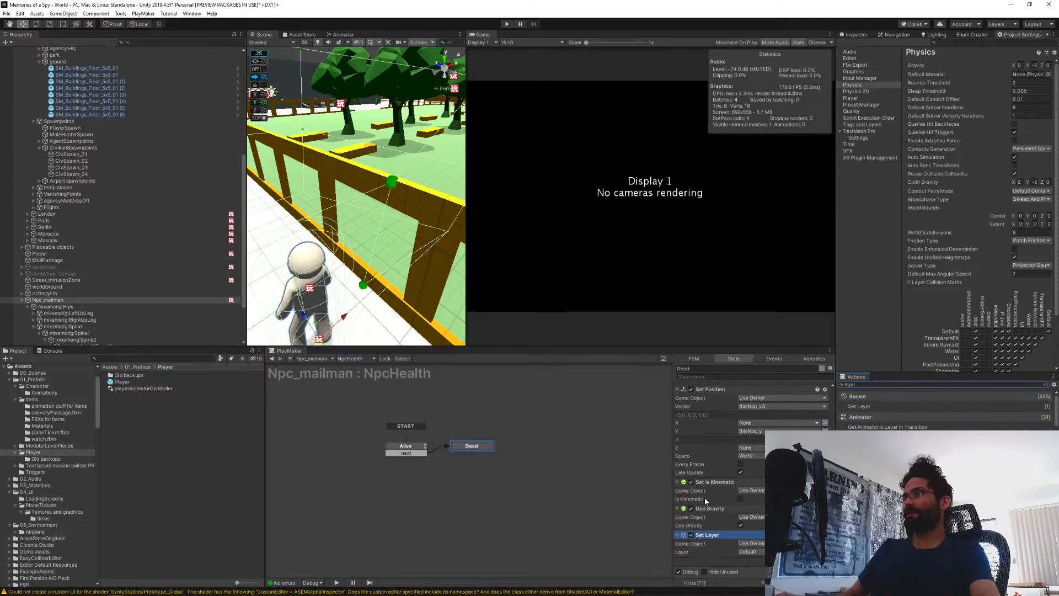
# Move the Set Layer action above Set Is Kinematic and choose Default as its layer.
pyautogui.click(713, 536)
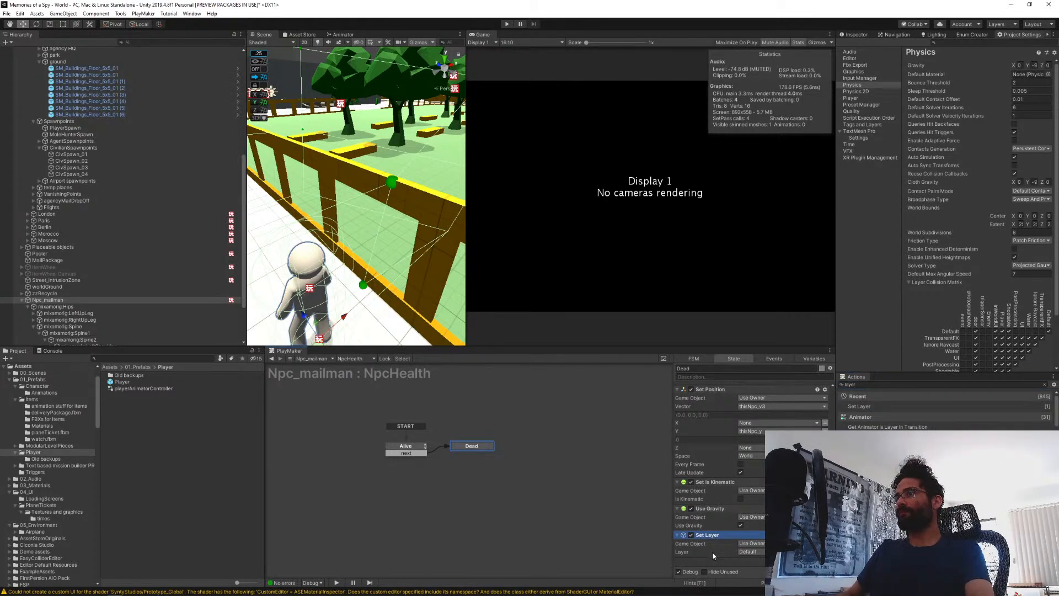
pyautogui.moveTo(716, 539); pyautogui.dragTo(731, 497)
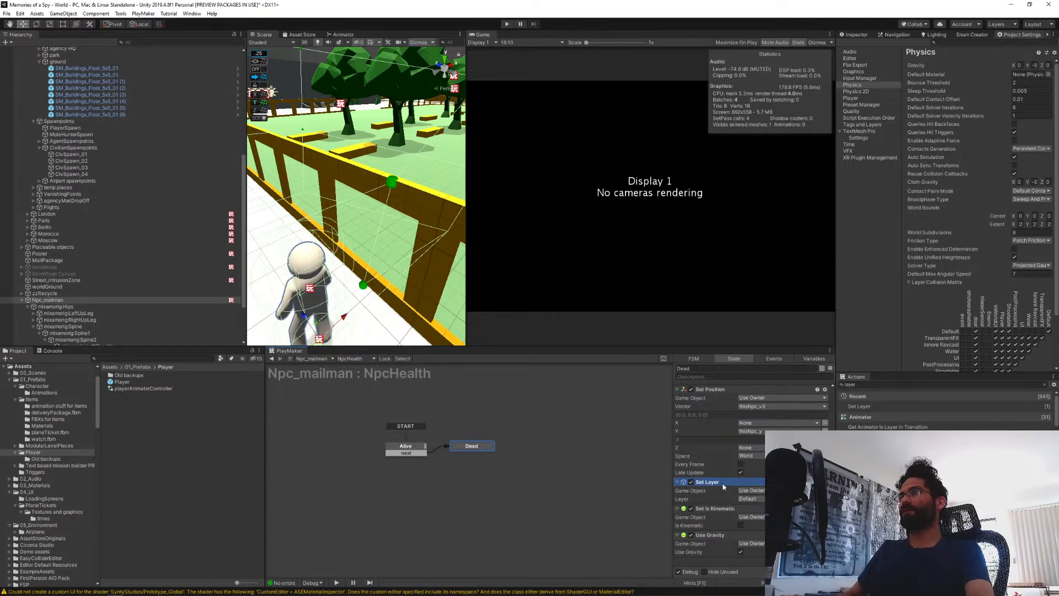
pyautogui.click(744, 499)
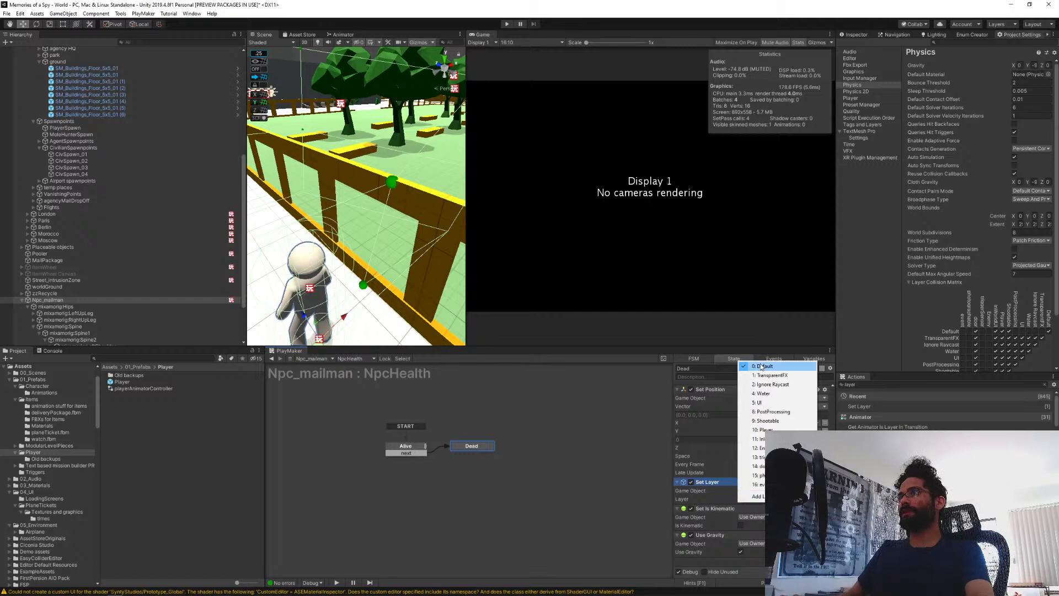
pyautogui.click(756, 366)
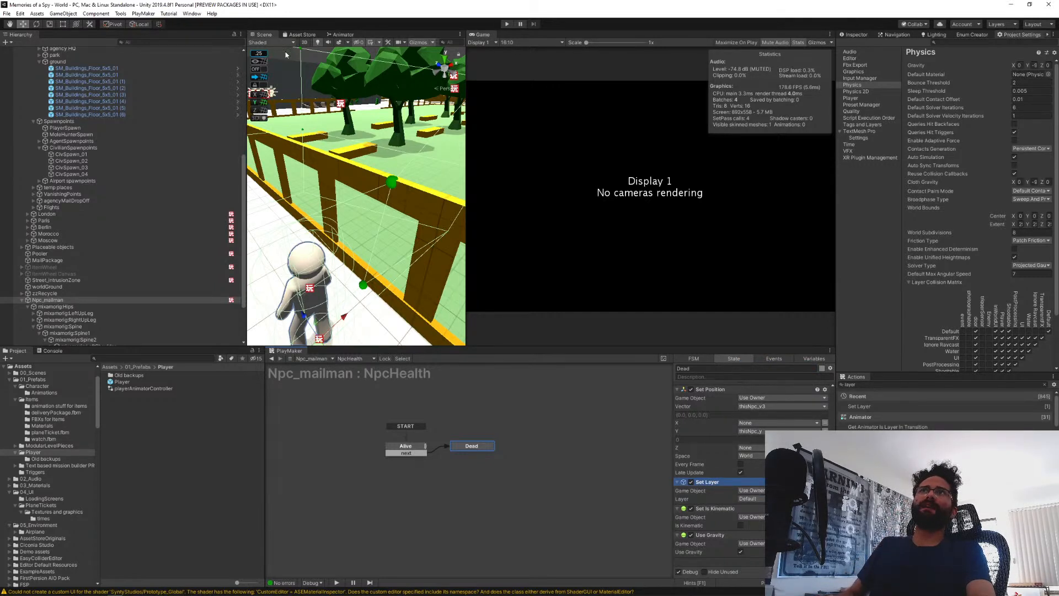
# Start play mode with nothing selected and warp the player into the park with the console command playerWarp 0.
pyautogui.click(32, 301)
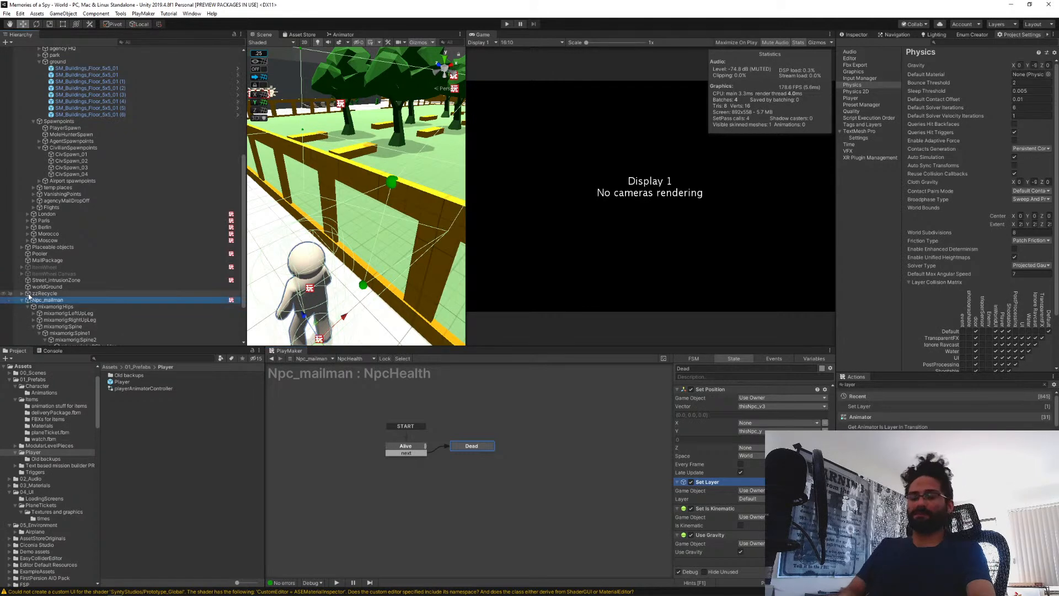
pyautogui.click(293, 70)
pyautogui.click(506, 24)
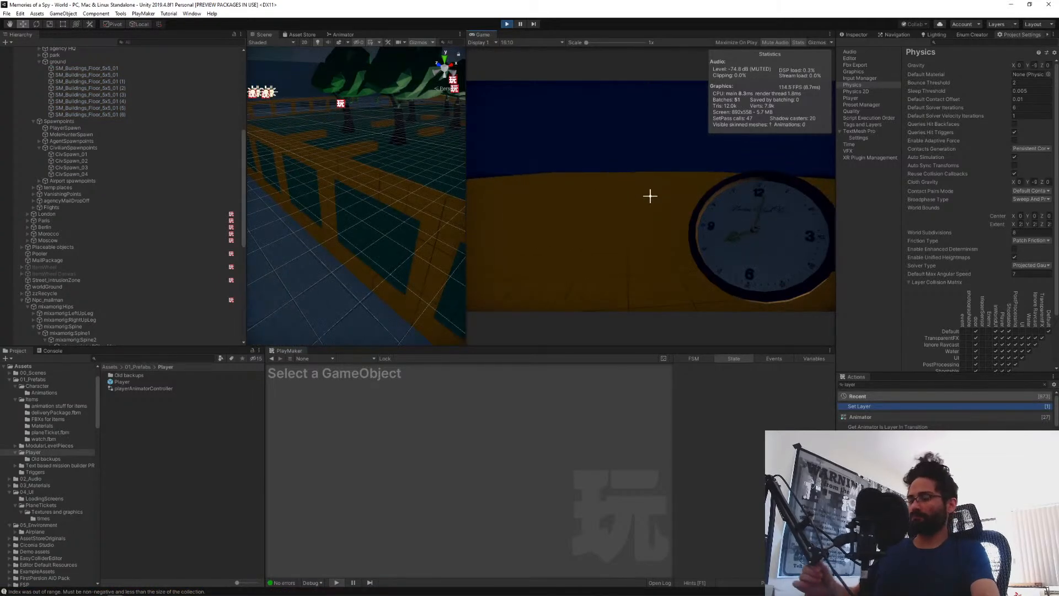
pyautogui.press('`')
pyautogui.write('pla')
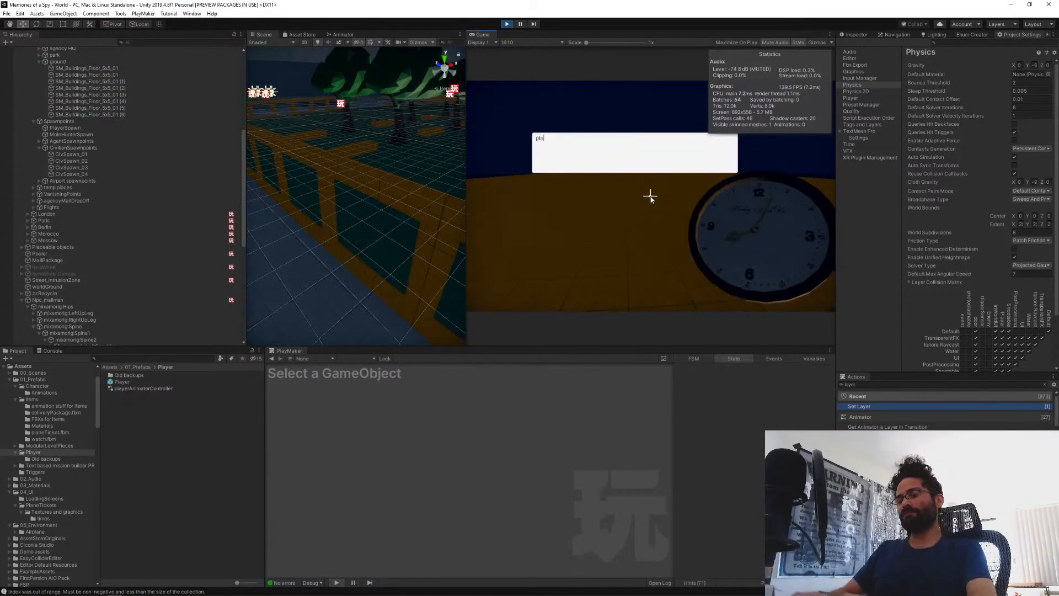
pyautogui.write('yerWarp 0')
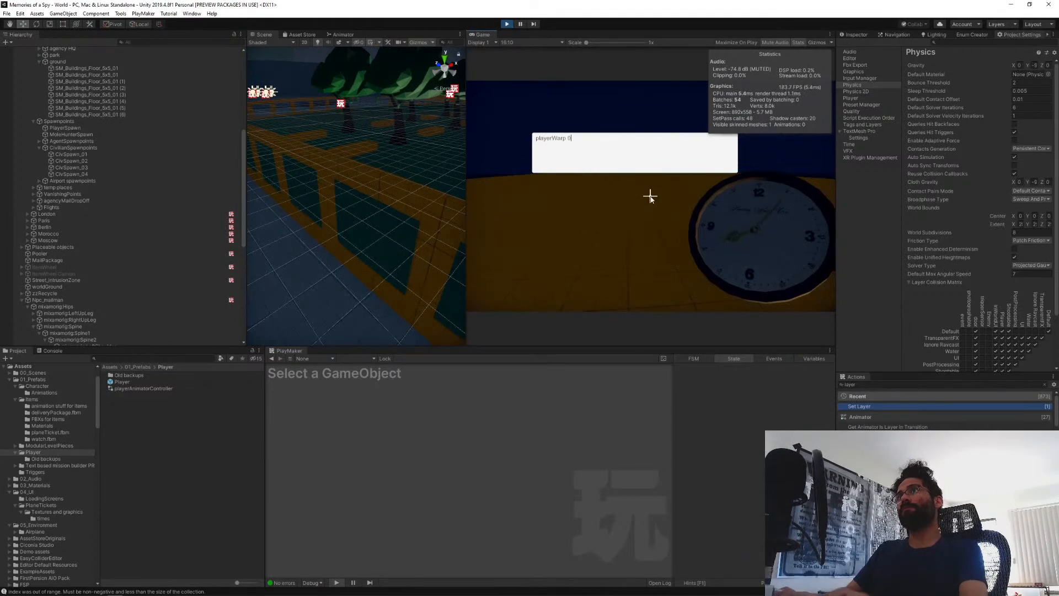
pyautogui.press('Return')
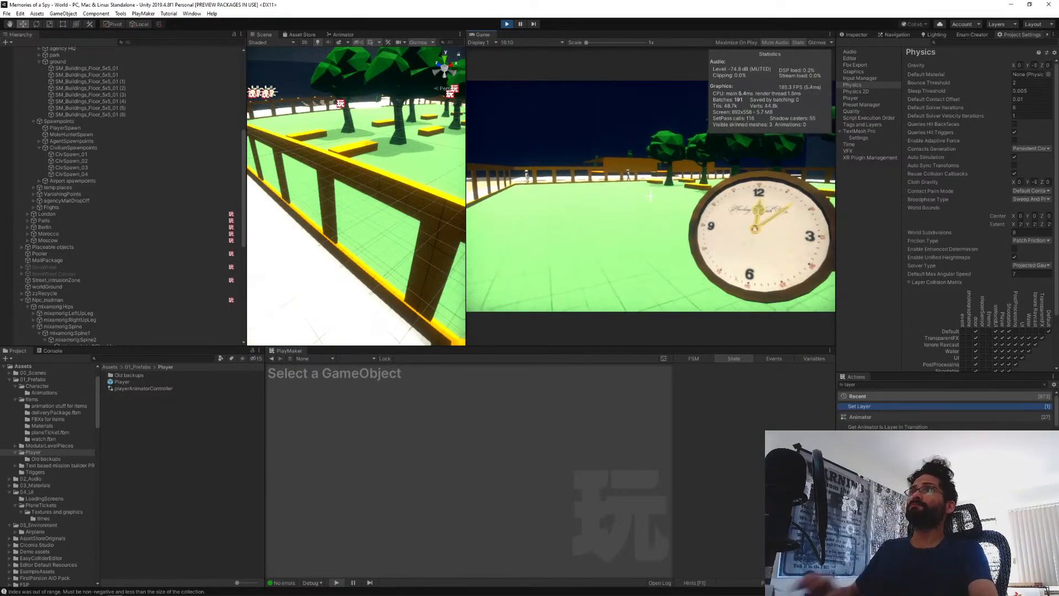
# Pick up the pistol, walk the player to the NPC in the park and shoot it.
pyautogui.press('e')
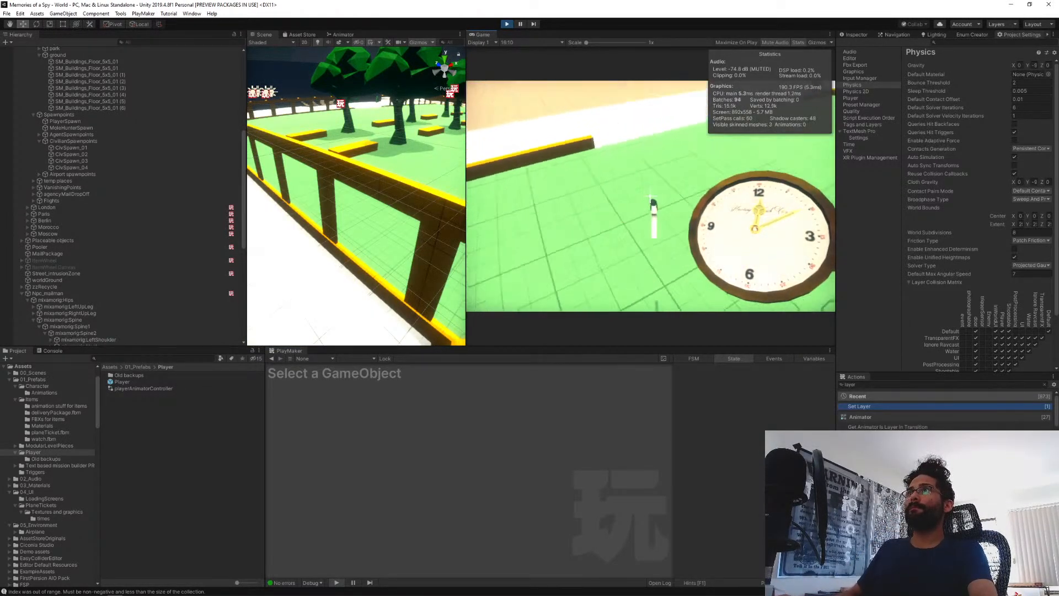
pyautogui.press('w')
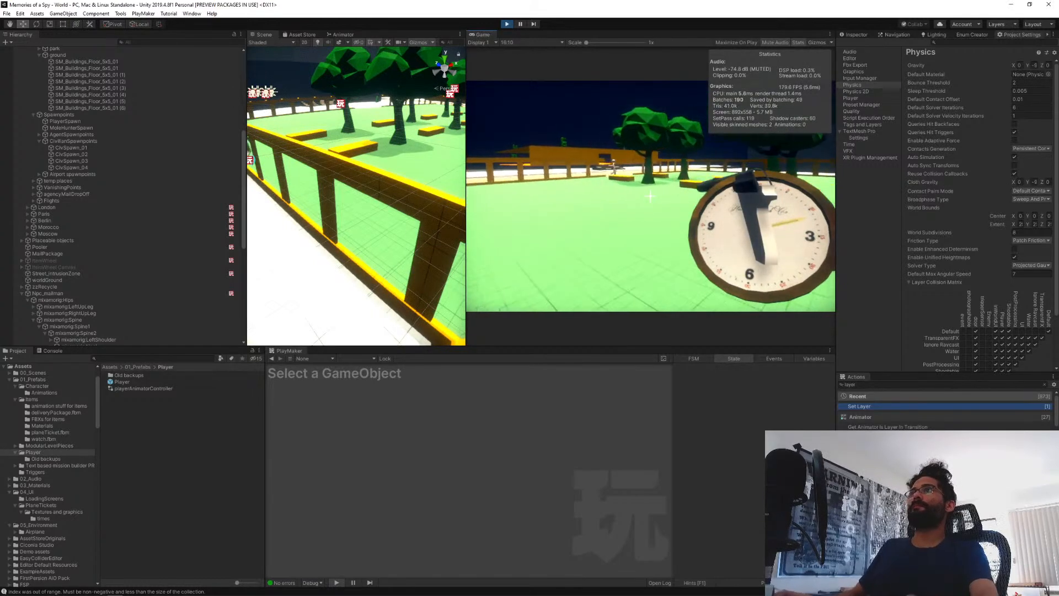
pyautogui.press('w')
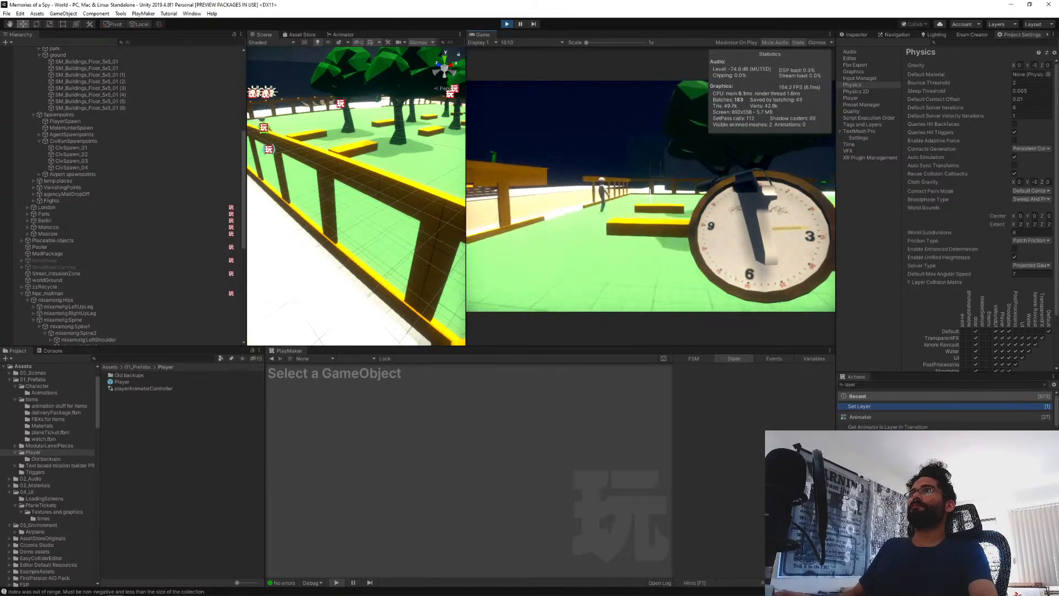
pyautogui.press('w')
pyautogui.click(650, 196)
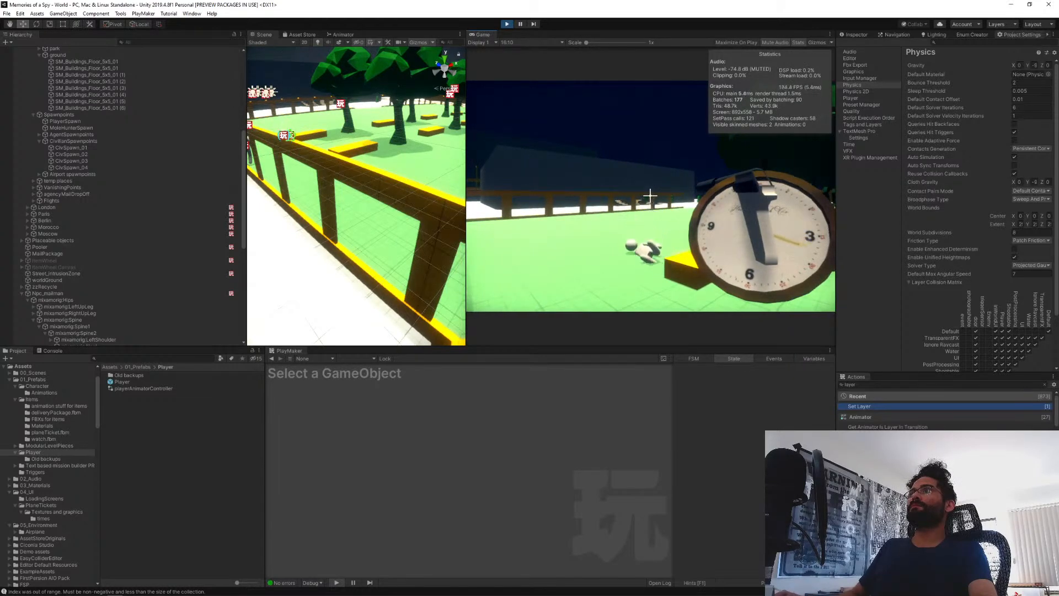
# Walk the player up to the dead NPC and inspect how its body rests on the ground.
pyautogui.press('w')
pyautogui.press('a')
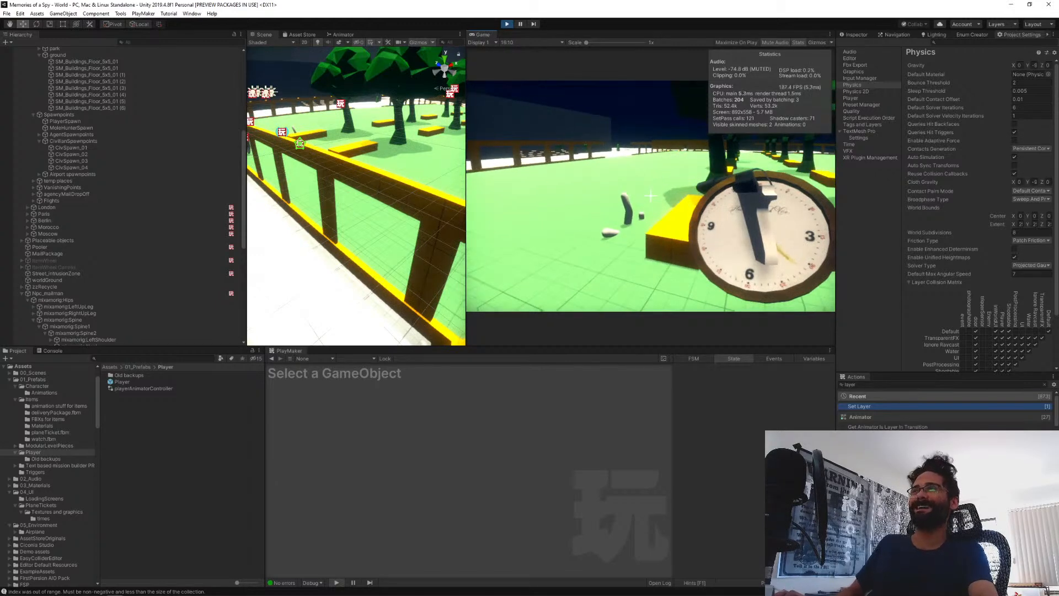
pyautogui.press('w')
pyautogui.press('s')
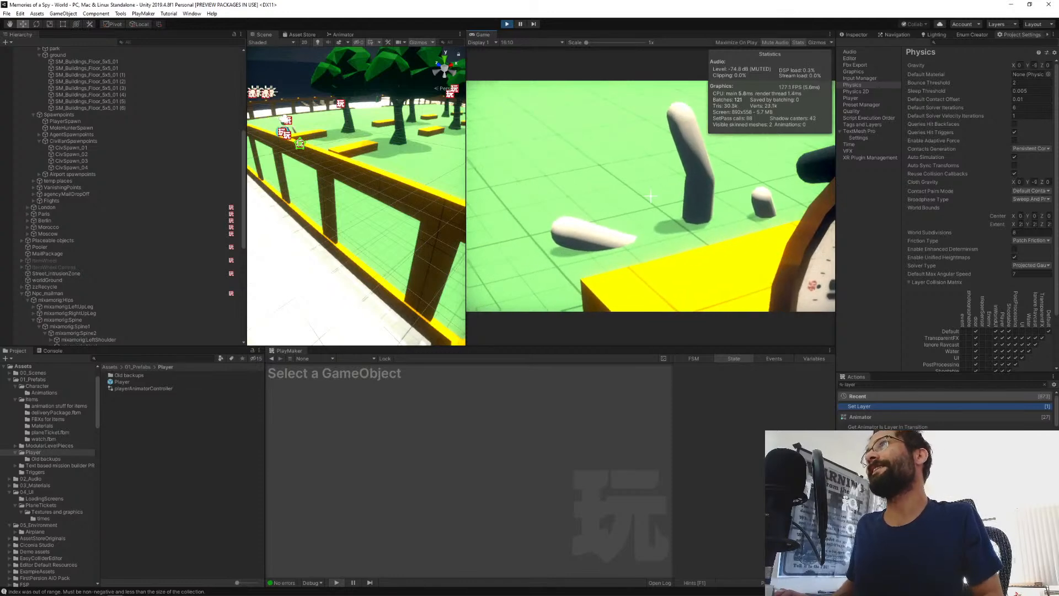
# Grab the dead NPC's body in the park, carry it across to the orange building and throw it.
pyautogui.rightClick(651, 196)
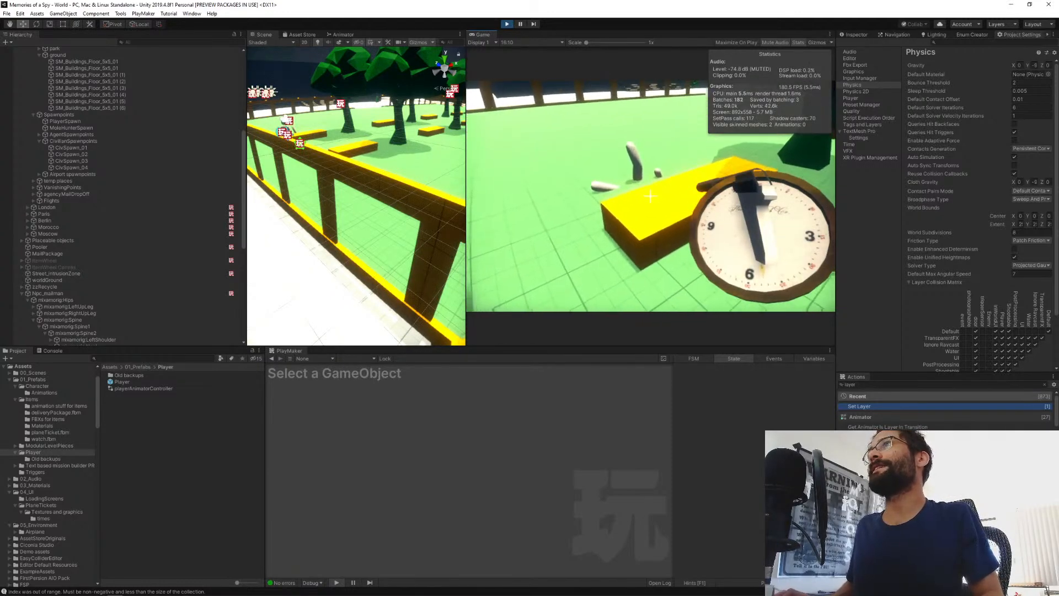
pyautogui.press('w')
pyautogui.press('w')
pyautogui.press('e')
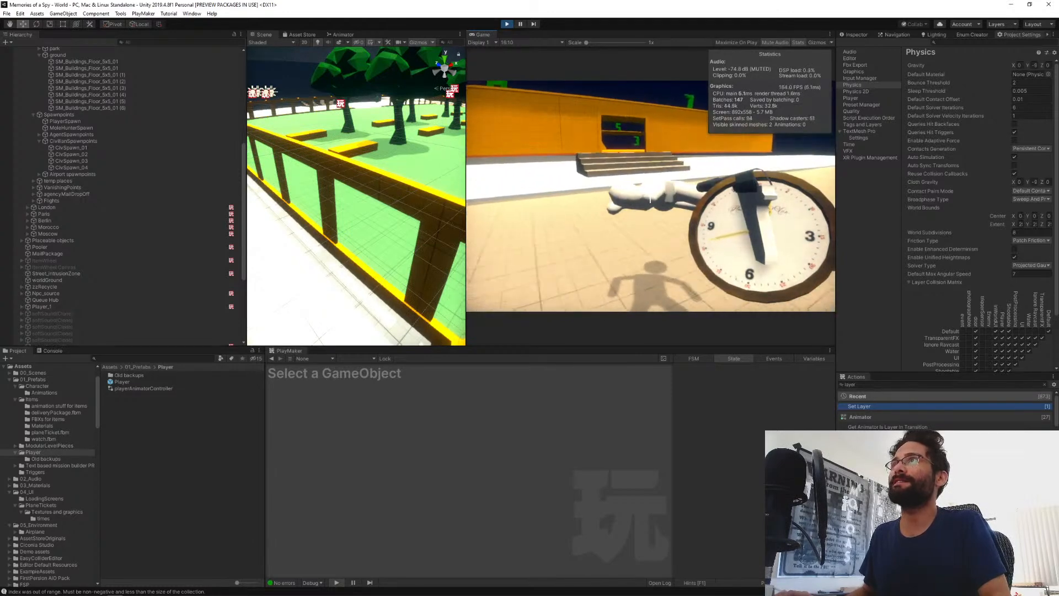
pyautogui.press('w')
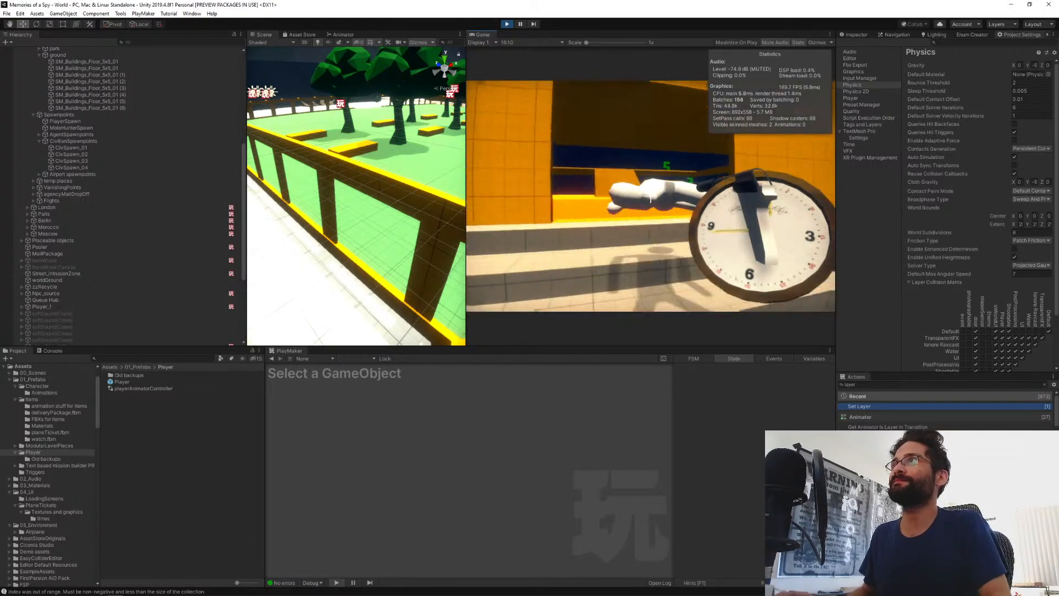
pyautogui.press('w')
pyautogui.click(650, 195)
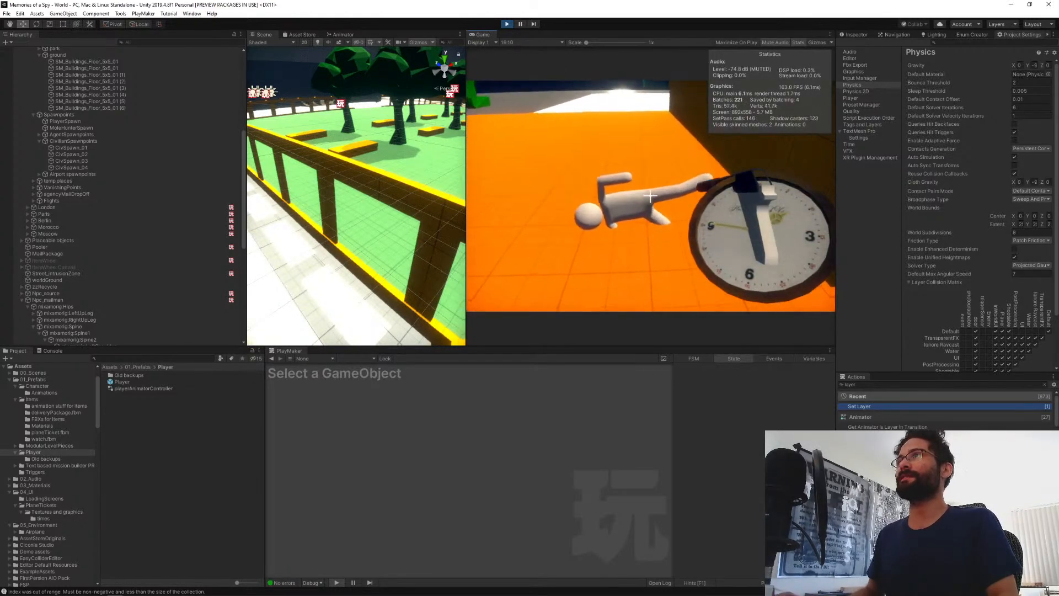
# Pick the body up again inside the orange building and throw it once more to test its physics.
pyautogui.click(651, 196)
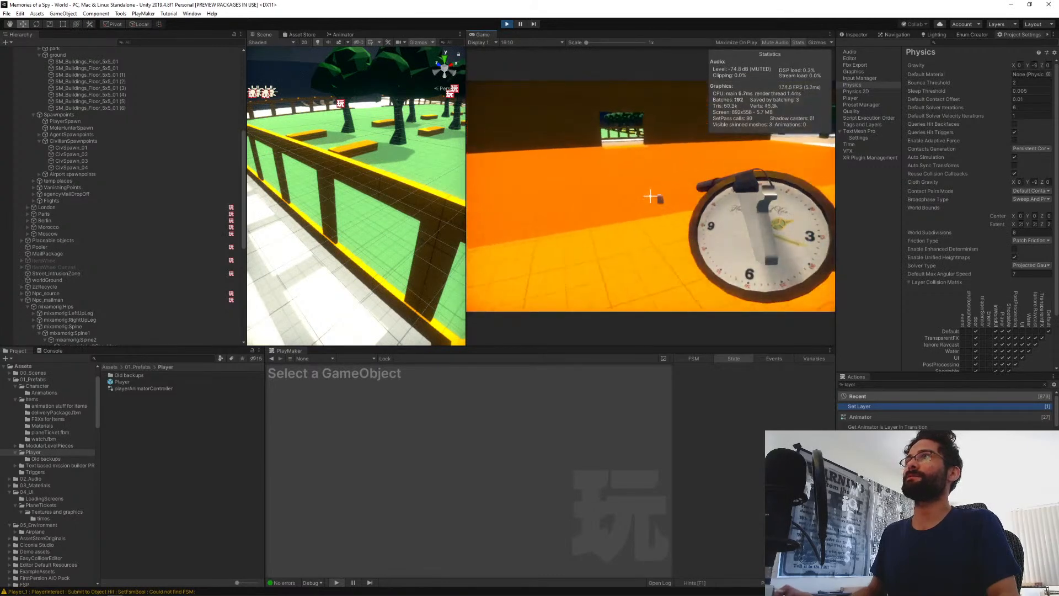
pyautogui.press('w')
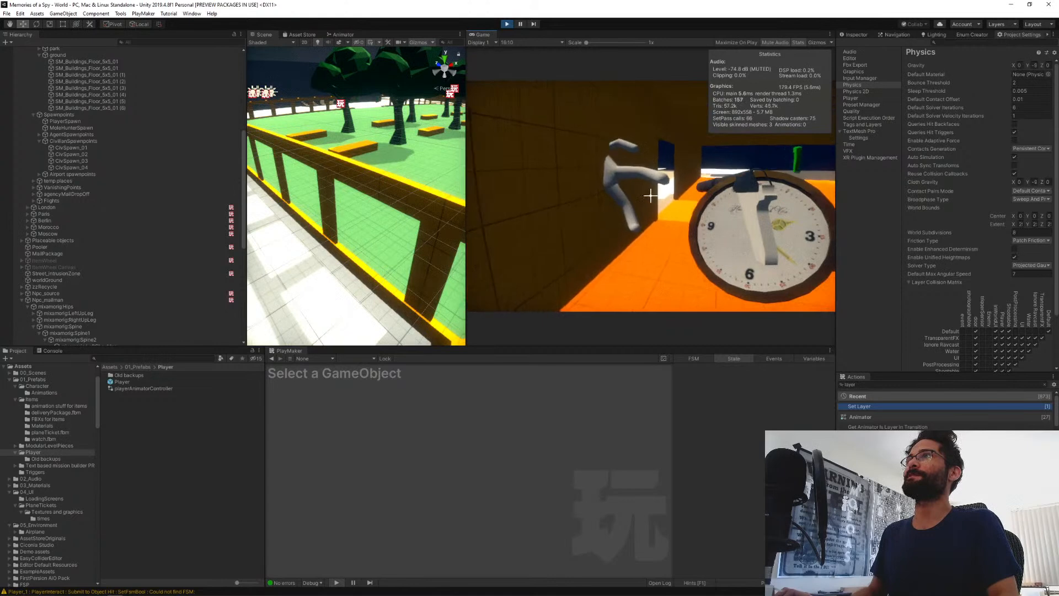
pyautogui.press('w')
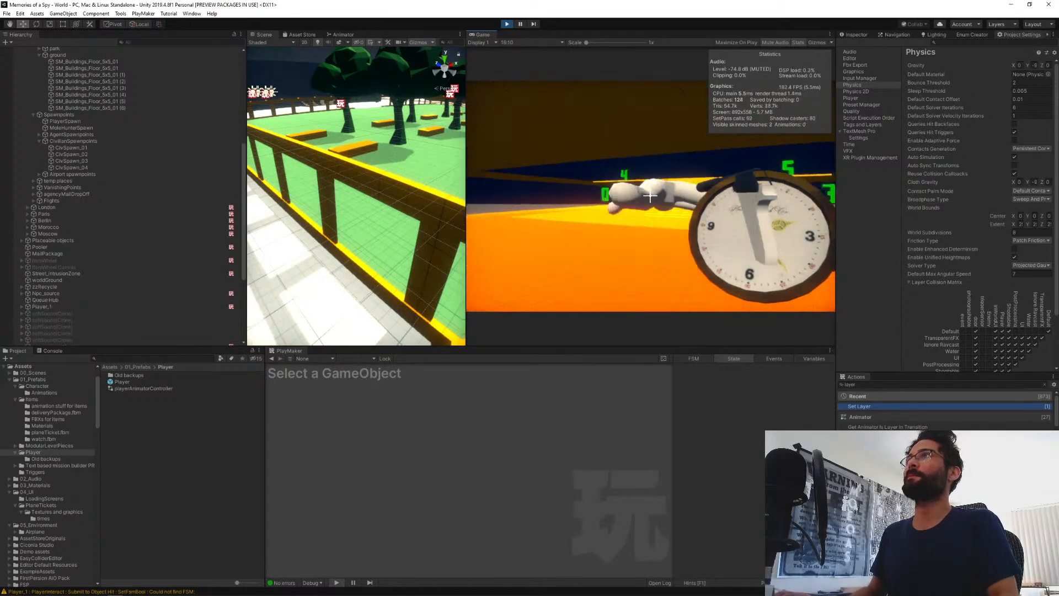
pyautogui.click(651, 195)
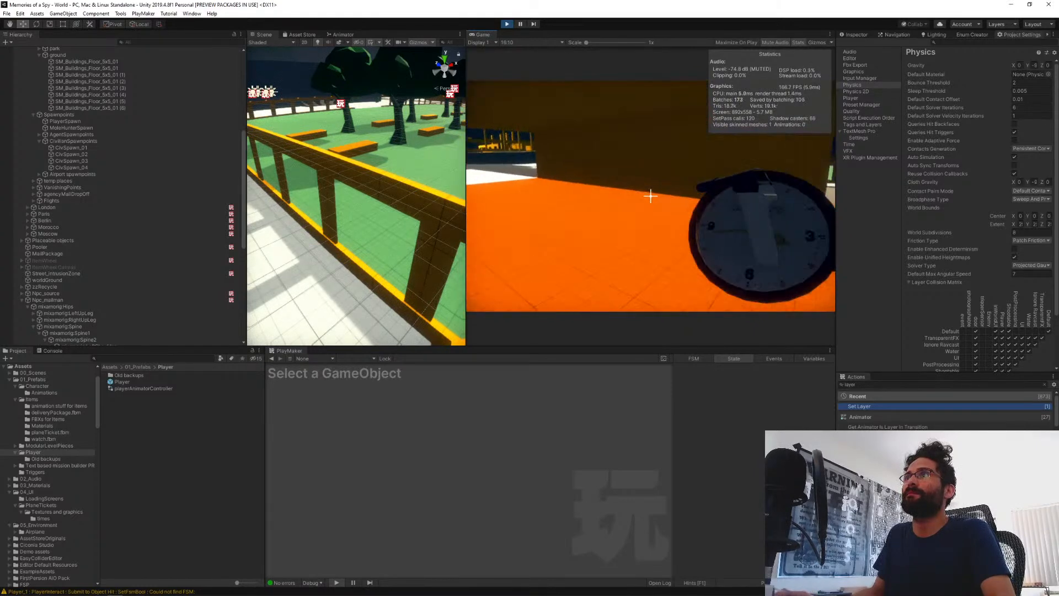
# Walk the player around the building's steps and back inside, examining how the thrown body lands and rests.
pyautogui.press('w')
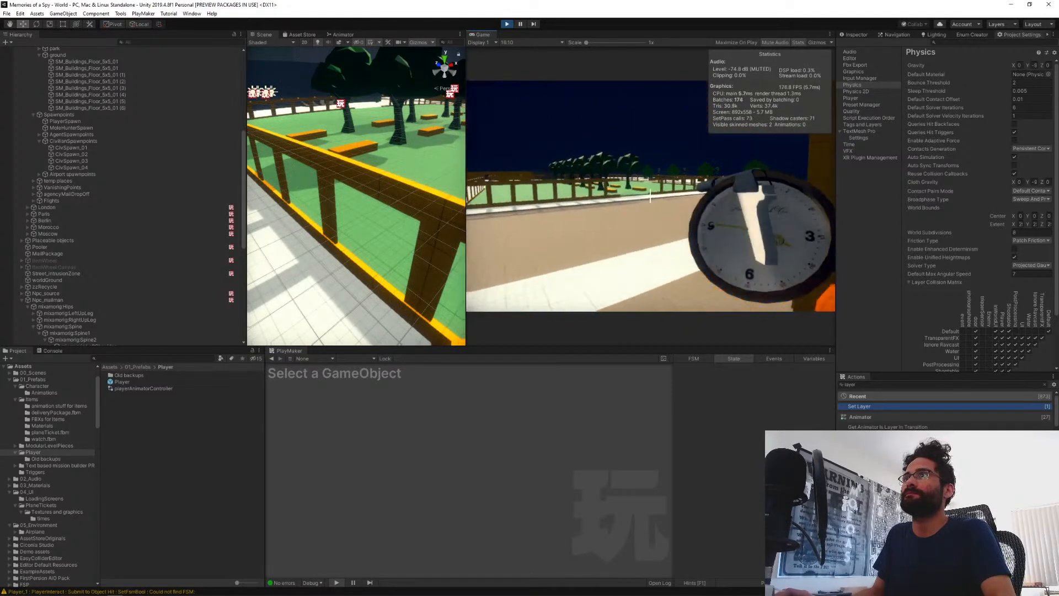
pyautogui.press('d')
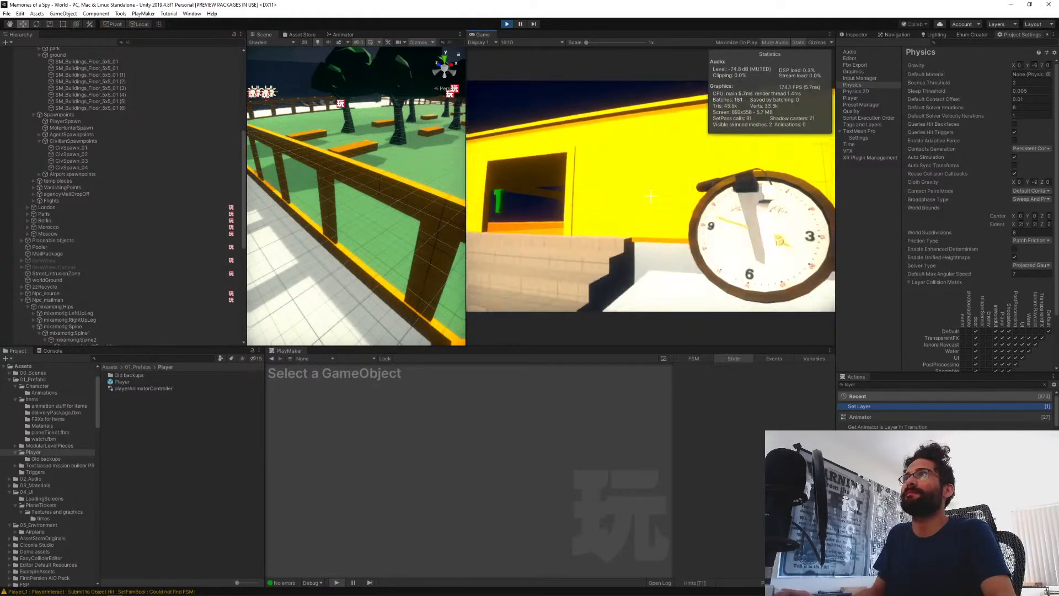
pyautogui.press('s')
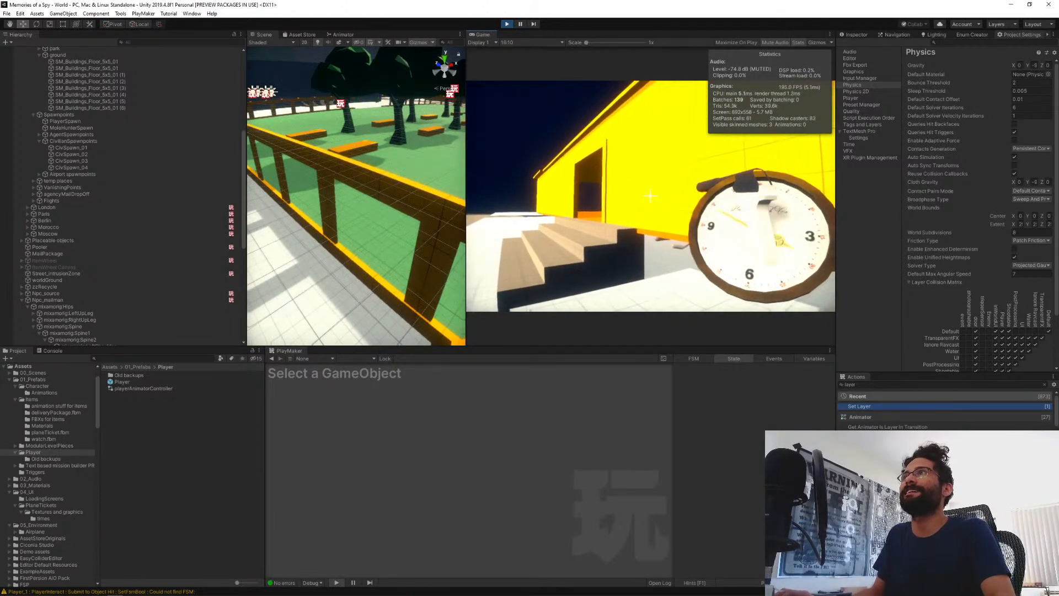
pyautogui.press('w')
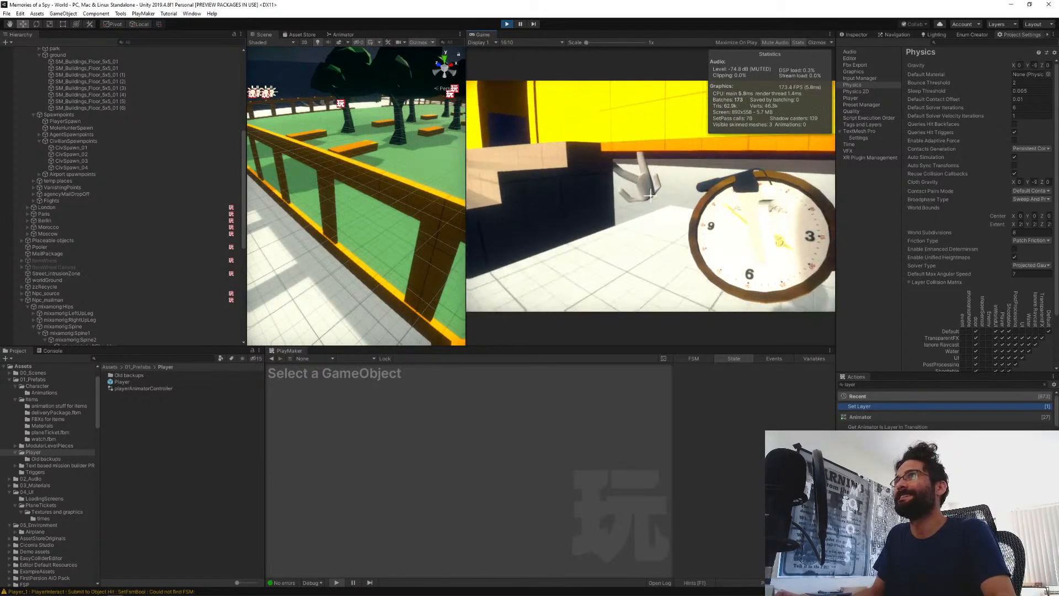
pyautogui.press('w')
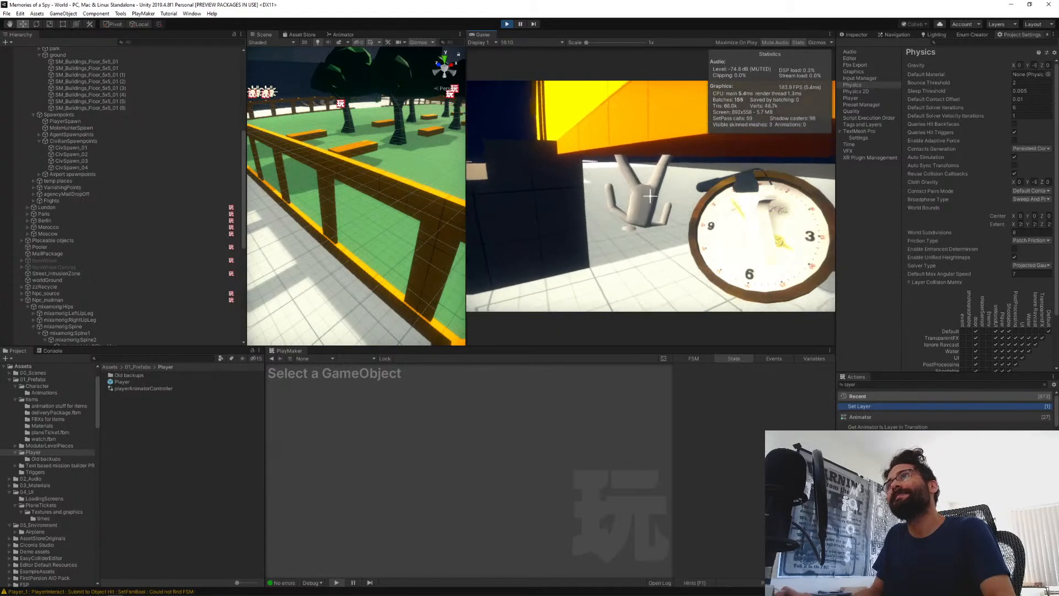
pyautogui.press('w')
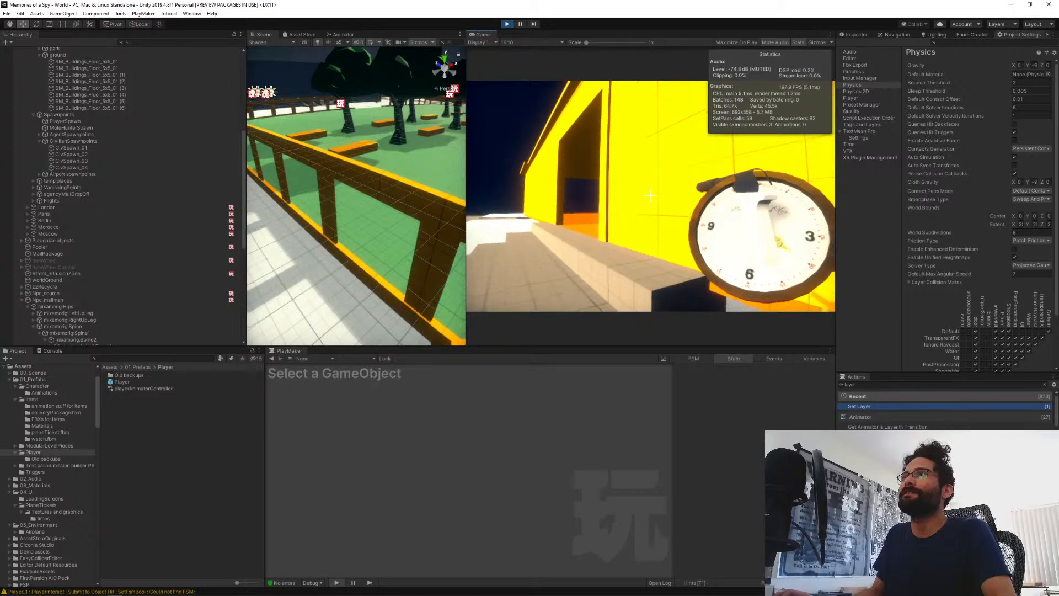
pyautogui.press('w')
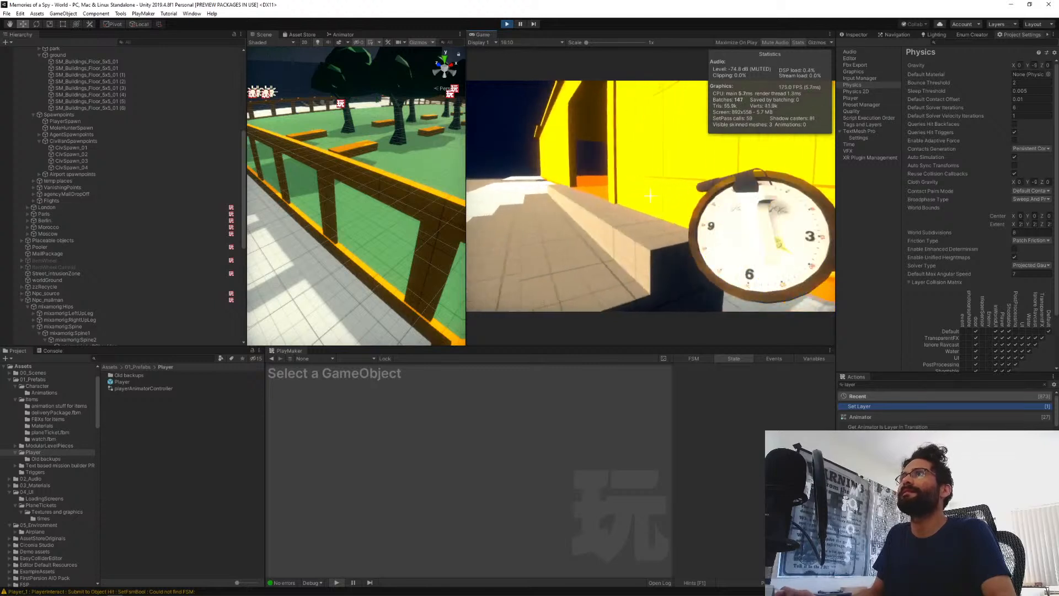
pyautogui.press('w')
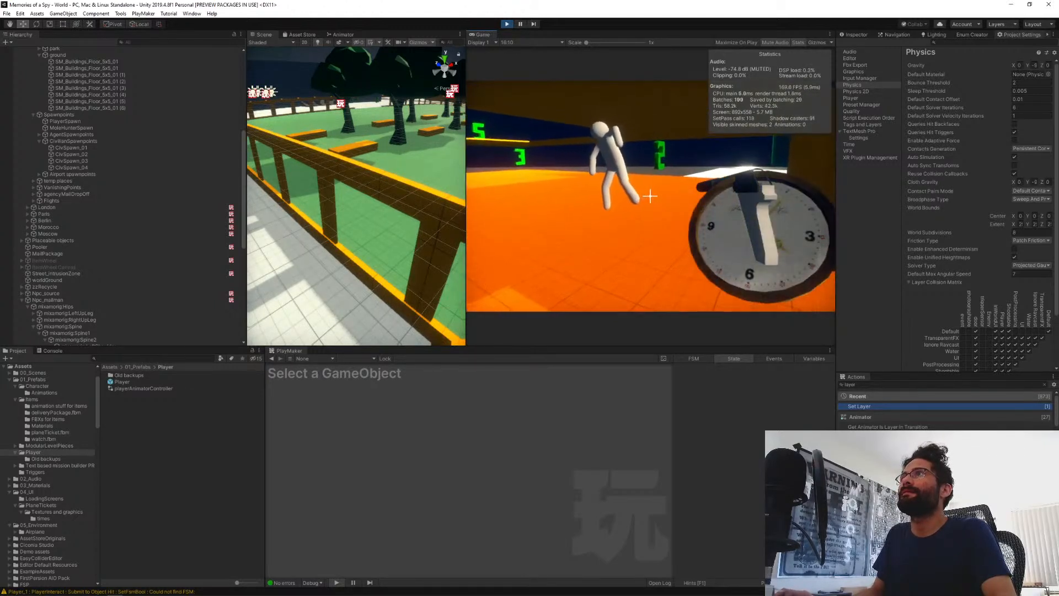
pyautogui.press('w')
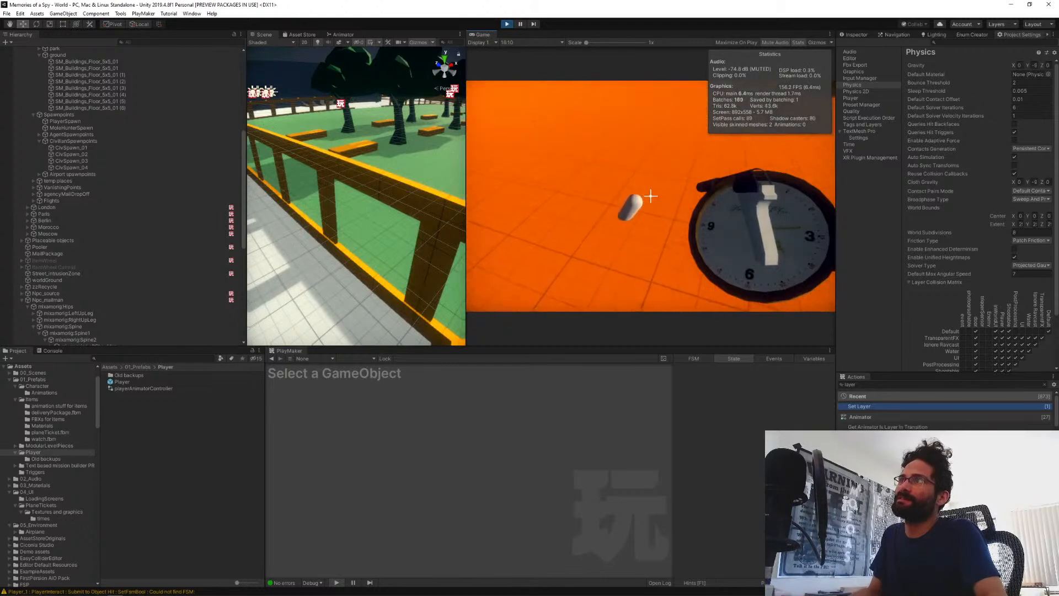
# Carry the body through the park, throw it toward the green houses and follow it to check how it moves.
pyautogui.click(650, 196)
pyautogui.press('w')
pyautogui.press('w')
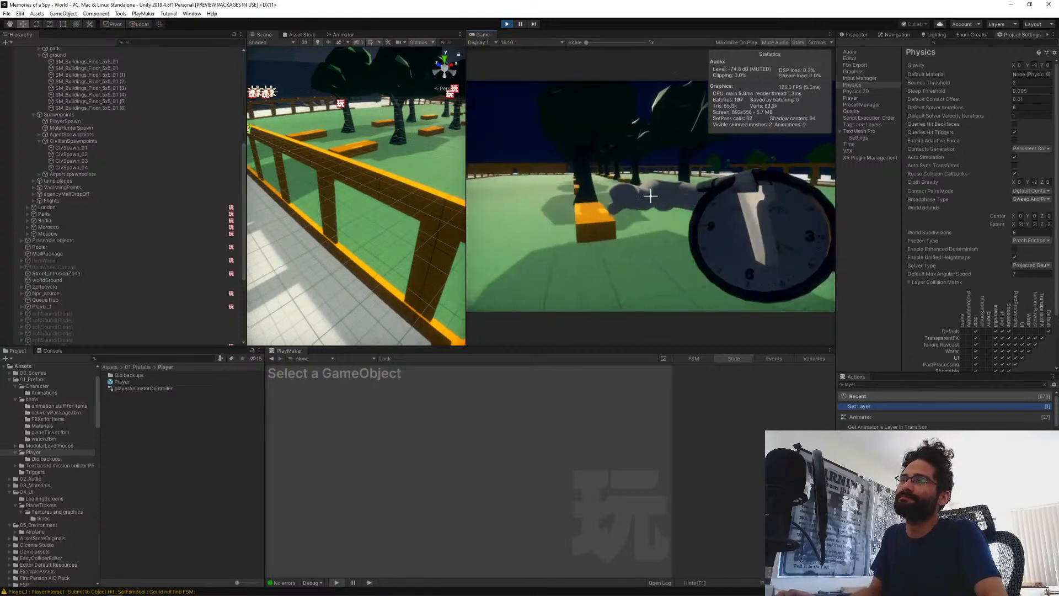
pyautogui.press('w')
pyautogui.press('w')
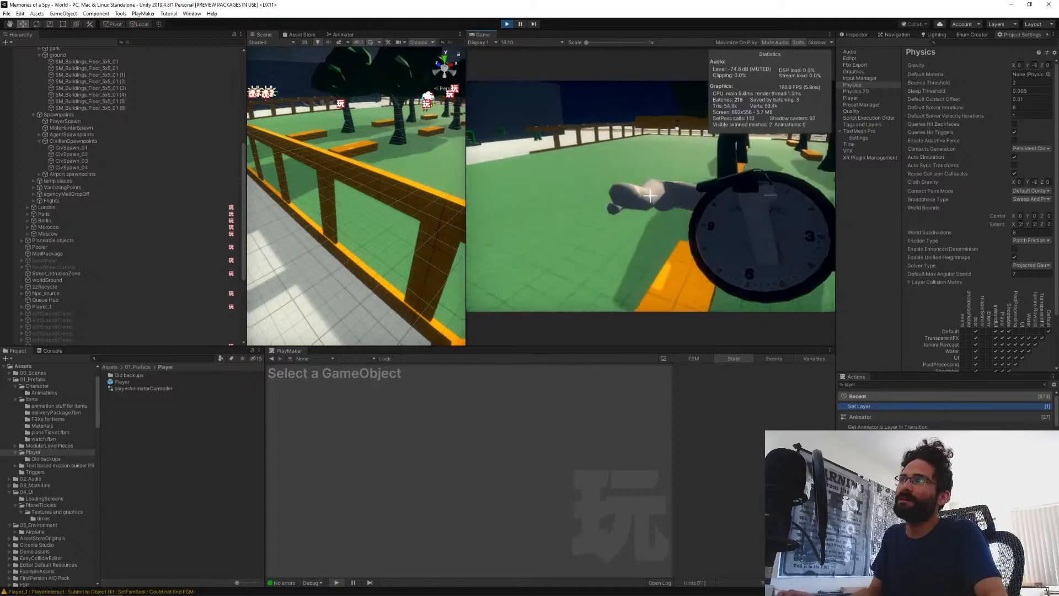
pyautogui.press('w')
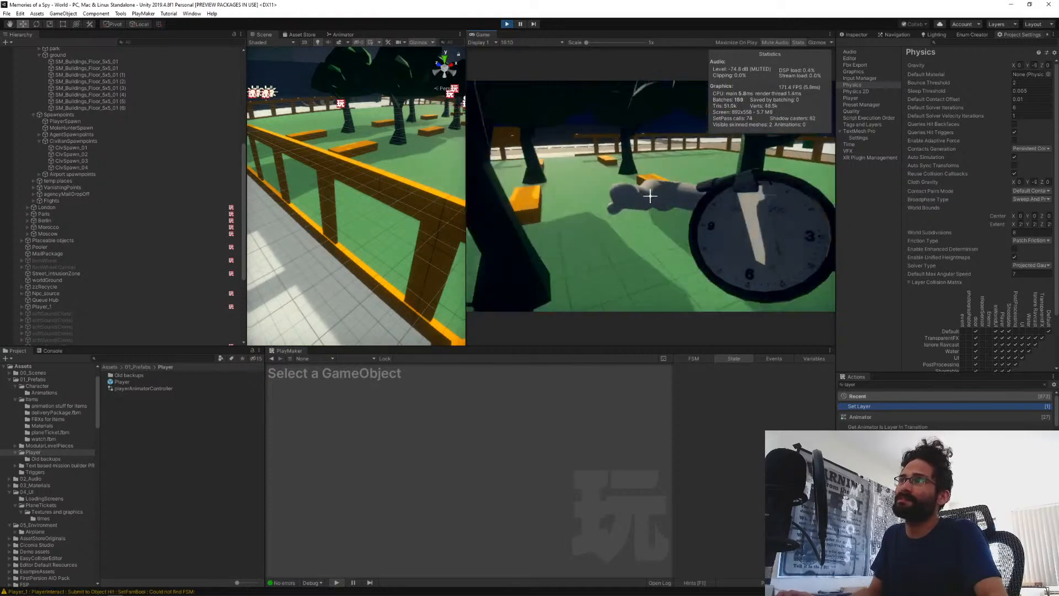
pyautogui.press('w')
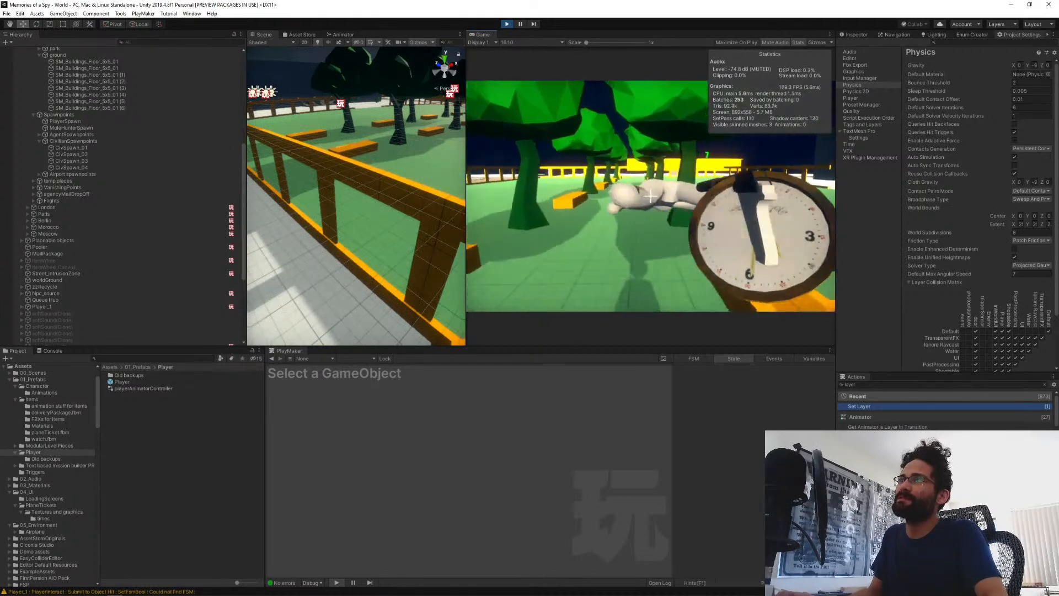
pyautogui.press('w')
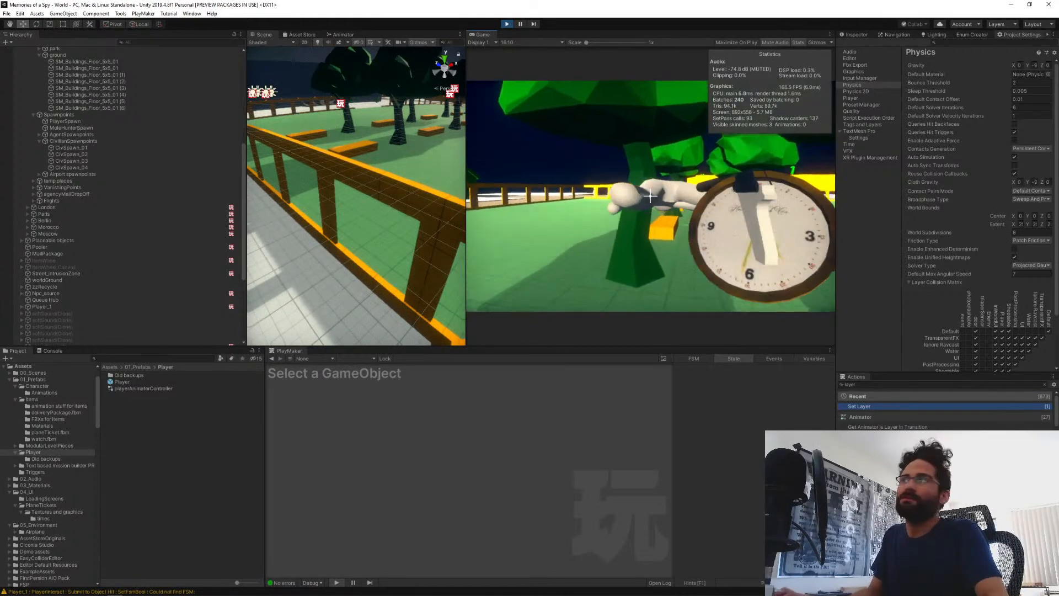
pyautogui.click(651, 196)
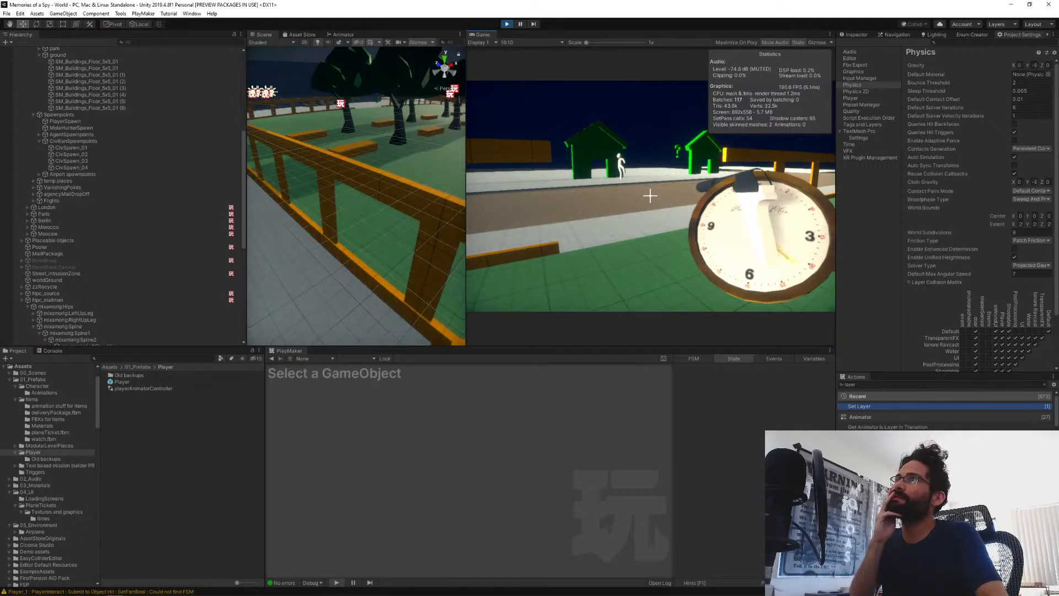
pyautogui.press('w')
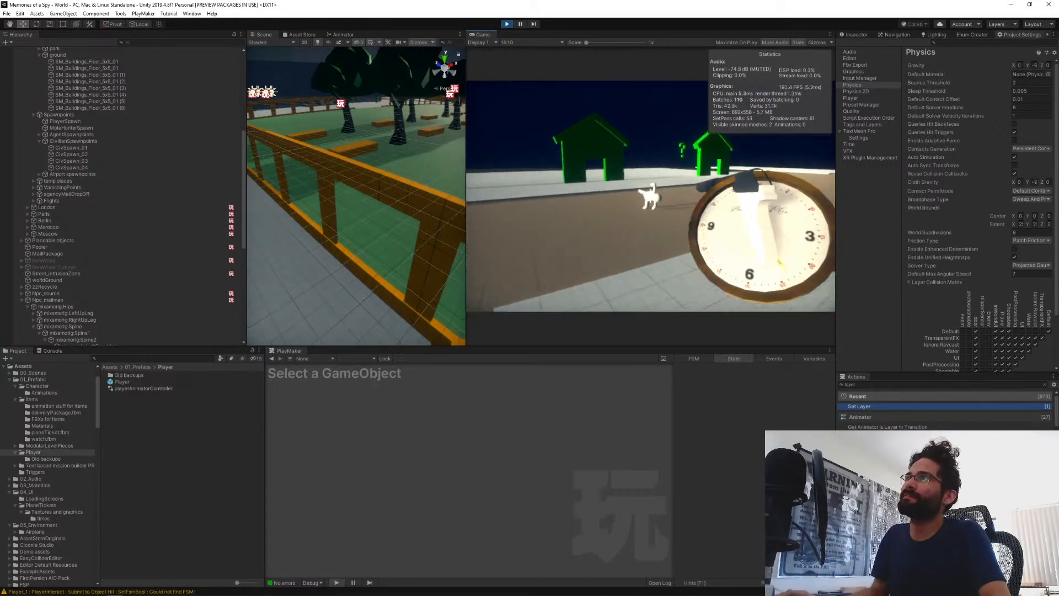
pyautogui.press('w')
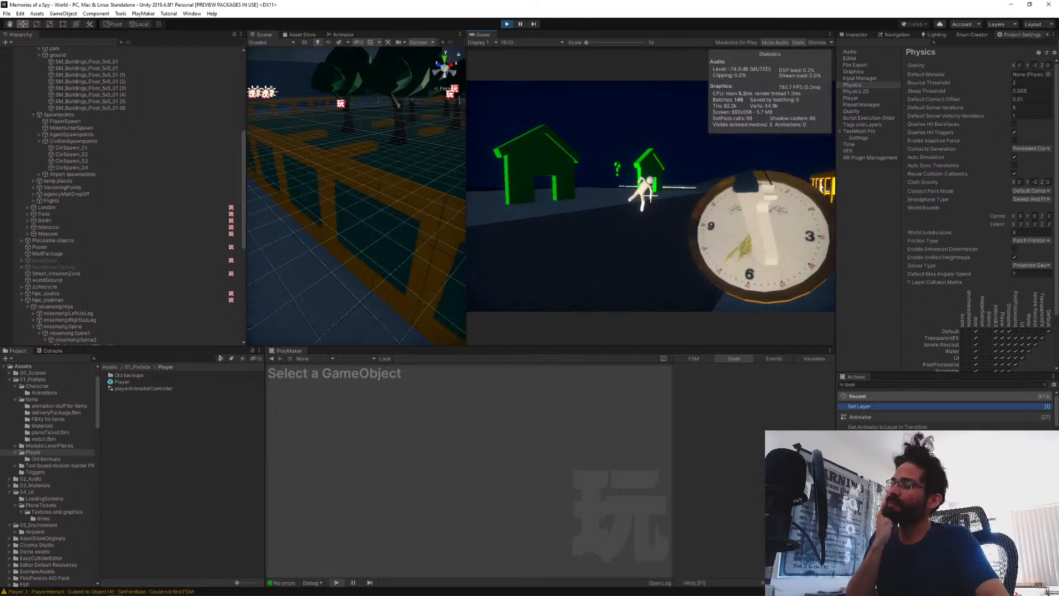
# Stop play mode and widen the Scene view, framing the NPC beside the park fence.
pyautogui.press('Escape')
pyautogui.click(507, 24)
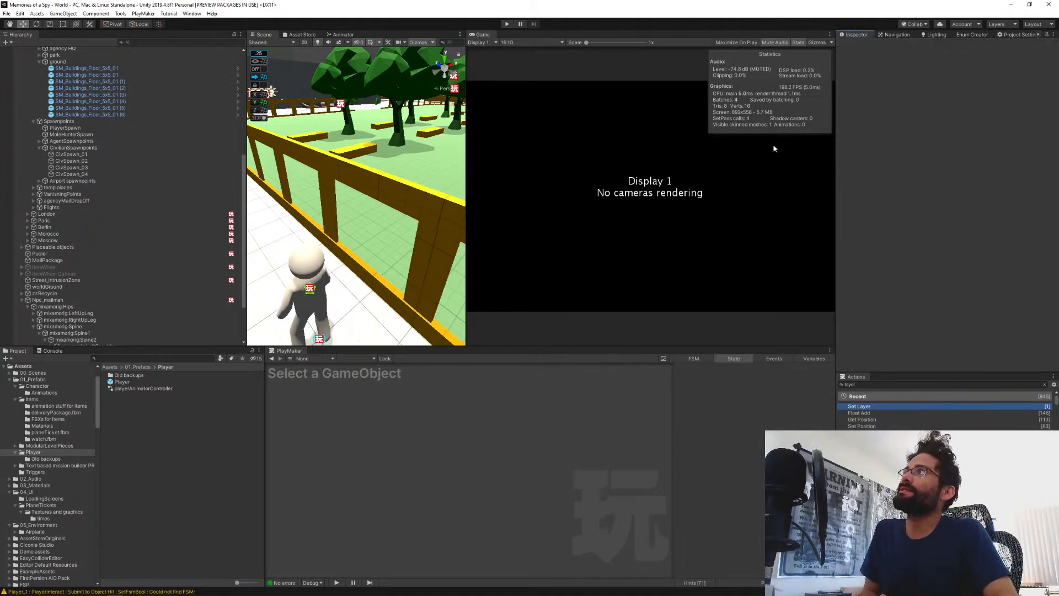
pyautogui.moveTo(466, 221); pyautogui.dragTo(647, 221)
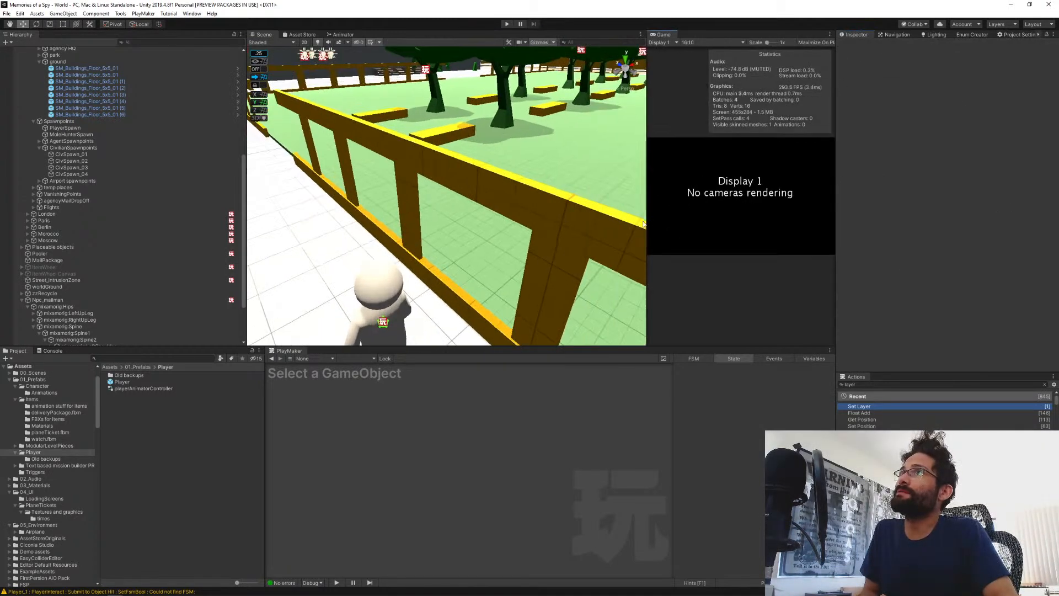
pyautogui.moveTo(441, 199); pyautogui.dragTo(668, 147, button='right')
pyautogui.press('s')
pyautogui.press('a')
pyautogui.moveTo(648, 174); pyautogui.dragTo(671, 167)
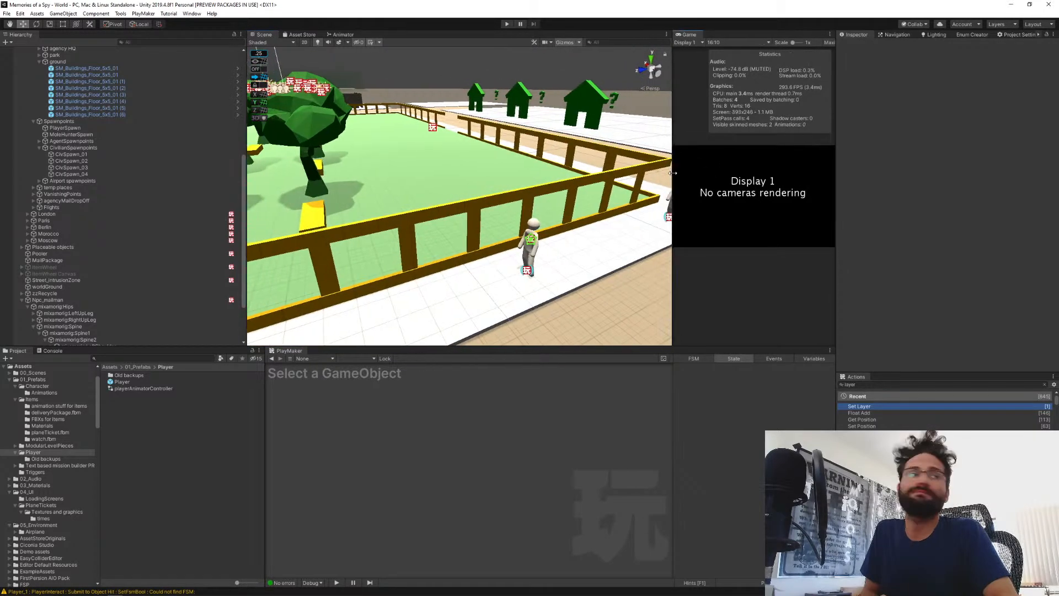